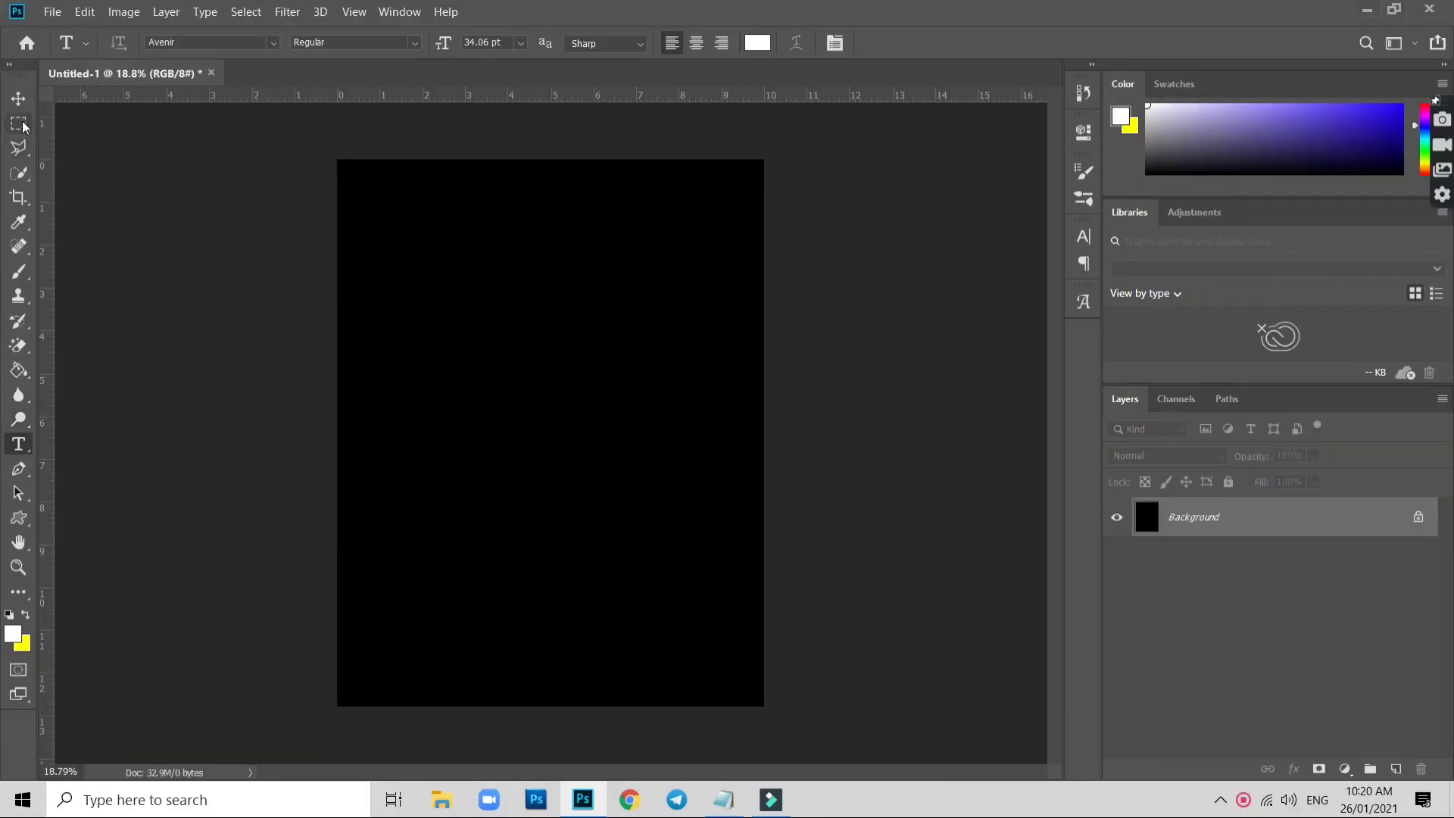
# Fill a wide rectangle in the upper poster with a yellow (ffff00) Solid Color layer
pyautogui.click(19, 123)
pyautogui.moveTo(387, 289)
pyautogui.mouseDown()
pyautogui.moveTo(712, 372)
pyautogui.moveTo(699, 366)
pyautogui.mouseUp()
pyautogui.click(1345, 768)
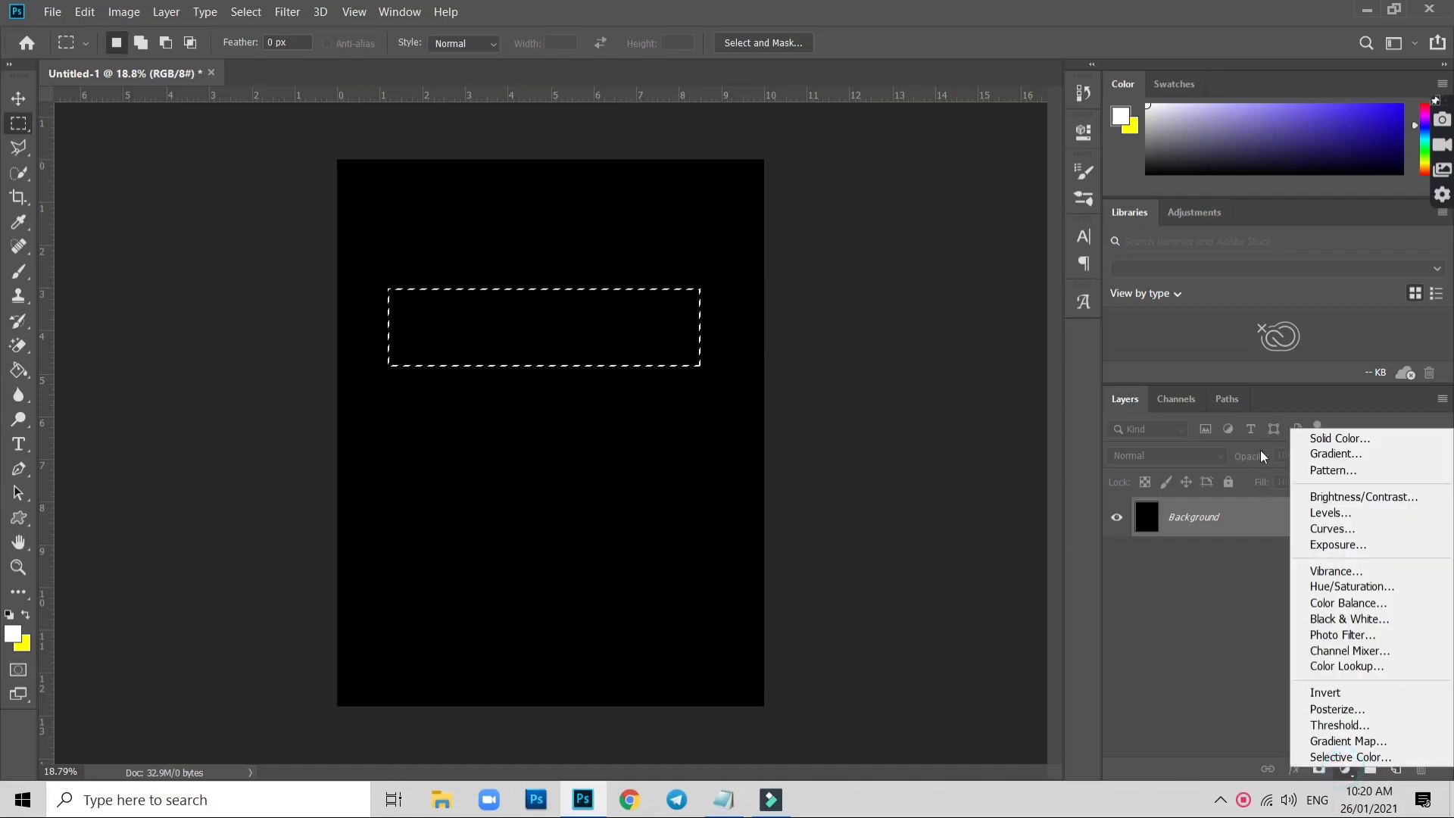
pyautogui.click(1331, 437)
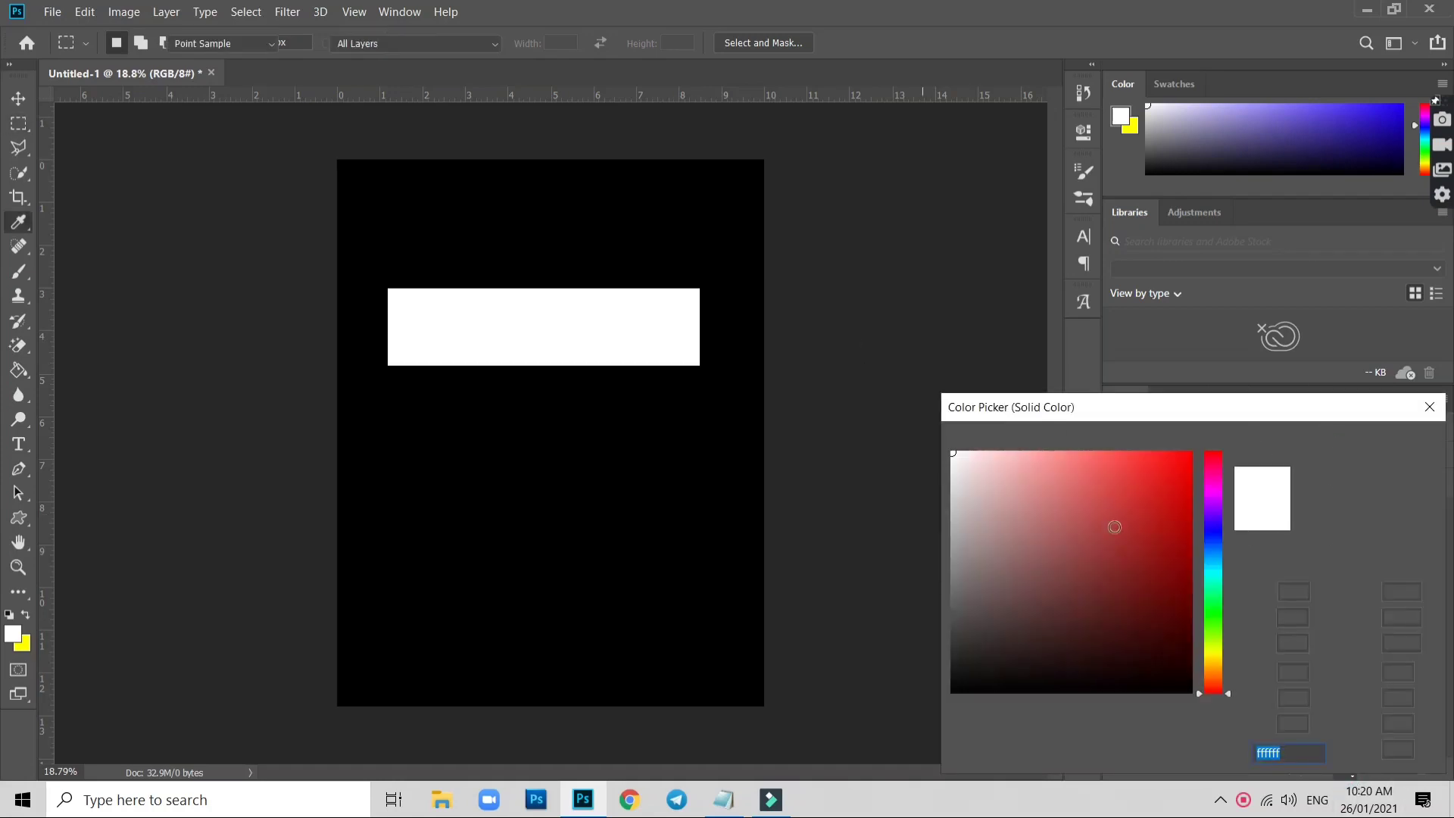
pyautogui.click(29, 641)
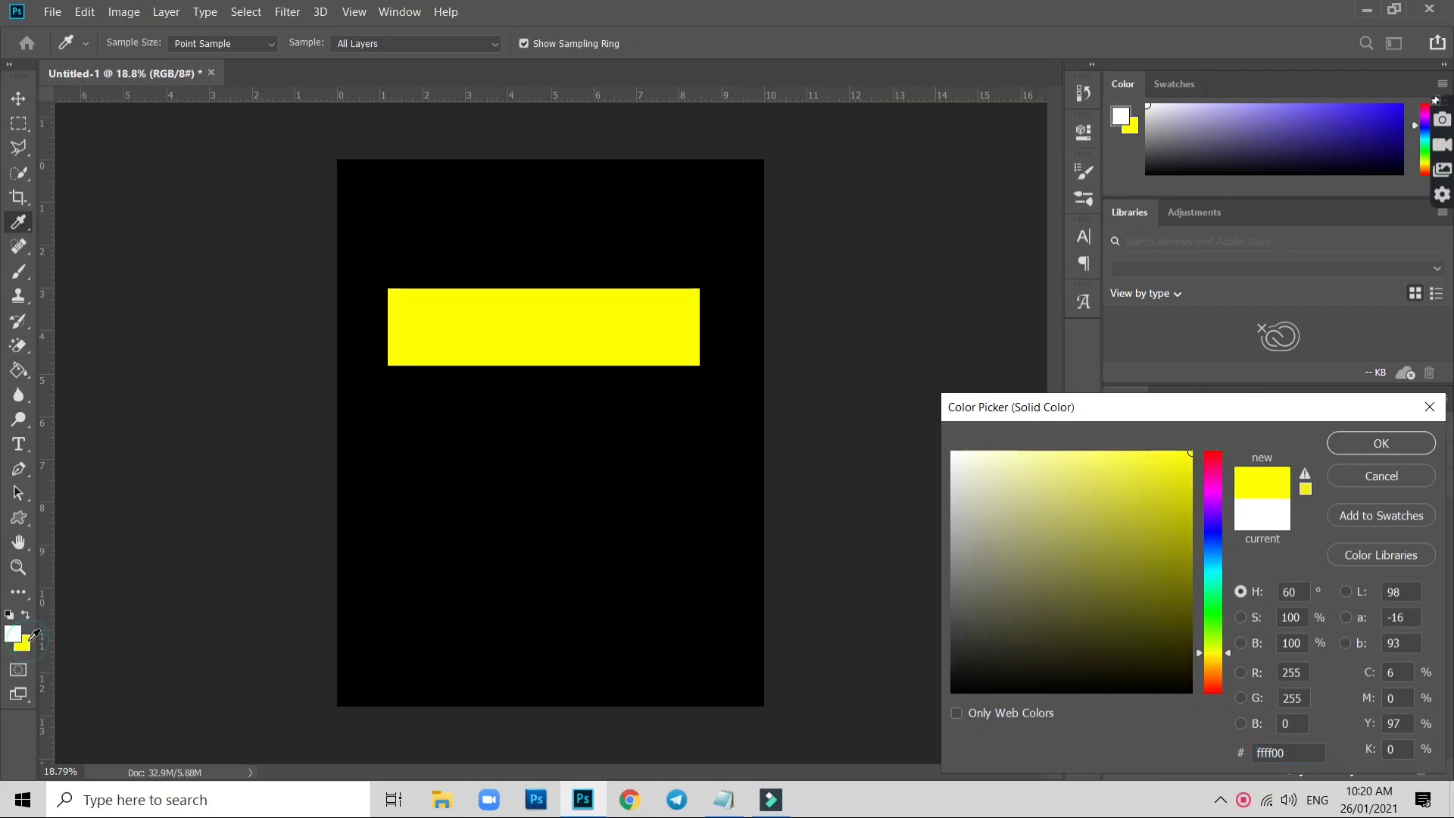
pyautogui.click(1352, 447)
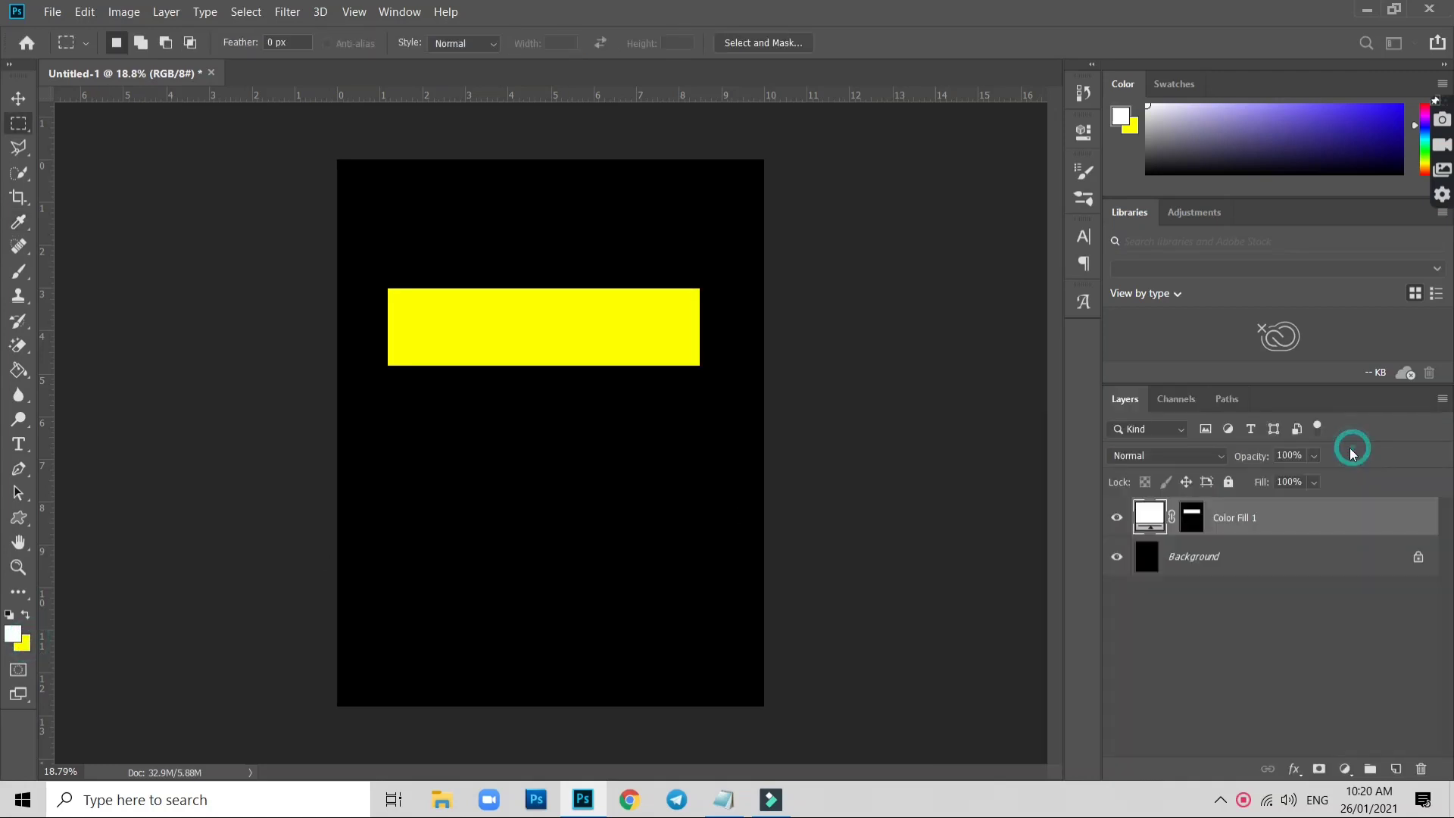
# Nudge the yellow rectangle slightly to the right
pyautogui.click(21, 100)
pyautogui.moveTo(600, 332); pyautogui.dragTo(607, 330)
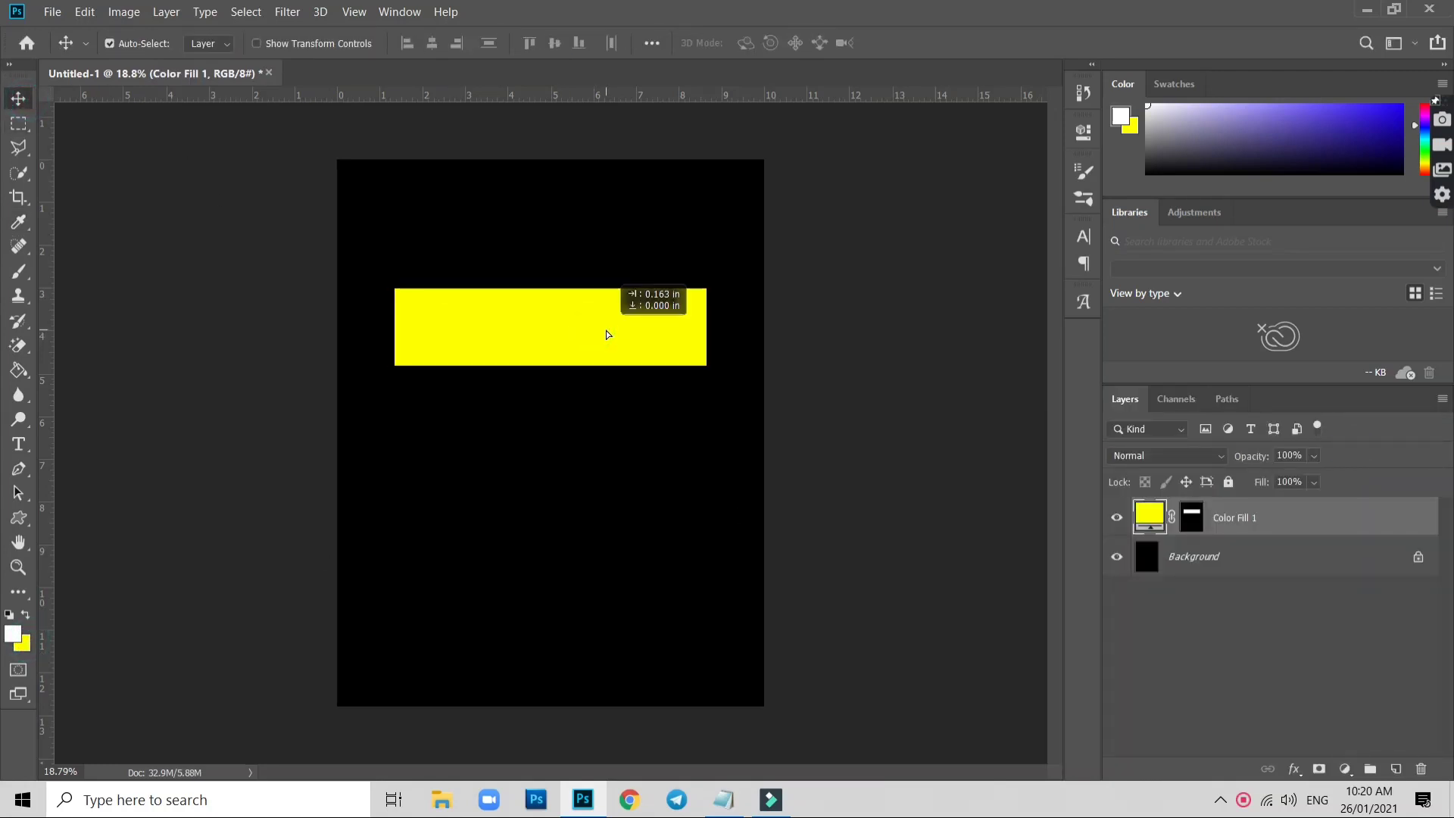
pyautogui.scroll(-1, 598, 253)
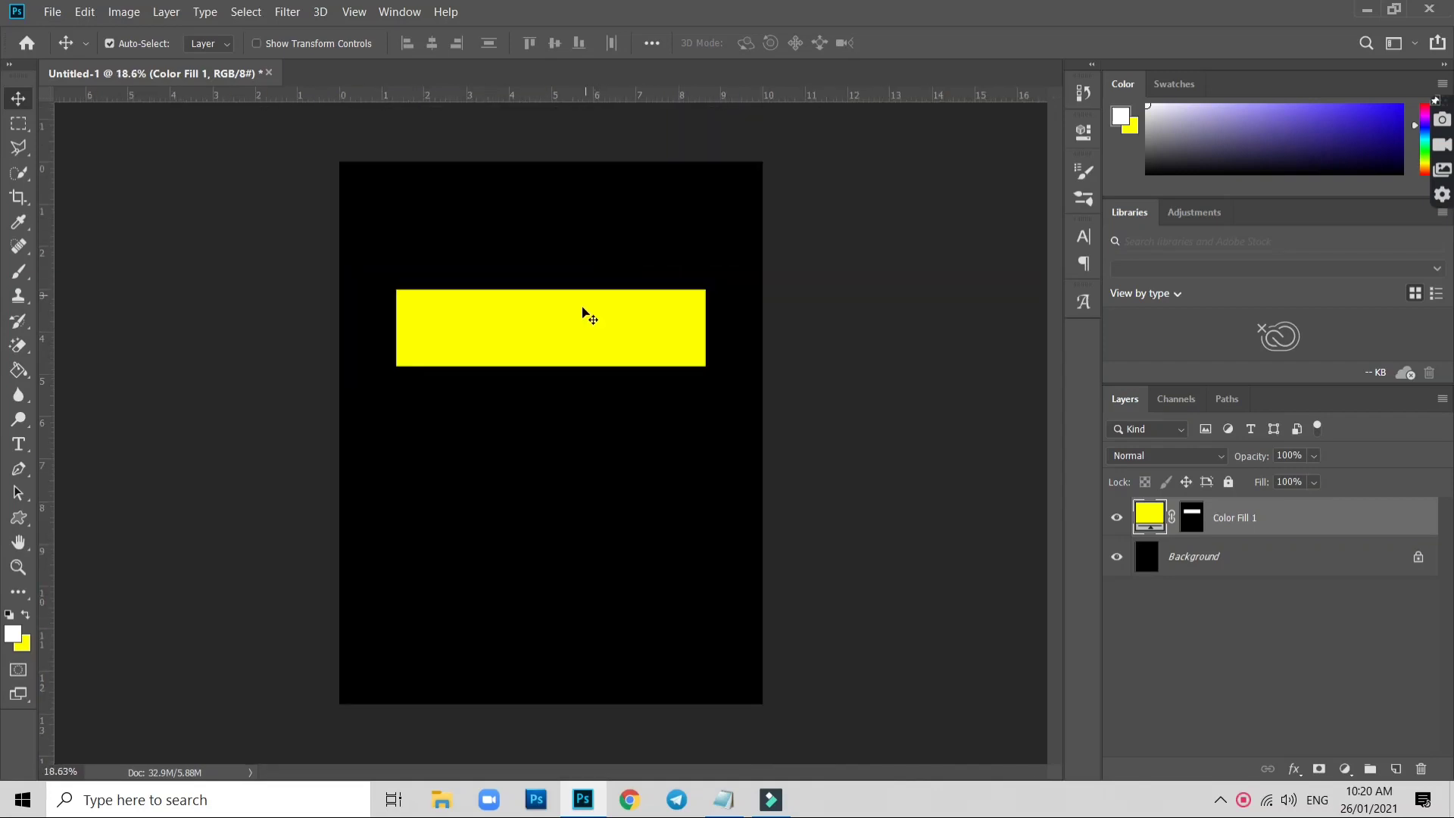
pyautogui.scroll(2, 584, 312)
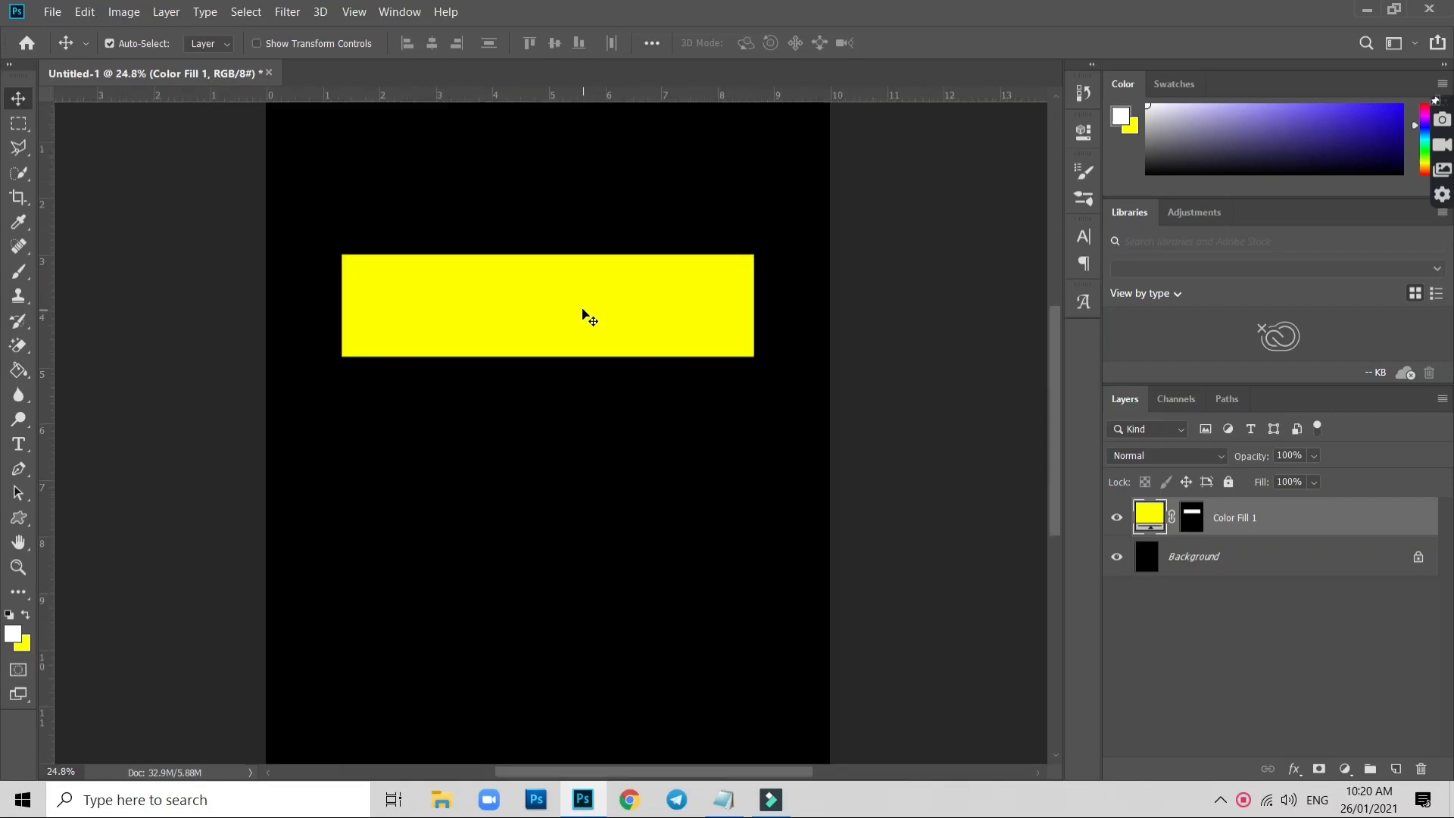
pyautogui.scroll(1, 470, 250)
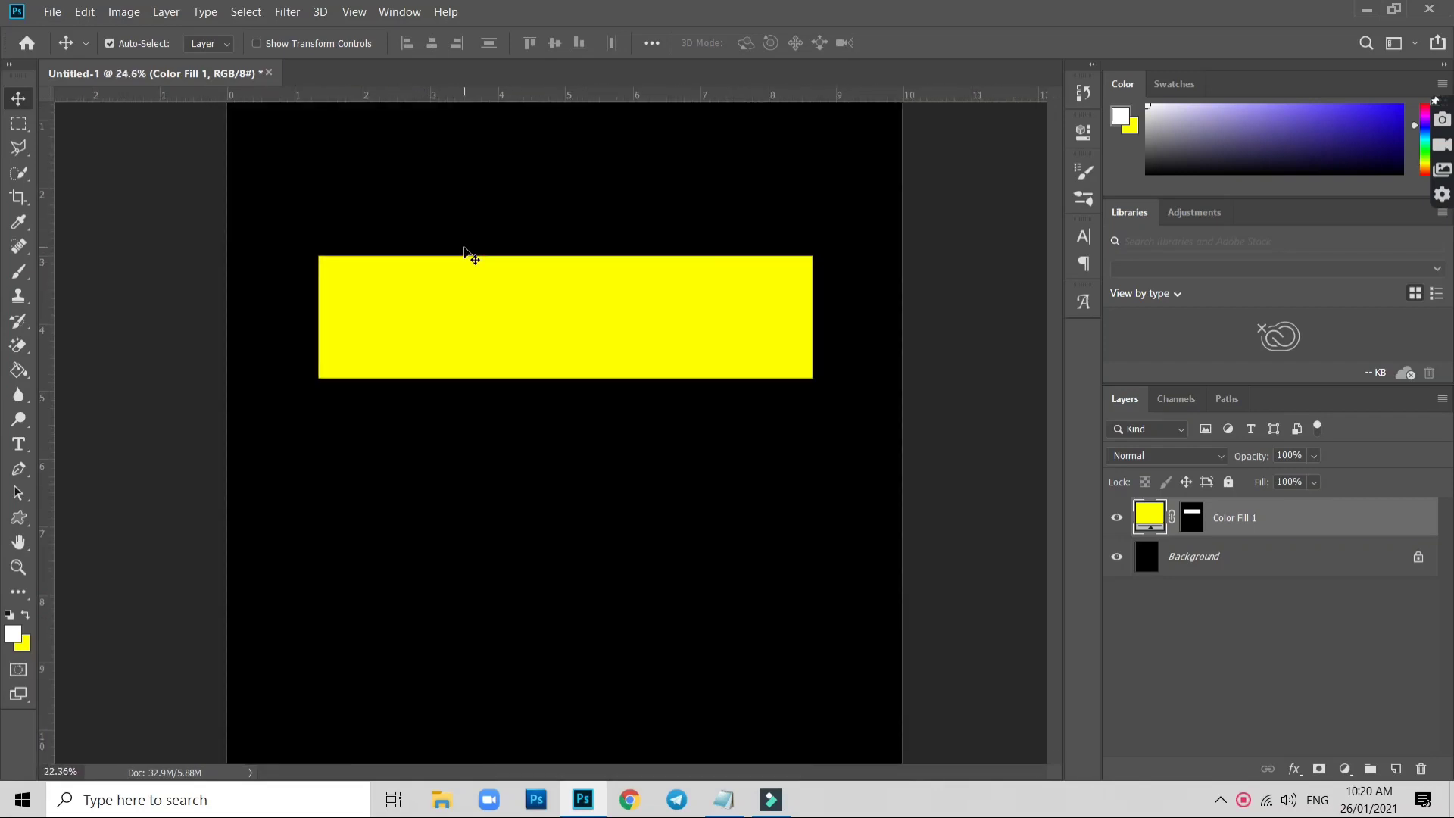
pyautogui.scroll(-2, 470, 250)
# Add a MANILA text layer near the poster top and colour it yellow
pyautogui.press('t')
pyautogui.click(465, 197)
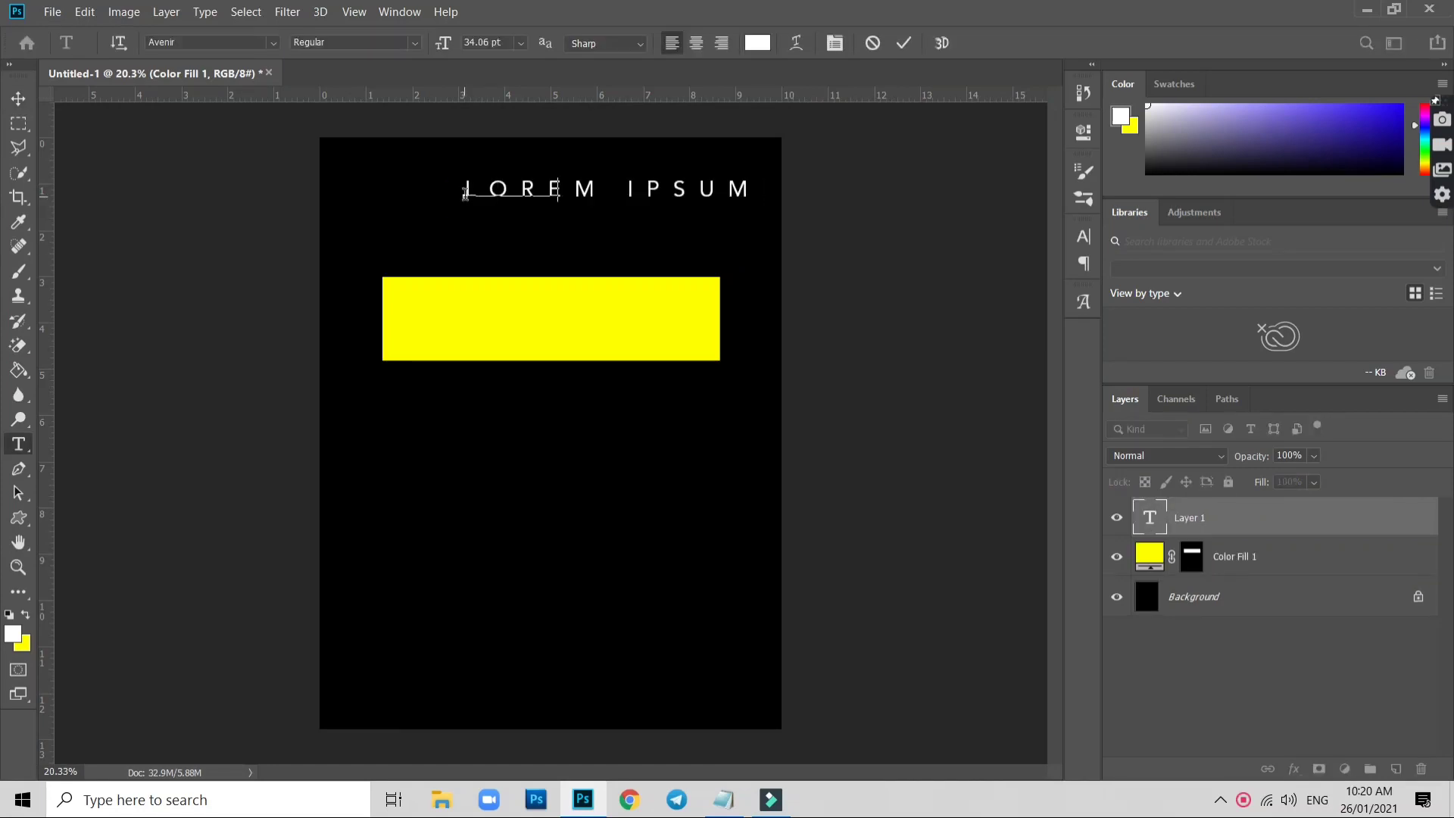
pyautogui.write('MANILA')
pyautogui.hotkey('ctrl', 'a')
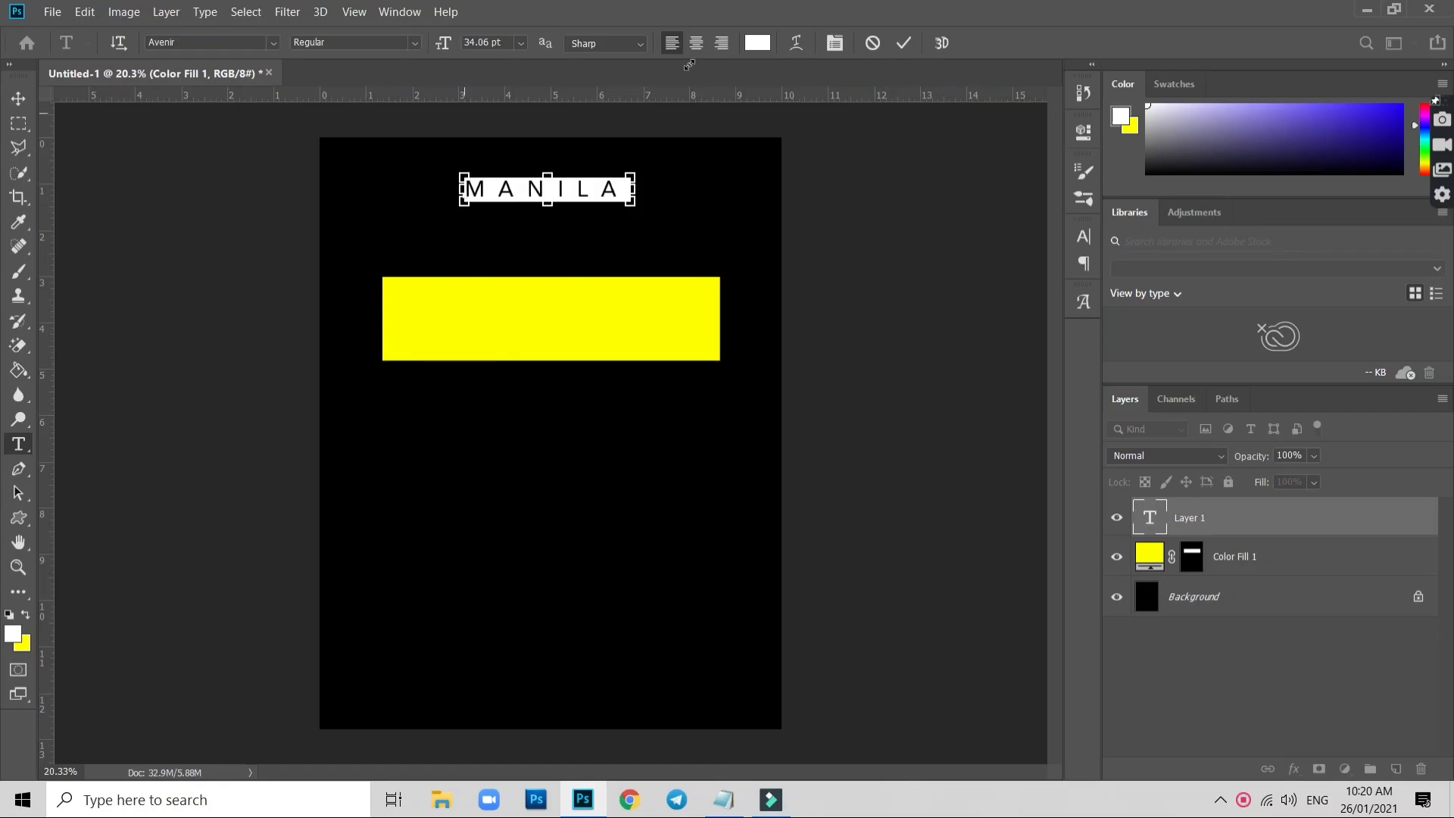
pyautogui.click(755, 47)
pyautogui.click(624, 302)
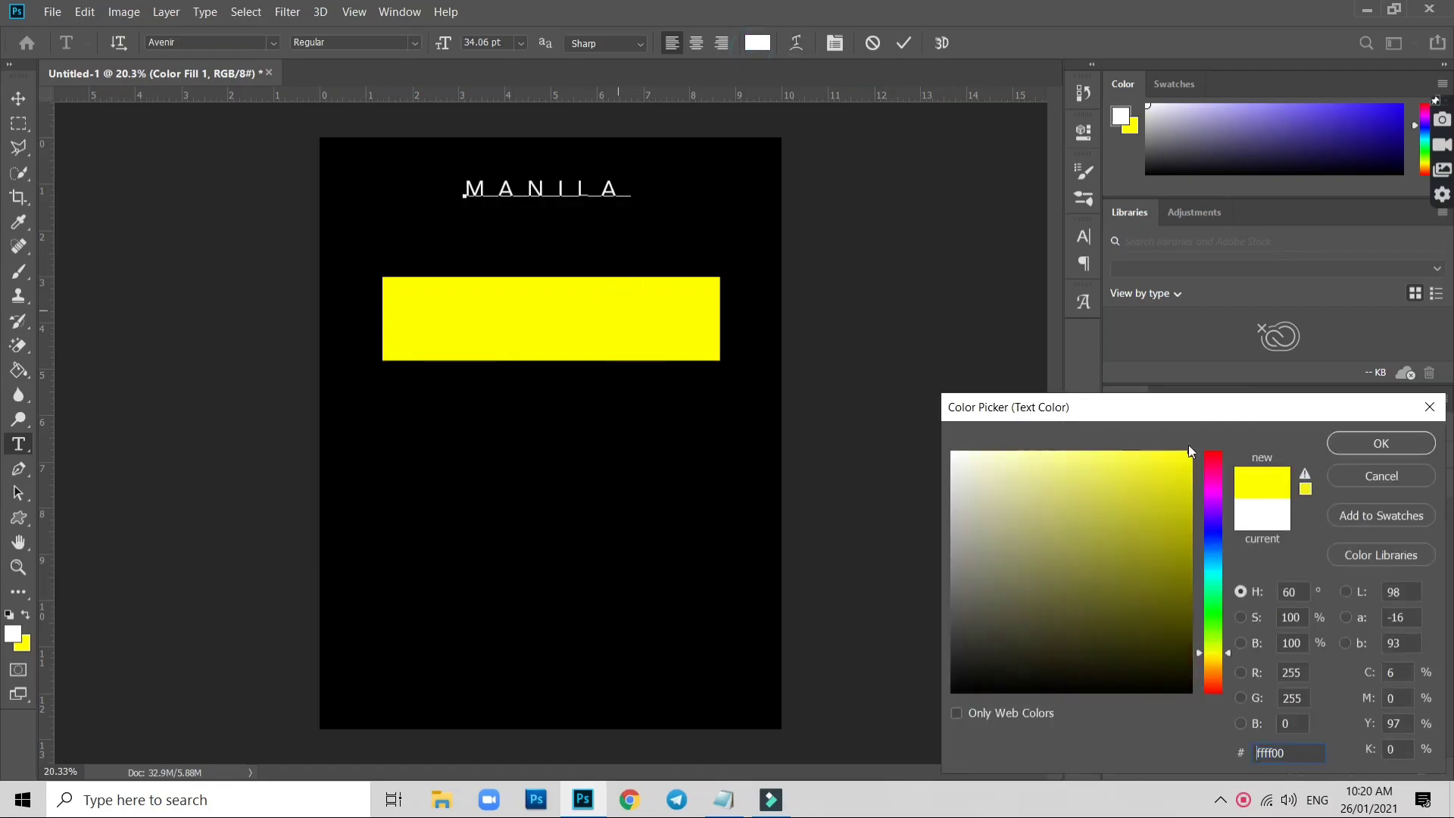
pyautogui.click(1379, 442)
# Tighten MANILA's letter spacing and set its font to Helvetica Neue Regular
pyautogui.click(835, 43)
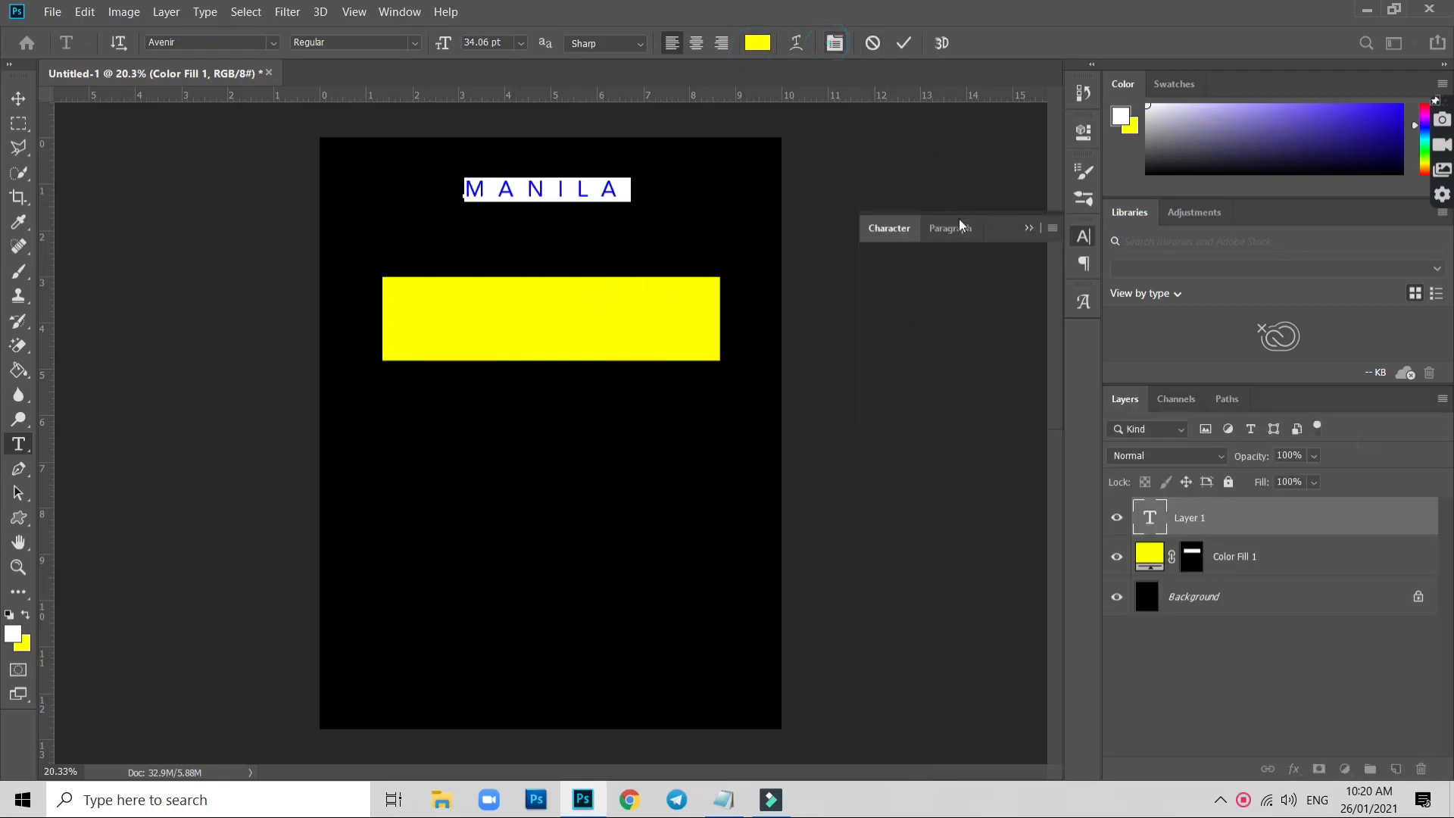
pyautogui.moveTo(977, 304); pyautogui.dragTo(958, 303)
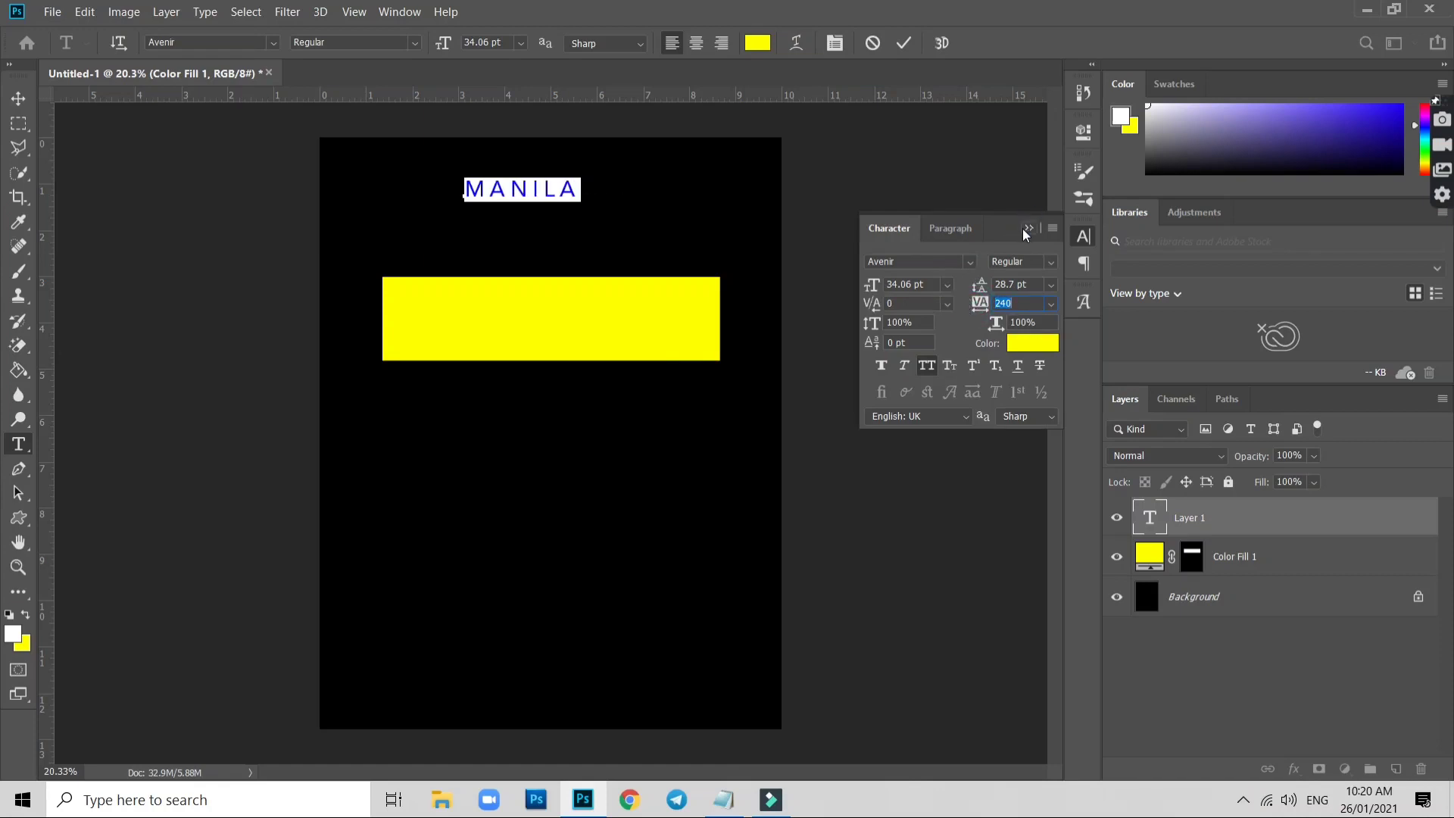
pyautogui.click(1024, 228)
pyautogui.click(206, 39)
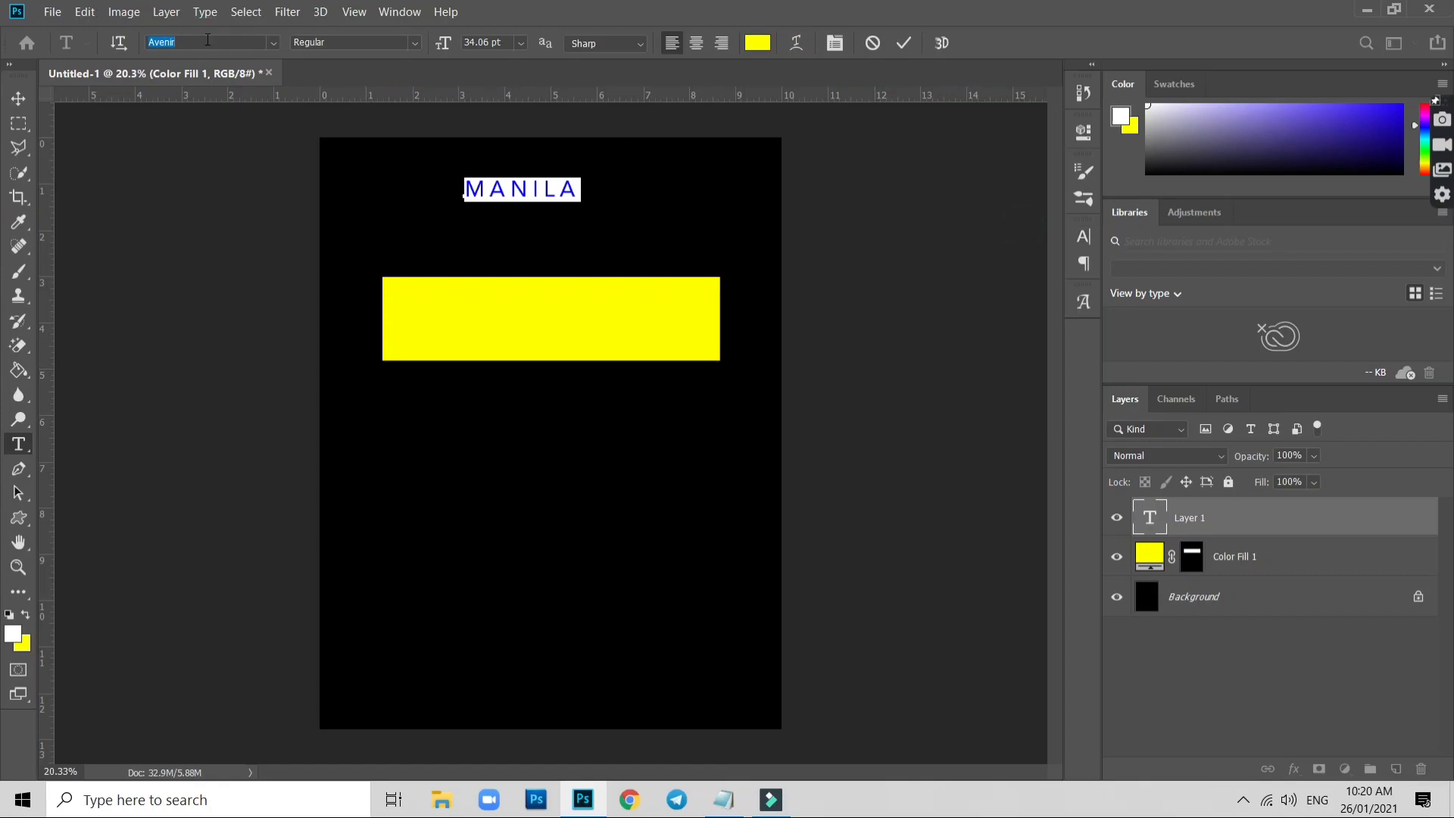
pyautogui.write('he')
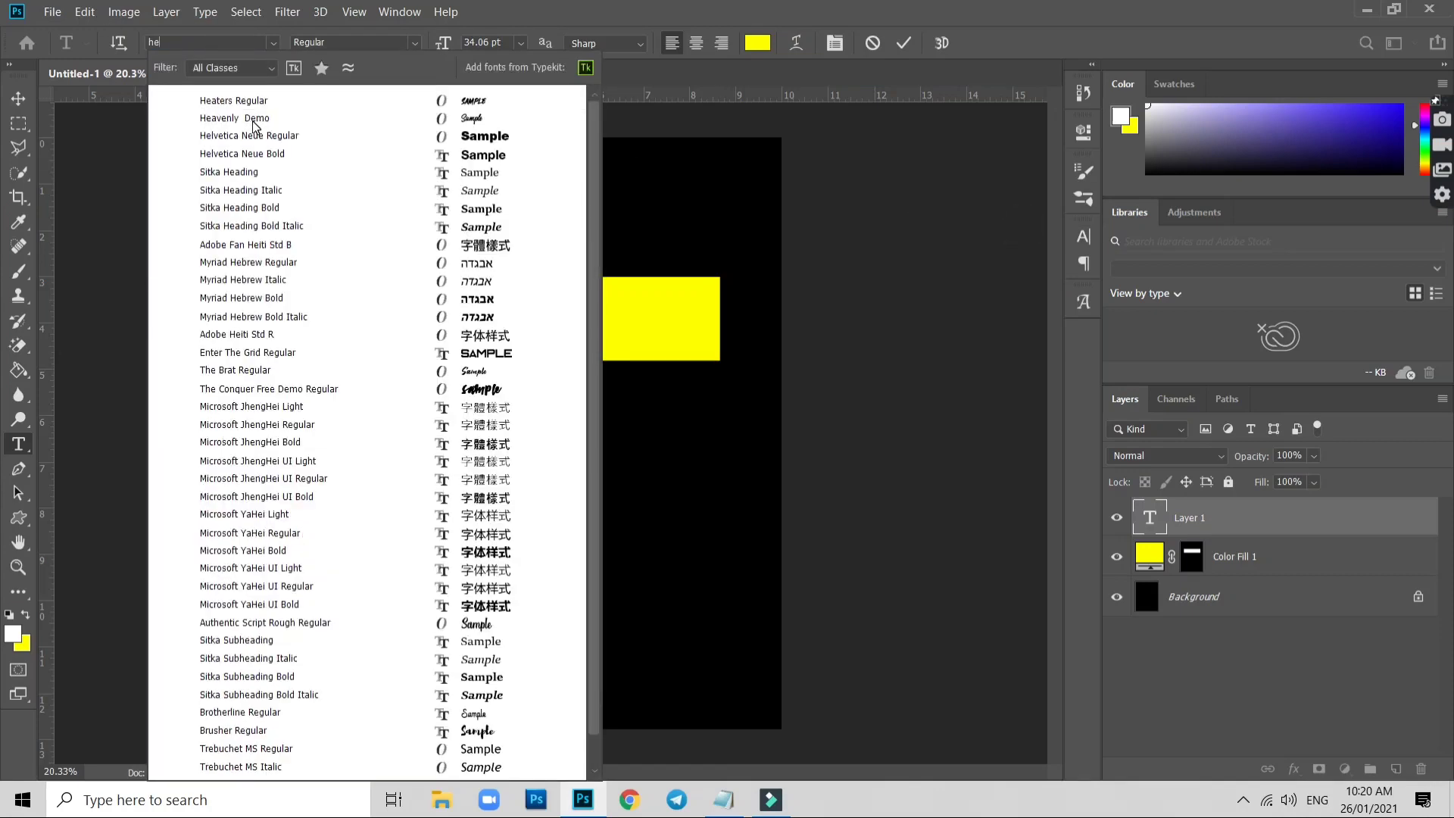
pyautogui.write('l')
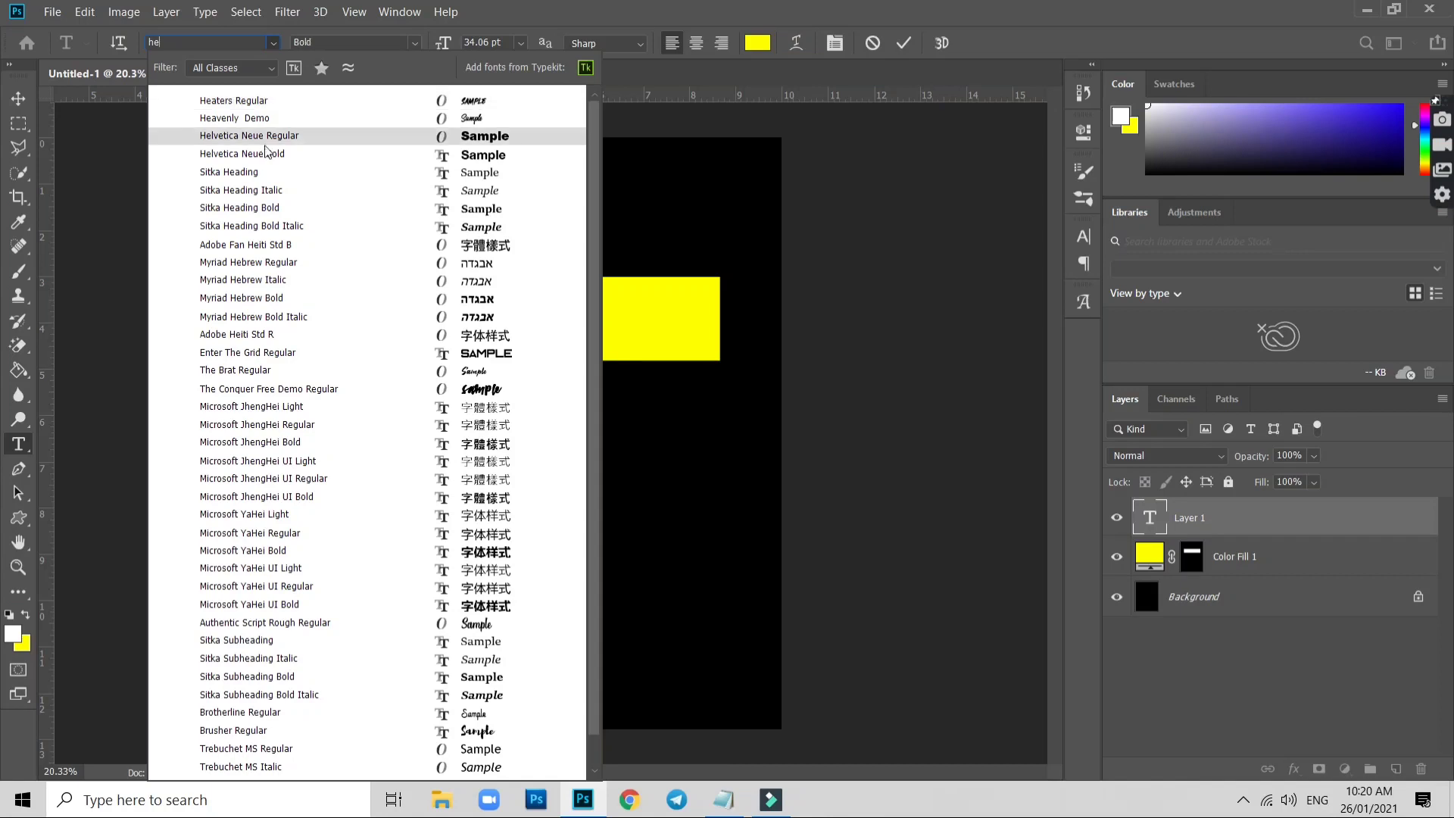
pyautogui.click(269, 138)
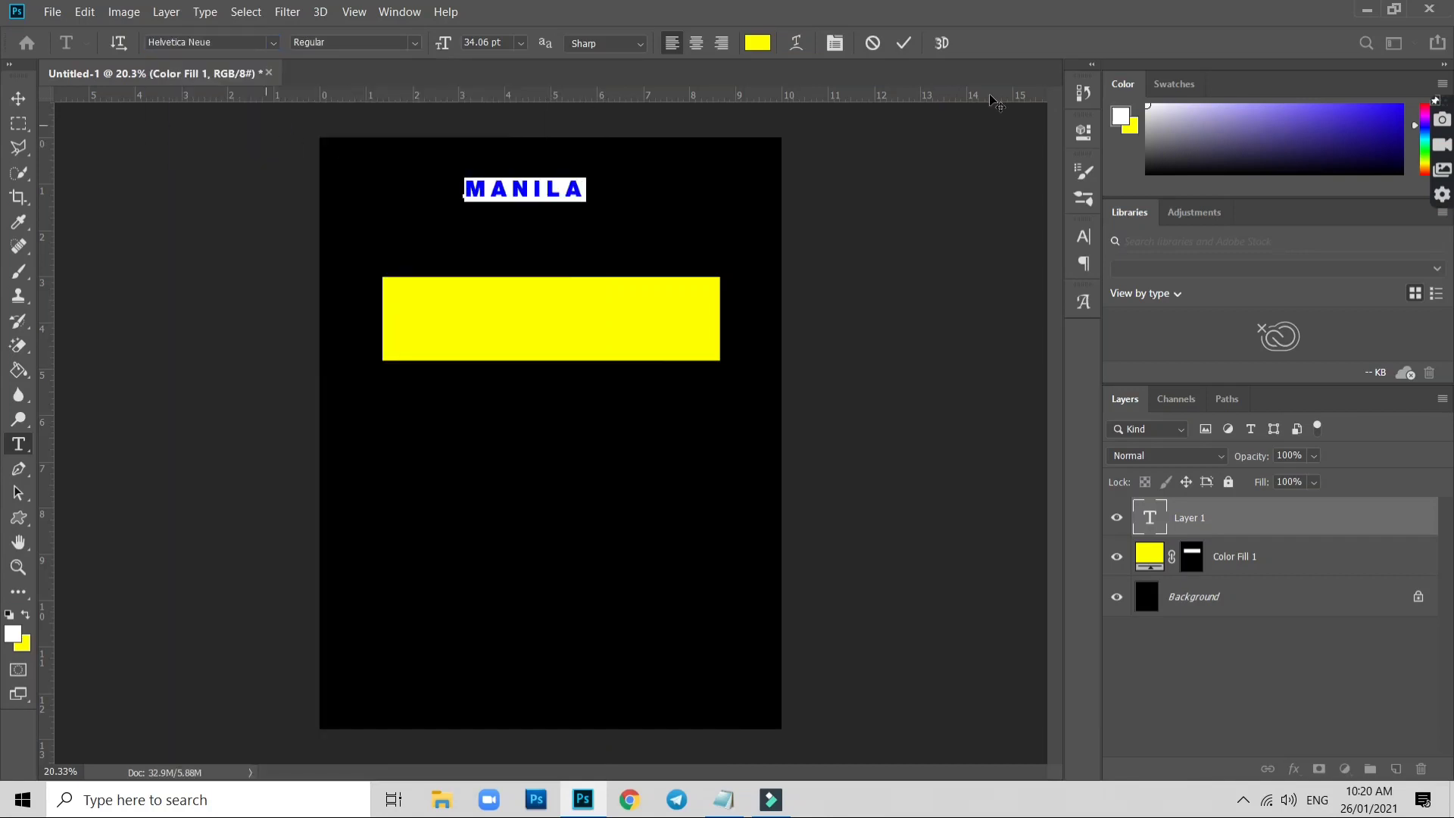
# Tighten the tracking further to 100 and move MANILA just above the yellow rectangle
pyautogui.click(835, 43)
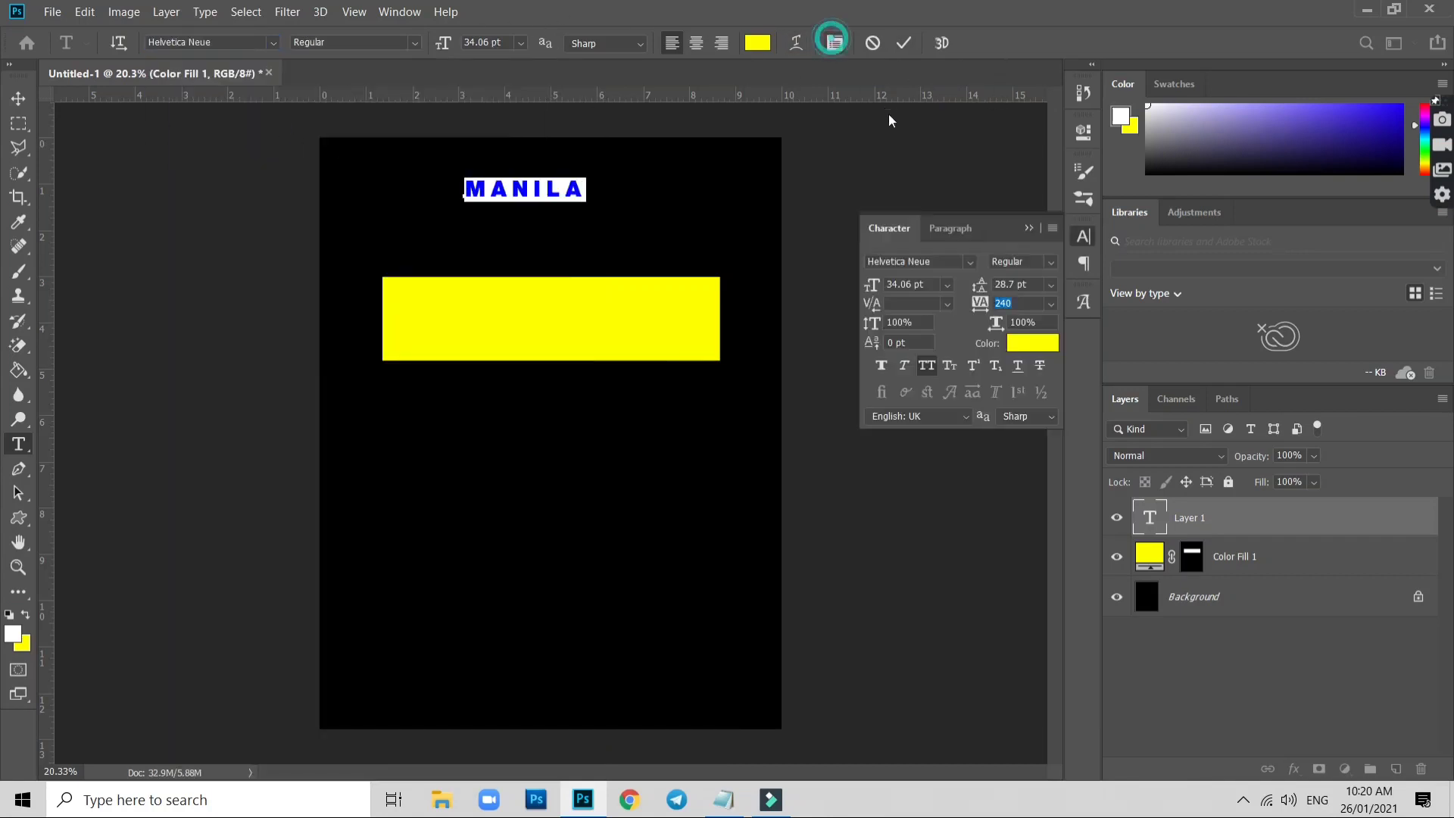
pyautogui.moveTo(978, 307); pyautogui.dragTo(971, 307)
pyautogui.click(1027, 227)
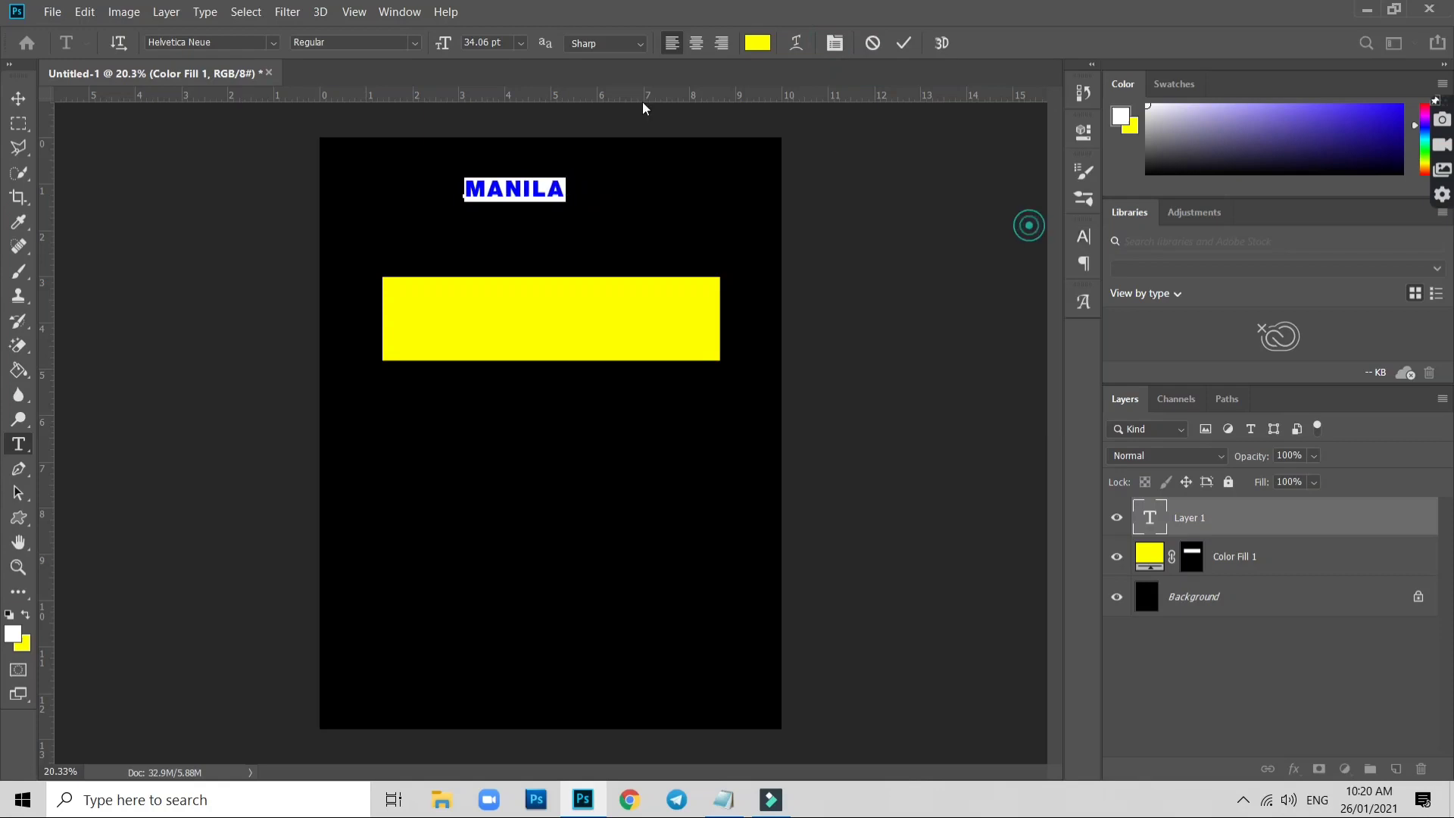
pyautogui.click(17, 98)
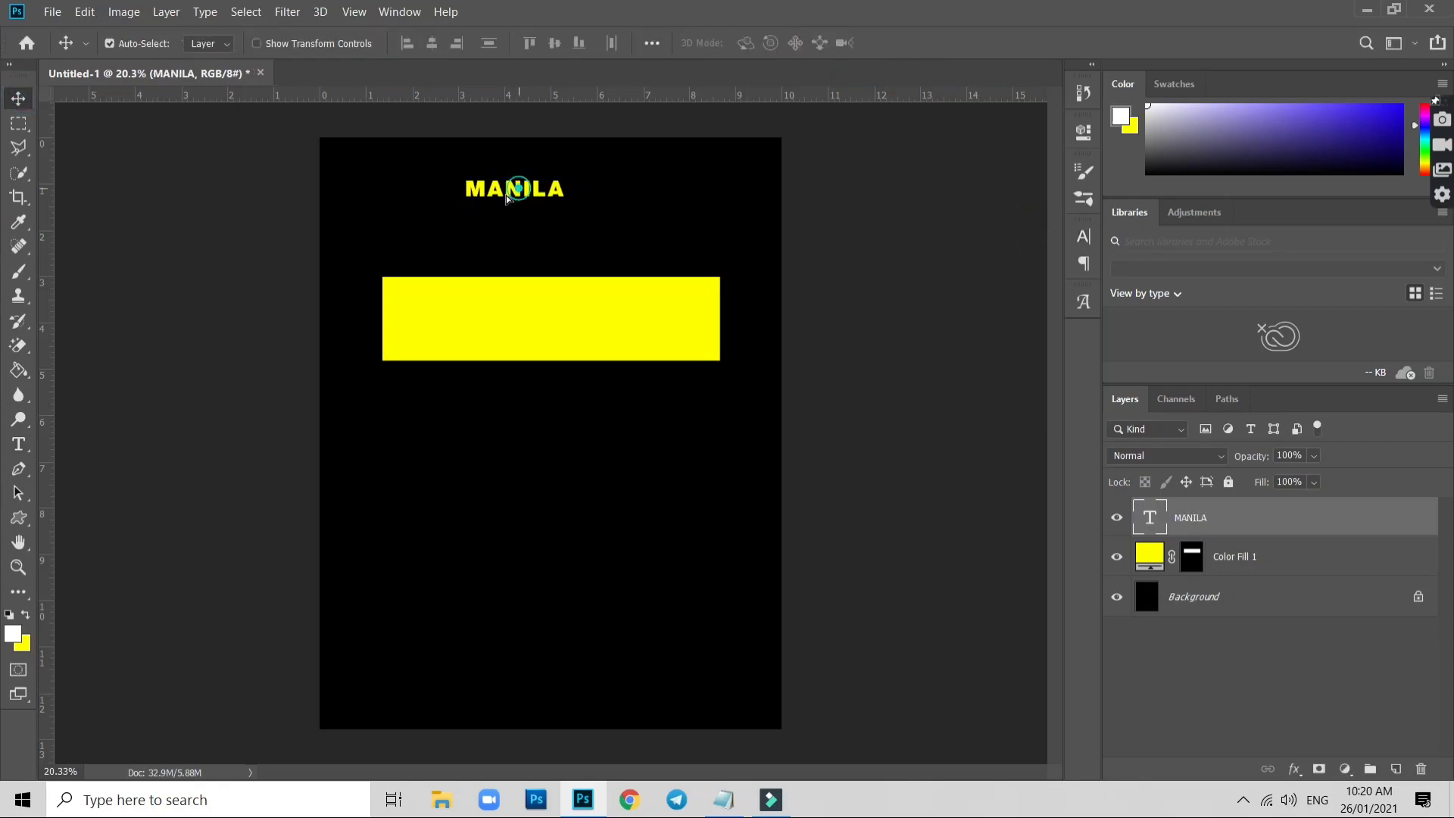
pyautogui.moveTo(507, 198); pyautogui.dragTo(440, 263)
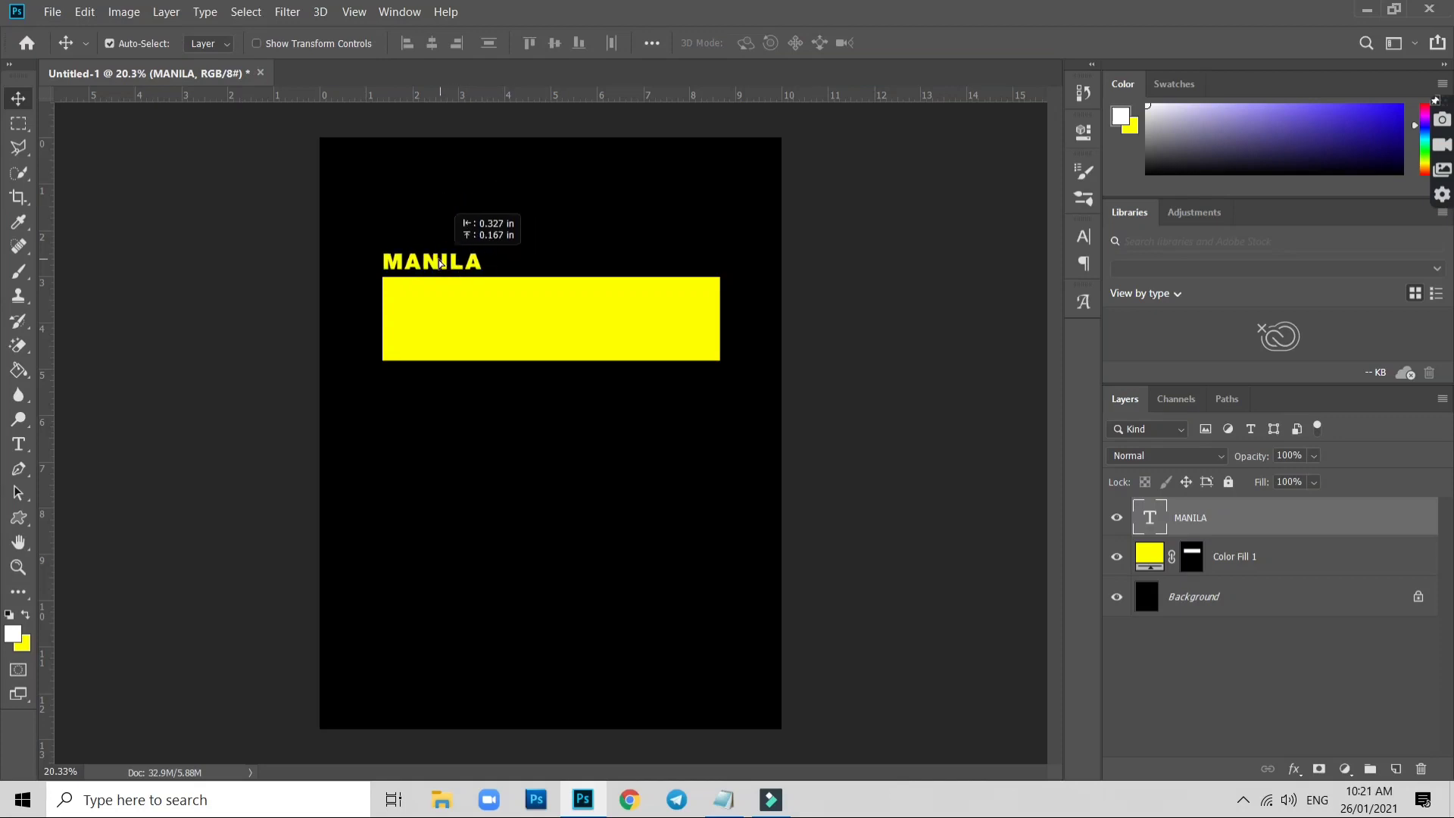
# Free Transform MANILA up to about 254% so it spans most of the rectangle's width
pyautogui.click(85, 11)
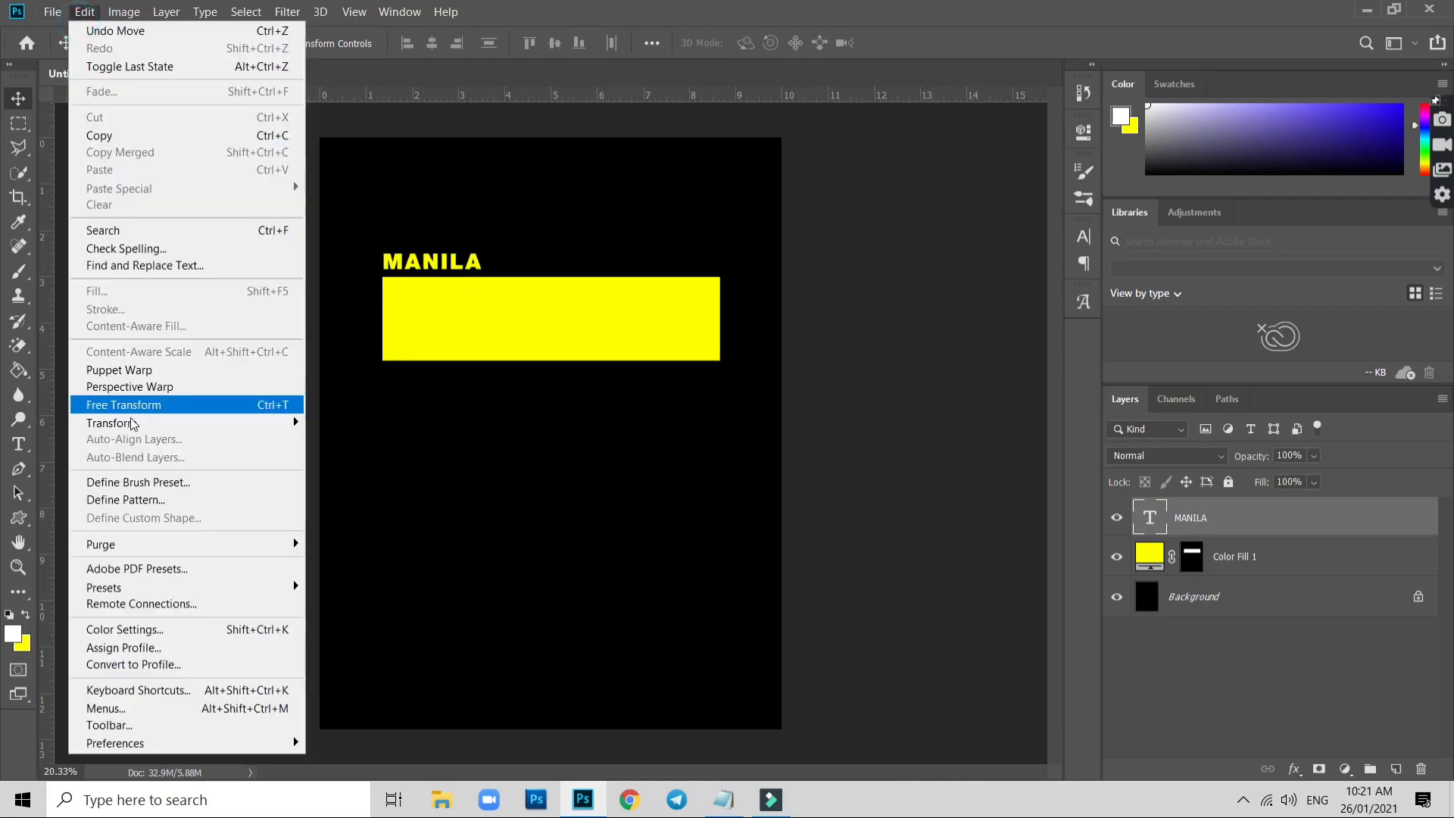
pyautogui.click(152, 403)
pyautogui.moveTo(482, 252)
pyautogui.mouseDown()
pyautogui.moveTo(602, 219)
pyautogui.moveTo(642, 227)
pyautogui.mouseUp()
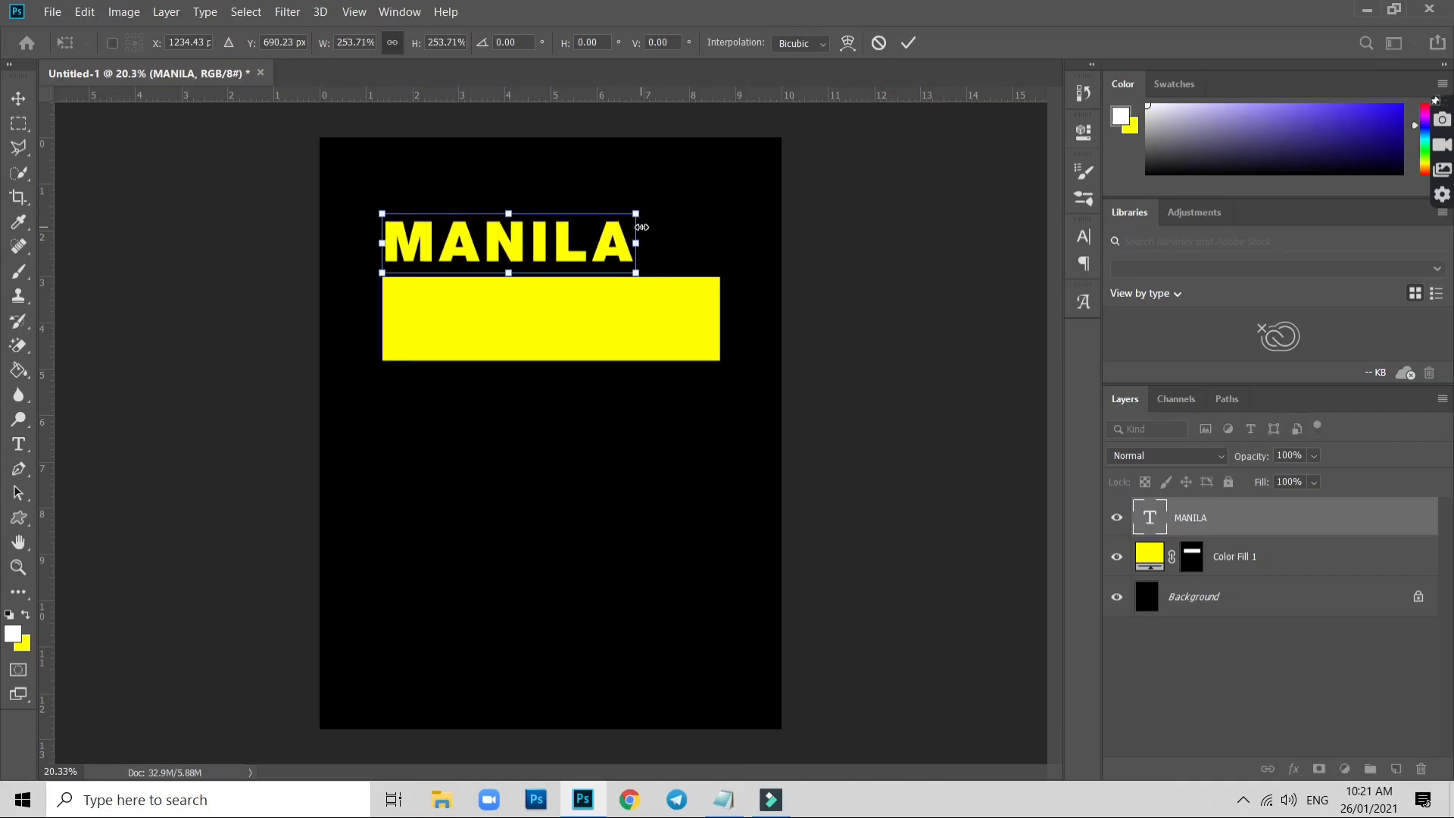
pyautogui.click(908, 42)
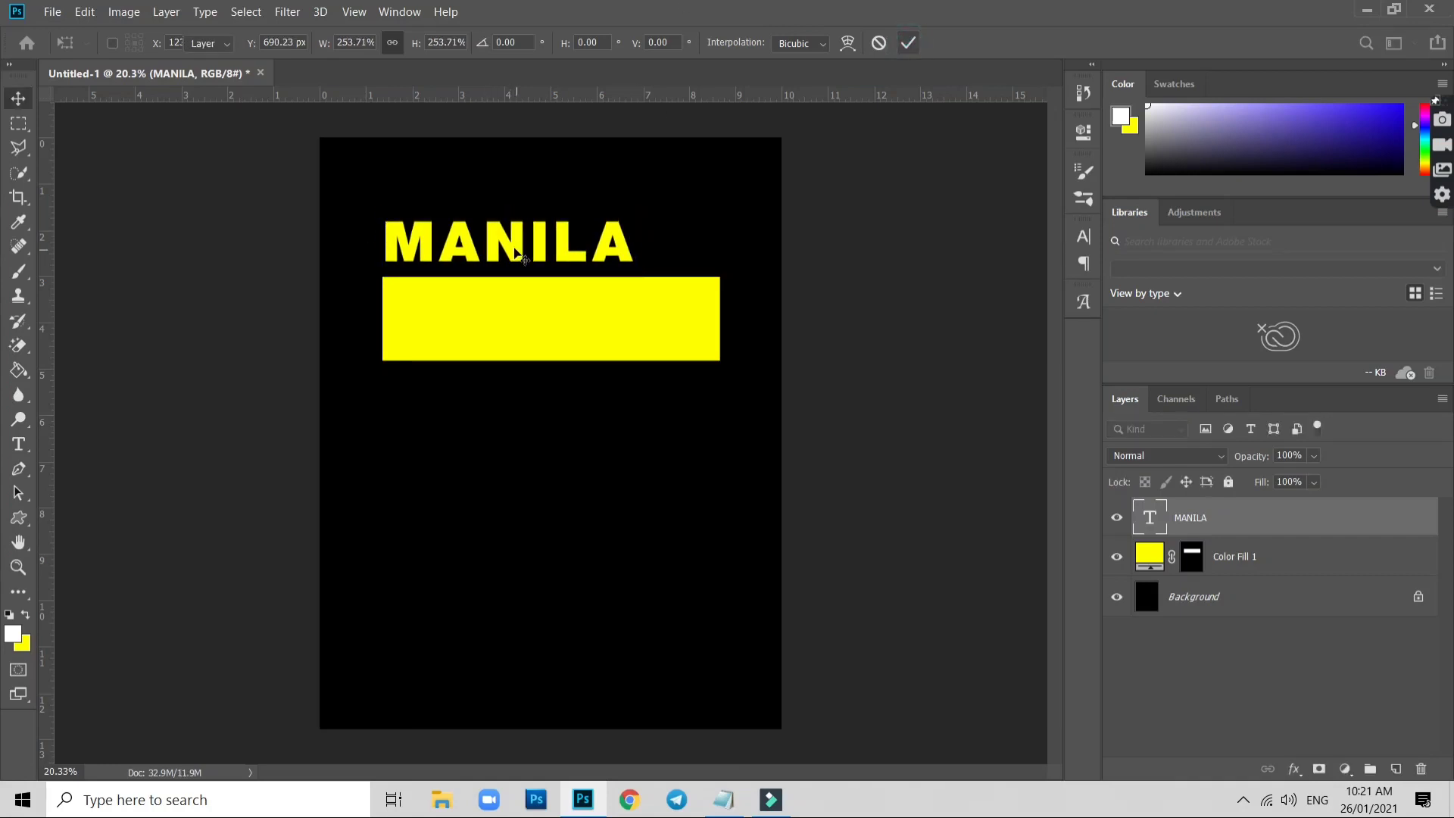
pyautogui.click(513, 250)
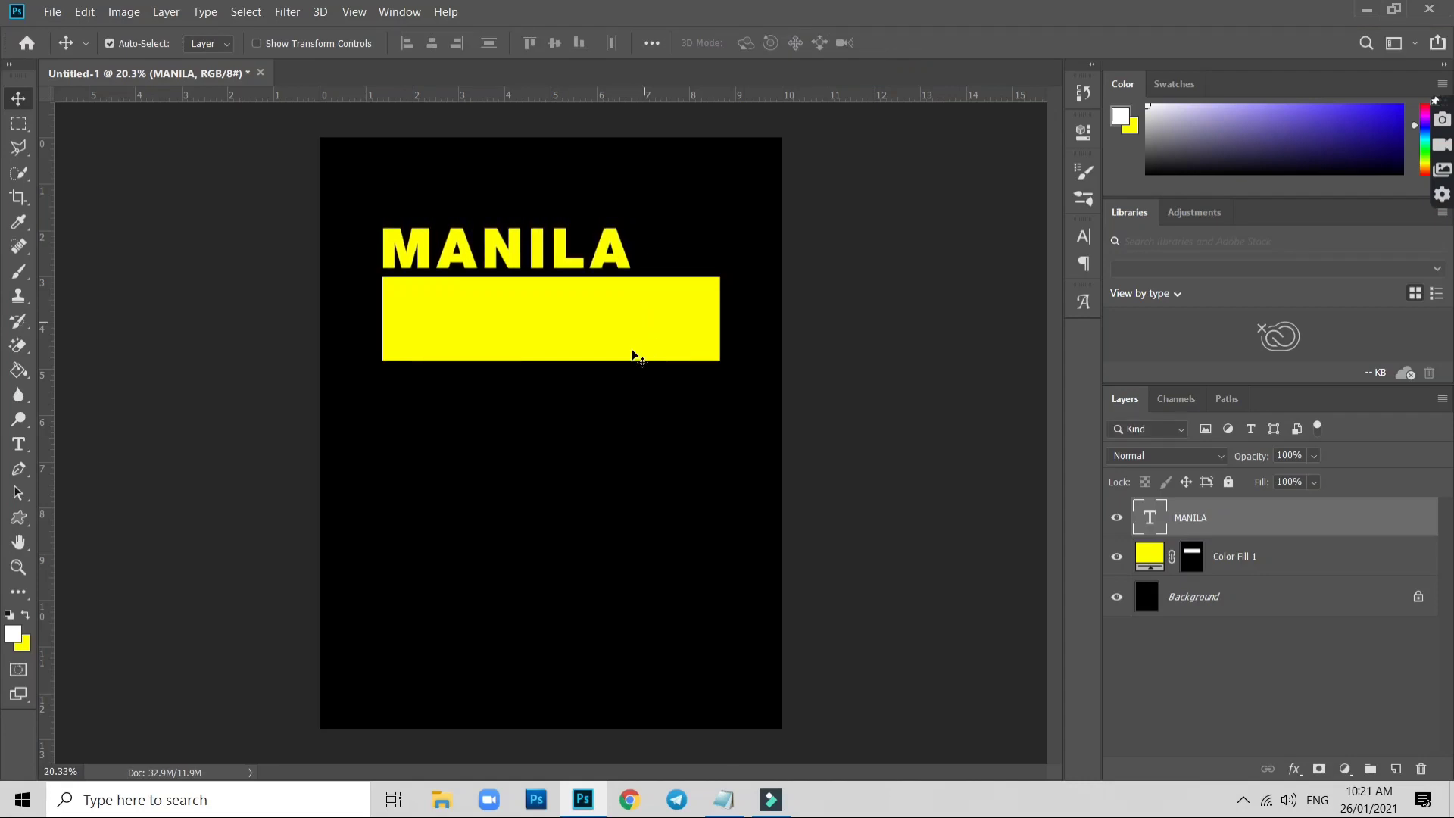
pyautogui.scroll(2, 632, 354)
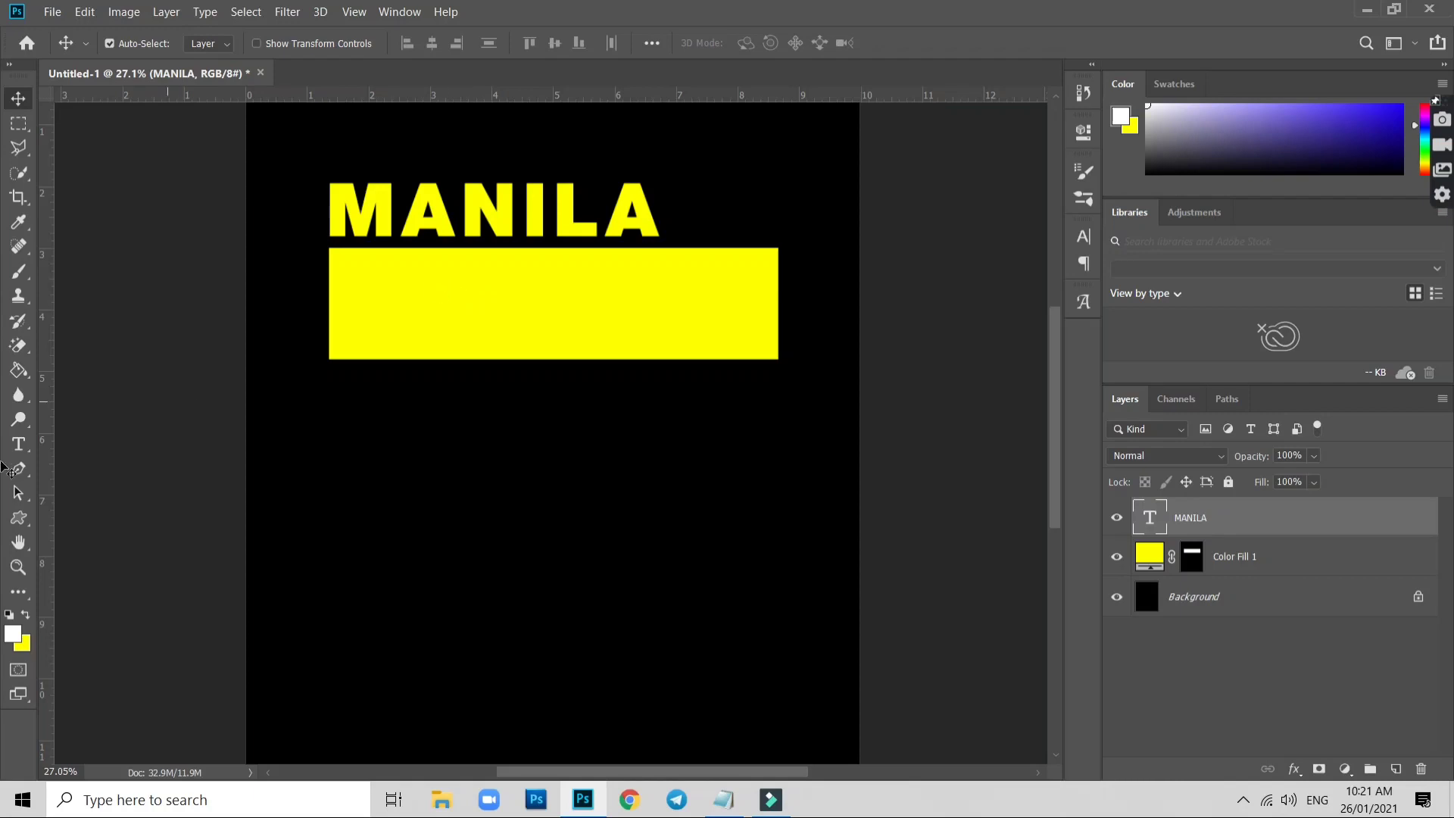
# Start a new text layer inside the yellow box with black as the text colour
pyautogui.click(19, 444)
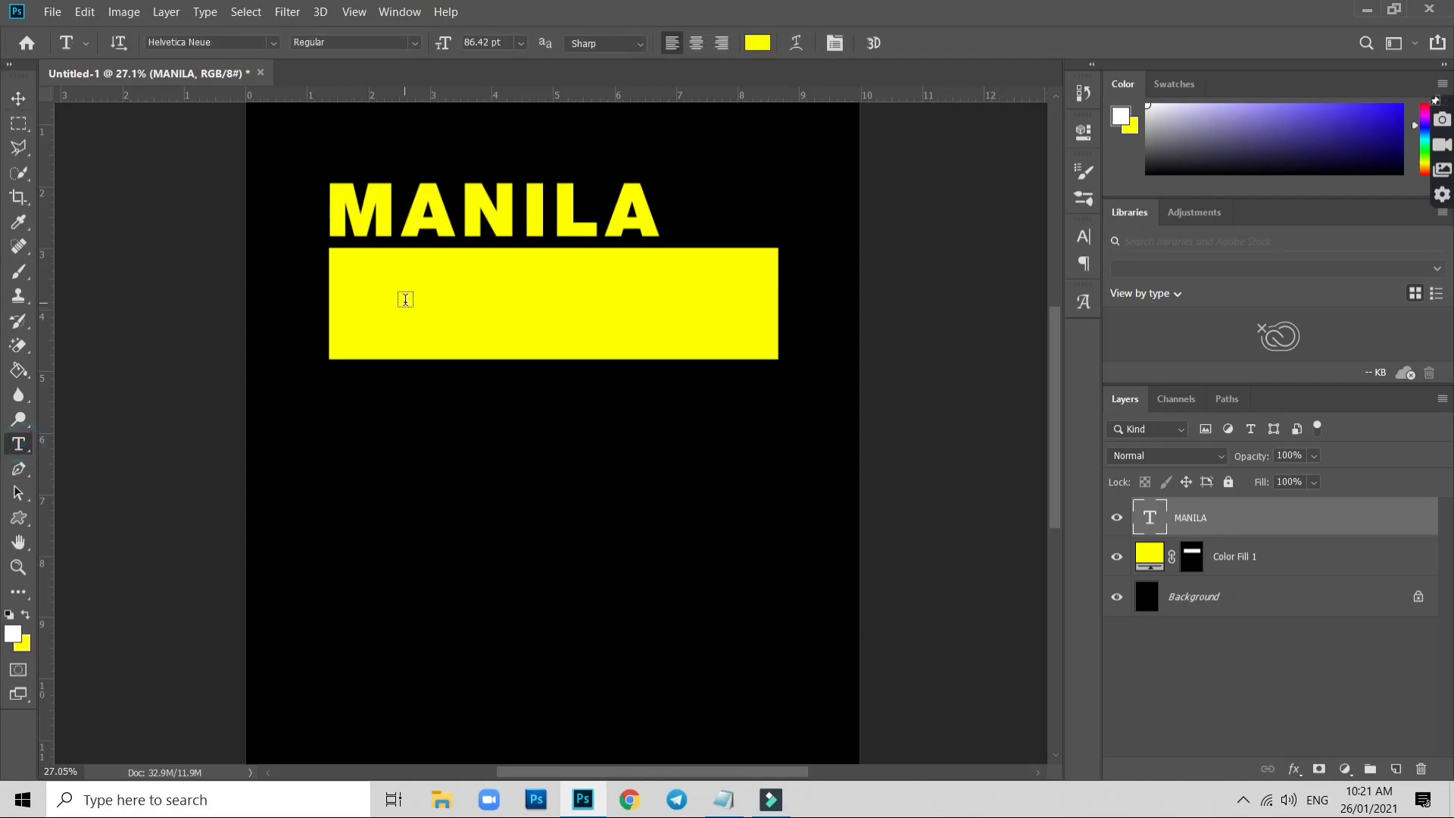
pyautogui.click(406, 303)
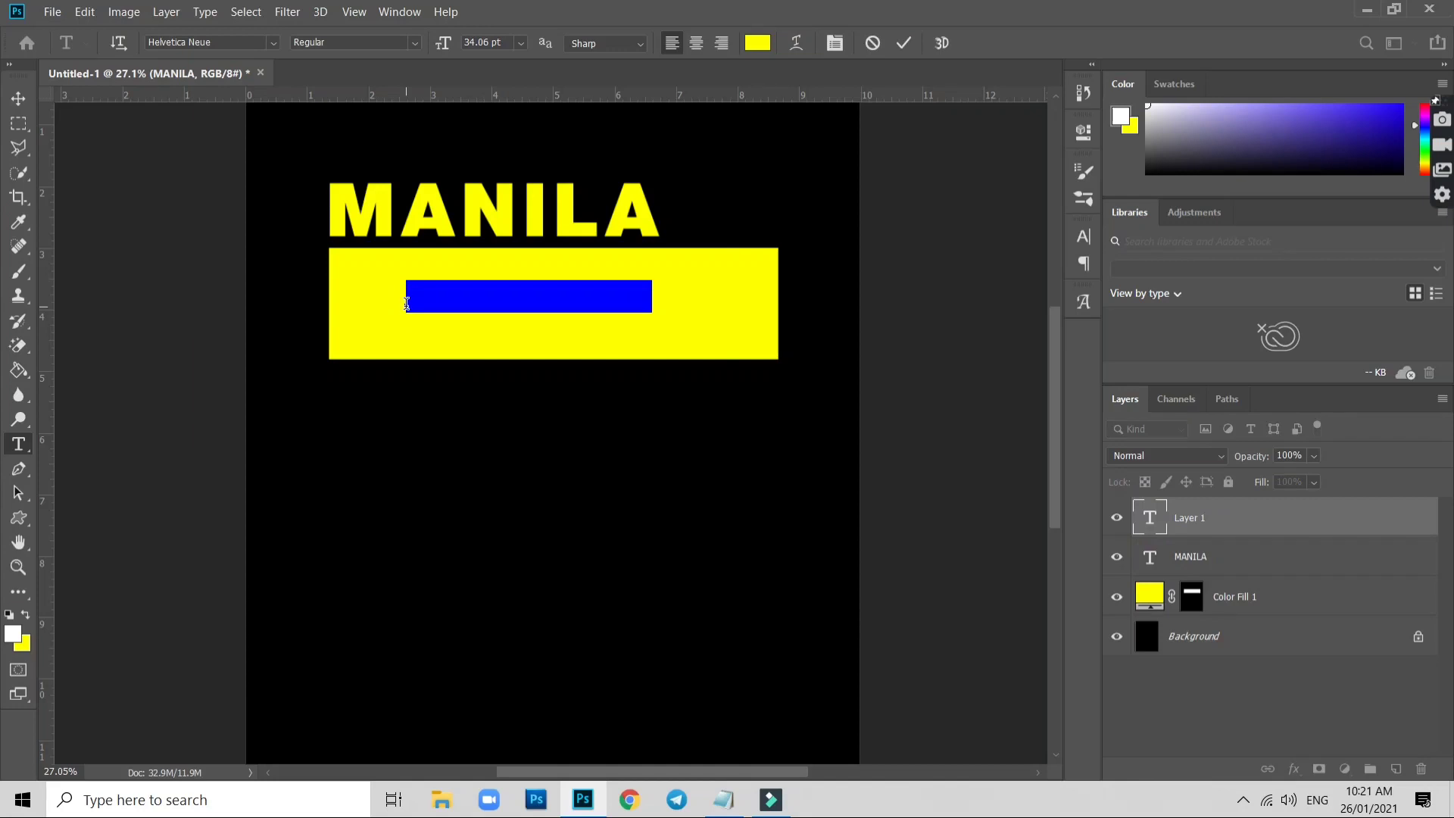
pyautogui.click(758, 42)
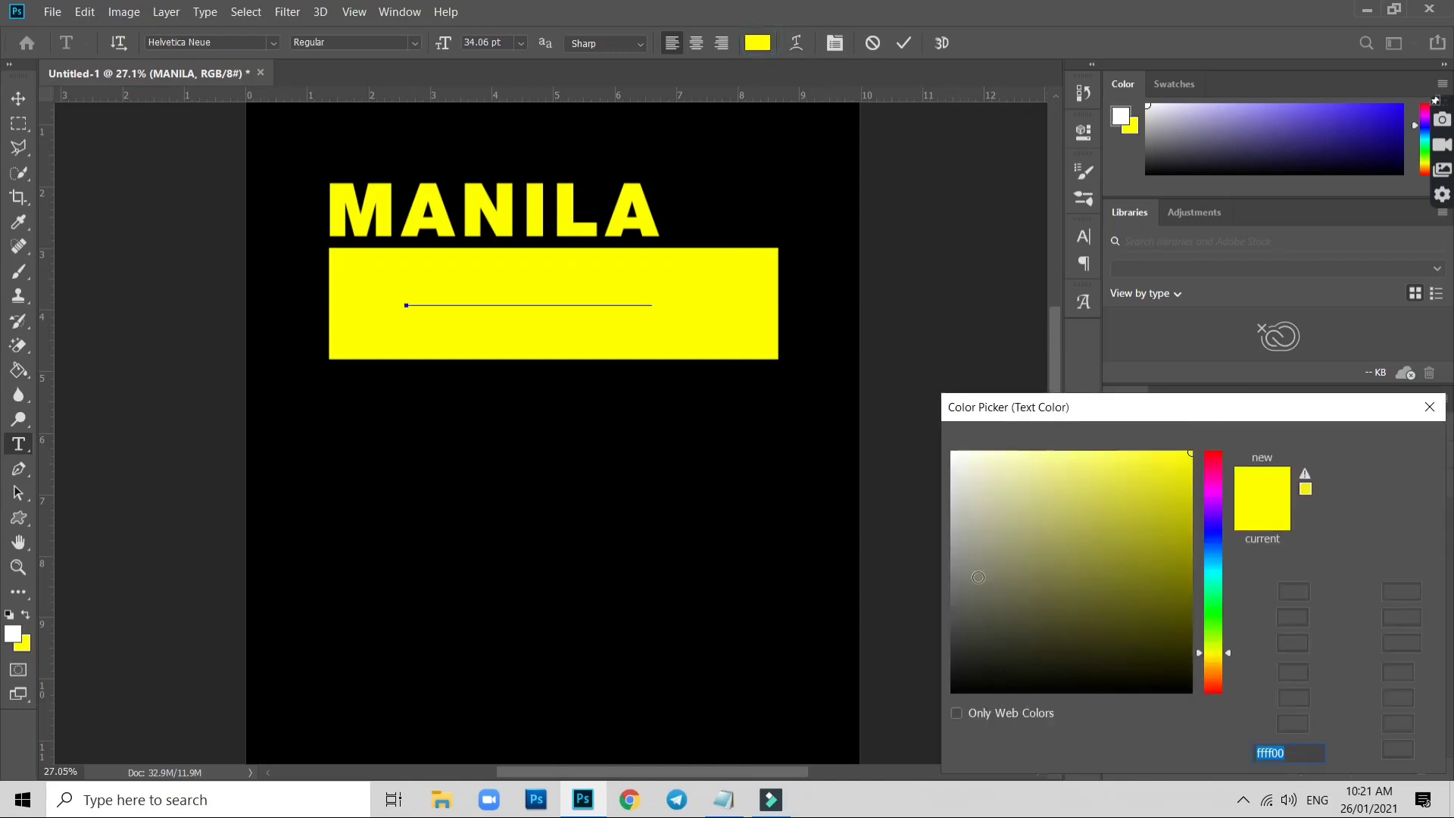
pyautogui.click(1001, 647)
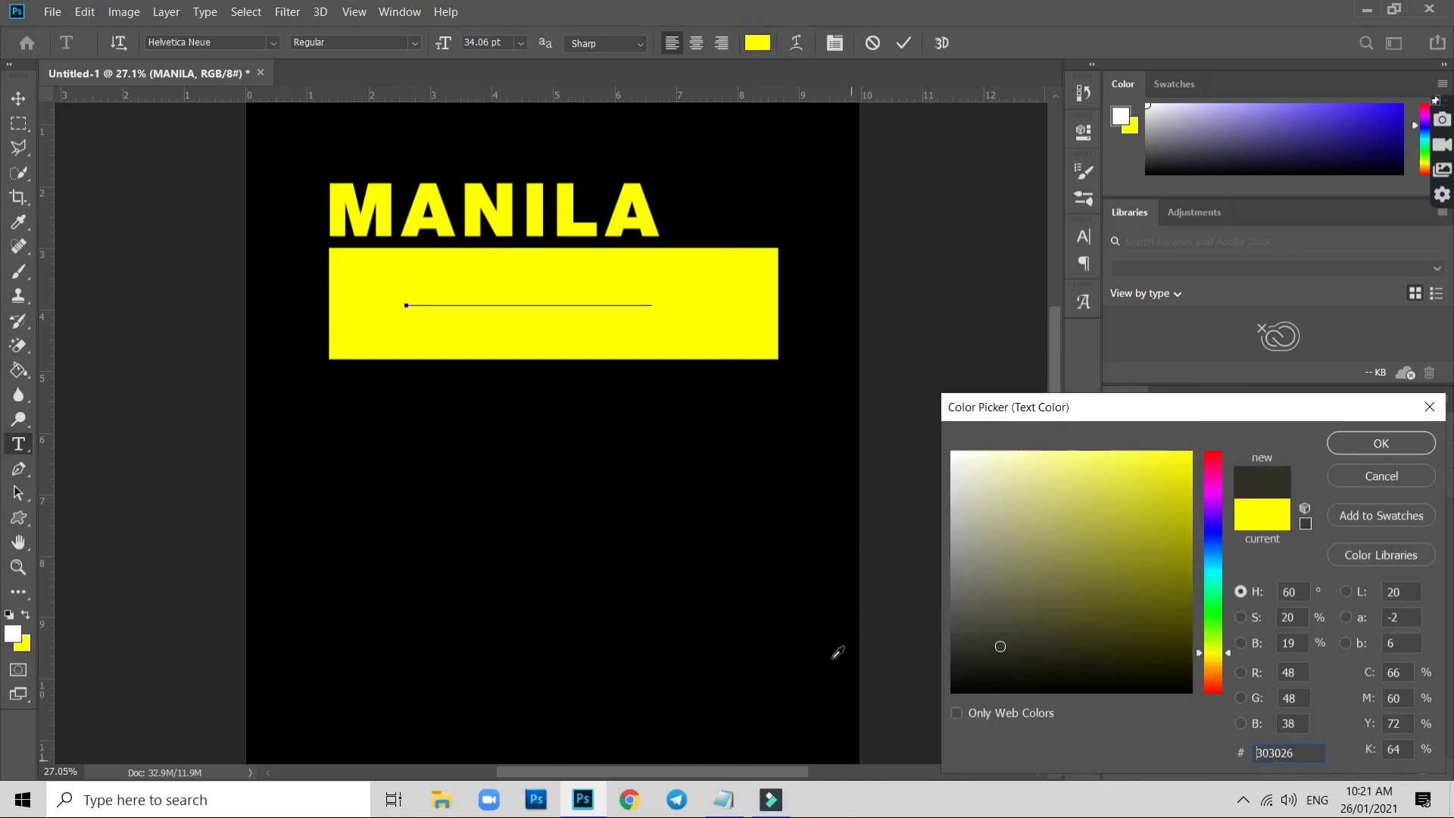
pyautogui.click(775, 603)
pyautogui.press('Return')
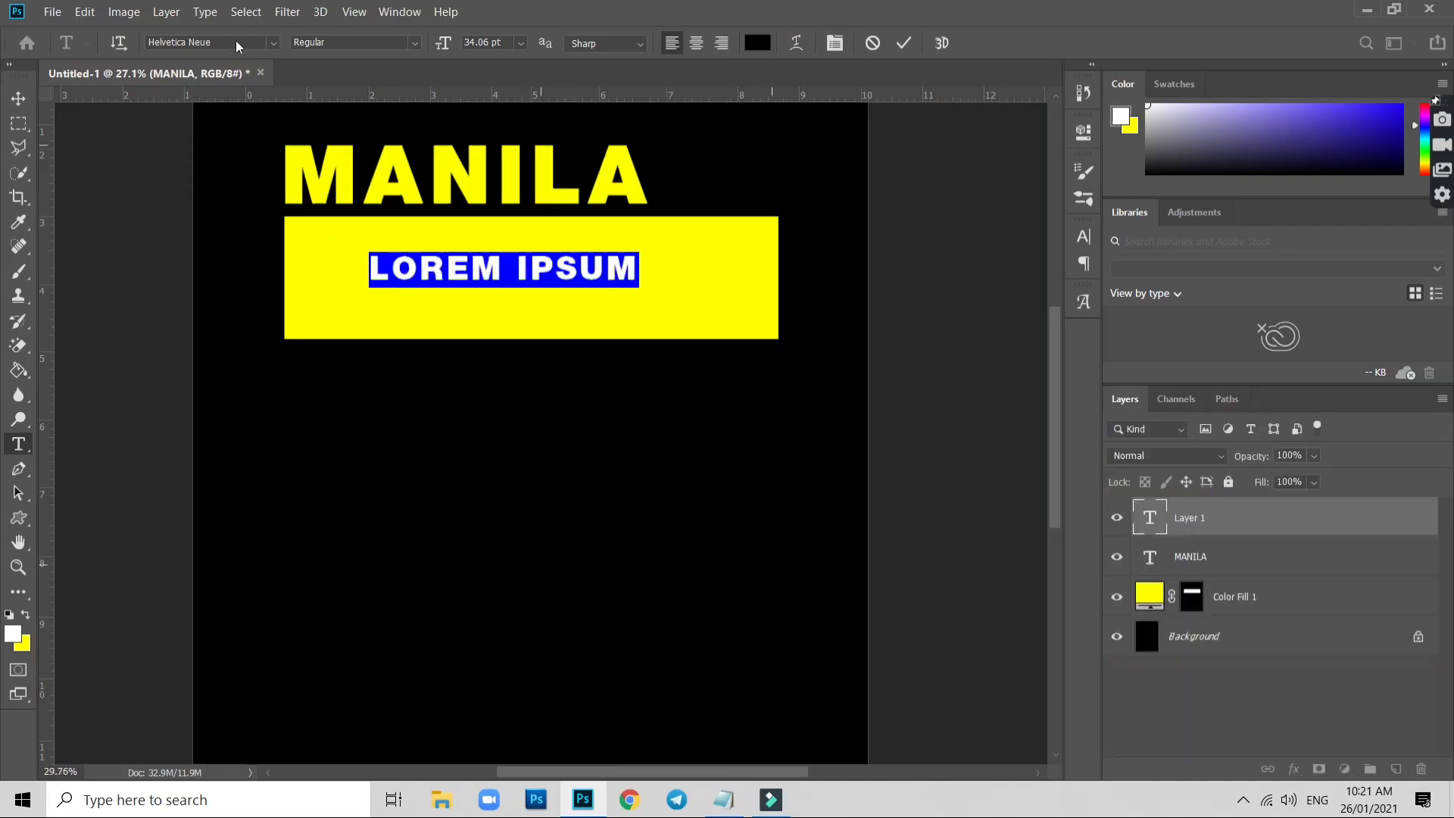
# Type LIMITED EDITION in Bebas Neue Bold
pyautogui.click(212, 39)
pyautogui.write('be')
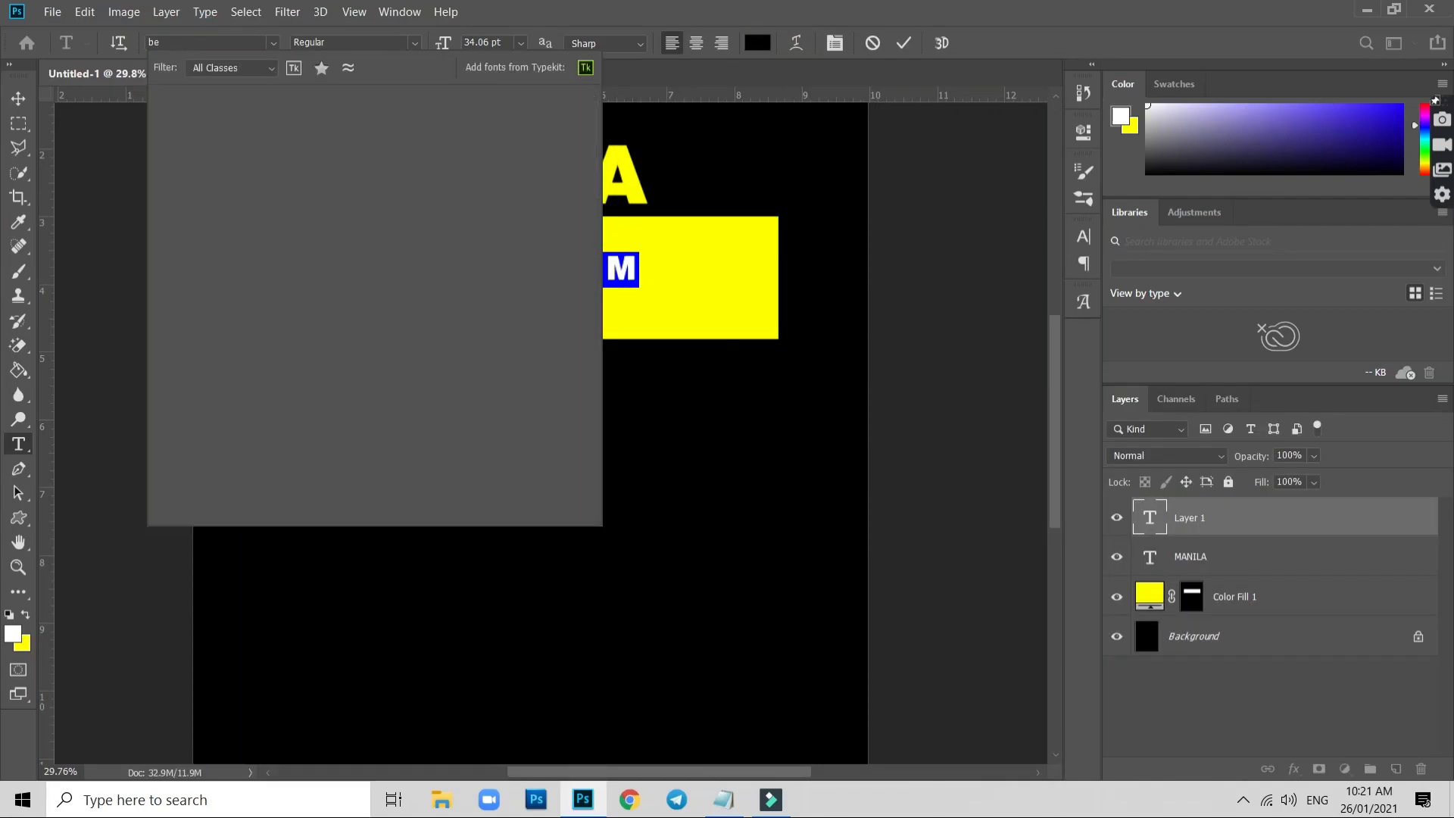
pyautogui.write('bas')
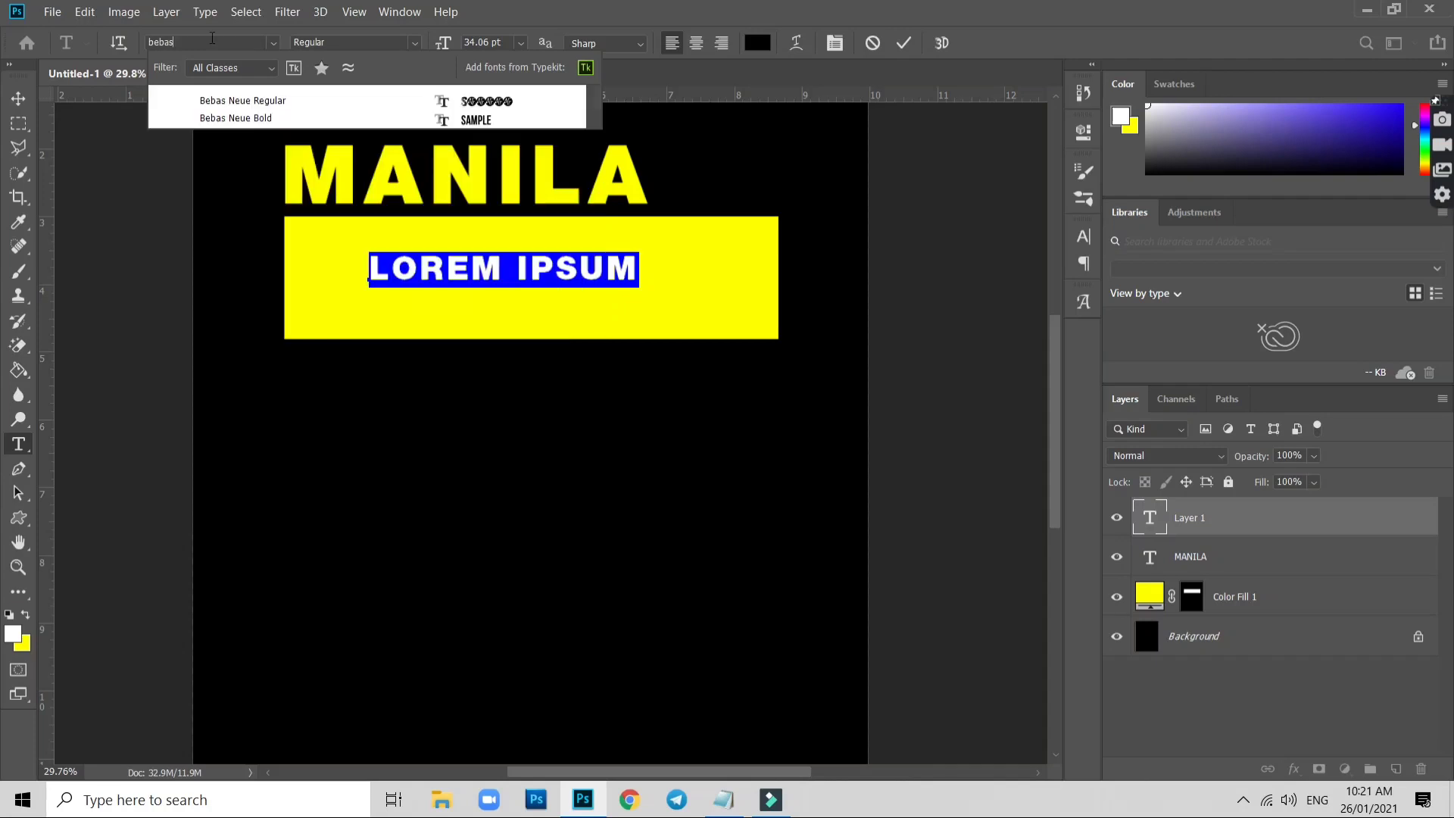
pyautogui.click(292, 118)
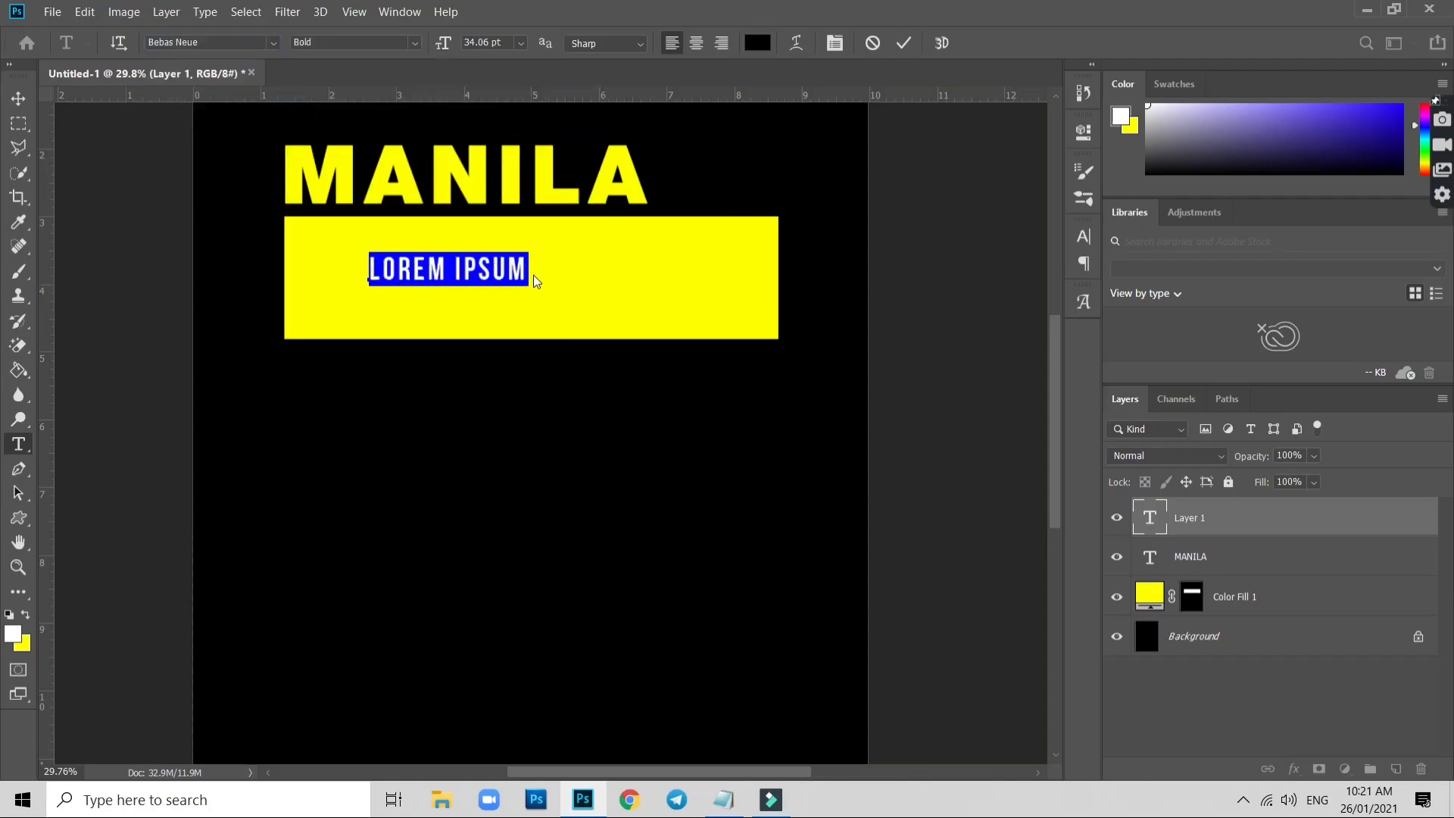
pyautogui.write('LIM')
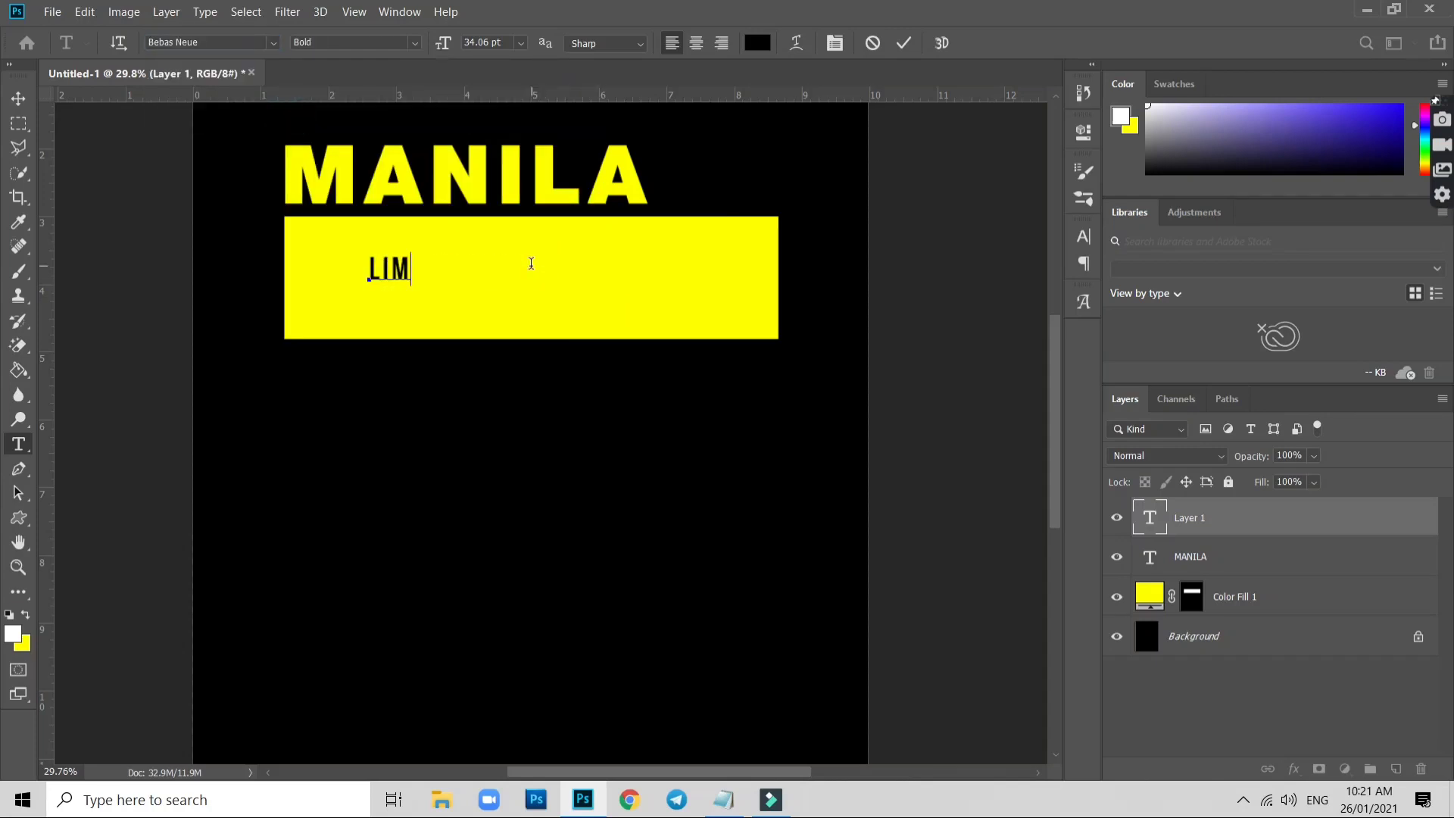
pyautogui.write('ITED ED')
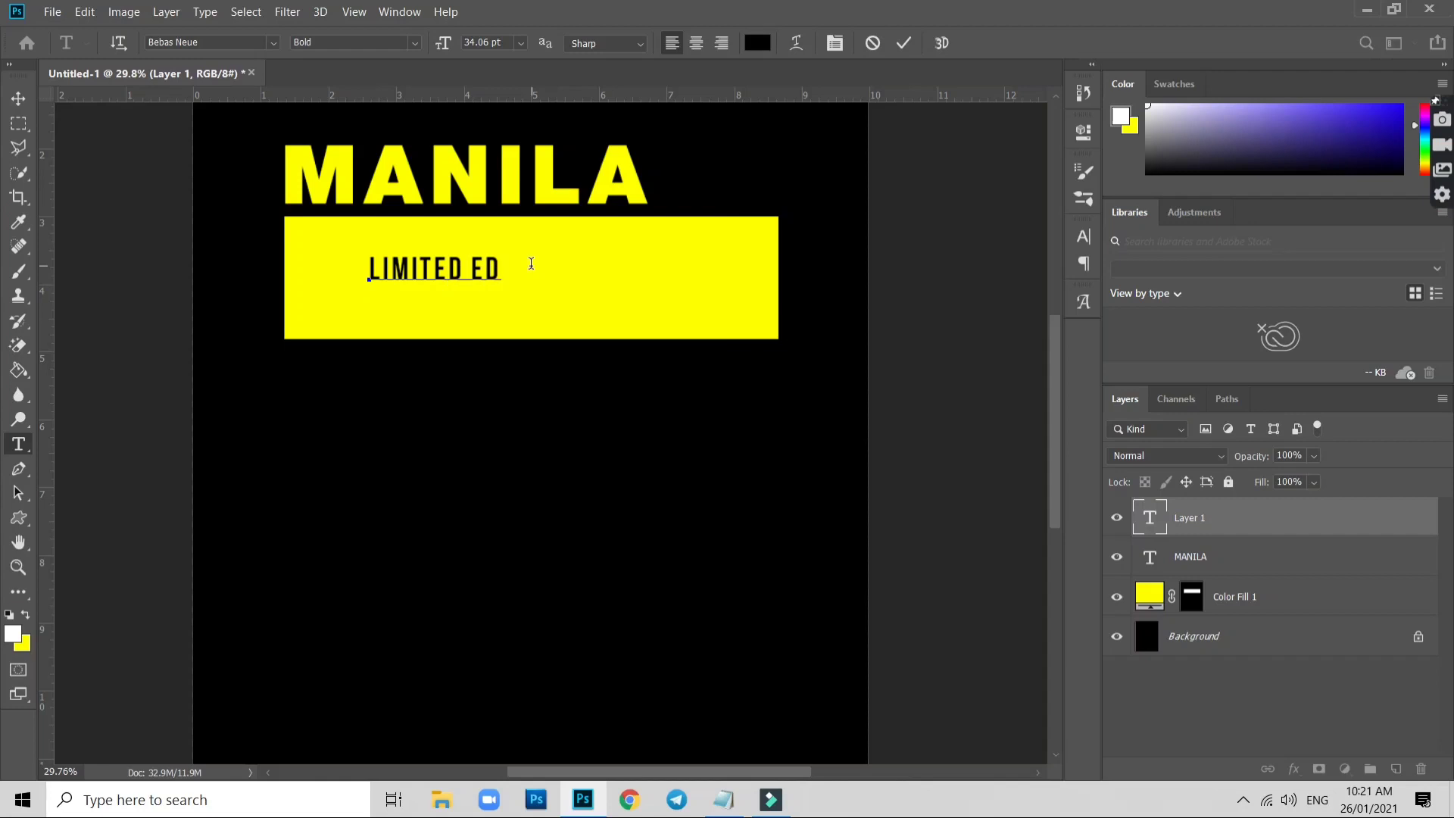
pyautogui.write('ITION')
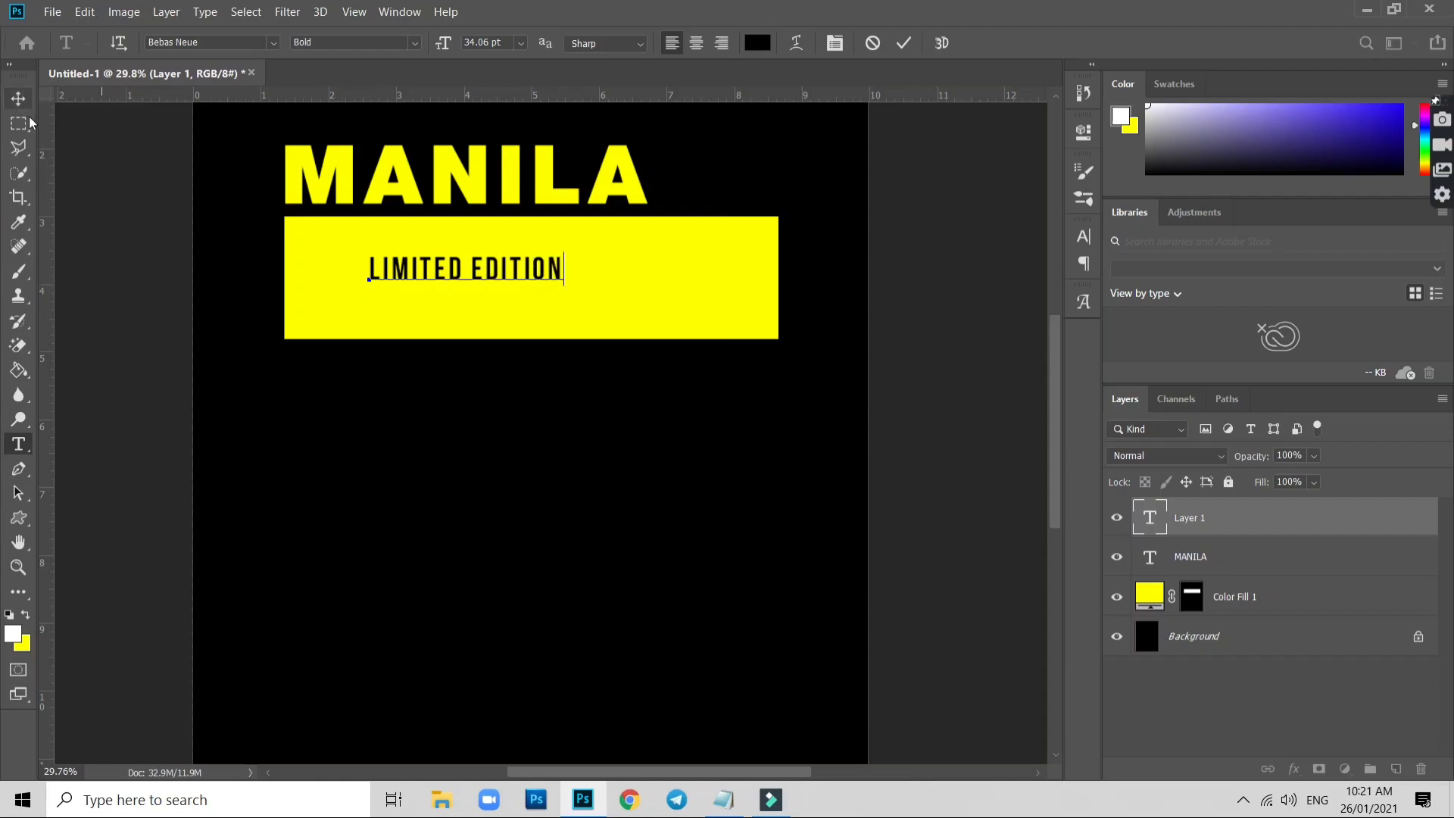
pyautogui.click(19, 98)
# Position LIMITED EDITION at the yellow box's top-left, fine-tuning with arrow keys
pyautogui.click(434, 261)
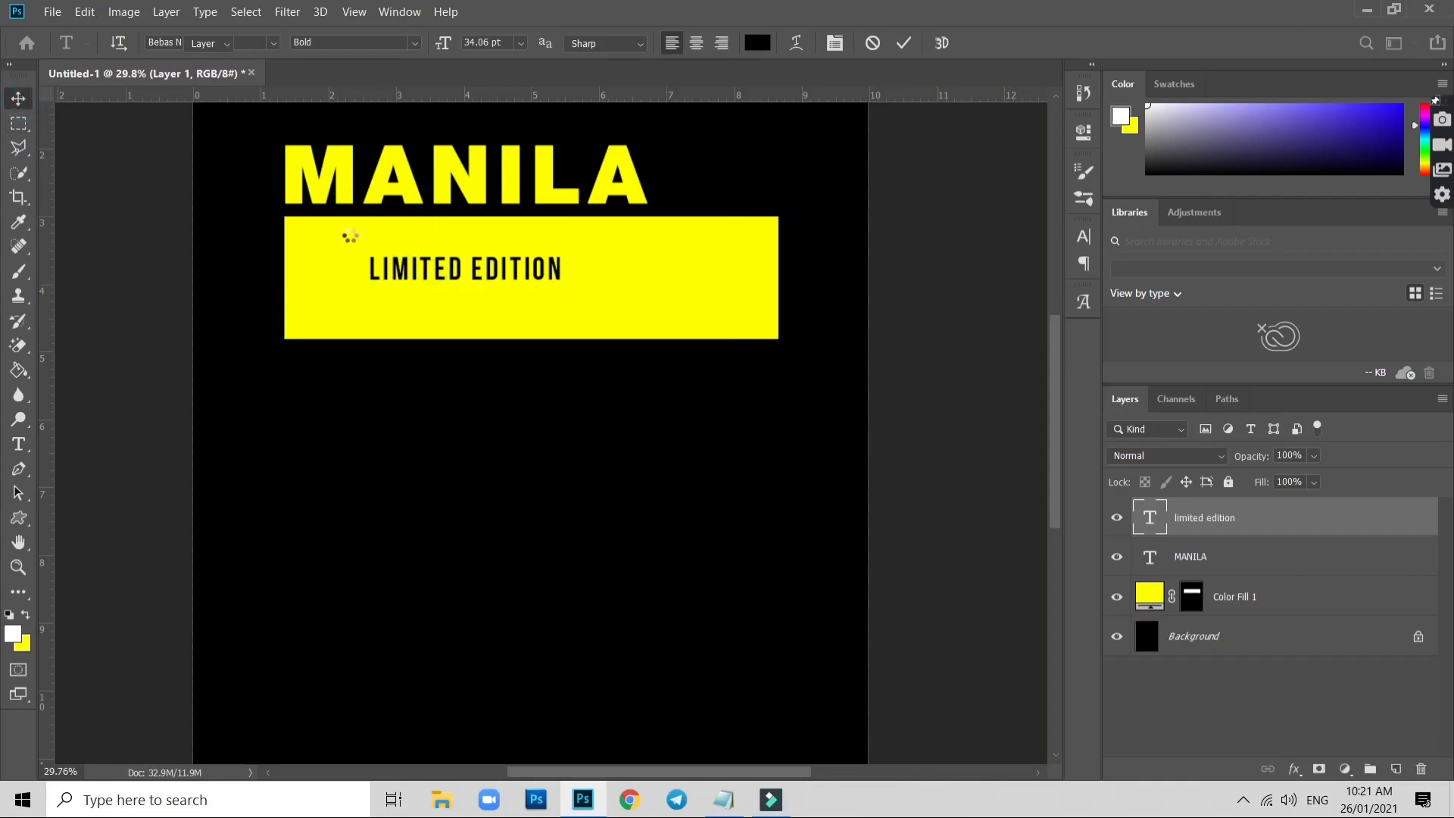
pyautogui.moveTo(420, 262); pyautogui.dragTo(359, 239)
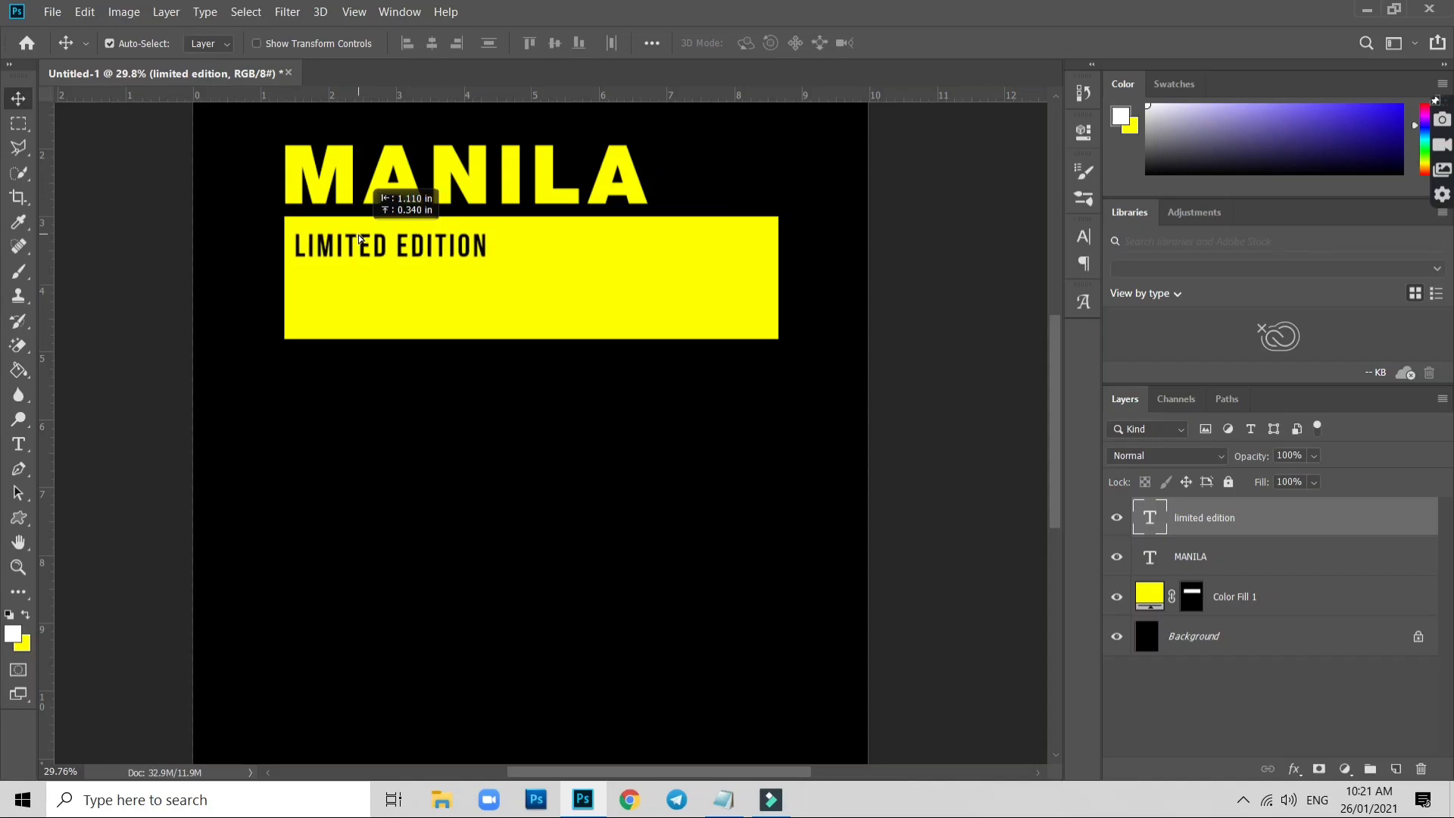
pyautogui.hotkey('ctrl', '-')
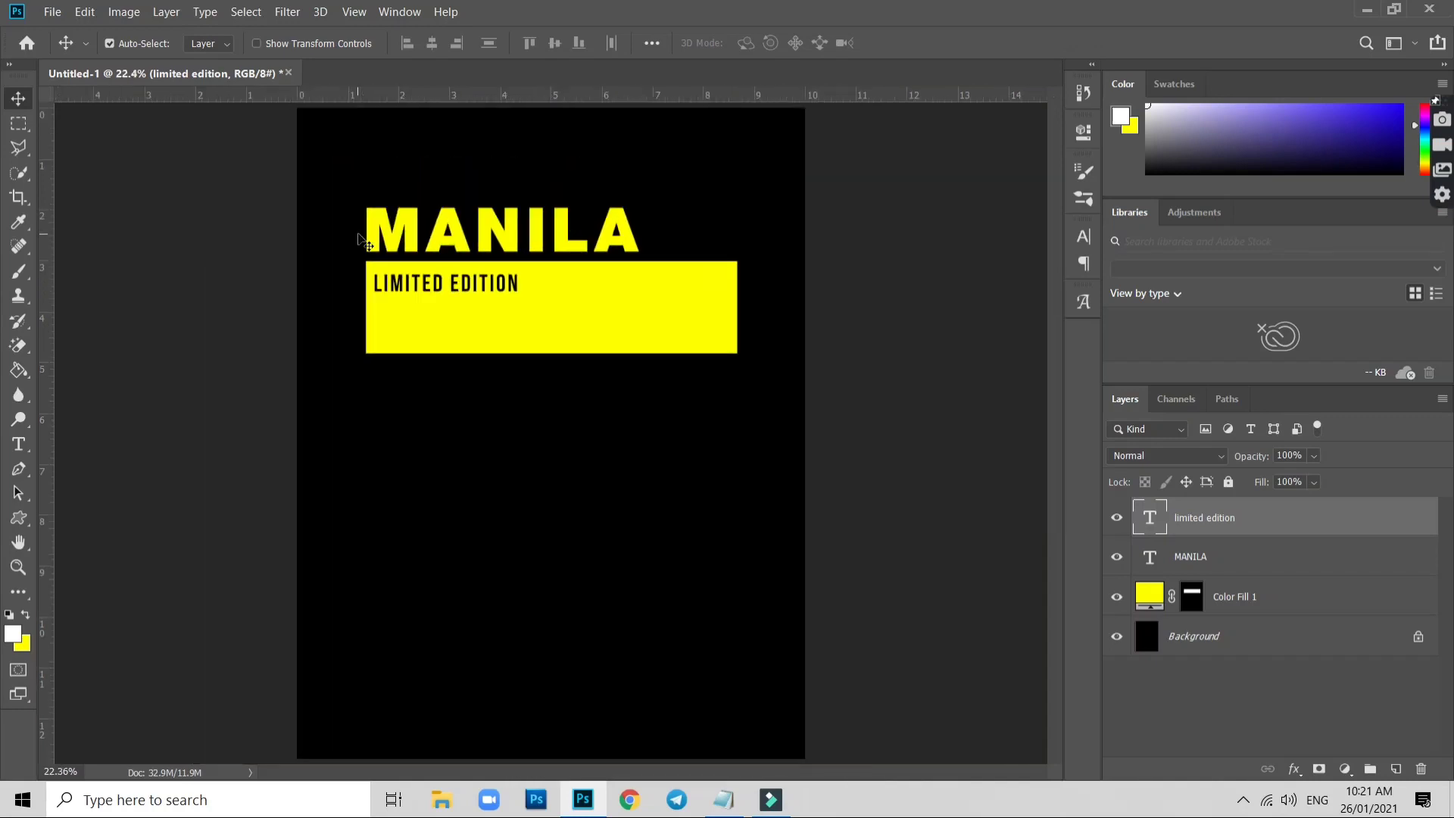
pyautogui.scroll(2, 484, 303)
pyautogui.scroll(3, 469, 295)
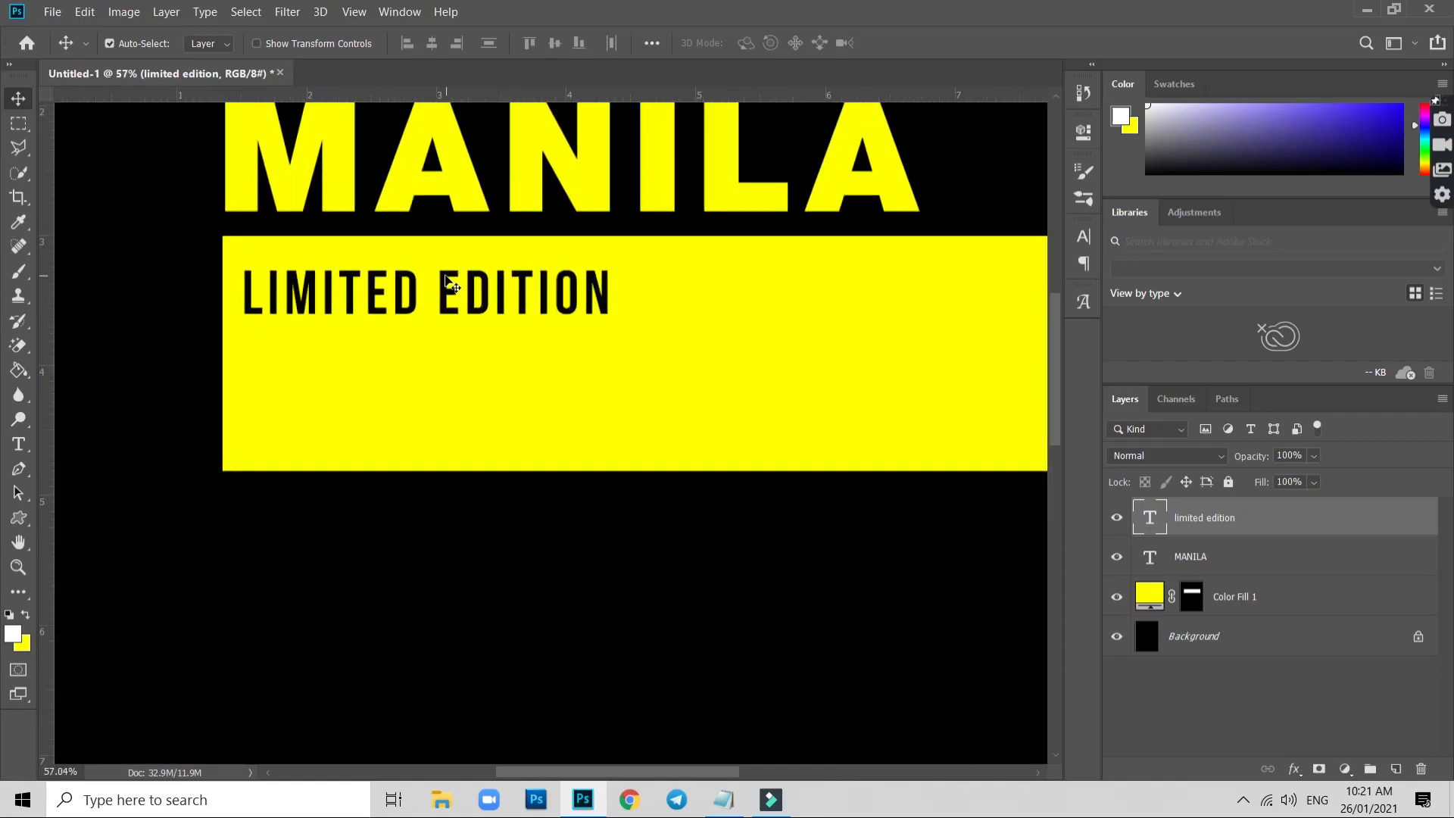
pyautogui.press('Left')
pyautogui.press('Left')
pyautogui.press('Left')
pyautogui.press('Left')
pyautogui.press('Left')
pyautogui.press('Left')
pyautogui.press('Left')
pyautogui.press('Left')
pyautogui.press('Left')
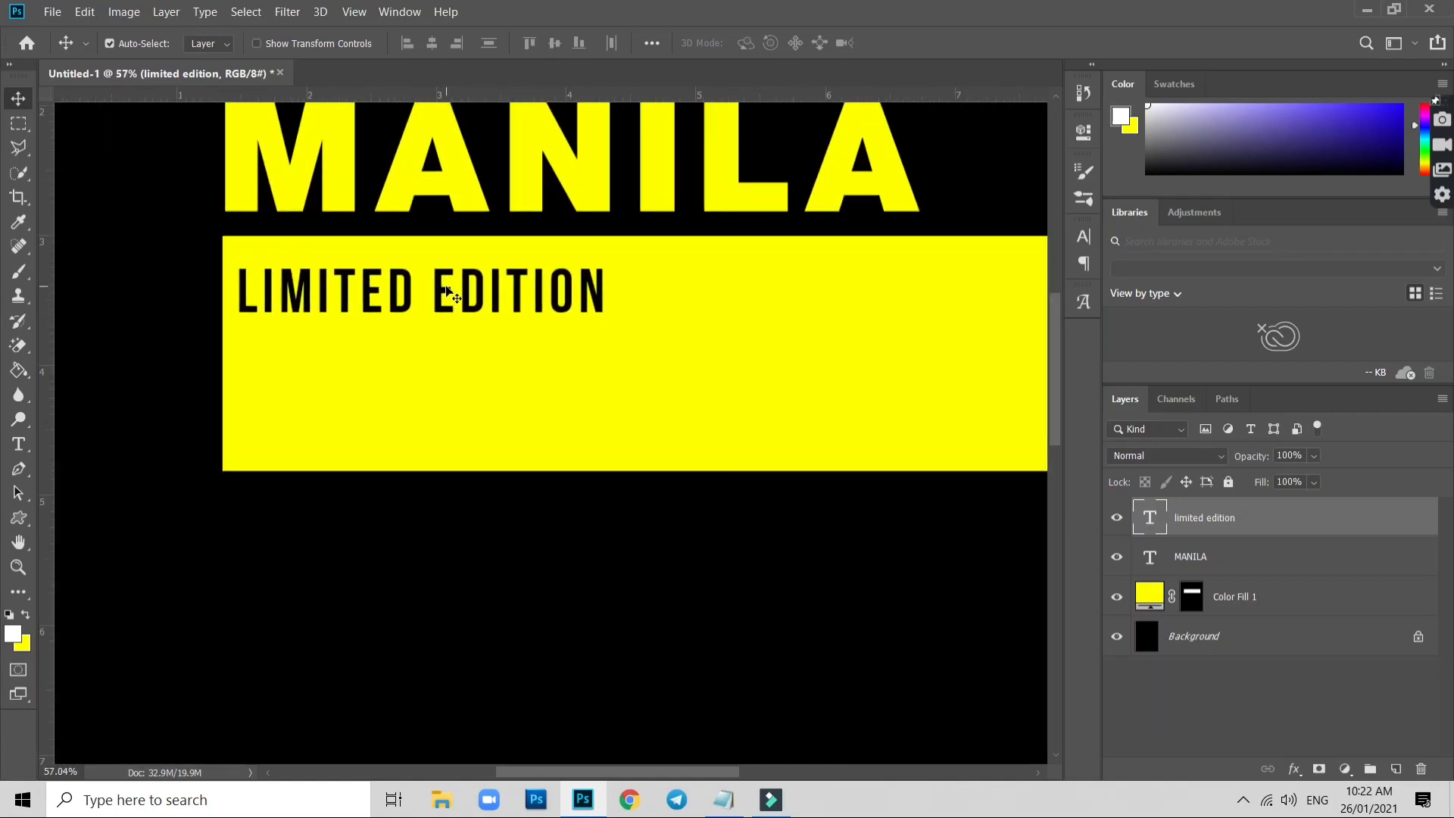
pyautogui.press('Left')
pyautogui.press('Left')
pyautogui.press('Left')
pyautogui.press('Up')
pyautogui.press('Up')
pyautogui.press('Up')
pyautogui.press('Up')
pyautogui.press('Up')
pyautogui.press('Up')
pyautogui.press('Up')
pyautogui.press('Up')
pyautogui.press('Up')
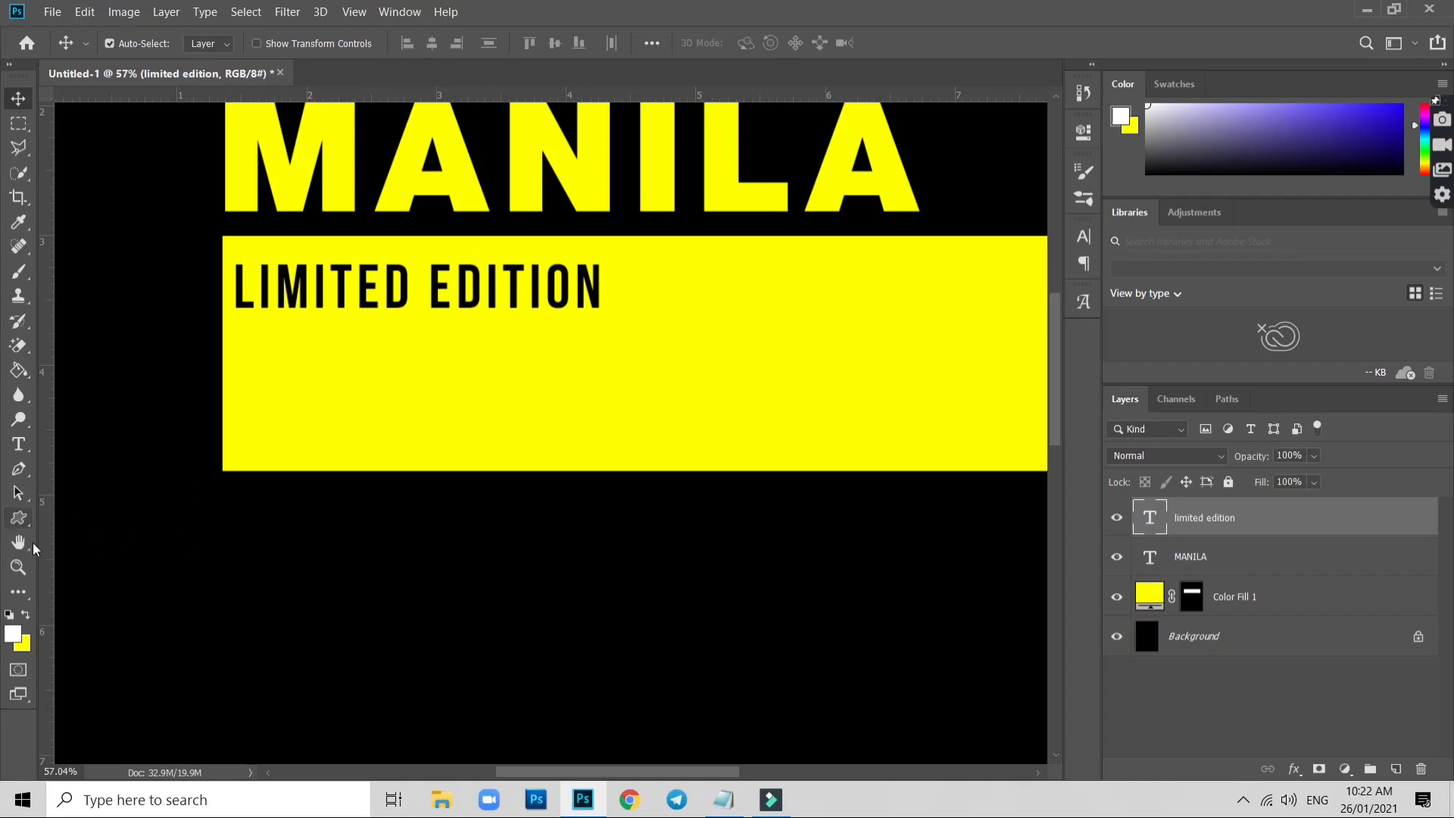
# Draw a thin rounded-rectangle bar under LIMITED EDITION matching the text width
pyautogui.click(19, 521)
pyautogui.click(69, 517)
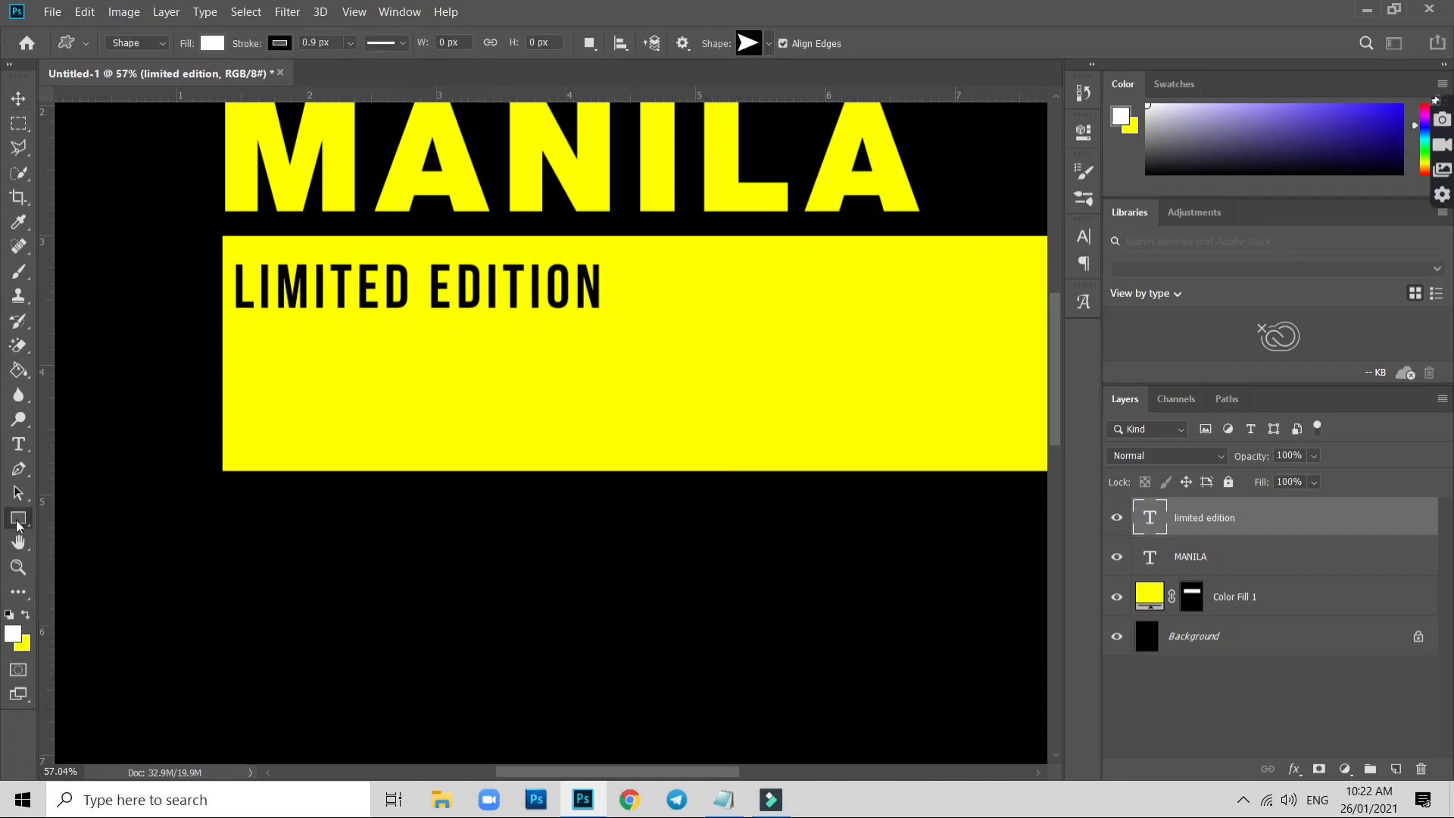
pyautogui.rightClick(33, 524)
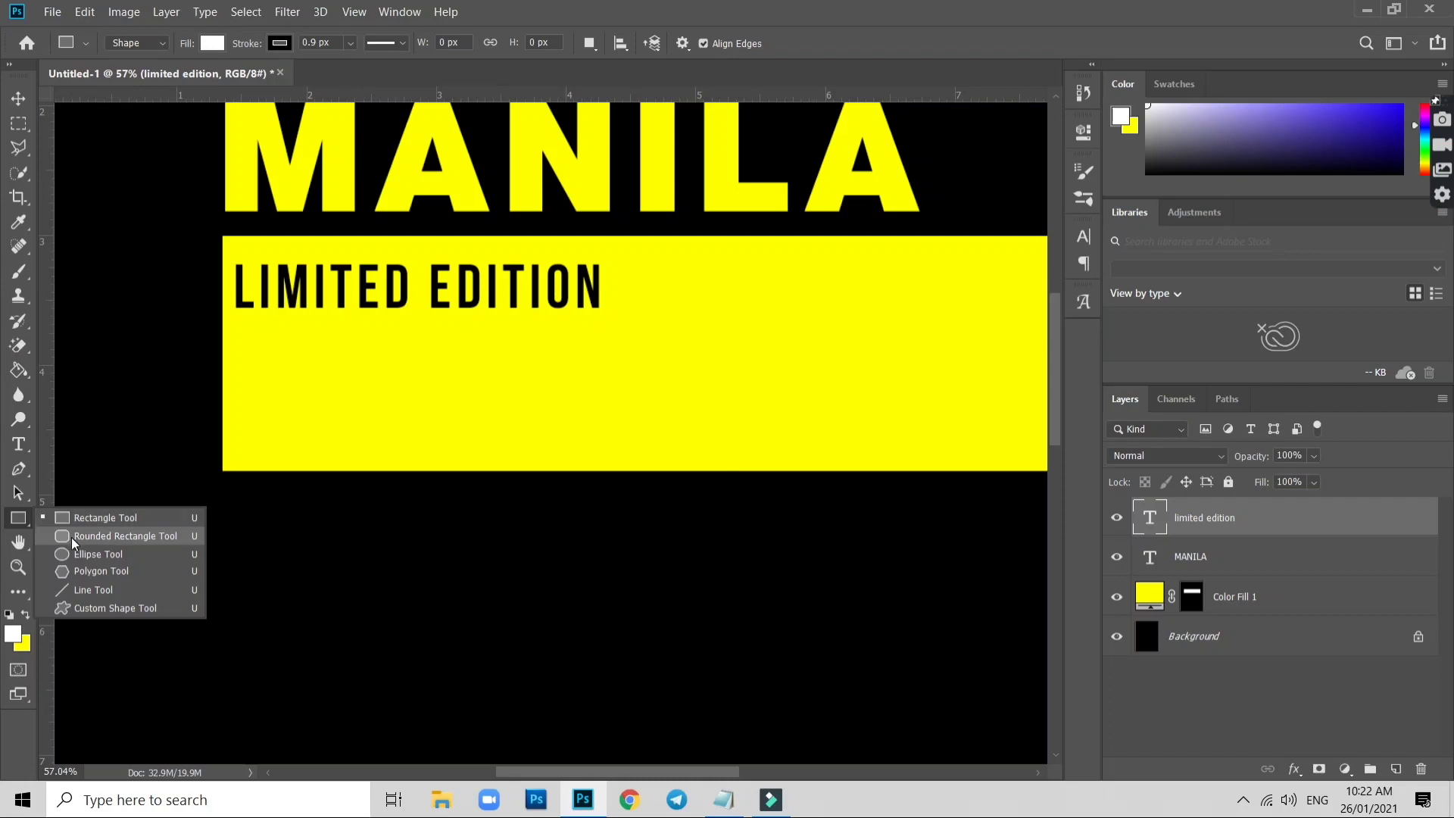
pyautogui.click(76, 539)
pyautogui.scroll(1, 233, 351)
pyautogui.scroll(1, 234, 318)
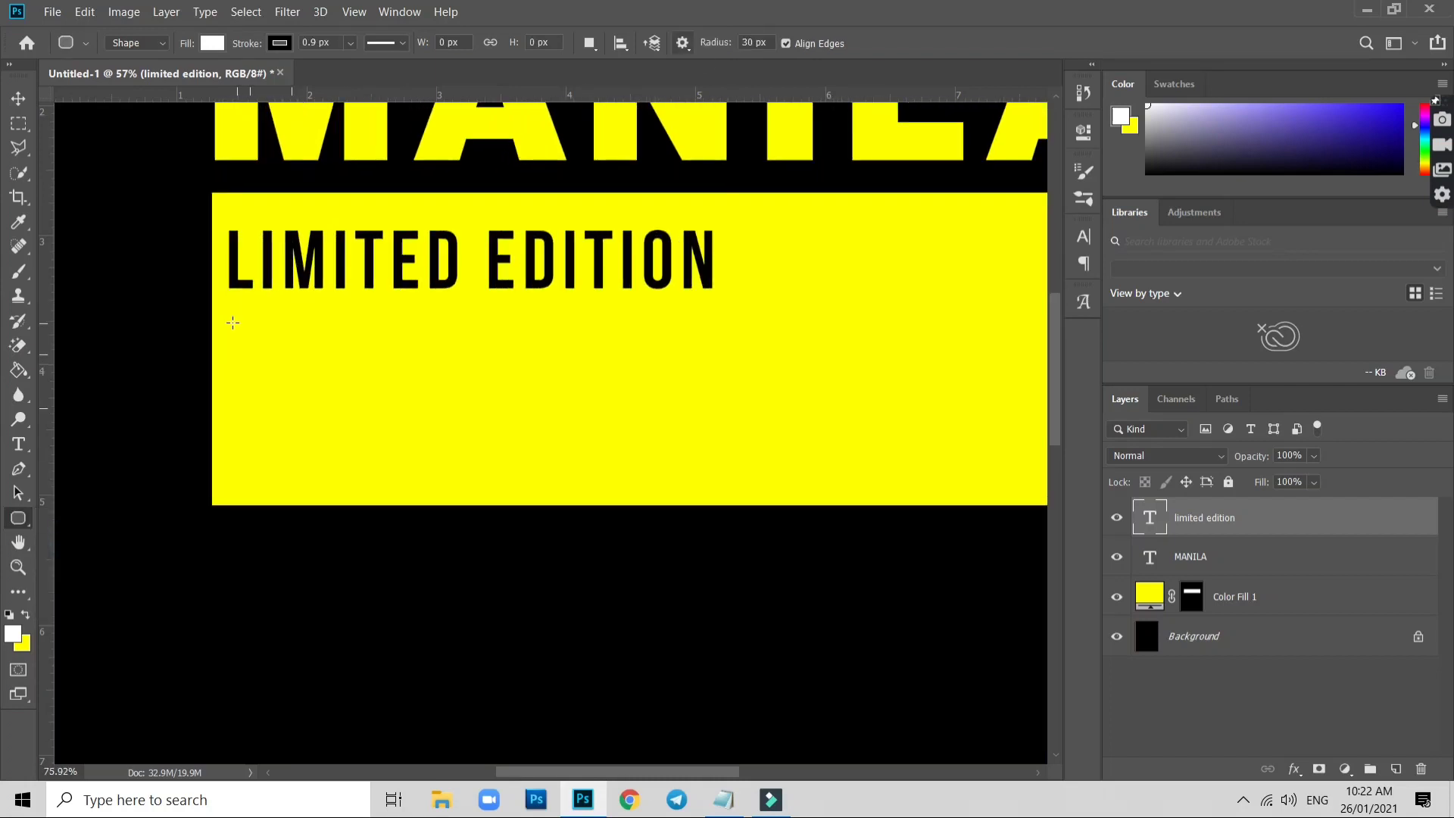
pyautogui.scroll(1, 228, 307)
pyautogui.moveTo(232, 307); pyautogui.dragTo(815, 305)
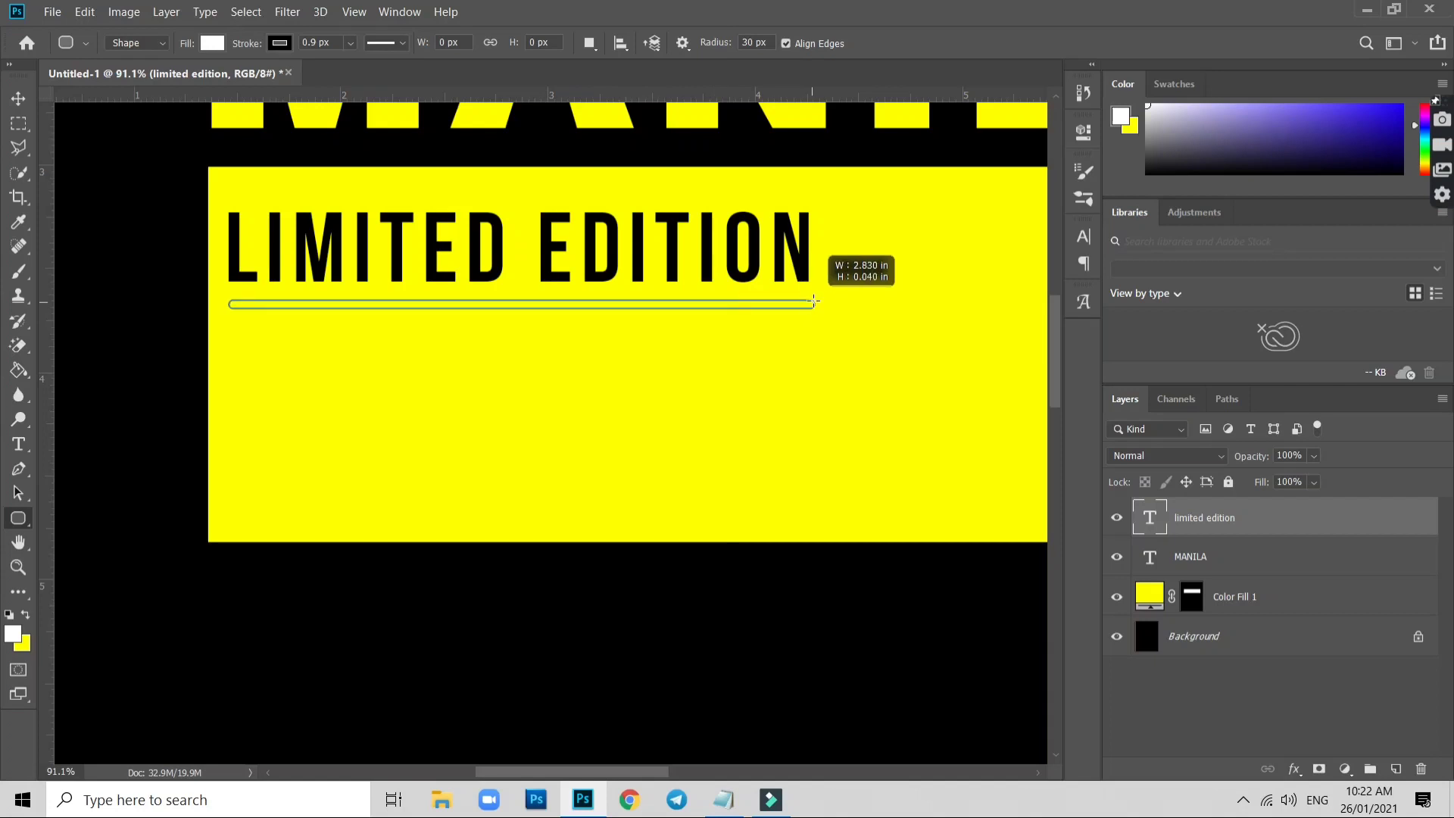
pyautogui.moveTo(815, 306); pyautogui.dragTo(810, 303)
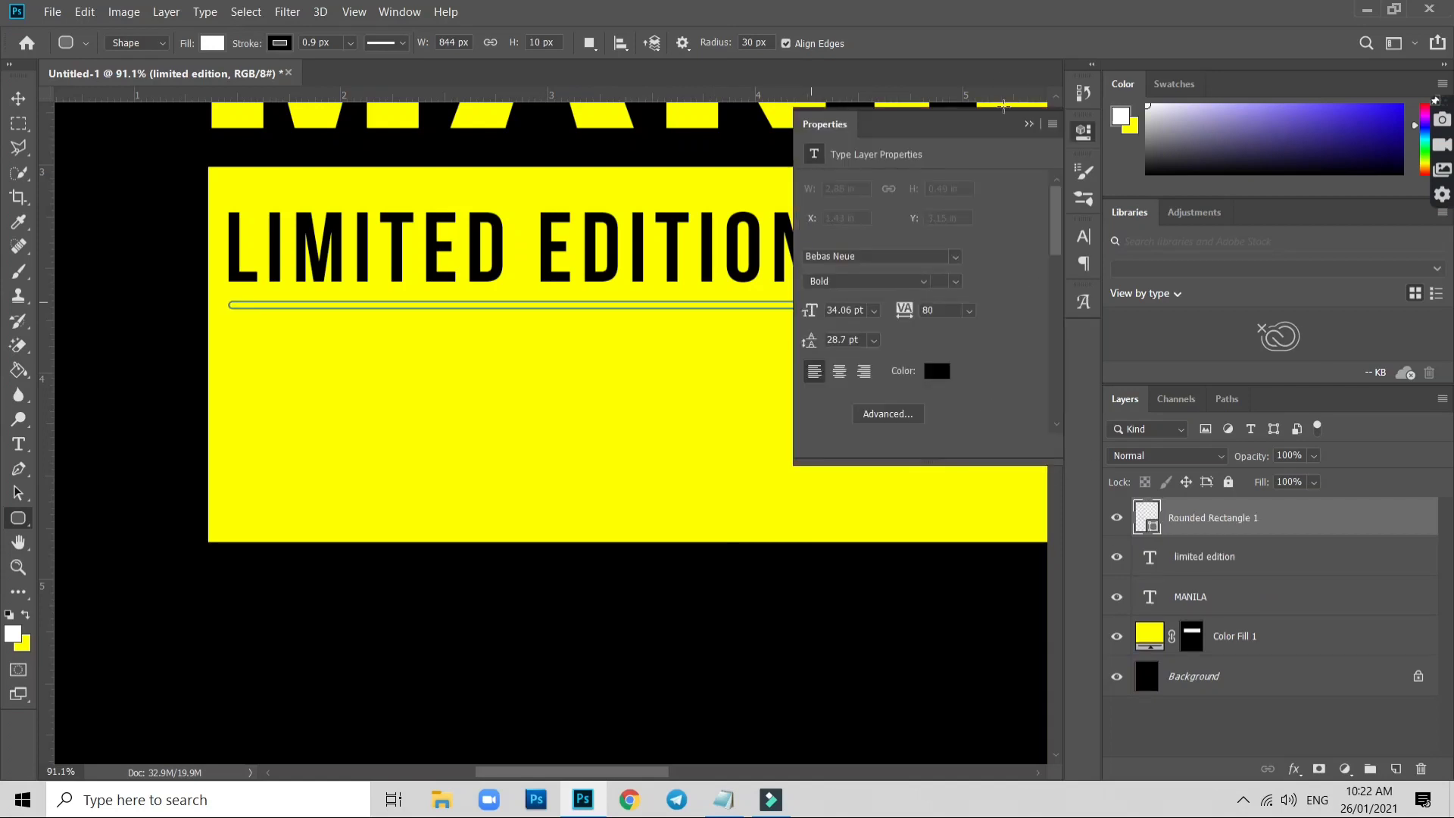
pyautogui.click(1029, 126)
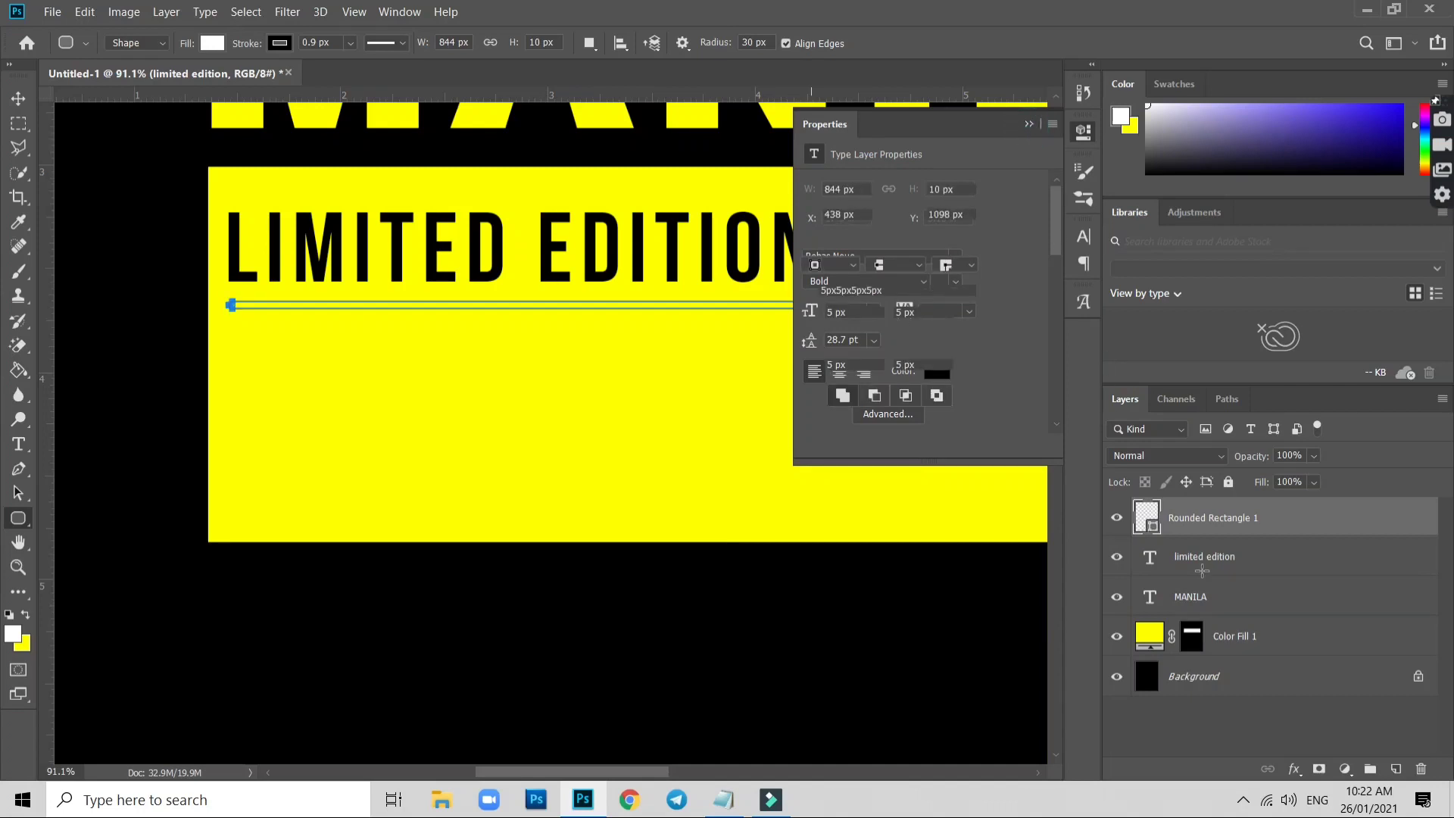
# Give the Rounded Rectangle 1 bar a black Color Overlay layer style
pyautogui.click(1285, 519)
pyautogui.doubleClick(1286, 520)
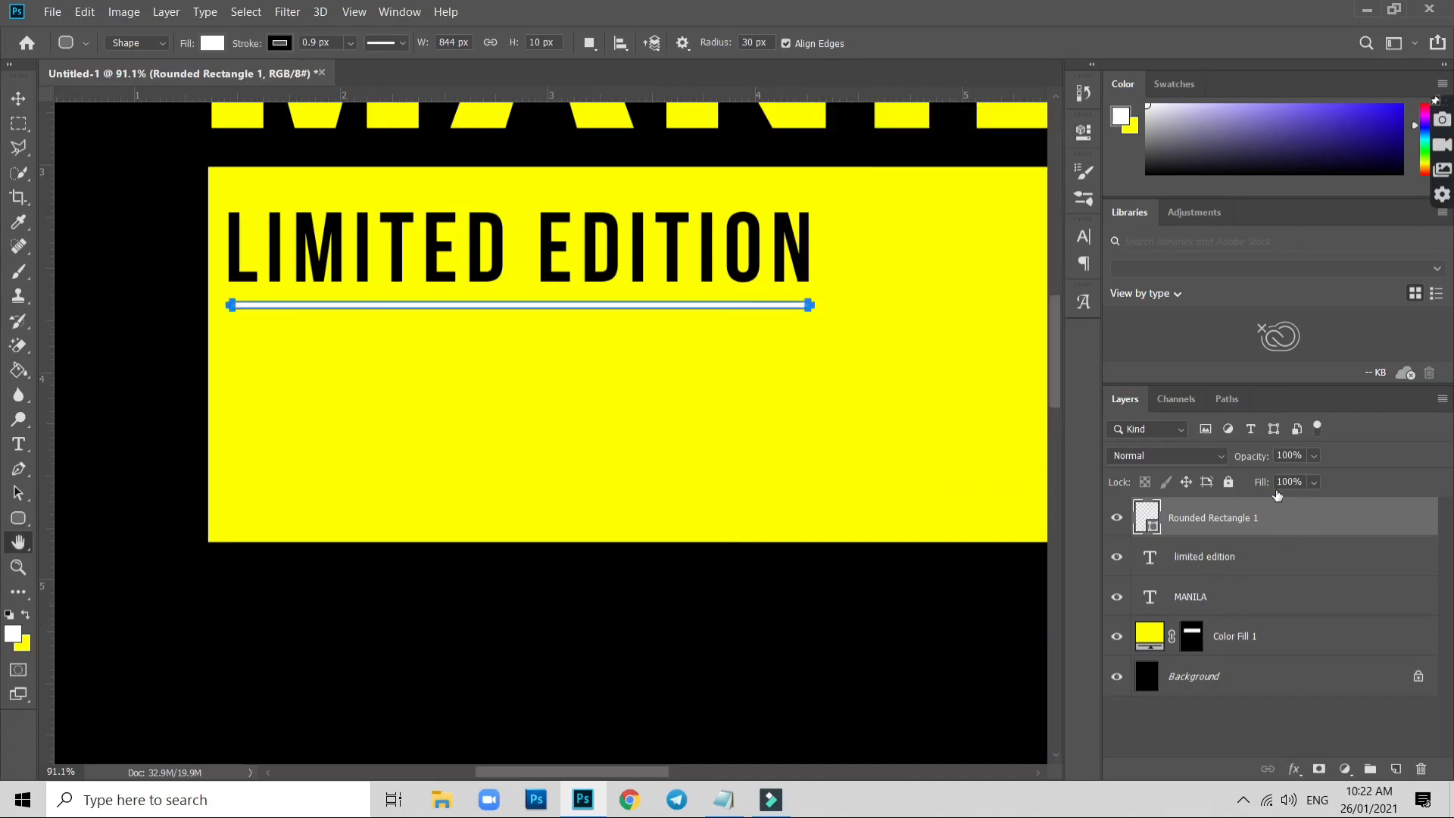
pyautogui.click(803, 399)
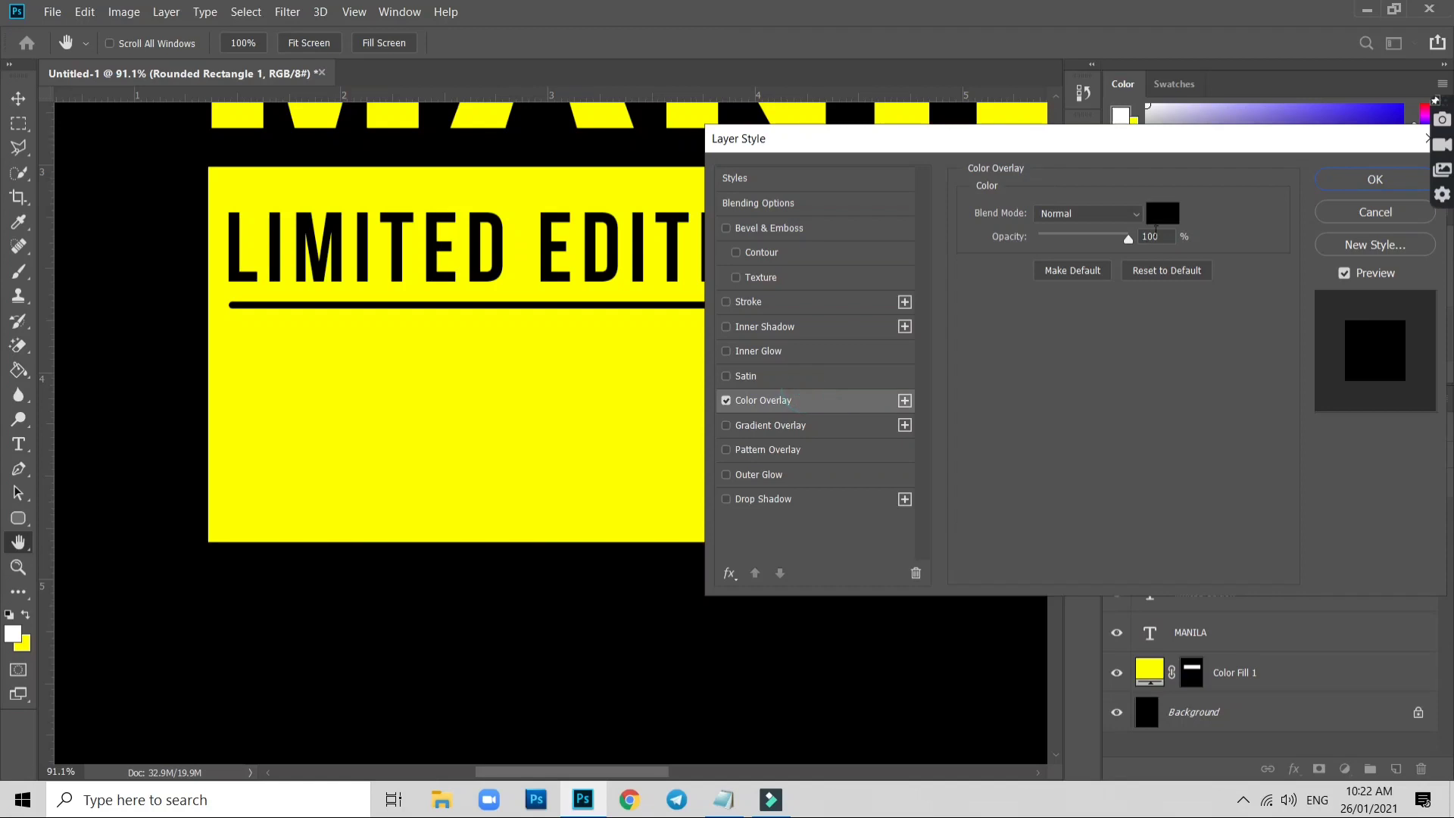
pyautogui.click(1358, 184)
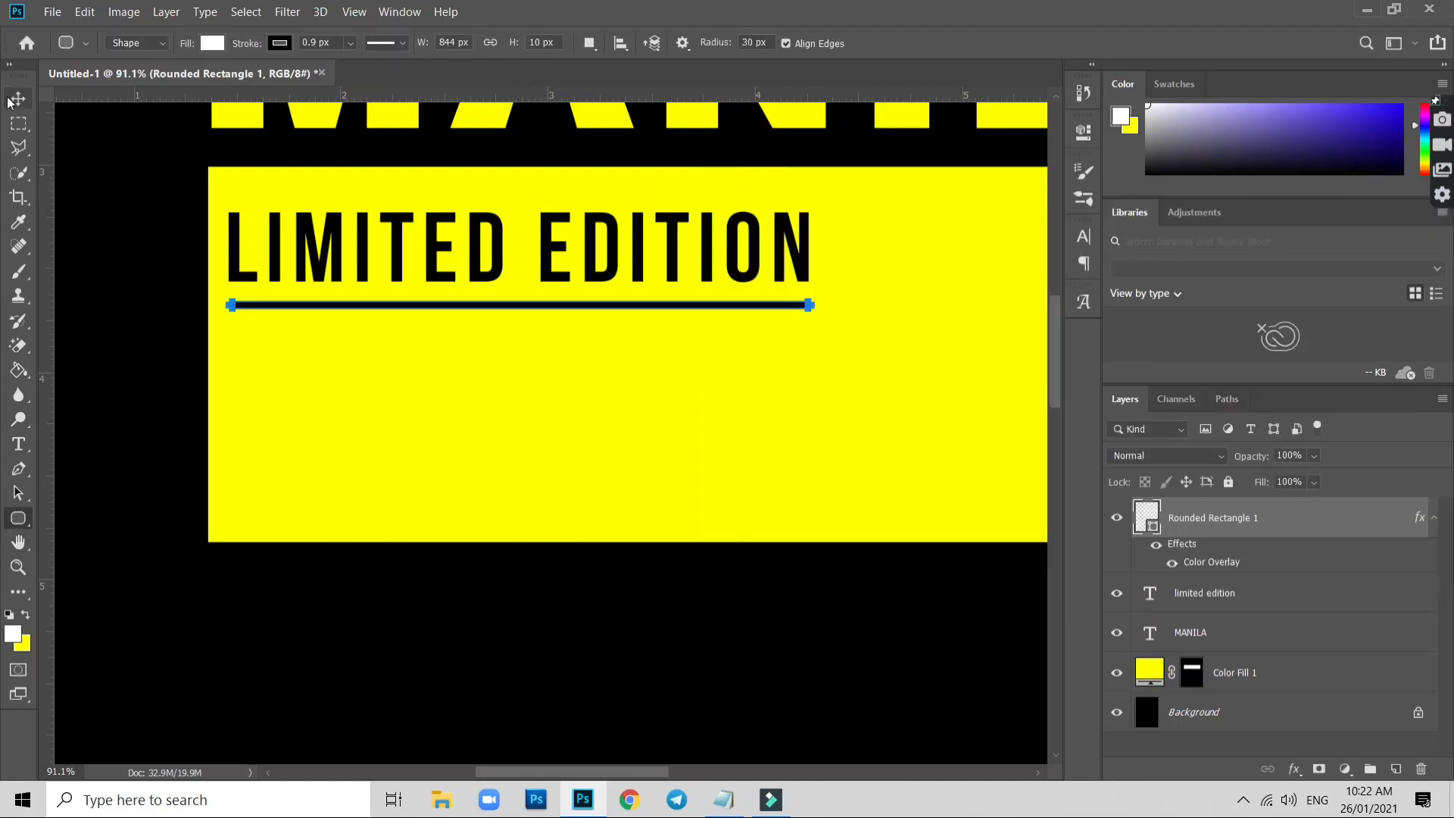
pyautogui.click(19, 99)
pyautogui.scroll(-1, 520, 321)
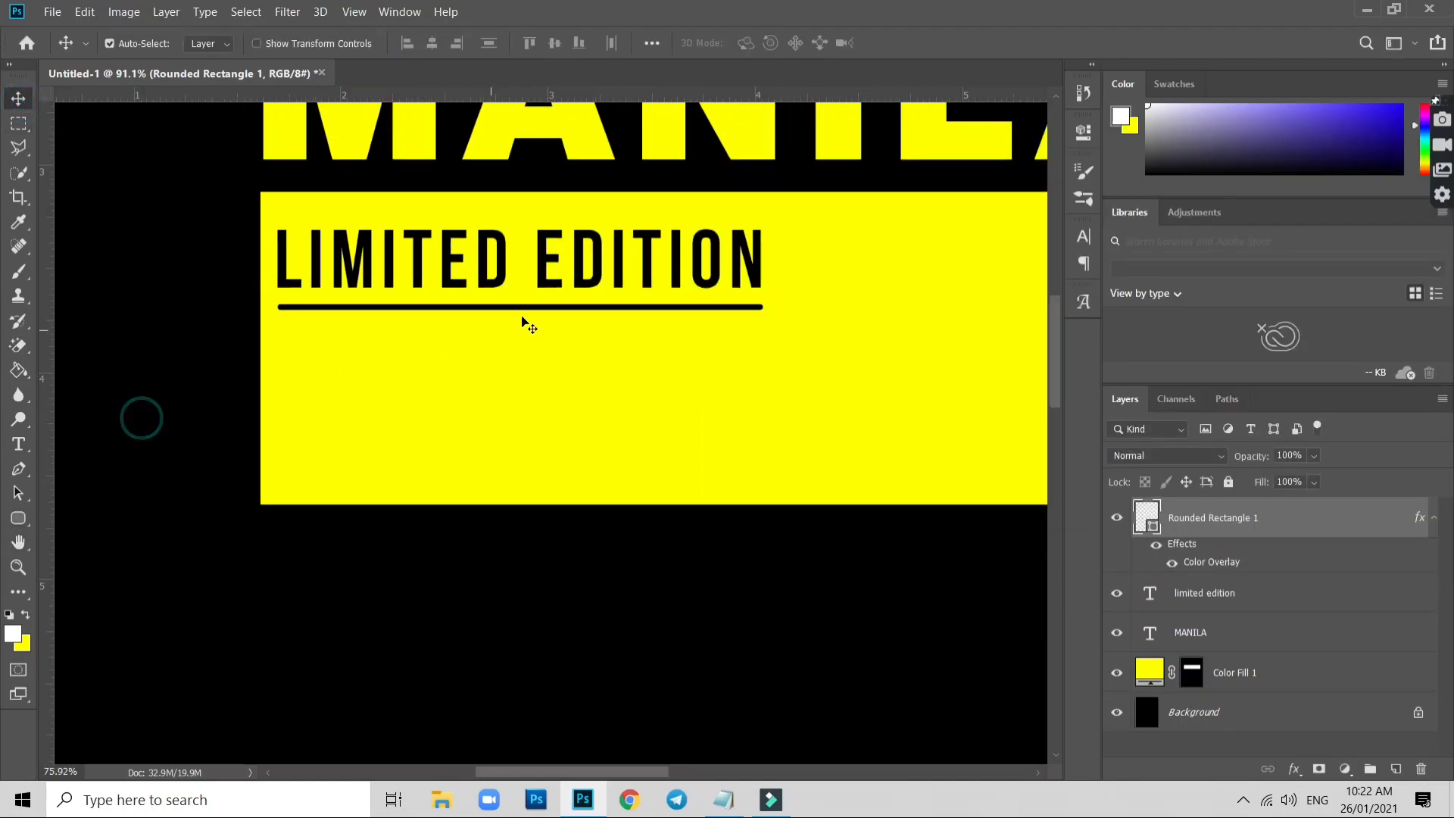
pyautogui.scroll(-1, 520, 321)
pyautogui.scroll(1, 491, 362)
# Type ORIGINAL CLOTHING COMPANY, PREMIUM DIVISION, SINCE 2021 at 18 pt with tightened leading
pyautogui.press('t')
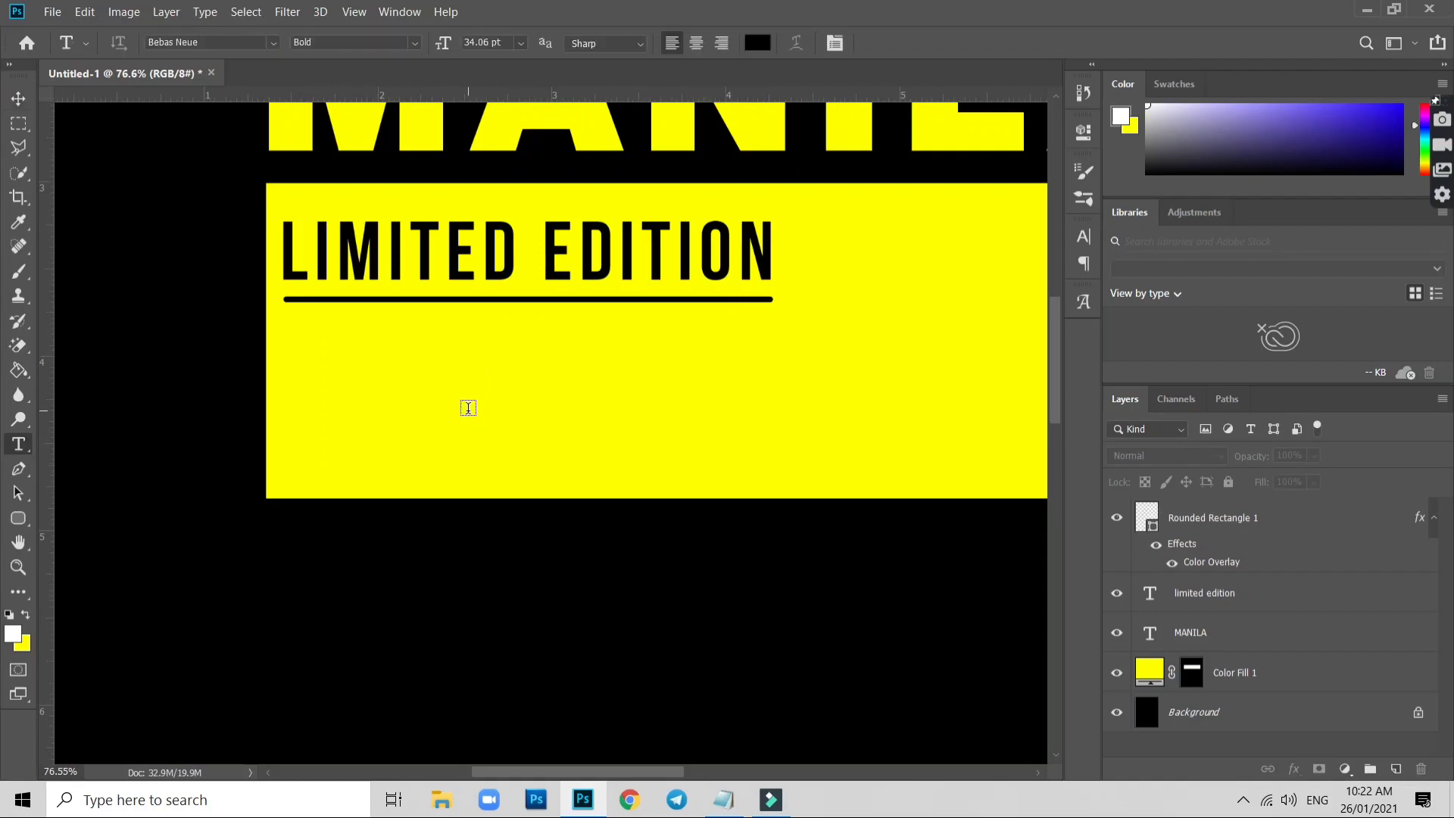
pyautogui.click(468, 409)
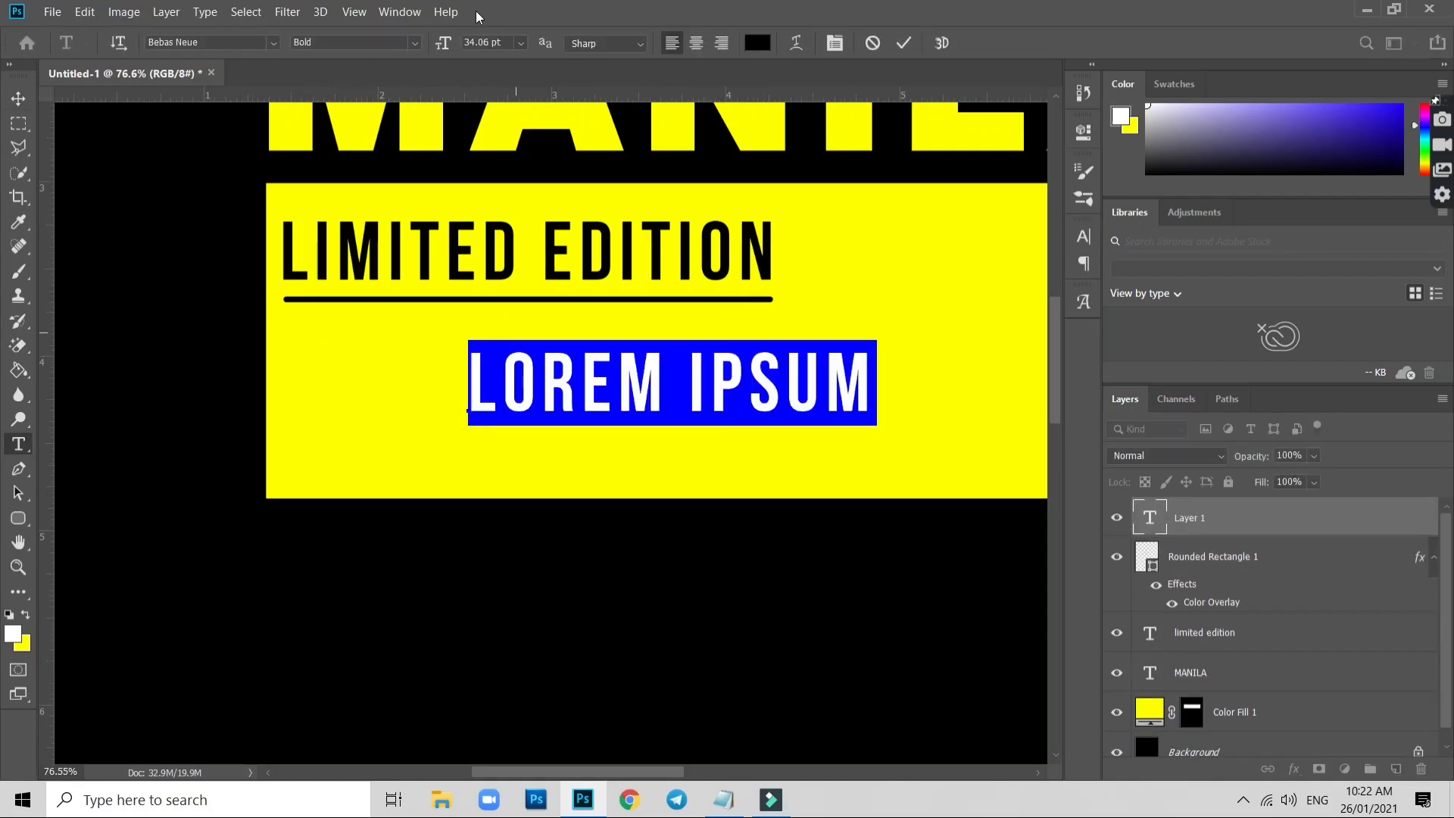
pyautogui.click(519, 43)
pyautogui.click(498, 202)
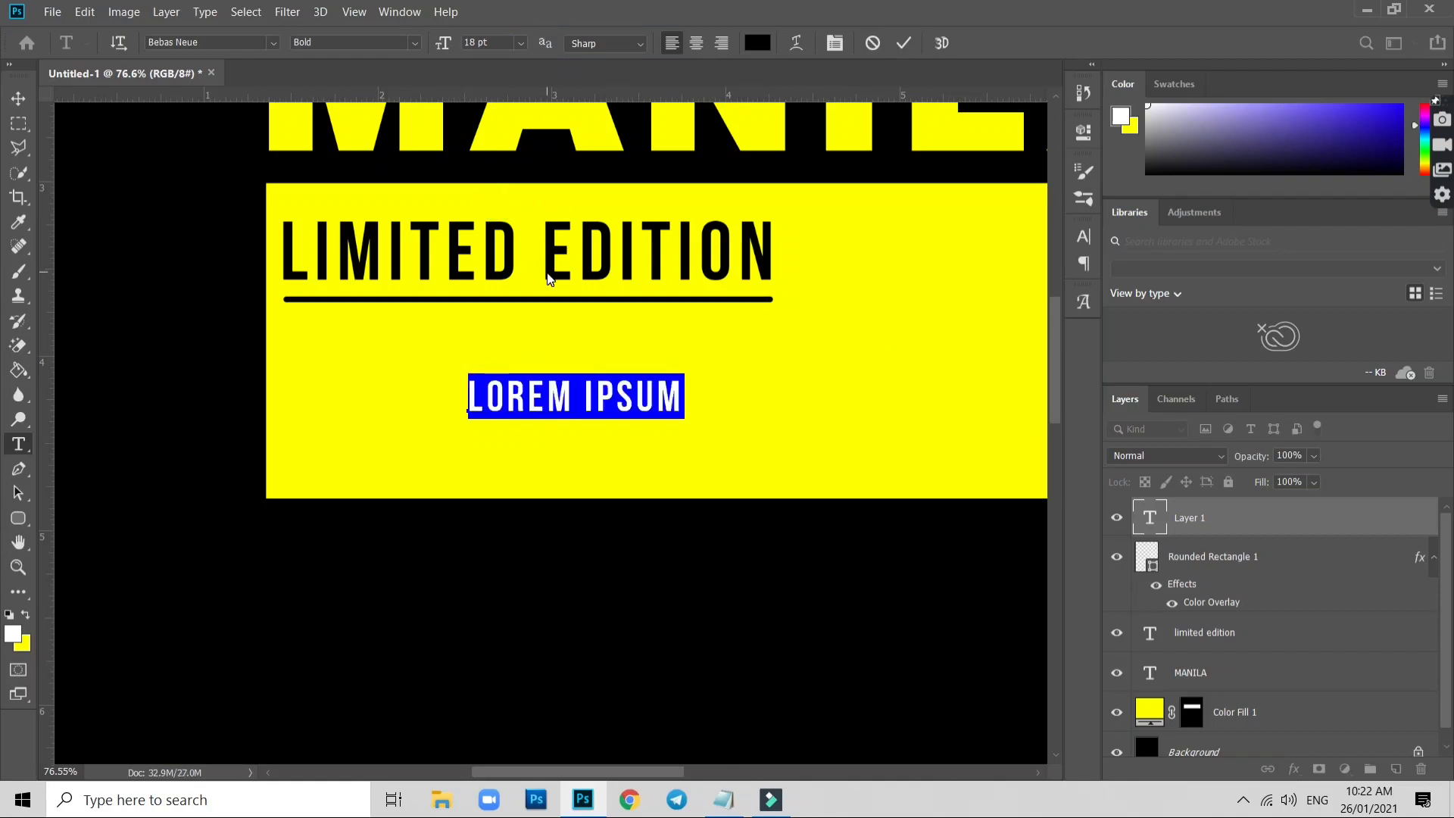
pyautogui.write('ORIGI')
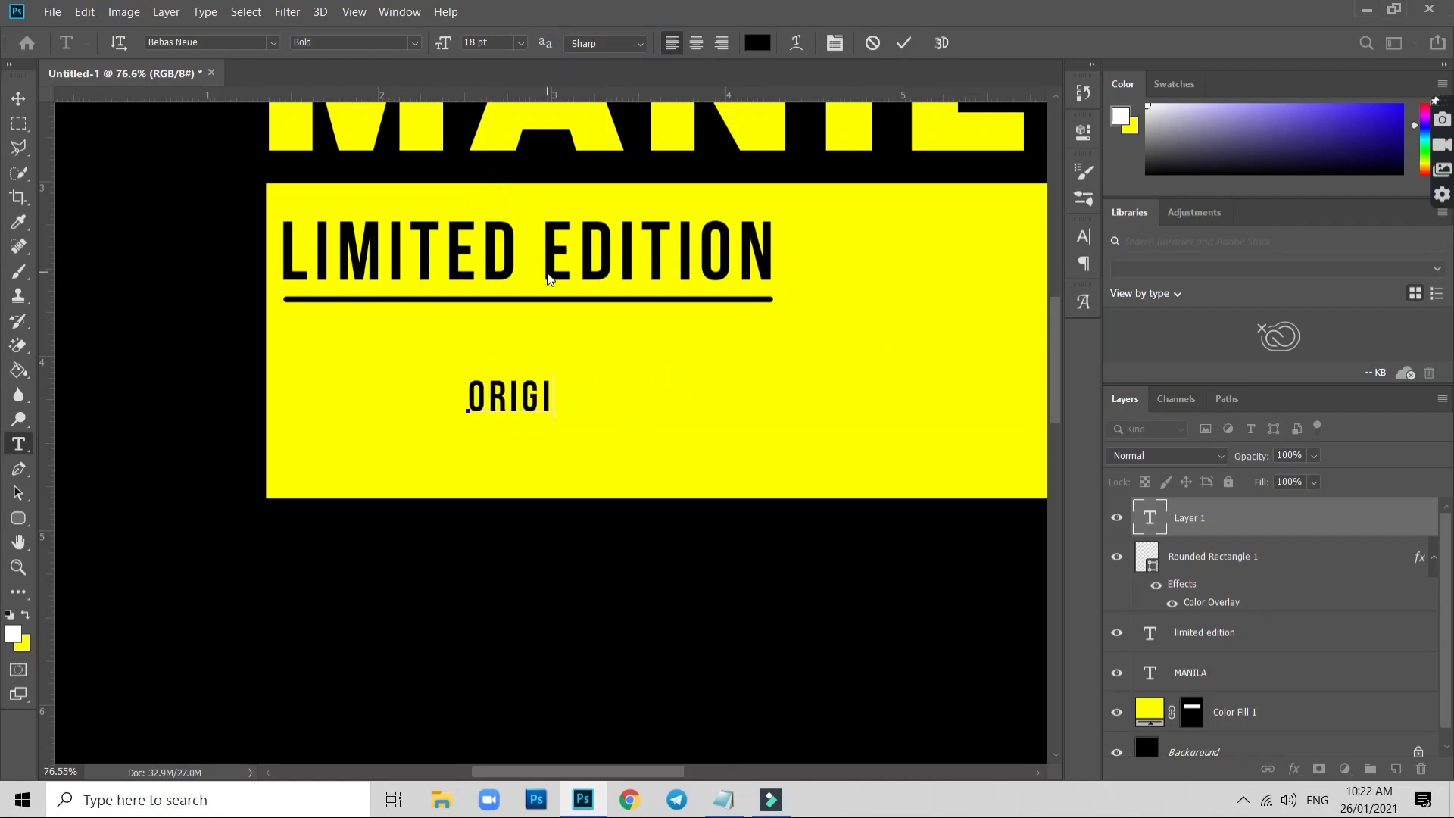
pyautogui.write('NAL')
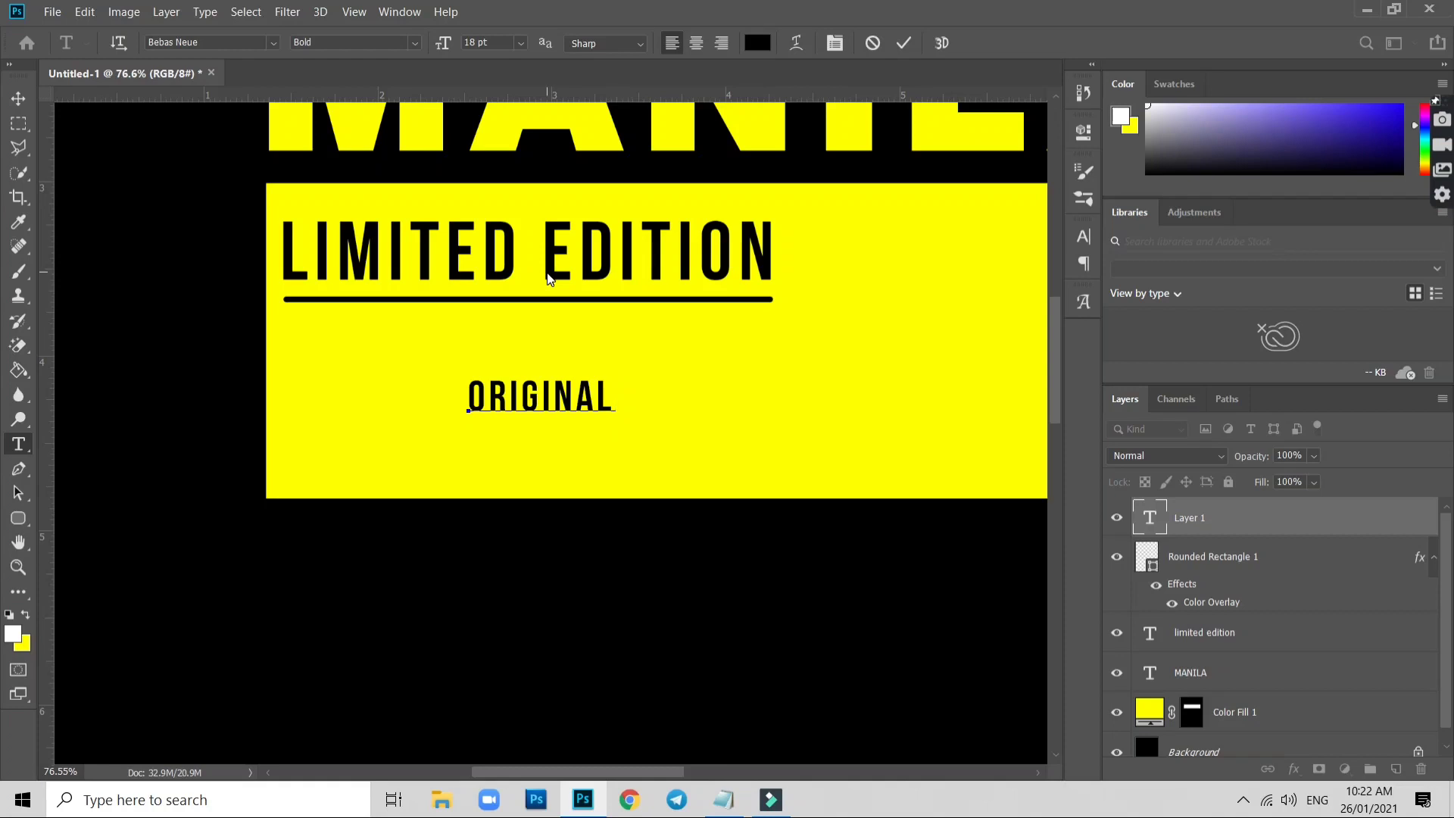
pyautogui.write(' CLOT')
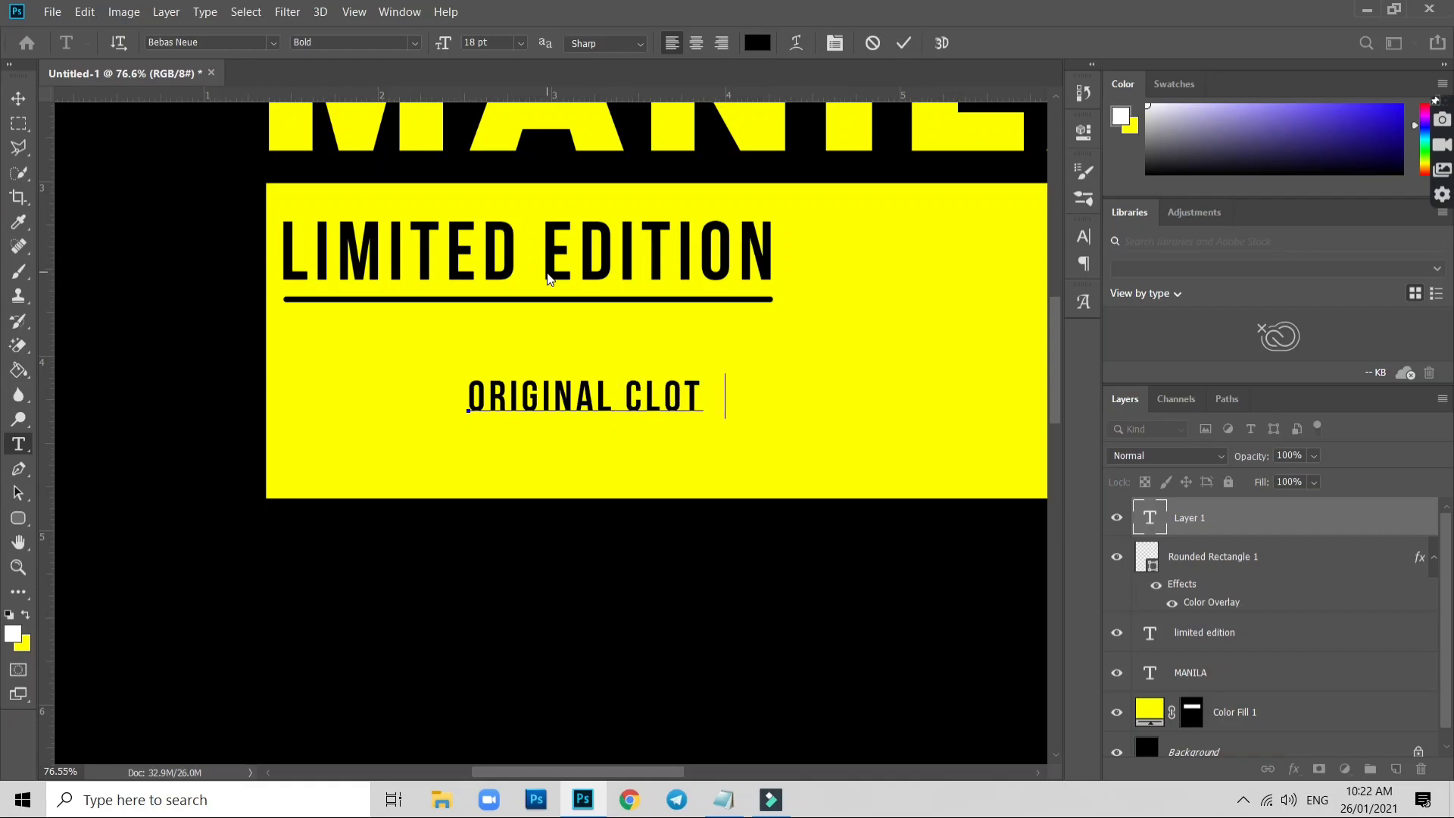
pyautogui.write('HINGC')
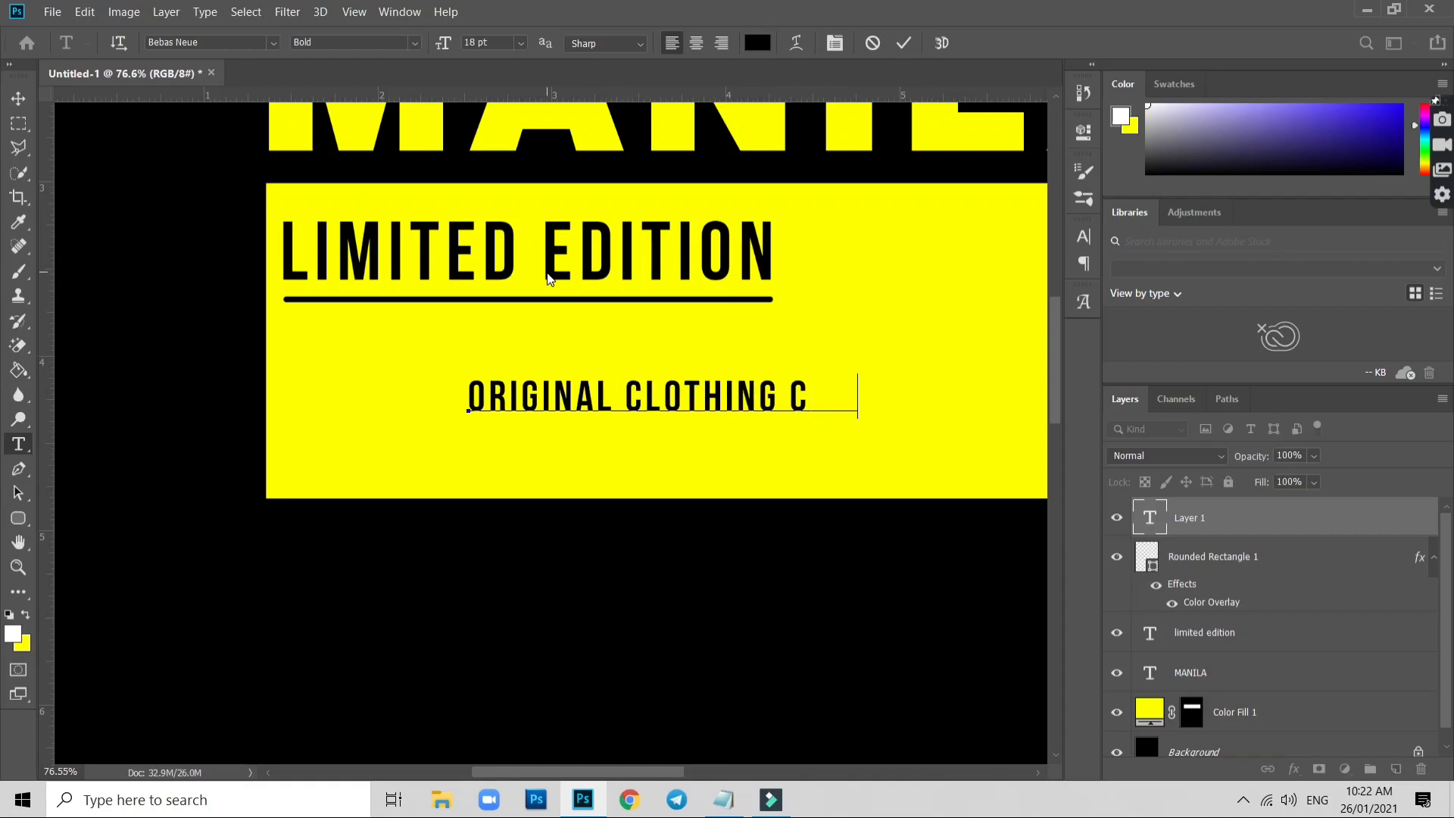
pyautogui.write('OMPANY')
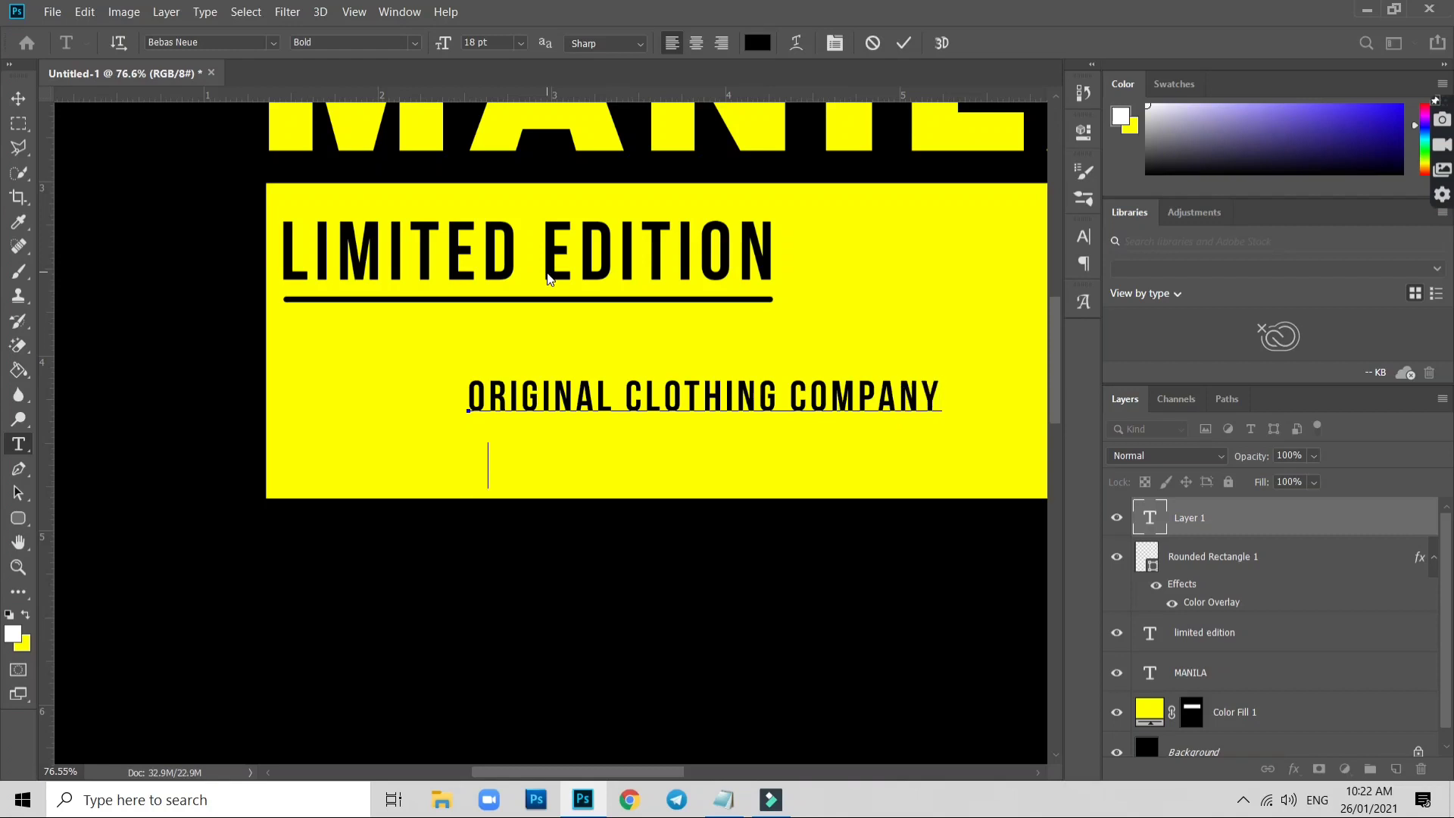
pyautogui.write('PREMIU')
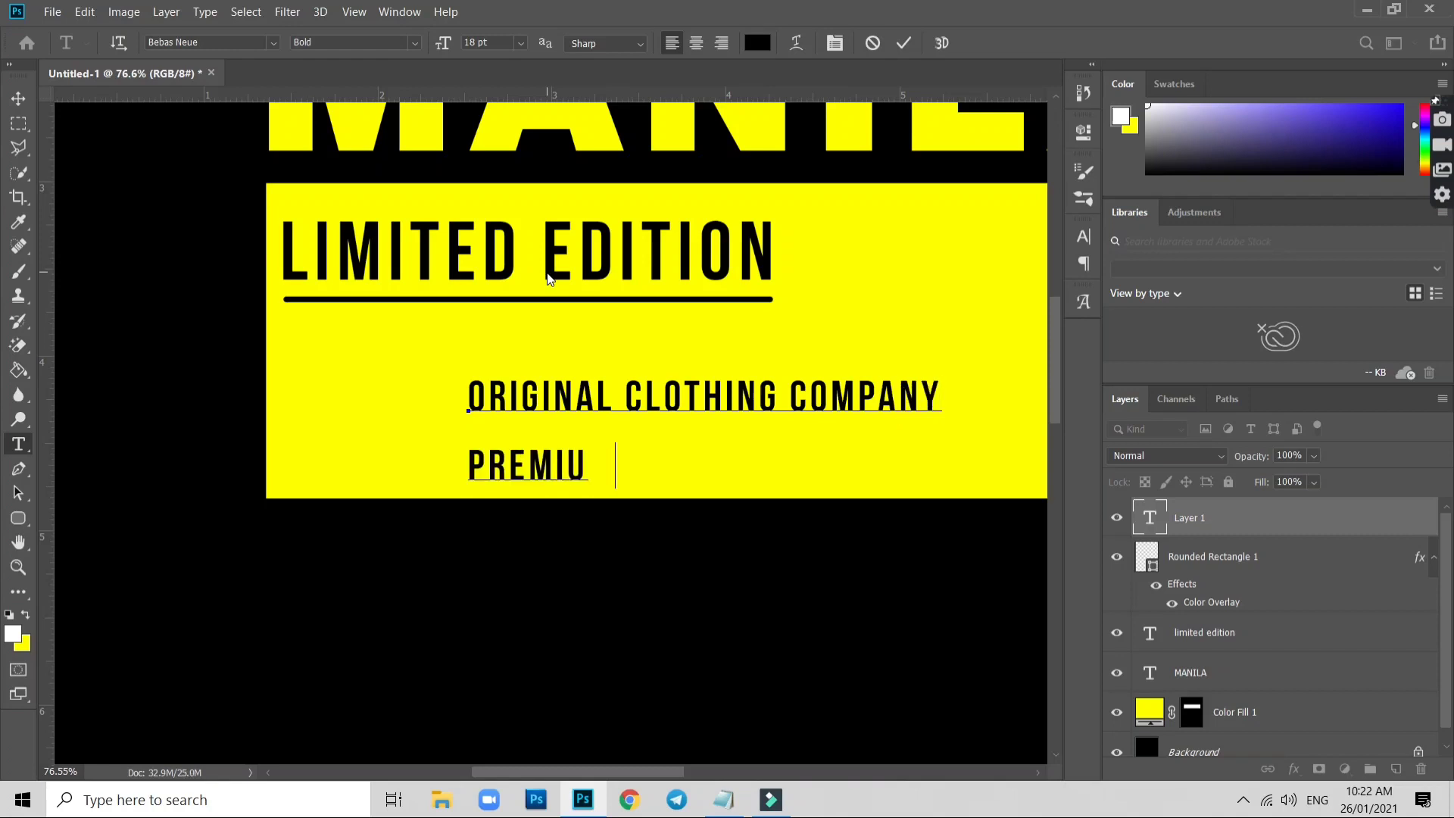
pyautogui.write('M DI VISIO')
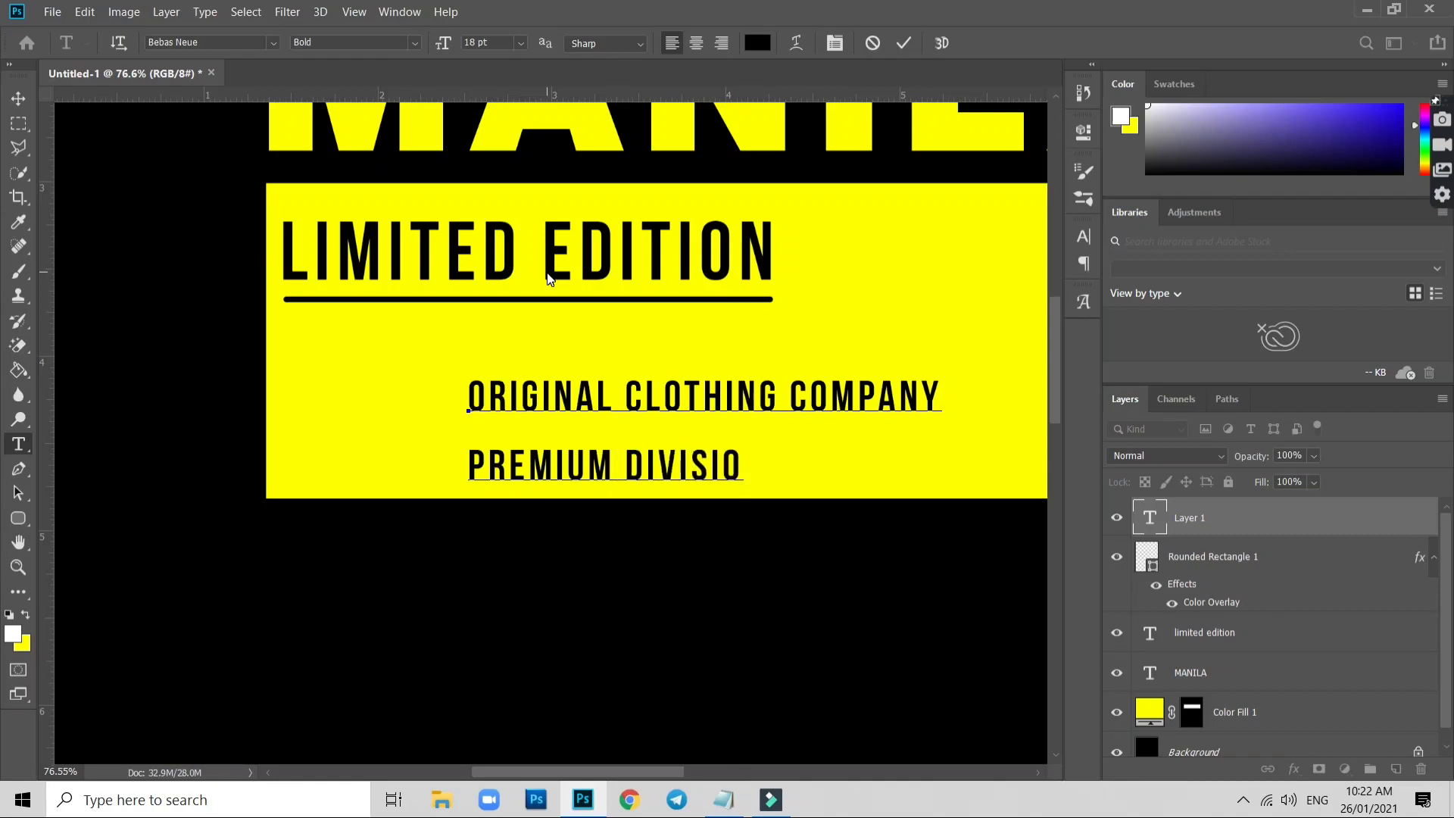
pyautogui.write('N')
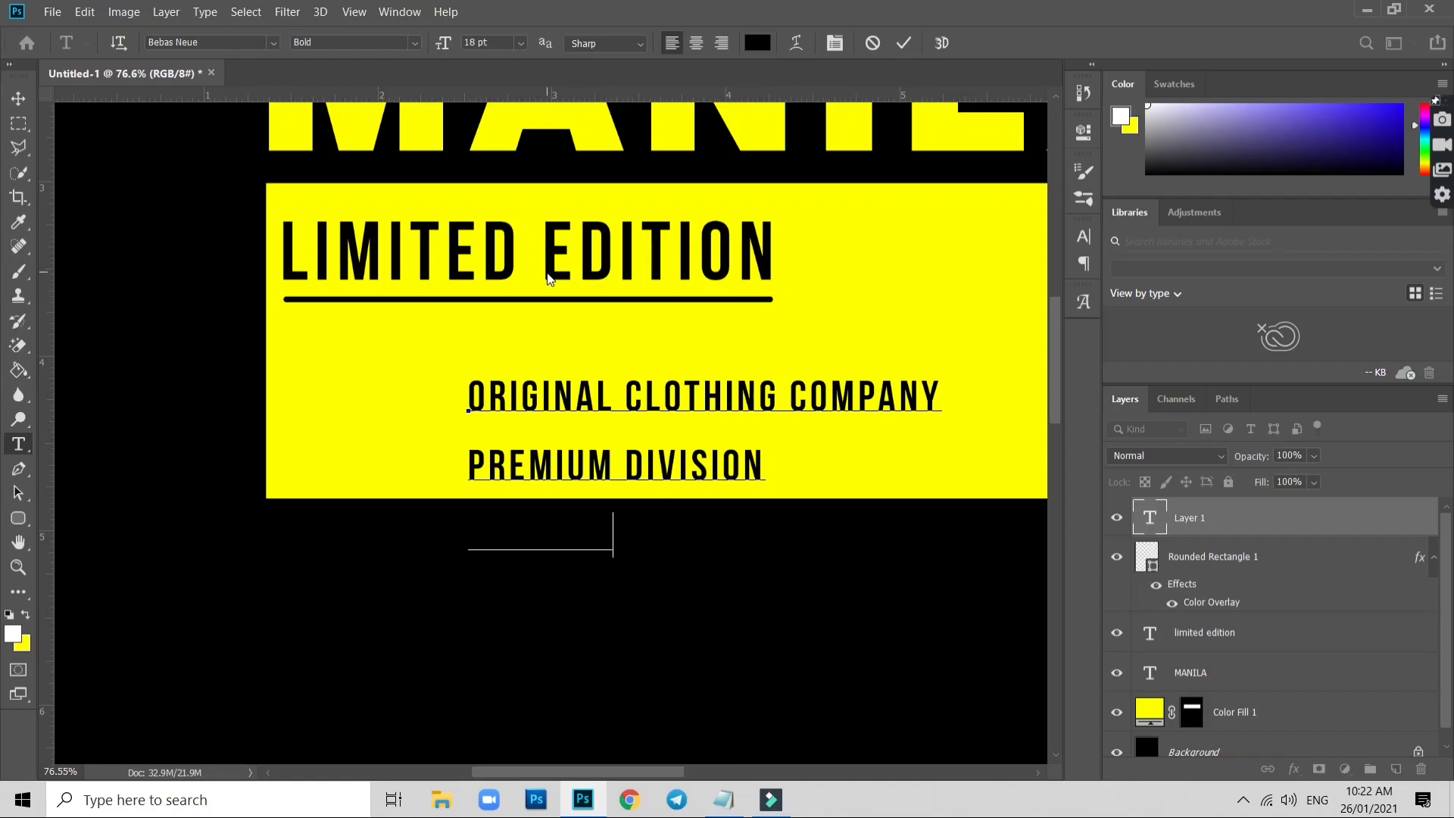
pyautogui.hotkey('ctrl', 'a')
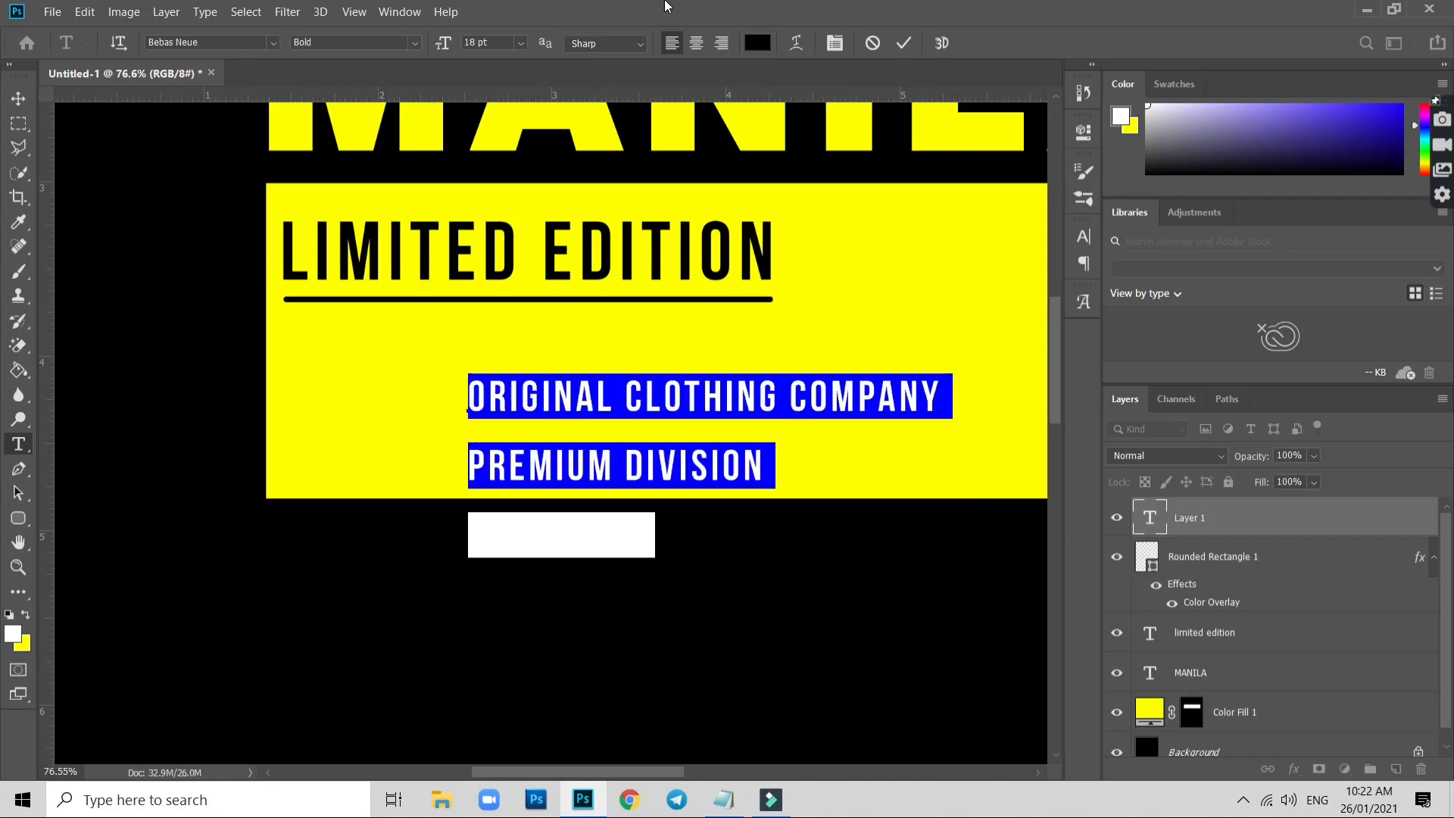
pyautogui.click(834, 44)
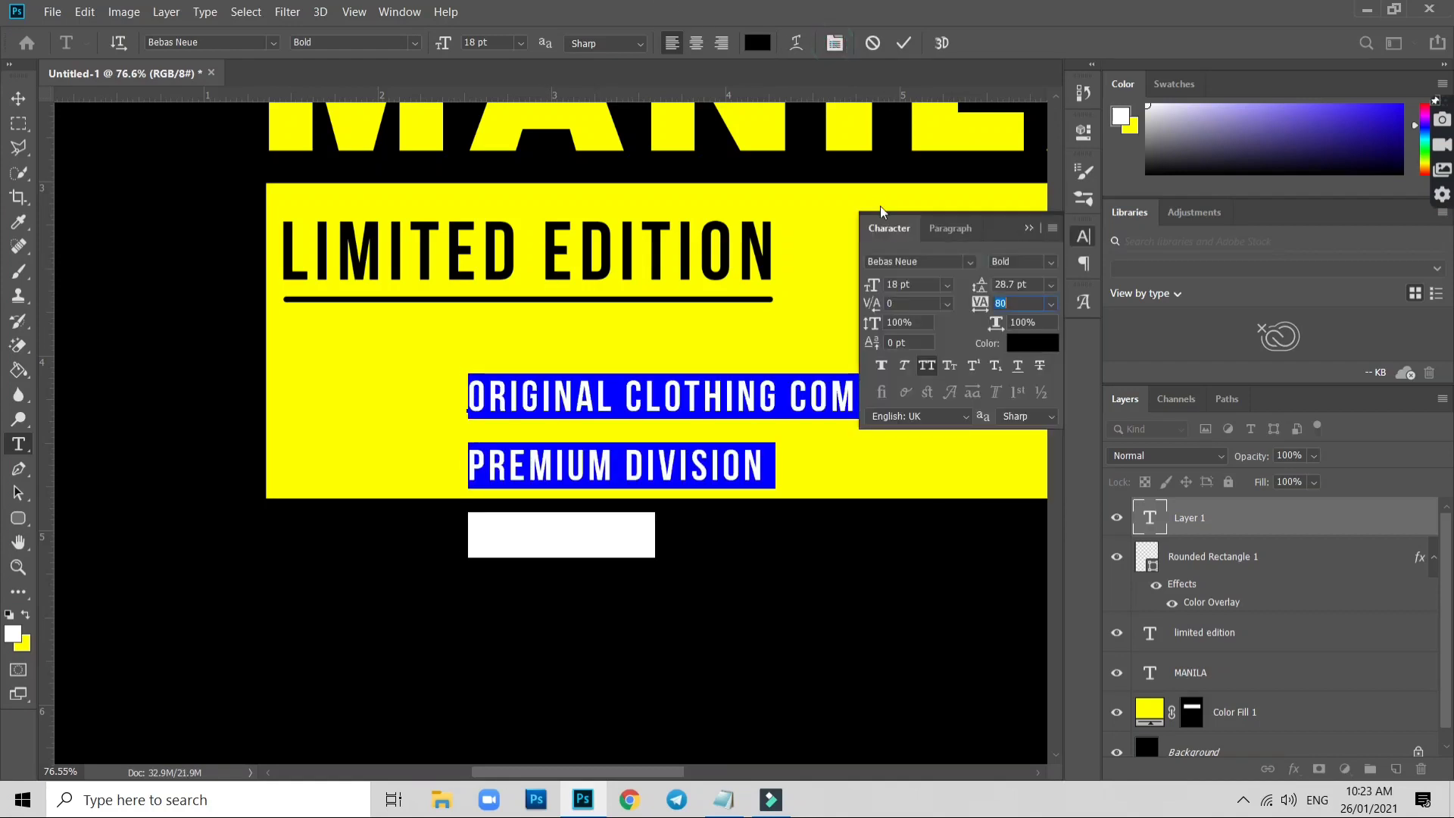
pyautogui.moveTo(984, 286); pyautogui.dragTo(972, 287)
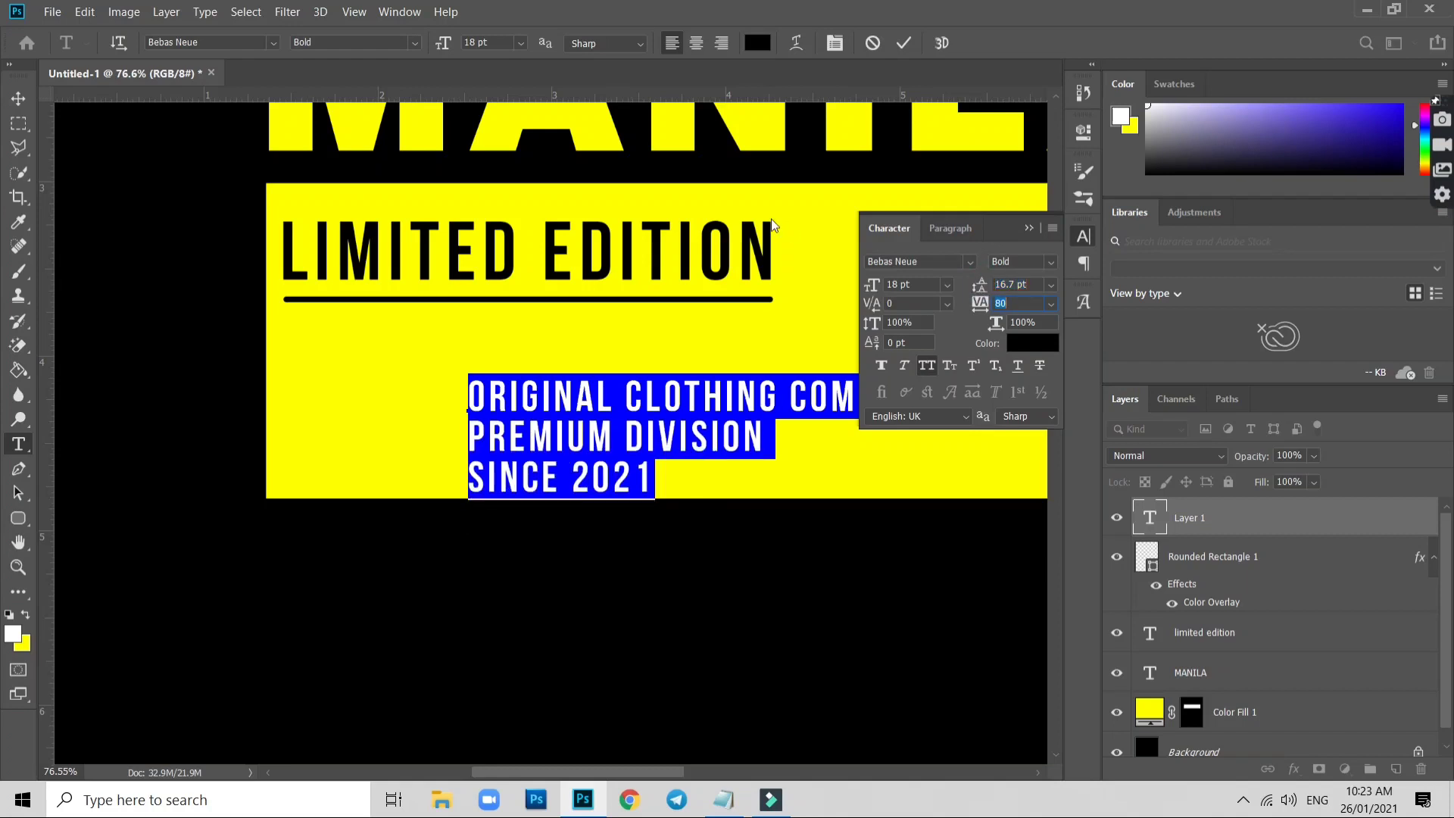
# Set the three-line tagline in Avenir Regular and move it left and up under LIMITED EDITION
pyautogui.click(918, 263)
pyautogui.write('a')
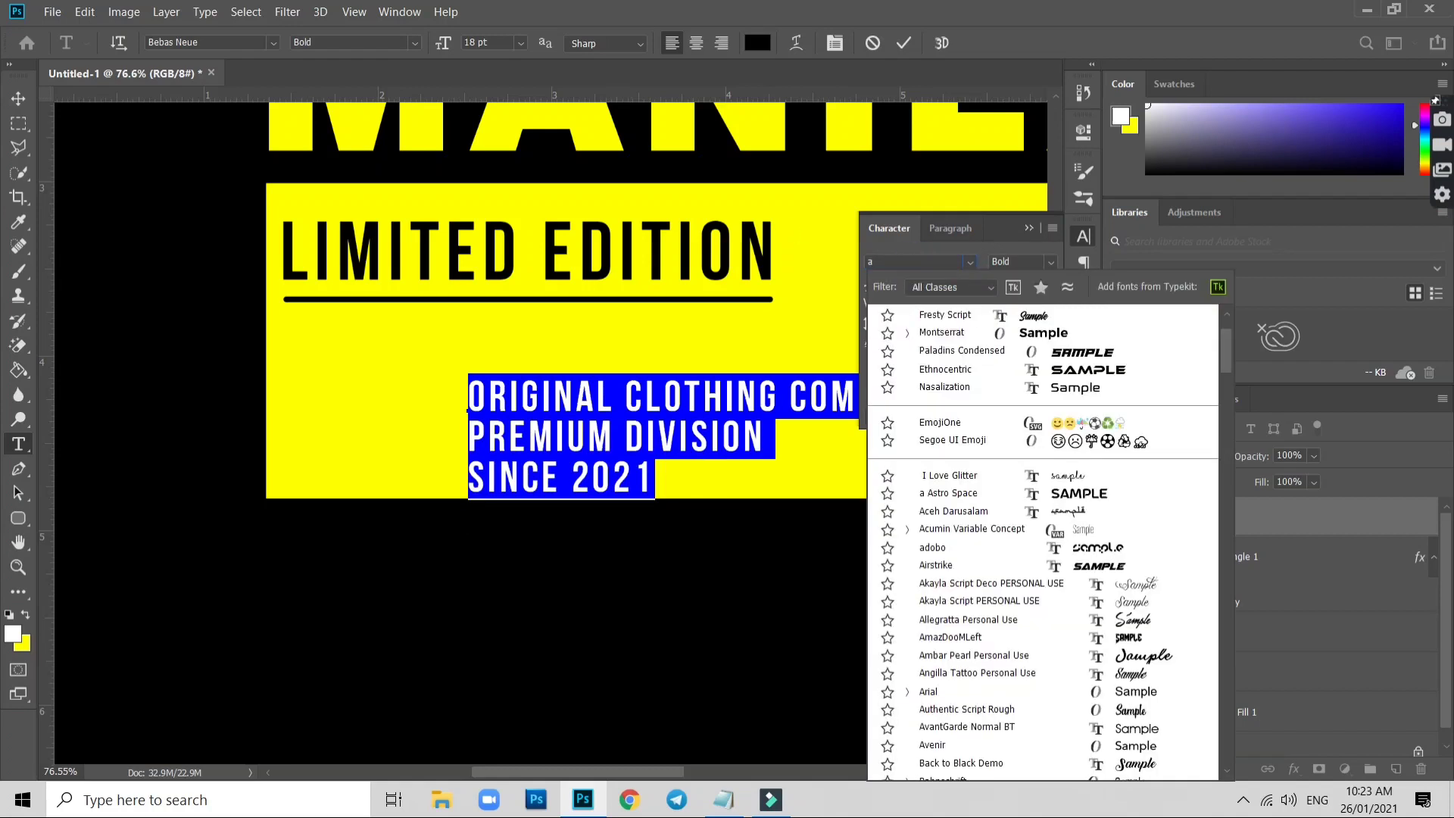
pyautogui.write('venir')
pyautogui.click(977, 321)
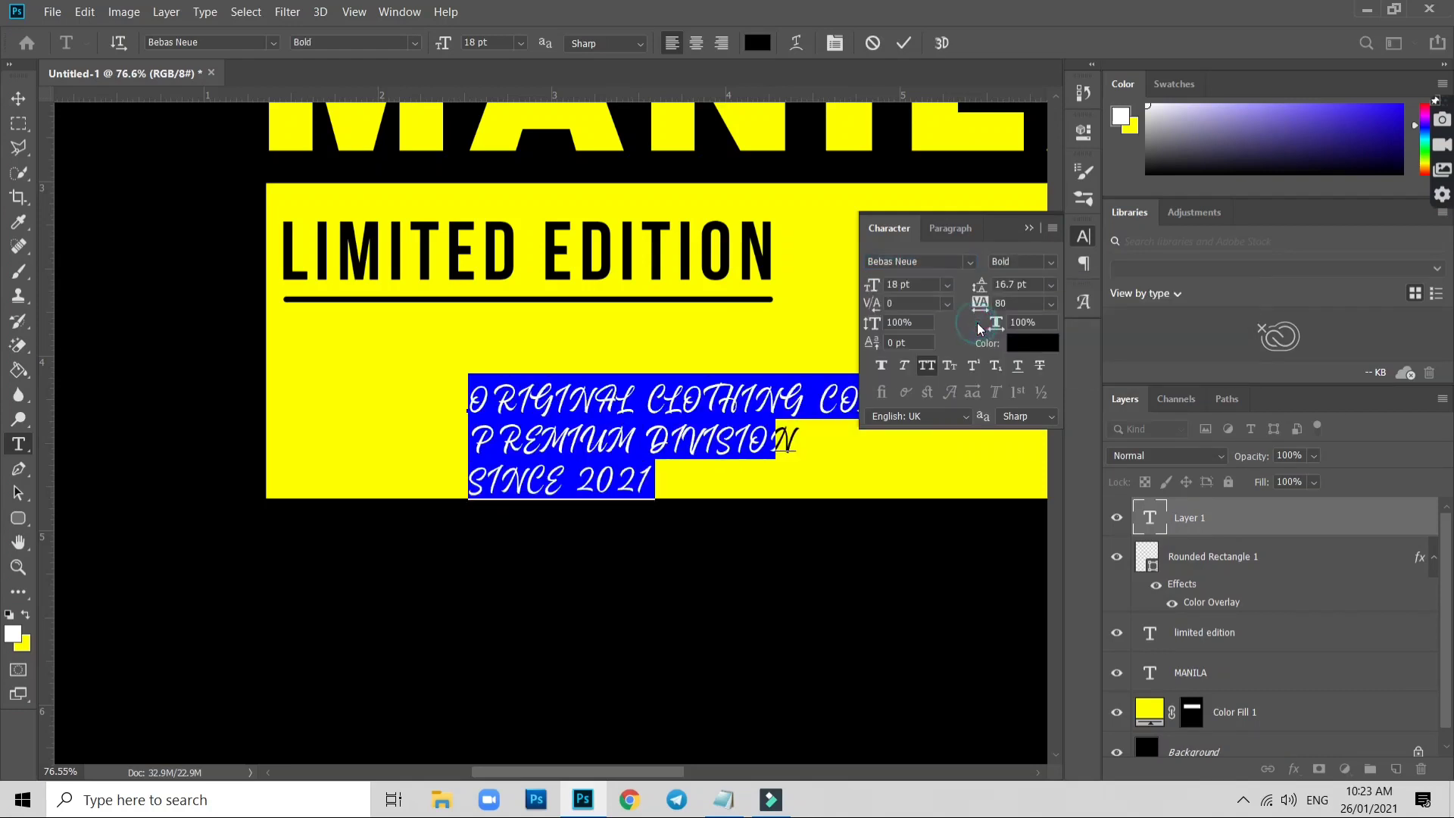
pyautogui.click(18, 98)
pyautogui.click(1028, 228)
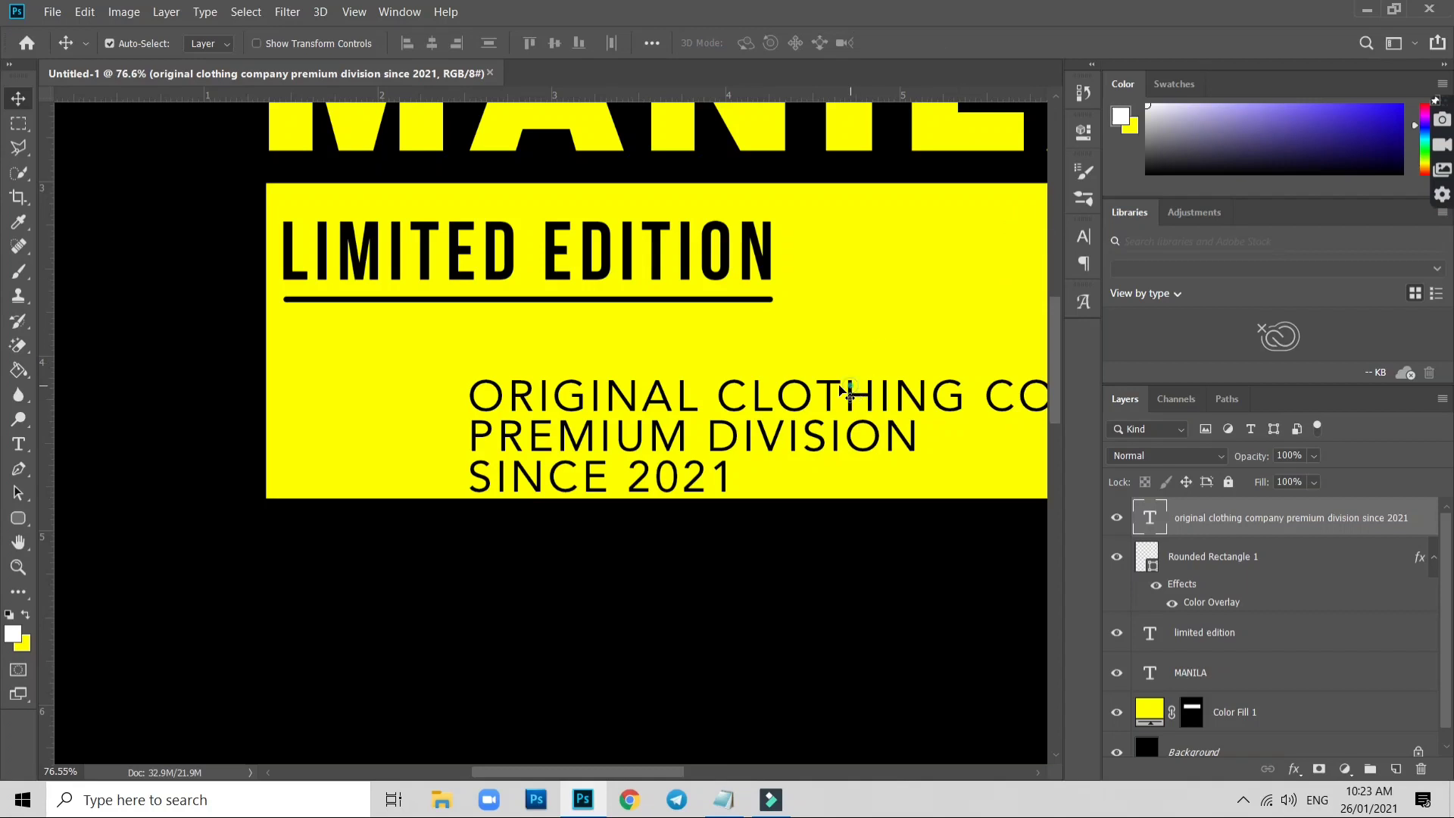
pyautogui.moveTo(847, 392); pyautogui.dragTo(679, 351)
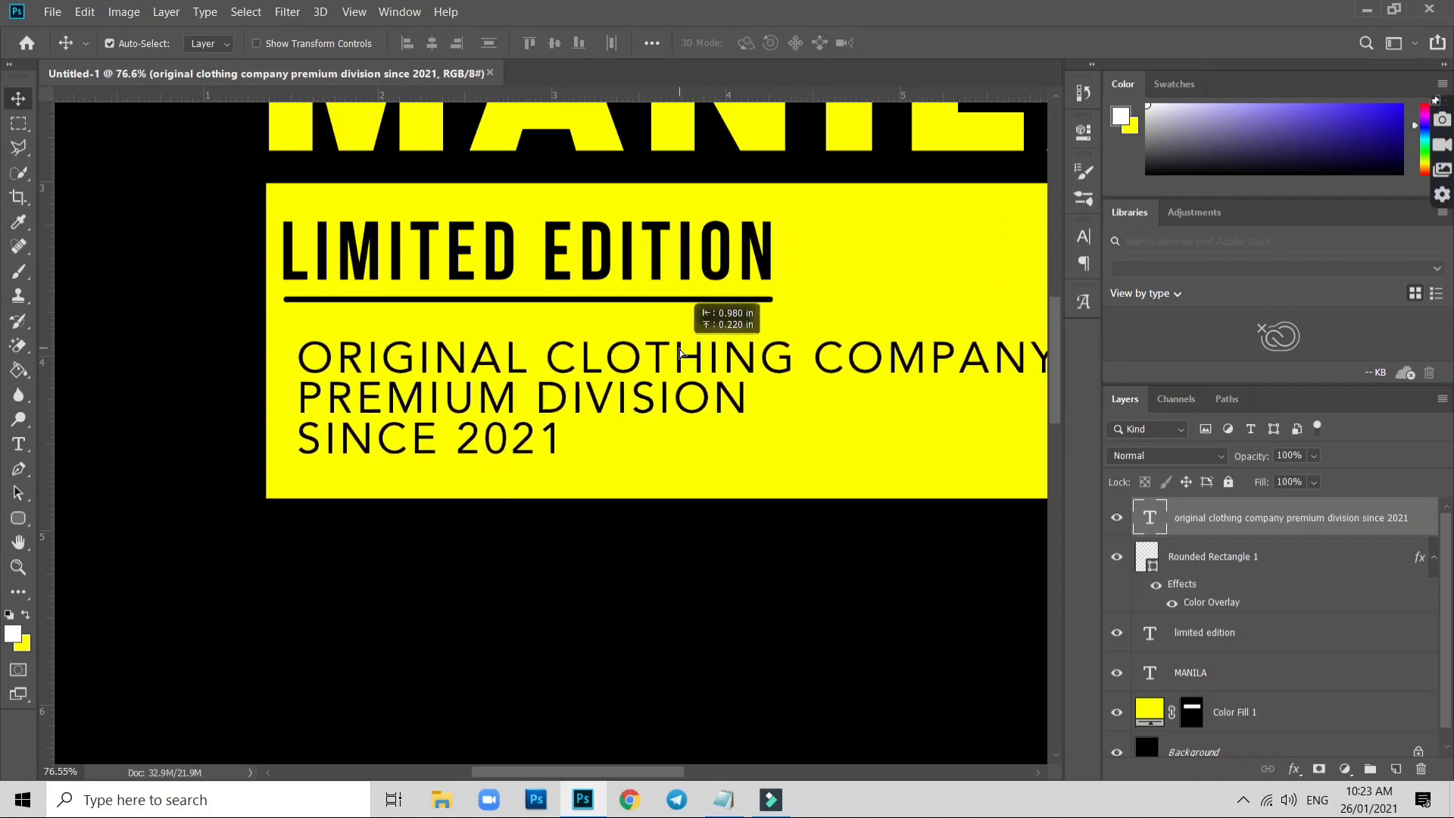
pyautogui.scroll(-5, 718, 345)
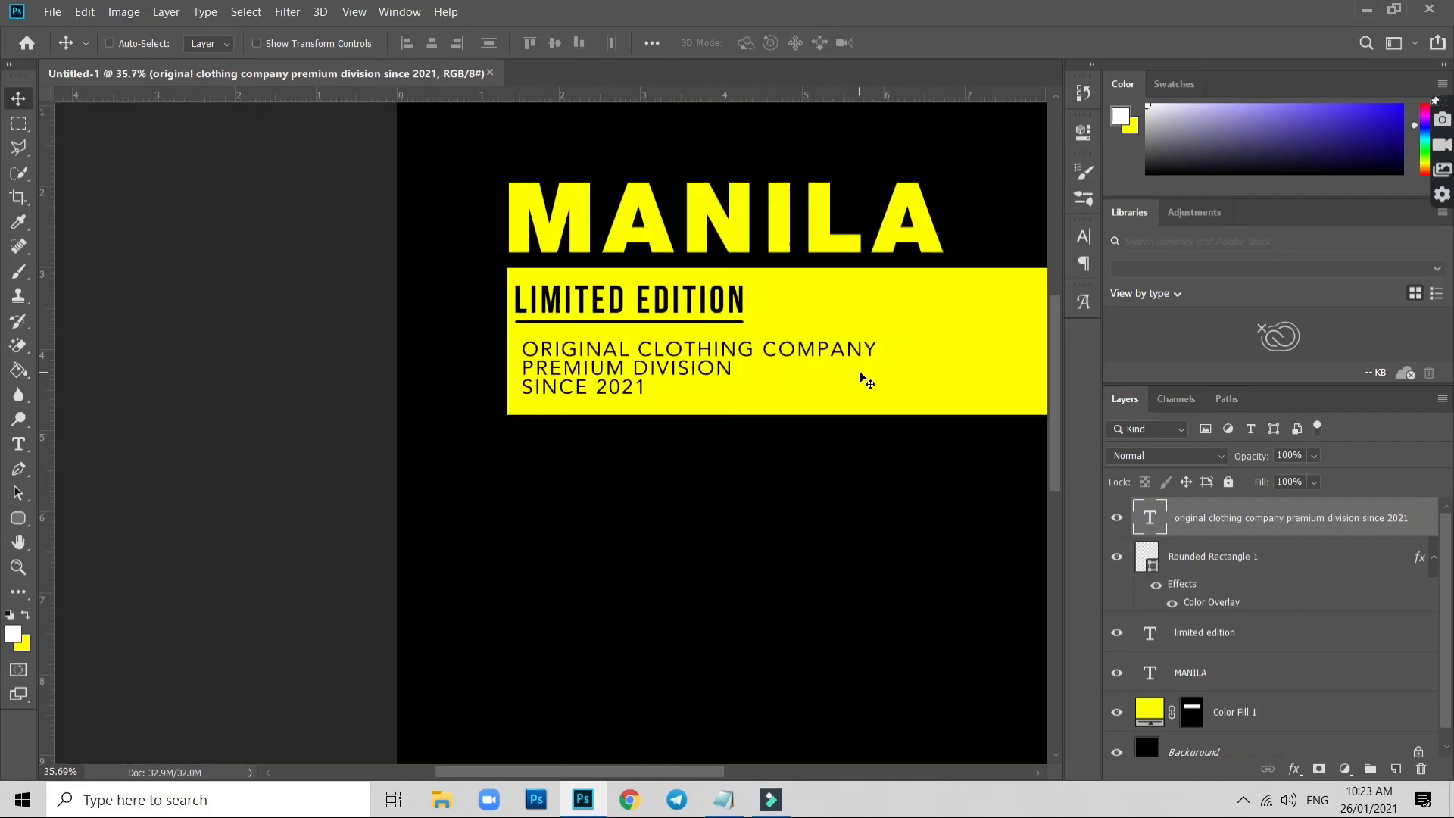
# Scale the tagline down to about three quarters size and nudge it slightly up
pyautogui.click(86, 12)
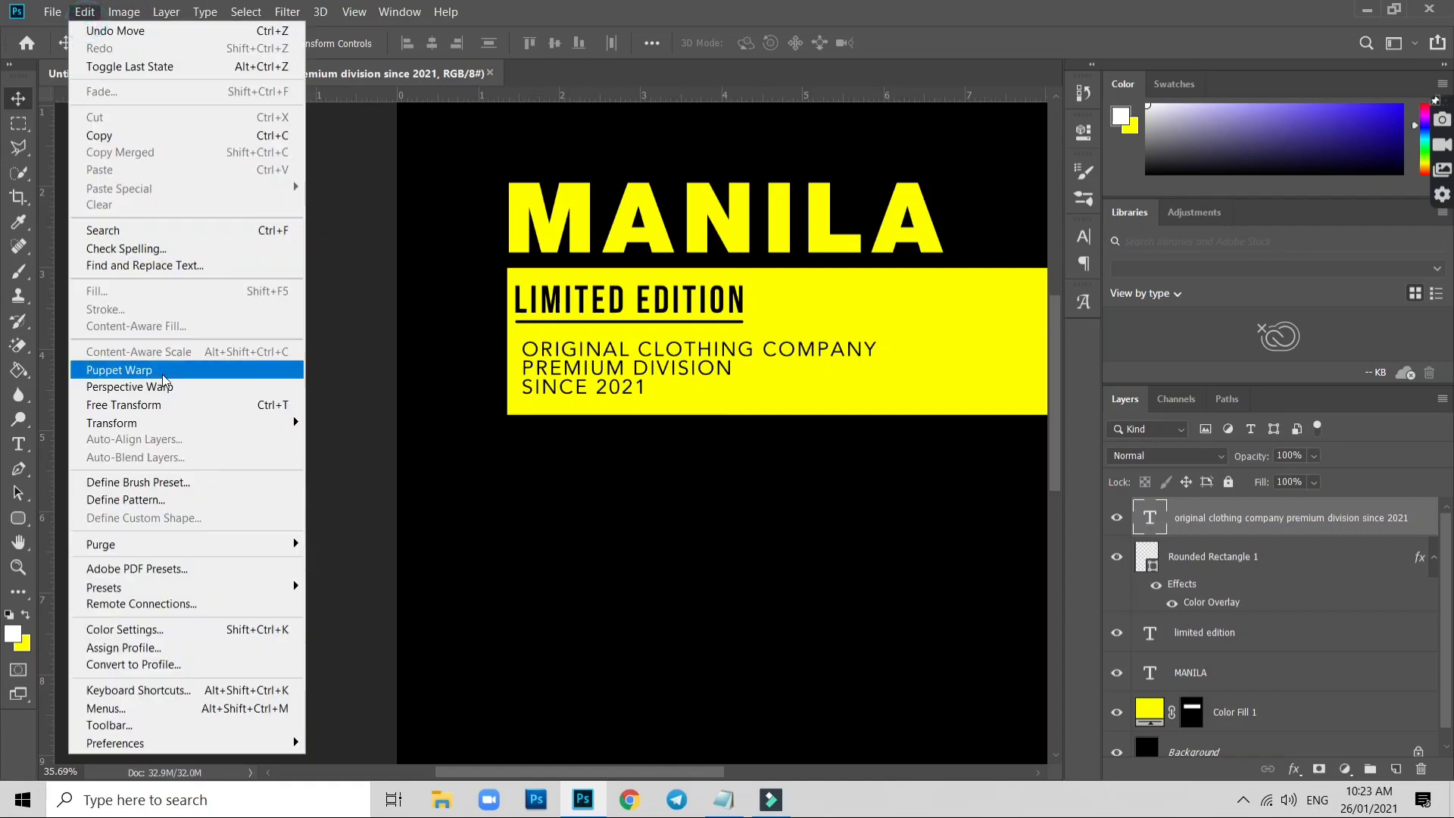
pyautogui.click(157, 406)
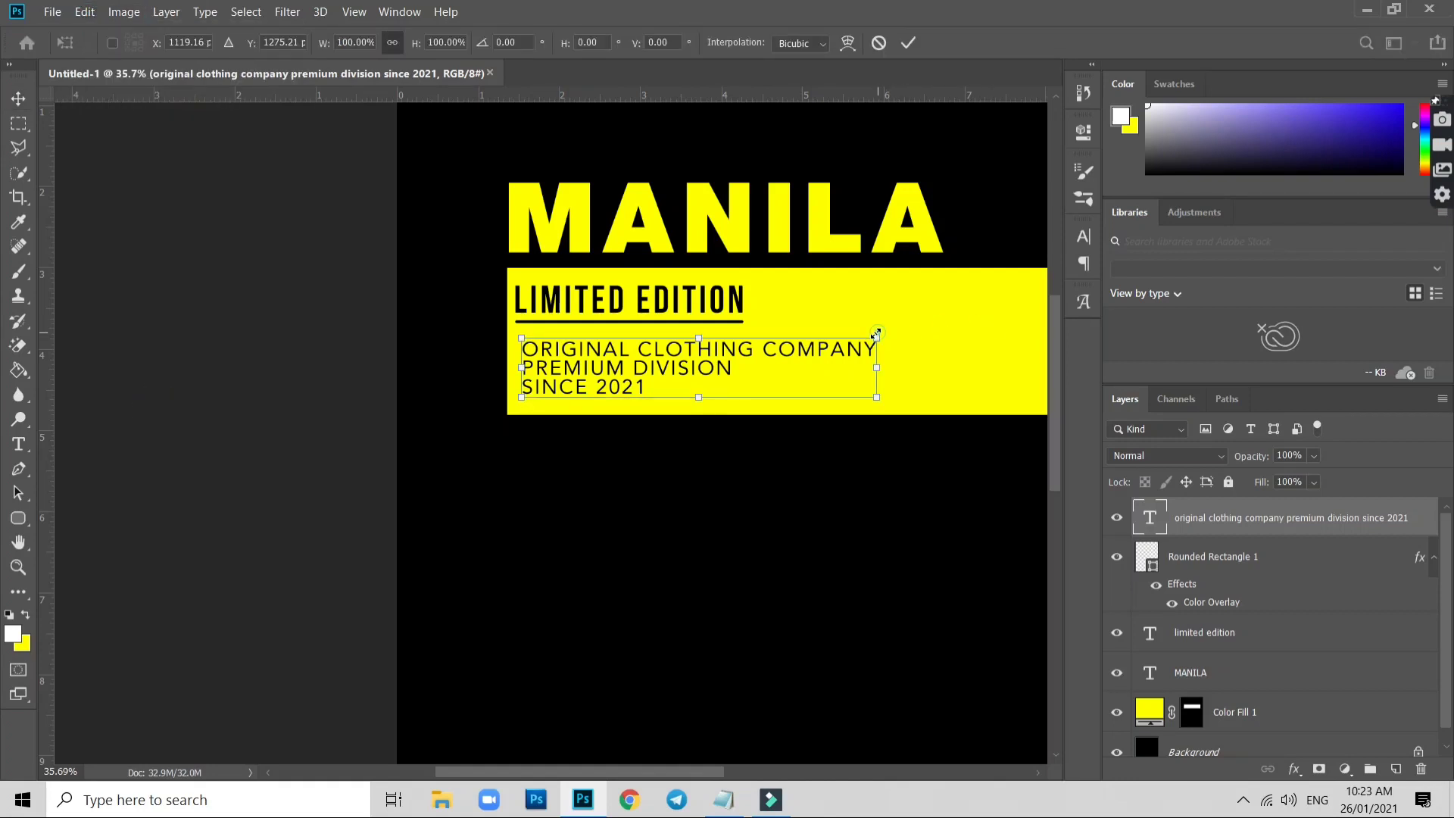
pyautogui.moveTo(877, 333); pyautogui.dragTo(784, 345)
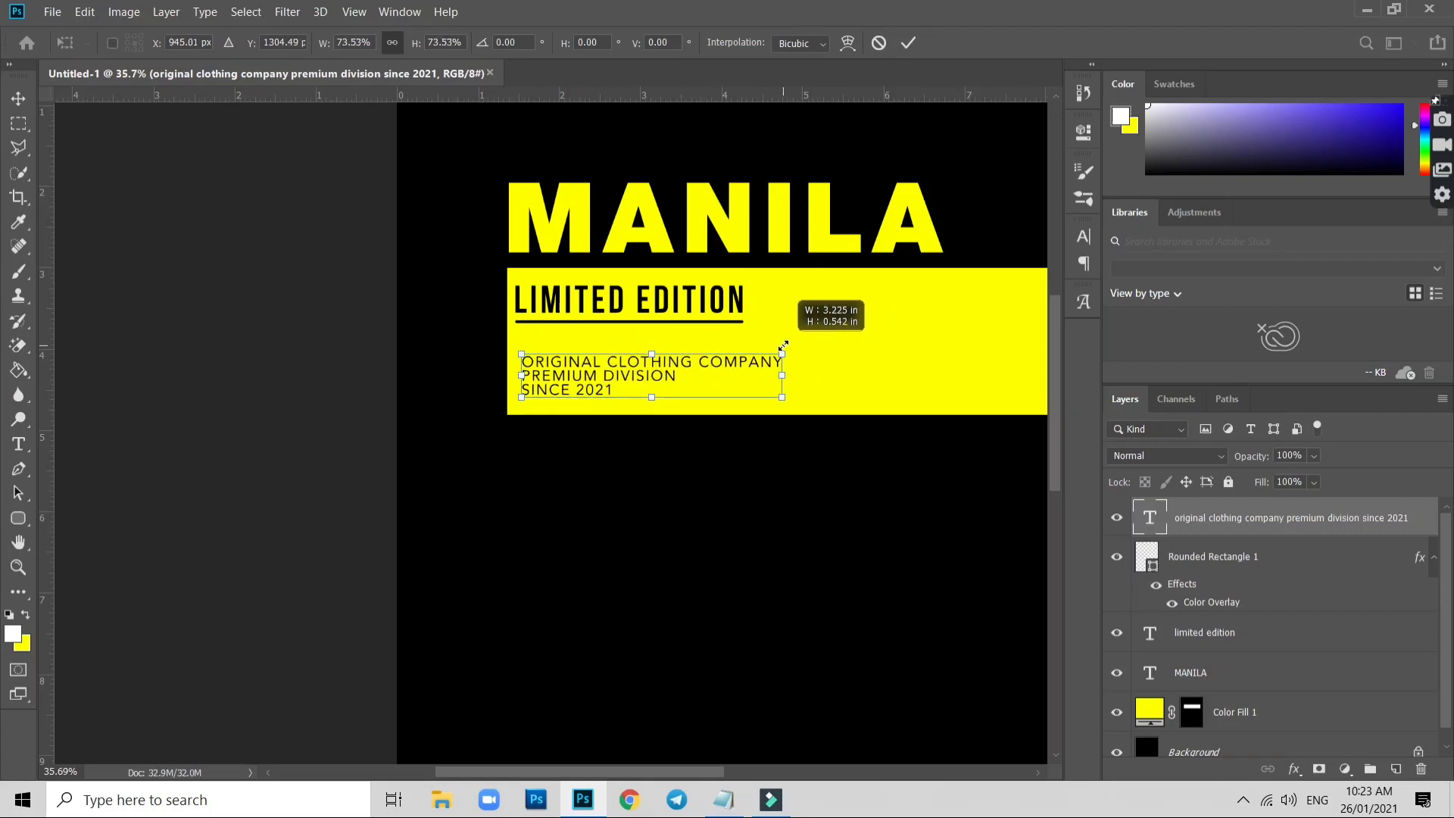
pyautogui.press('Return')
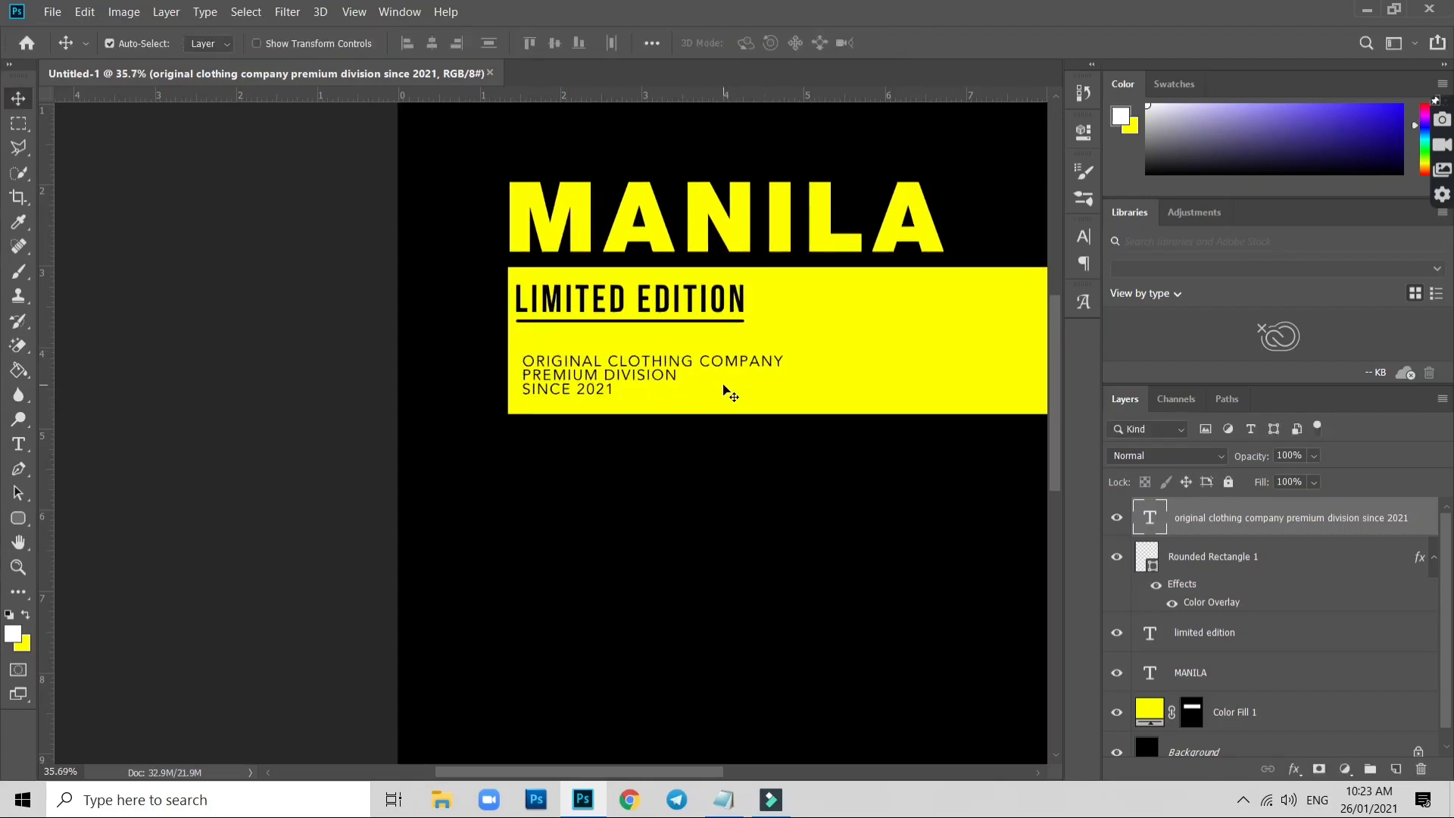
pyautogui.scroll(2, 664, 385)
pyautogui.moveTo(592, 362); pyautogui.dragTo(590, 354)
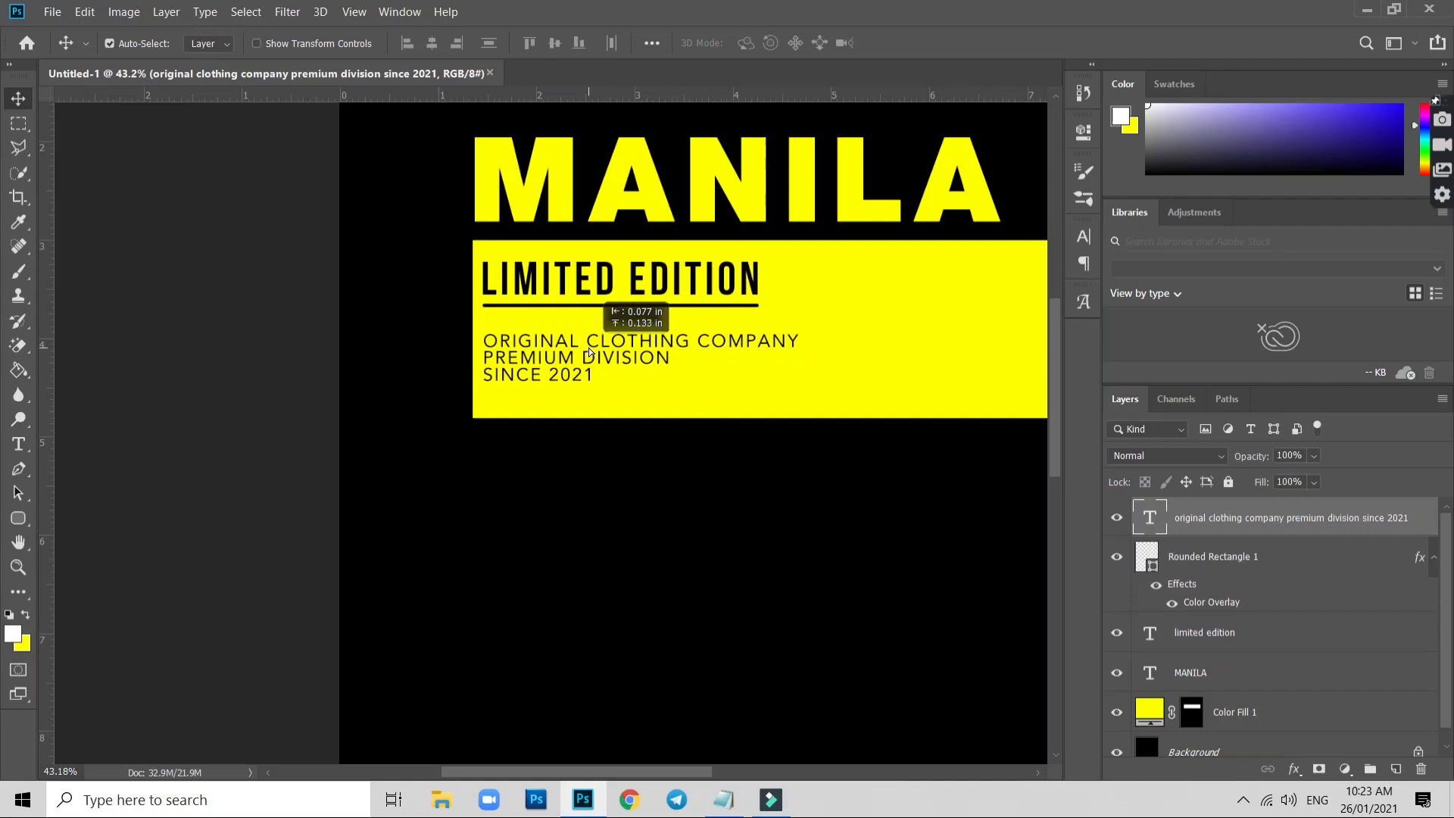
# Move the black rule under LIMITED EDITION slightly down
pyautogui.scroll(3, 590, 355)
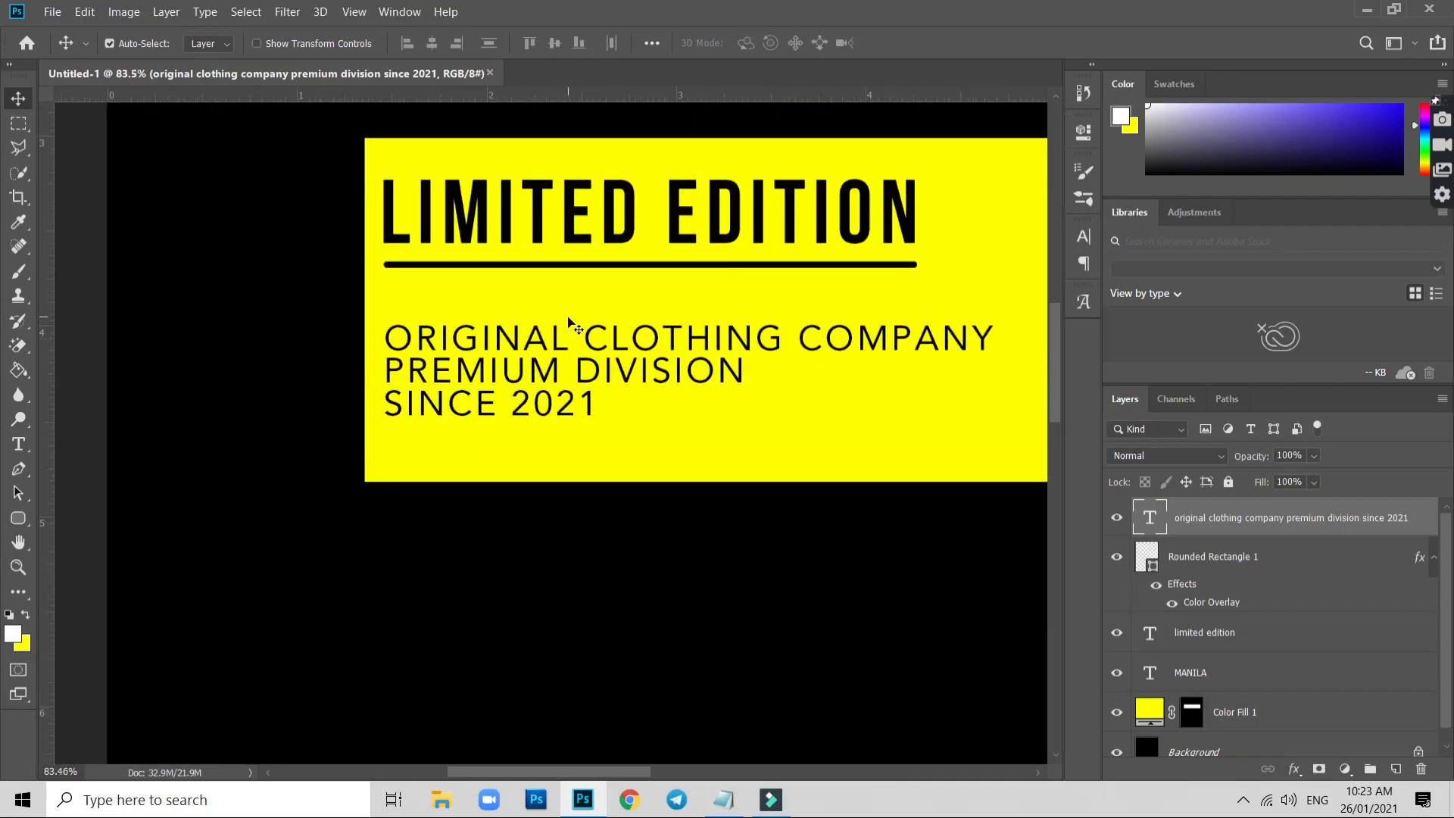
pyautogui.scroll(2, 578, 325)
pyautogui.click(615, 253)
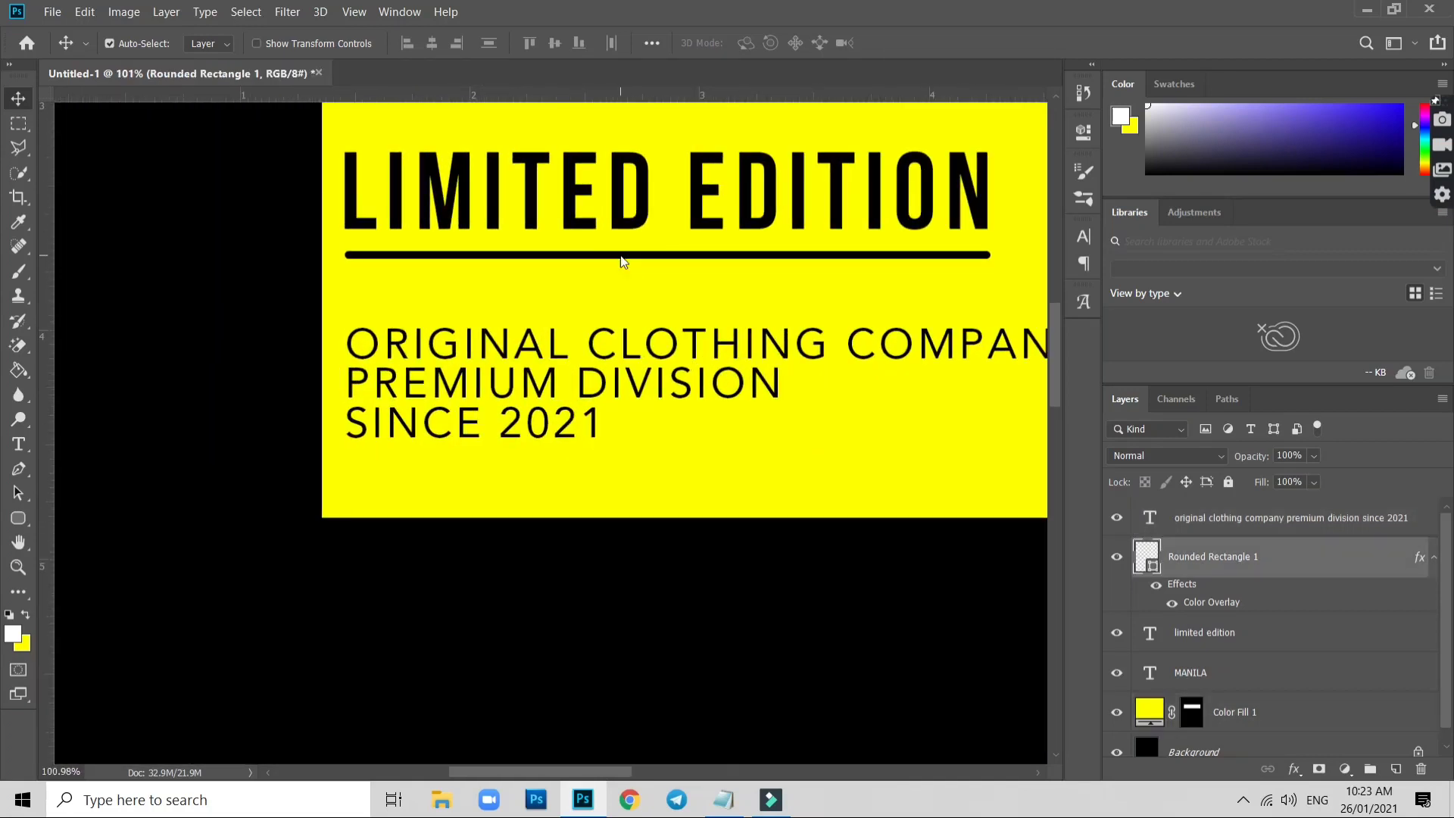
pyautogui.moveTo(615, 252); pyautogui.dragTo(622, 262)
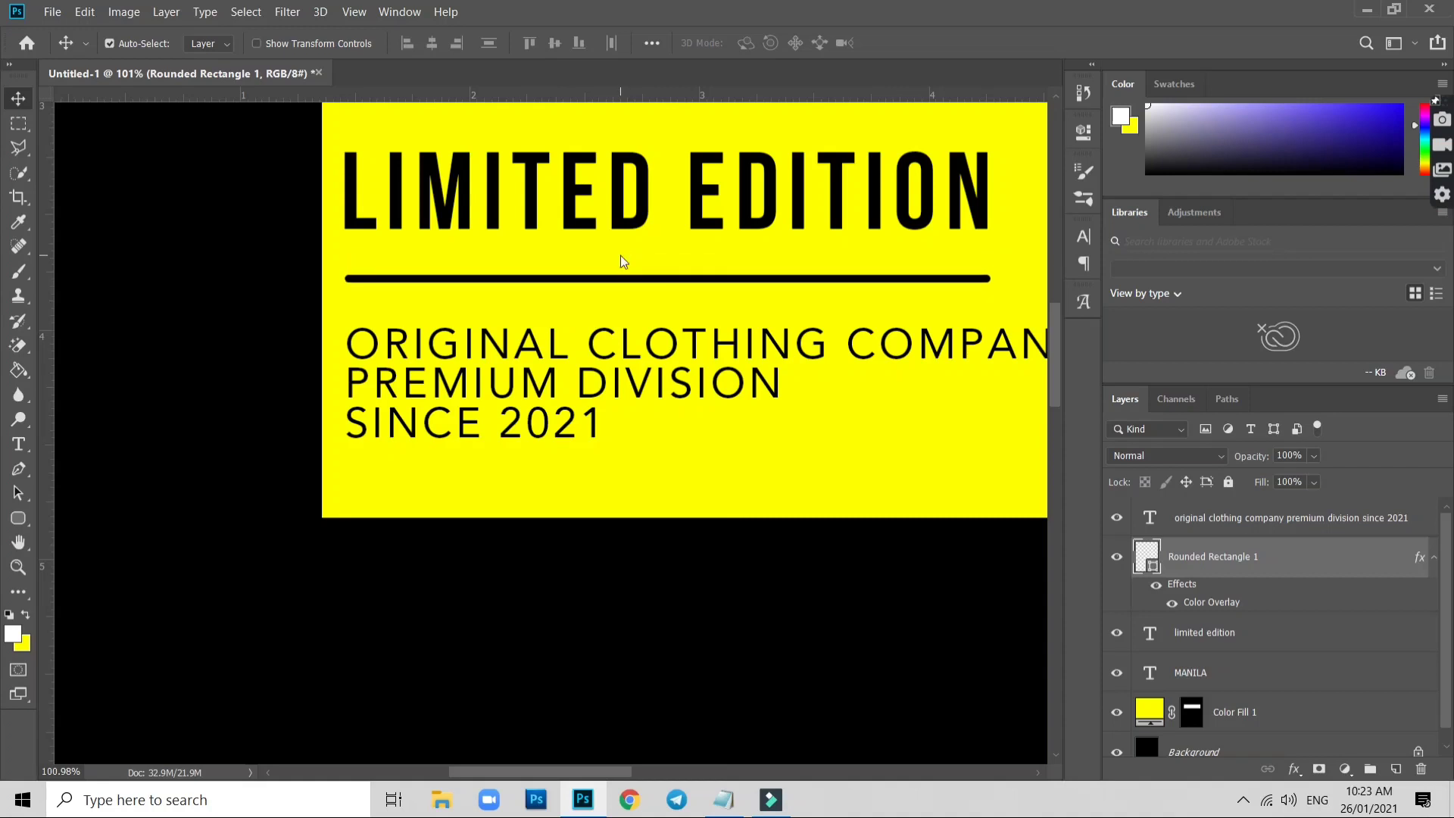
pyautogui.scroll(-4, 620, 256)
# Widen the tagline's tracking to 80
pyautogui.doubleClick(573, 334)
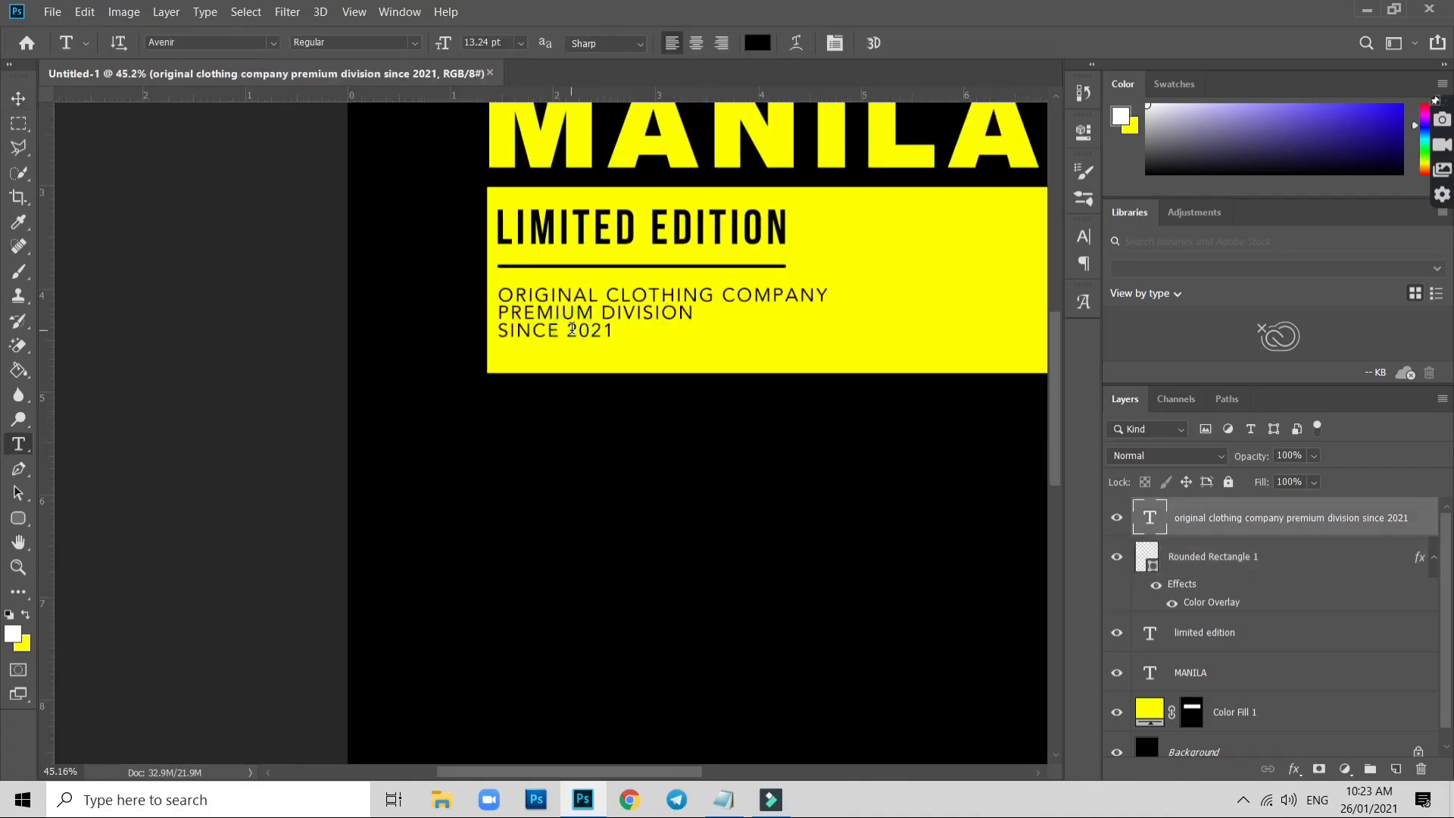
pyautogui.click(835, 43)
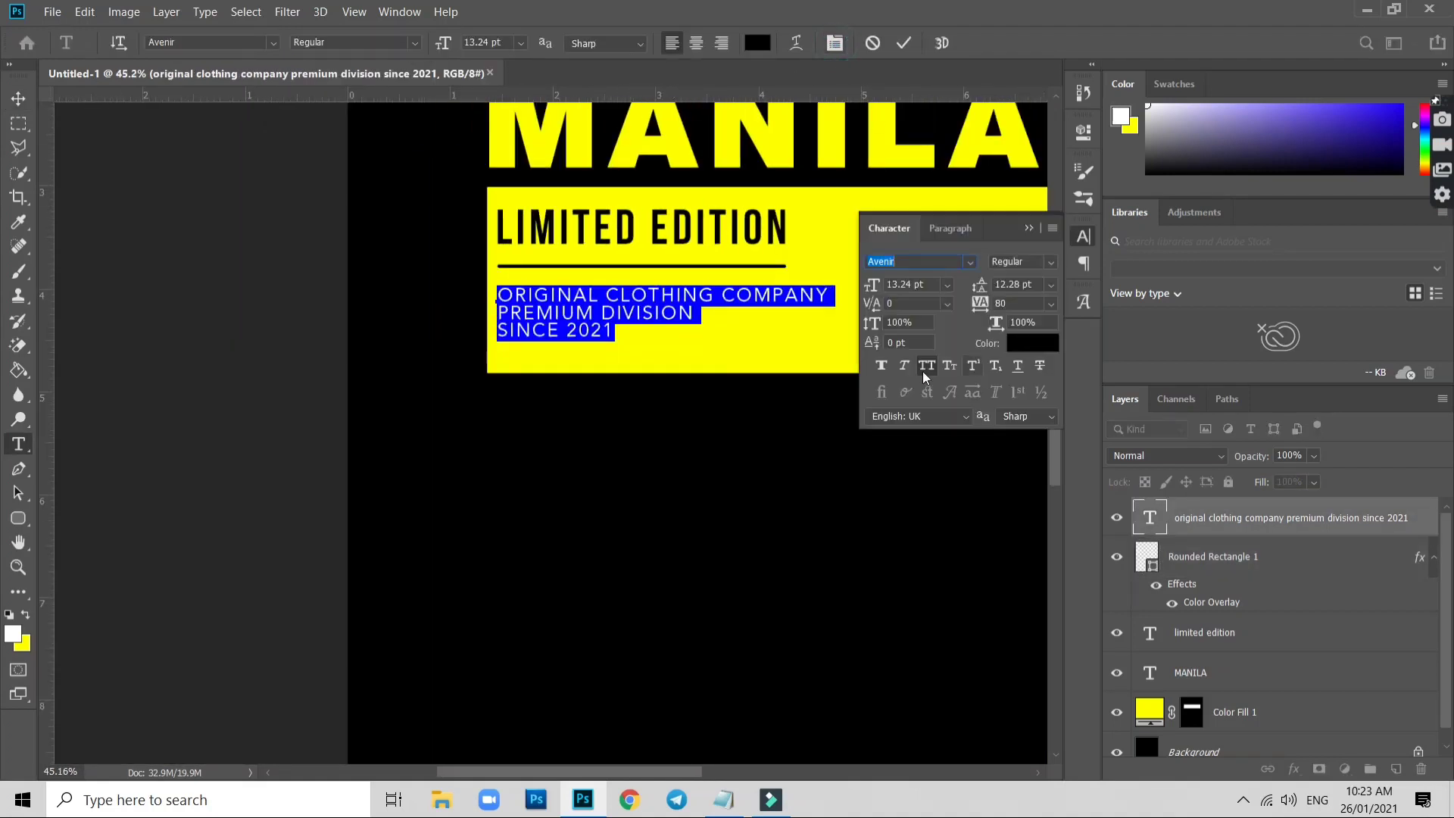
pyautogui.hotkey('alt', 'Right')
pyautogui.click(1032, 230)
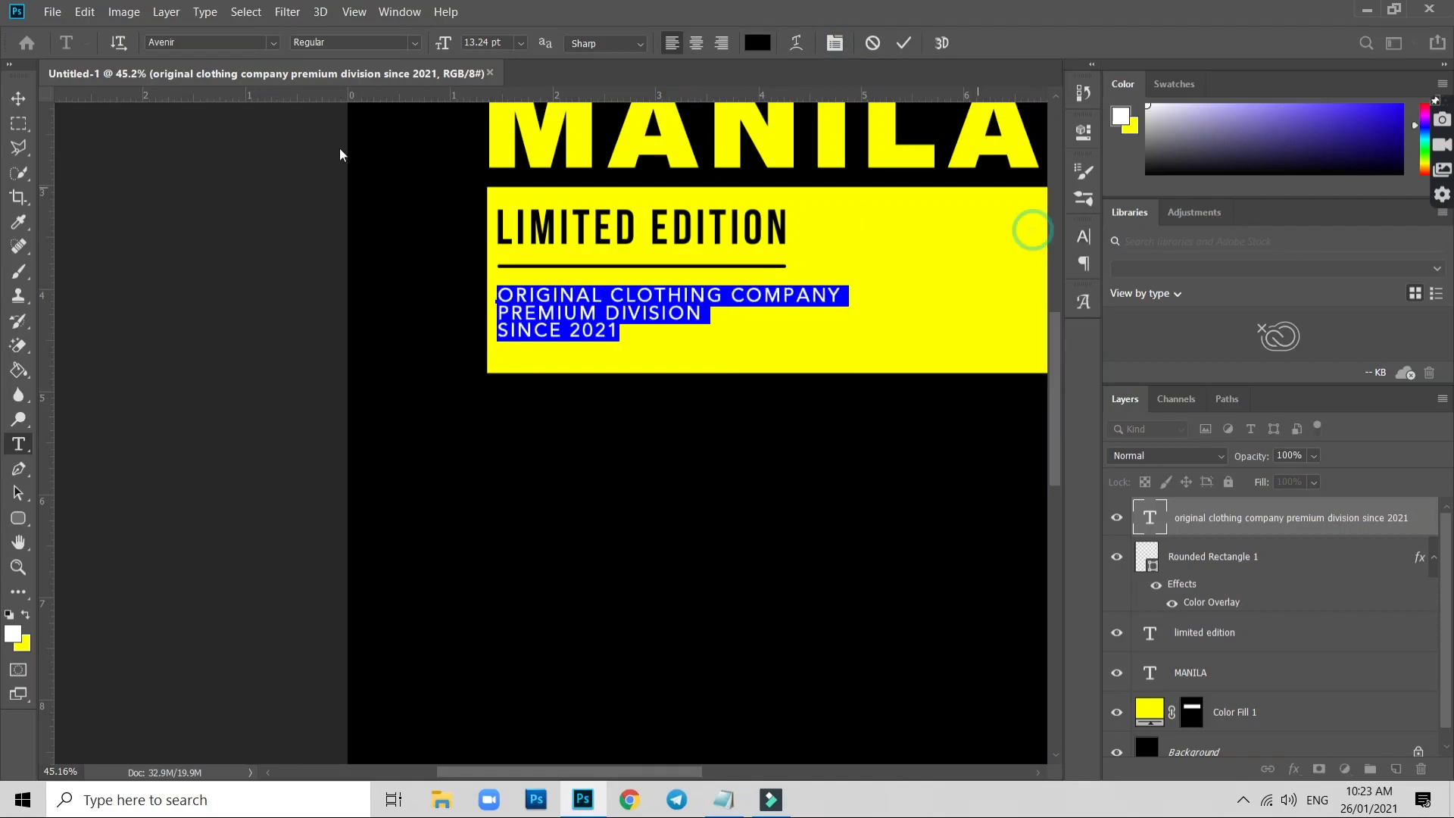
pyautogui.click(19, 98)
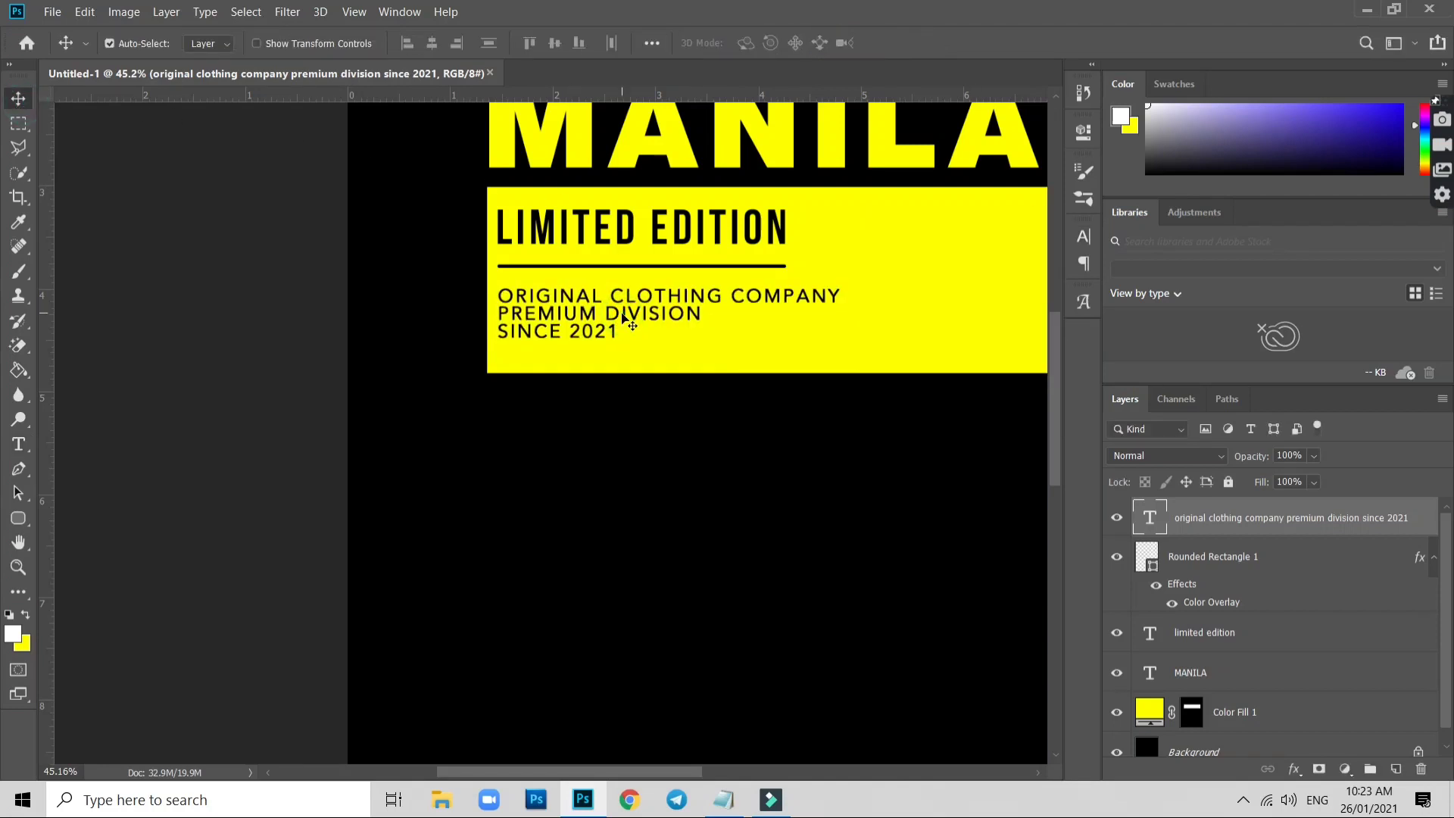
pyautogui.scroll(-2, 621, 314)
pyautogui.scroll(-2, 621, 313)
pyautogui.scroll(1, 620, 295)
pyautogui.scroll(2, 619, 280)
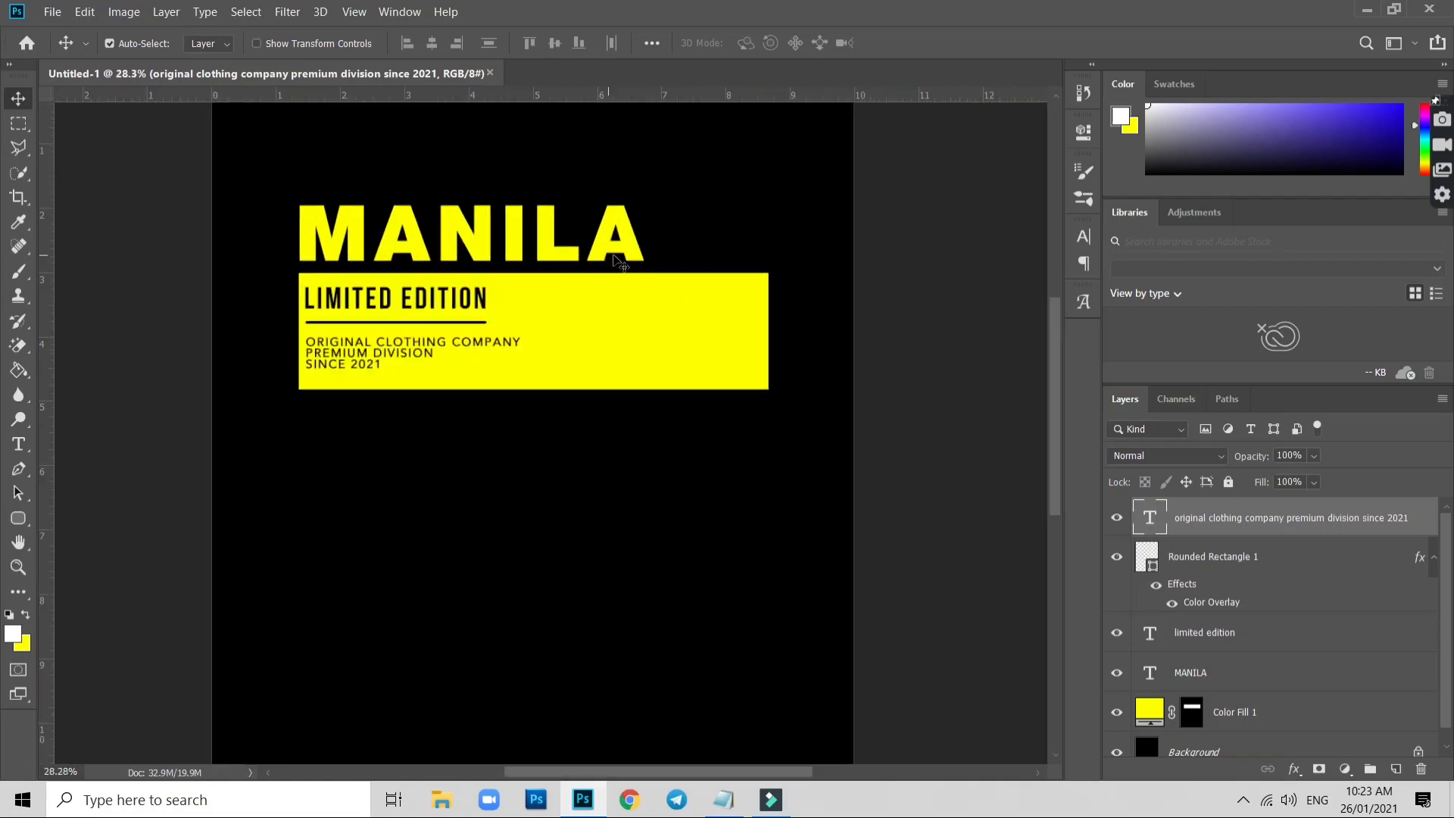
pyautogui.scroll(2, 618, 261)
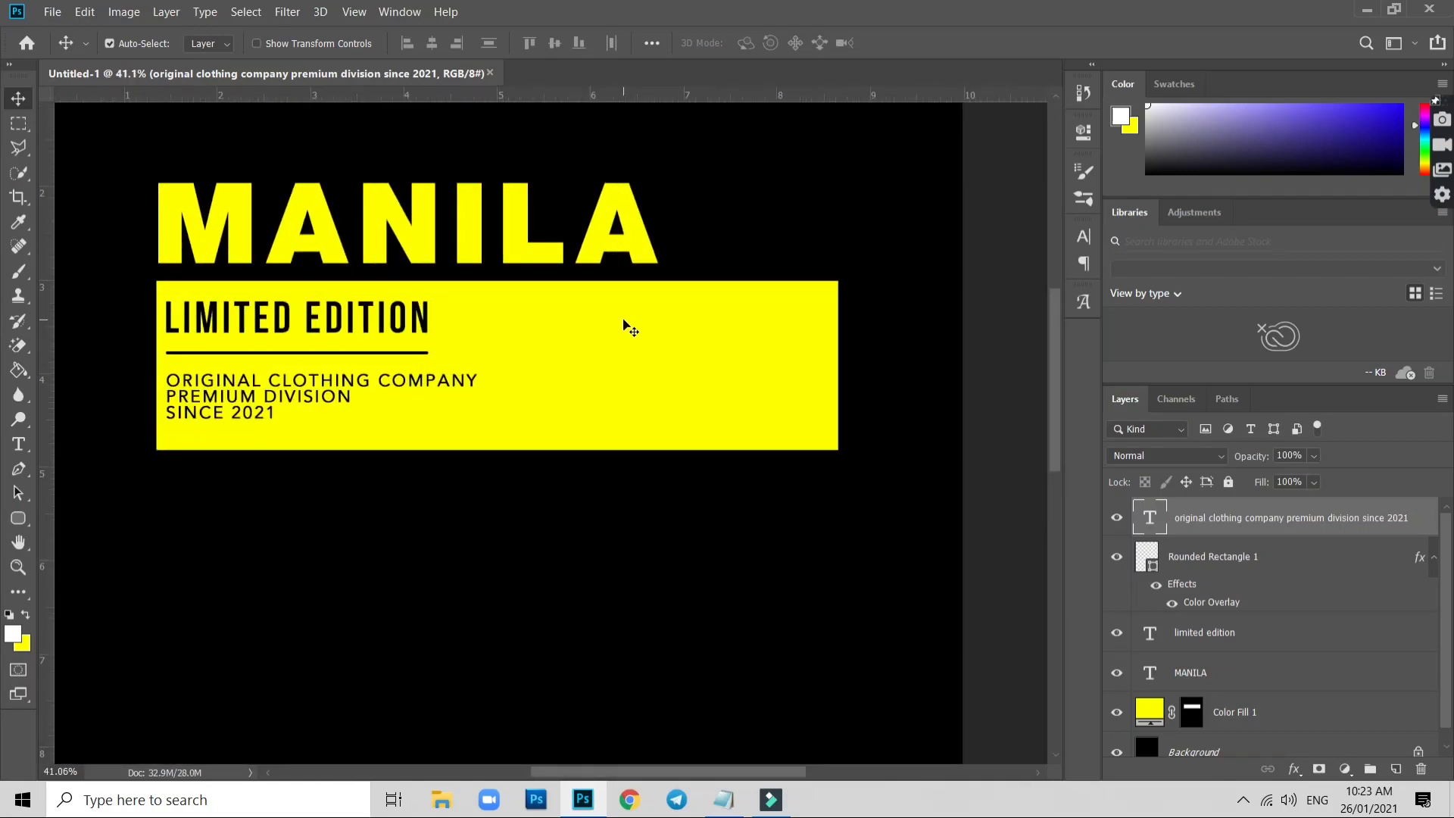
pyautogui.scroll(1, 631, 330)
pyautogui.scroll(1, 825, 299)
pyautogui.scroll(2, 844, 292)
pyautogui.scroll(1, 730, 373)
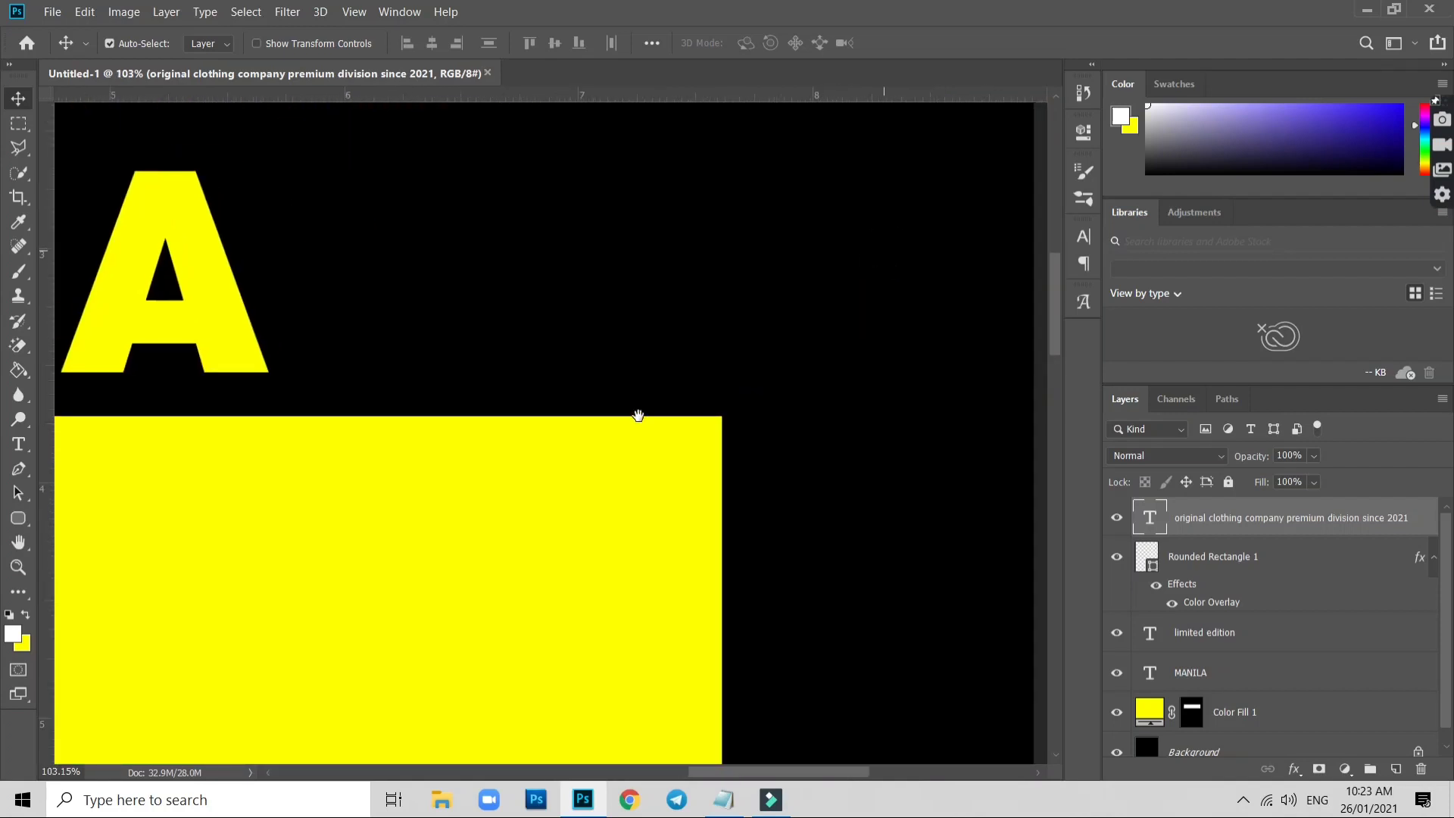
# Fill a square selection above the yellow box's right end with a yellow Solid Color layer
pyautogui.click(20, 125)
pyautogui.moveTo(572, 262); pyautogui.dragTo(721, 400)
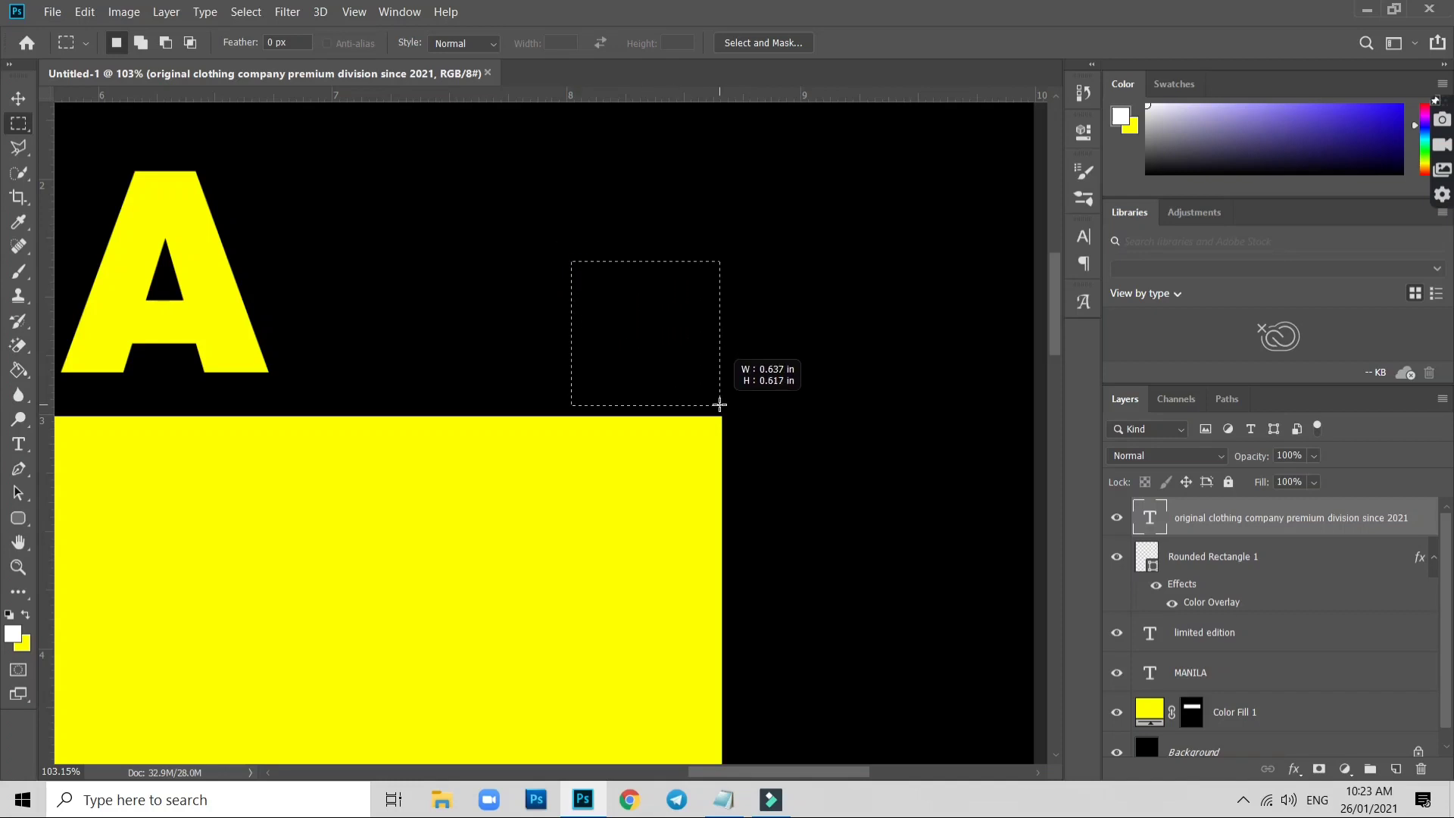
pyautogui.moveTo(721, 400); pyautogui.dragTo(721, 406)
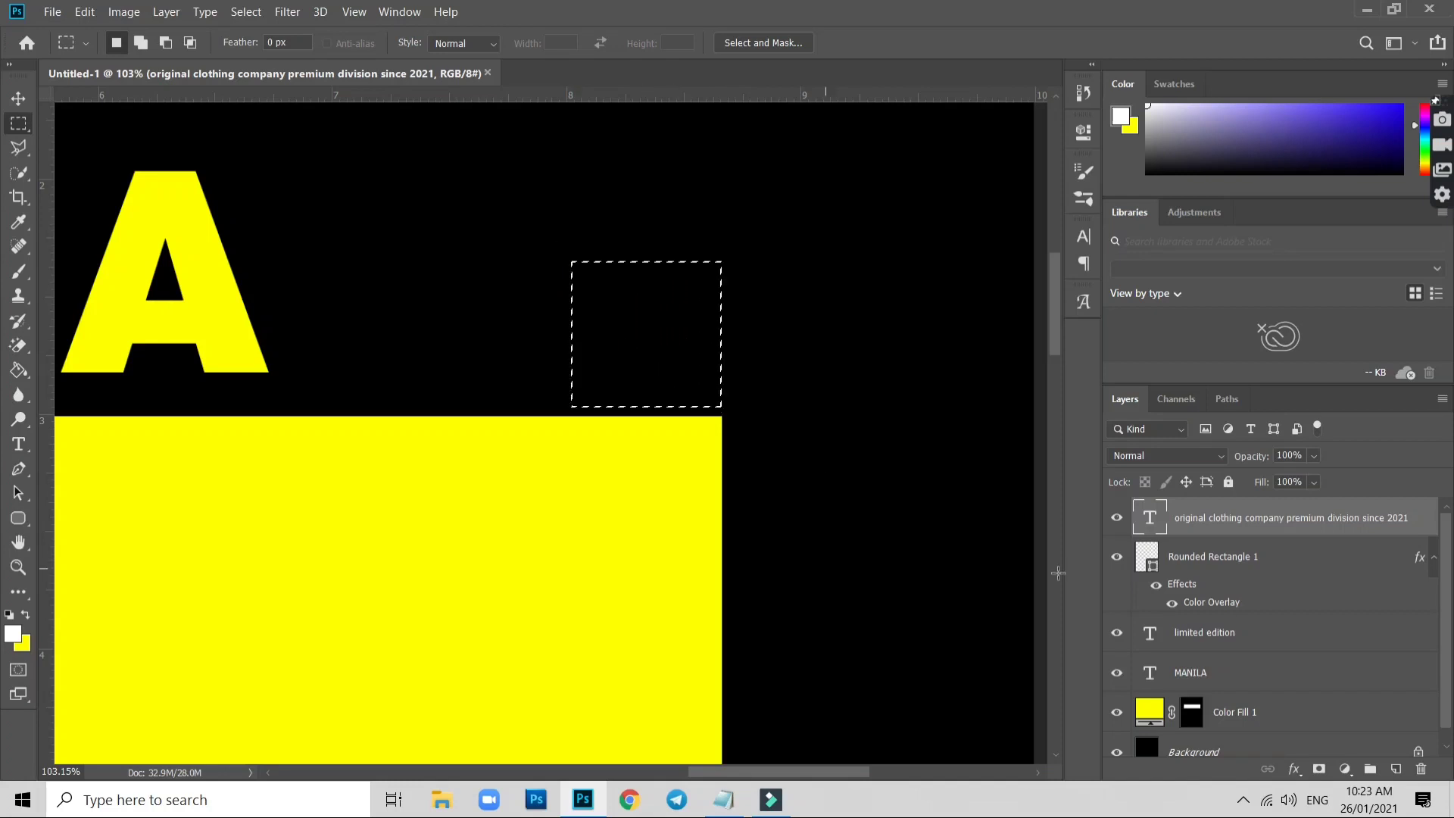
pyautogui.click(1346, 769)
pyautogui.click(1351, 447)
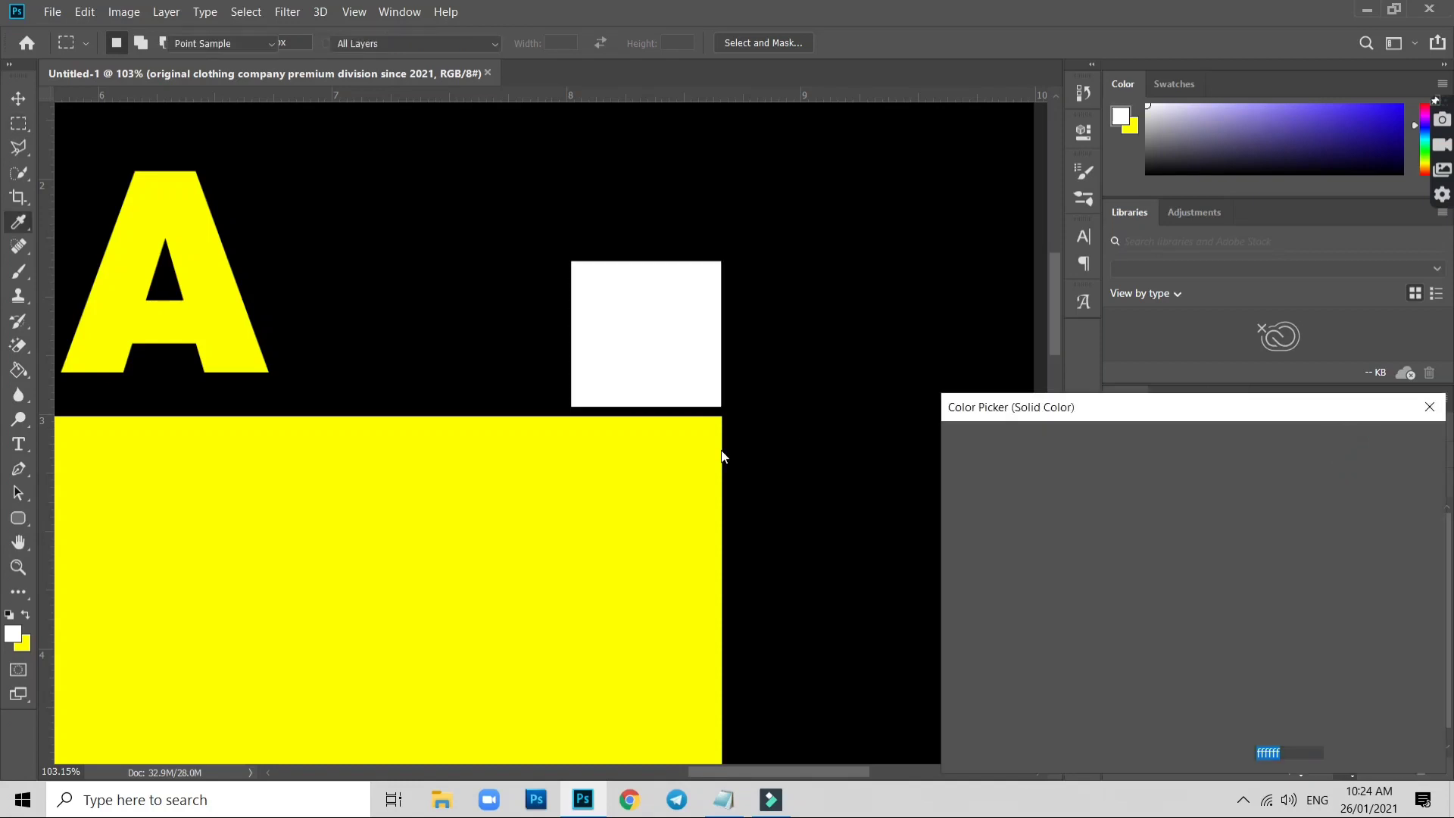
pyautogui.click(664, 467)
pyautogui.press('Return')
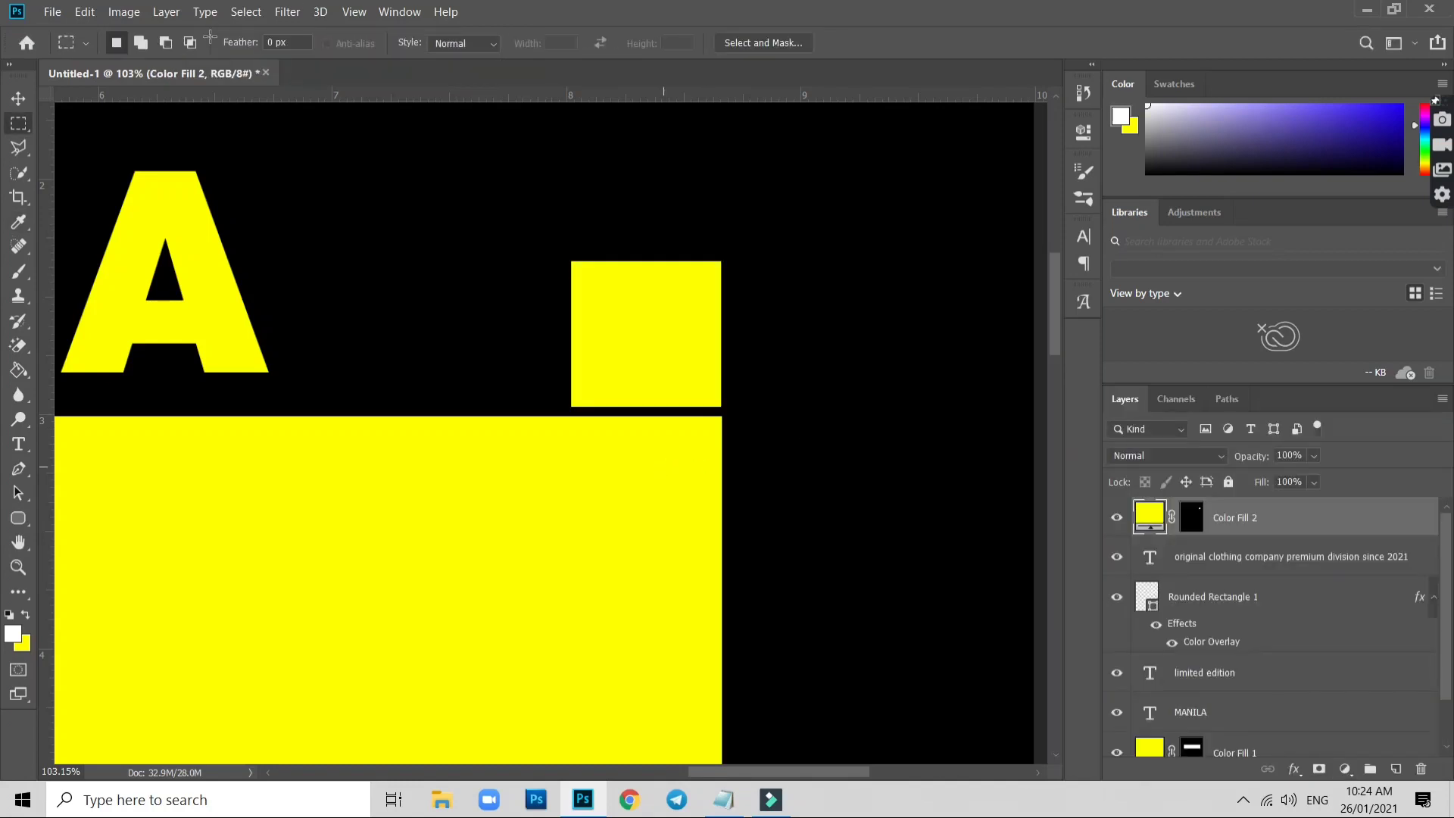
# Enlarge the yellow square to about 107% with Free Transform
pyautogui.click(19, 100)
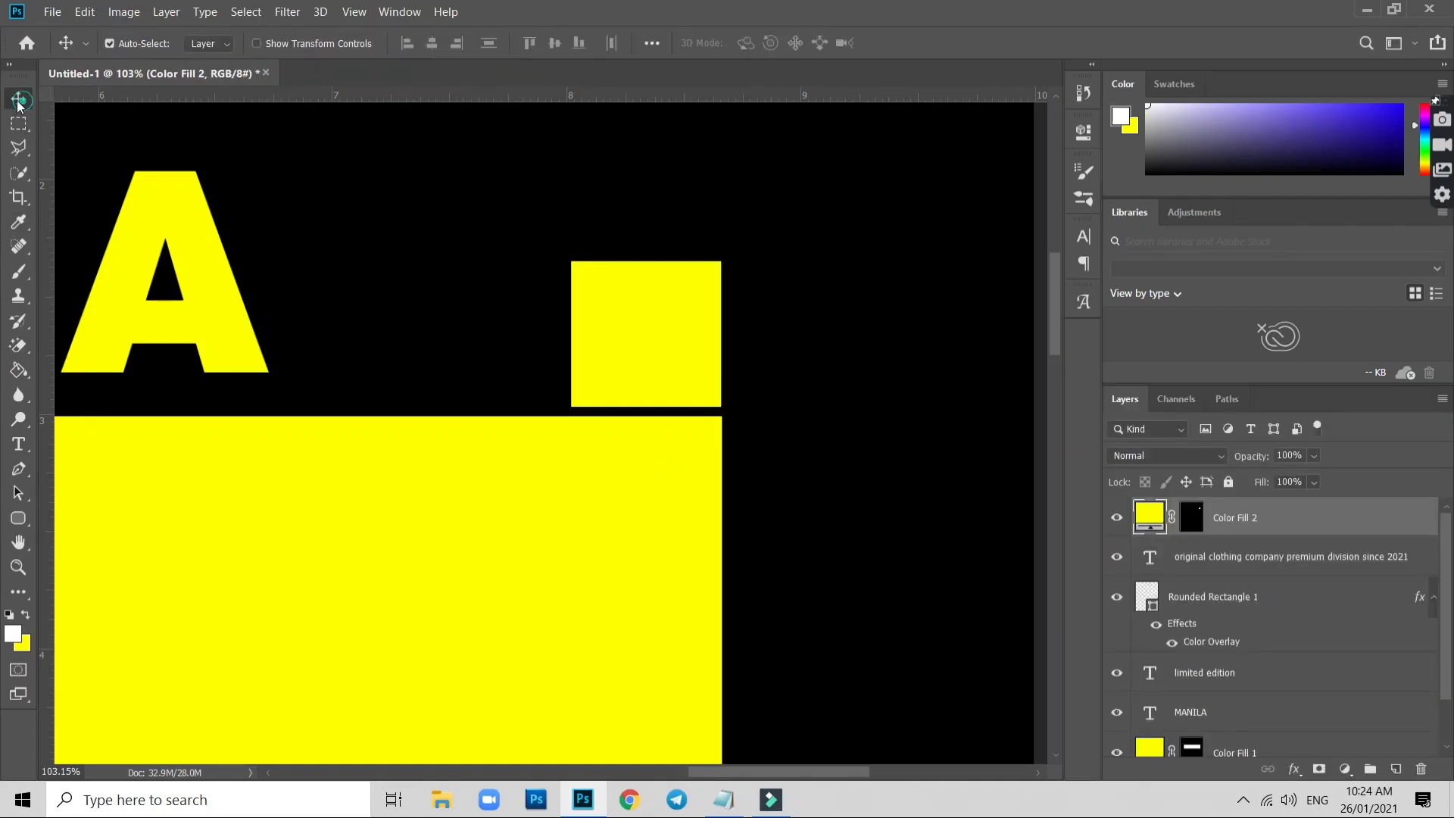
pyautogui.click(625, 329)
pyautogui.click(617, 329)
pyautogui.hotkey('ctrl', 't')
pyautogui.moveTo(572, 262); pyautogui.dragTo(561, 251)
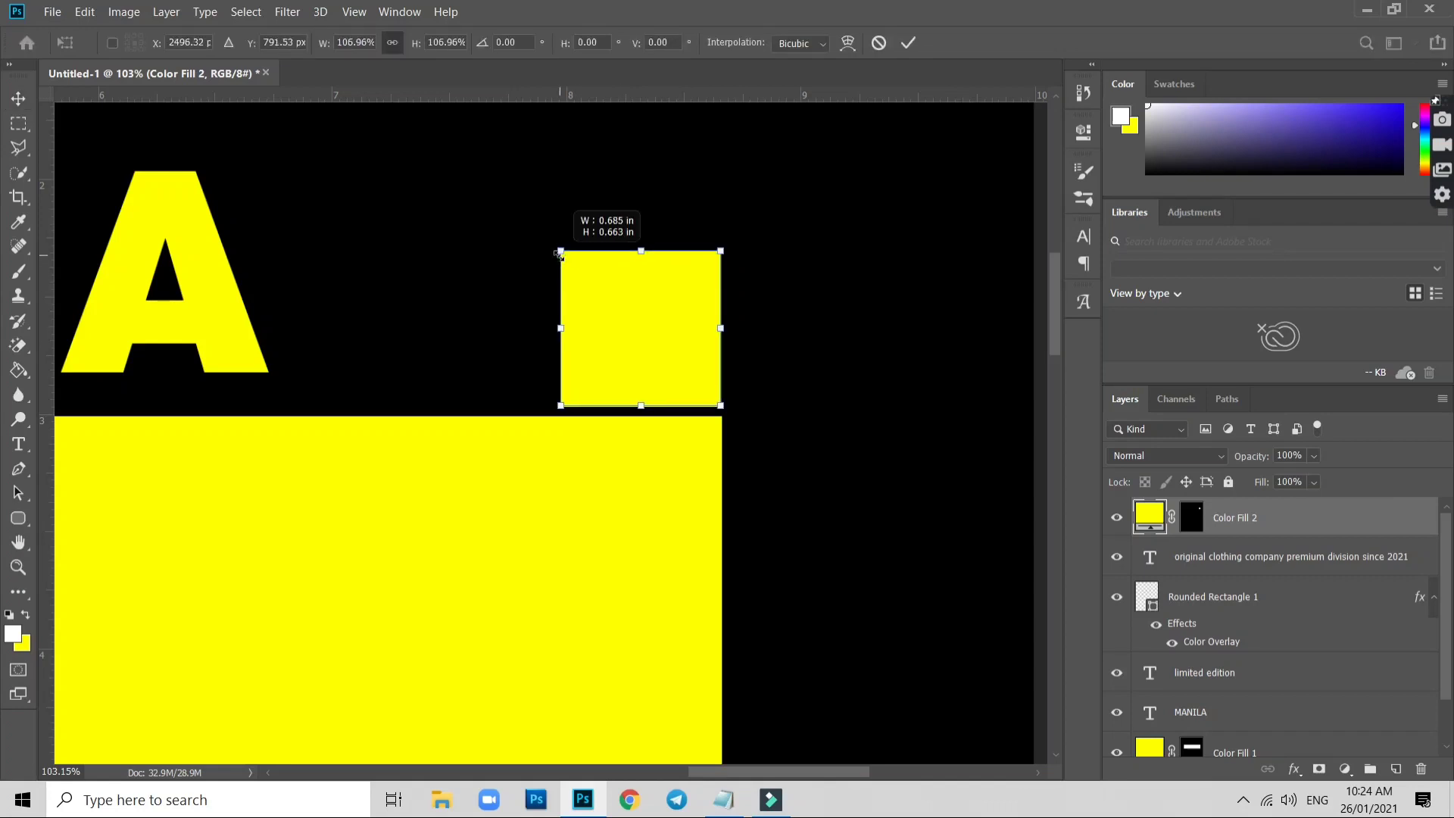
# Duplicate the Color Fill 2 layer and set the copy's fill colour to black
pyautogui.press('Return')
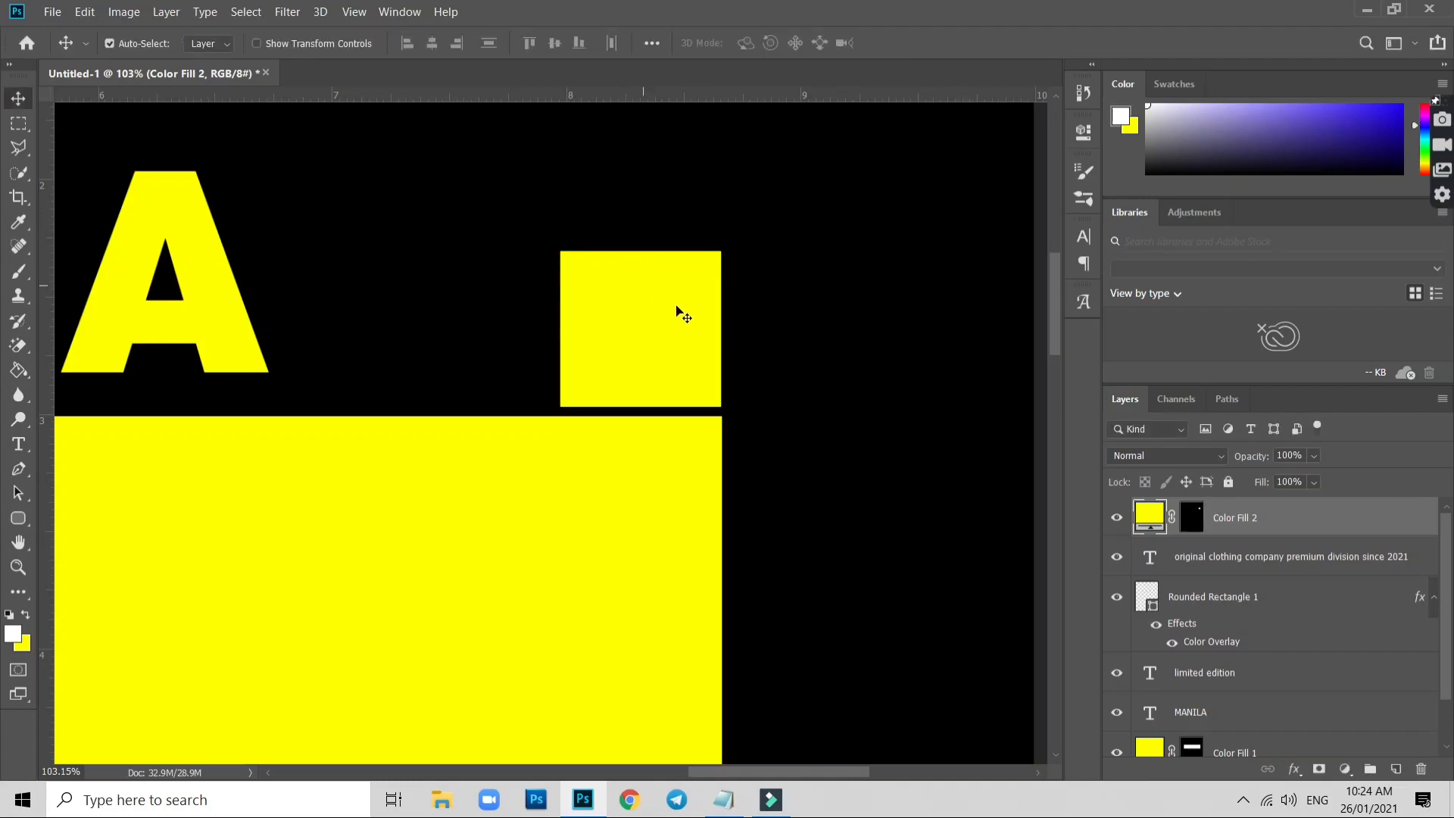
pyautogui.rightClick(1276, 522)
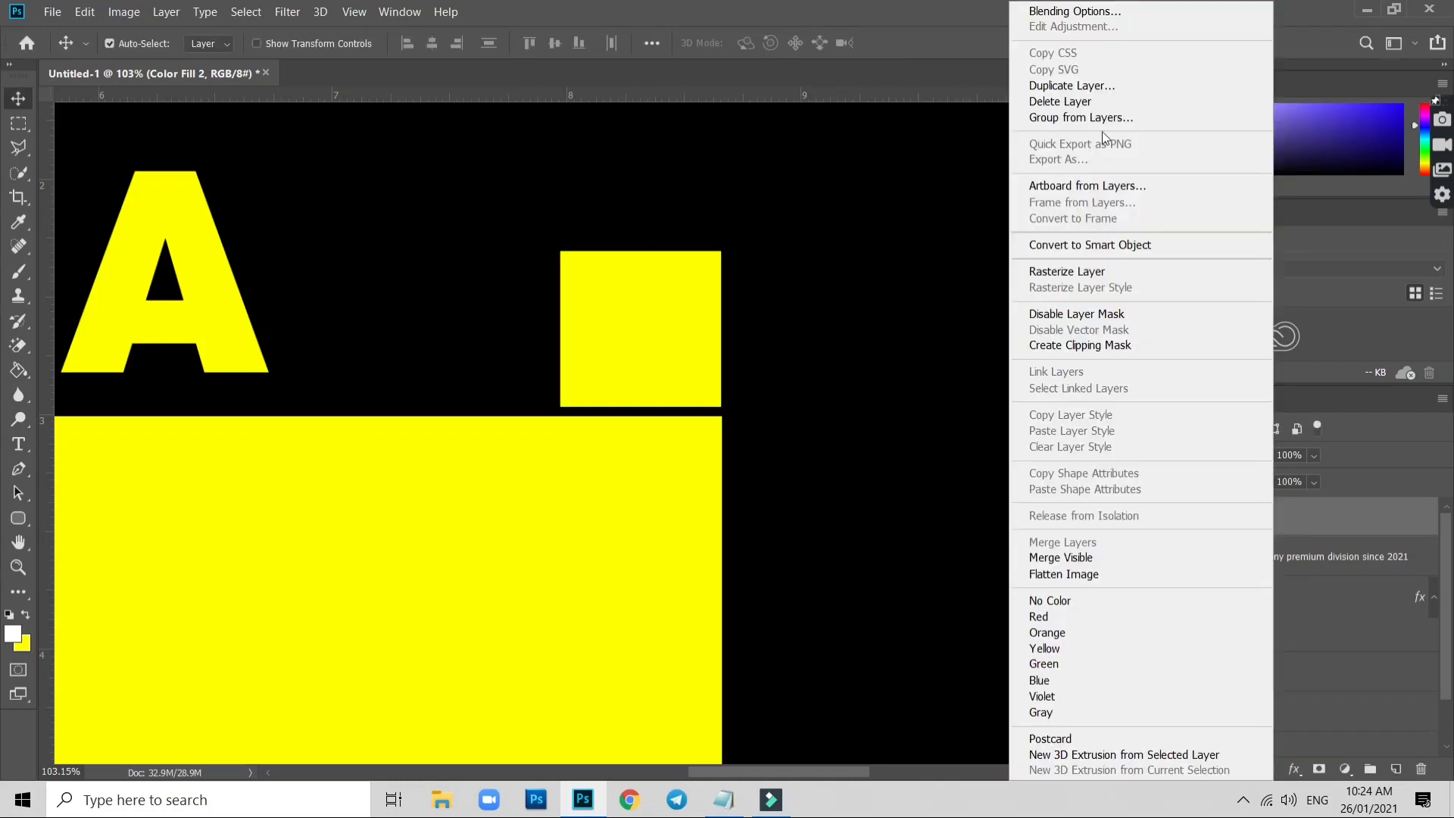
pyautogui.click(1111, 87)
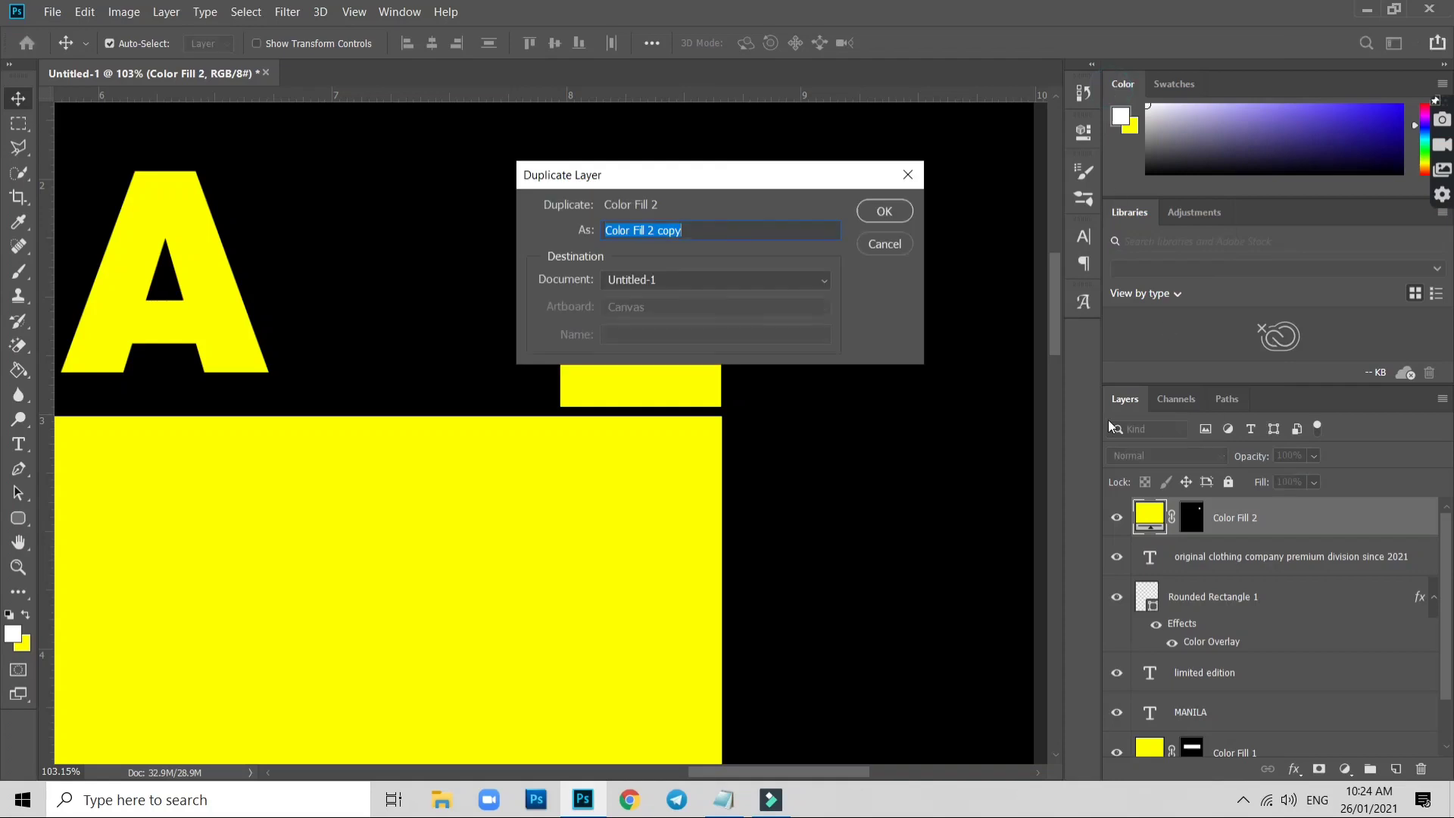
pyautogui.click(889, 216)
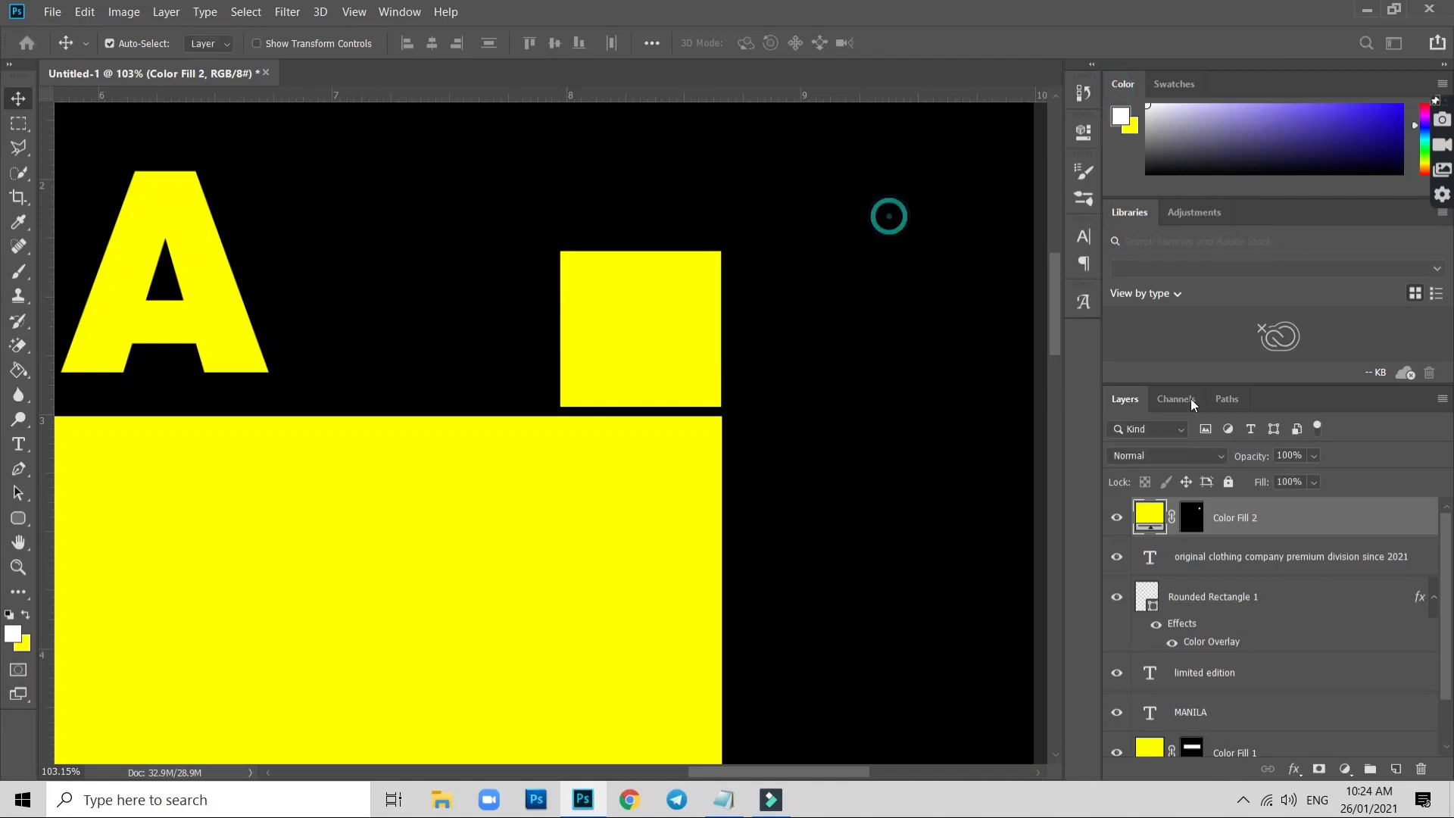
pyautogui.doubleClick(1152, 520)
pyautogui.click(783, 200)
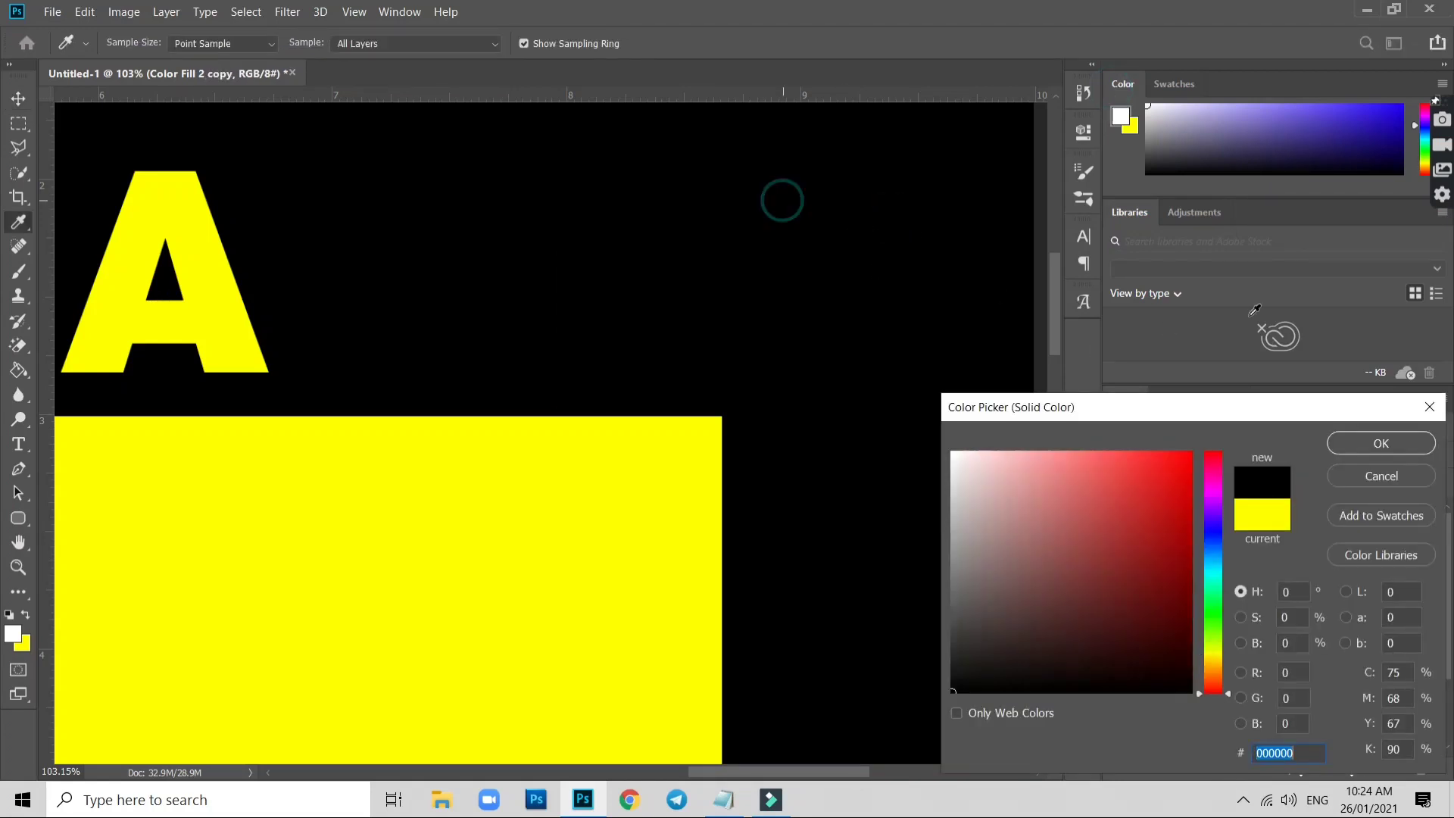
pyautogui.click(1382, 442)
# Offset the black copy slightly up-left to expose a corner of the yellow square
pyautogui.press('v')
pyautogui.moveTo(648, 336); pyautogui.dragTo(644, 324)
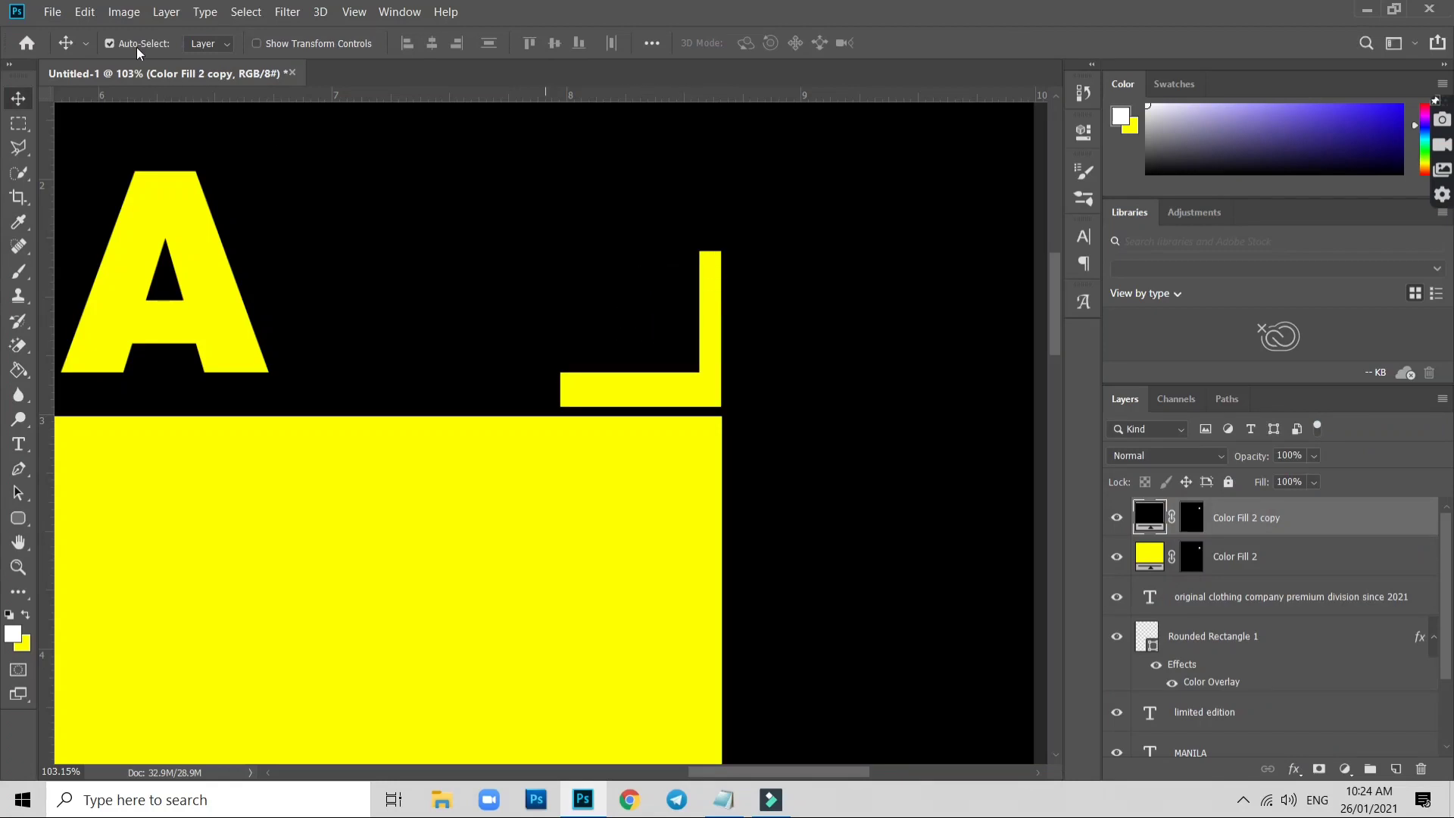
pyautogui.click(85, 12)
pyautogui.click(144, 403)
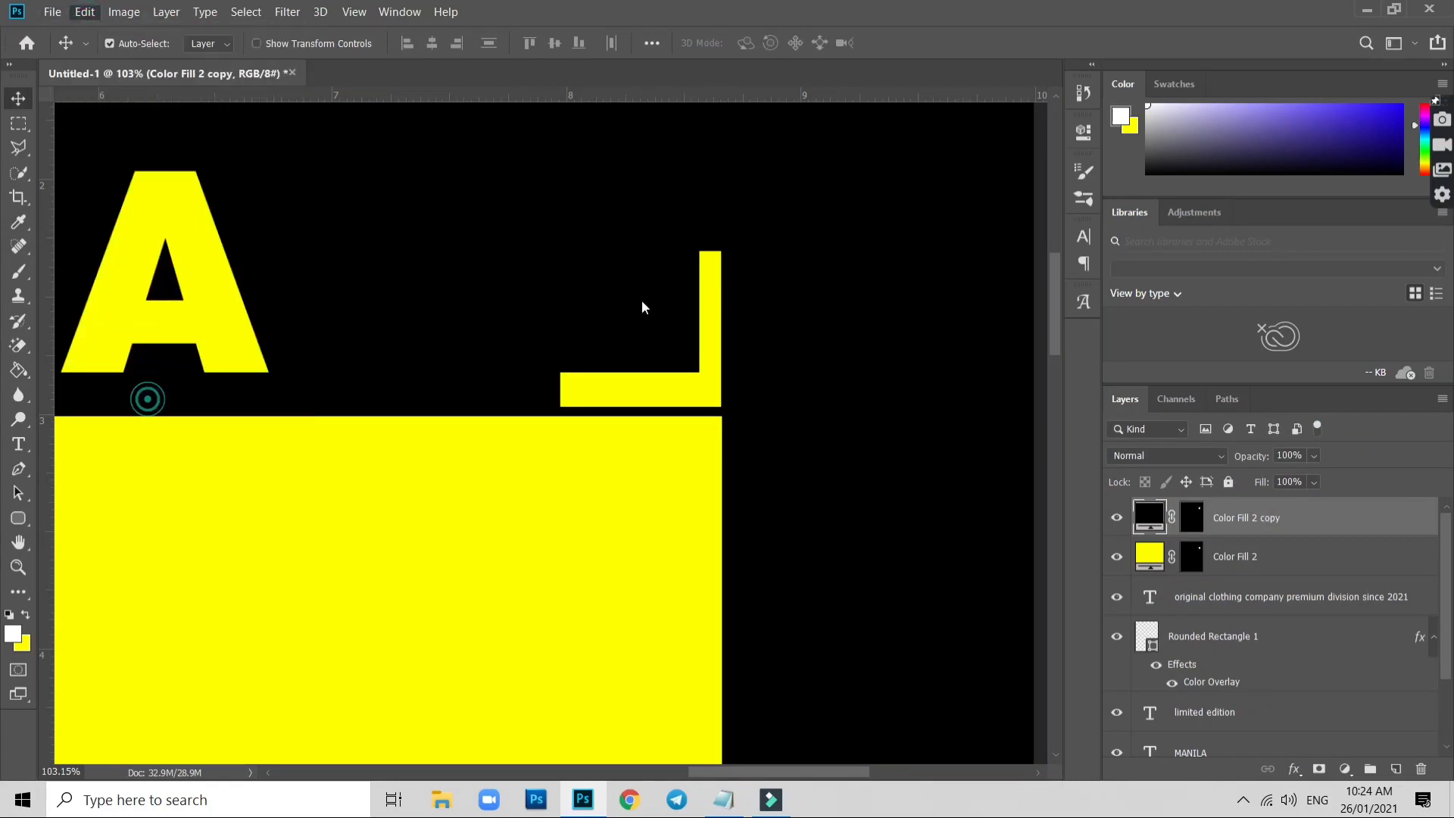
pyautogui.press('Return')
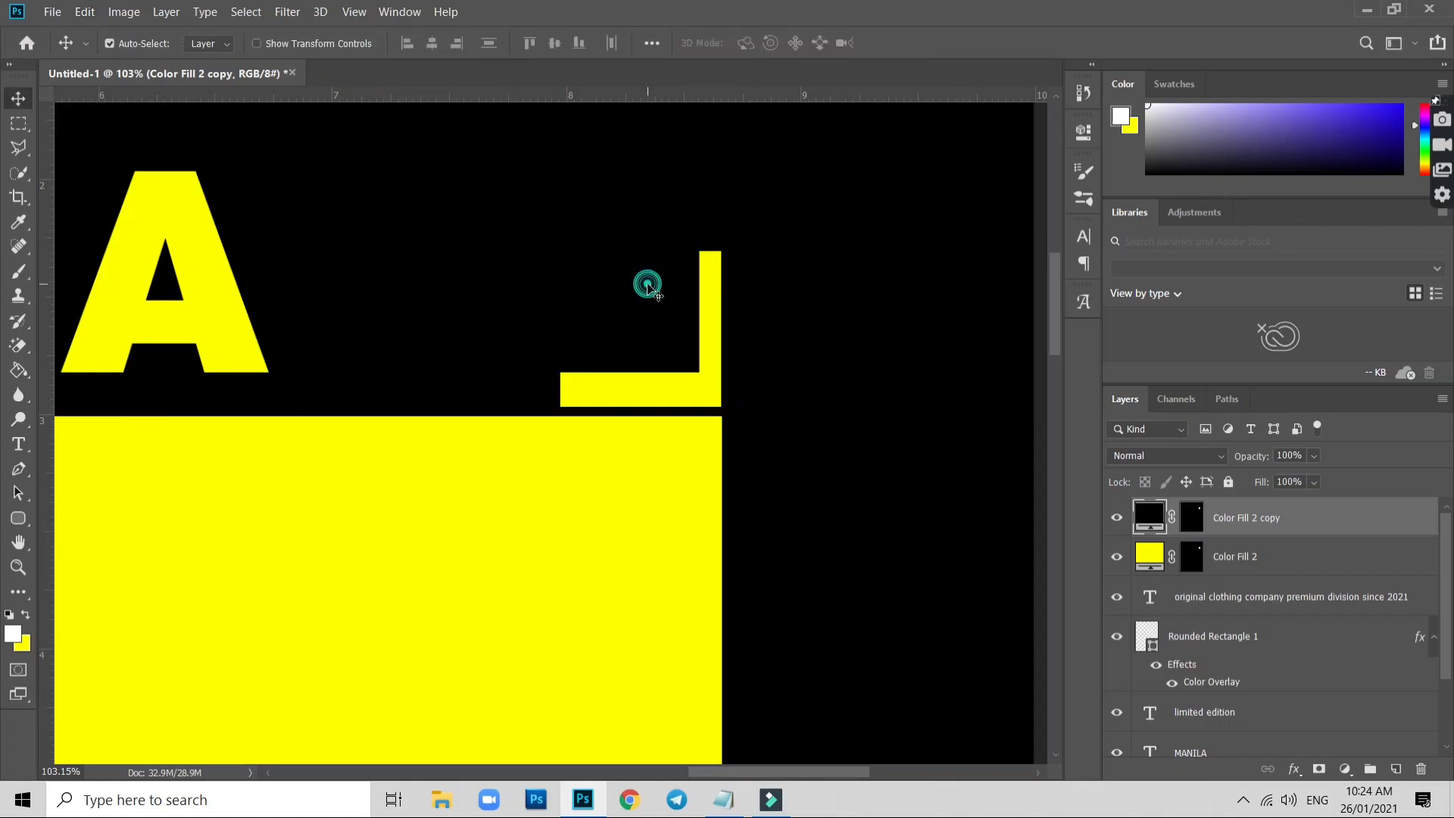
# Free Transform the black copy: rotate about -42.7° and enlarge to about 149%
pyautogui.click(85, 13)
pyautogui.click(144, 403)
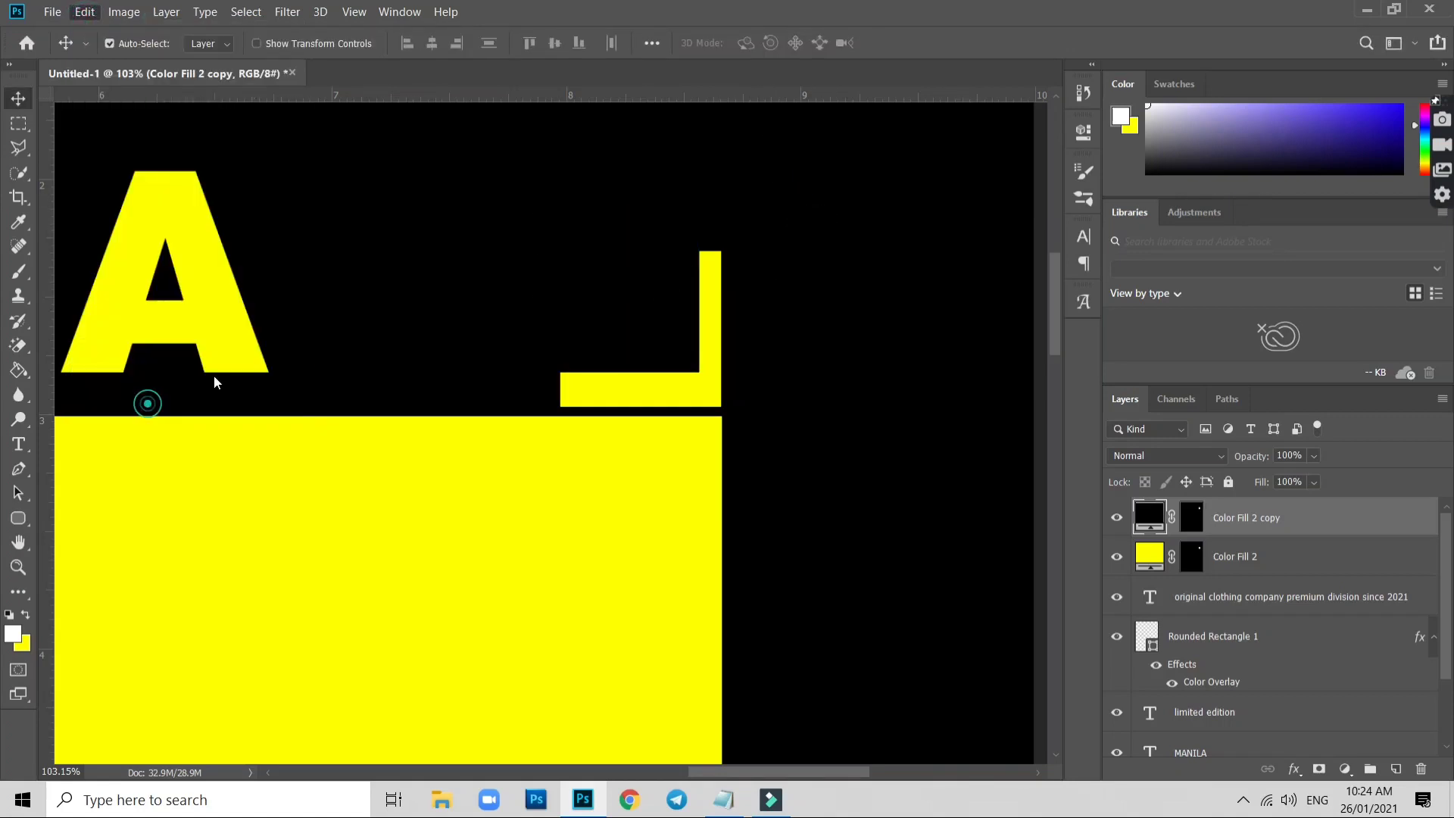
pyautogui.moveTo(733, 225)
pyautogui.mouseDown()
pyautogui.moveTo(674, 148)
pyautogui.moveTo(637, 140)
pyautogui.mouseUp()
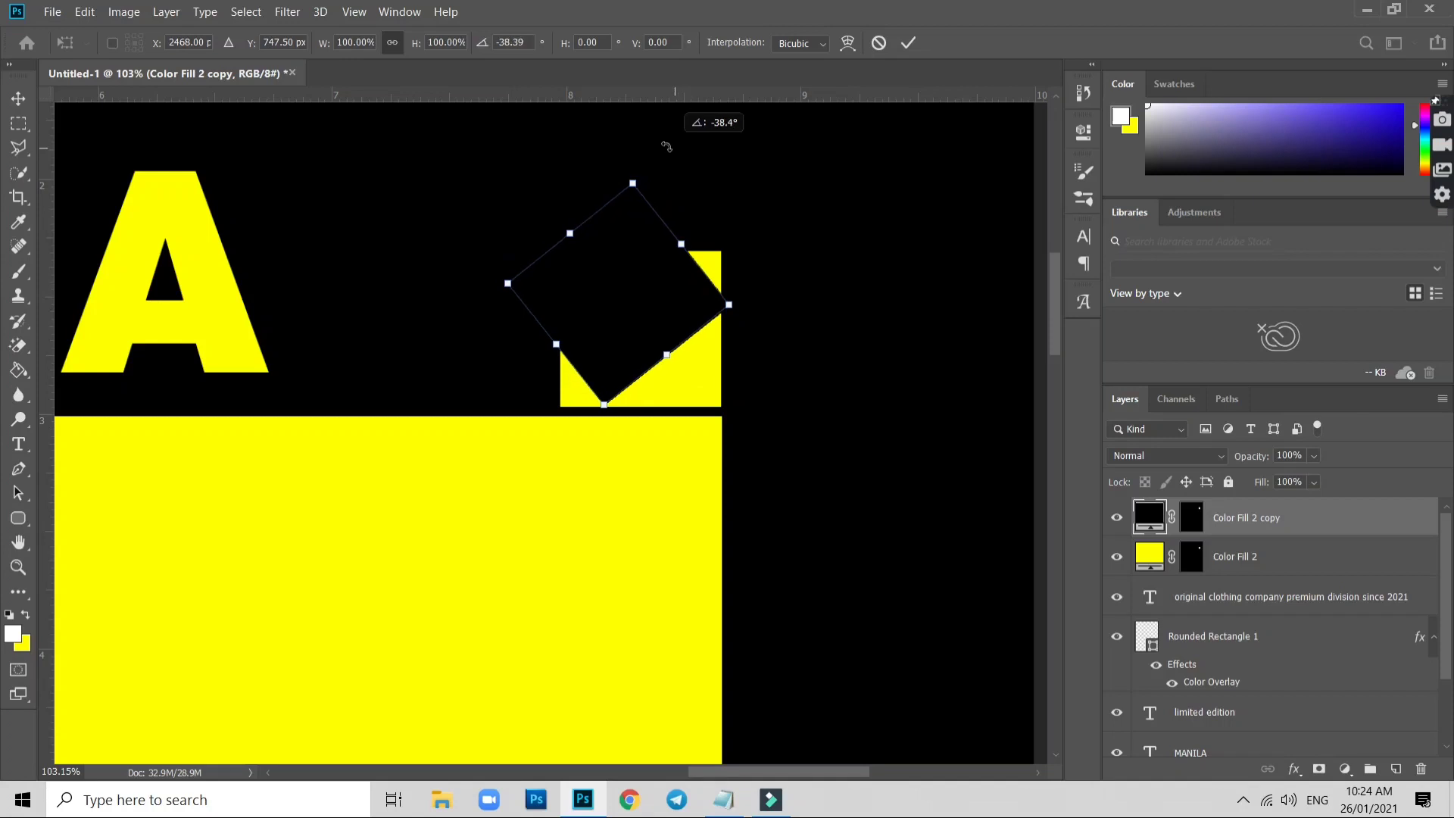
pyautogui.moveTo(681, 231)
pyautogui.mouseDown()
pyautogui.moveTo(719, 259)
pyautogui.moveTo(655, 242)
pyautogui.mouseUp()
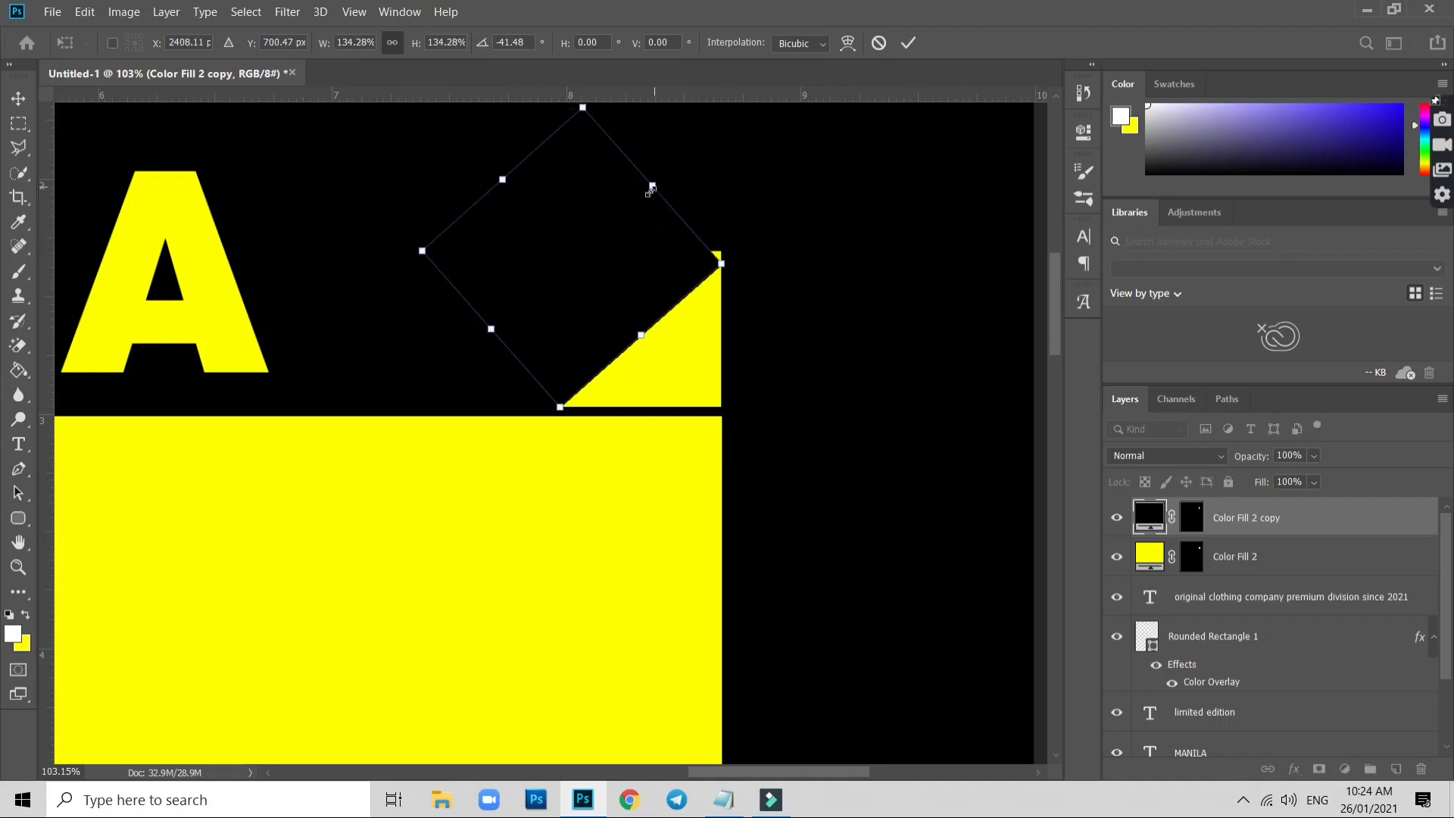
pyautogui.moveTo(652, 179); pyautogui.dragTo(669, 169)
pyautogui.moveTo(697, 237); pyautogui.dragTo(681, 229)
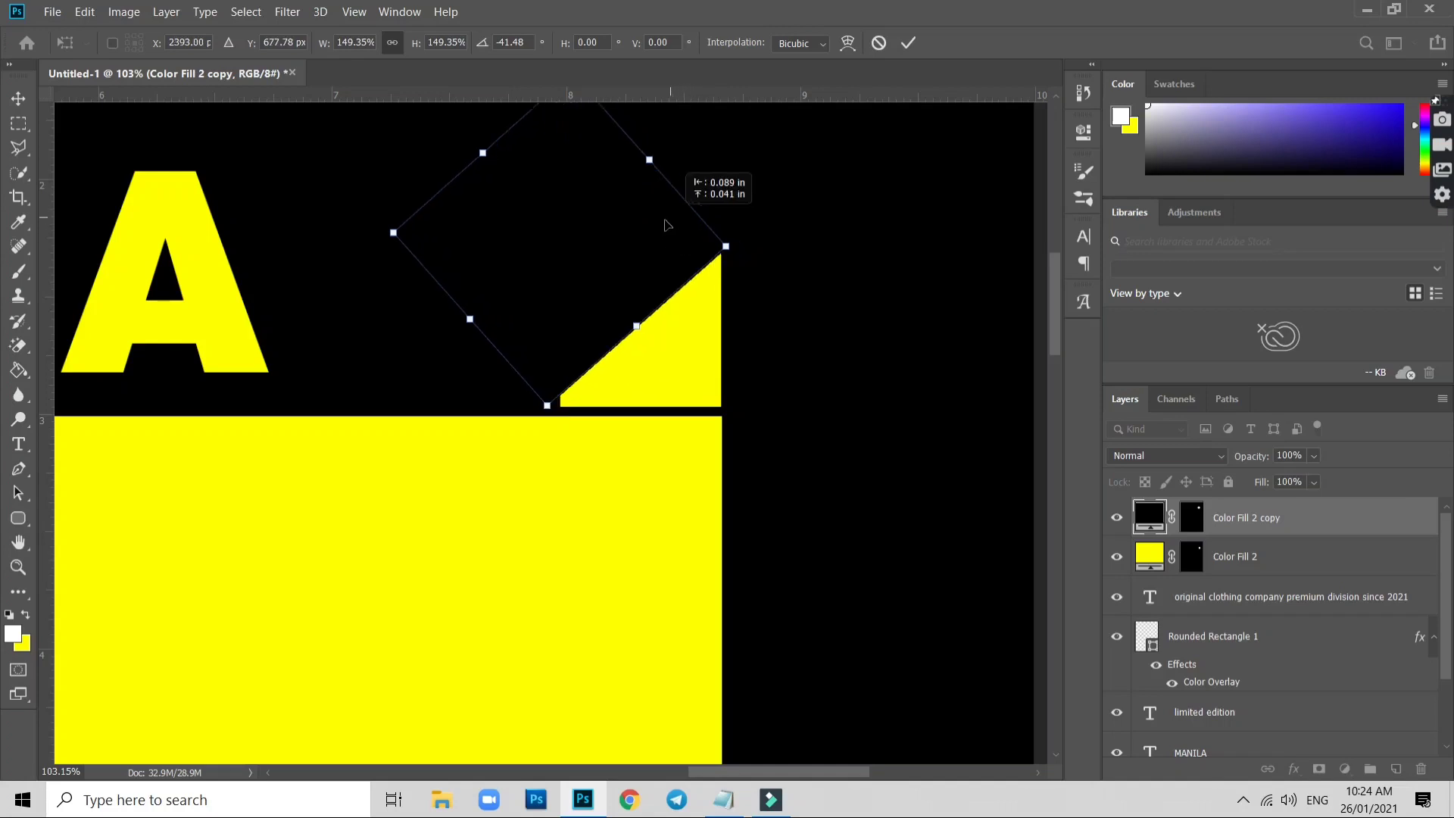
pyautogui.moveTo(781, 203); pyautogui.dragTo(778, 201)
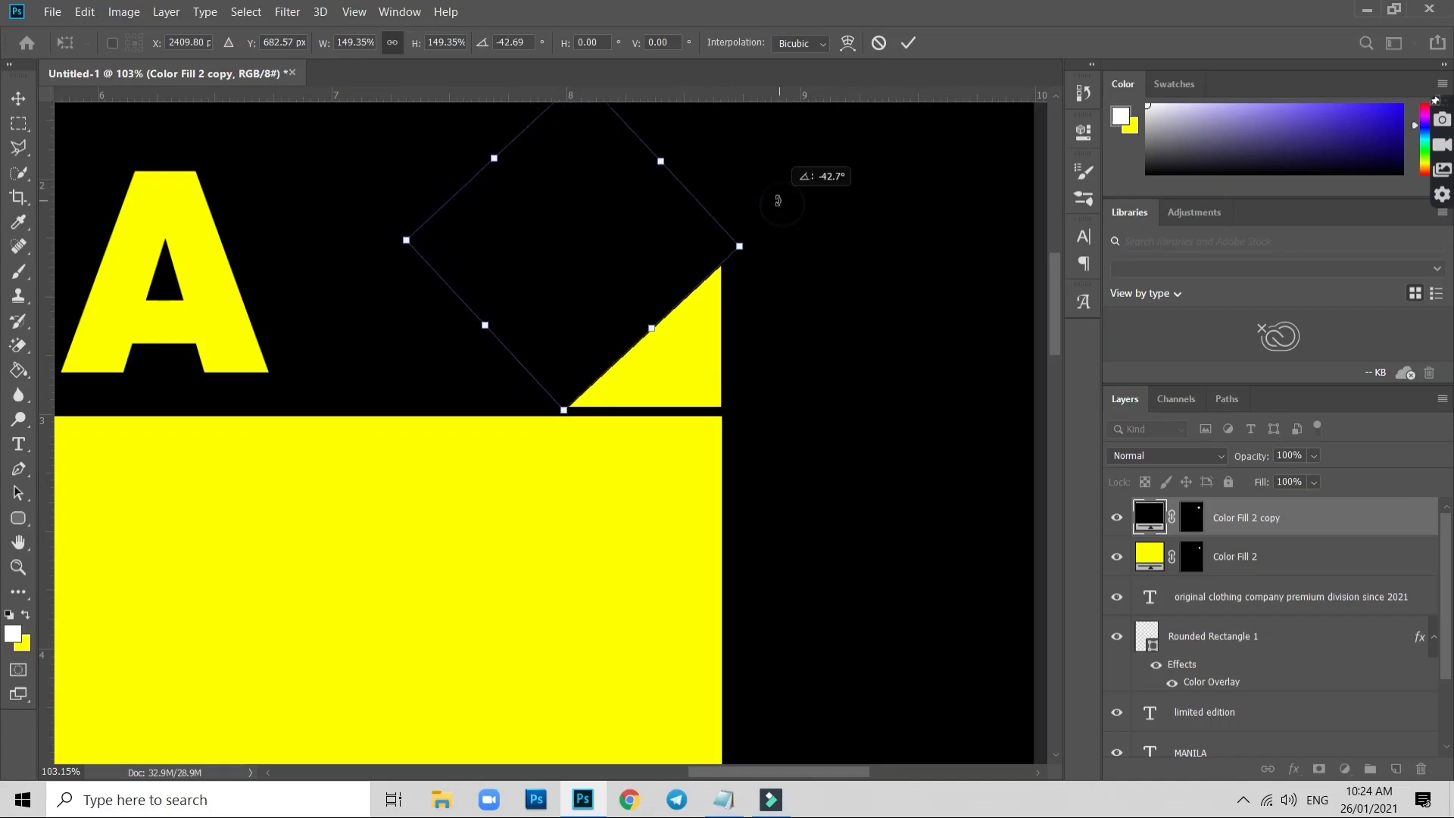
pyautogui.press('Return')
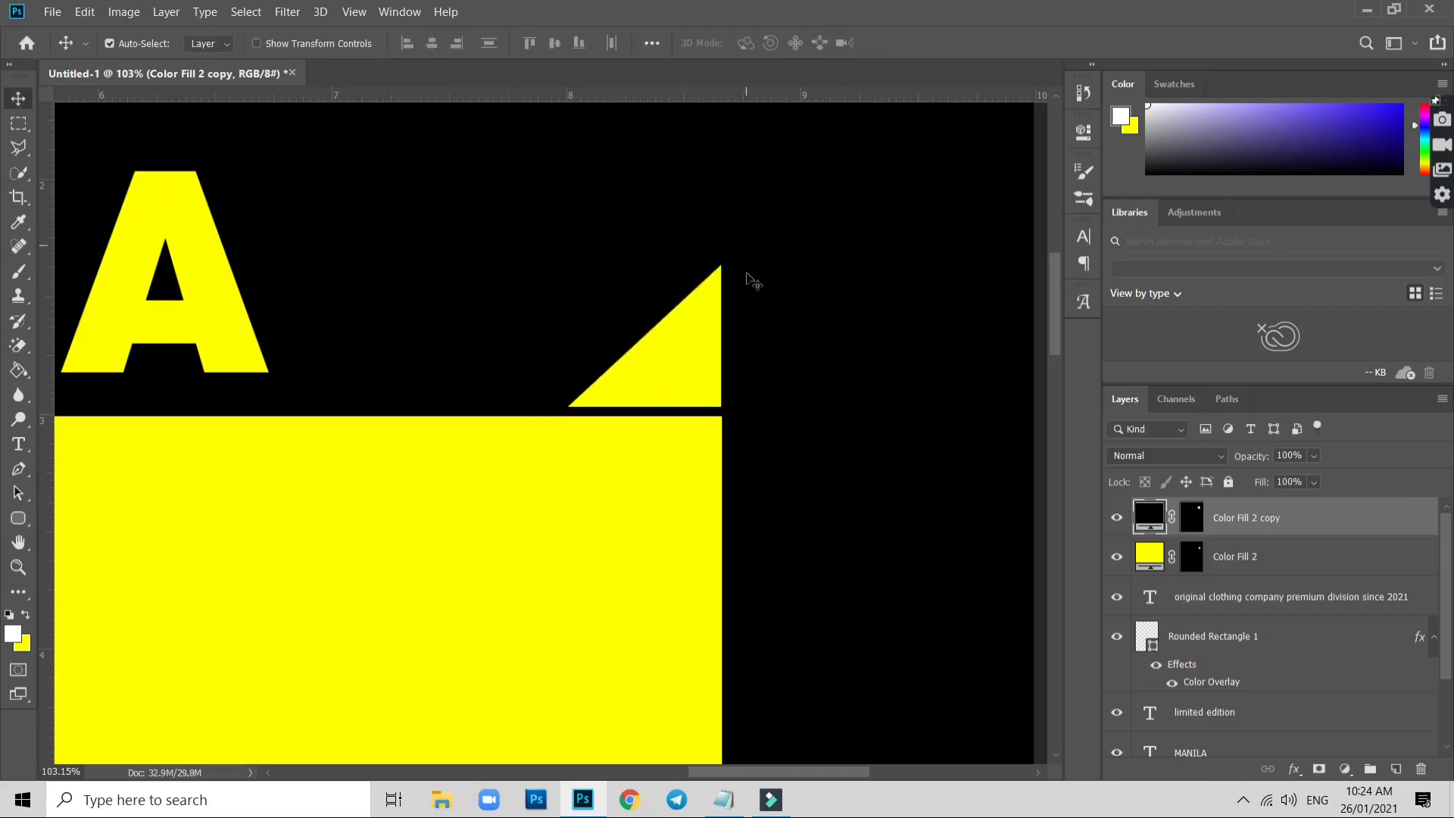
pyautogui.scroll(-2, 752, 279)
# Convert the yellow square and its black copy into one smart object
pyautogui.keyDown('shift'); pyautogui.click(1279, 561); pyautogui.keyUp('shift')
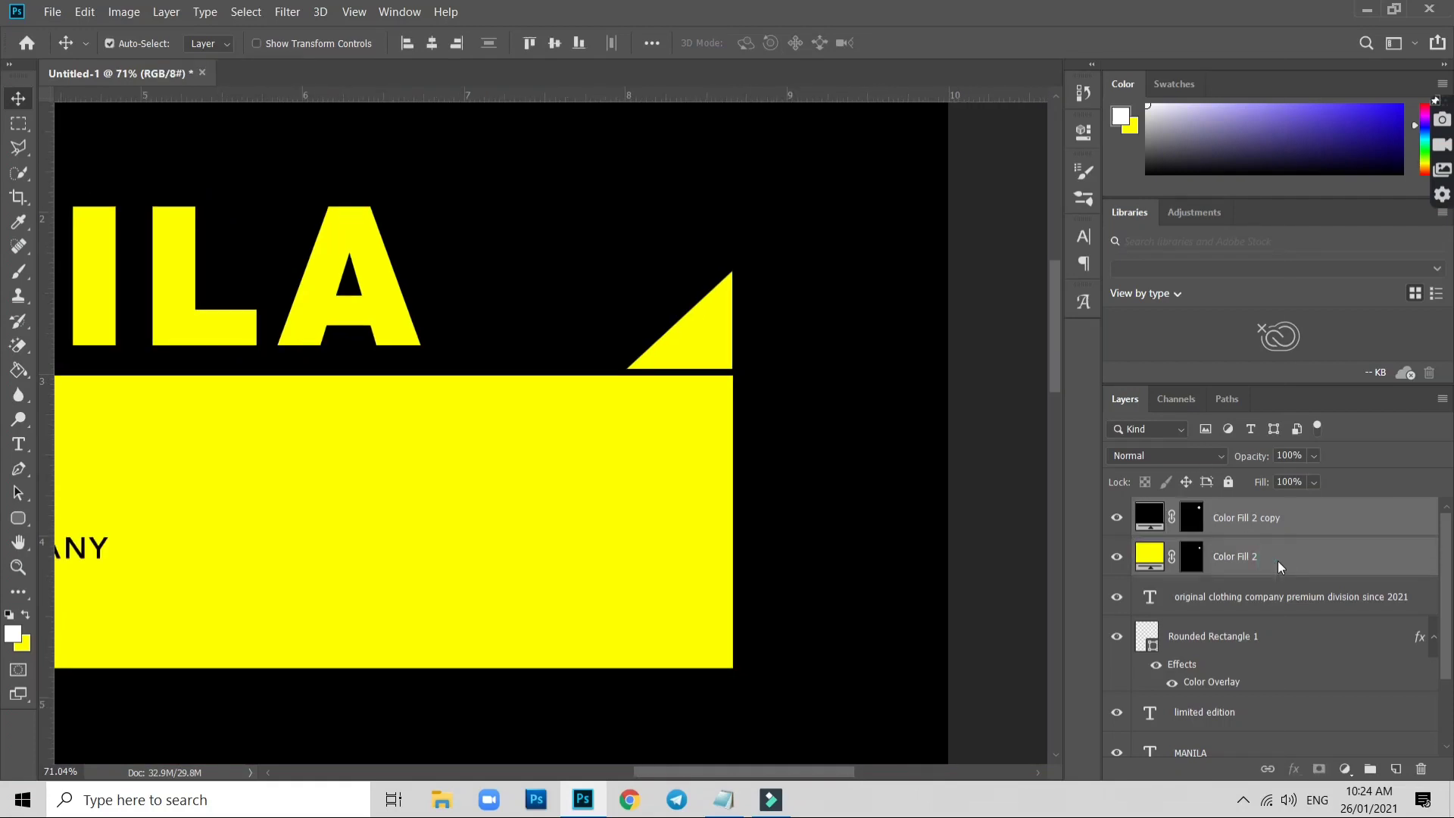
pyautogui.rightClick(1279, 560)
pyautogui.click(1126, 244)
pyautogui.scroll(-5, 857, 368)
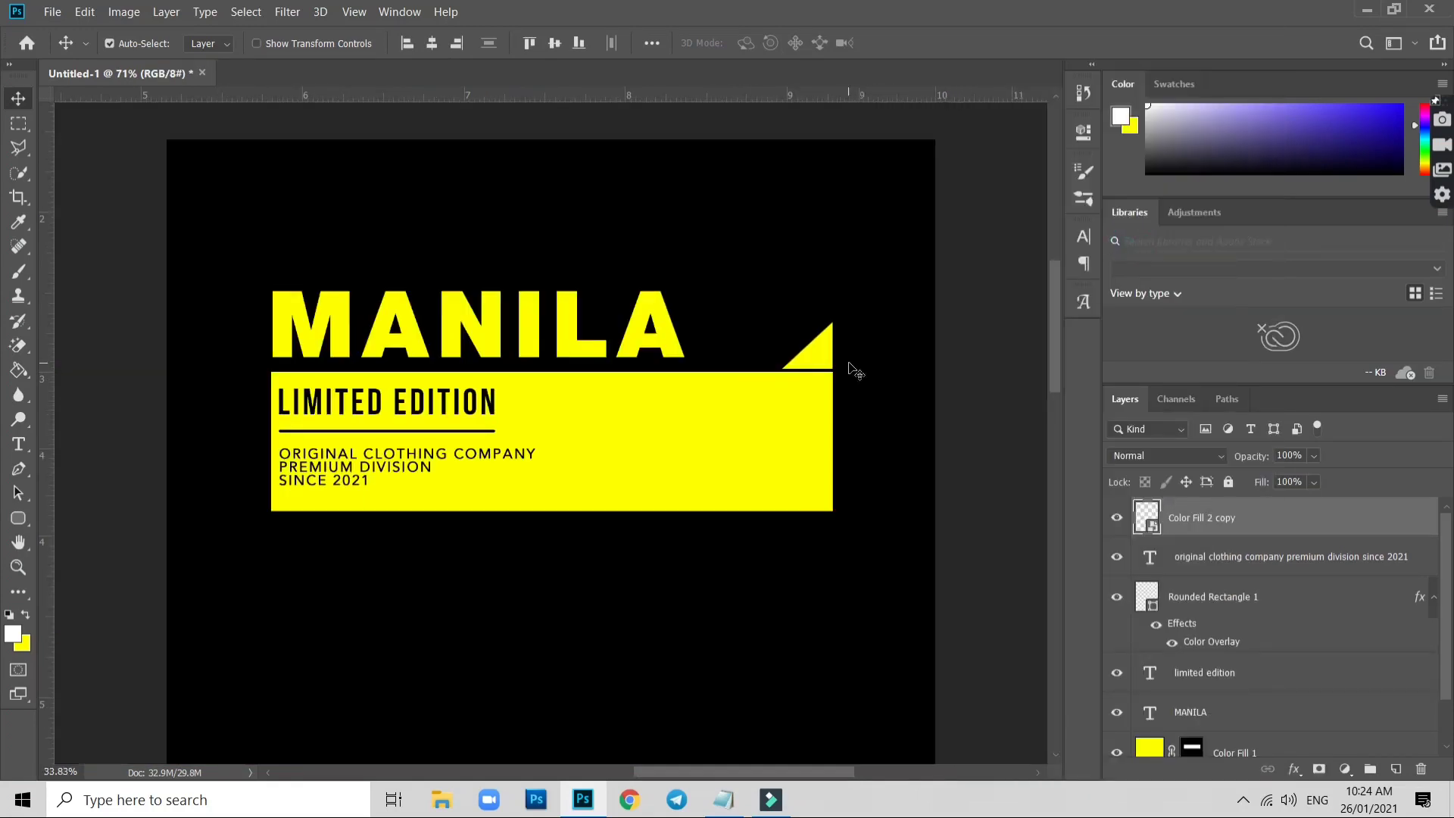
pyautogui.scroll(2, 850, 365)
pyautogui.click(838, 343)
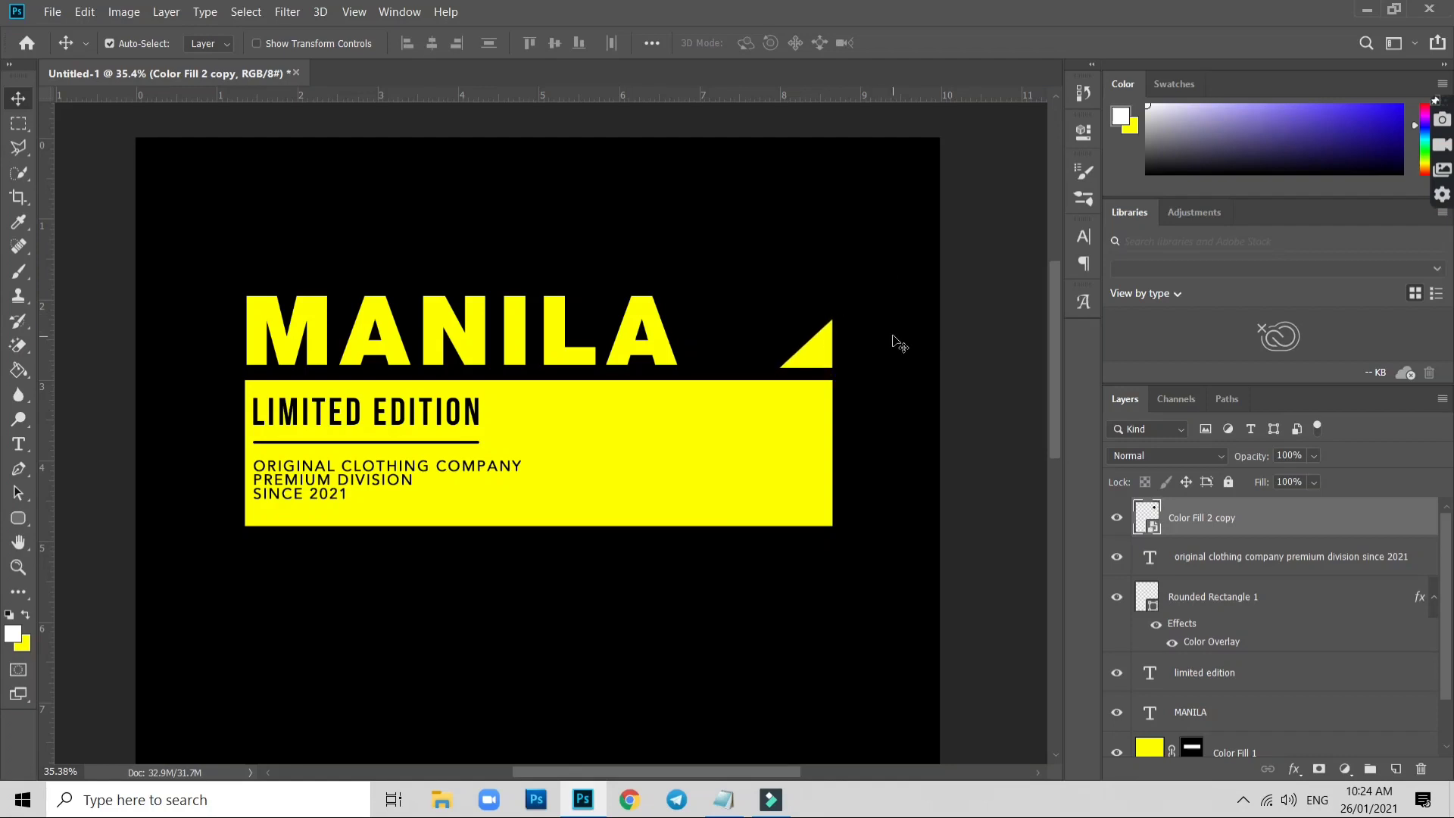
# Select all MANILA artwork layers and move the block slightly up the poster
pyautogui.click(659, 354)
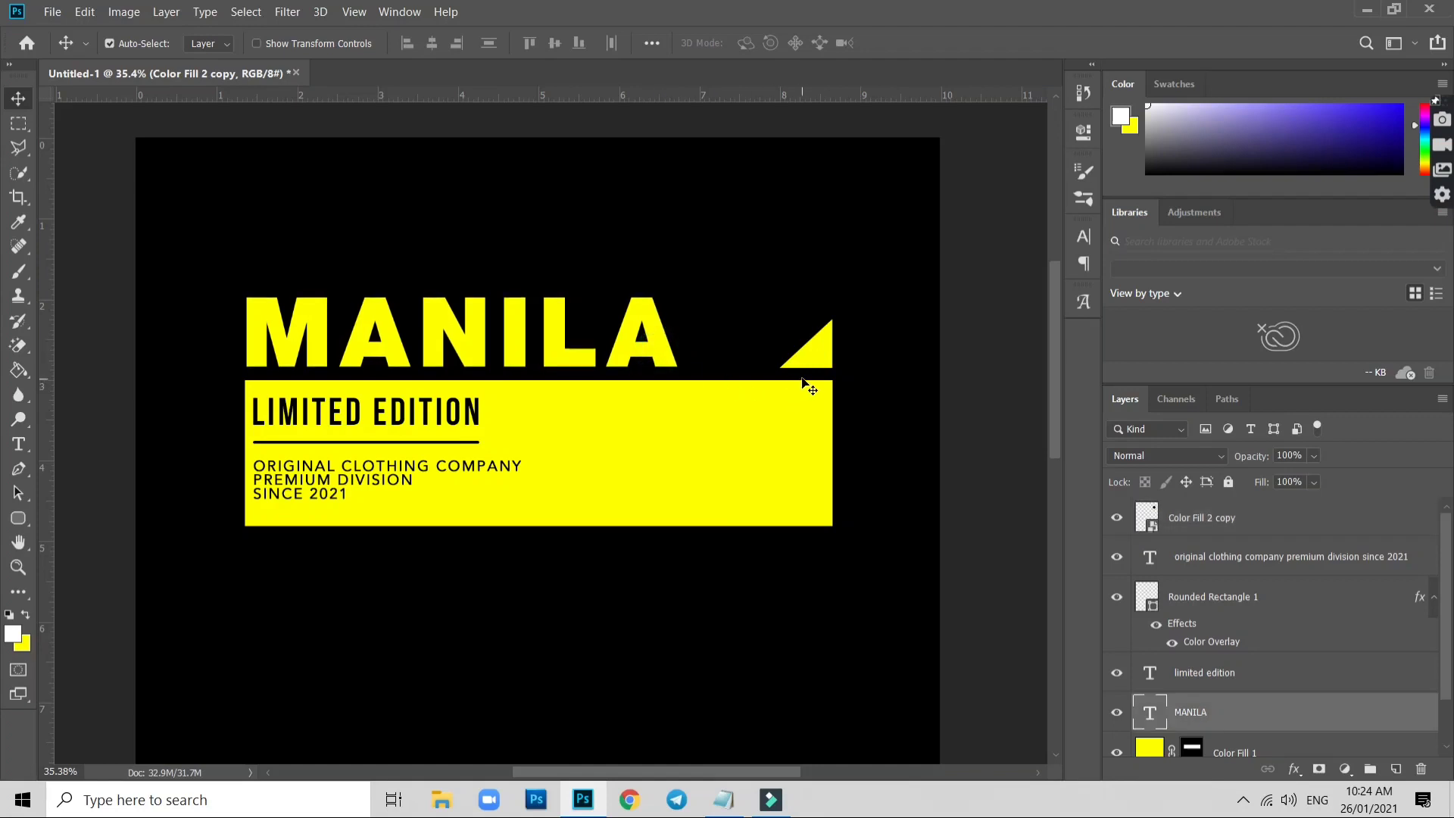
pyautogui.scroll(-2, 831, 415)
pyautogui.scroll(1, 644, 395)
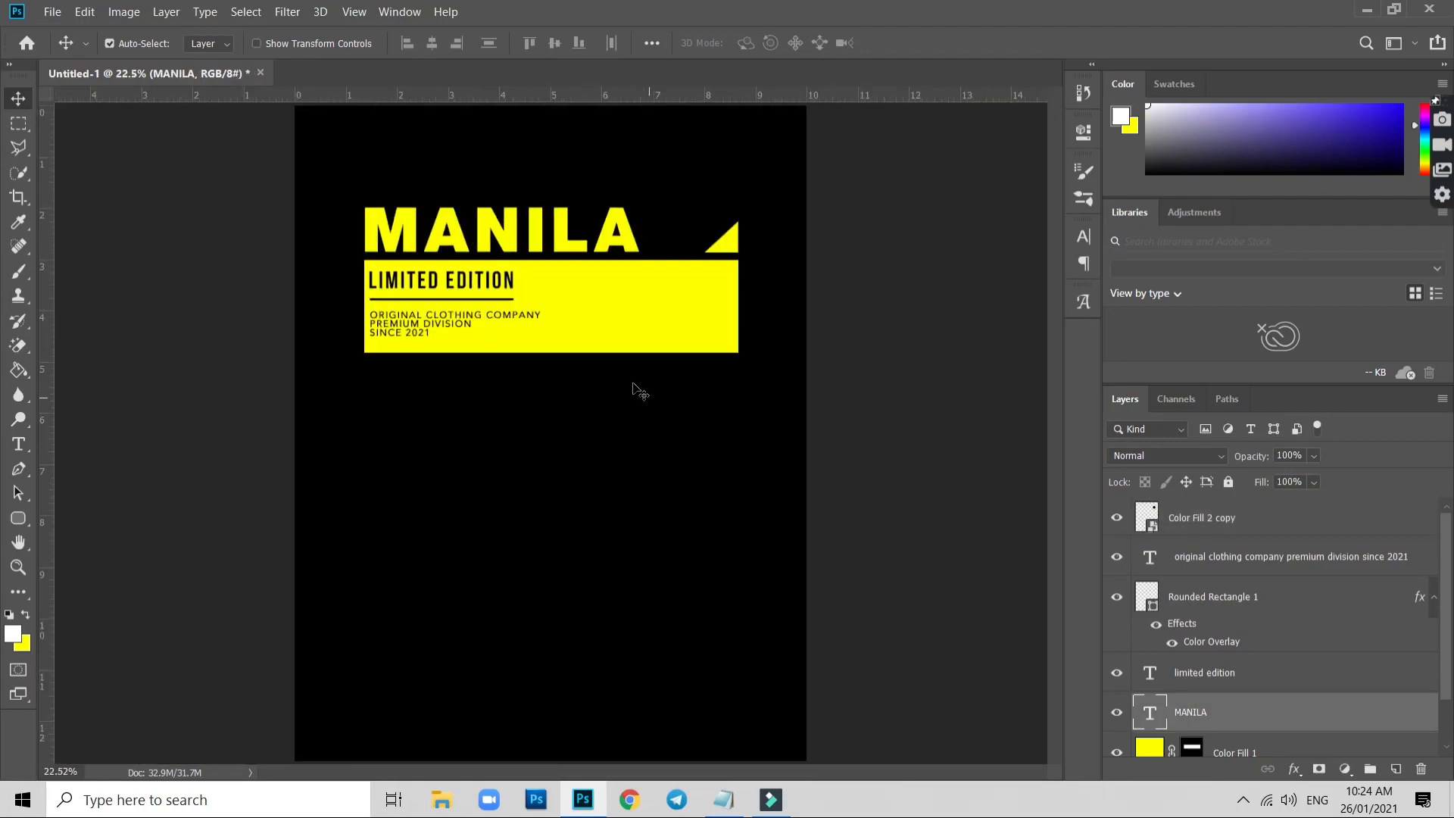
pyautogui.scroll(-1, 686, 491)
pyautogui.scroll(-1, 682, 487)
pyautogui.scroll(2, 686, 390)
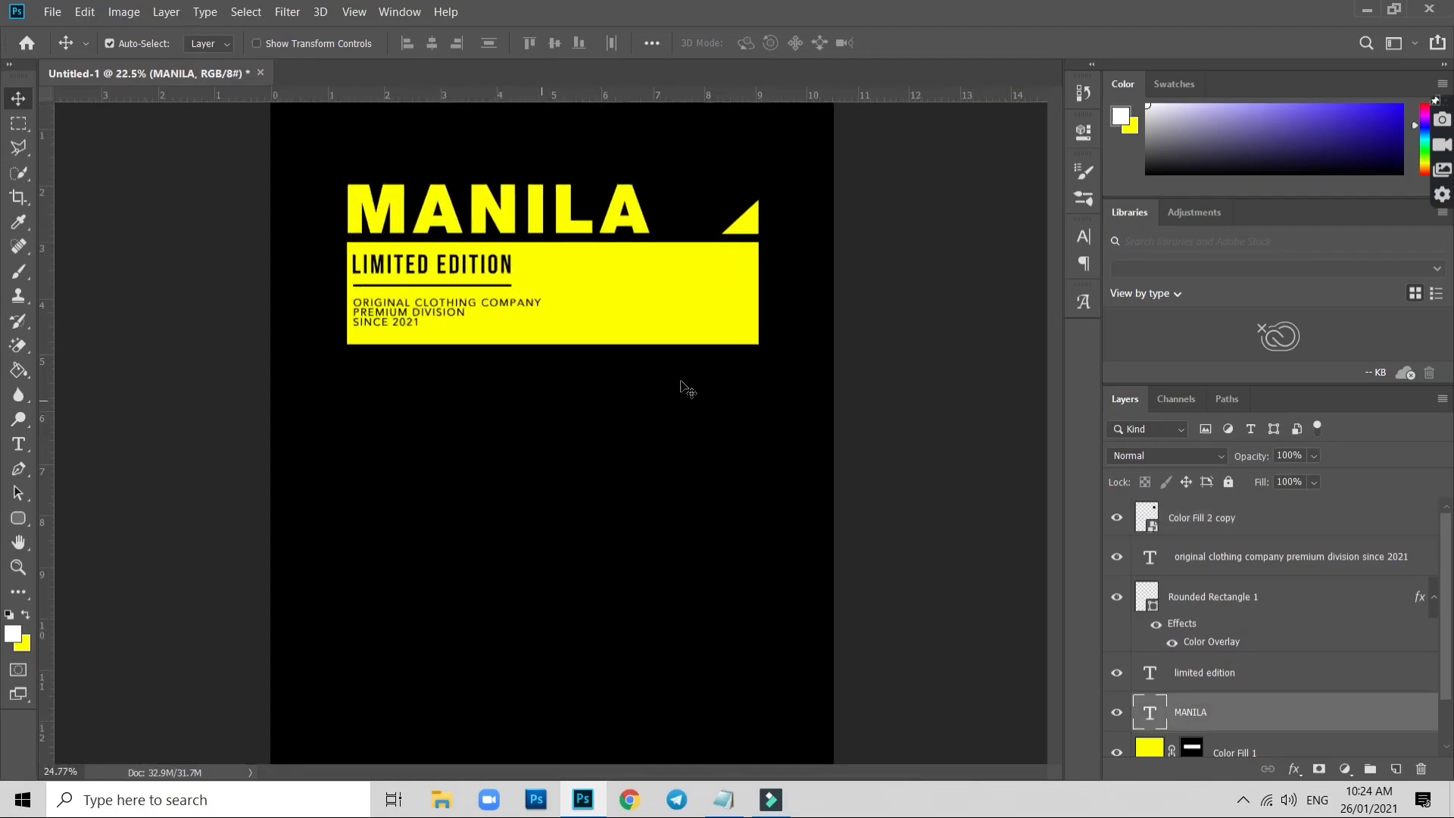
pyautogui.scroll(-2, 685, 390)
pyautogui.moveTo(710, 409); pyautogui.dragTo(318, 223)
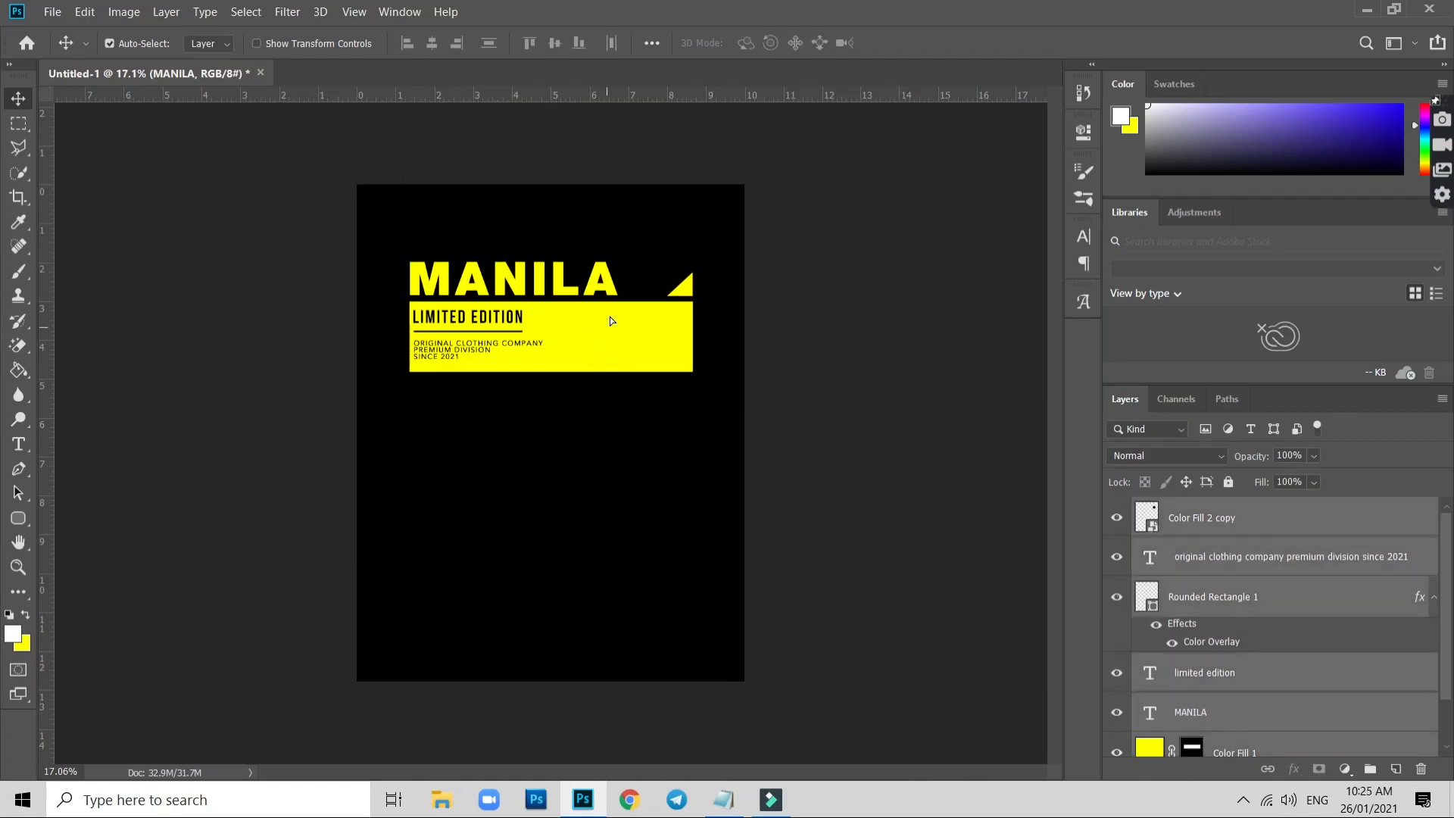
pyautogui.moveTo(610, 348); pyautogui.dragTo(612, 316)
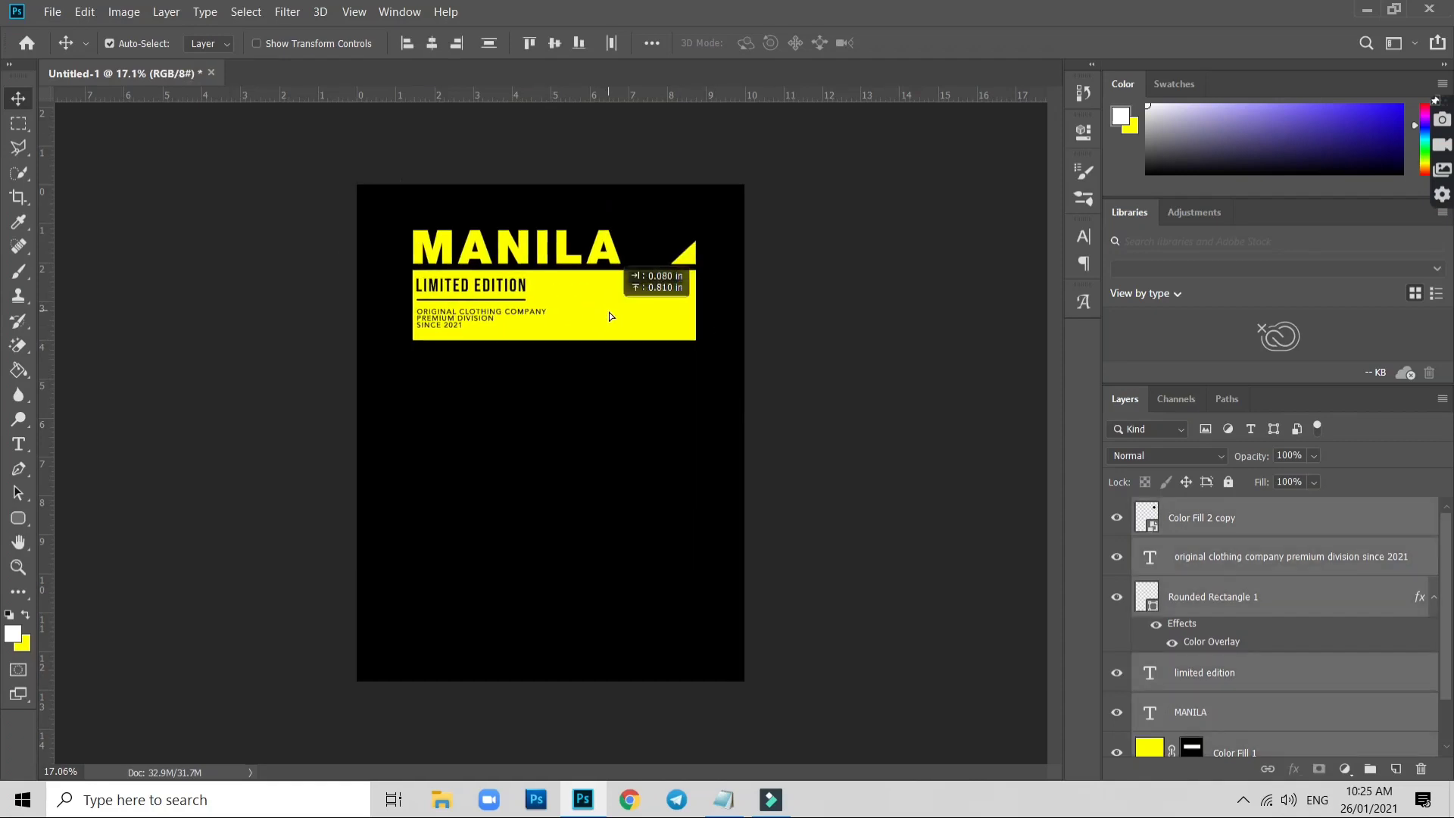
pyautogui.click(613, 422)
pyautogui.scroll(1, 591, 415)
pyautogui.scroll(2, 599, 422)
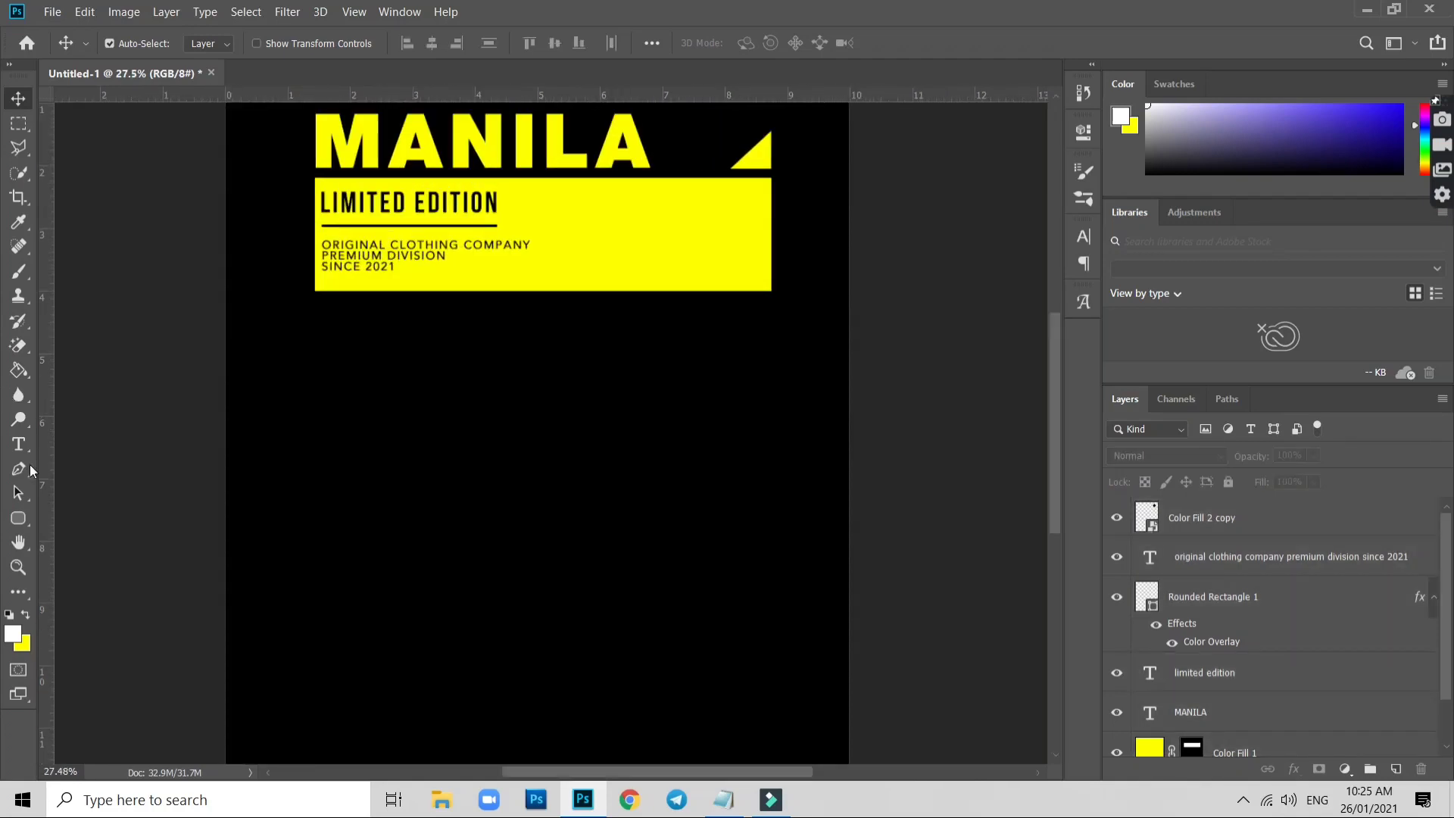
# Marquee-select a wide rectangular band just below the yellow box
pyautogui.click(21, 123)
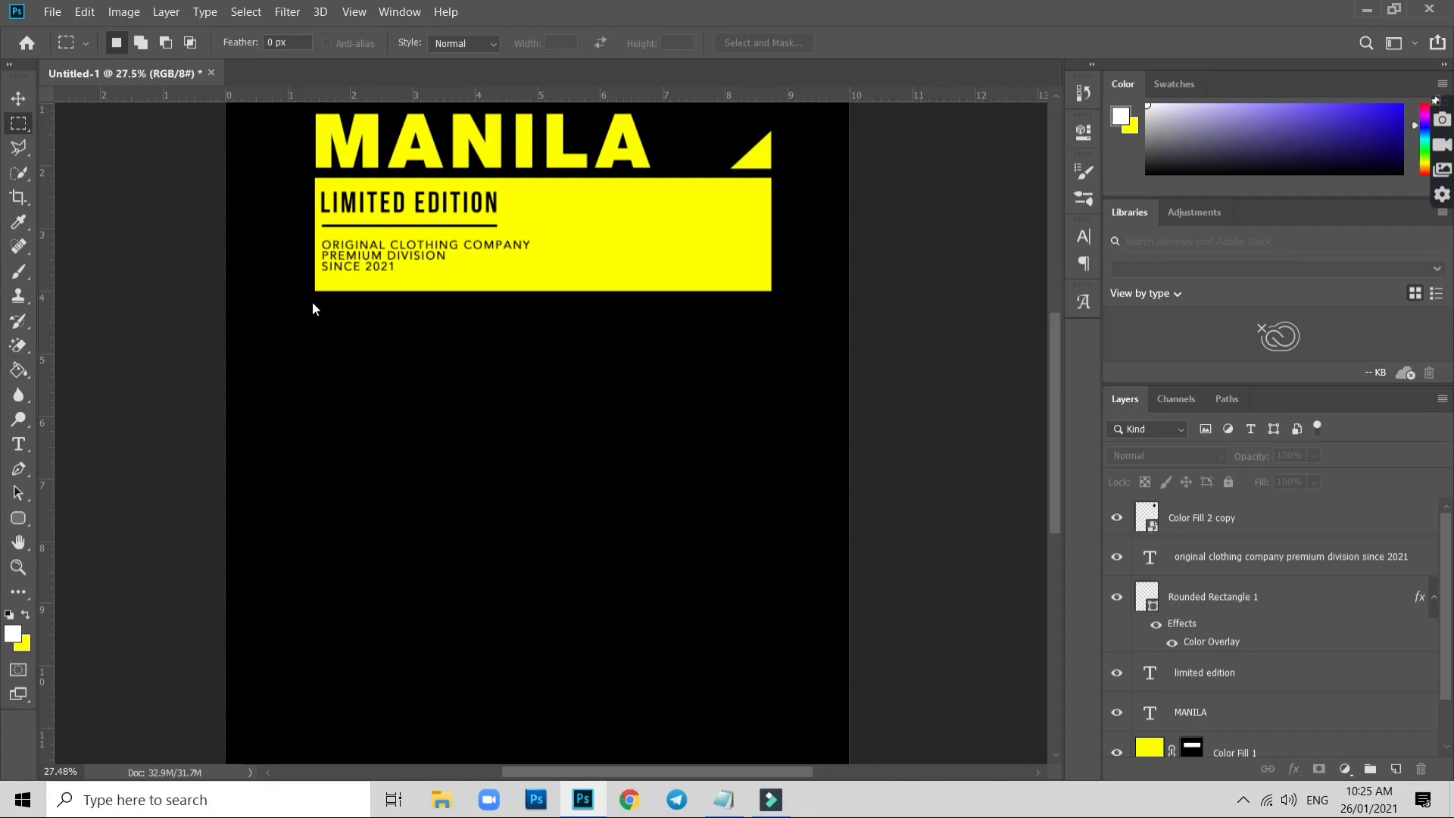
pyautogui.click(1280, 522)
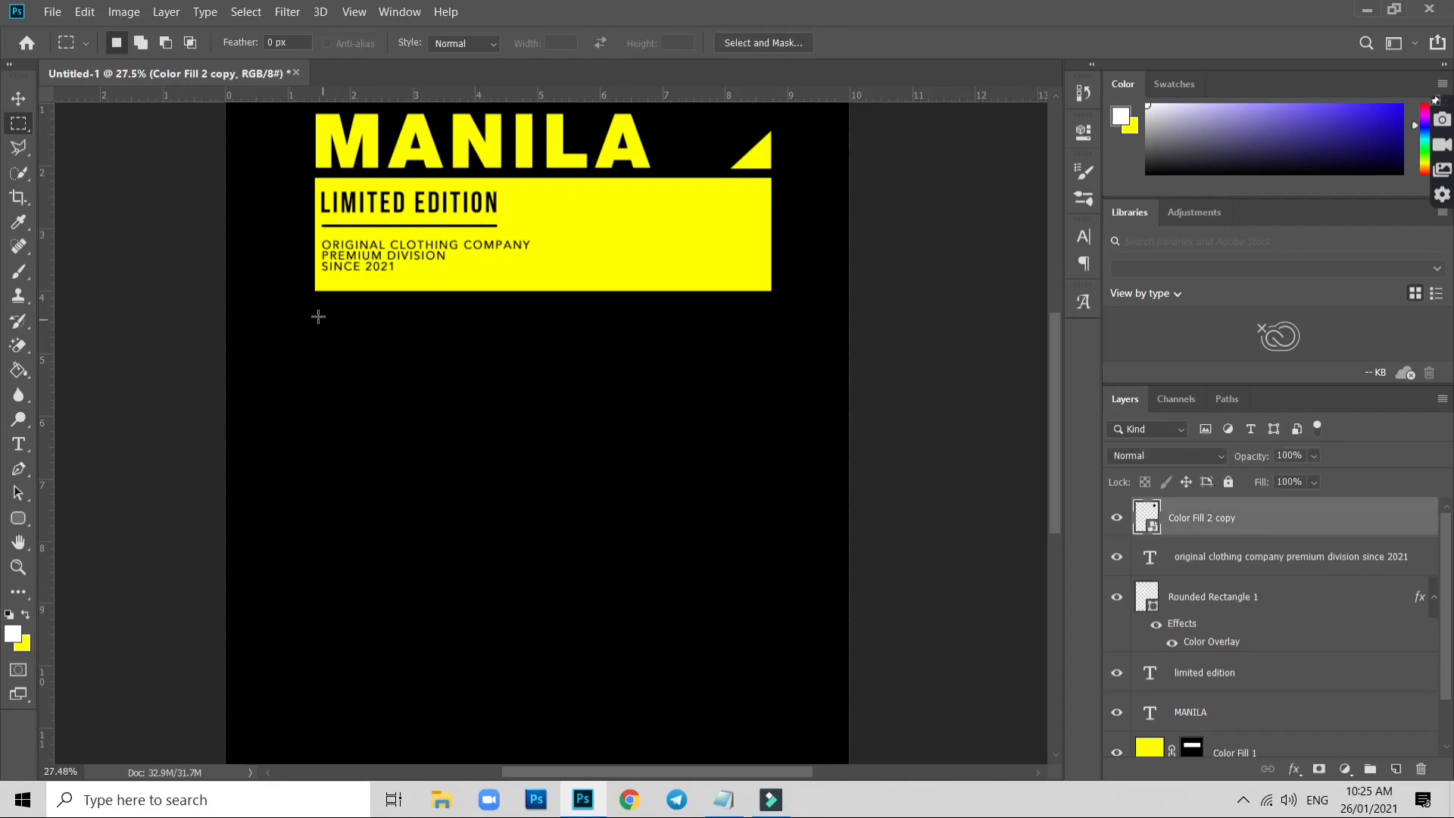
pyautogui.moveTo(316, 311); pyautogui.dragTo(775, 403)
pyautogui.click(1319, 769)
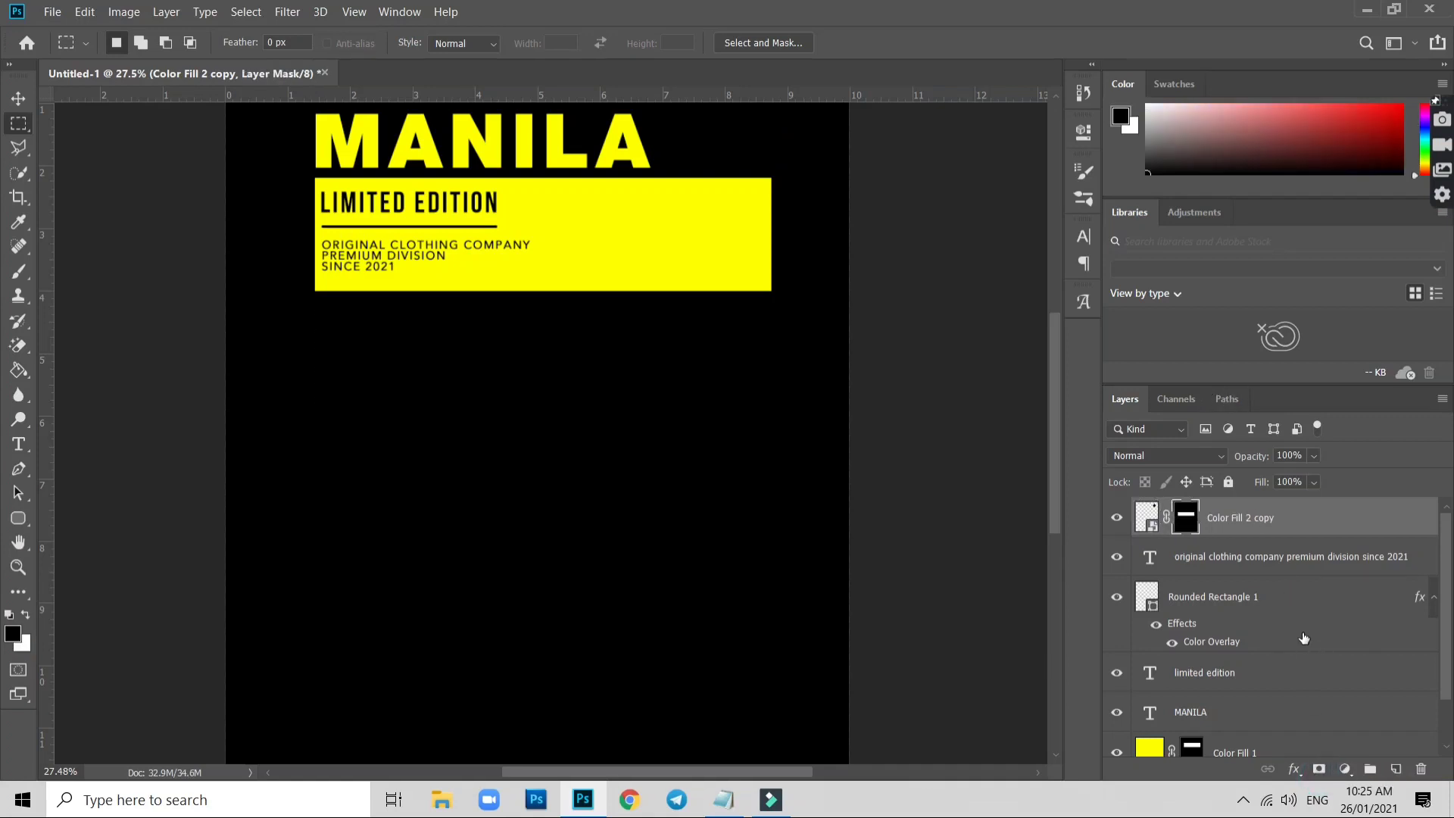
pyautogui.hotkey('ctrl', 'z')
# Fill the band with a white Solid Color layer, nudged up two and left one
pyautogui.click(1346, 769)
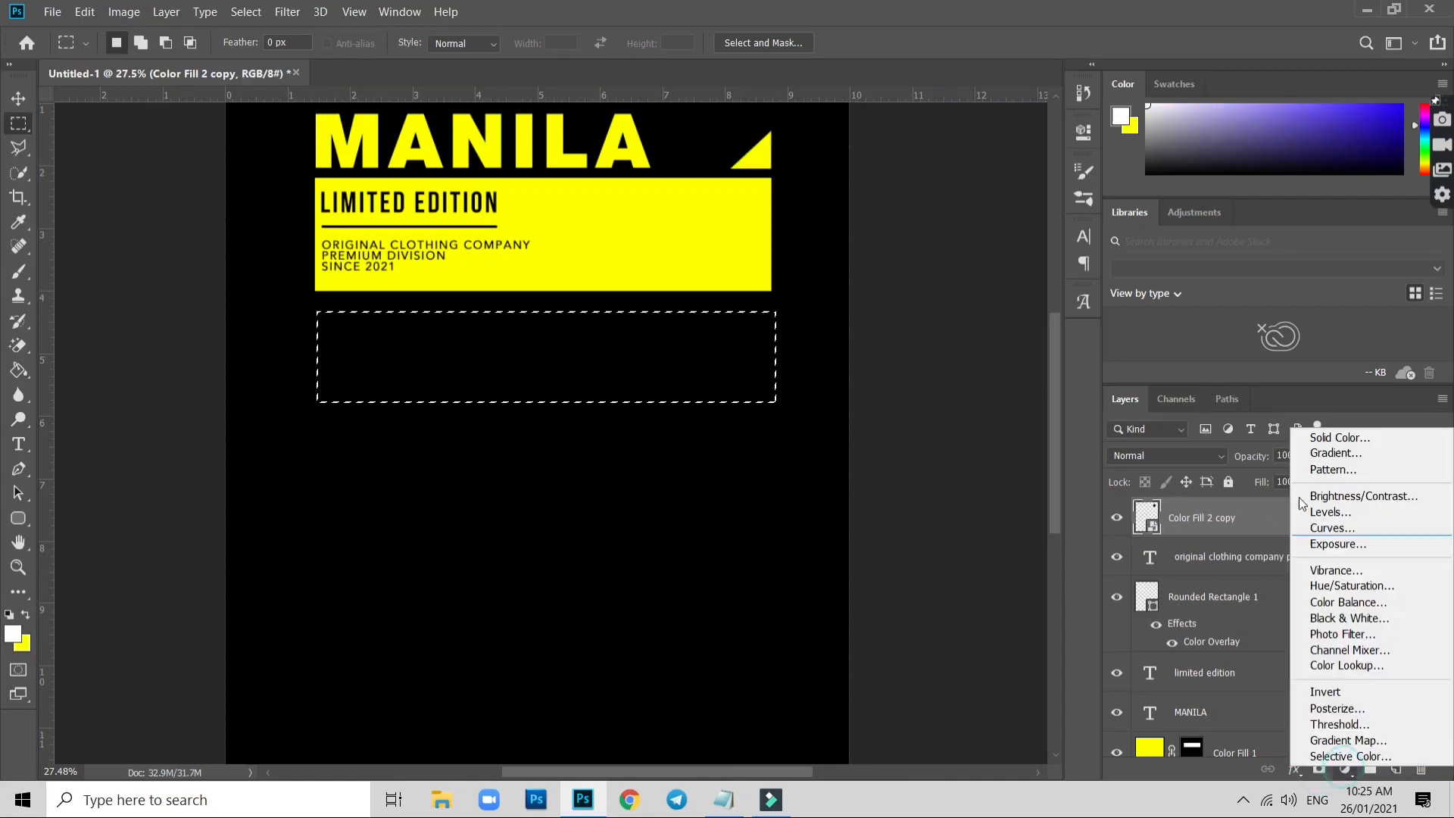
pyautogui.click(1316, 437)
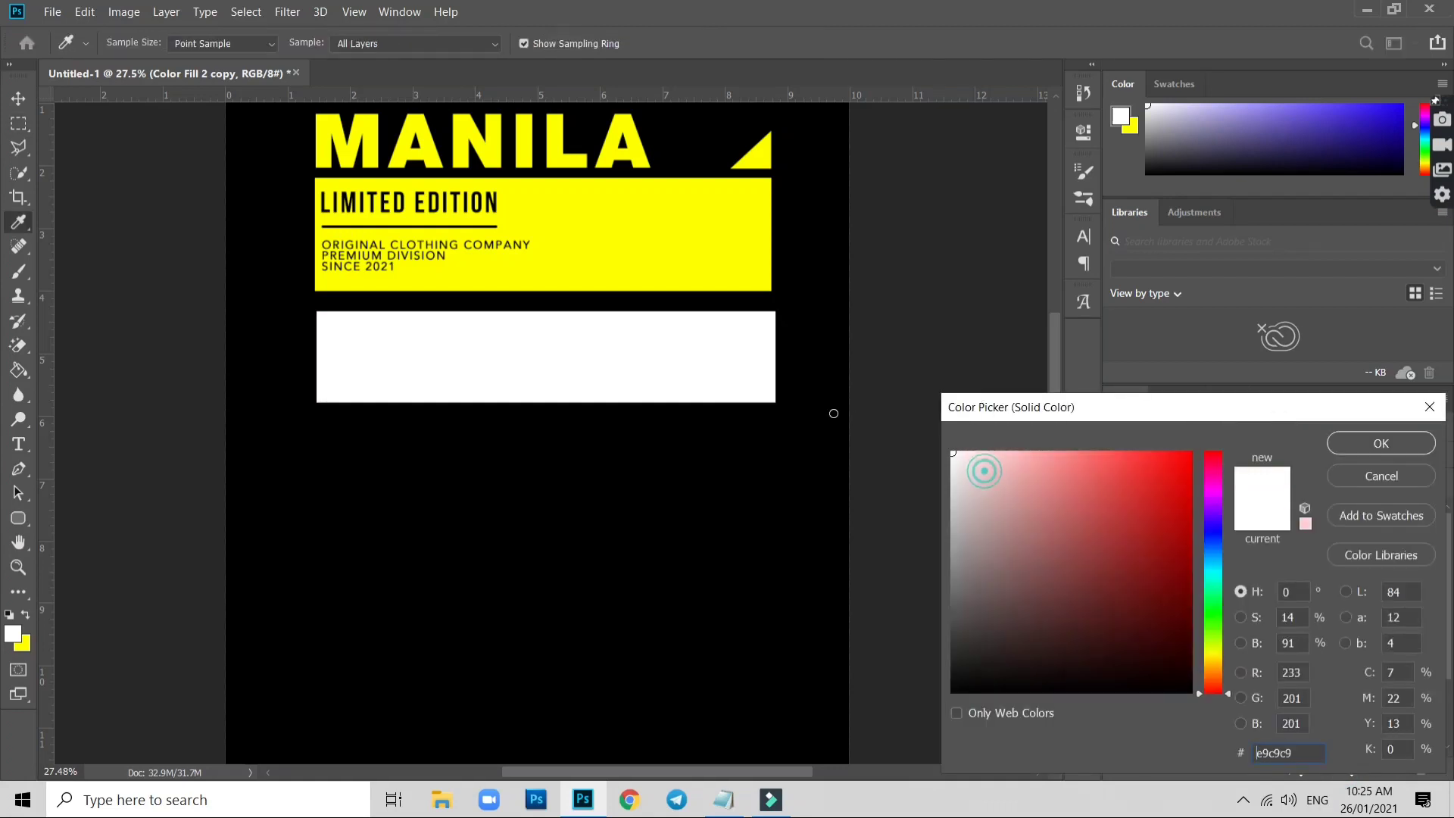
pyautogui.click(1363, 443)
pyautogui.click(18, 97)
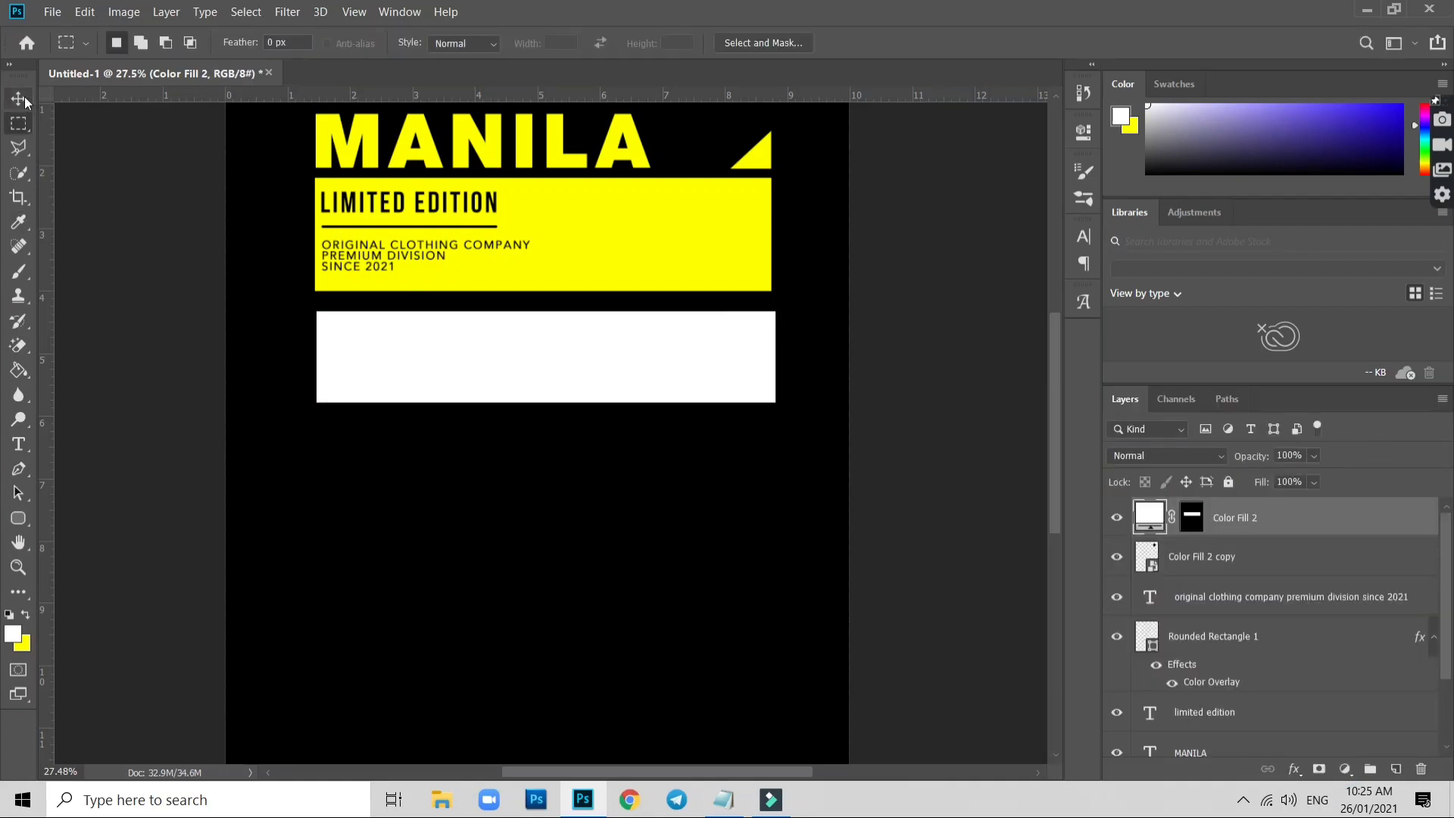
pyautogui.scroll(2, 409, 303)
pyautogui.scroll(2, 378, 341)
pyautogui.click(355, 356)
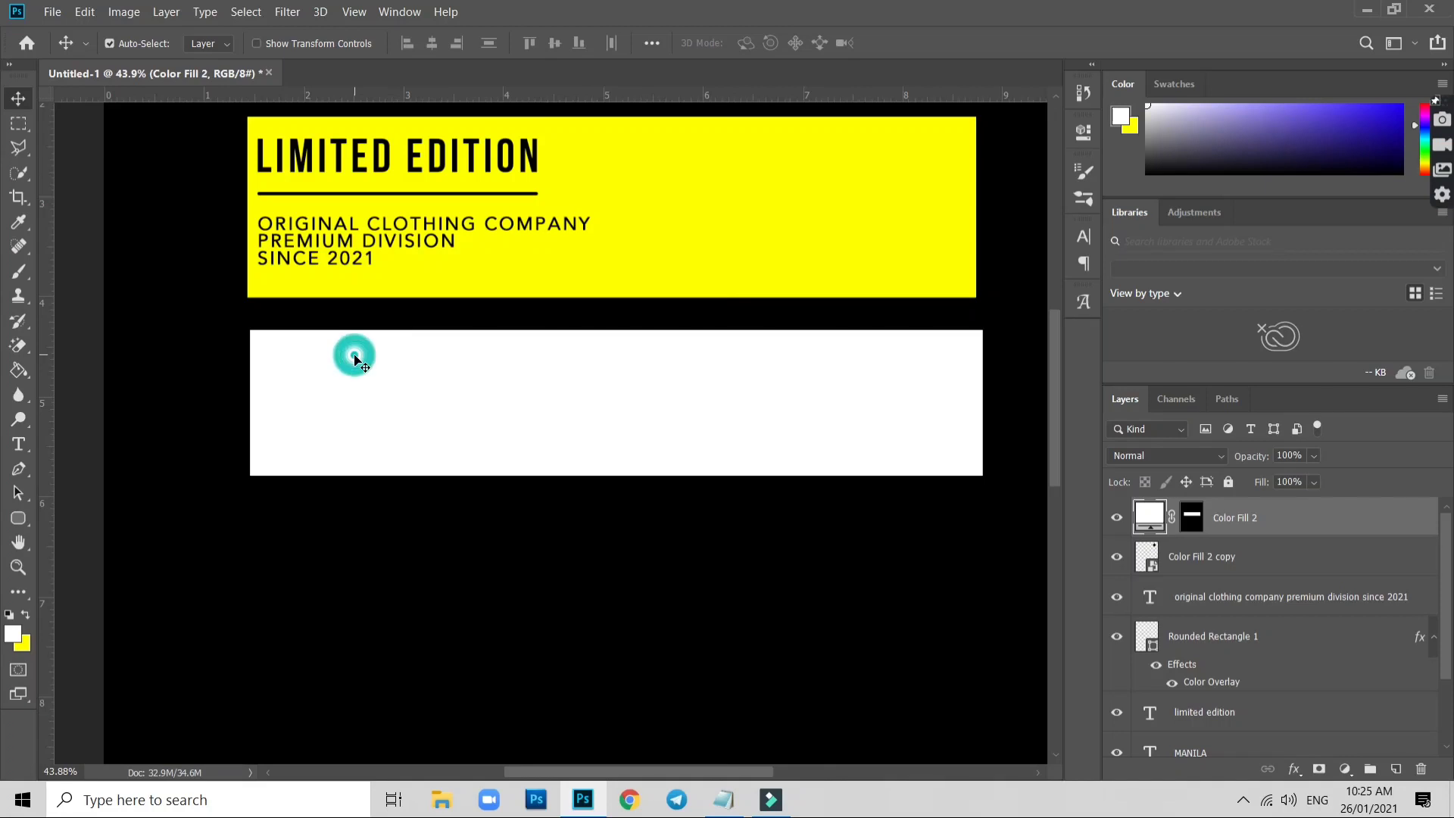
pyautogui.press('Up')
pyautogui.press('Up')
pyautogui.press('Up')
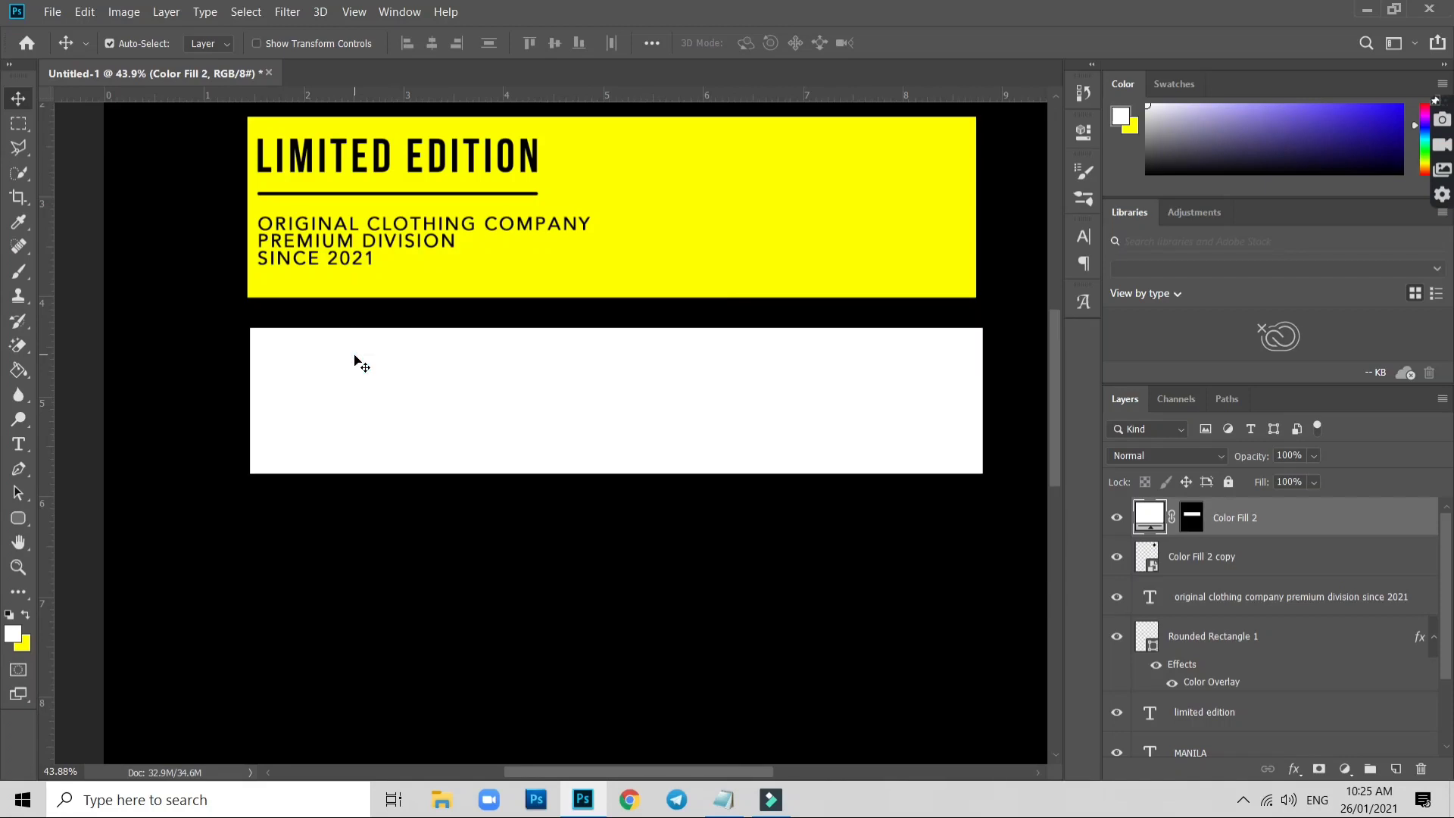
pyautogui.press('Up')
pyautogui.press('Up')
pyautogui.press('Up')
pyautogui.press('Left')
pyautogui.press('Left')
pyautogui.press('Left')
pyautogui.press('Left')
pyautogui.press('Left')
pyautogui.press('Left')
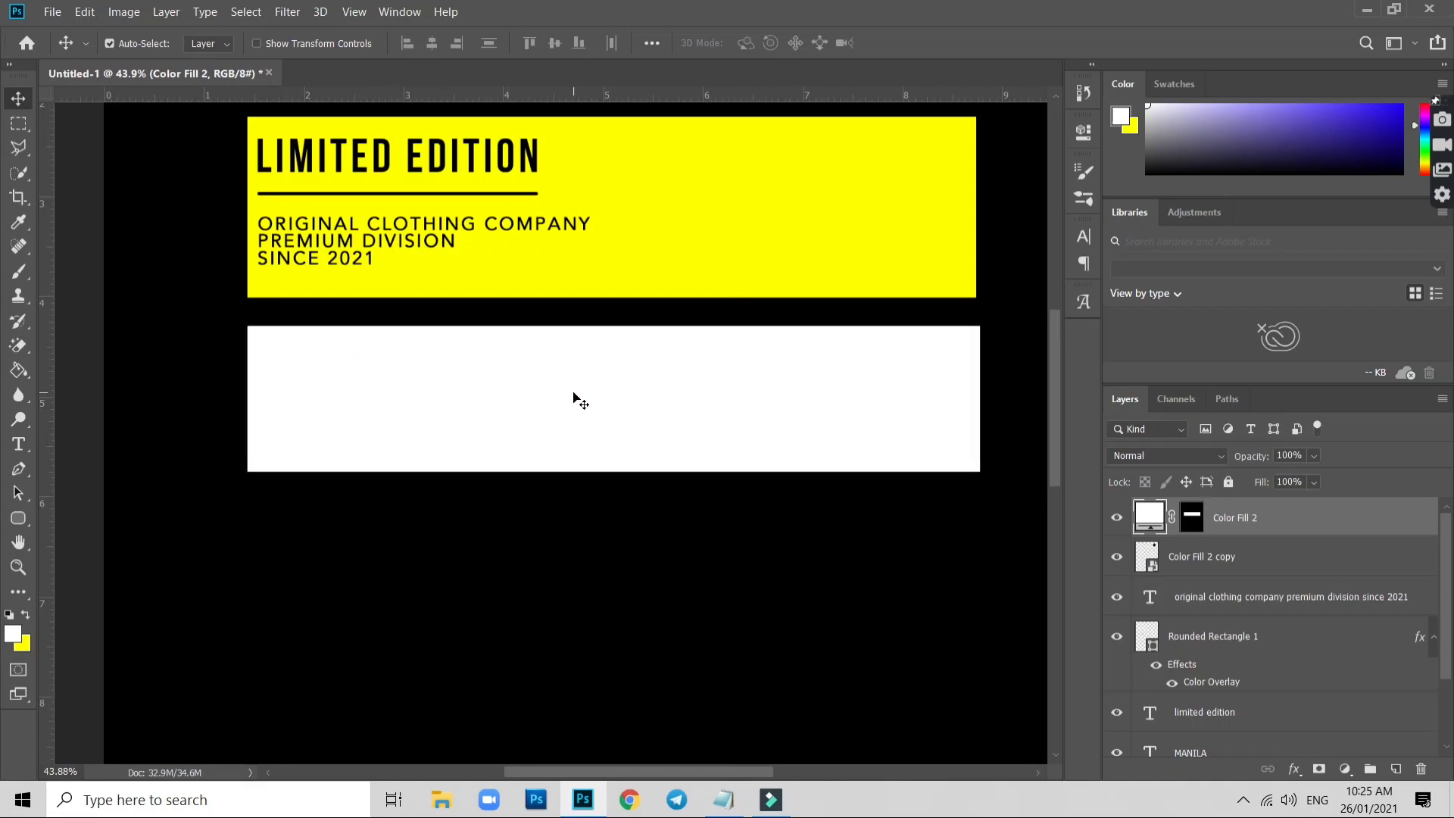
pyautogui.hotkey('ctrl', '0')
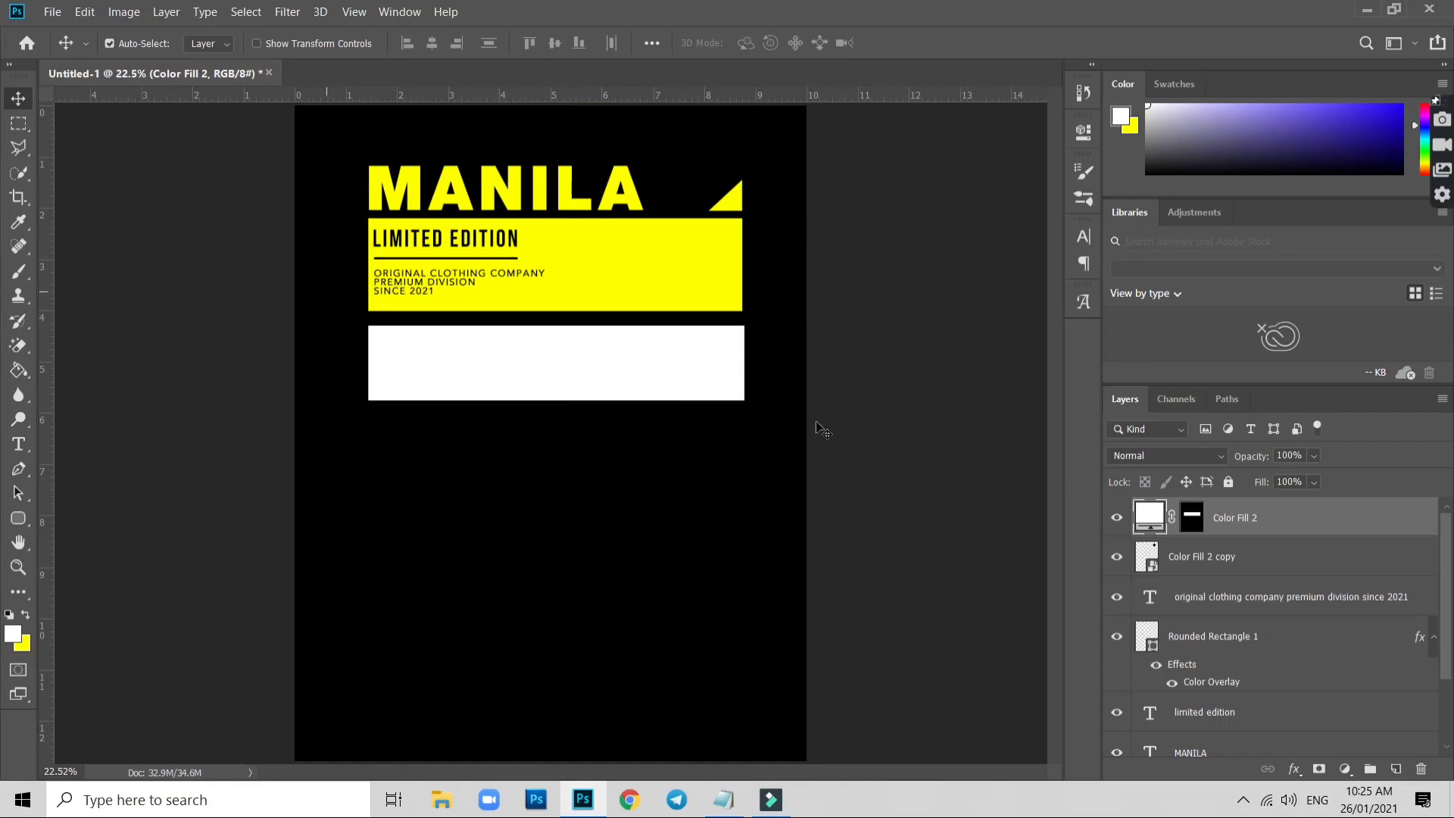
# Draw a tall narrow rectangle at the band's left end, nudged slightly left
pyautogui.click(24, 519)
pyautogui.rightClick(48, 520)
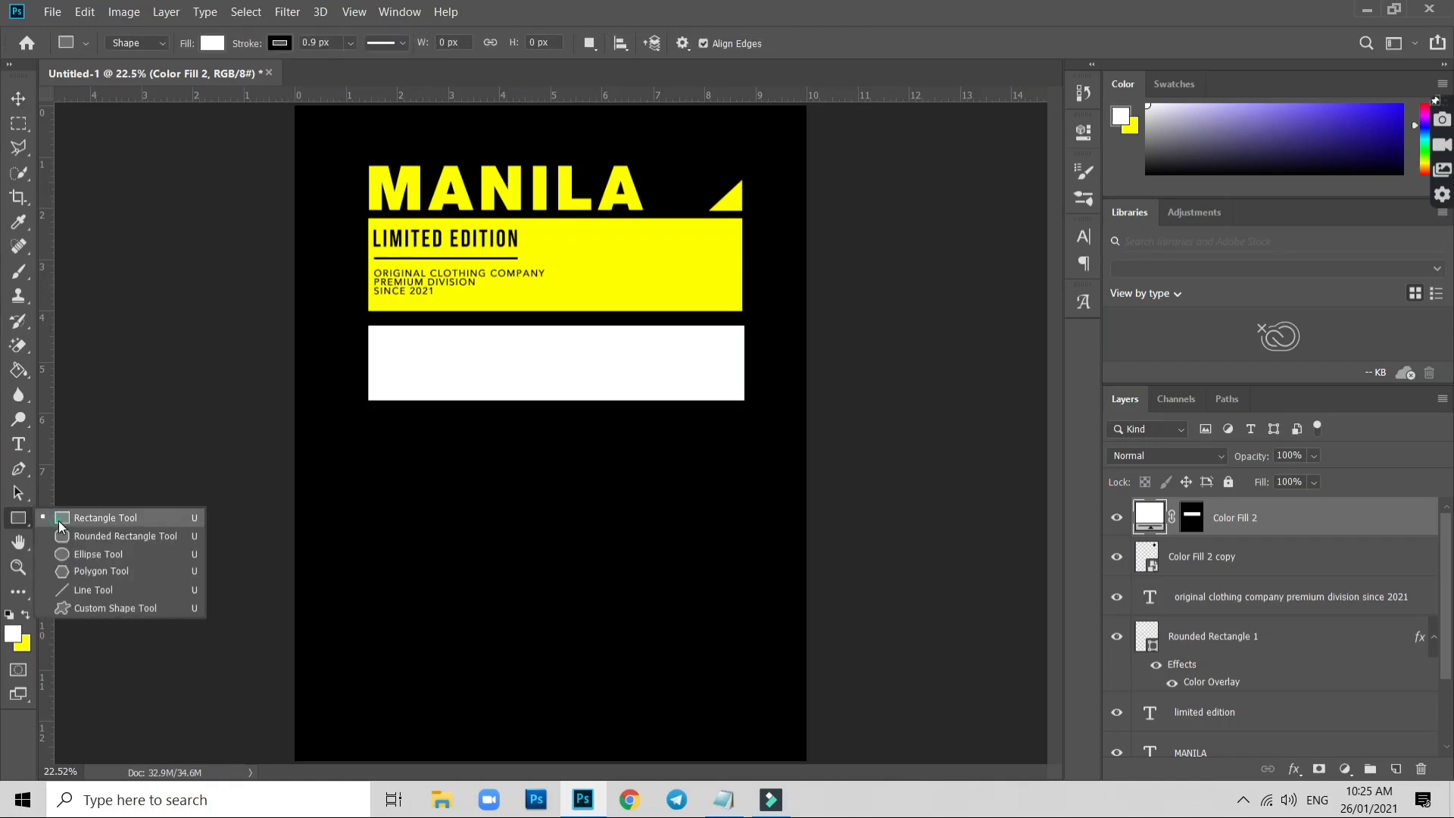
pyautogui.click(59, 522)
pyautogui.scroll(3, 406, 299)
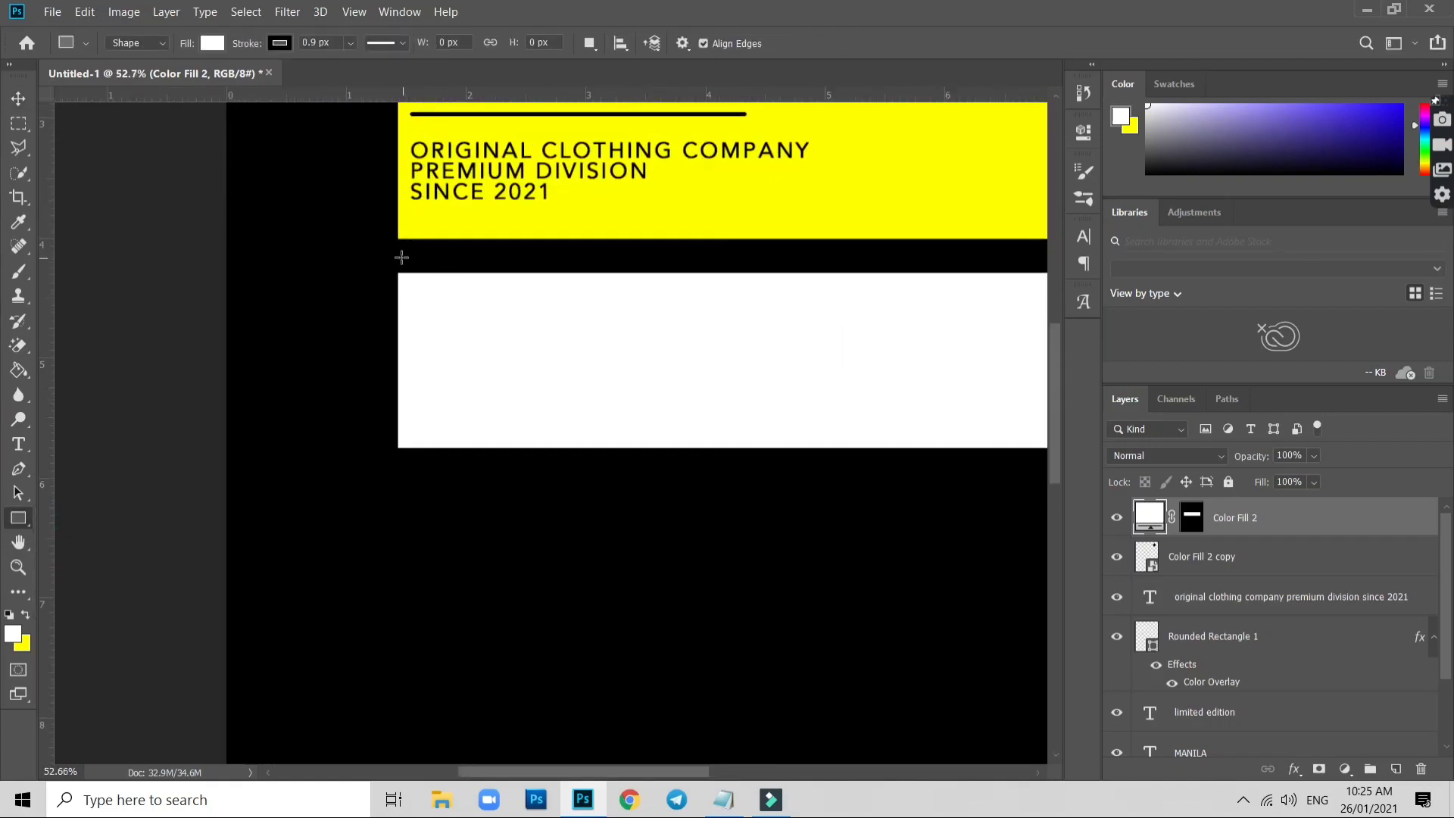
pyautogui.moveTo(401, 254); pyautogui.dragTo(438, 479)
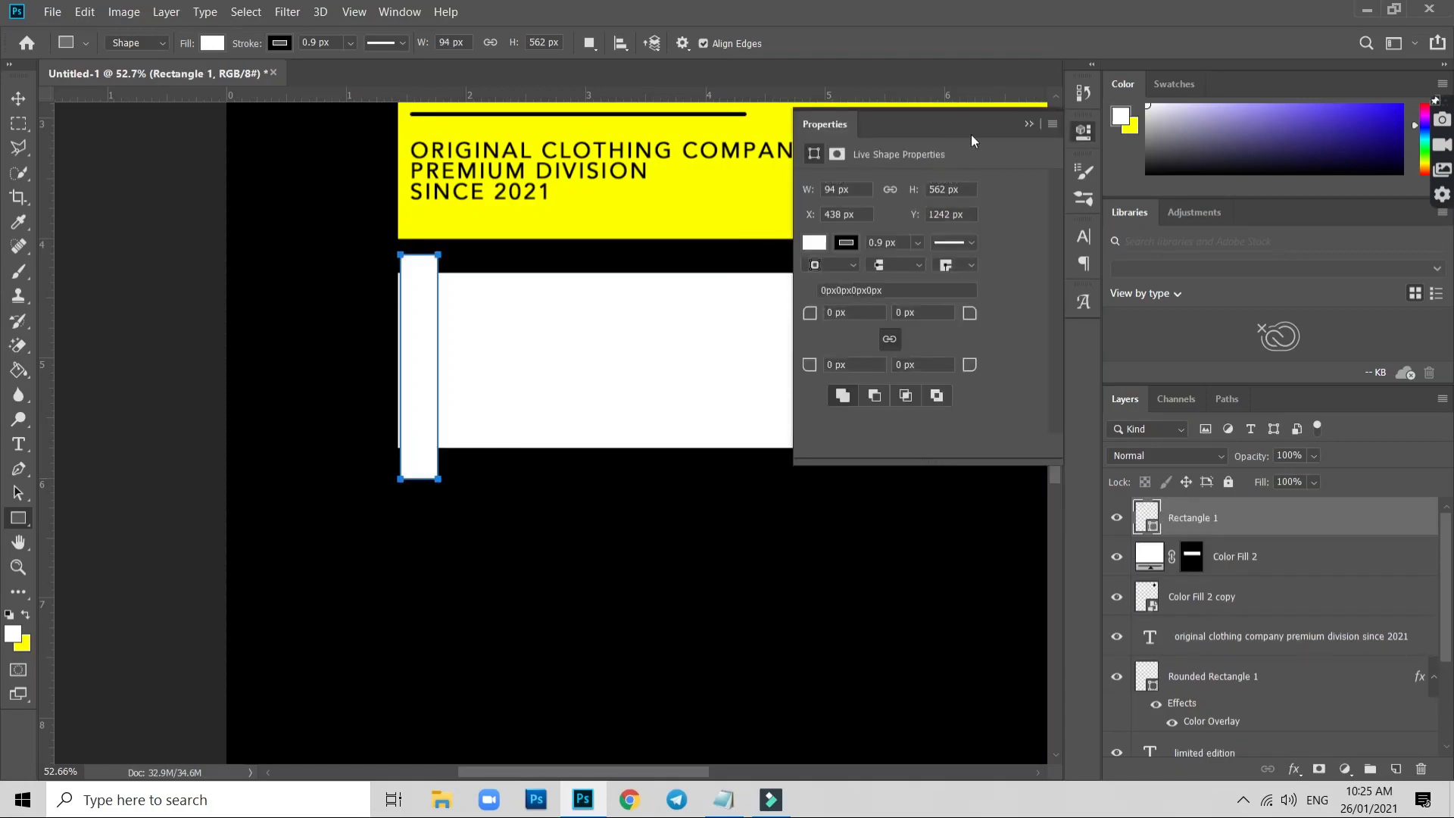
pyautogui.click(1027, 125)
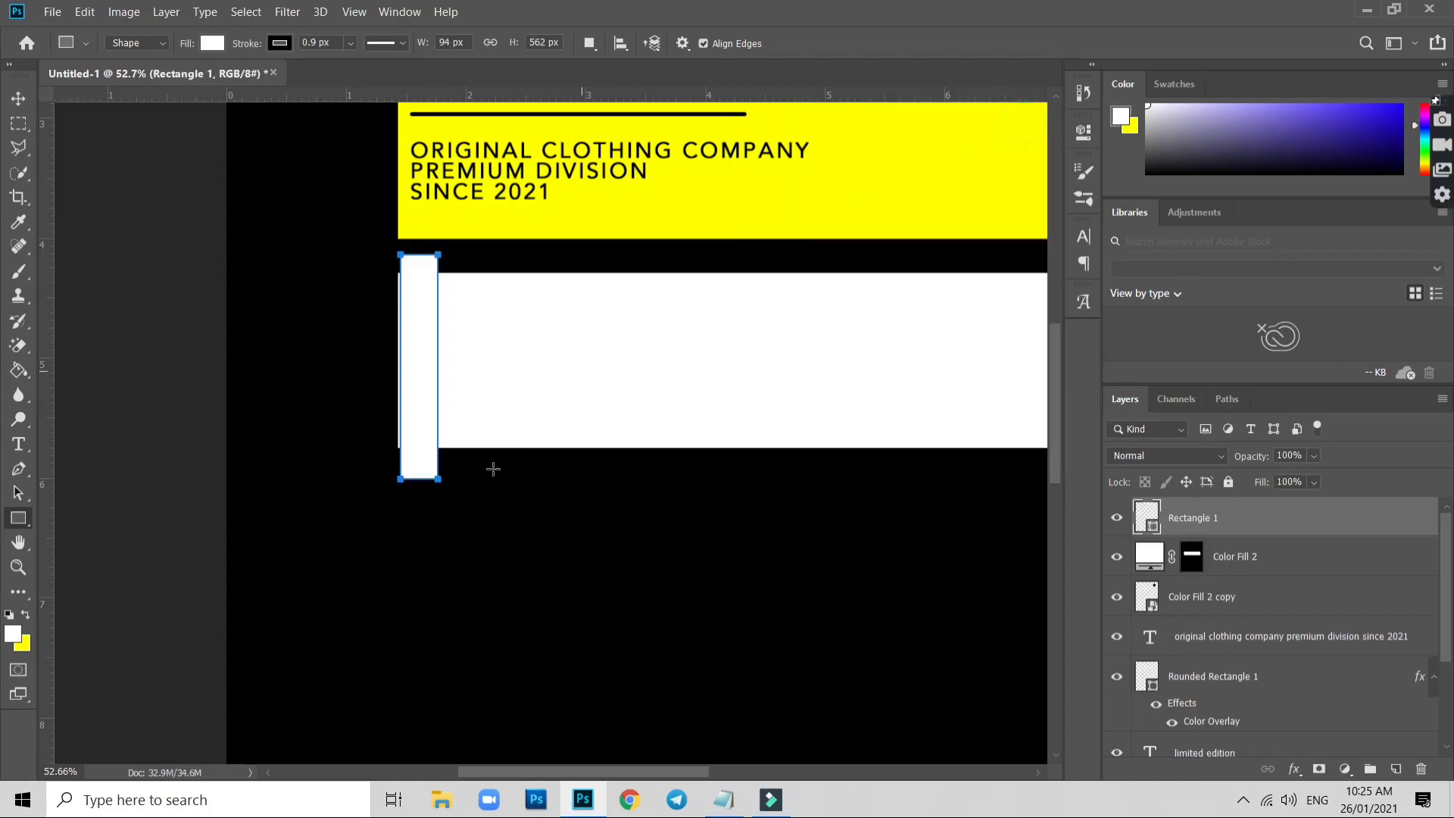
pyautogui.click(17, 99)
pyautogui.press('Left')
pyautogui.press('Left')
pyautogui.press('Left')
pyautogui.press('Left')
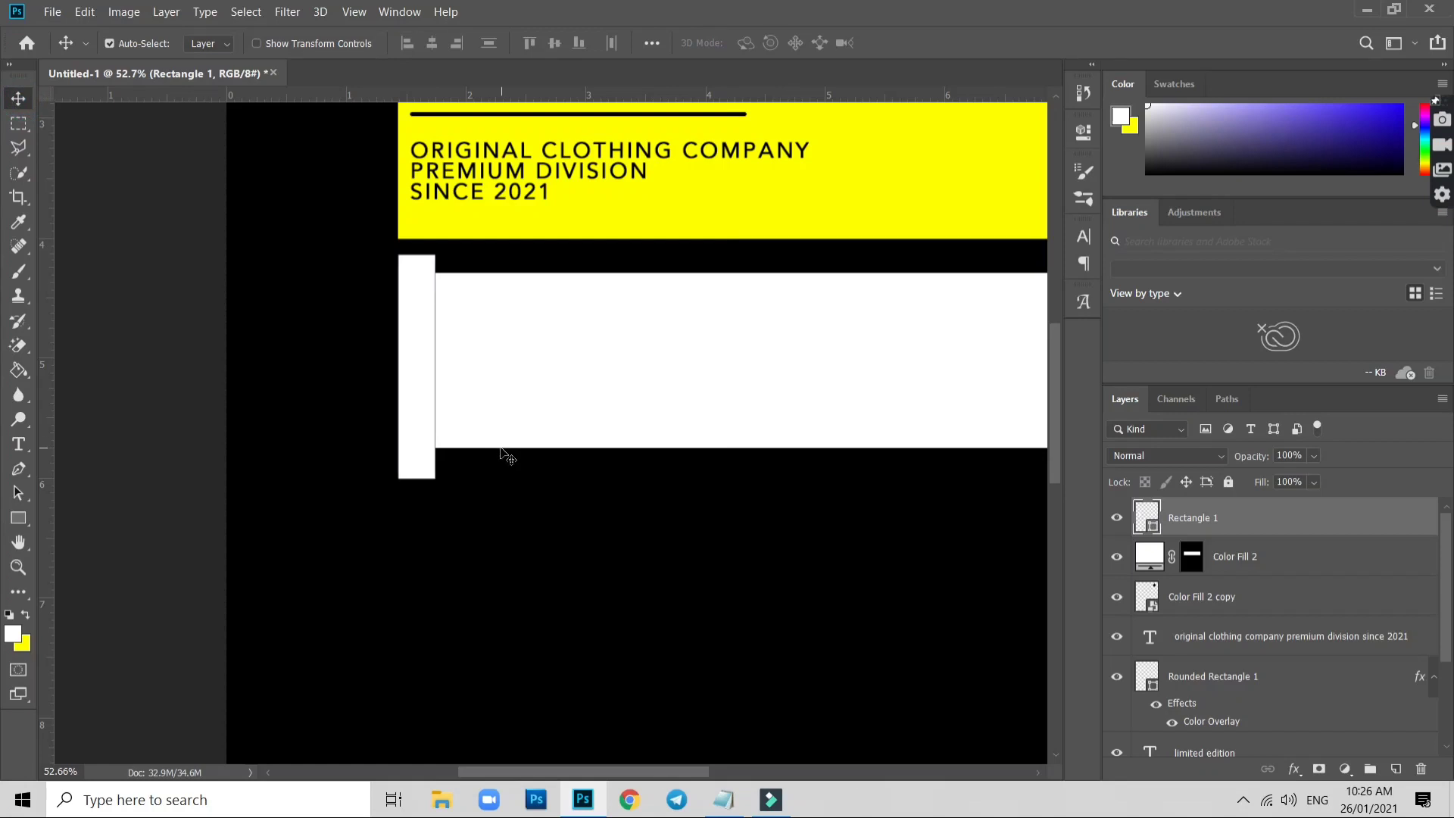
pyautogui.press('Left')
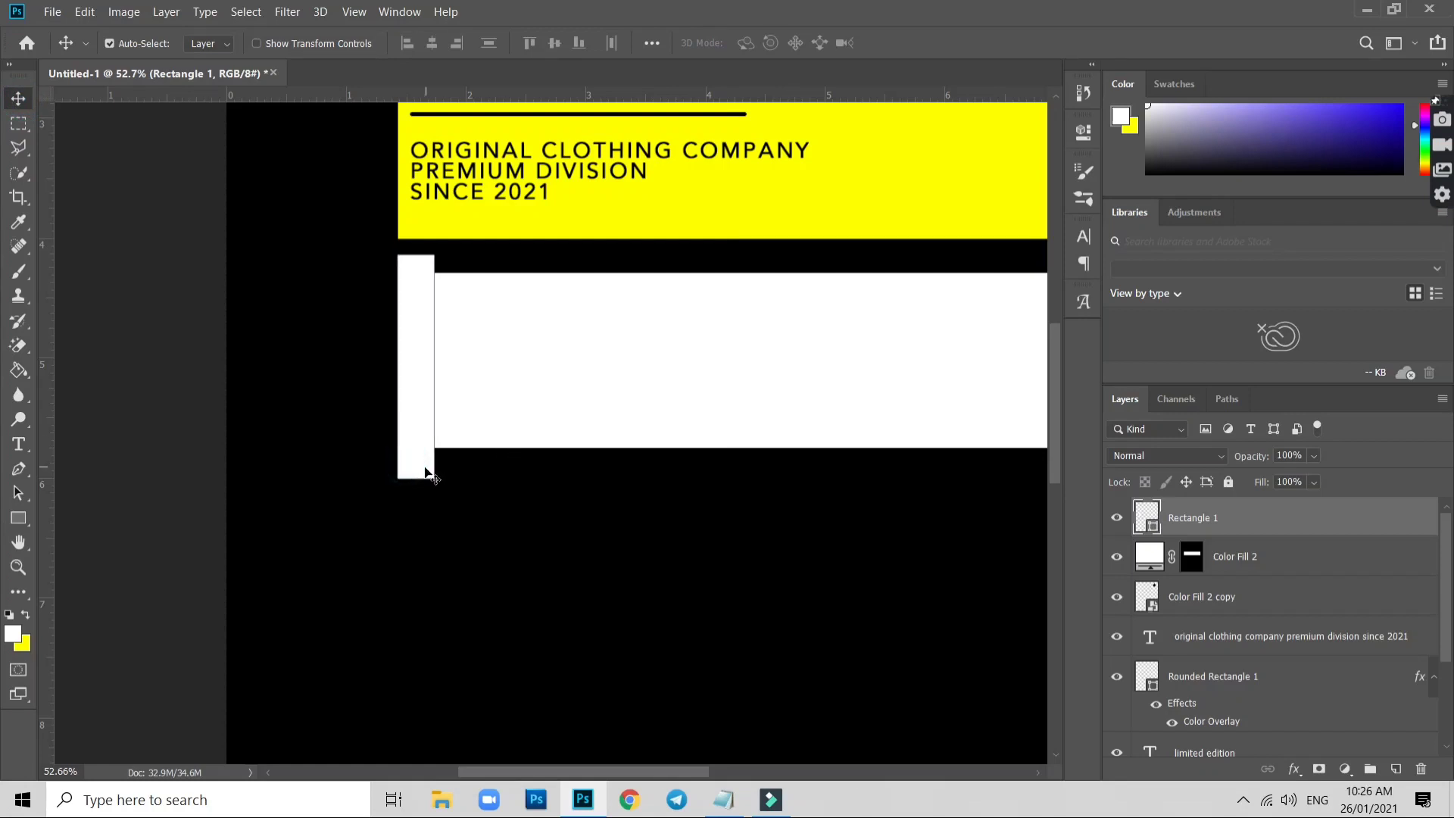
# Place a copy of the rectangle beside it with a black Color Overlay
pyautogui.click(437, 467)
pyautogui.click(422, 469)
pyautogui.moveTo(404, 472); pyautogui.dragTo(445, 470)
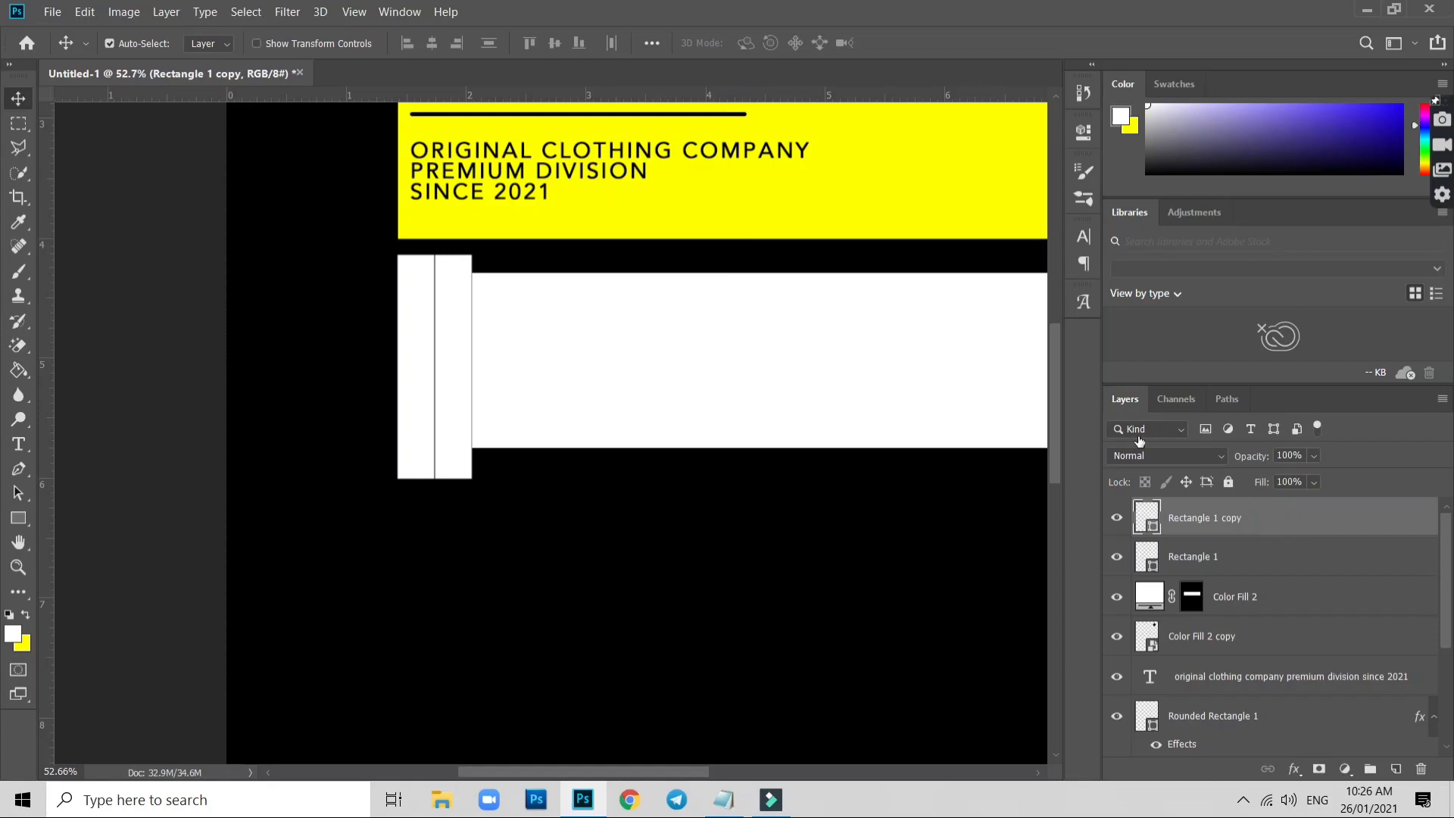
pyautogui.doubleClick(1205, 518)
pyautogui.click(833, 401)
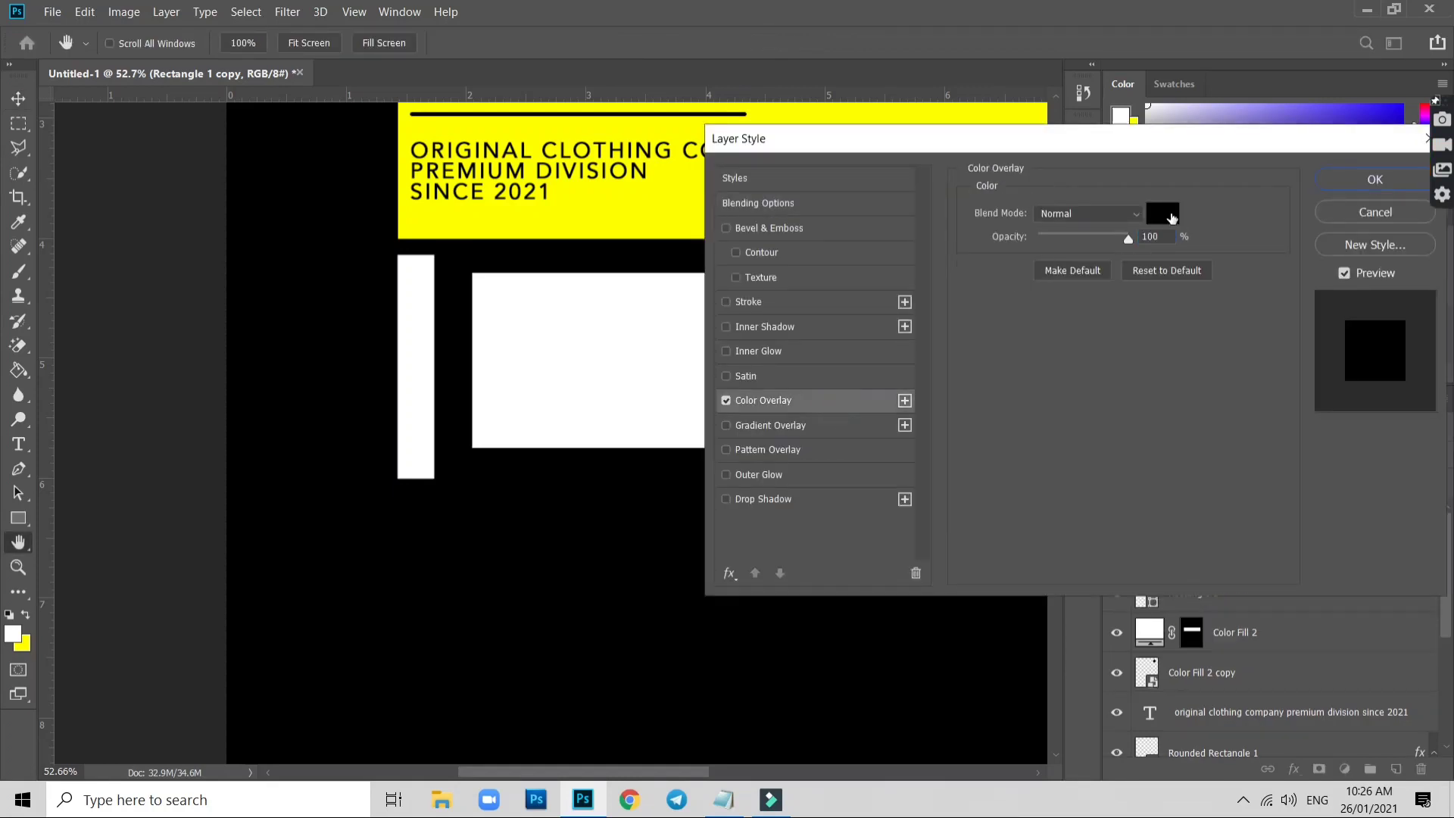
pyautogui.click(1374, 176)
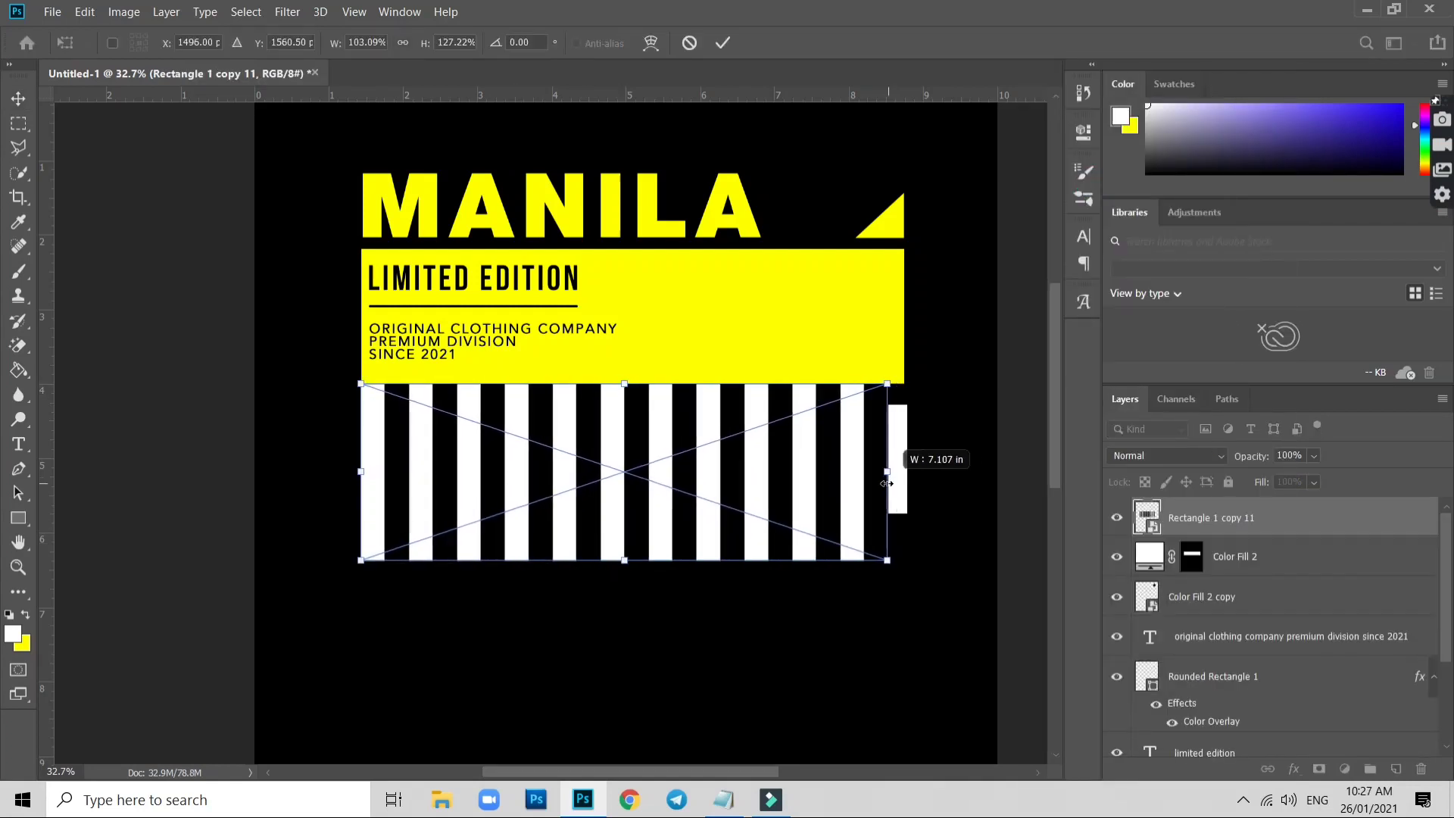
# Clip the stripes to the white band and tilt and stretch them into diagonal bars
pyautogui.rightClick(1301, 522)
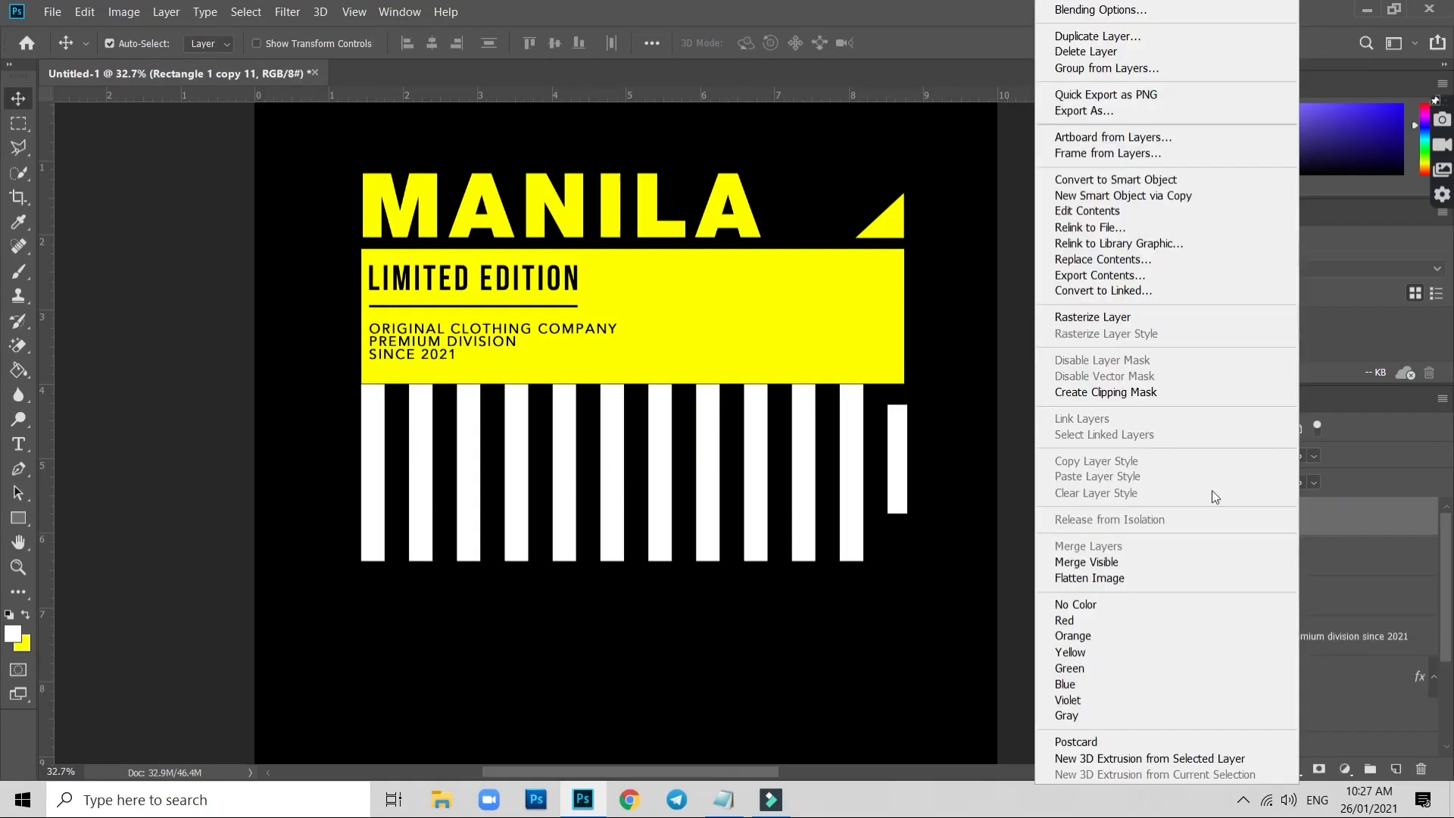
pyautogui.click(1108, 392)
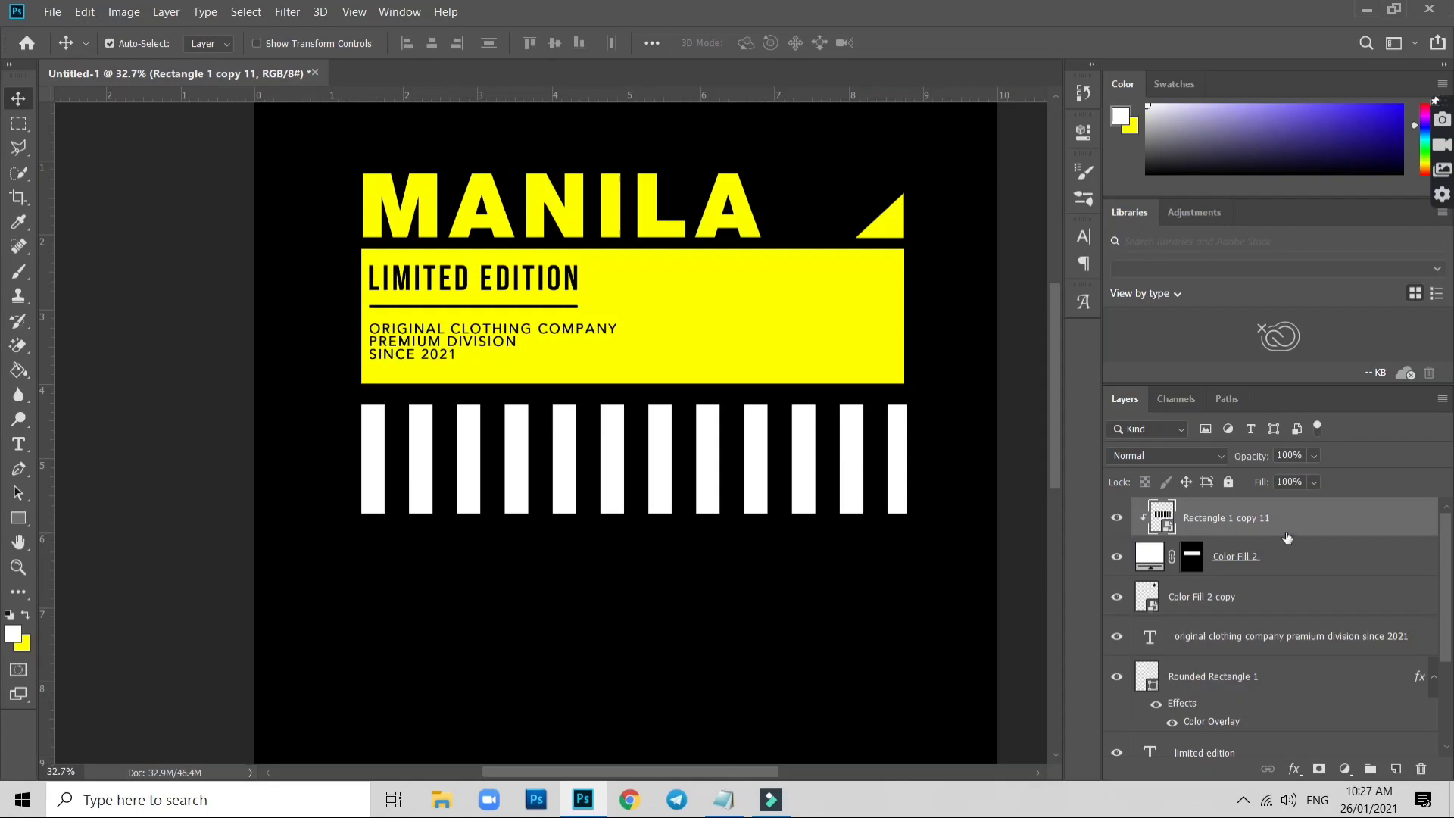
pyautogui.click(84, 11)
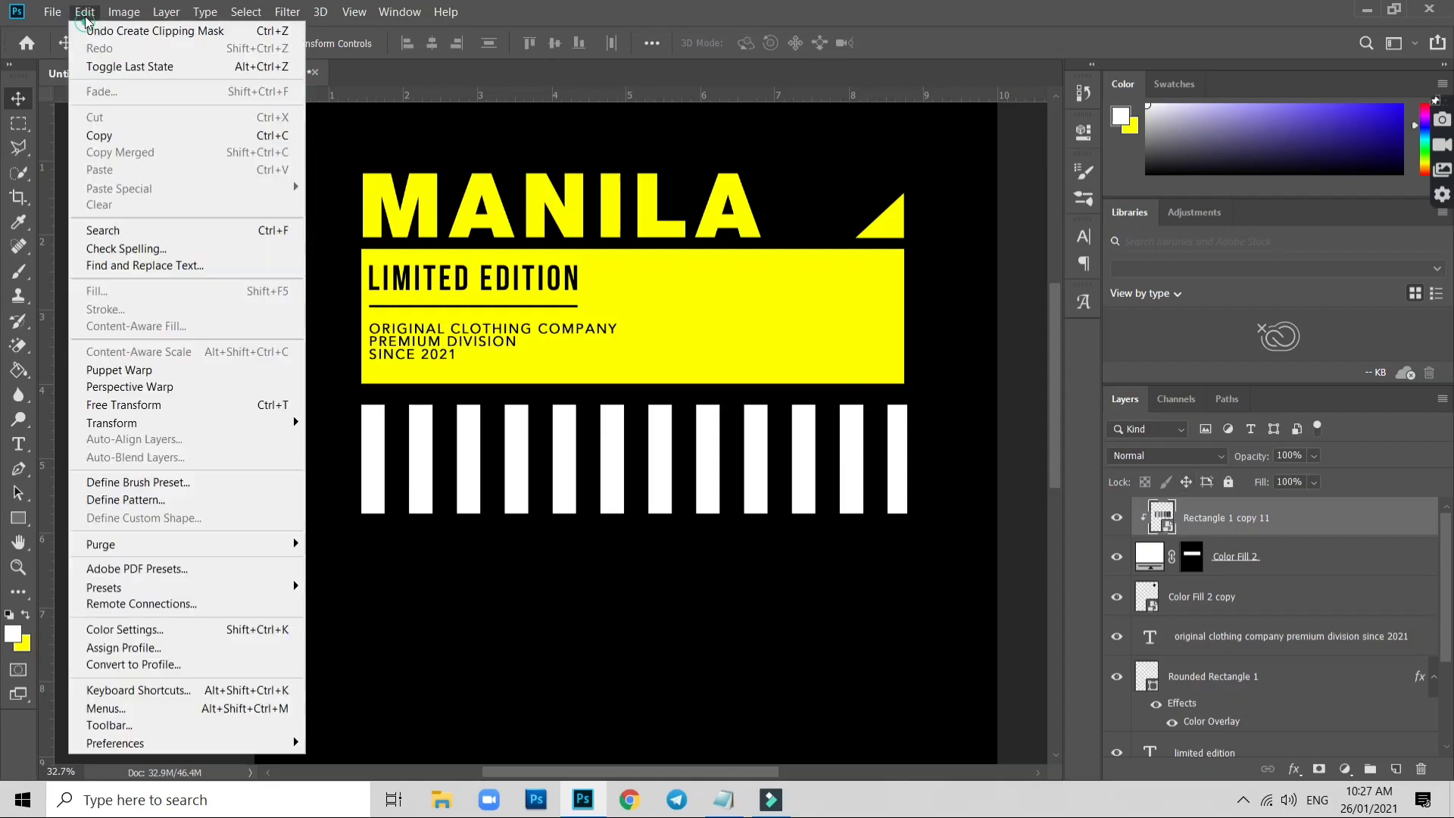
pyautogui.click(151, 407)
pyautogui.moveTo(693, 313)
pyautogui.mouseDown()
pyautogui.moveTo(790, 313)
pyautogui.moveTo(793, 356)
pyautogui.mouseUp()
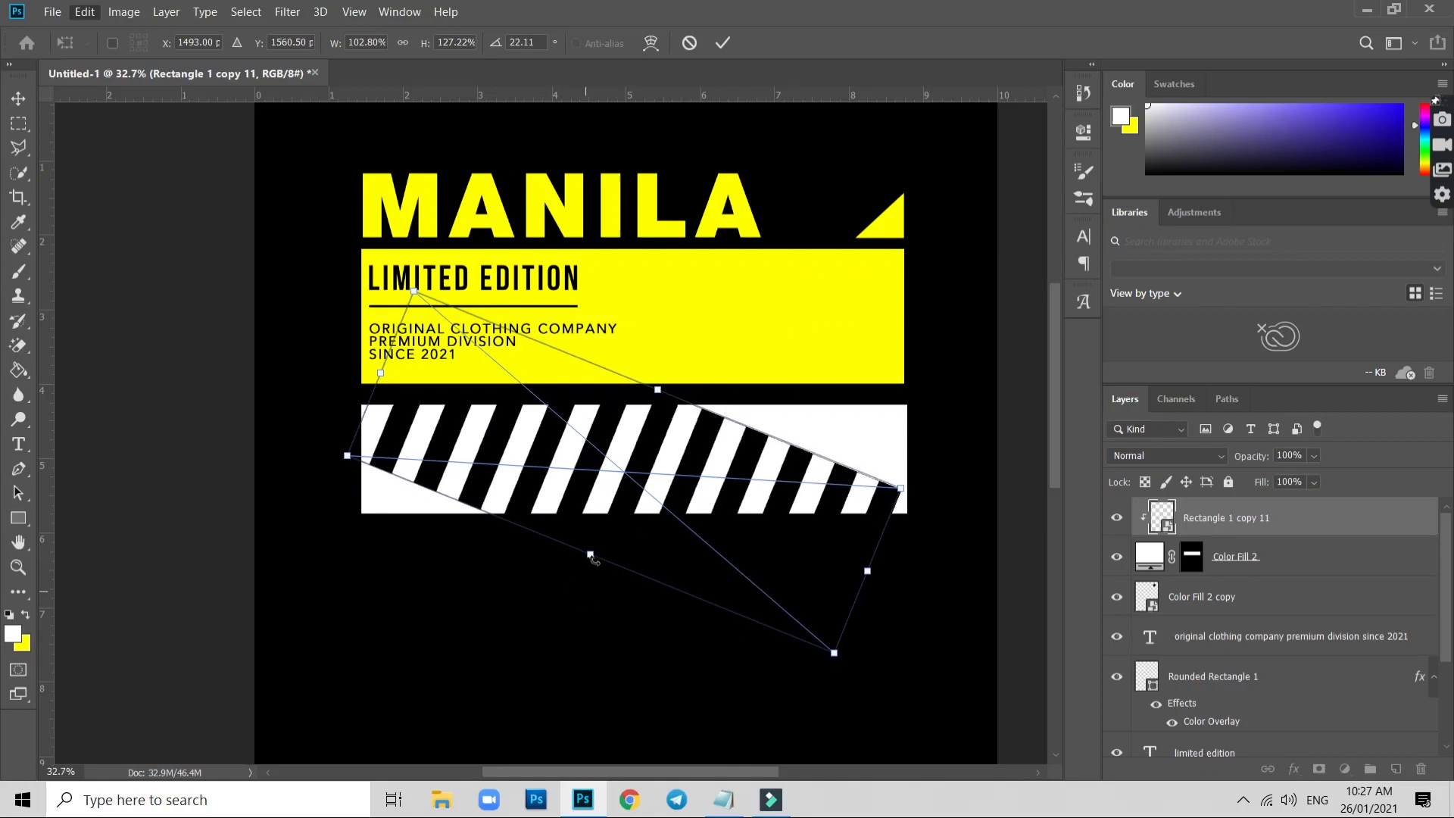
pyautogui.moveTo(590, 555); pyautogui.dragTo(564, 619)
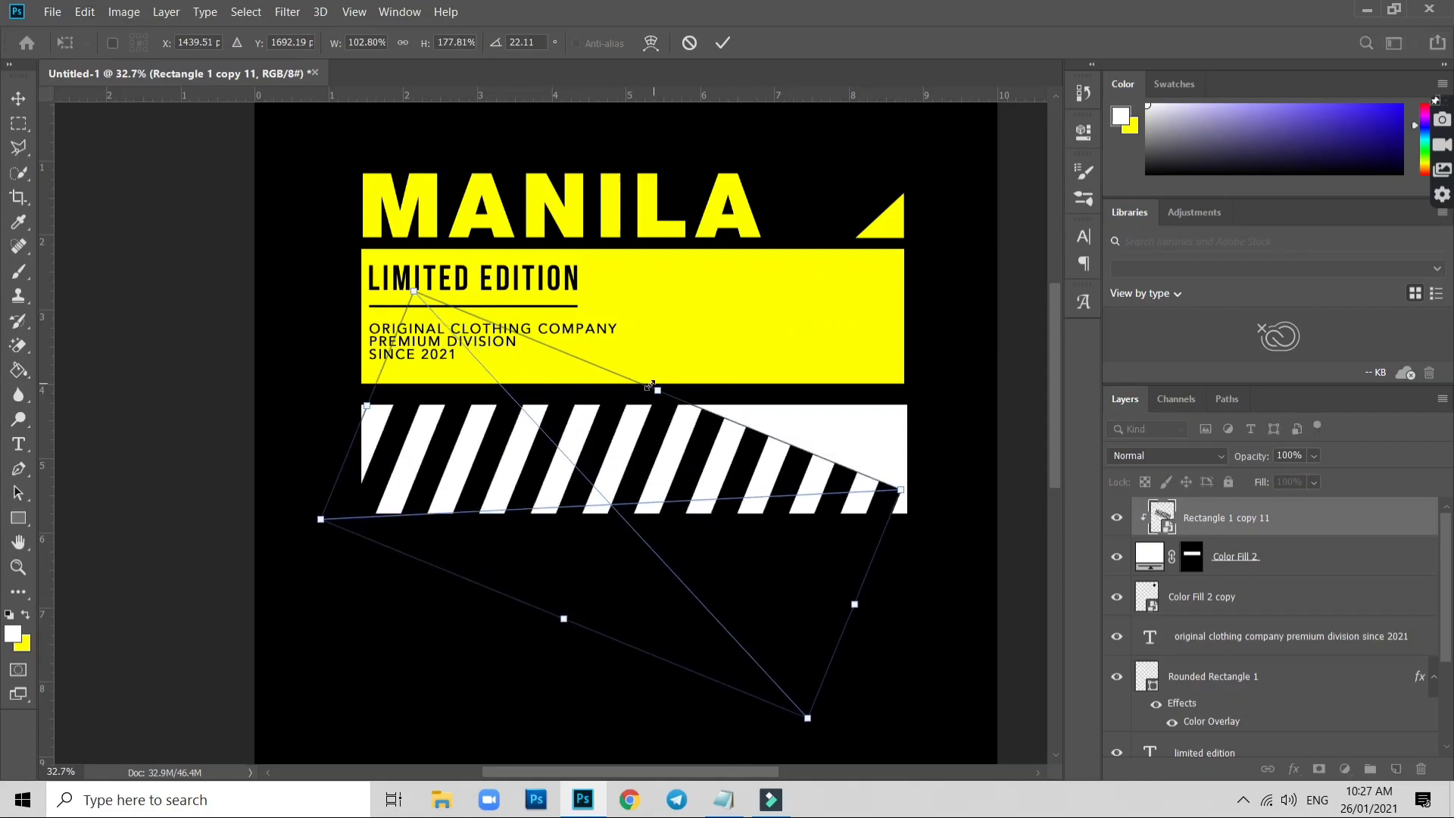
pyautogui.moveTo(650, 386); pyautogui.dragTo(755, 275)
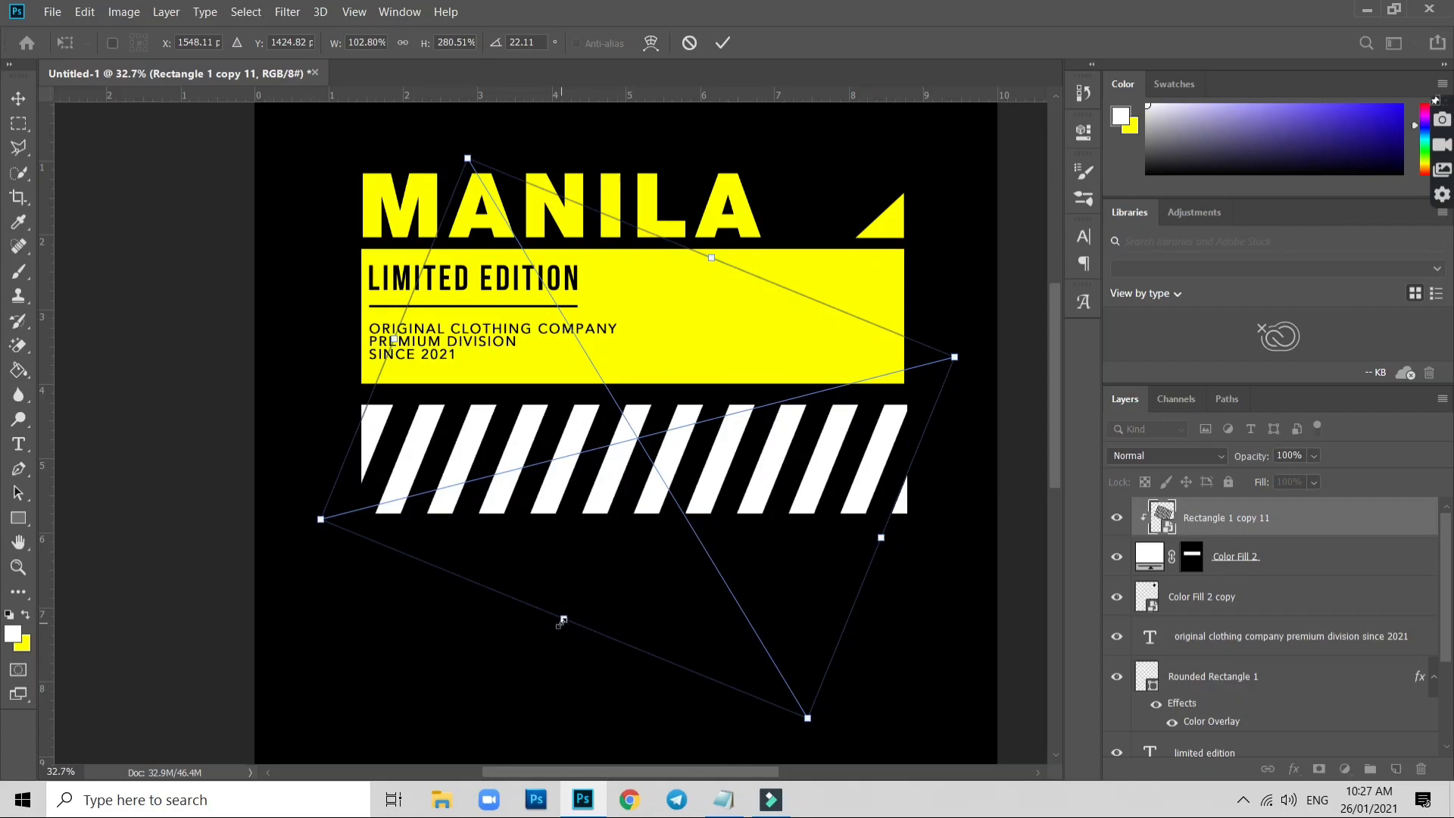
pyautogui.moveTo(564, 618); pyautogui.dragTo(553, 648)
pyautogui.press('Return')
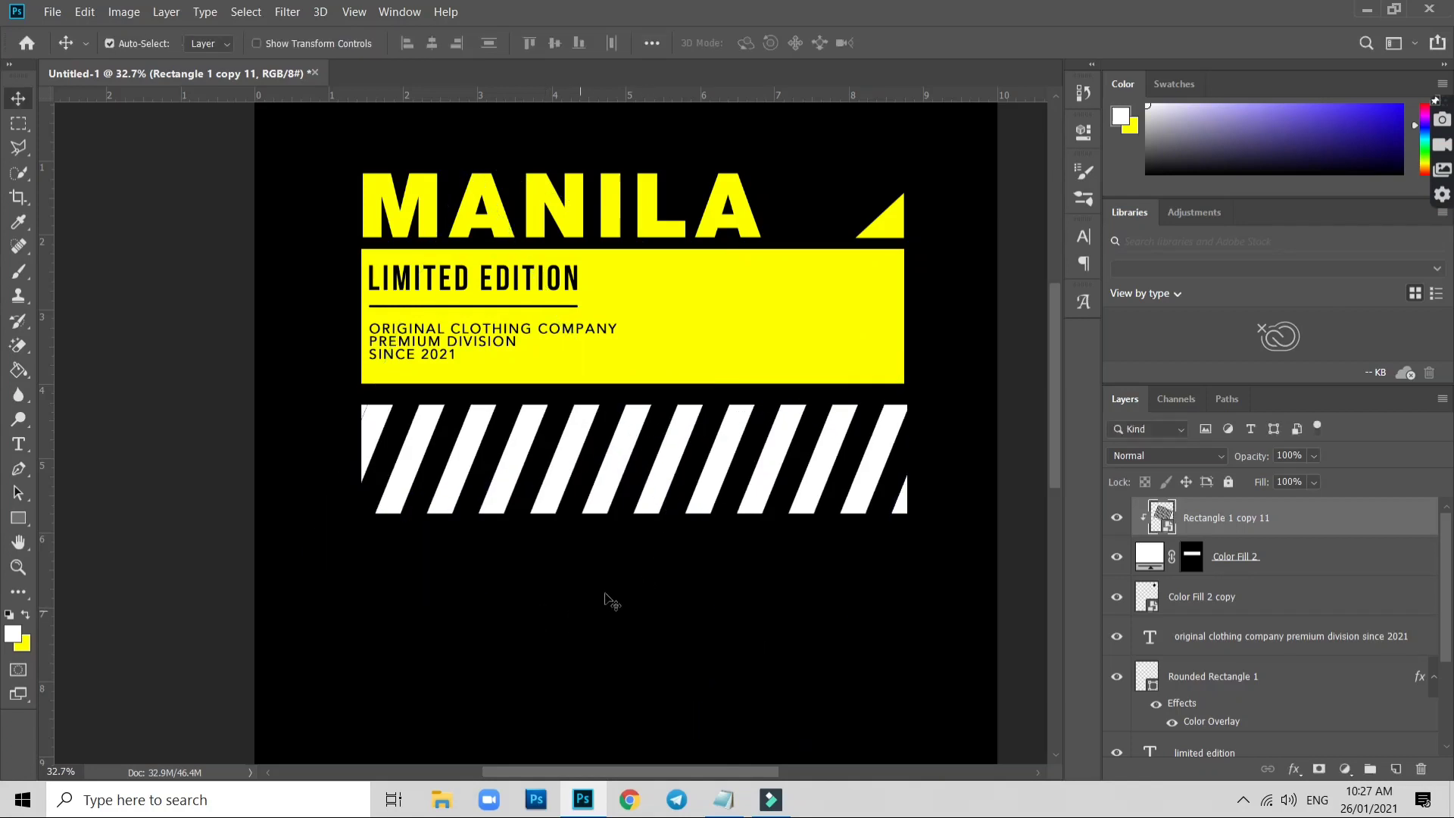
pyautogui.scroll(-3, 606, 599)
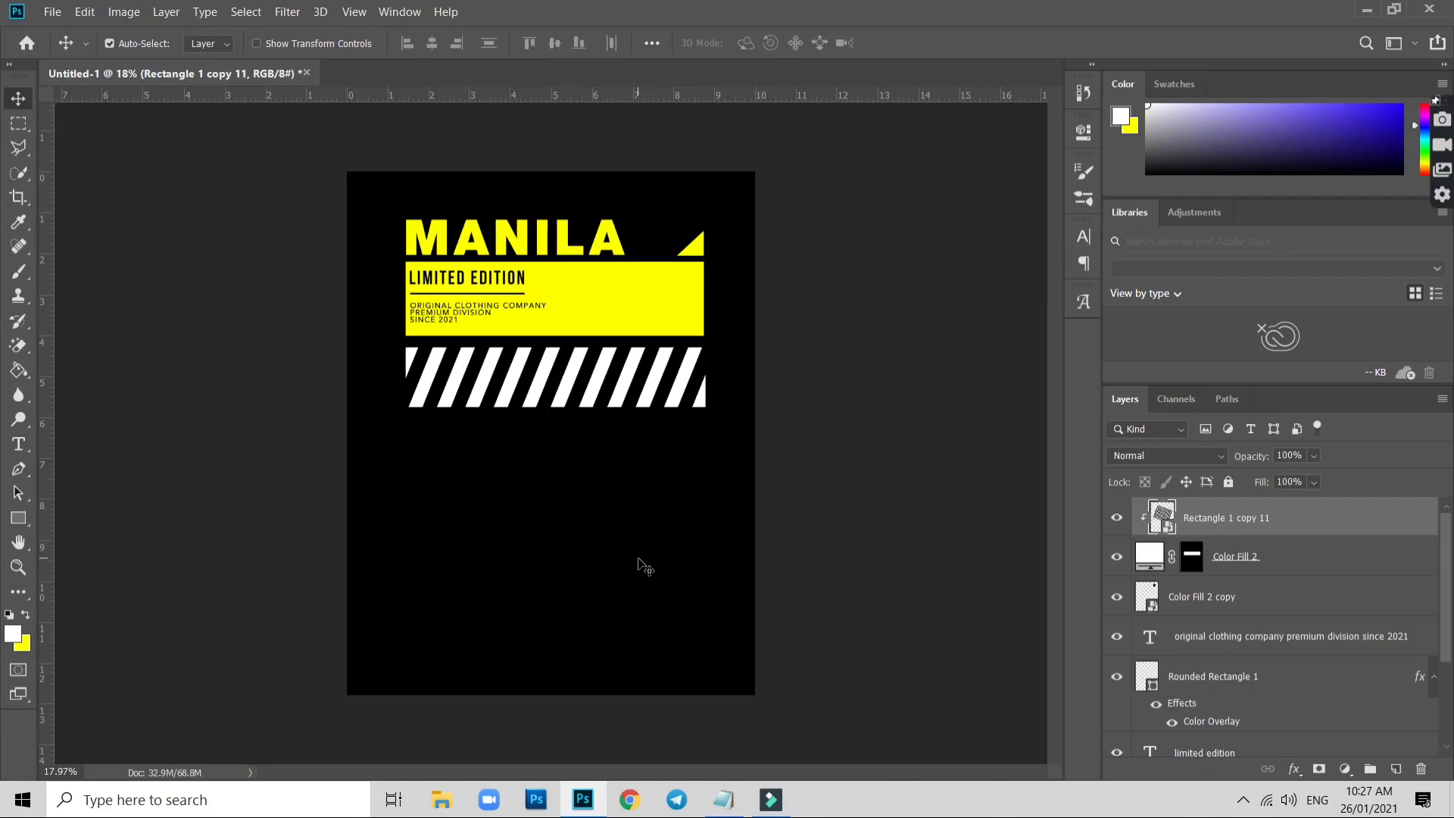
pyautogui.scroll(-2, 639, 562)
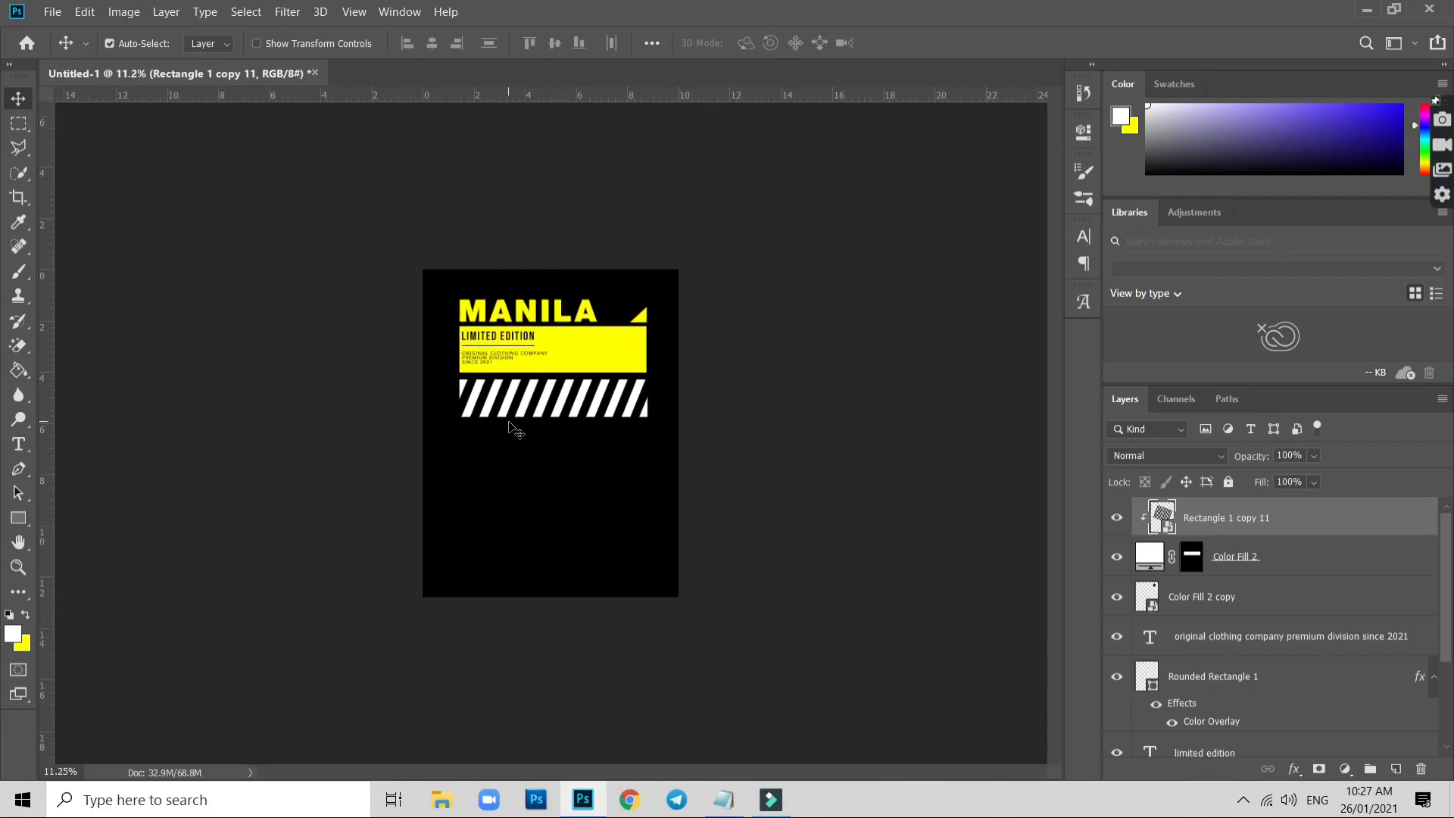
pyautogui.scroll(-1, 509, 424)
pyautogui.scroll(1, 606, 424)
# Drag-select the striped band layers and try Free Transform without changes
pyautogui.moveTo(686, 428)
pyautogui.mouseDown()
pyautogui.moveTo(415, 404)
pyautogui.moveTo(416, 390)
pyautogui.mouseUp()
pyautogui.scroll(1, 584, 480)
pyautogui.scroll(1, 578, 487)
pyautogui.hotkey('ctrl', 't')
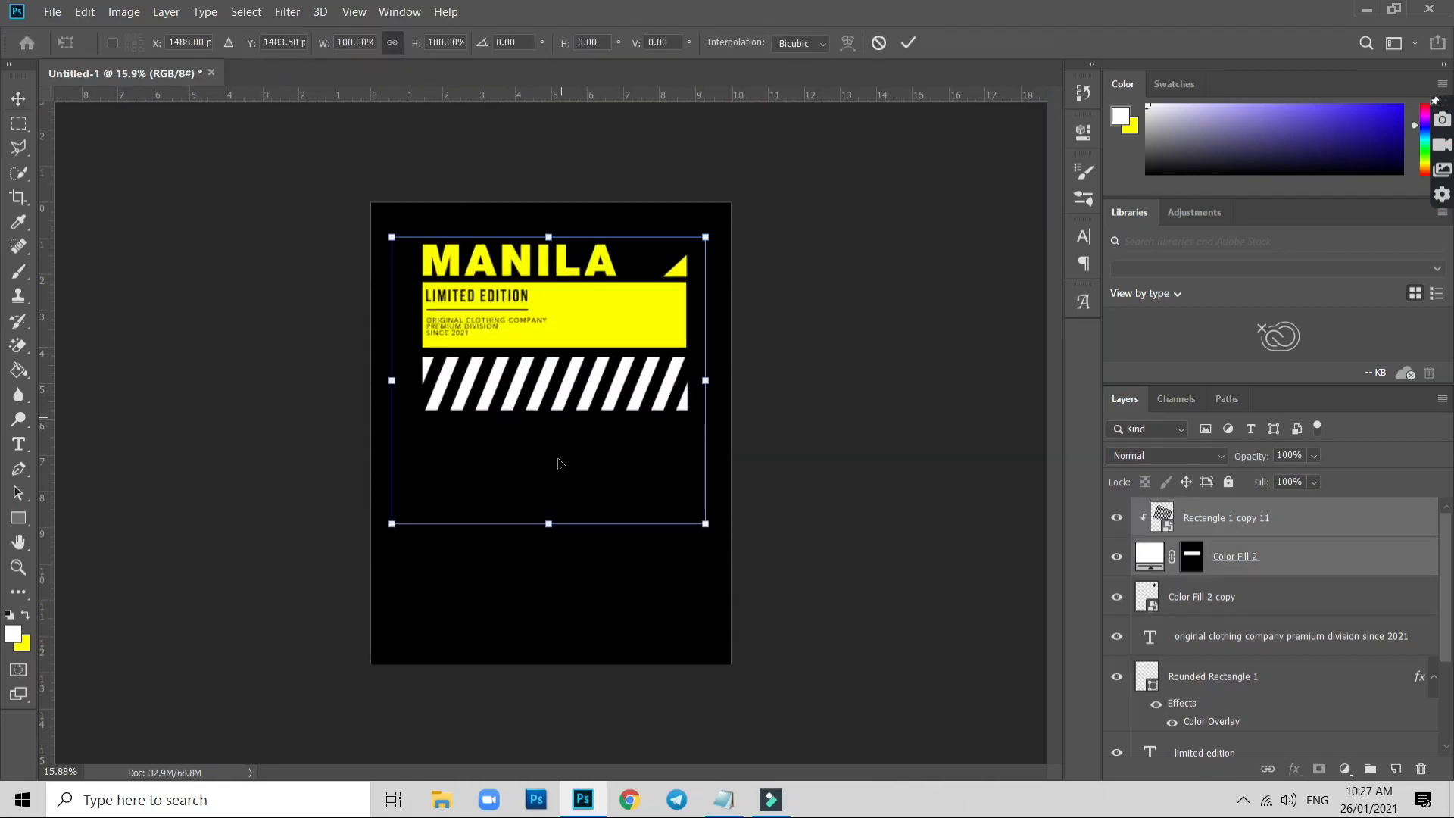
pyautogui.press('Return')
pyautogui.scroll(1, 748, 450)
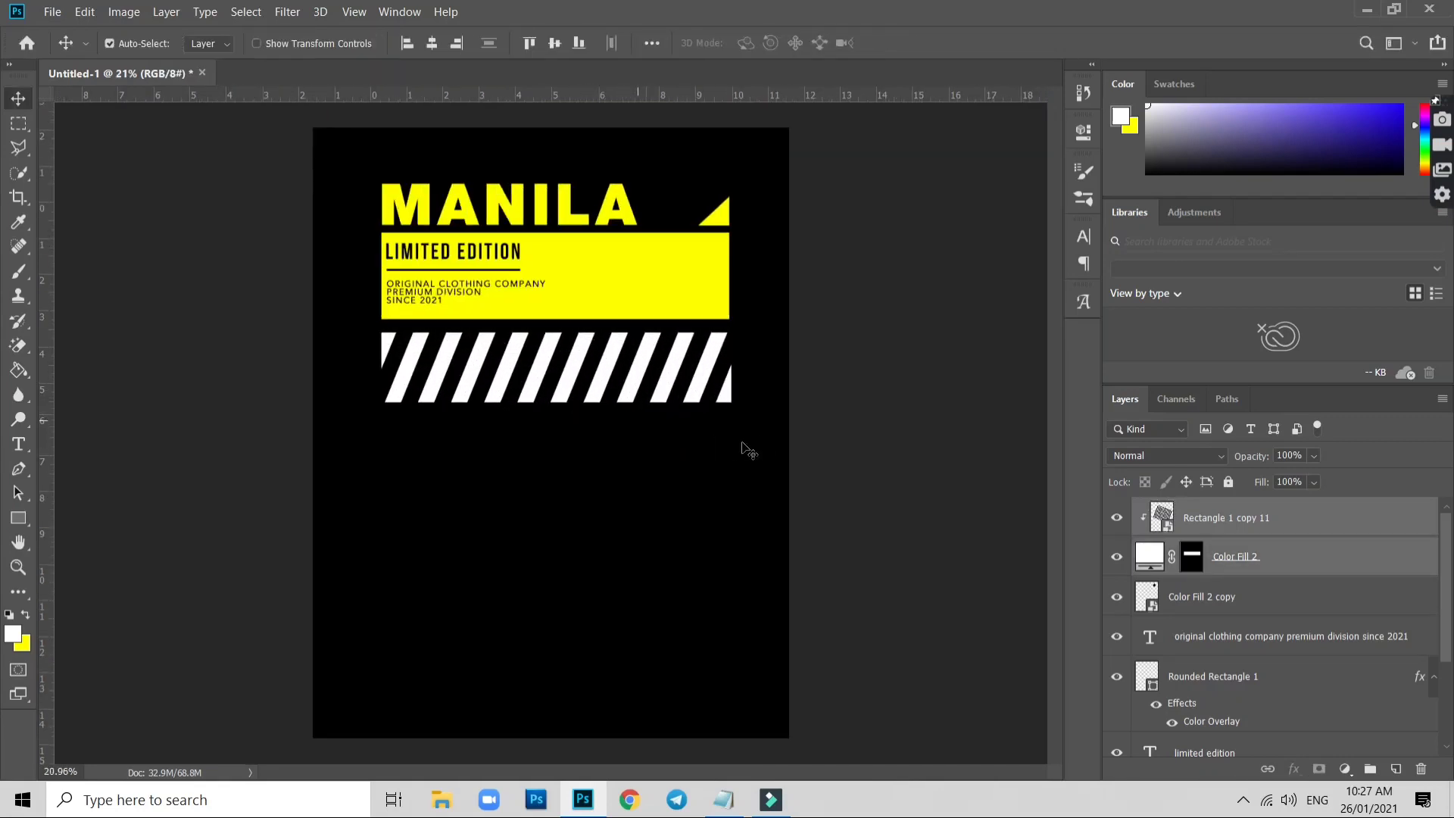
# Squash the stripes from the bottom handle to about 97.8% height
pyautogui.moveTo(741, 443); pyautogui.dragTo(334, 377)
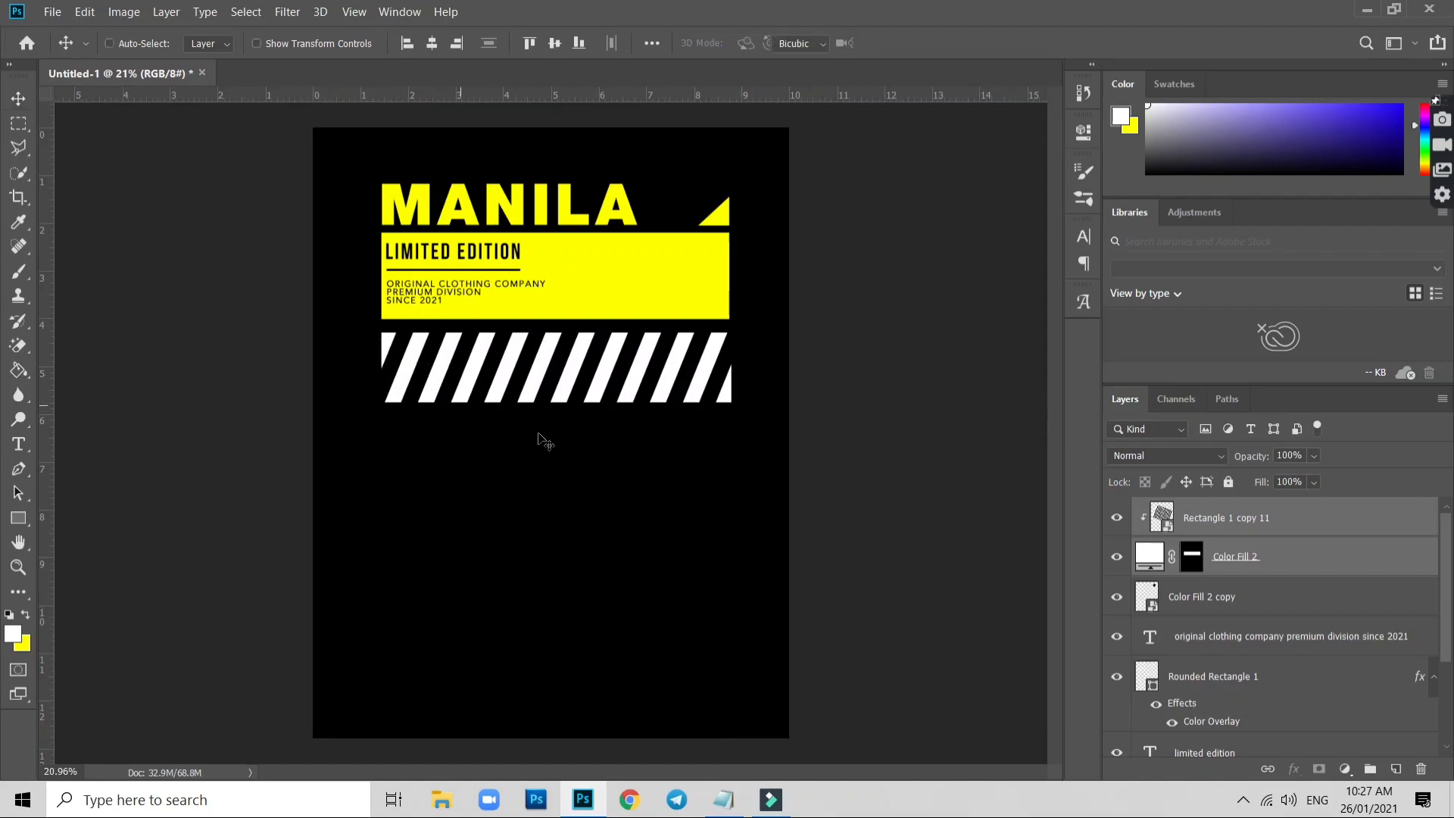
pyautogui.hotkey('ctrl', 't')
pyautogui.moveTo(542, 561); pyautogui.dragTo(547, 544)
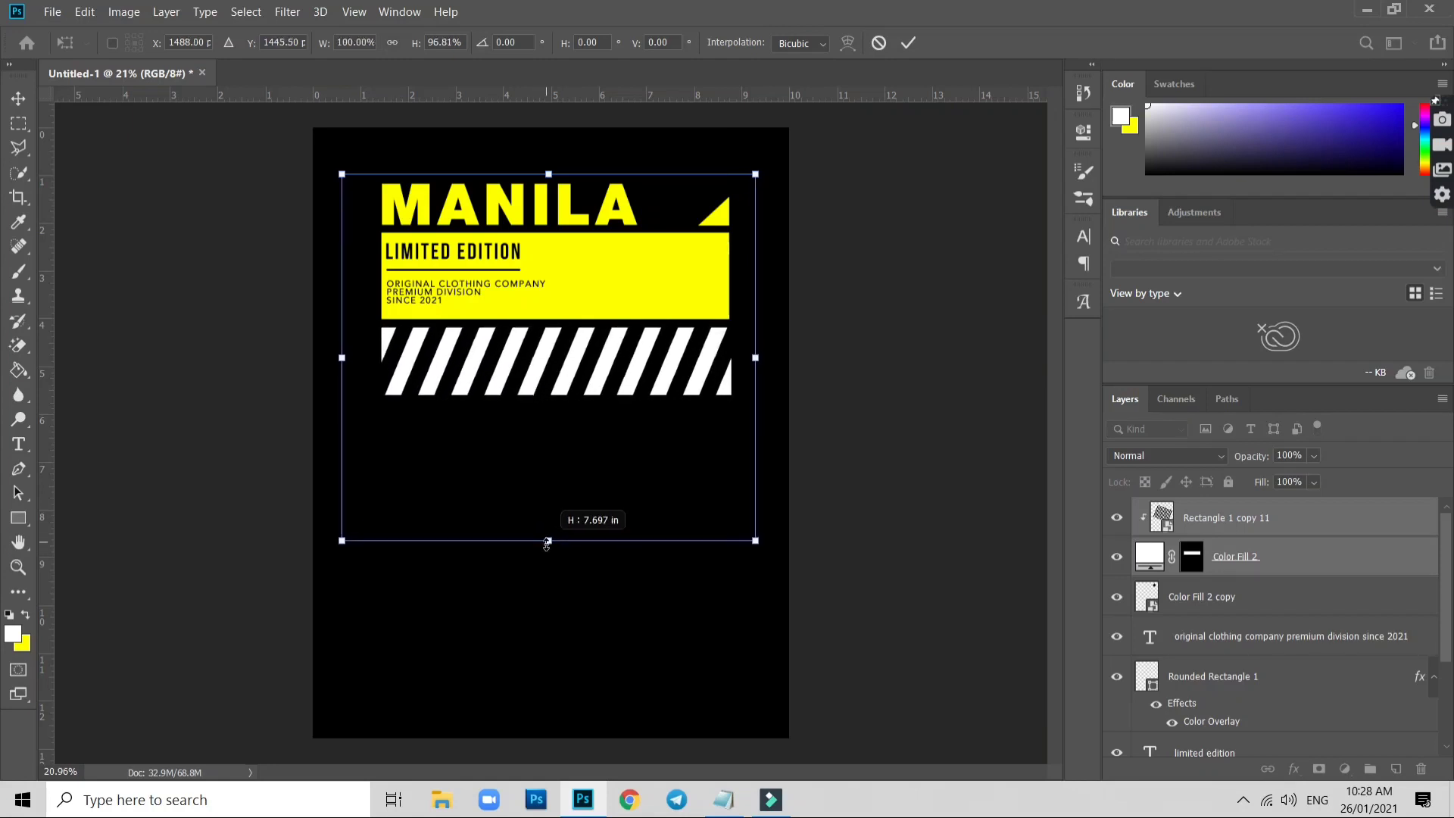
pyautogui.press('Return')
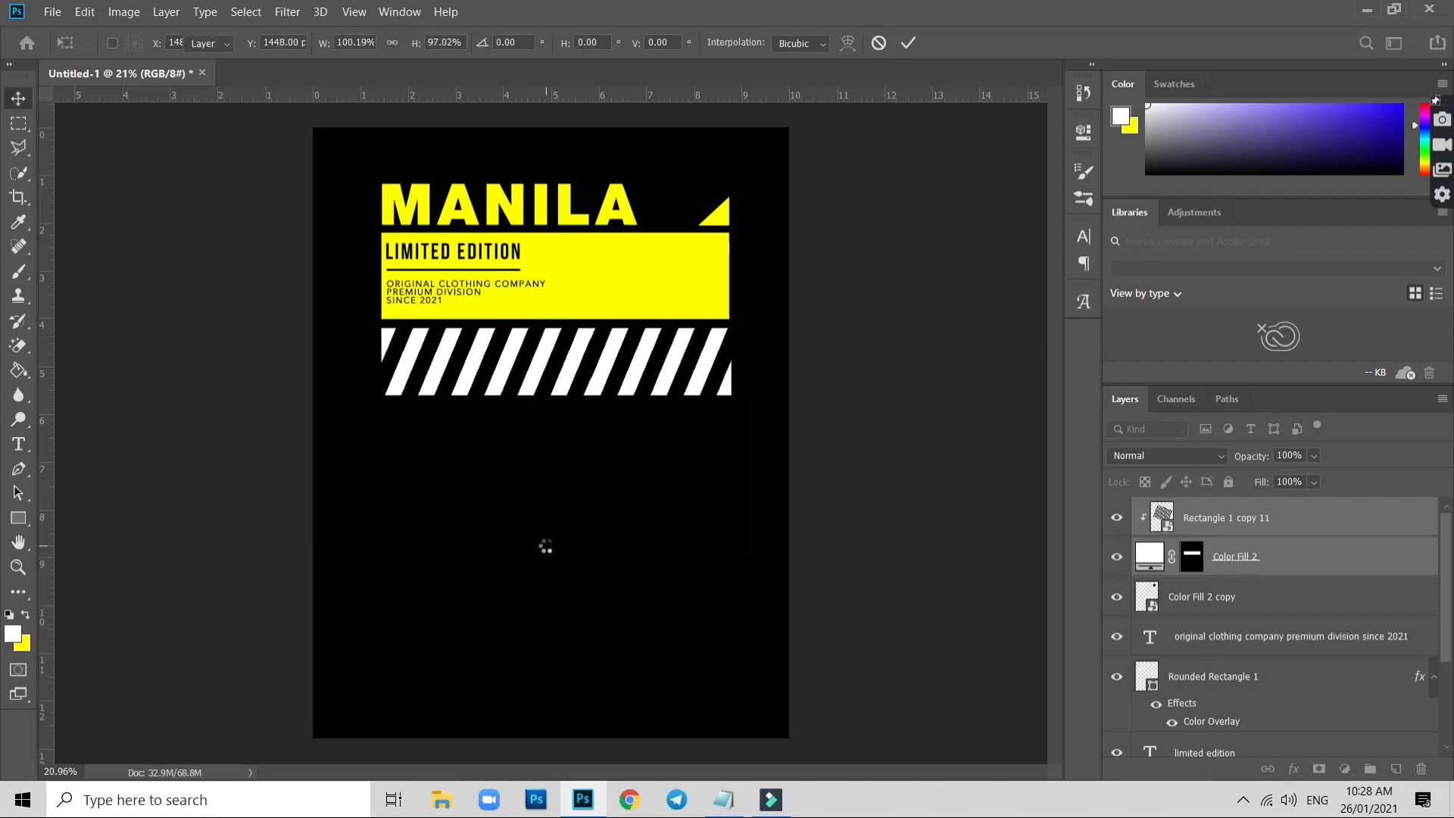
pyautogui.scroll(-3, 651, 508)
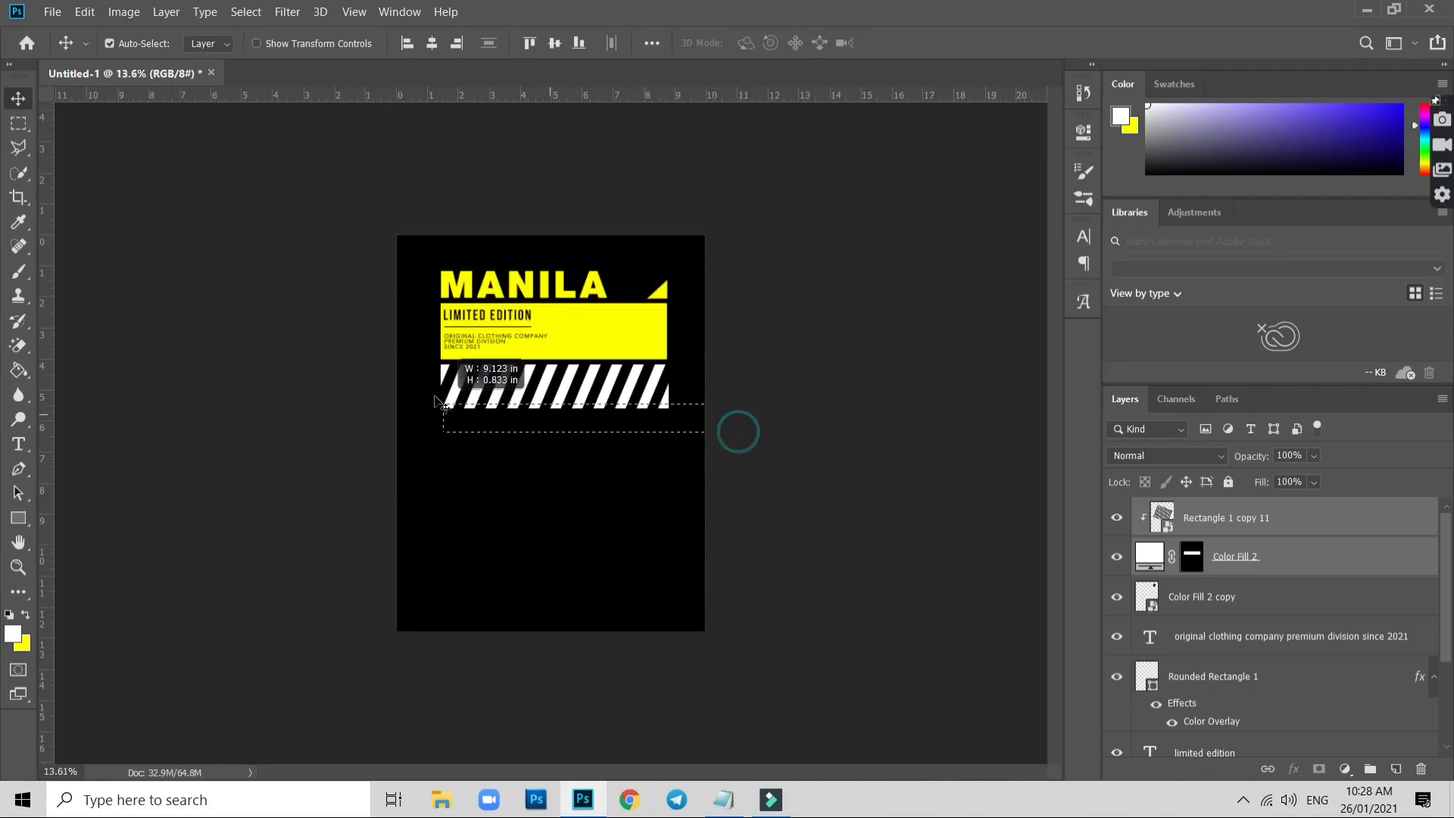
pyautogui.scroll(-1, 553, 436)
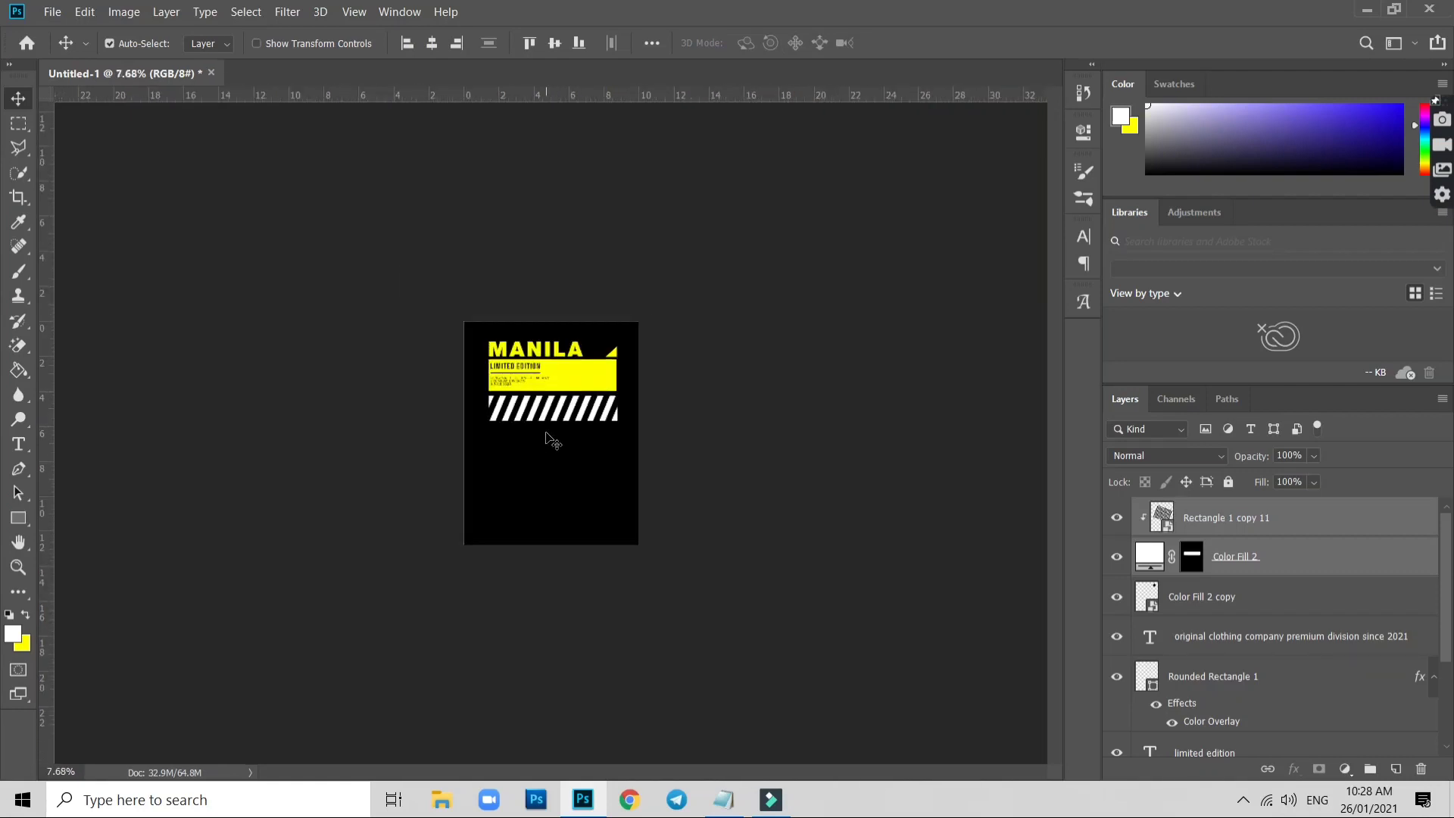
pyautogui.scroll(2, 555, 432)
pyautogui.scroll(2, 564, 378)
pyautogui.scroll(-1, 606, 439)
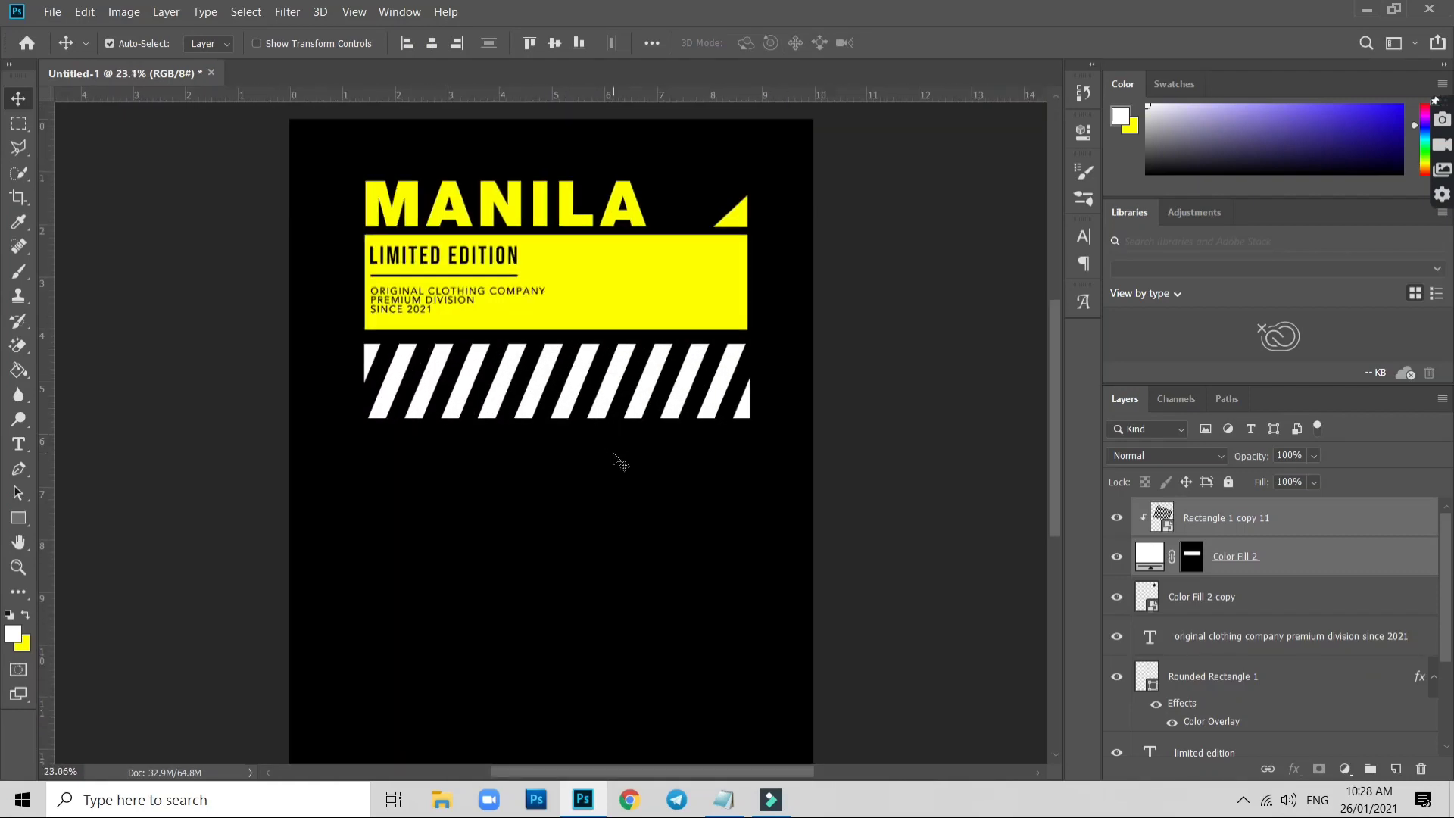
pyautogui.scroll(-1, 622, 462)
pyautogui.scroll(1, 530, 478)
pyautogui.scroll(1, 521, 471)
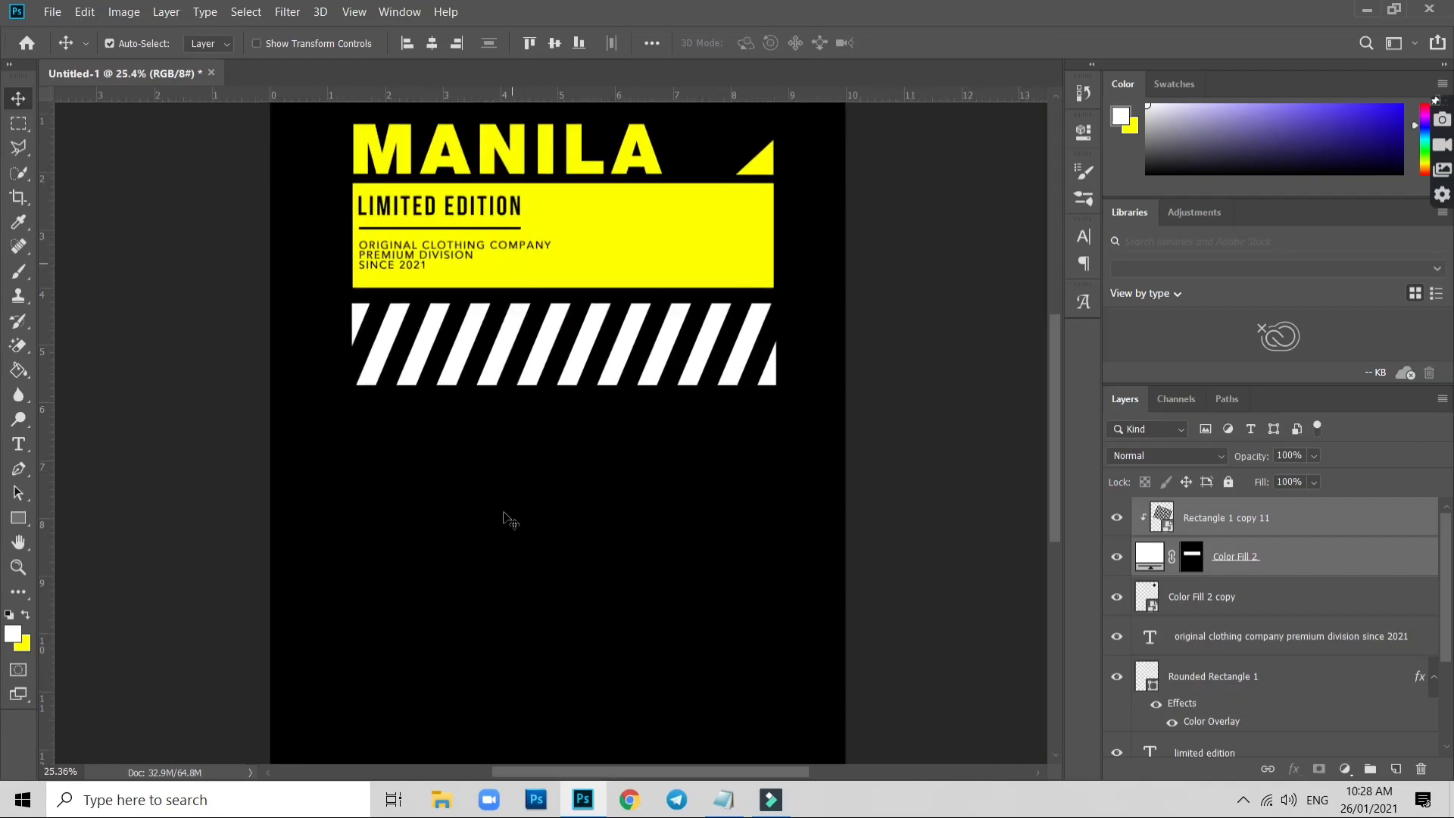
# Start a text layer below the stripes at 11 pt in the sampled yellow
pyautogui.click(18, 444)
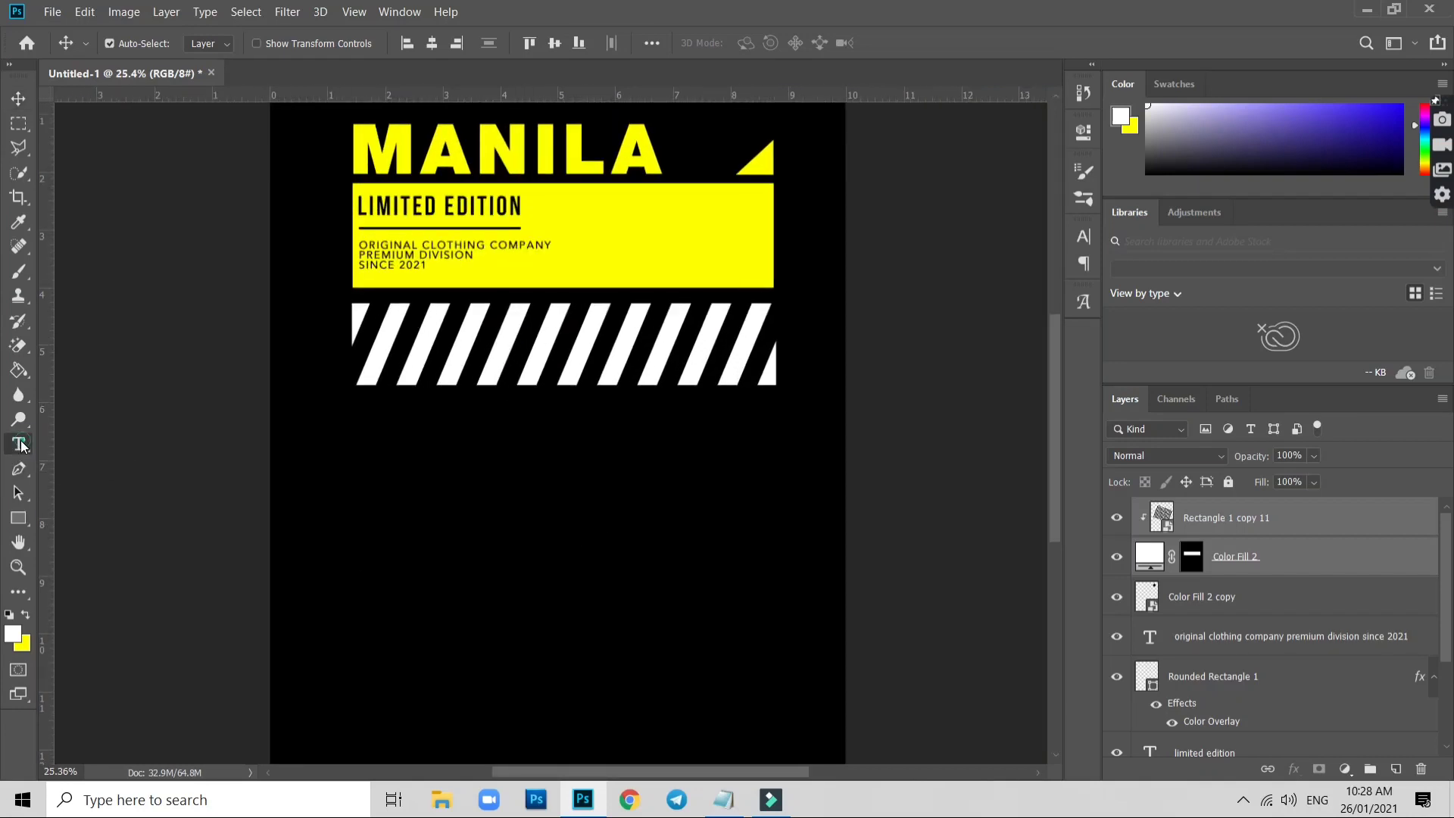
pyautogui.click(373, 541)
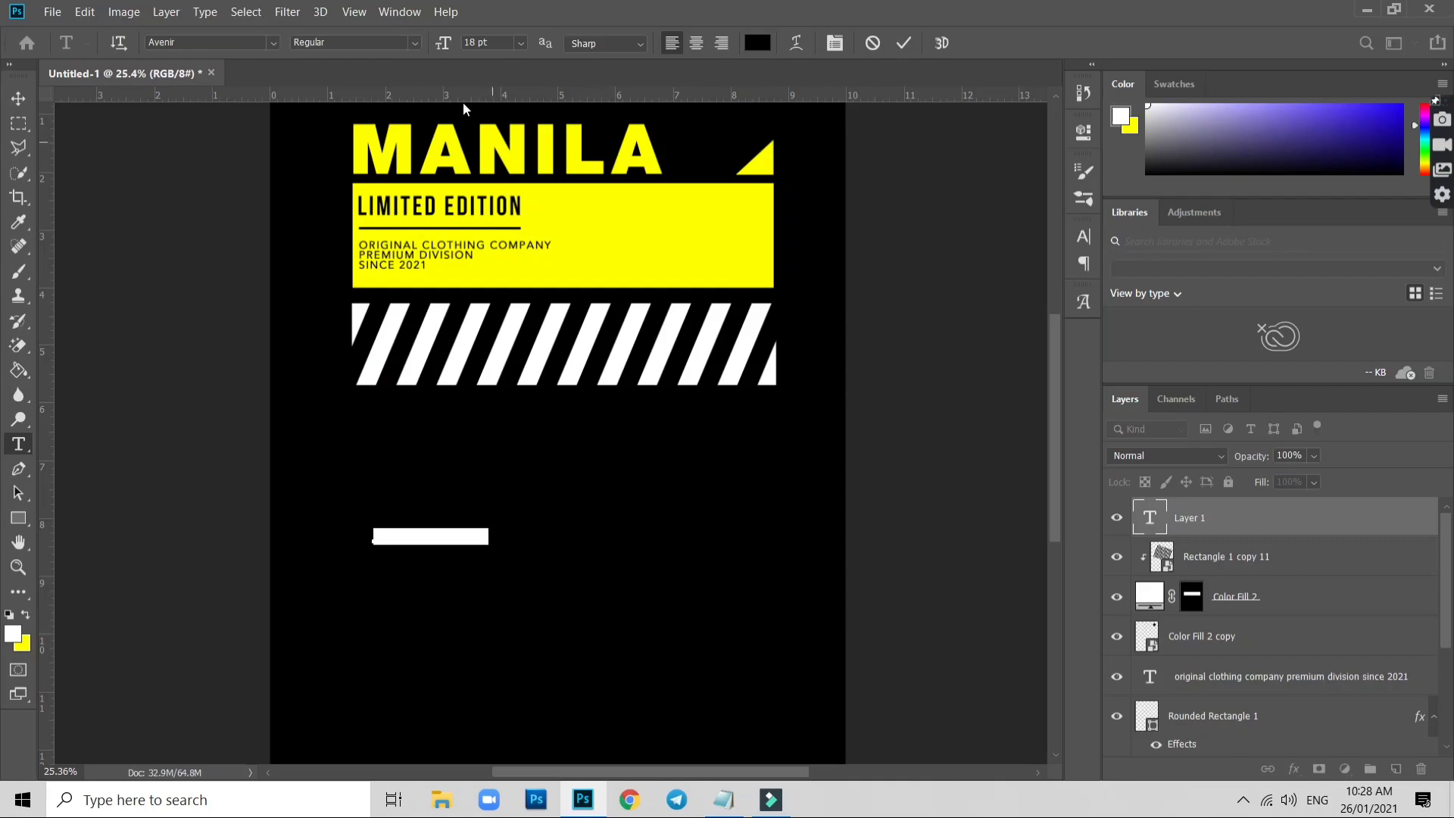
pyautogui.click(520, 44)
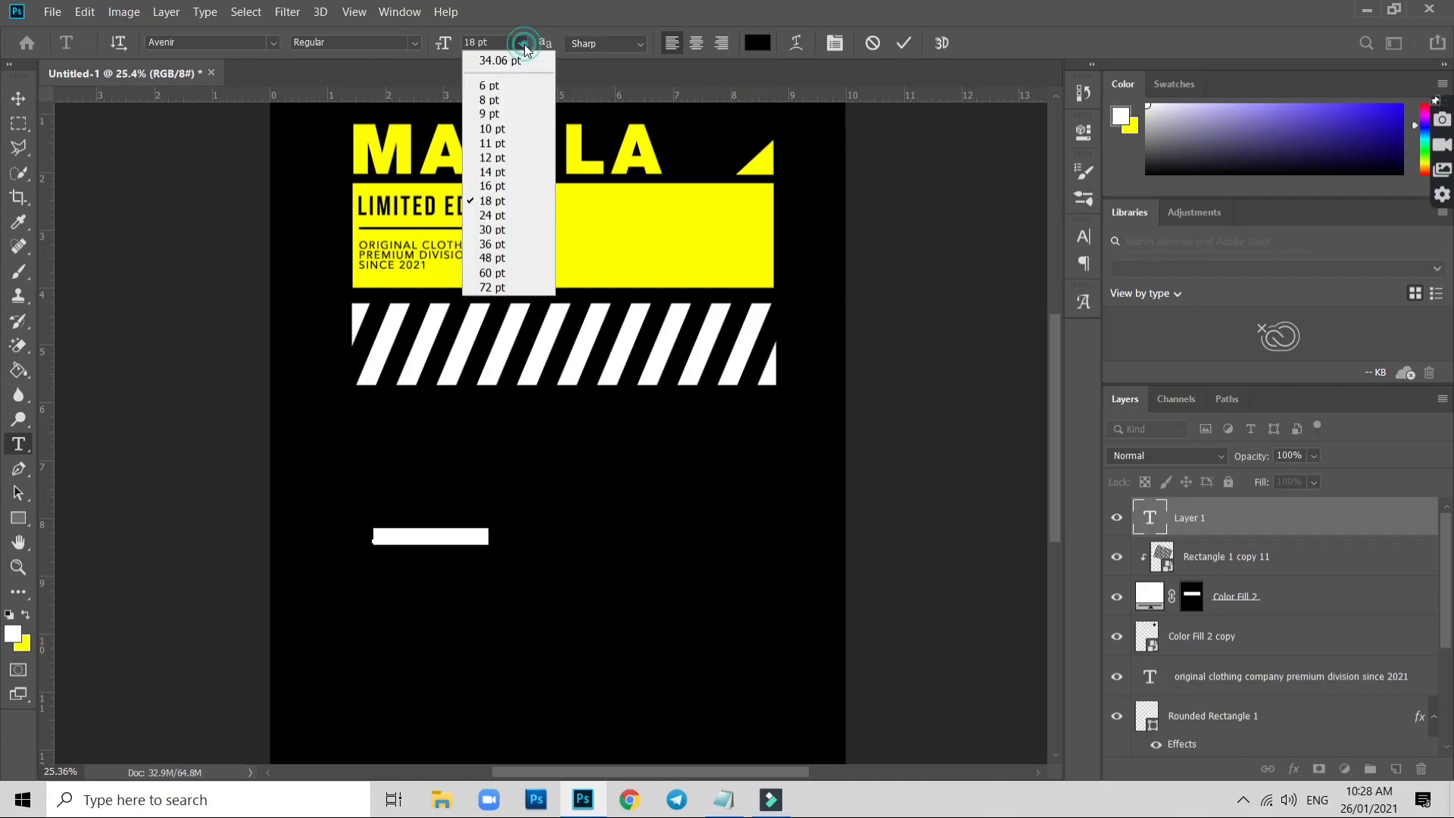
pyautogui.click(491, 148)
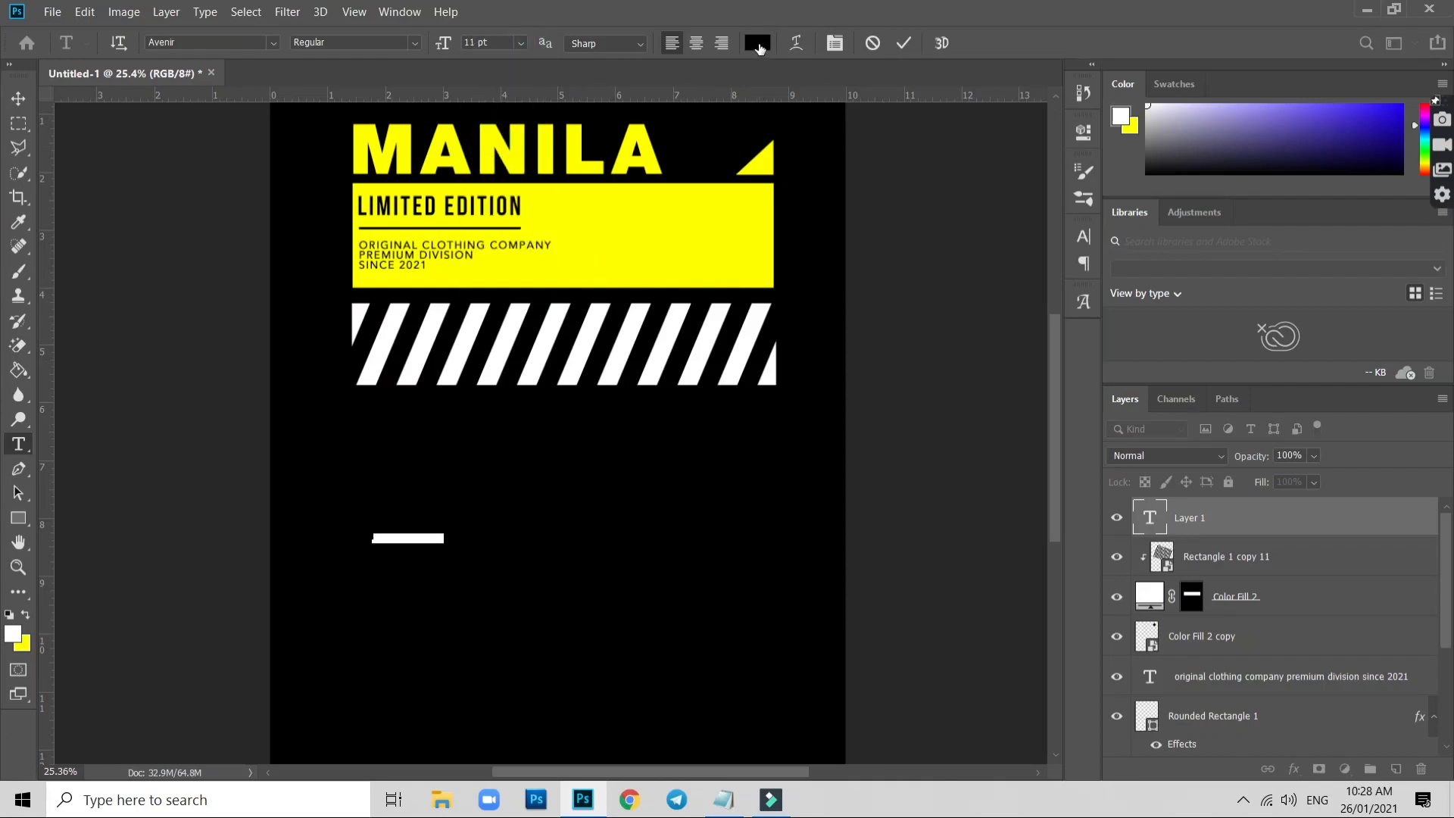
pyautogui.click(758, 43)
pyautogui.click(652, 220)
pyautogui.press('Return')
# Copy the Manila paragraph from Notepad and paste it into the text layer
pyautogui.click(723, 794)
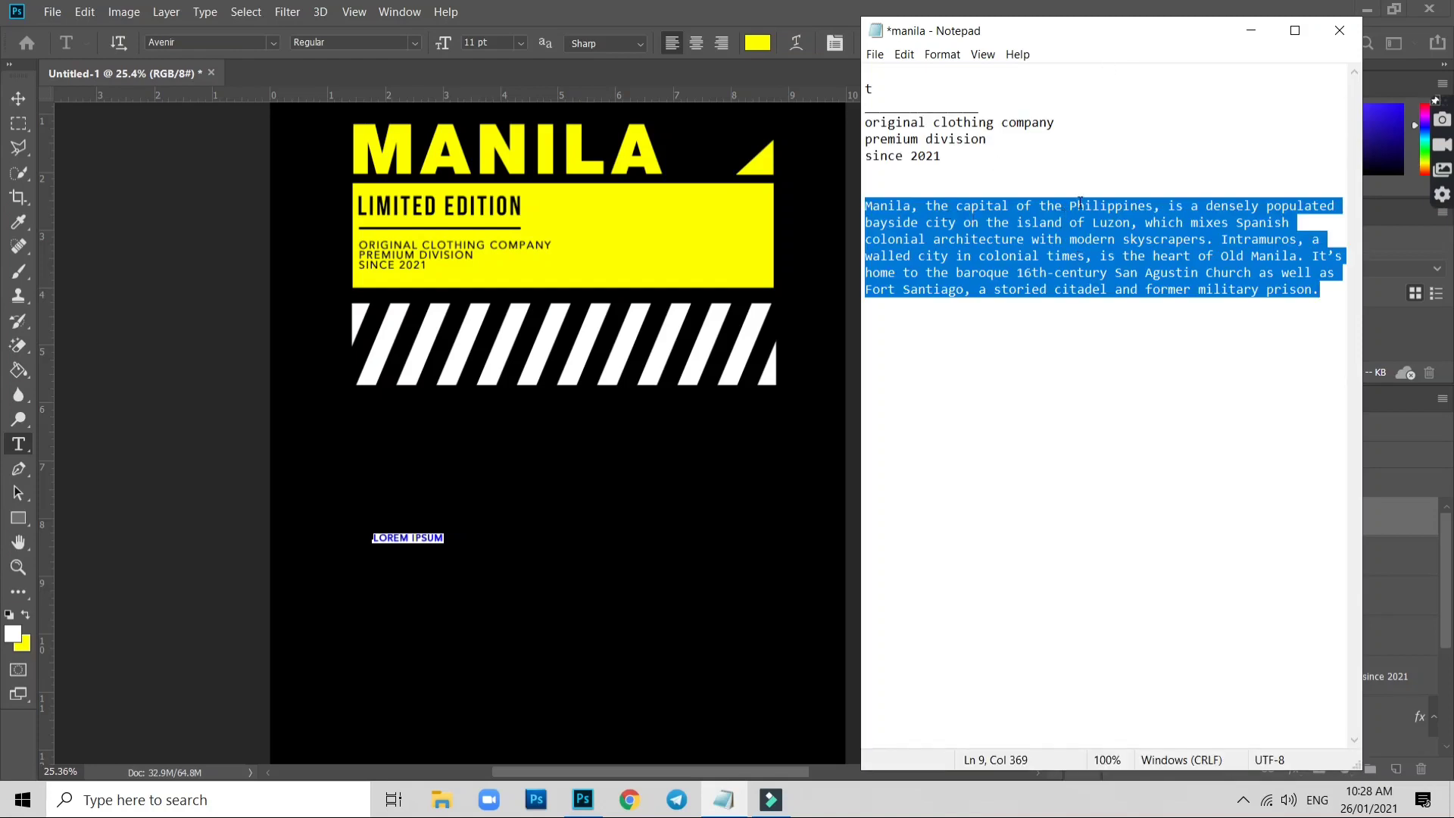
pyautogui.rightClick(1145, 247)
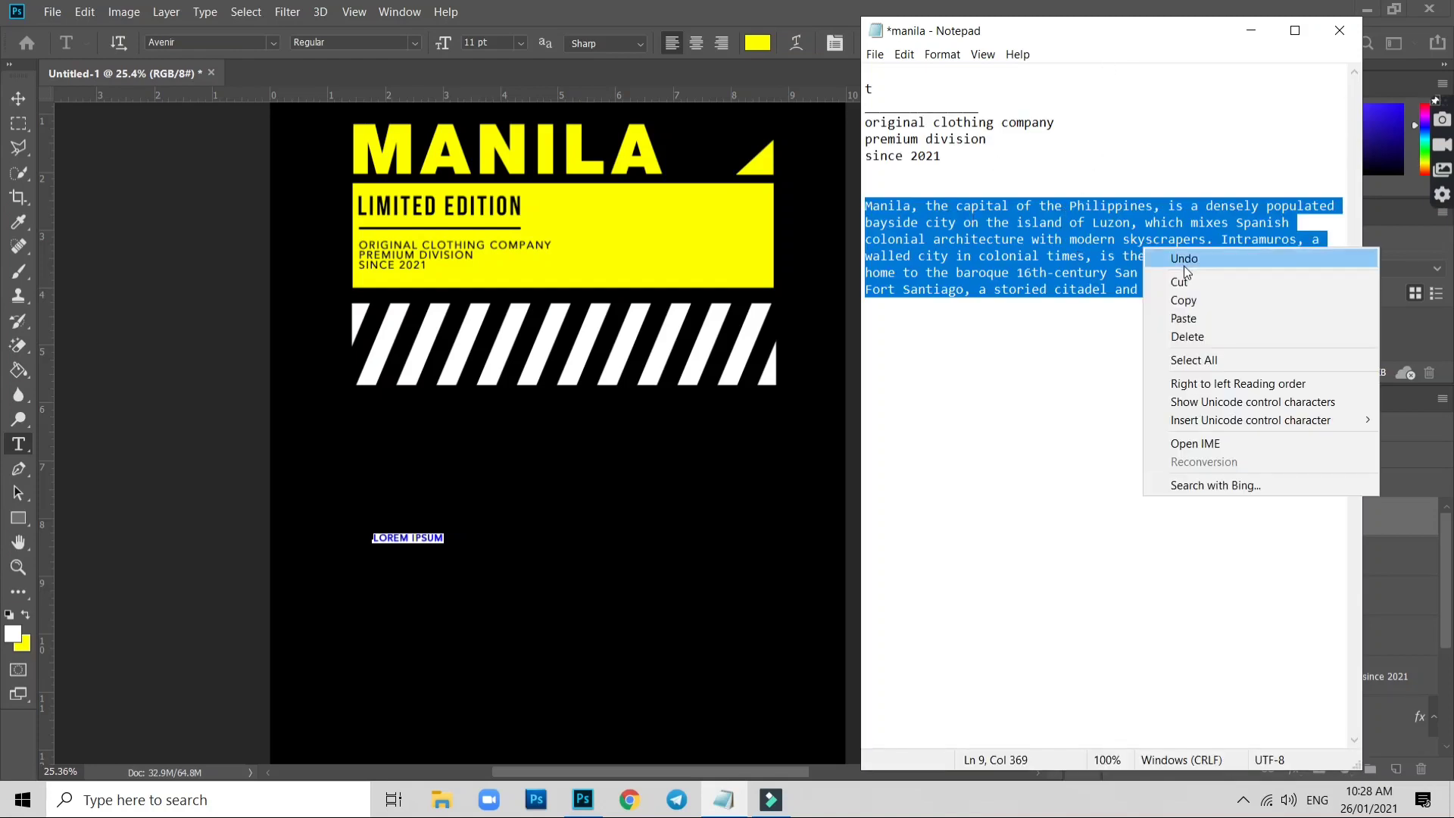
pyautogui.click(1193, 306)
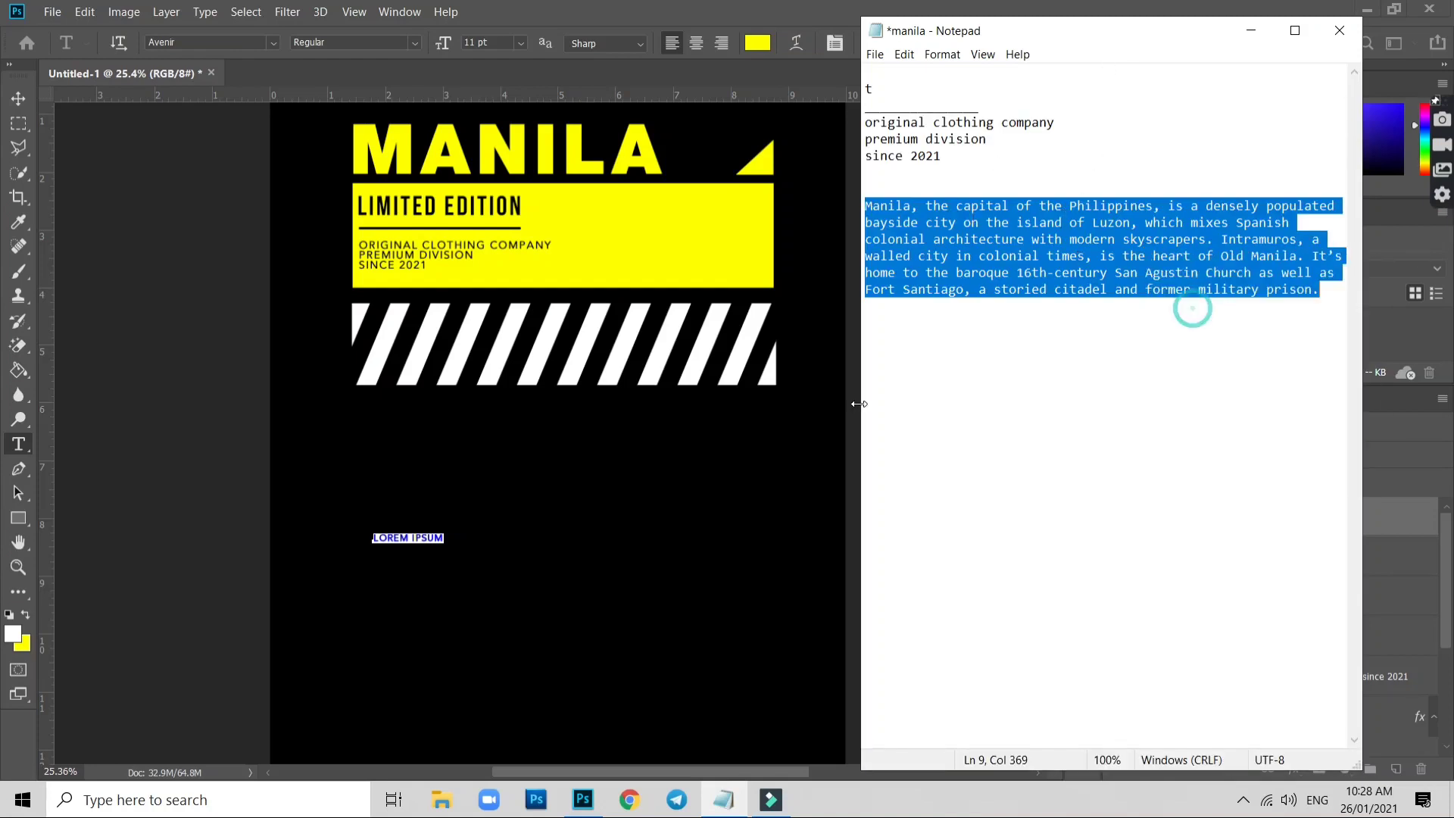
pyautogui.click(438, 541)
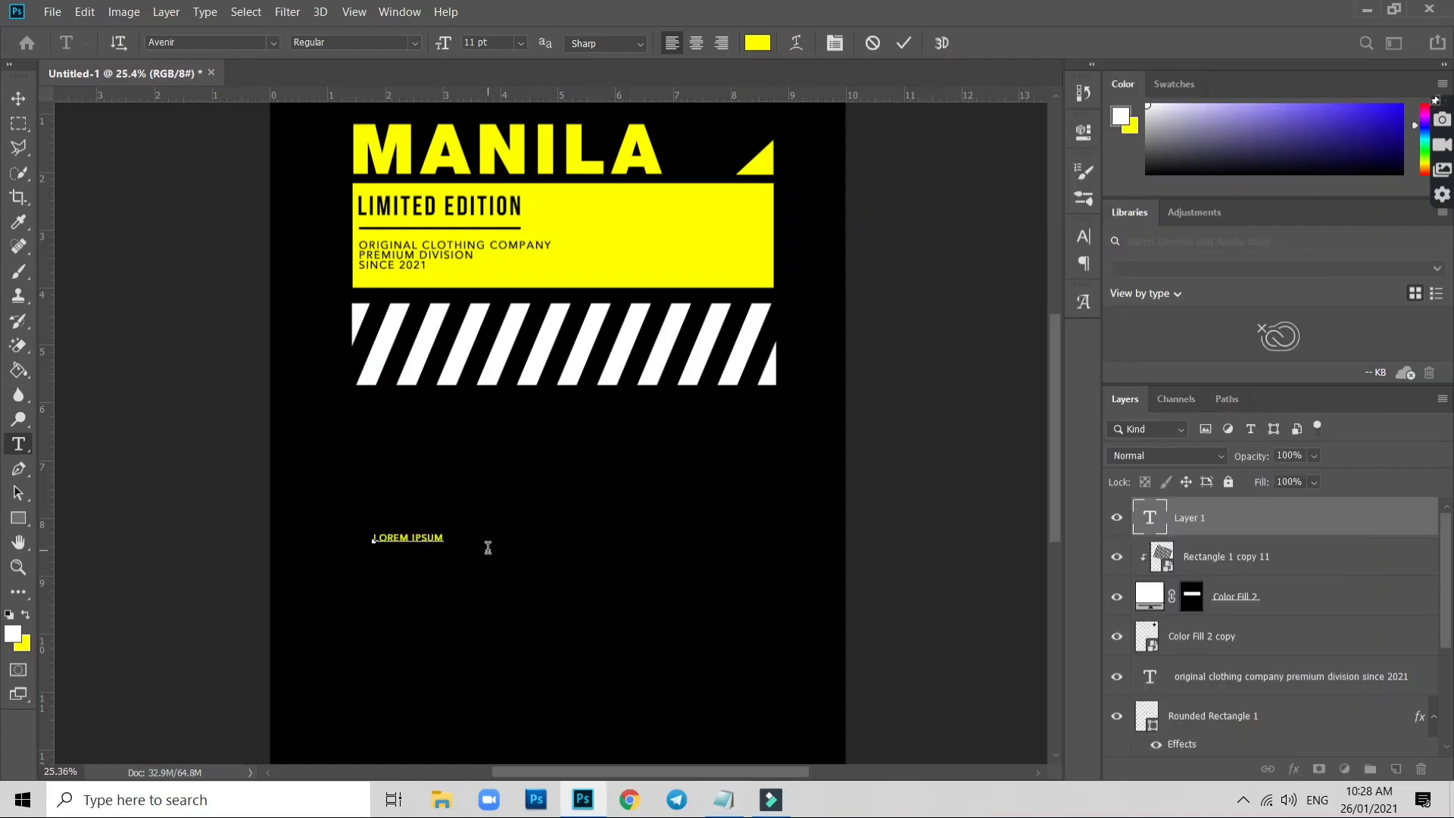
pyautogui.hotkey('ctrl', 'v')
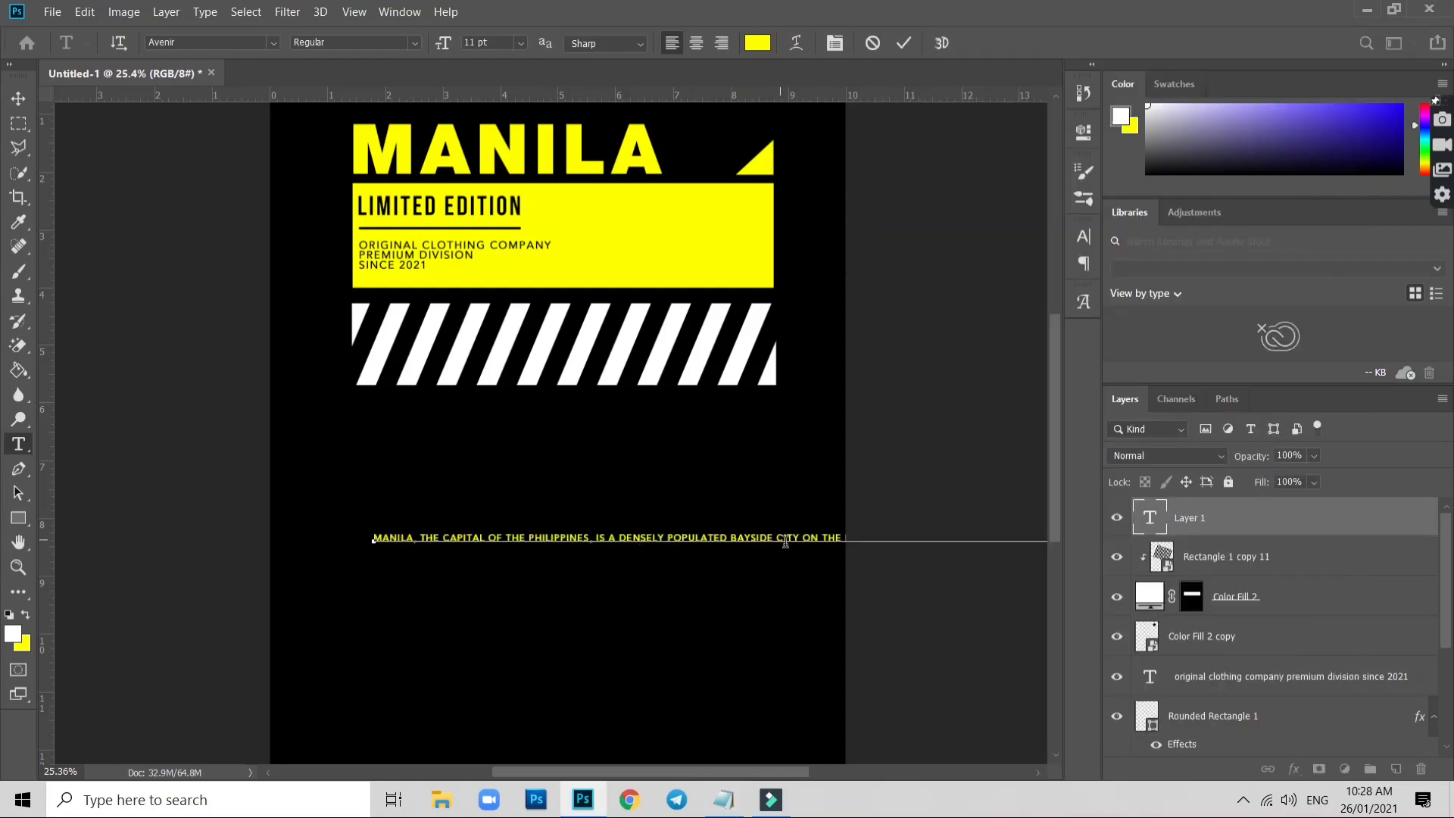
# Break the paragraph into six lines and move it up just below the stripes
pyautogui.click(801, 536)
pyautogui.press('Return')
pyautogui.click(799, 552)
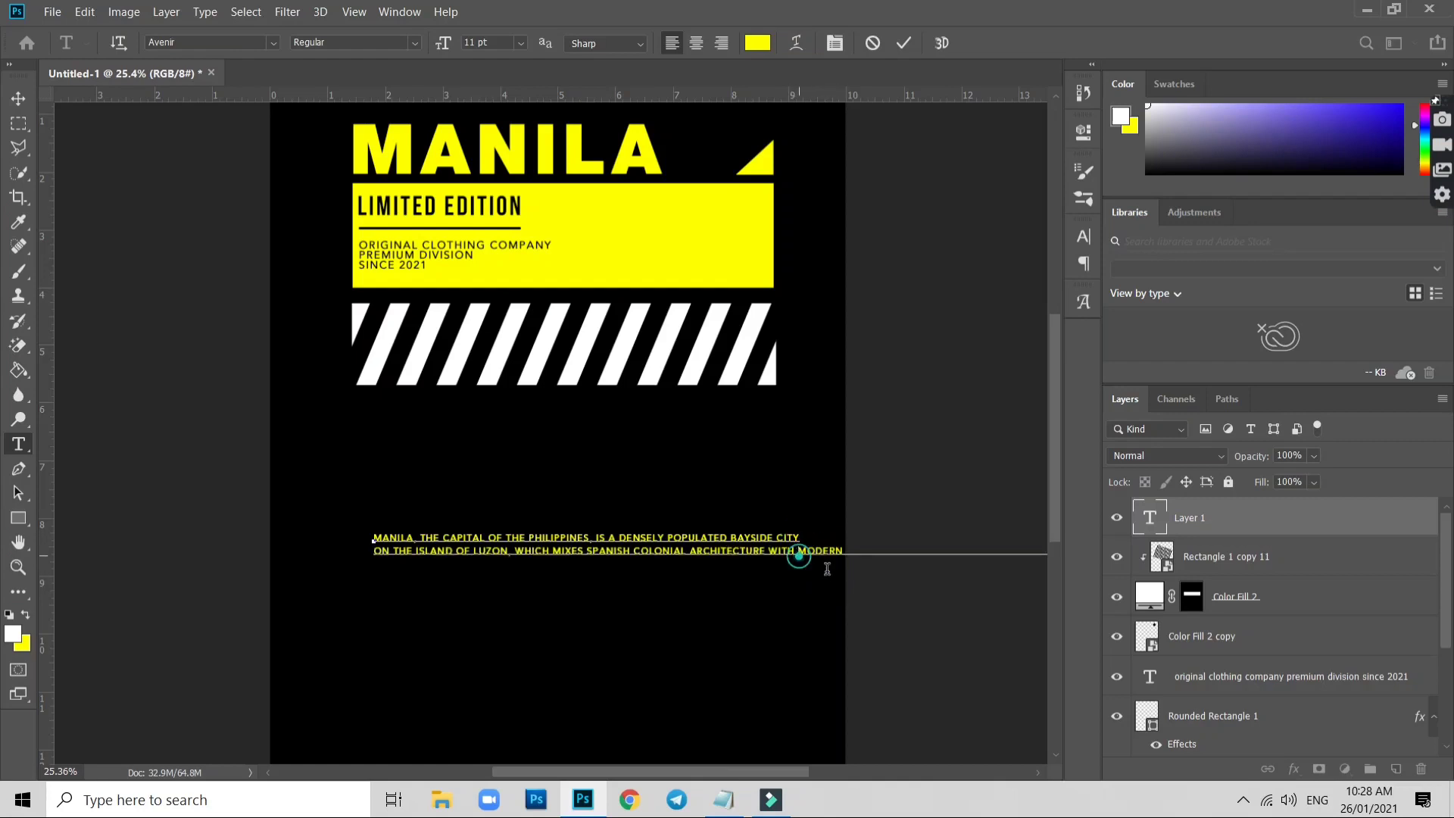
pyautogui.press('Return')
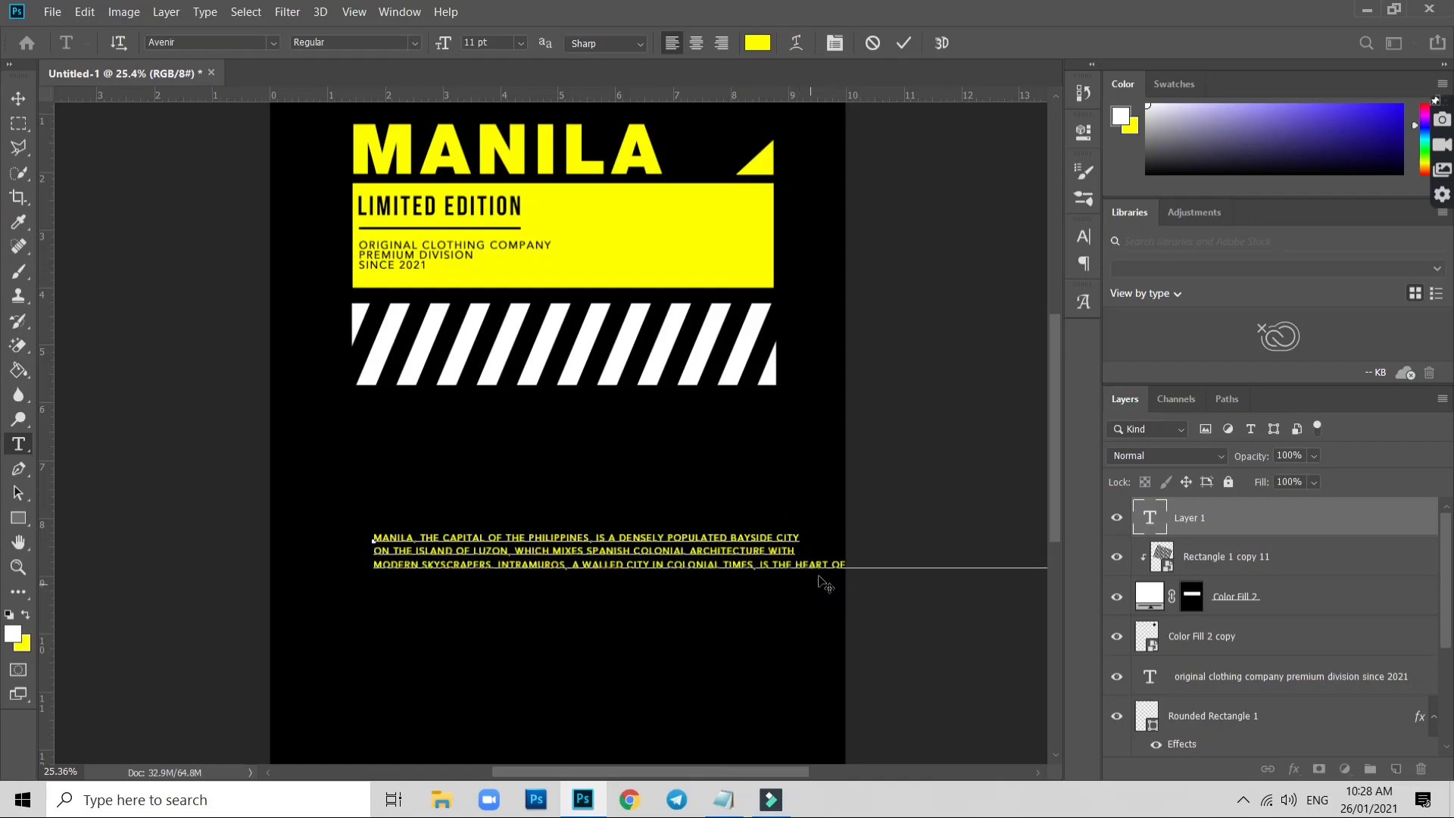
pyautogui.press('Return')
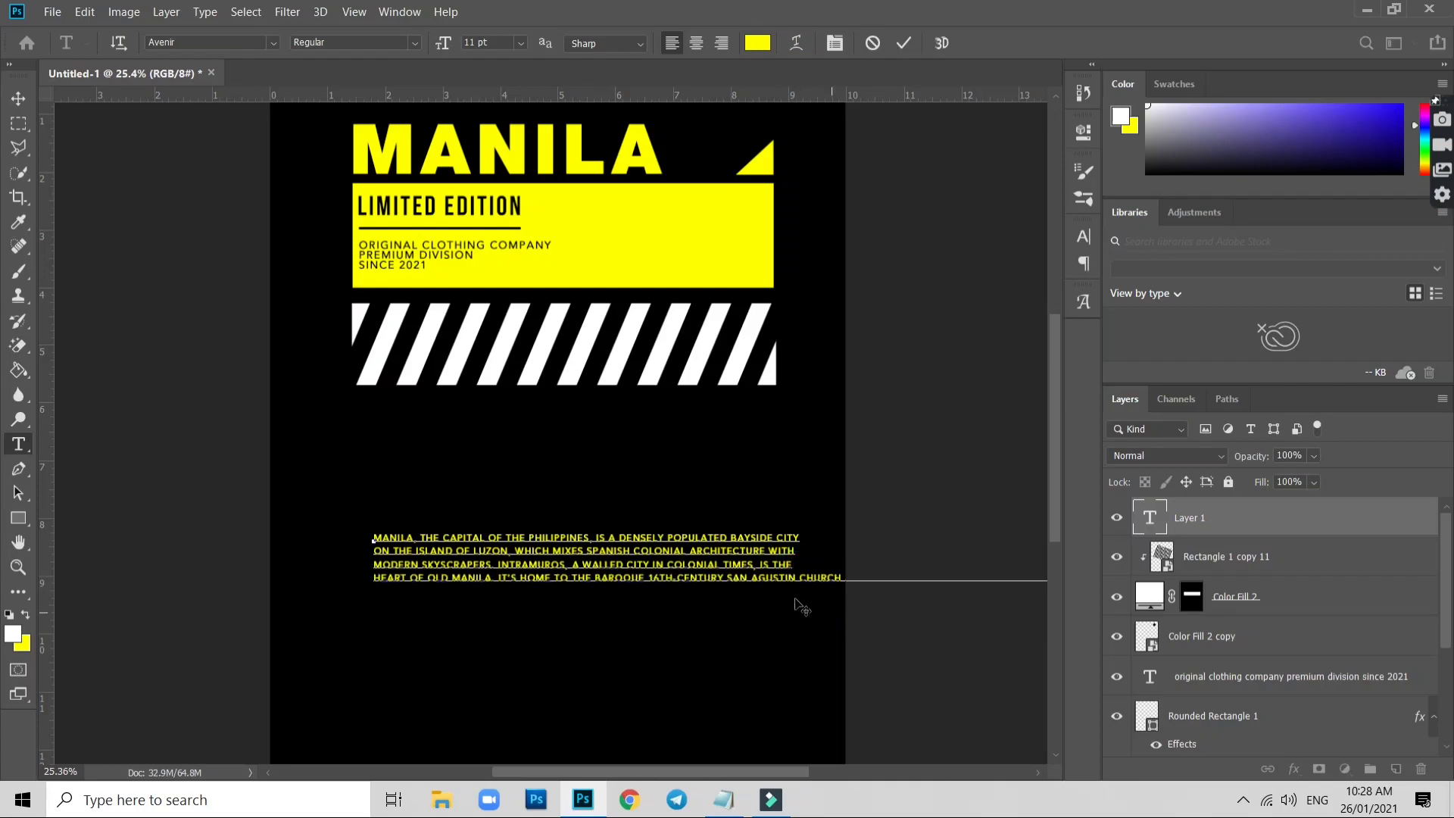
pyautogui.click(800, 577)
pyautogui.press('Return')
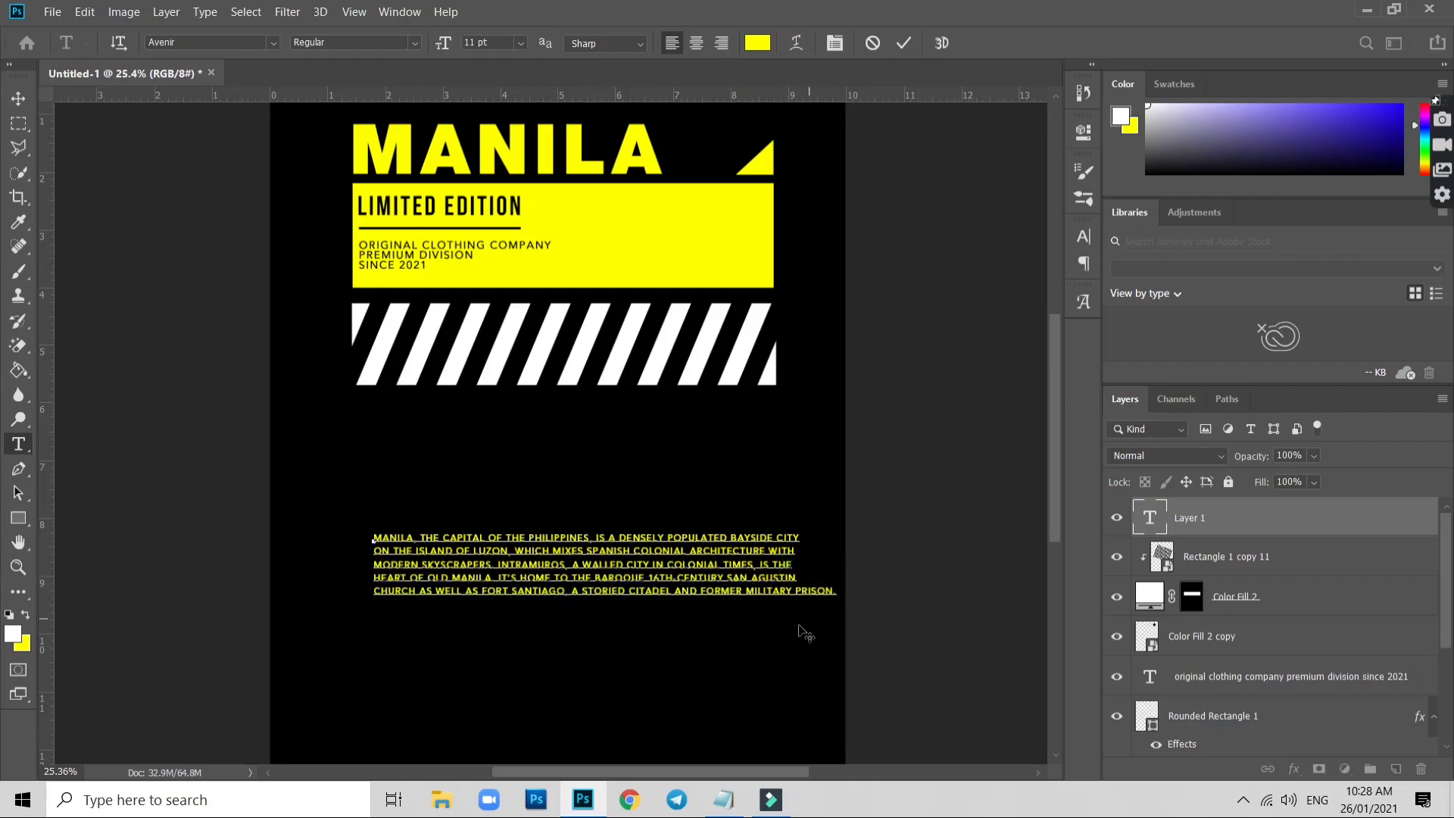
pyautogui.click(795, 590)
pyautogui.press('Return')
pyautogui.click(23, 97)
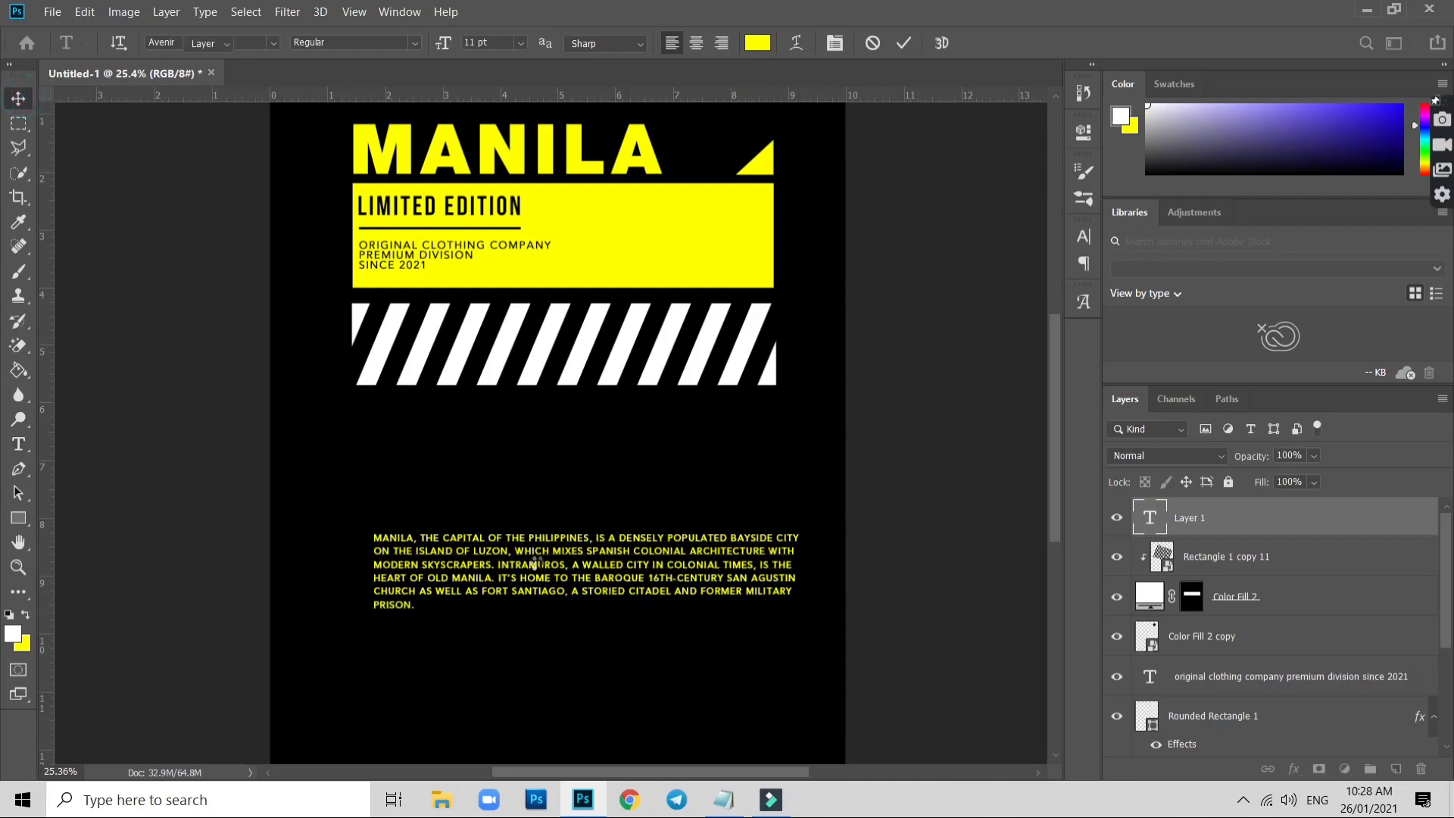
pyautogui.moveTo(536, 508)
pyautogui.mouseDown()
pyautogui.moveTo(515, 411)
pyautogui.moveTo(527, 414)
pyautogui.mouseUp()
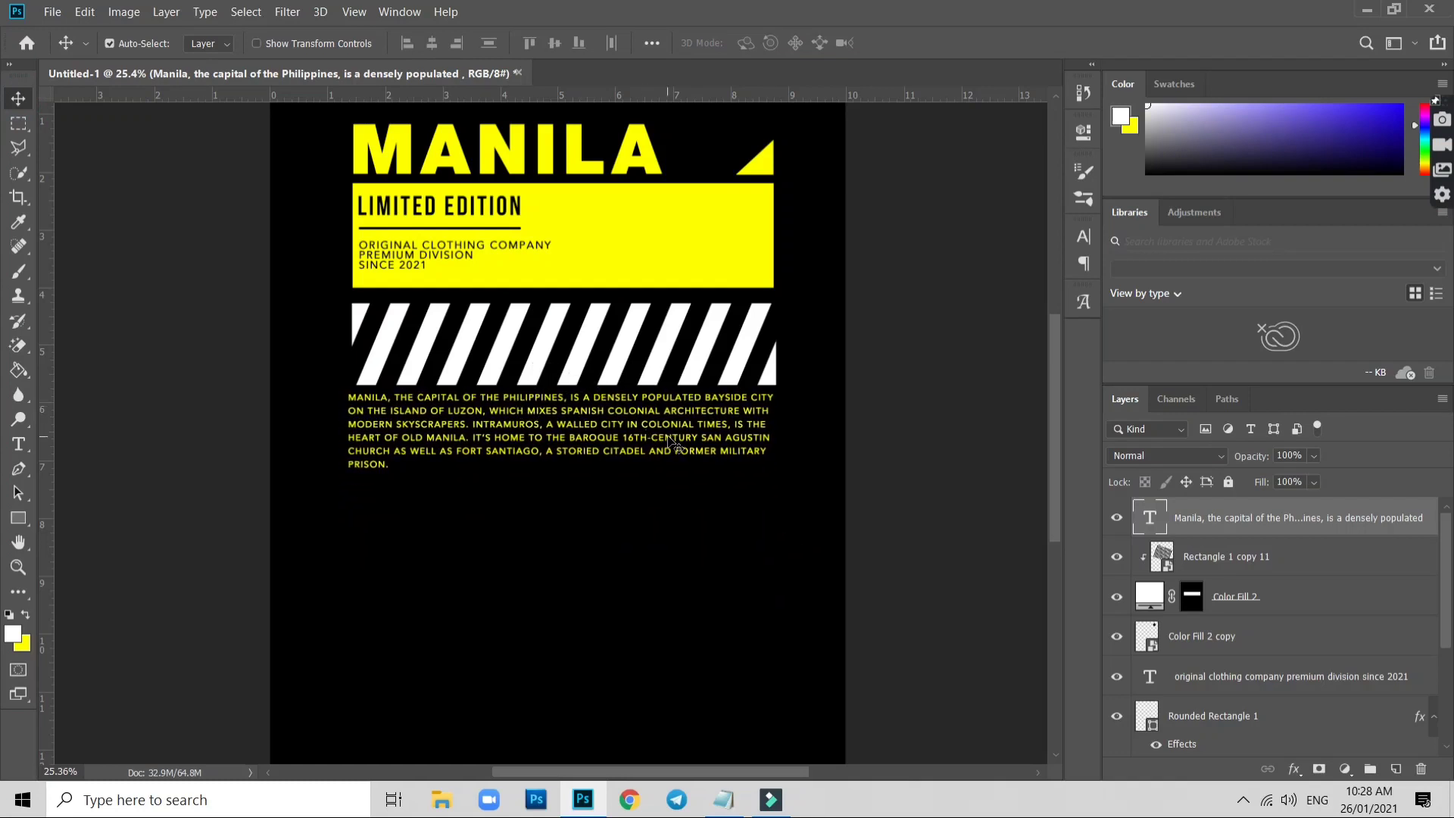
# Nudge the paragraph left and scale it to about 101.6% (11.18 pt)
pyautogui.press('Left')
pyautogui.press('Left')
pyautogui.press('Left')
pyautogui.press('Left')
pyautogui.press('Left')
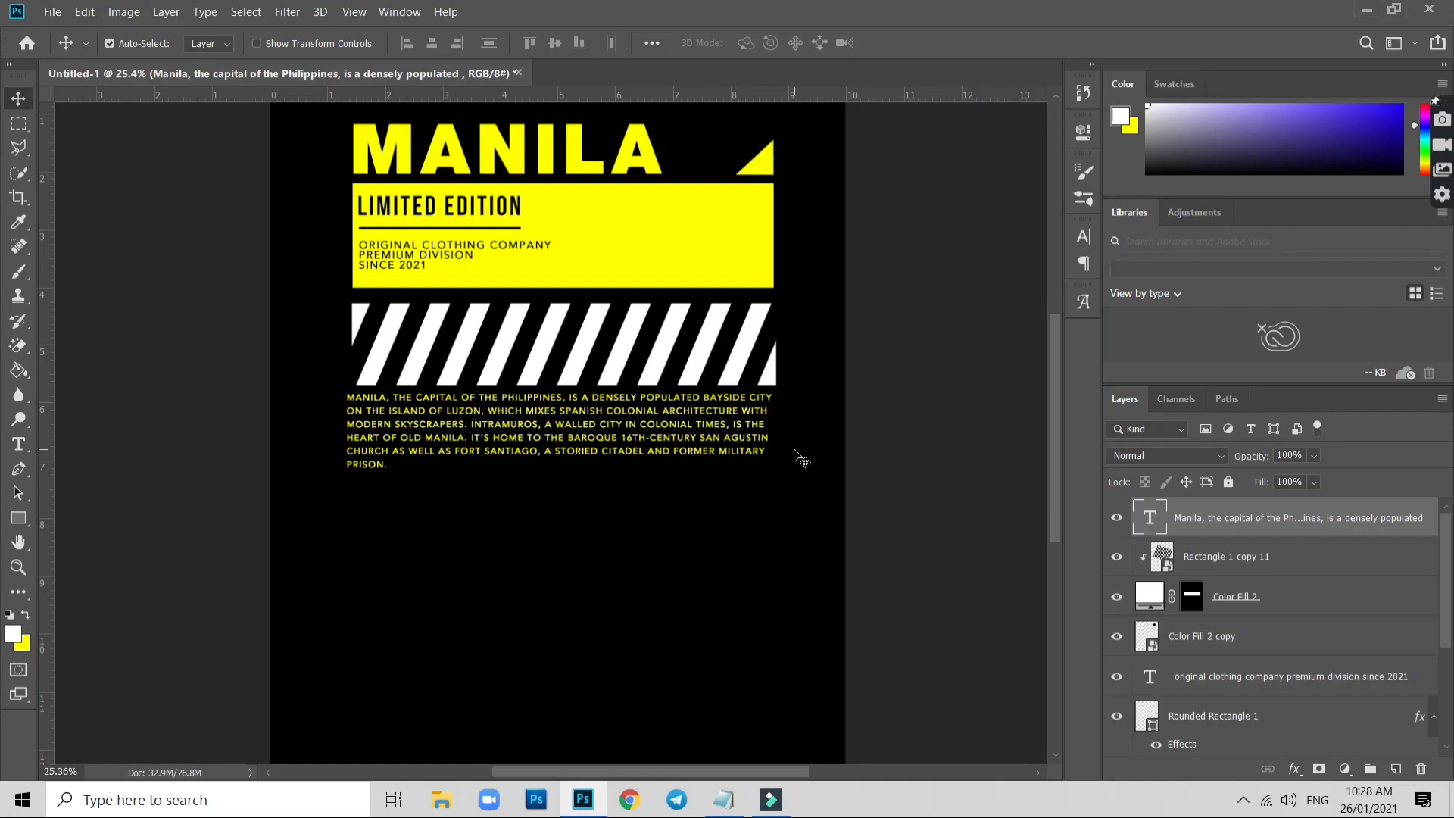
pyautogui.hotkey('ctrl', 't')
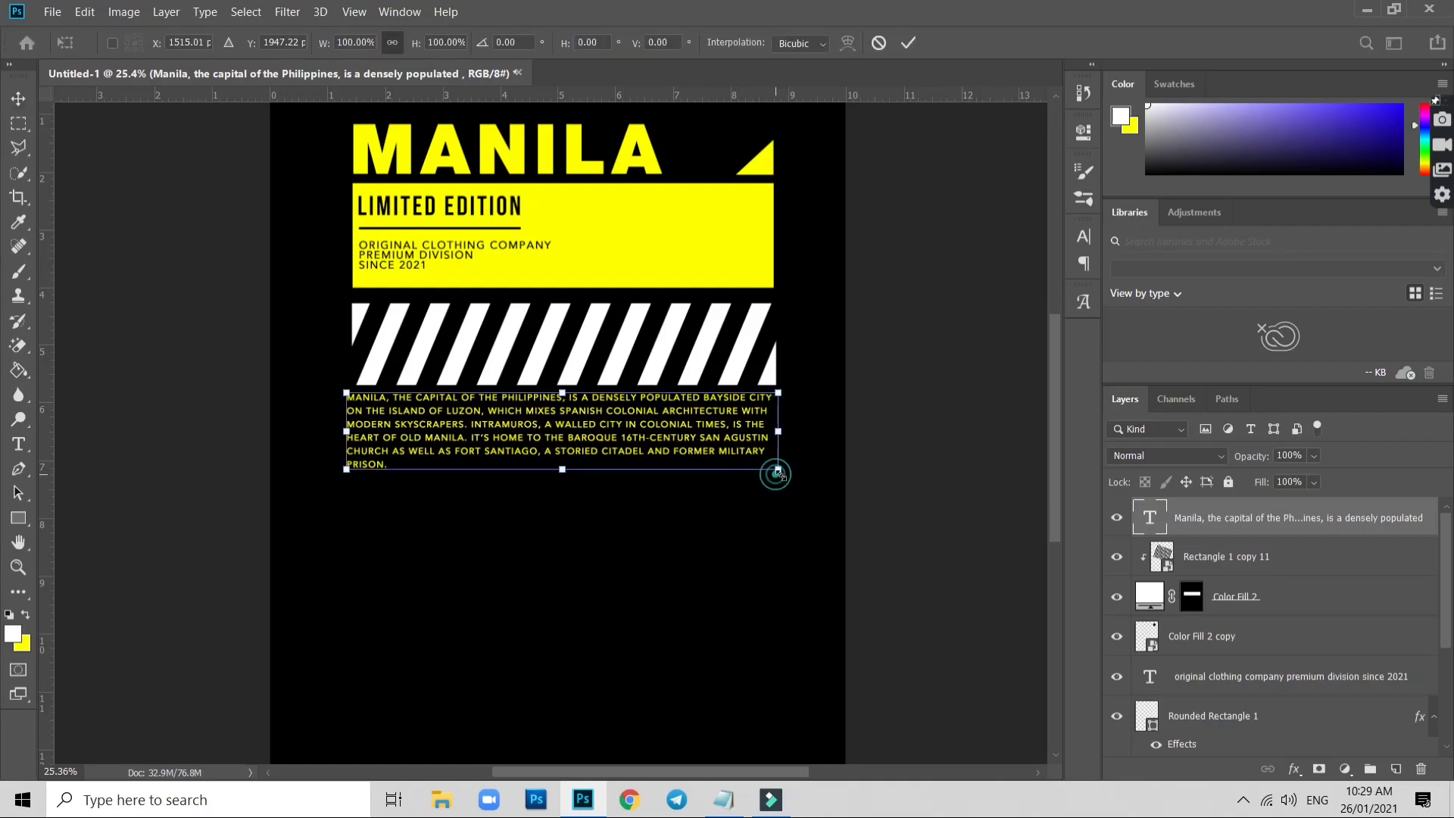
pyautogui.moveTo(781, 469); pyautogui.dragTo(783, 477)
pyautogui.press('Return')
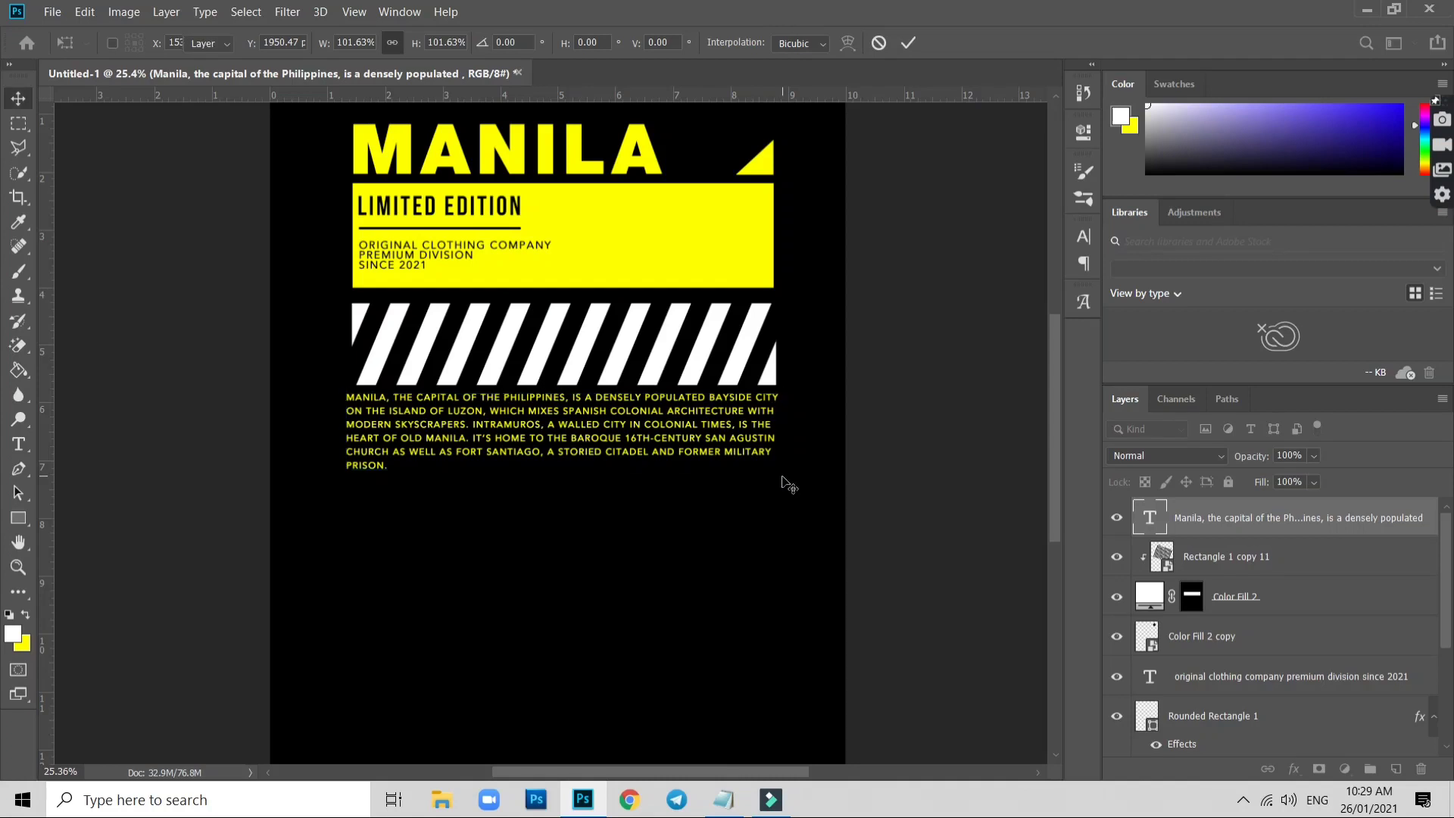
pyautogui.scroll(-3, 788, 485)
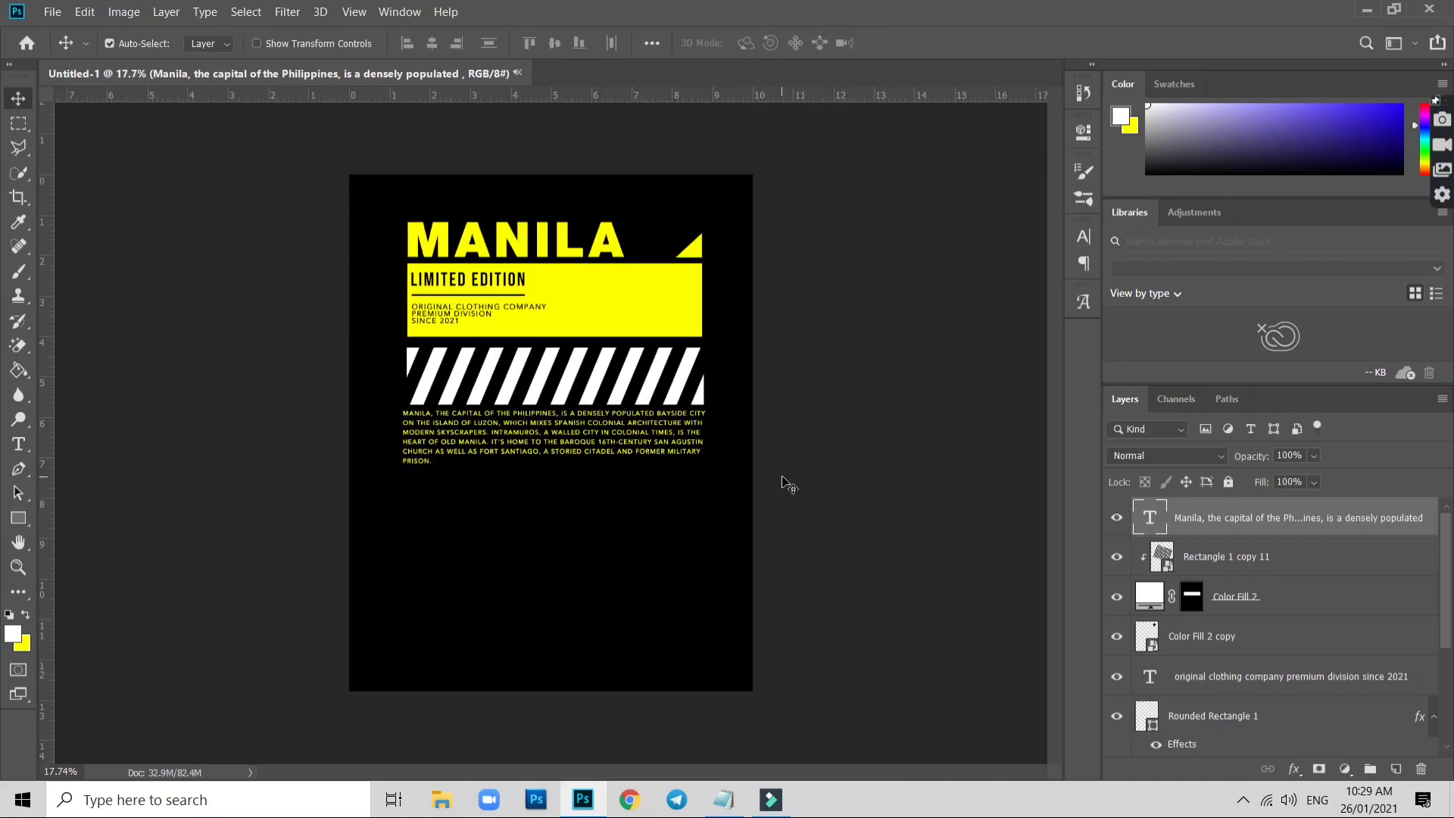
pyautogui.scroll(3, 606, 481)
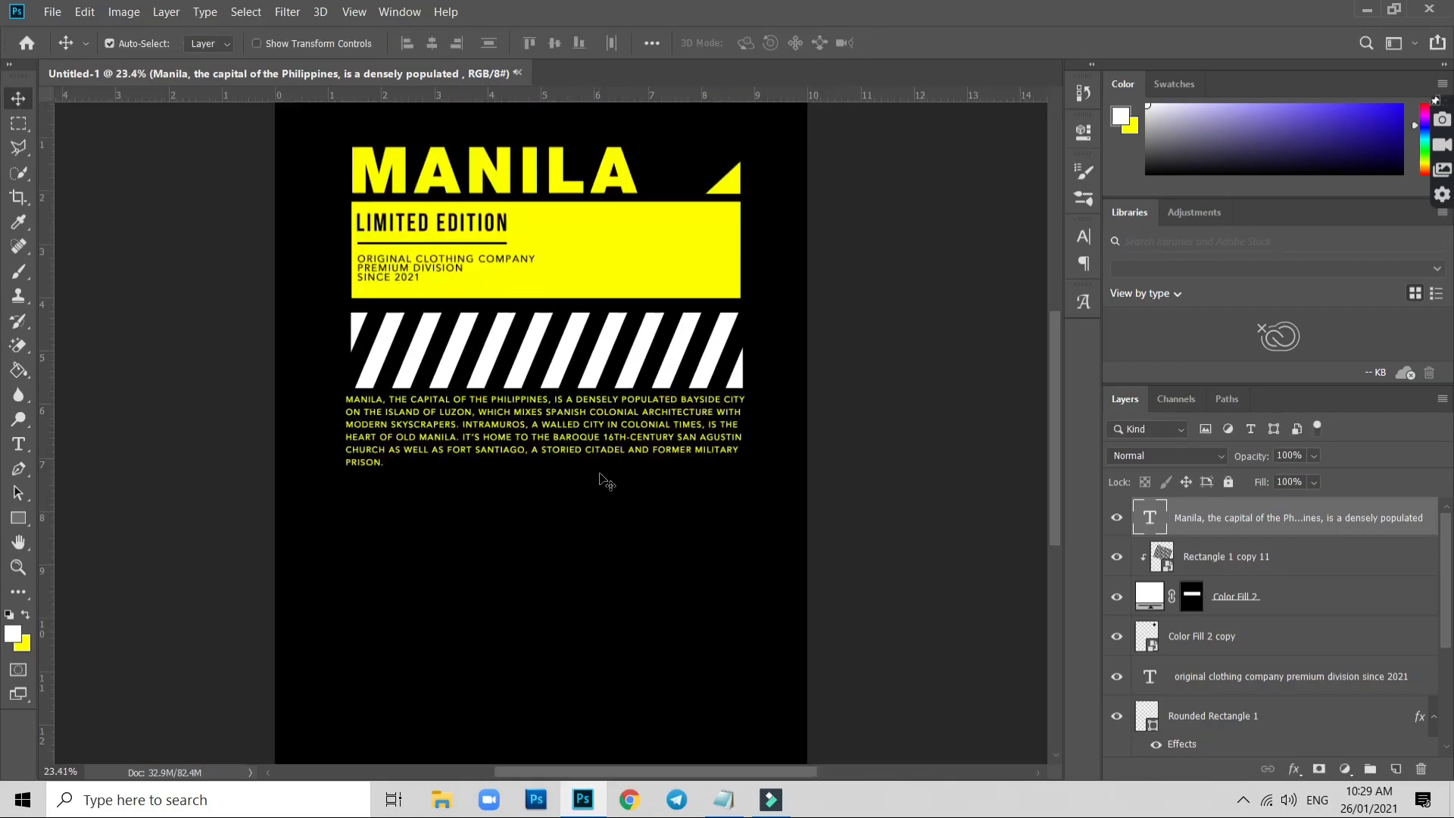
pyautogui.moveTo(602, 481); pyautogui.dragTo(591, 379)
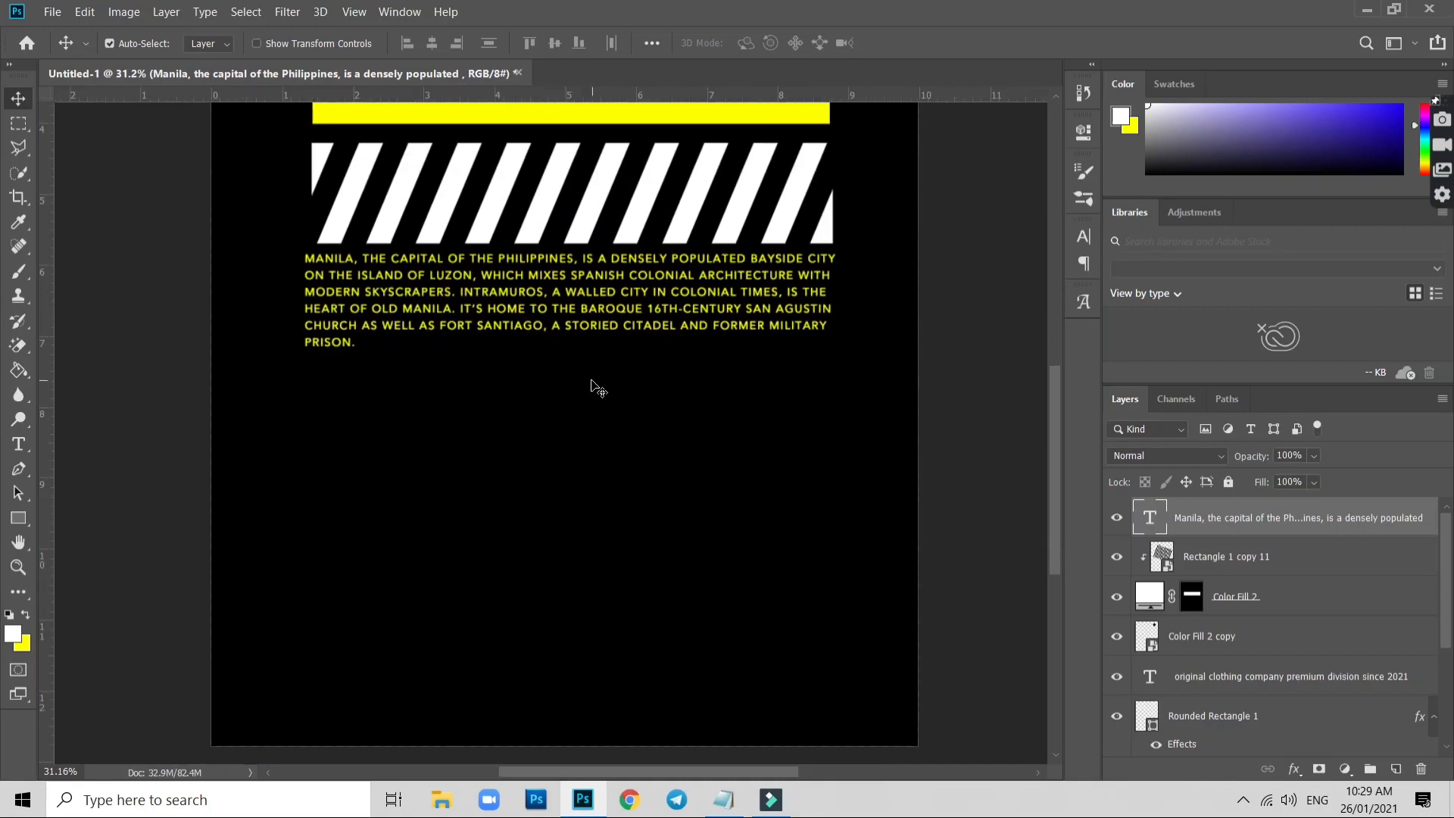
pyautogui.scroll(-1, 350, 368)
# Add a 2021 text layer below the paragraph in BigNoodleTitling
pyautogui.press('t')
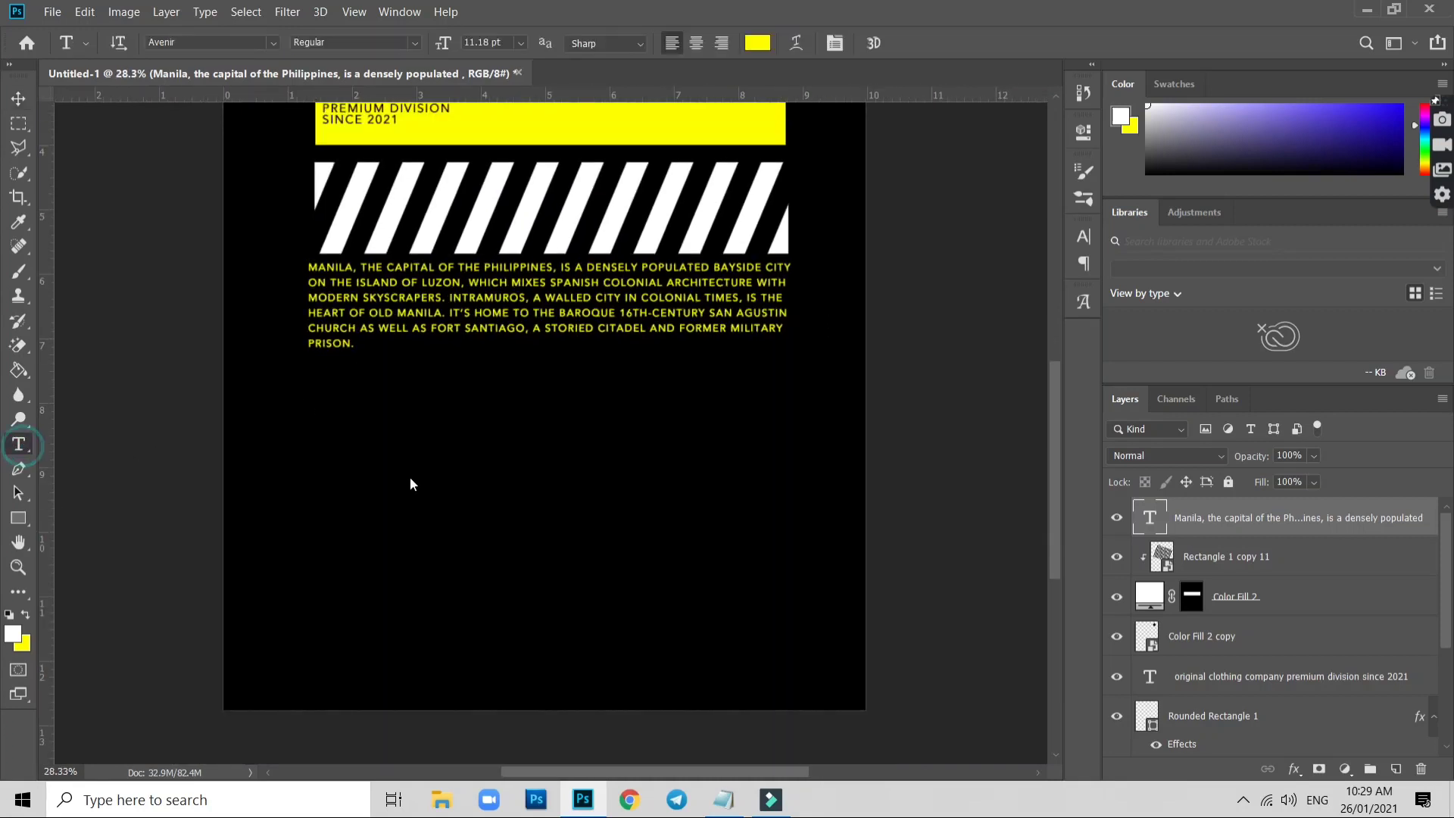
pyautogui.click(419, 482)
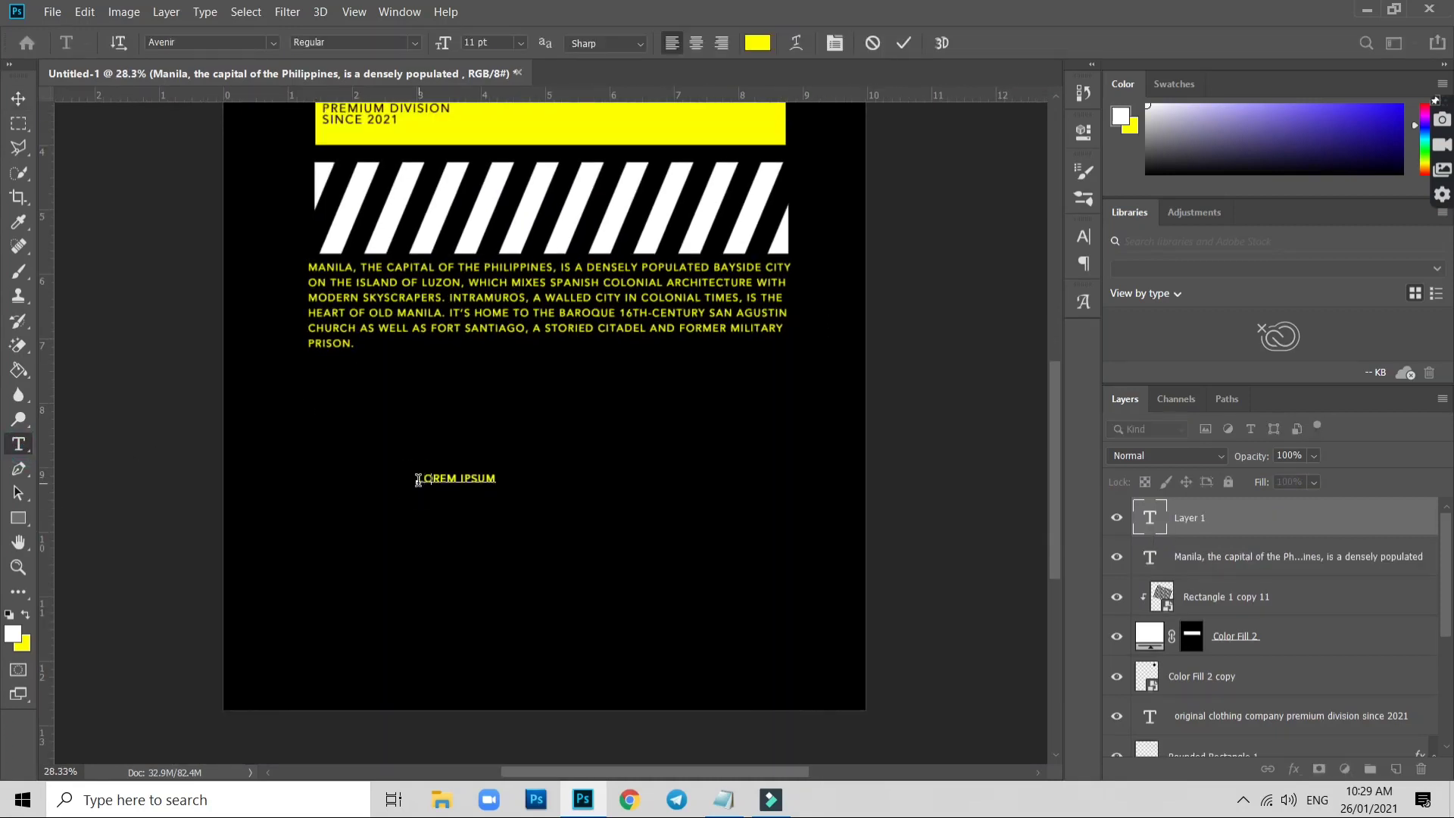
pyautogui.write('2021')
pyautogui.hotkey('ctrl', 'a')
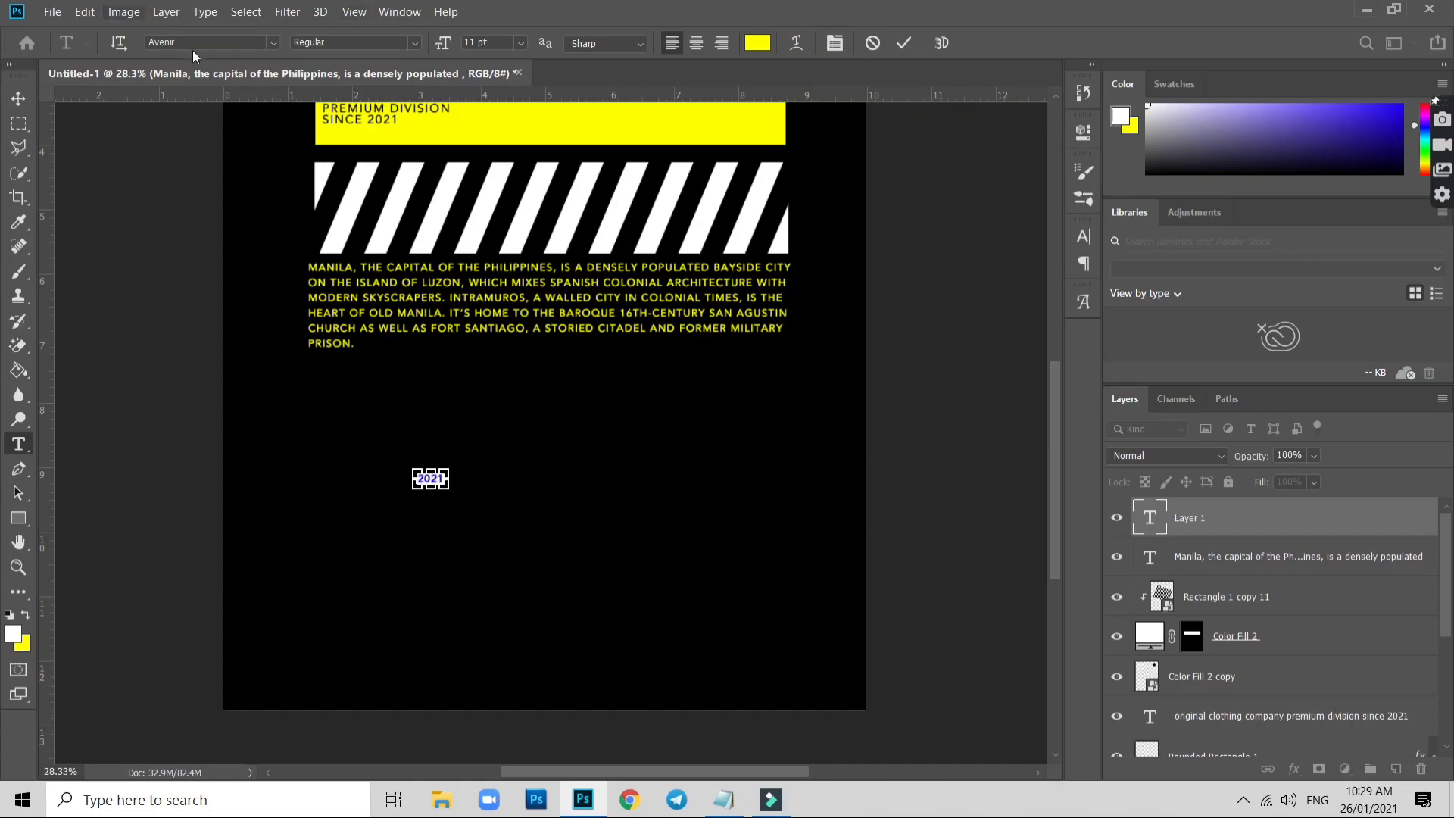
pyautogui.click(195, 42)
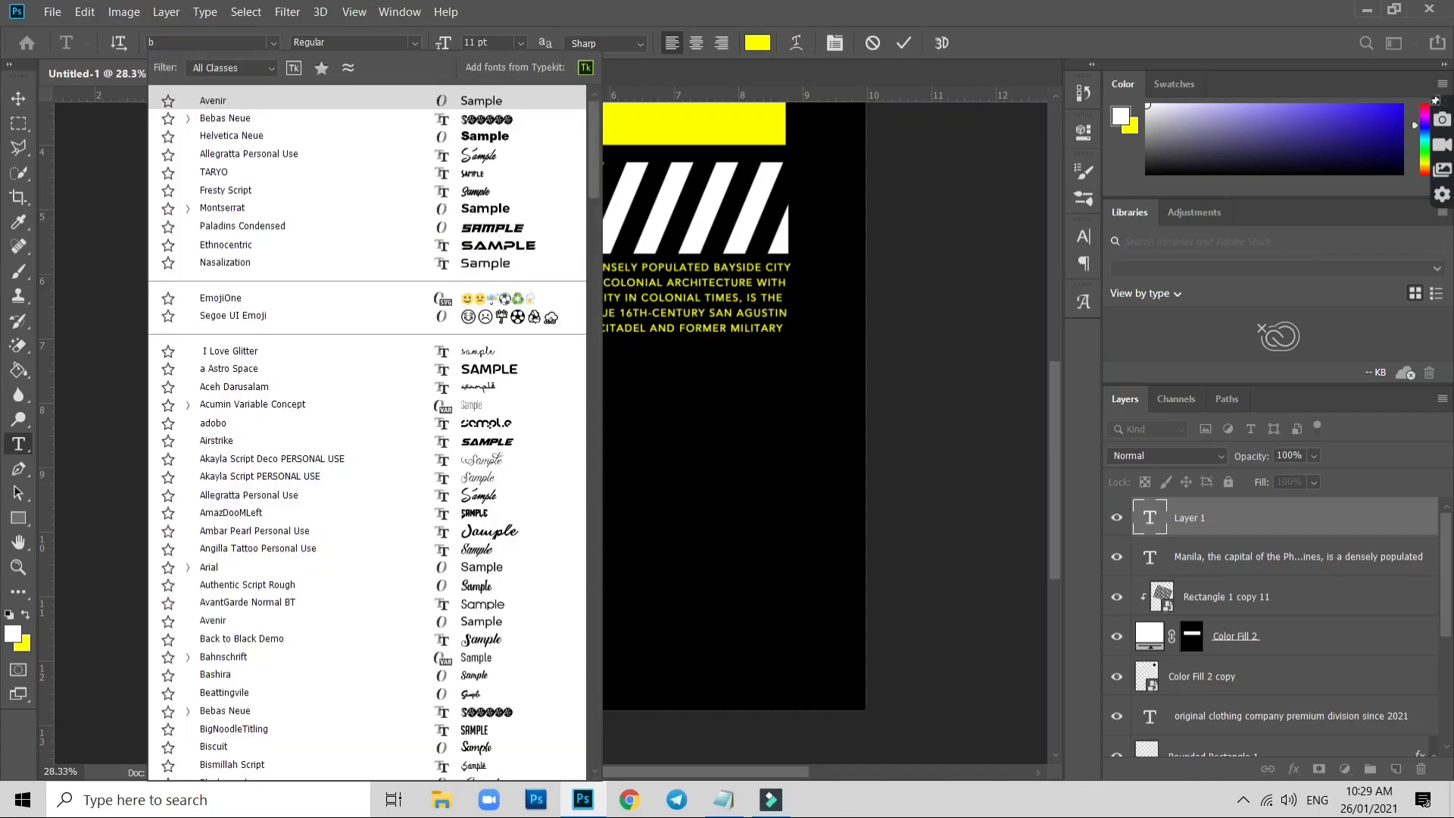
pyautogui.write('big')
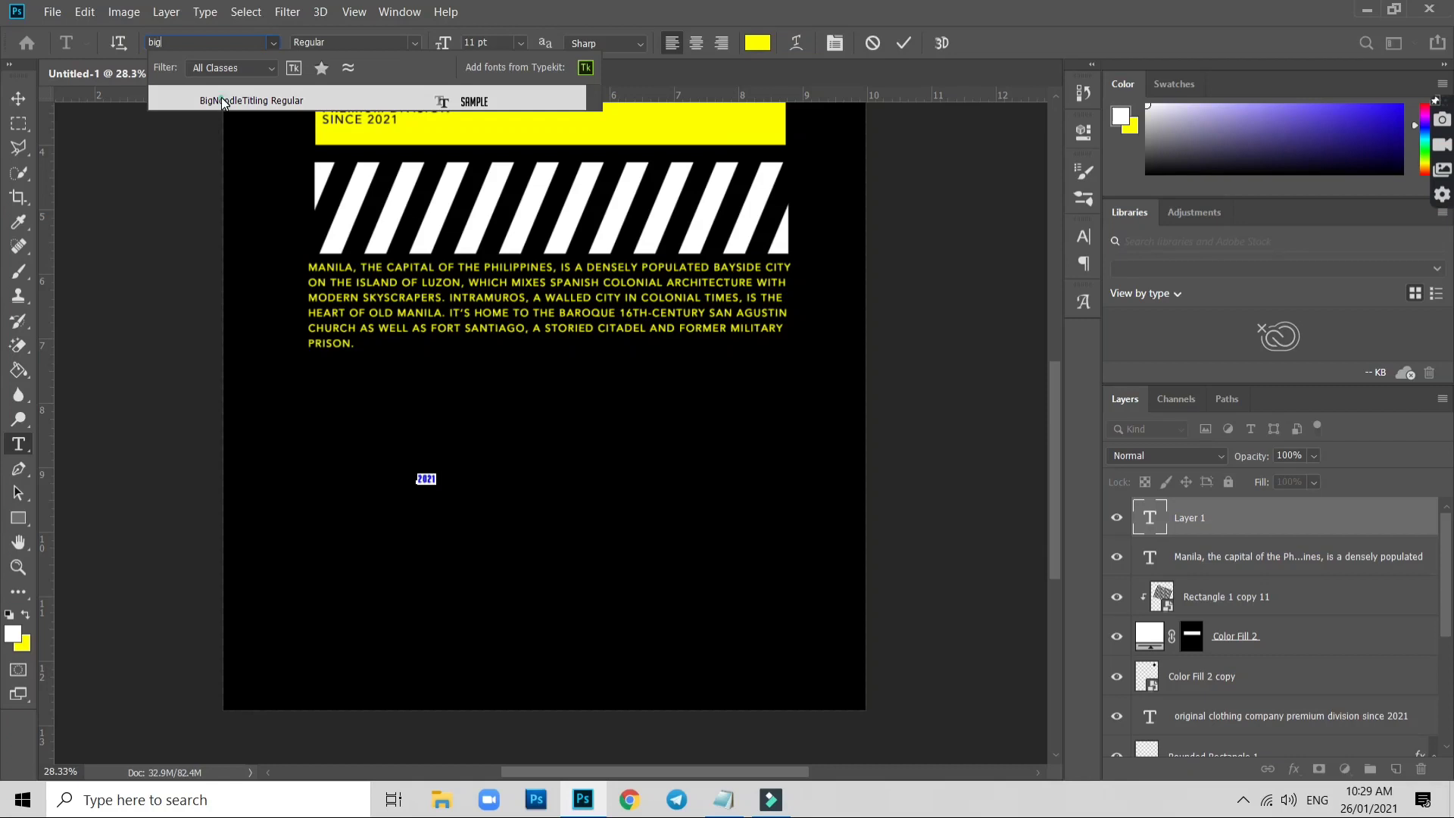
pyautogui.click(228, 100)
pyautogui.click(22, 99)
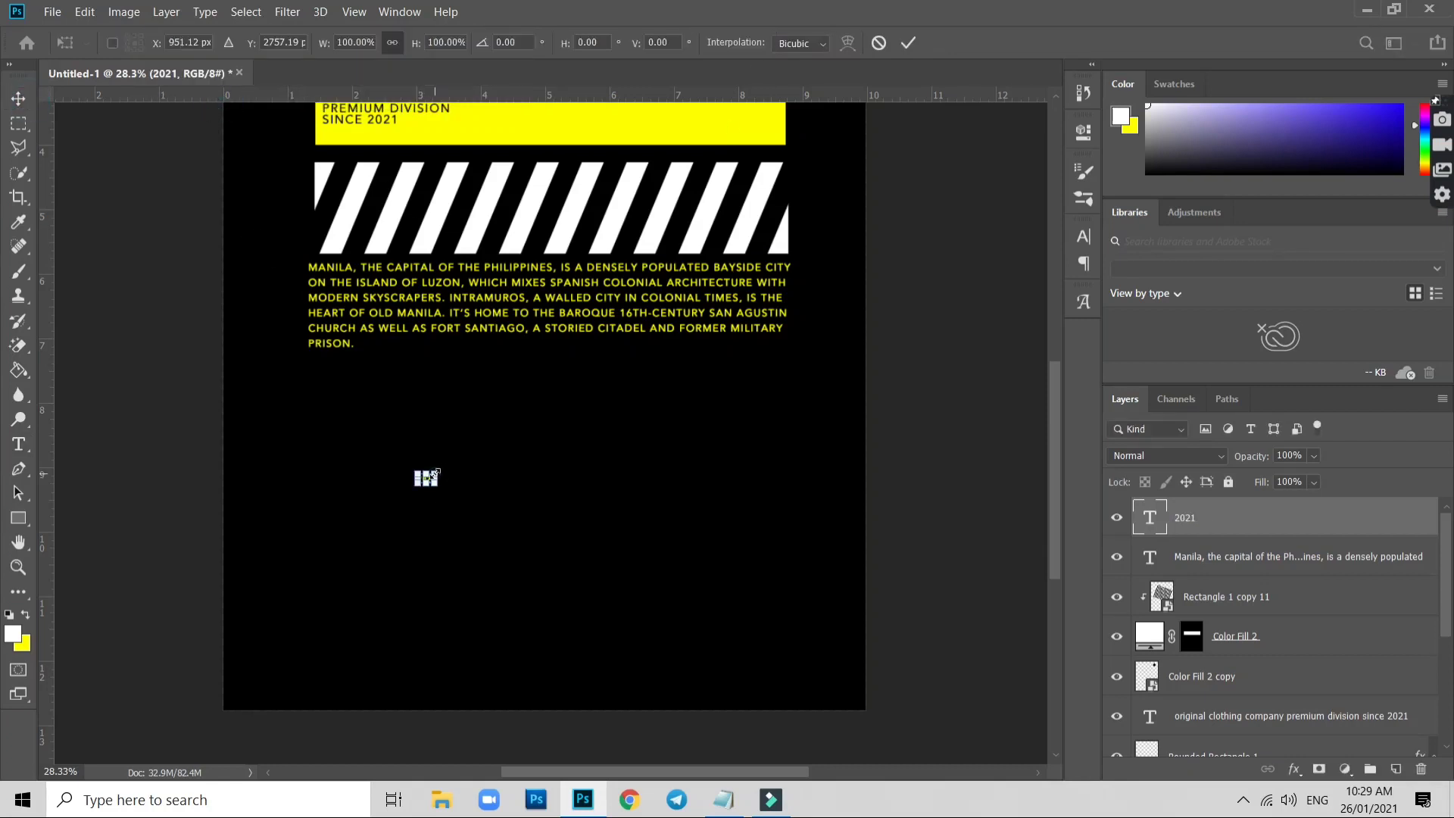
# Enlarge the 2021 text and move it to the right
pyautogui.hotkey('ctrl', 't')
pyautogui.moveTo(440, 470); pyautogui.dragTo(666, 325)
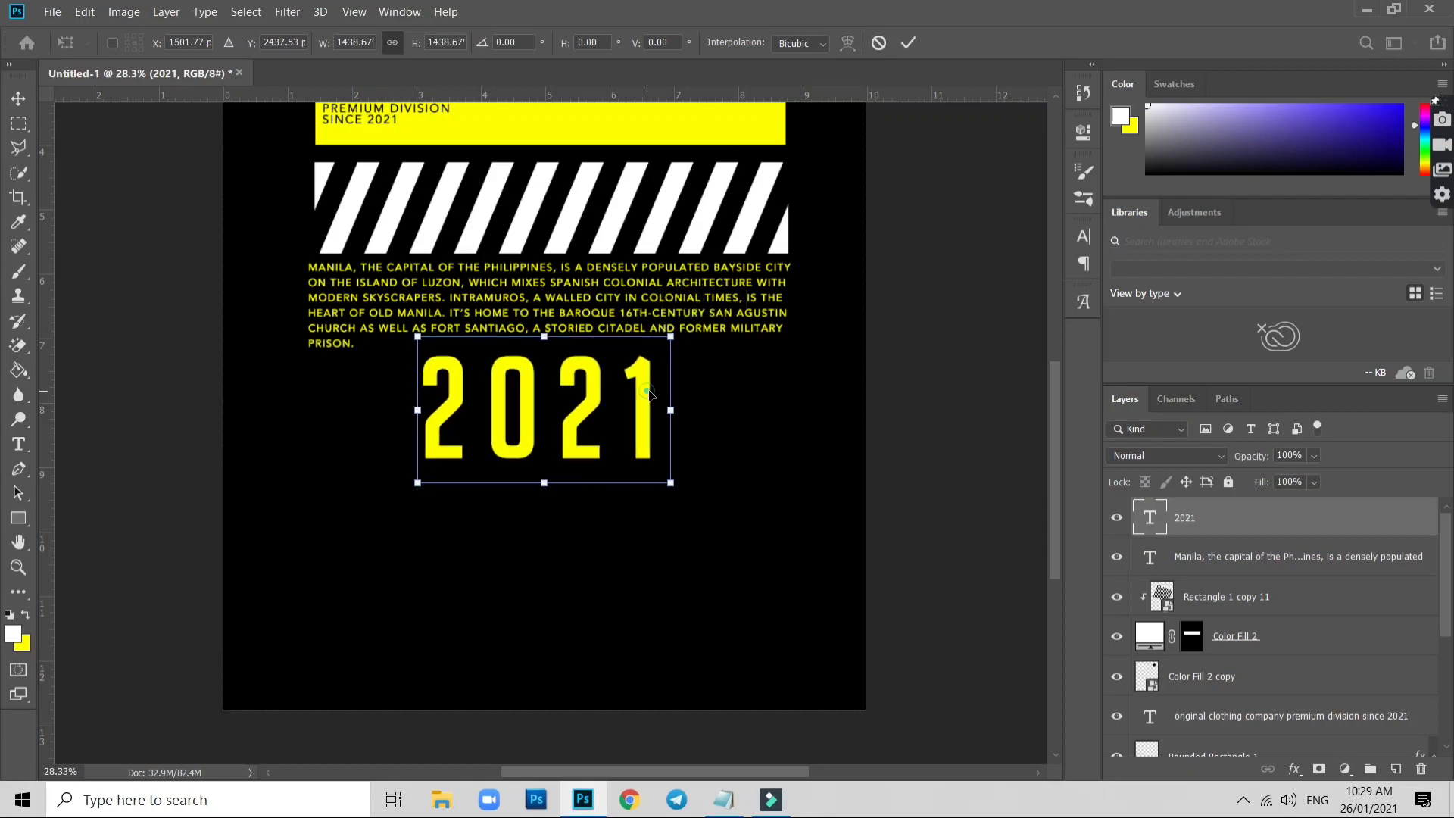
pyautogui.moveTo(647, 387); pyautogui.dragTo(781, 397)
pyautogui.press('Return')
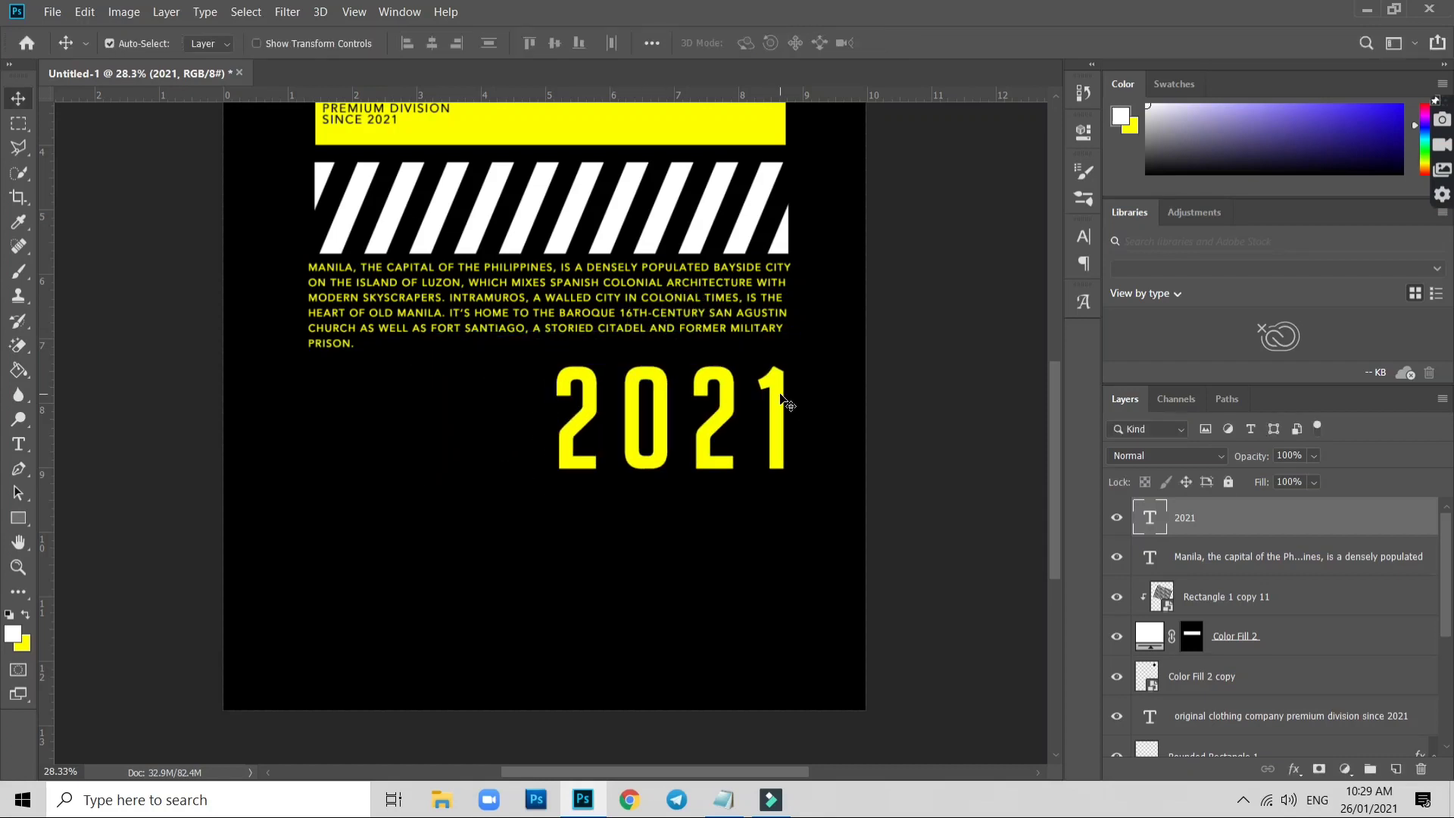
# Tighten the 2021 tracking to -80 in the Character panel
pyautogui.press('t')
pyautogui.click(784, 402)
pyautogui.hotkey('ctrl', 'a')
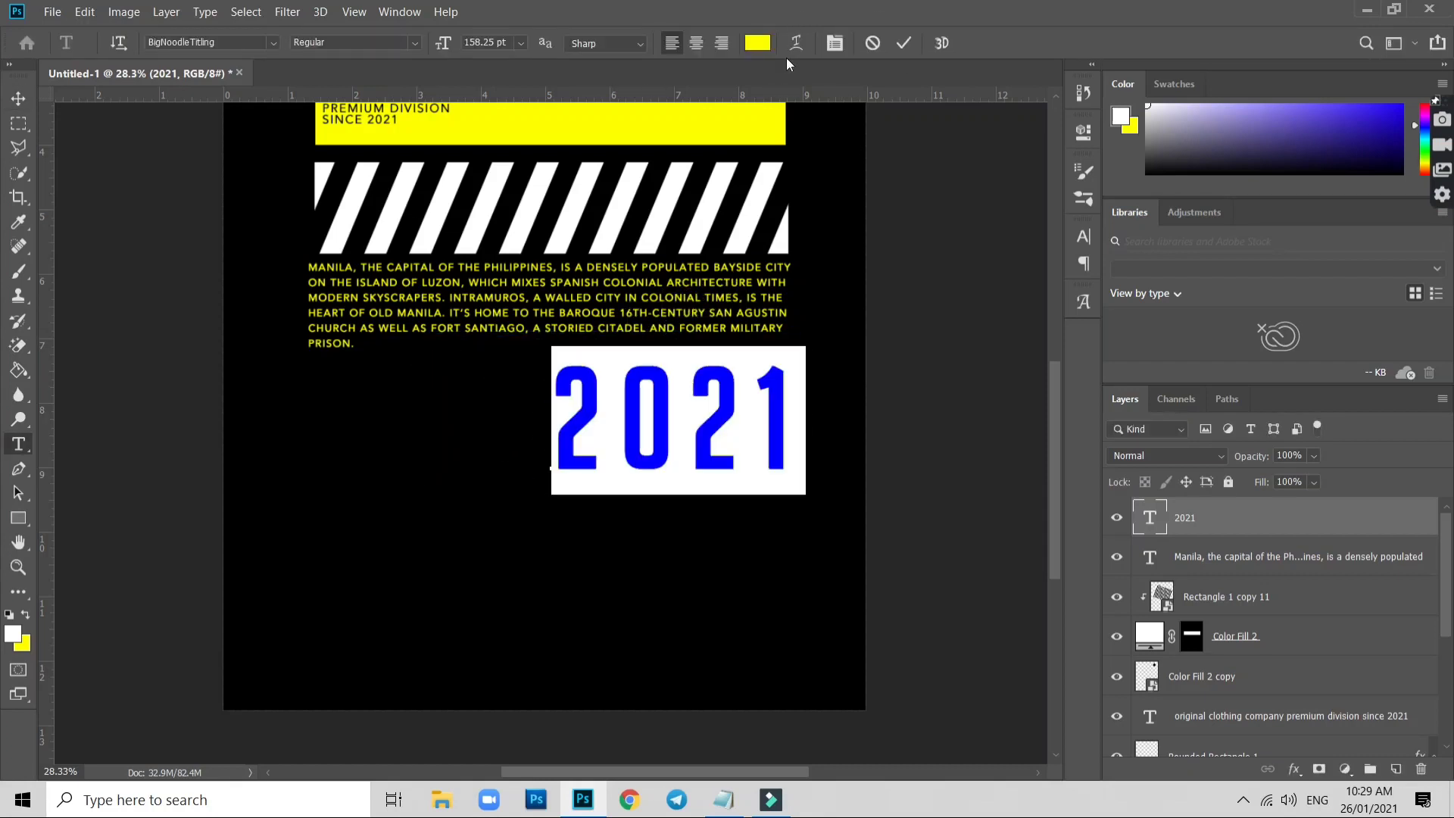
pyautogui.click(834, 44)
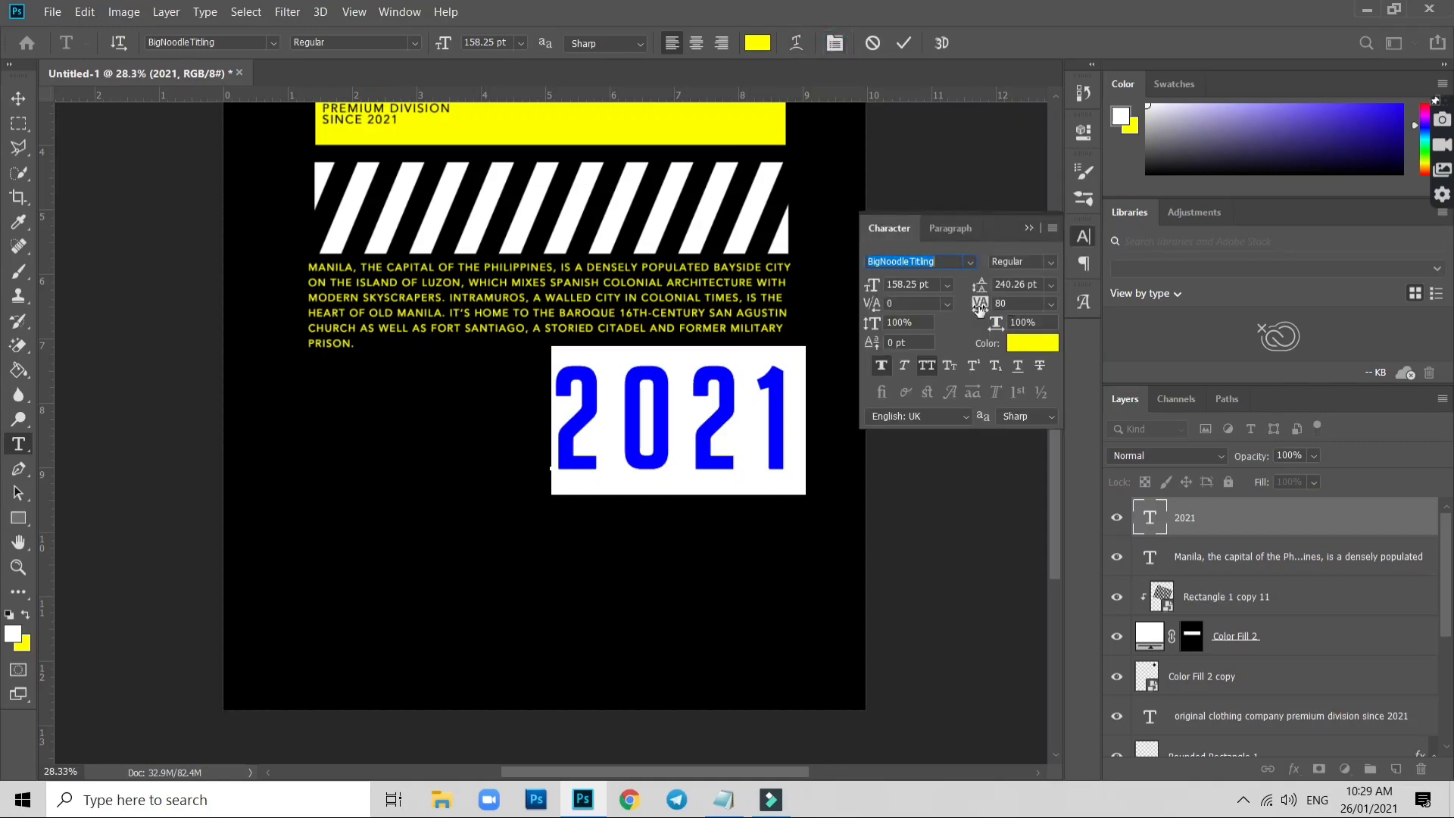
pyautogui.moveTo(980, 308); pyautogui.dragTo(971, 306)
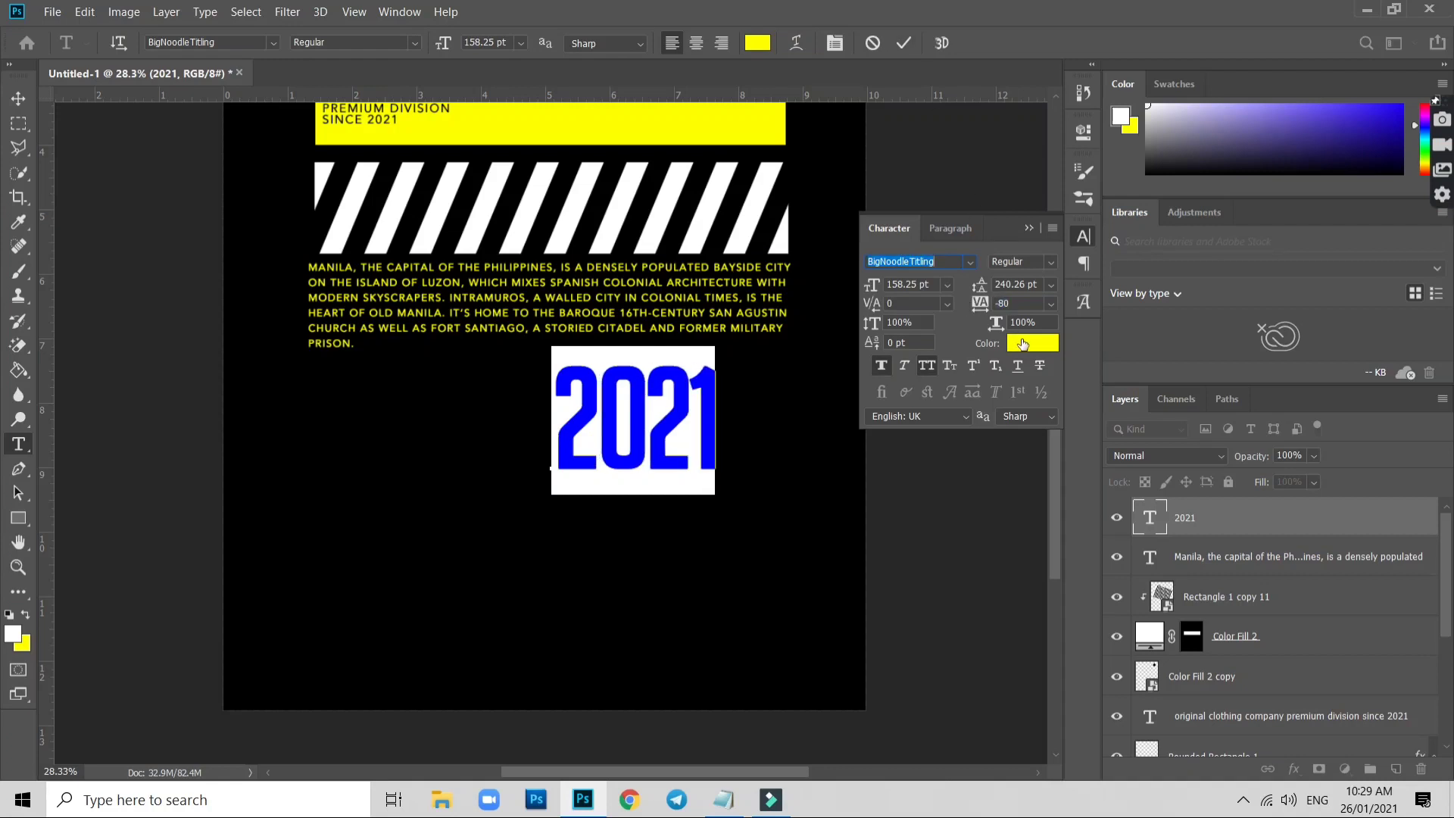
pyautogui.click(906, 44)
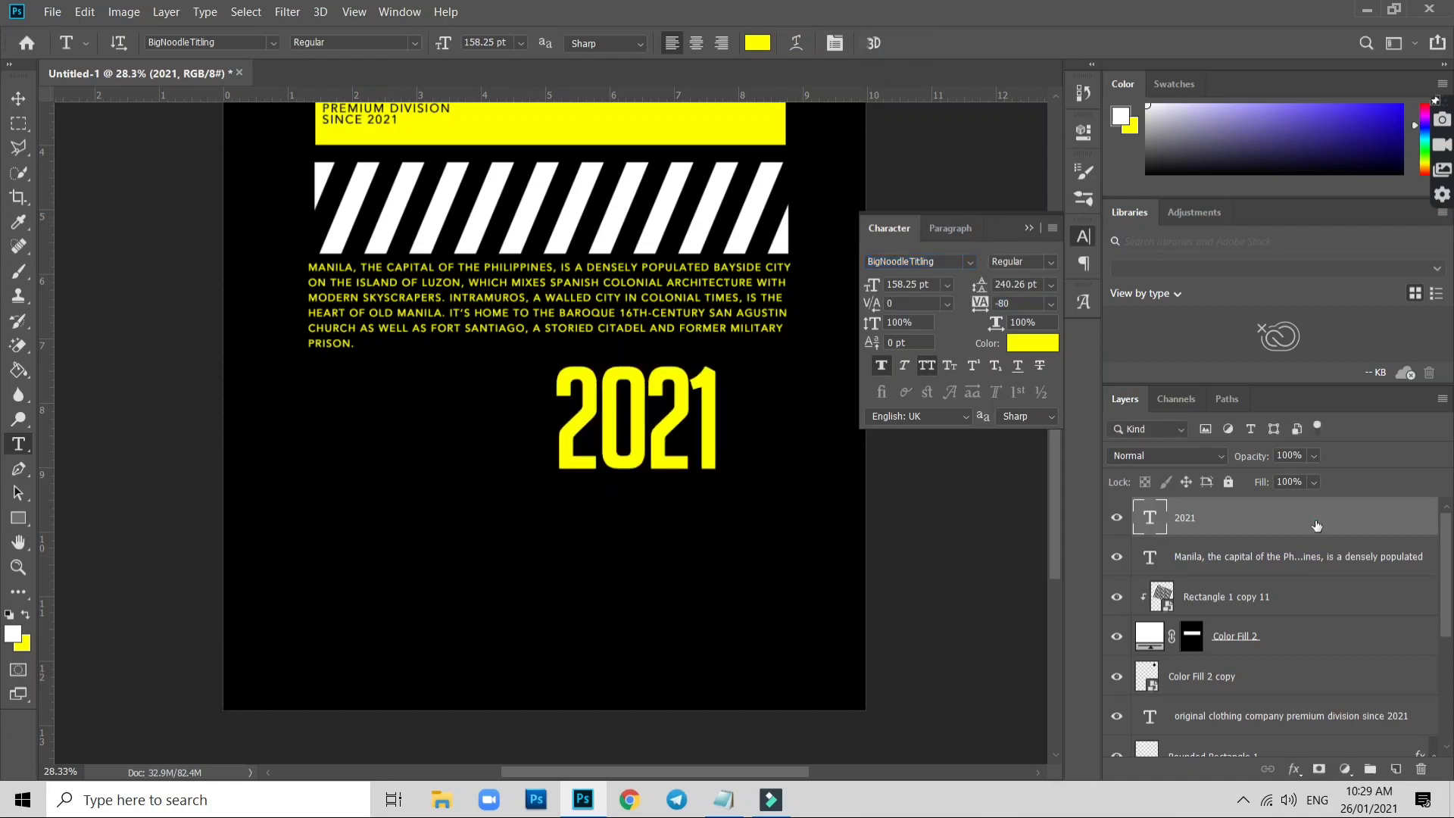
# Give 2021 a 0% fill and a 3 px yellow stroke layer style
pyautogui.doubleClick(1303, 518)
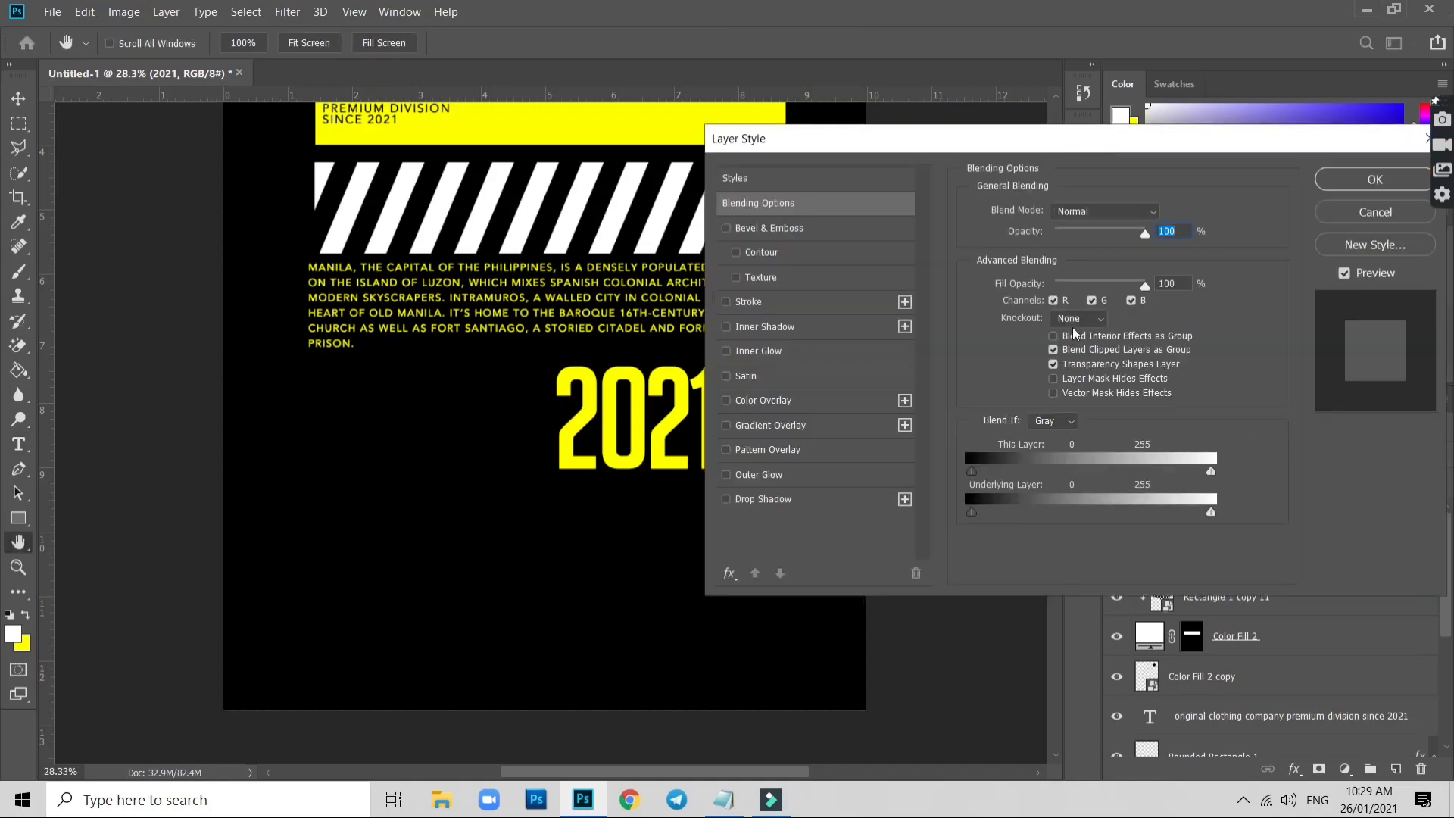
pyautogui.moveTo(1144, 284); pyautogui.dragTo(1030, 288)
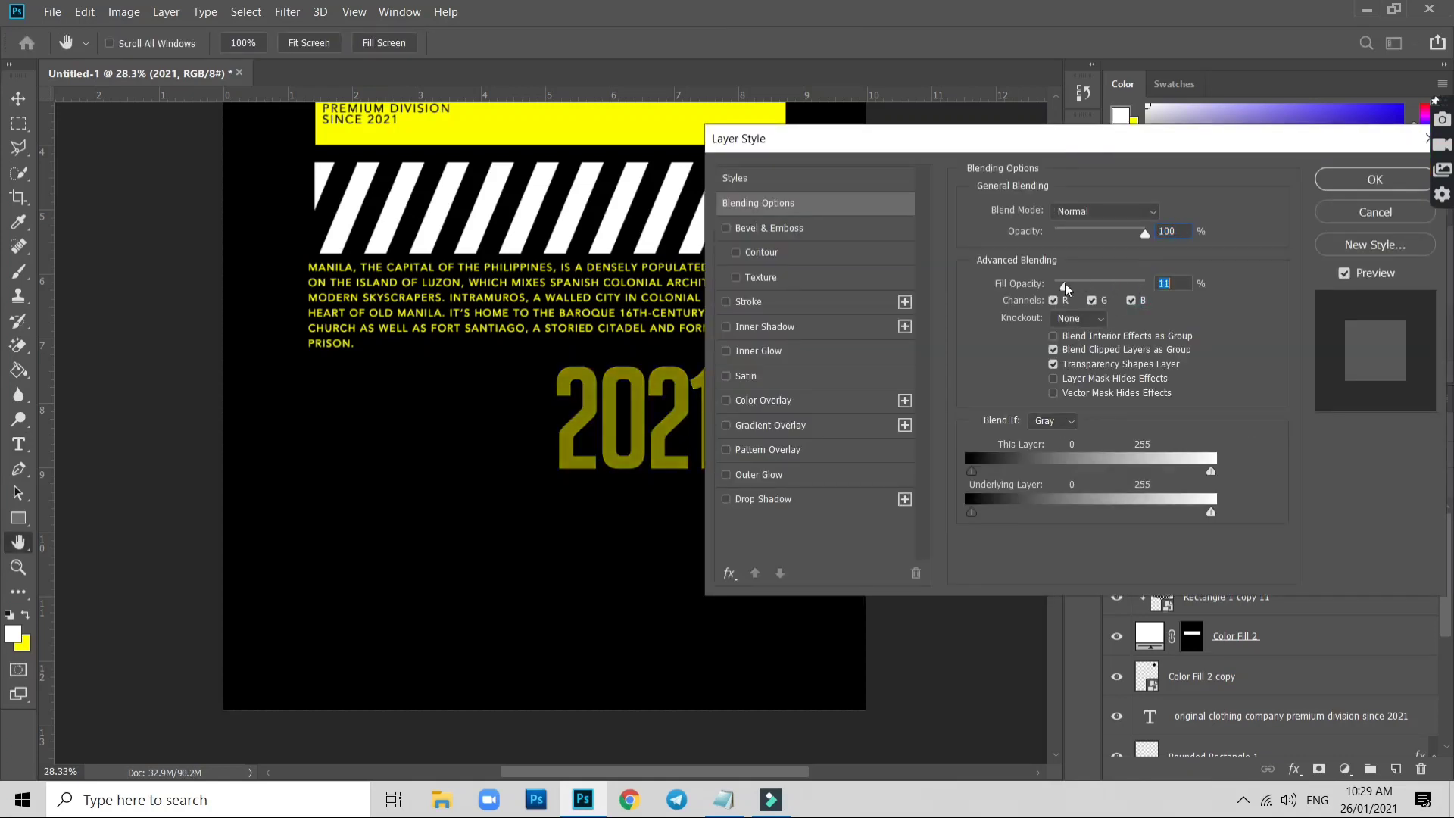
pyautogui.click(773, 304)
pyautogui.click(1015, 349)
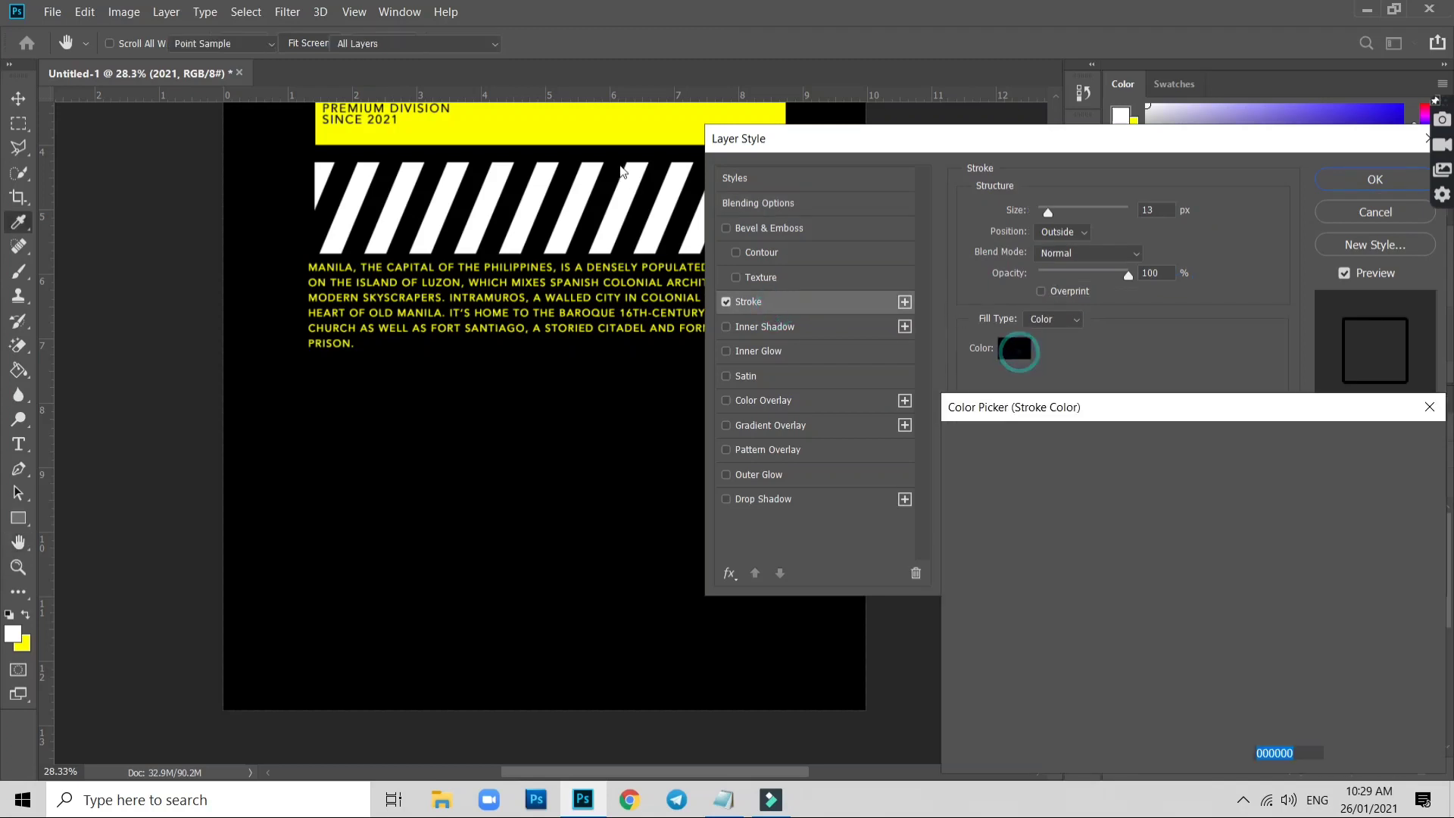
pyautogui.click(620, 130)
pyautogui.click(1381, 444)
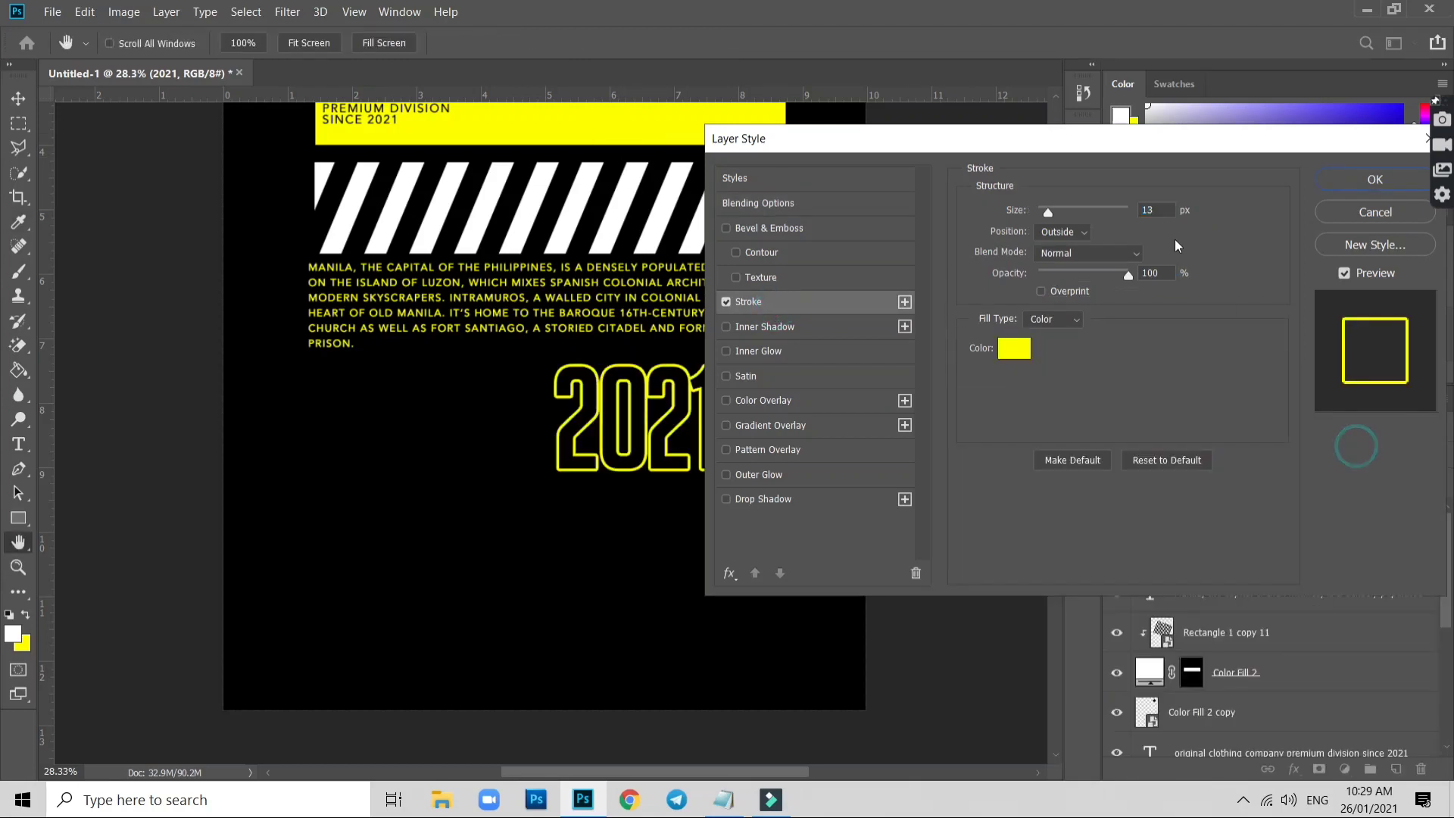
pyautogui.doubleClick(1155, 210)
pyautogui.write('3')
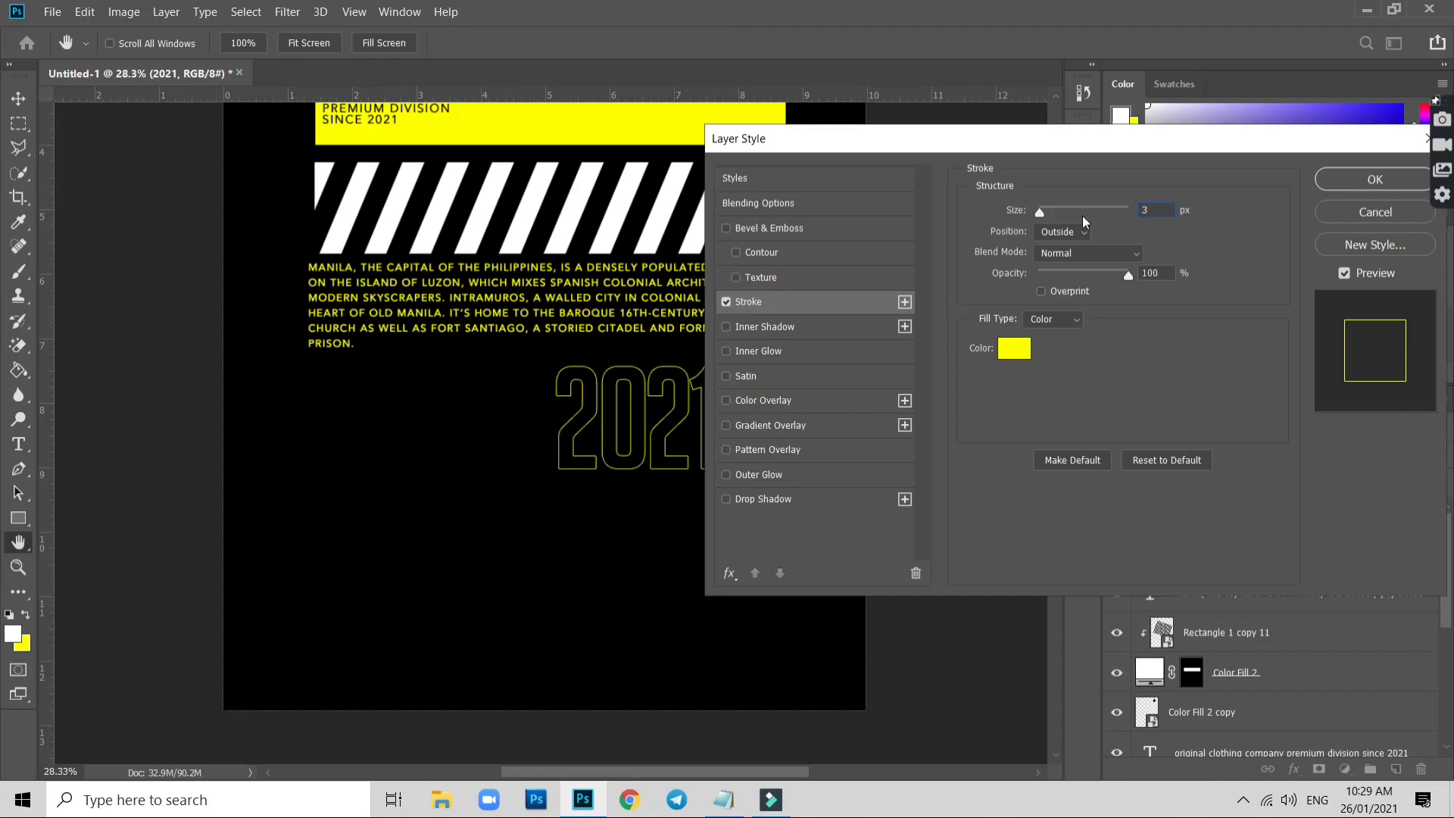
pyautogui.press('Return')
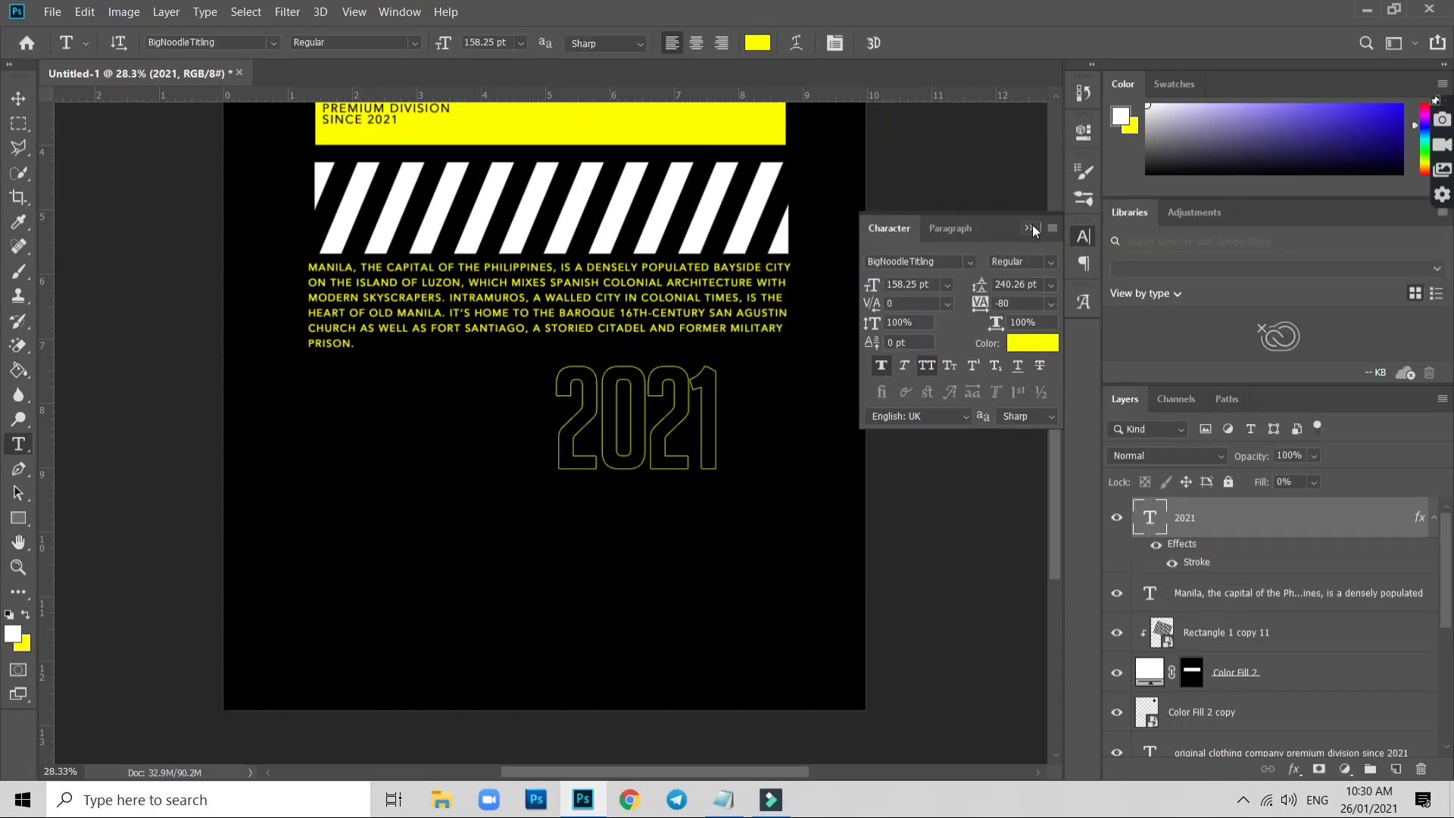
pyautogui.click(1028, 228)
# Move the outlined 2021 up and to the right
pyautogui.press('v')
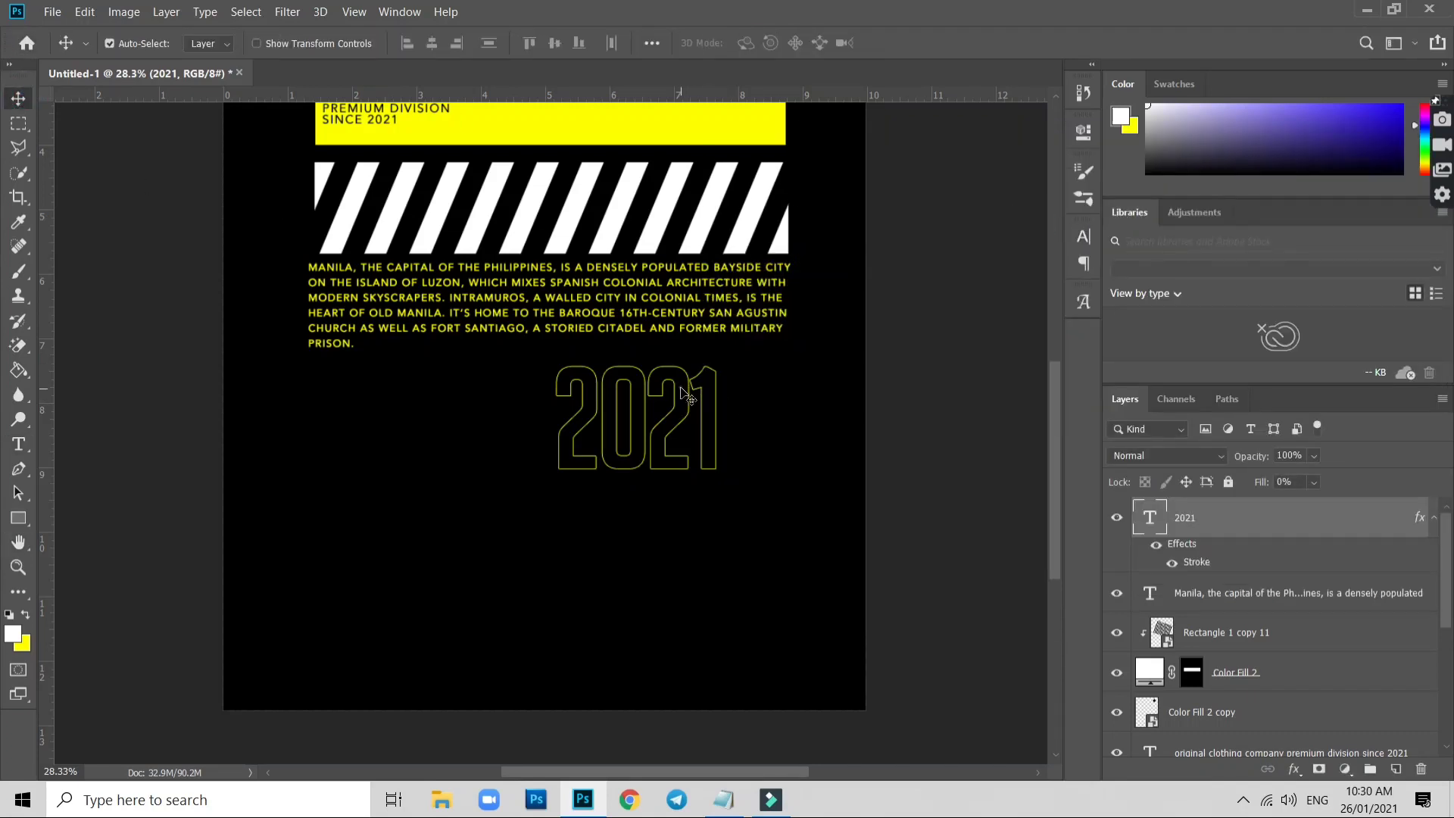
pyautogui.moveTo(686, 394); pyautogui.dragTo(755, 373)
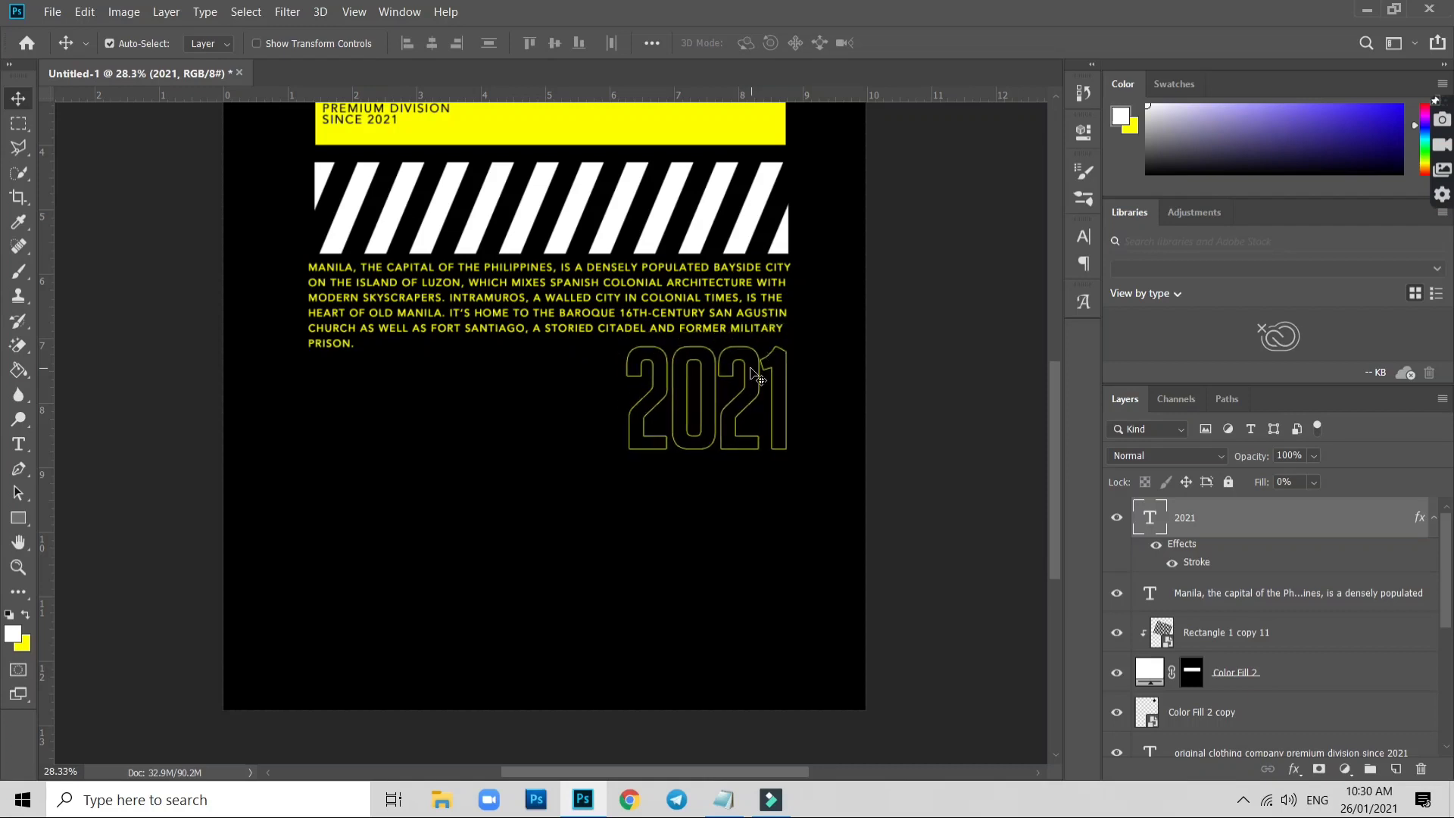
pyautogui.hotkey('shift', 'Up')
pyautogui.hotkey('shift', 'Up')
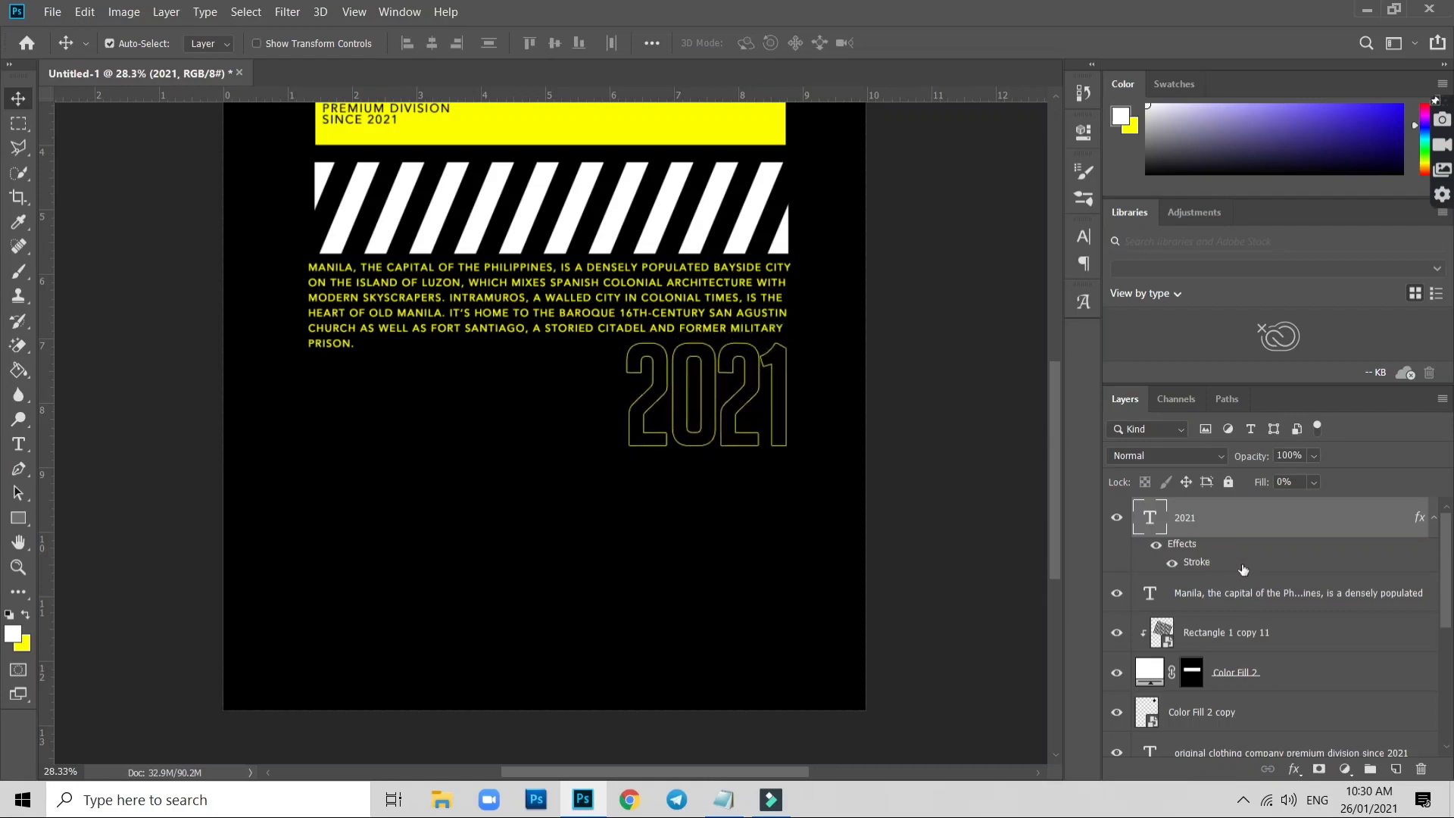
# Change the 2021 stroke colour to white
pyautogui.doubleClick(1197, 562)
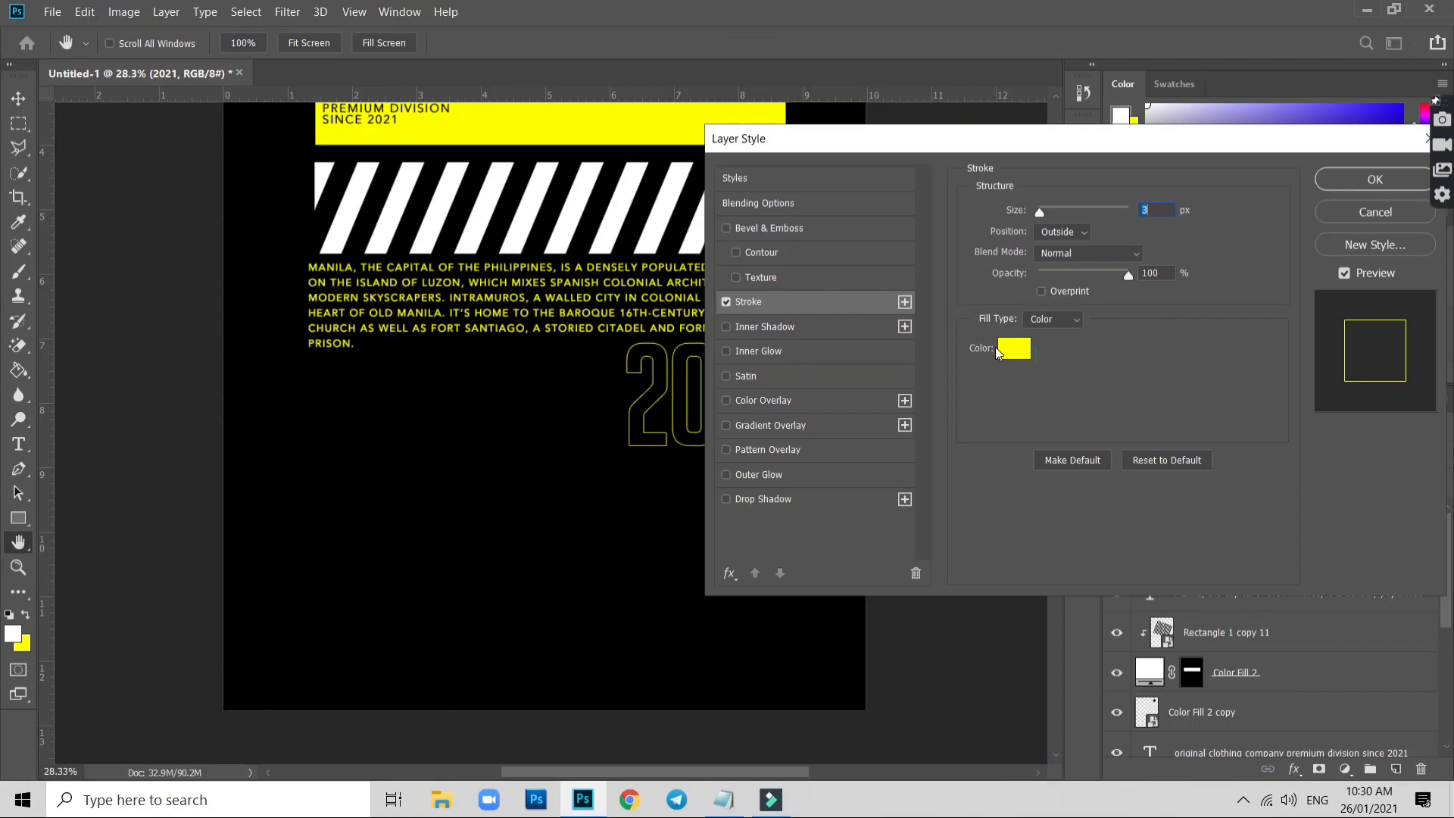
pyautogui.click(999, 353)
pyautogui.moveTo(1038, 492); pyautogui.dragTo(953, 378)
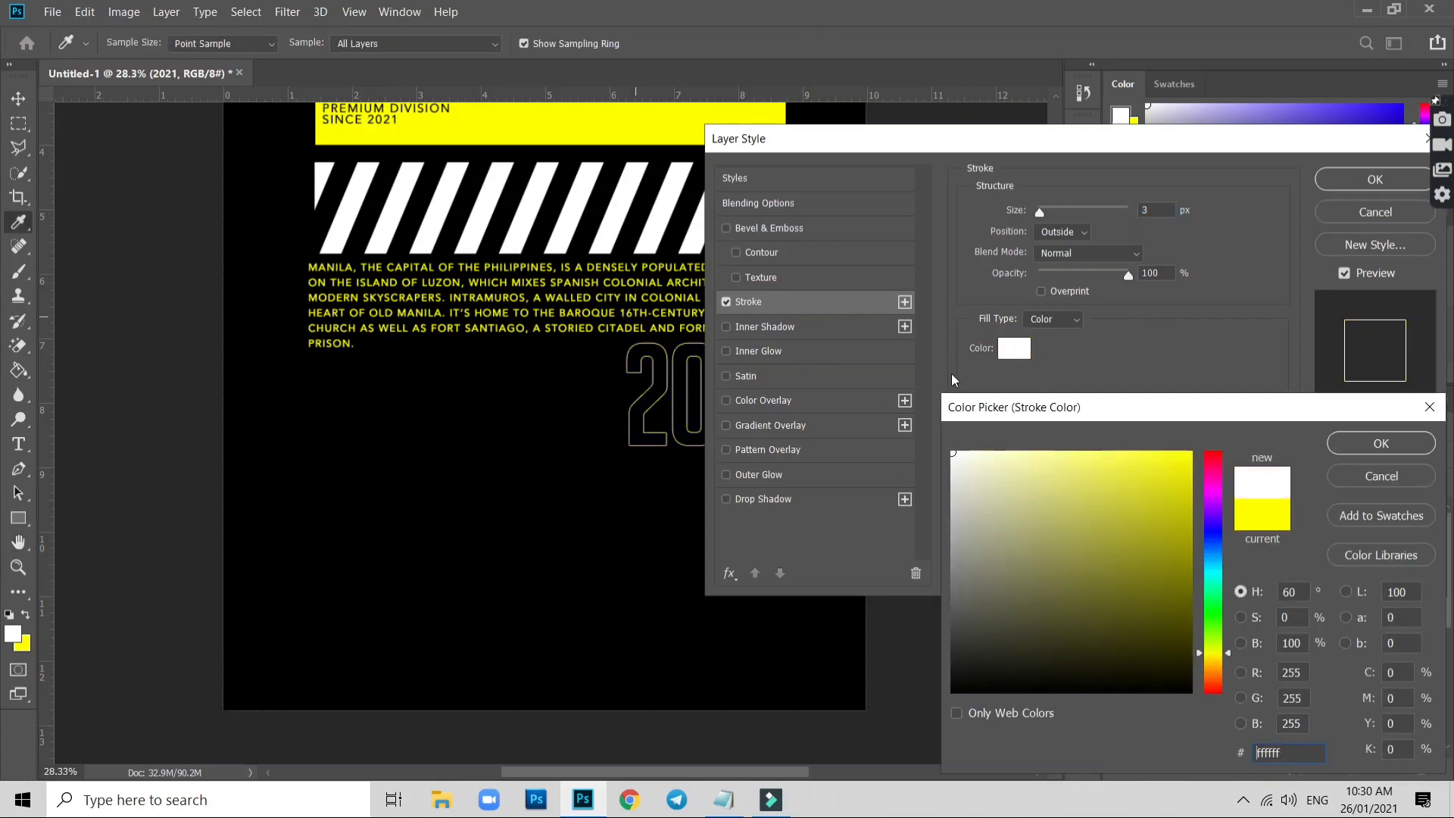
pyautogui.press('Return')
pyautogui.click(1375, 179)
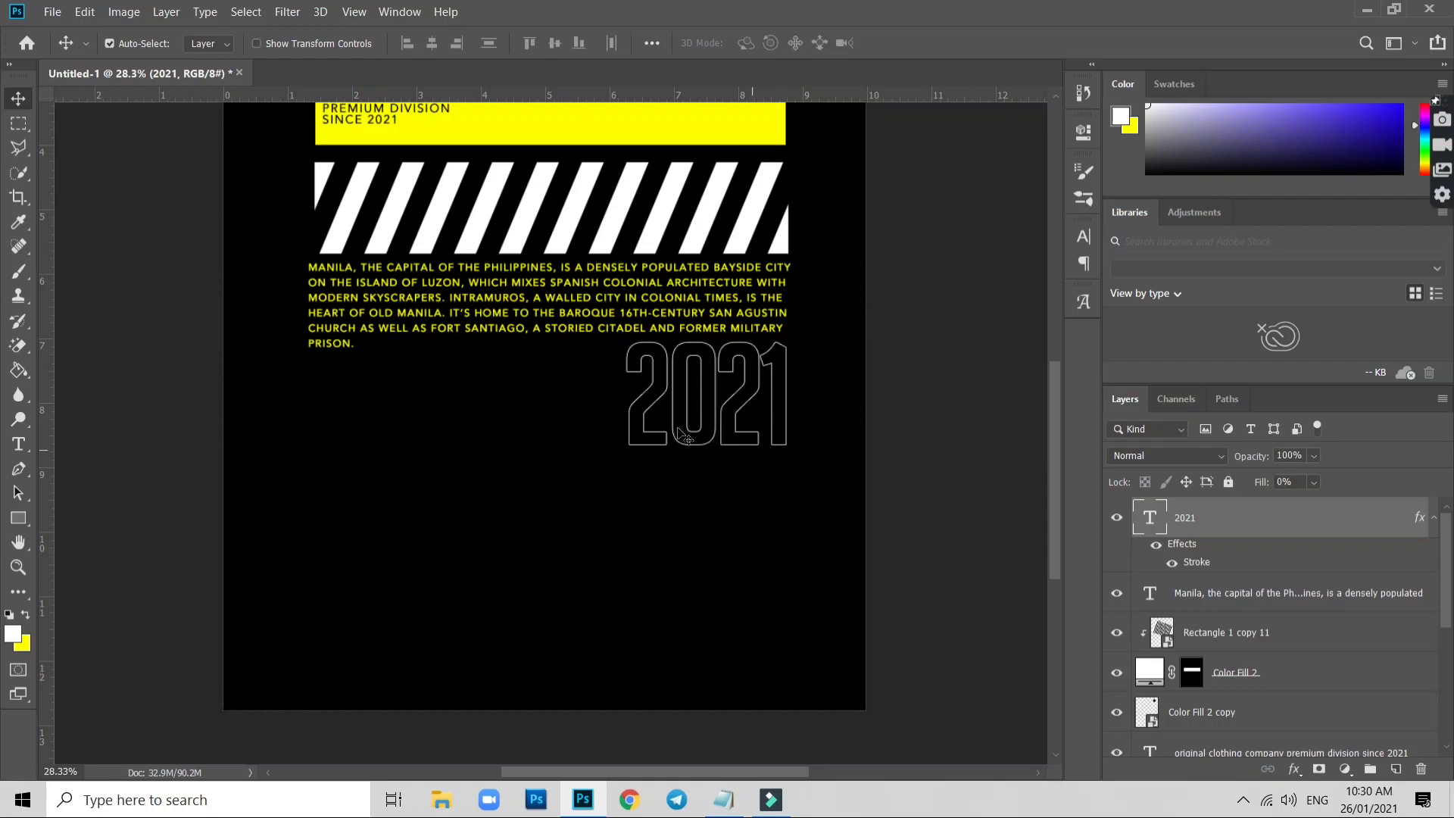
# Enlarge 2021 slightly toward the lower left
pyautogui.hotkey('ctrl', 't')
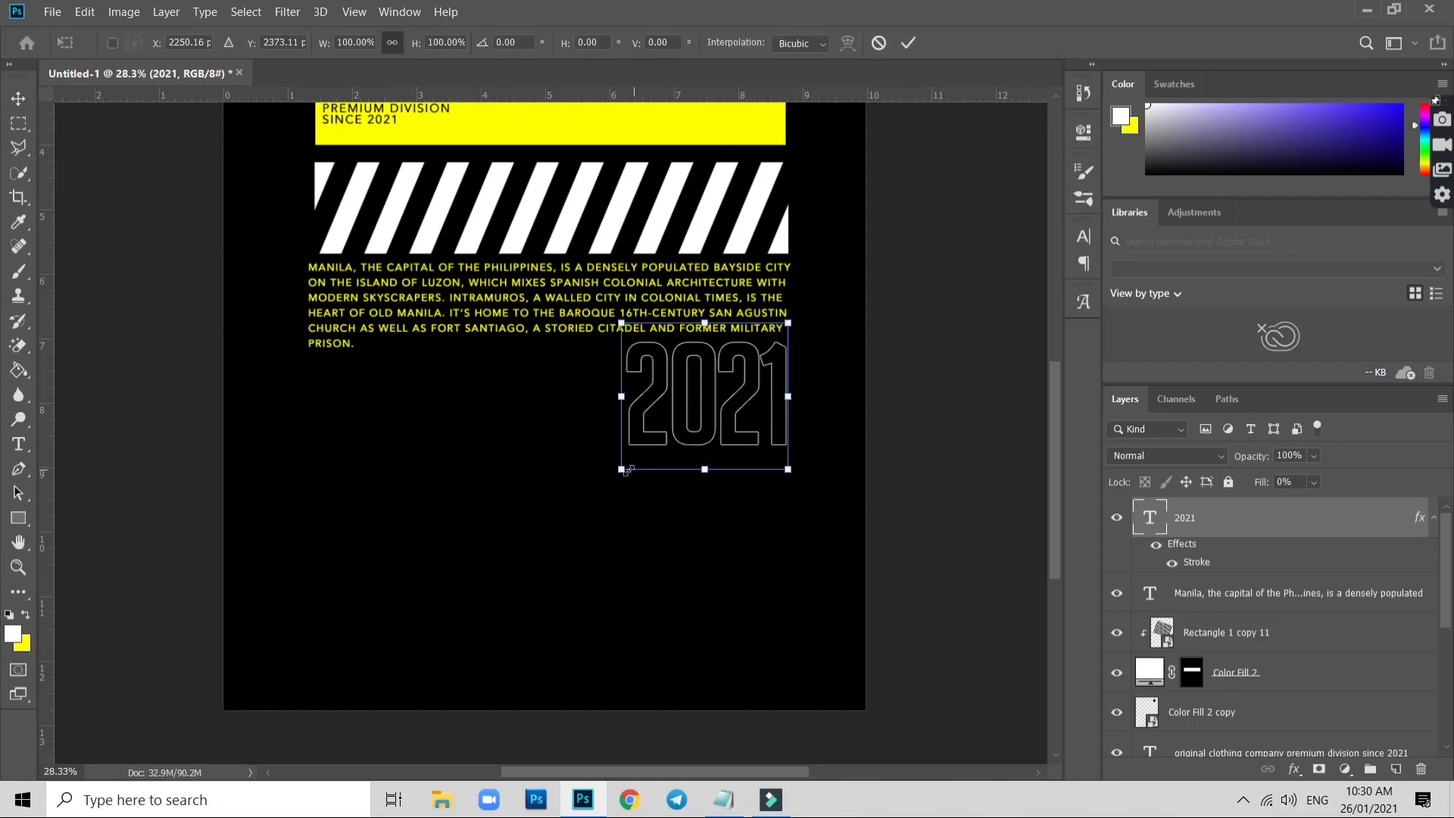
pyautogui.moveTo(622, 470); pyautogui.dragTo(597, 489)
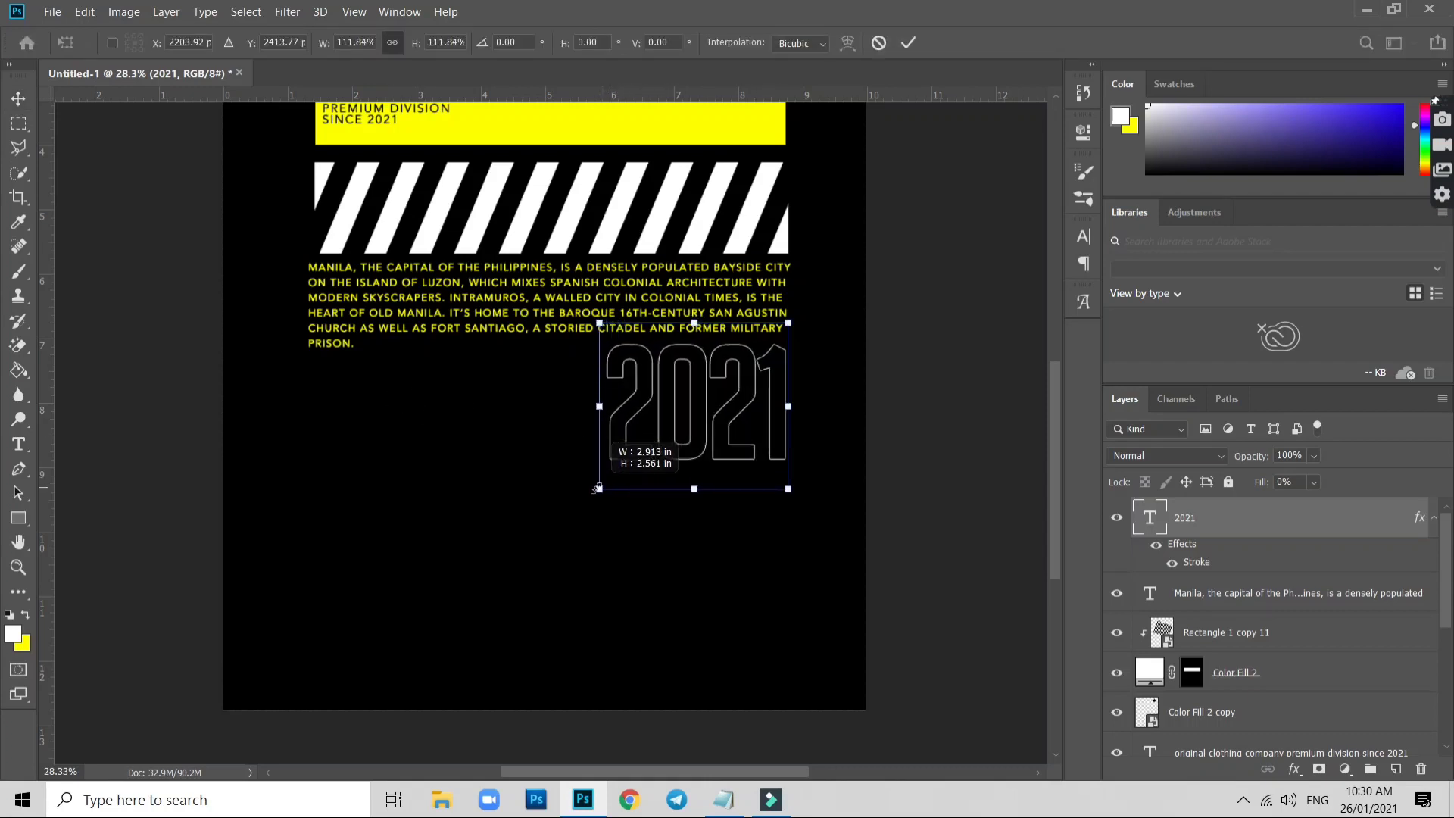
pyautogui.press('Return')
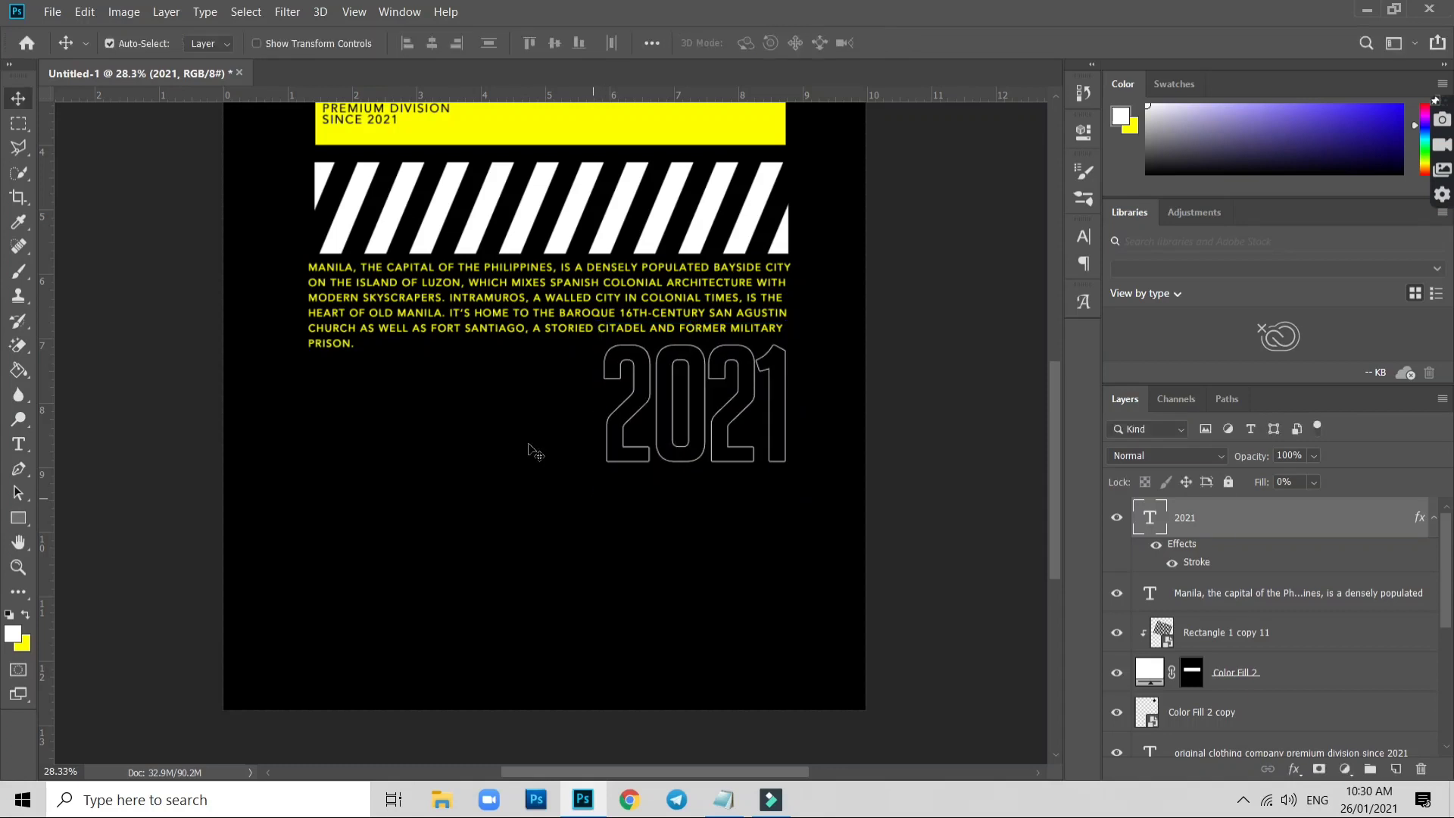
pyautogui.scroll(1, 536, 452)
pyautogui.scroll(1, 465, 416)
pyautogui.scroll(1, 374, 423)
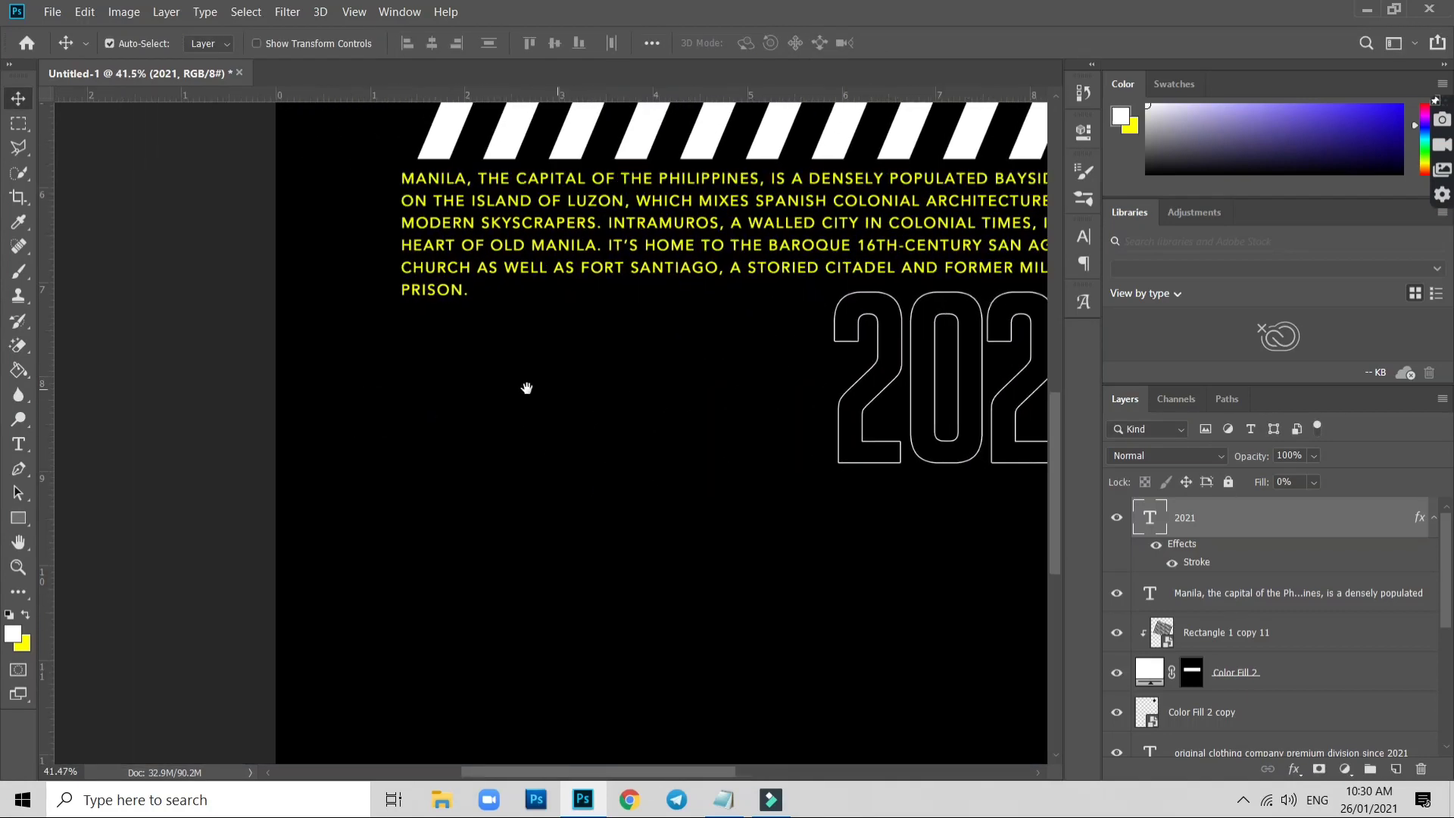
# Add a new text block below the paragraph and colour it white
pyautogui.press('t')
pyautogui.click(416, 367)
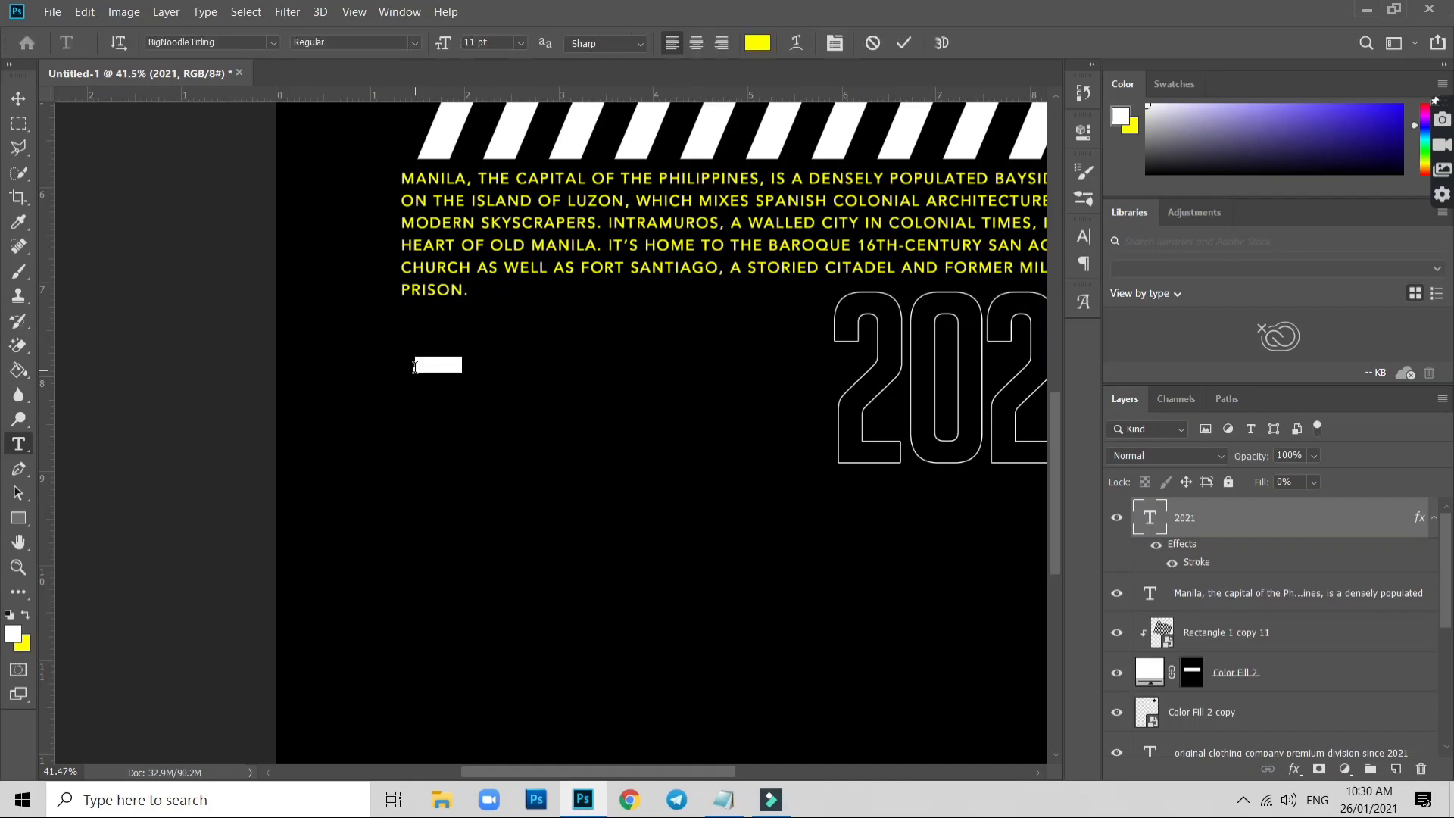
pyautogui.write('MIUM DIVIS')
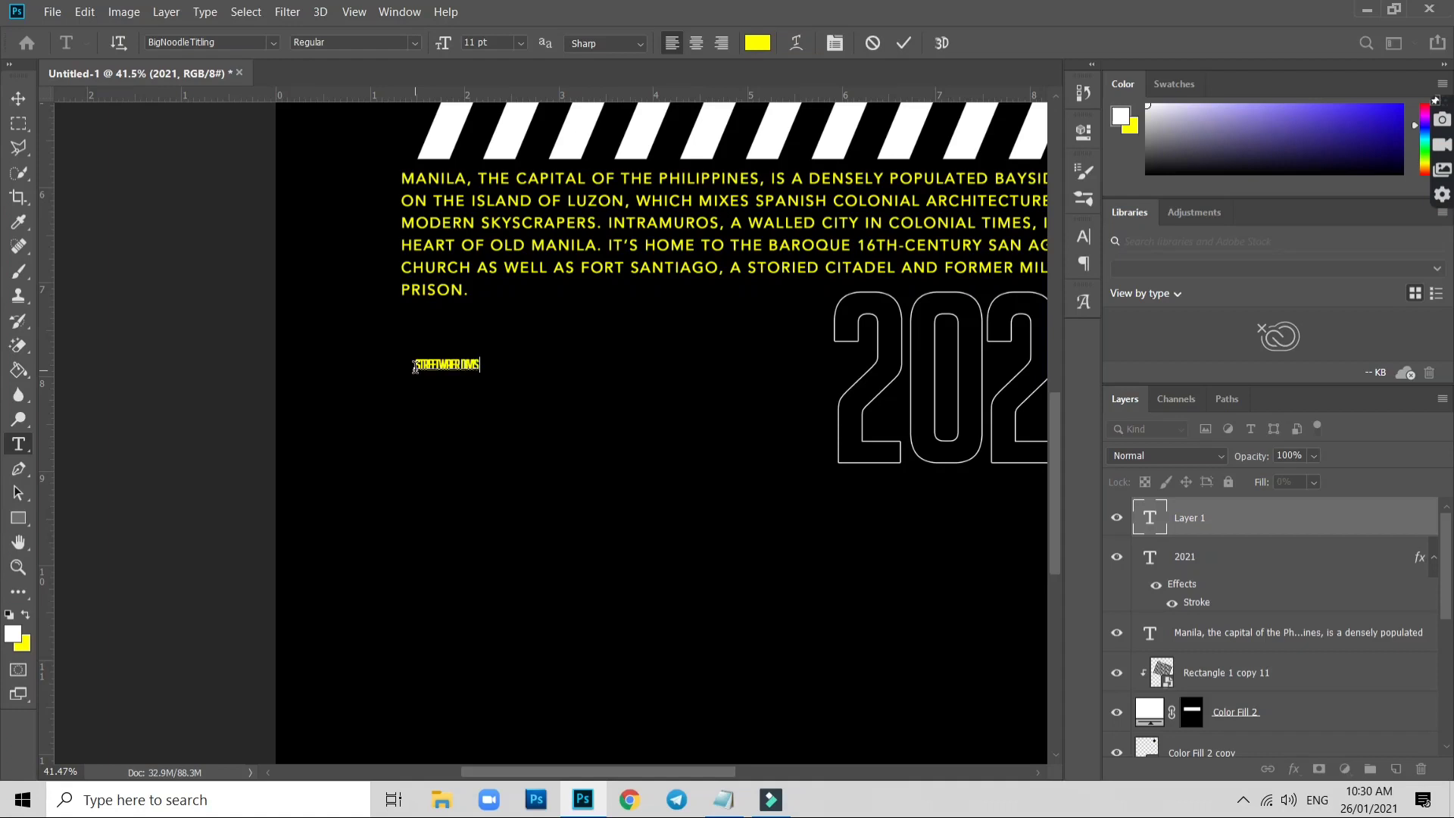
pyautogui.write('N')
pyautogui.hotkey('ctrl', 'a')
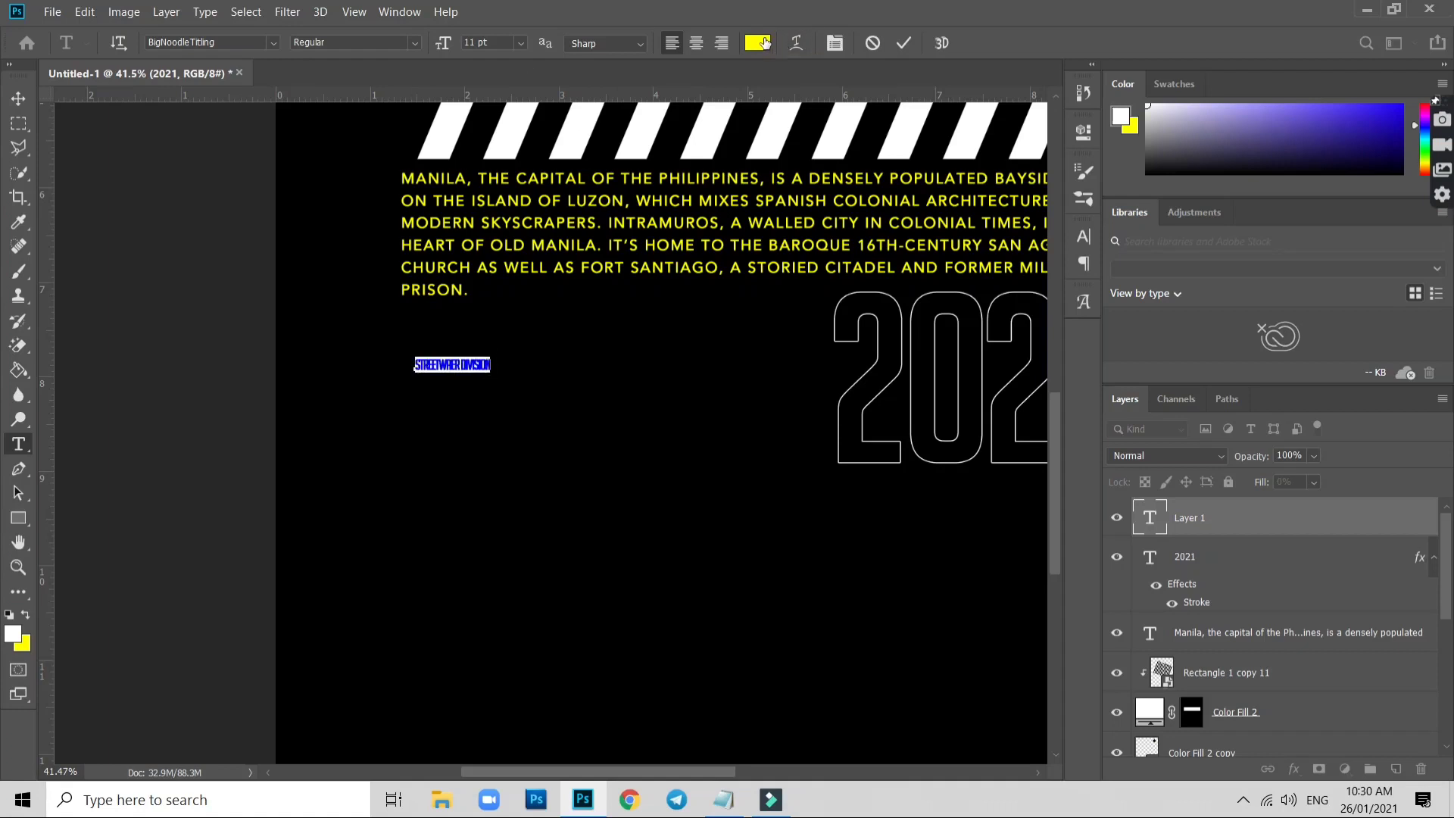
pyautogui.click(757, 43)
pyautogui.click(708, 118)
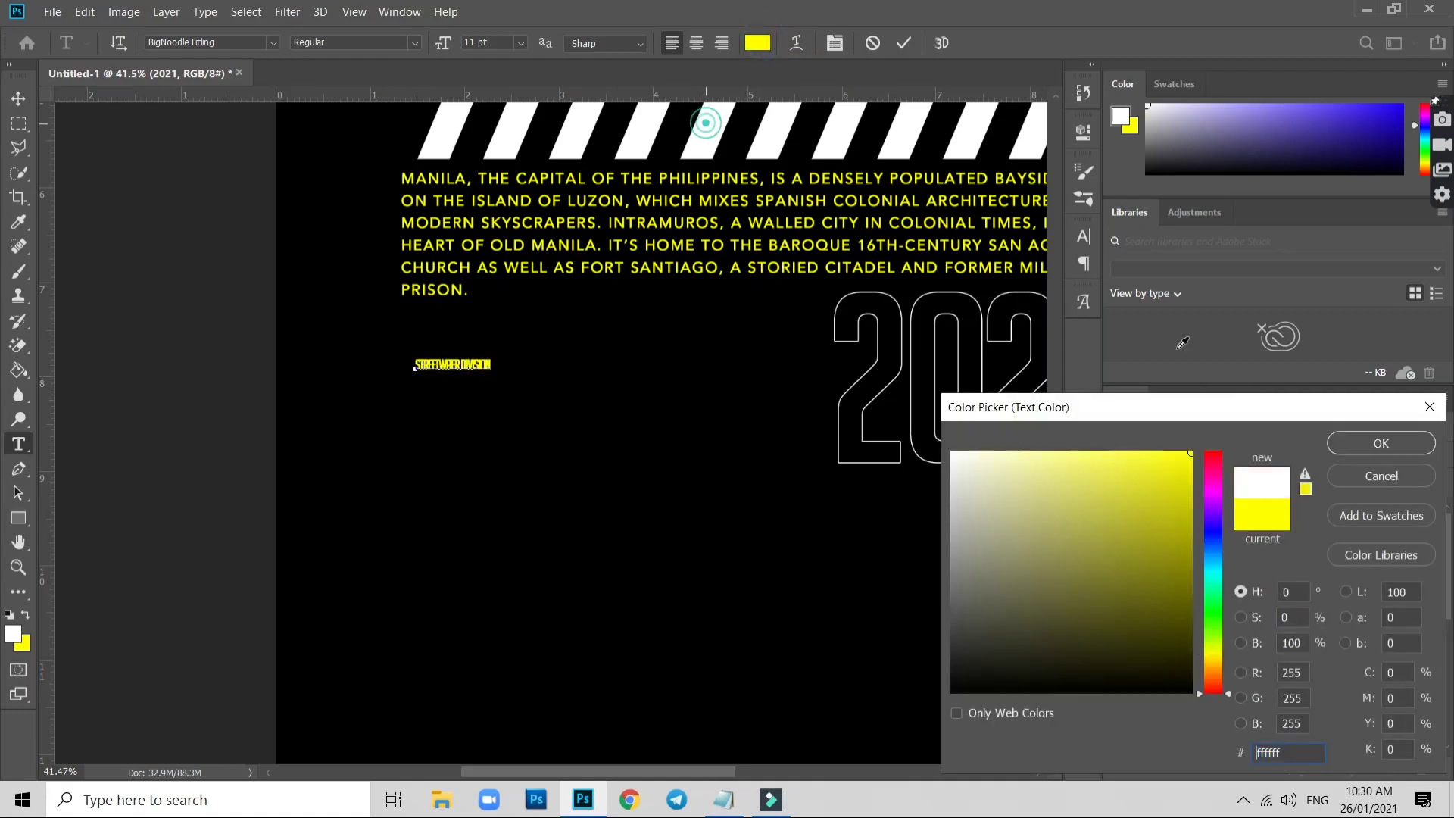
pyautogui.click(1382, 443)
# Set the text tracking to 140 and add a second line
pyautogui.click(836, 44)
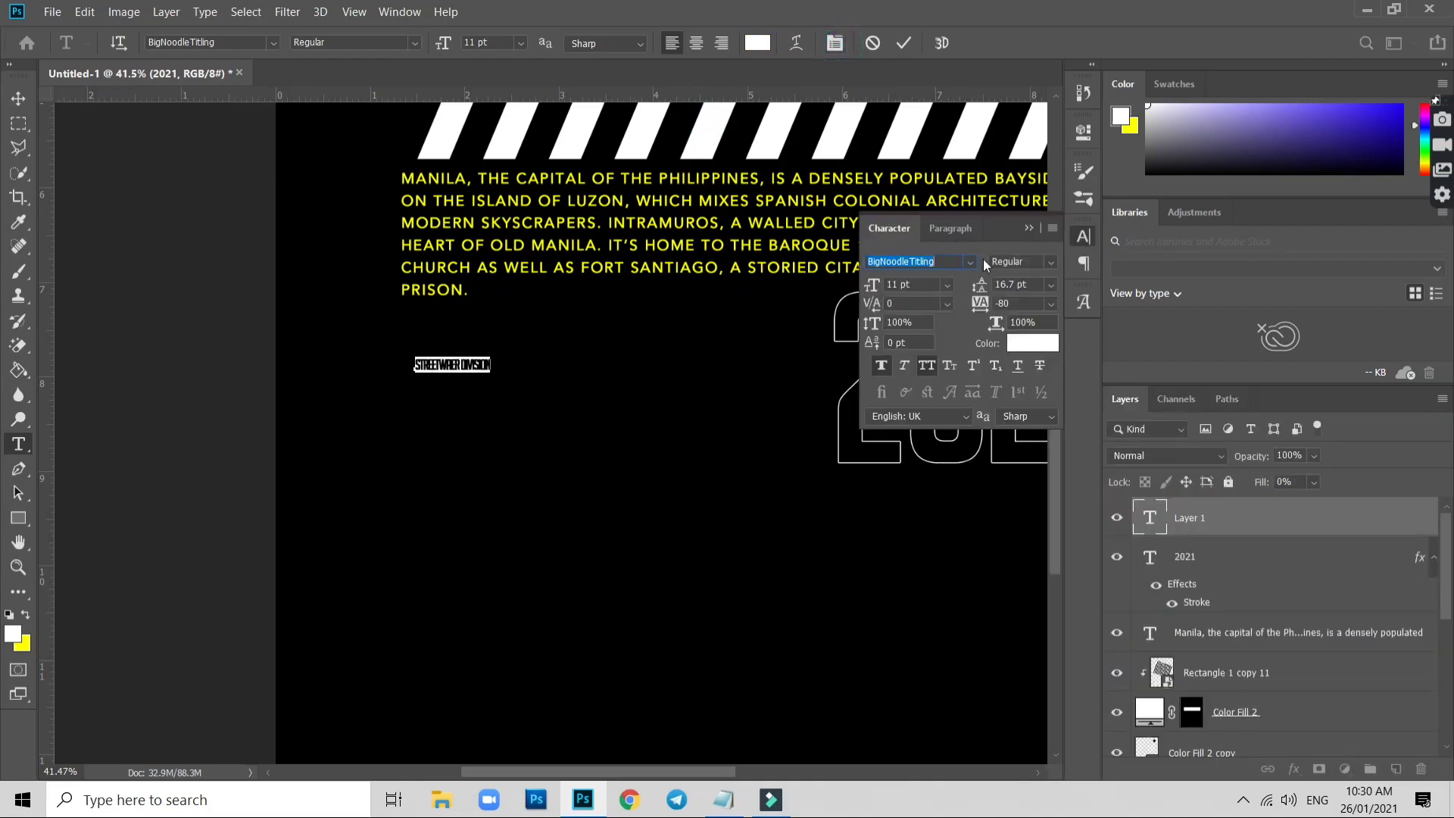
pyautogui.moveTo(981, 304); pyautogui.dragTo(993, 304)
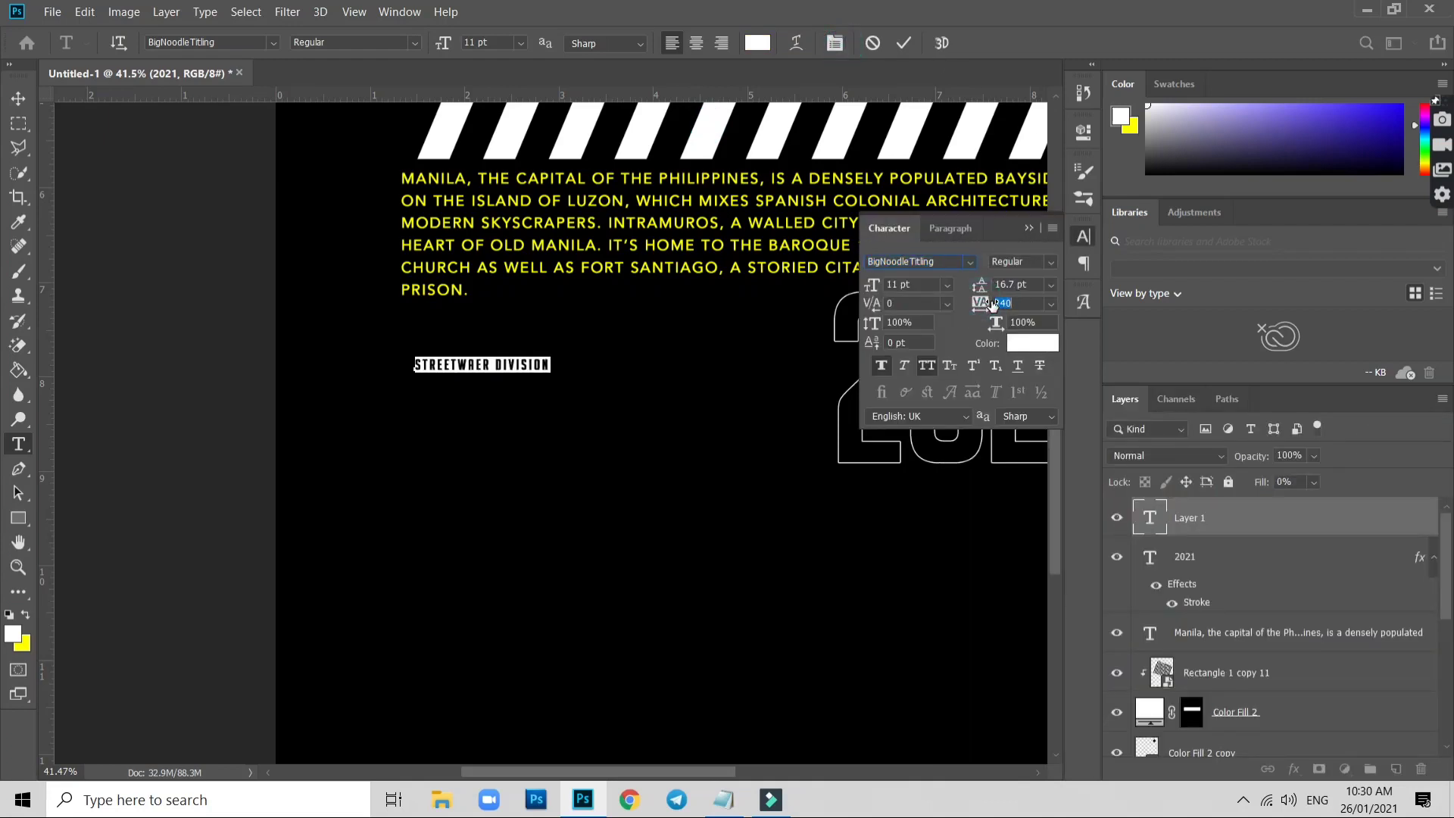
pyautogui.press('Return')
pyautogui.click(551, 362)
pyautogui.press('Return')
pyautogui.write('CLOTHING')
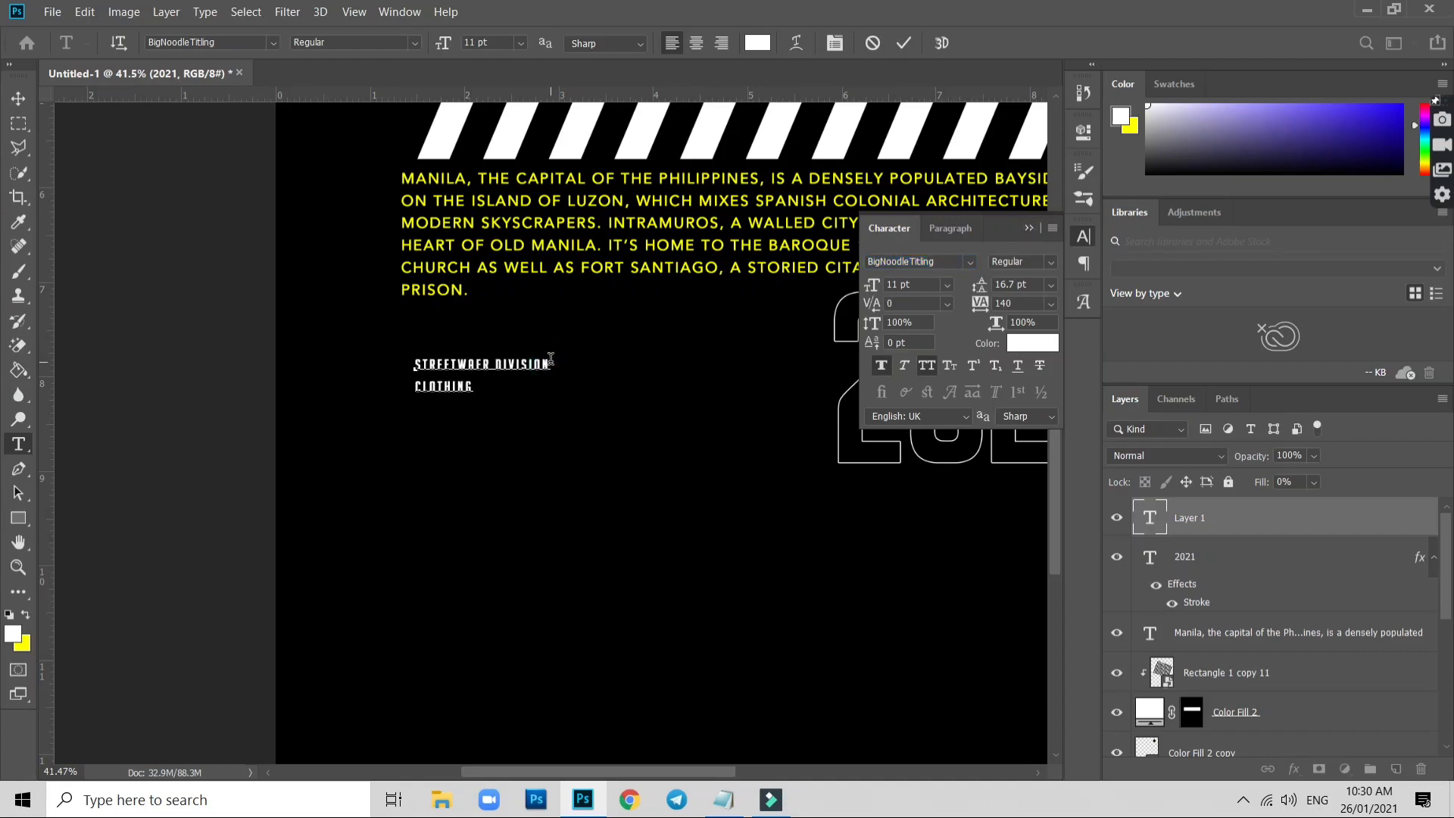
pyautogui.hotkey('ctrl', 'Return')
pyautogui.click(1030, 228)
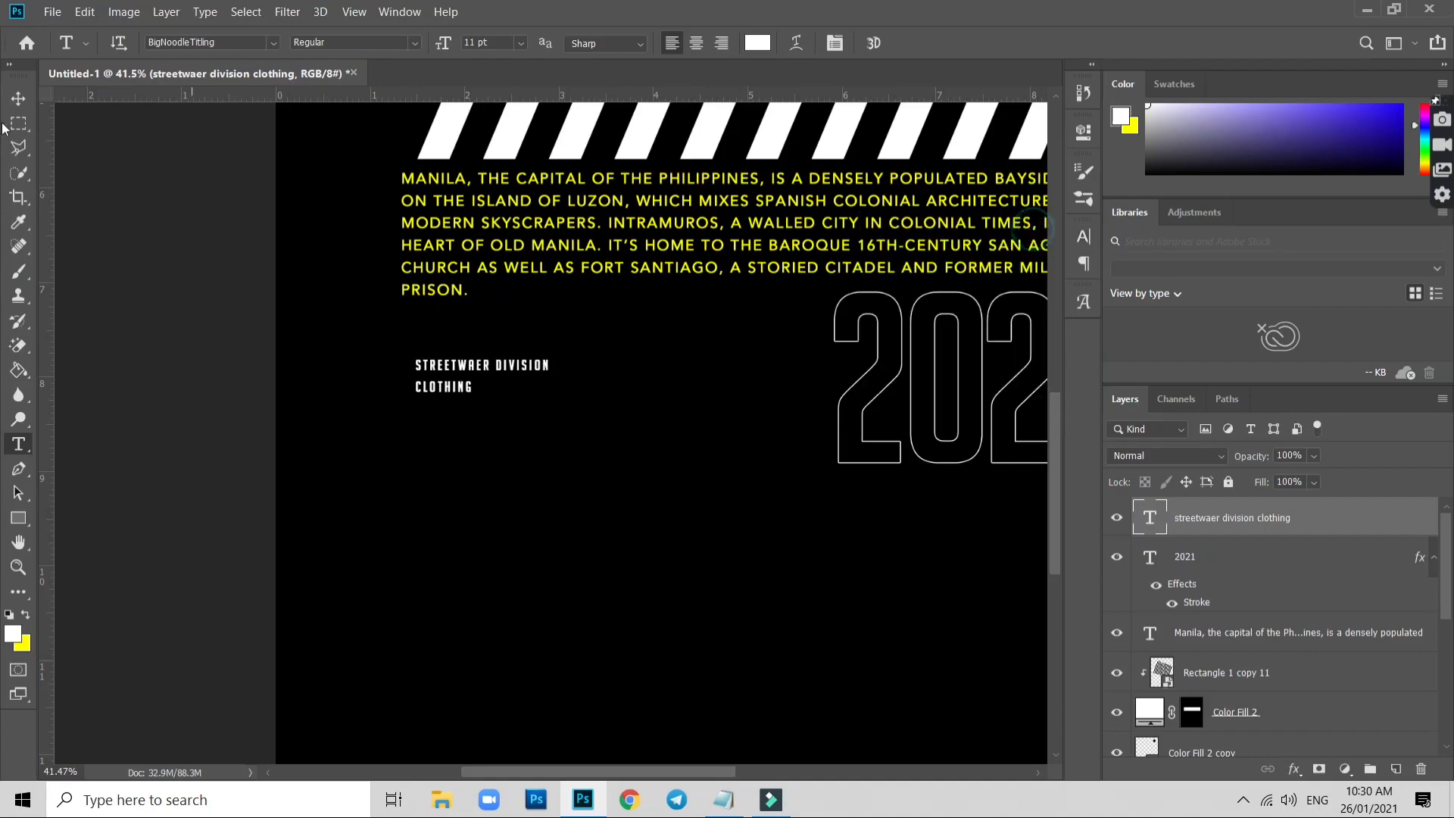
# Enlarge the STREETWAER DIVISION CLOTHING text block
pyautogui.press('v')
pyautogui.scroll(-1, 555, 378)
pyautogui.scroll(2, 500, 392)
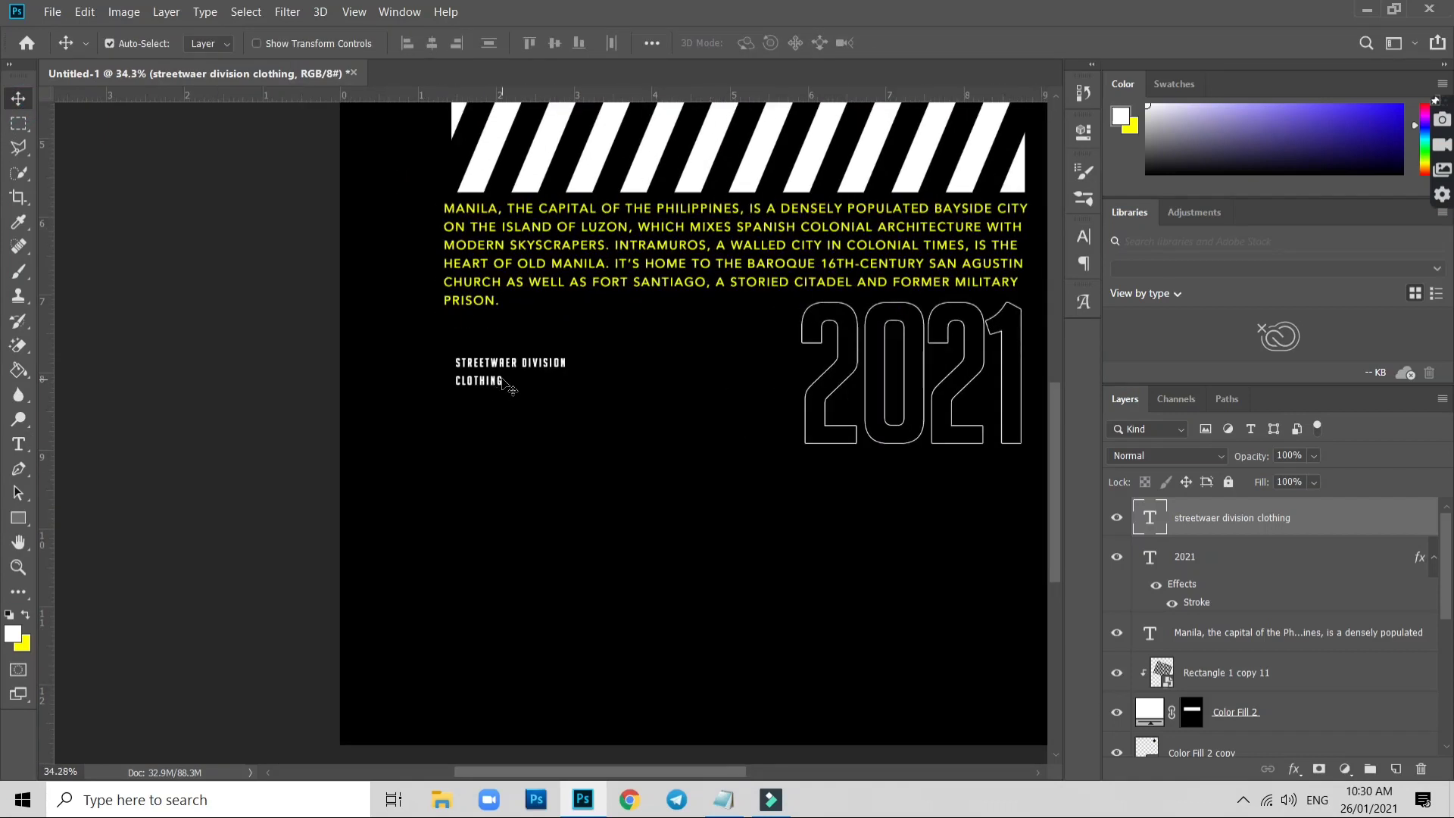
pyautogui.hotkey('ctrl', 't')
pyautogui.moveTo(567, 354)
pyautogui.mouseDown()
pyautogui.moveTo(673, 326)
pyautogui.moveTo(587, 338)
pyautogui.mouseUp()
pyautogui.press('Return')
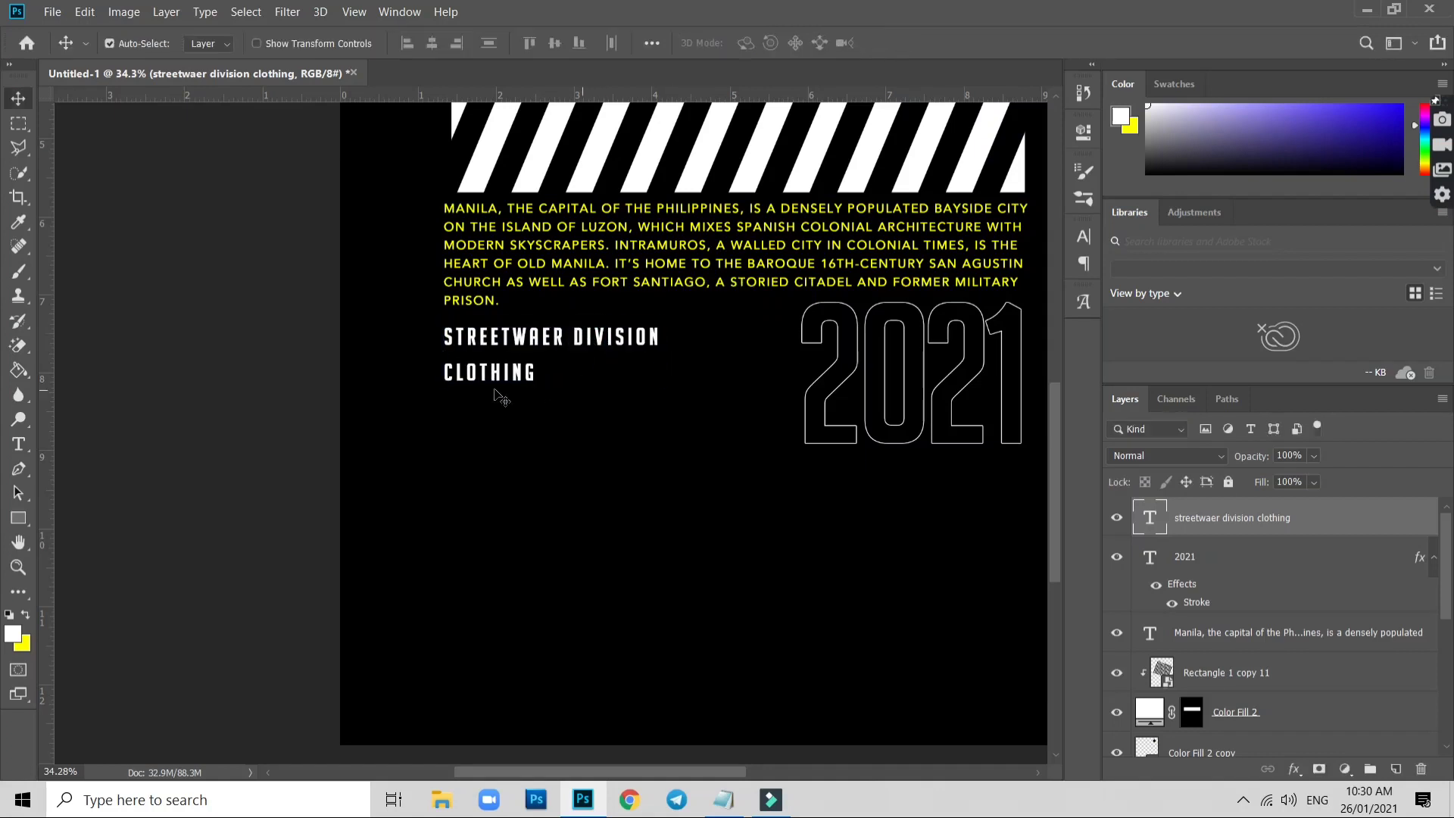
# Reduce the leading so CLOTHING sits closer to the line above
pyautogui.doubleClick(496, 375)
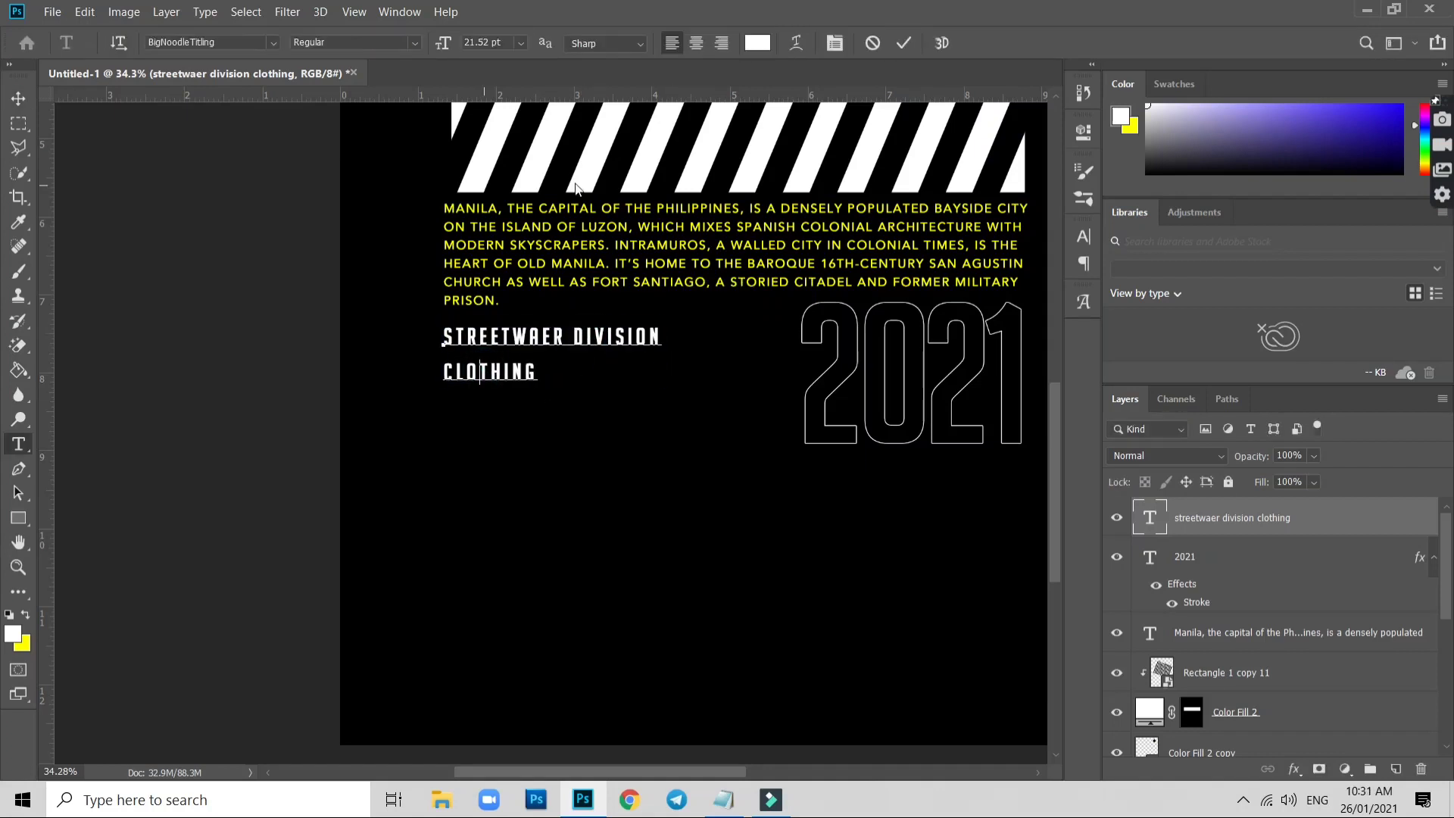
pyautogui.click(834, 43)
pyautogui.moveTo(984, 290); pyautogui.dragTo(973, 288)
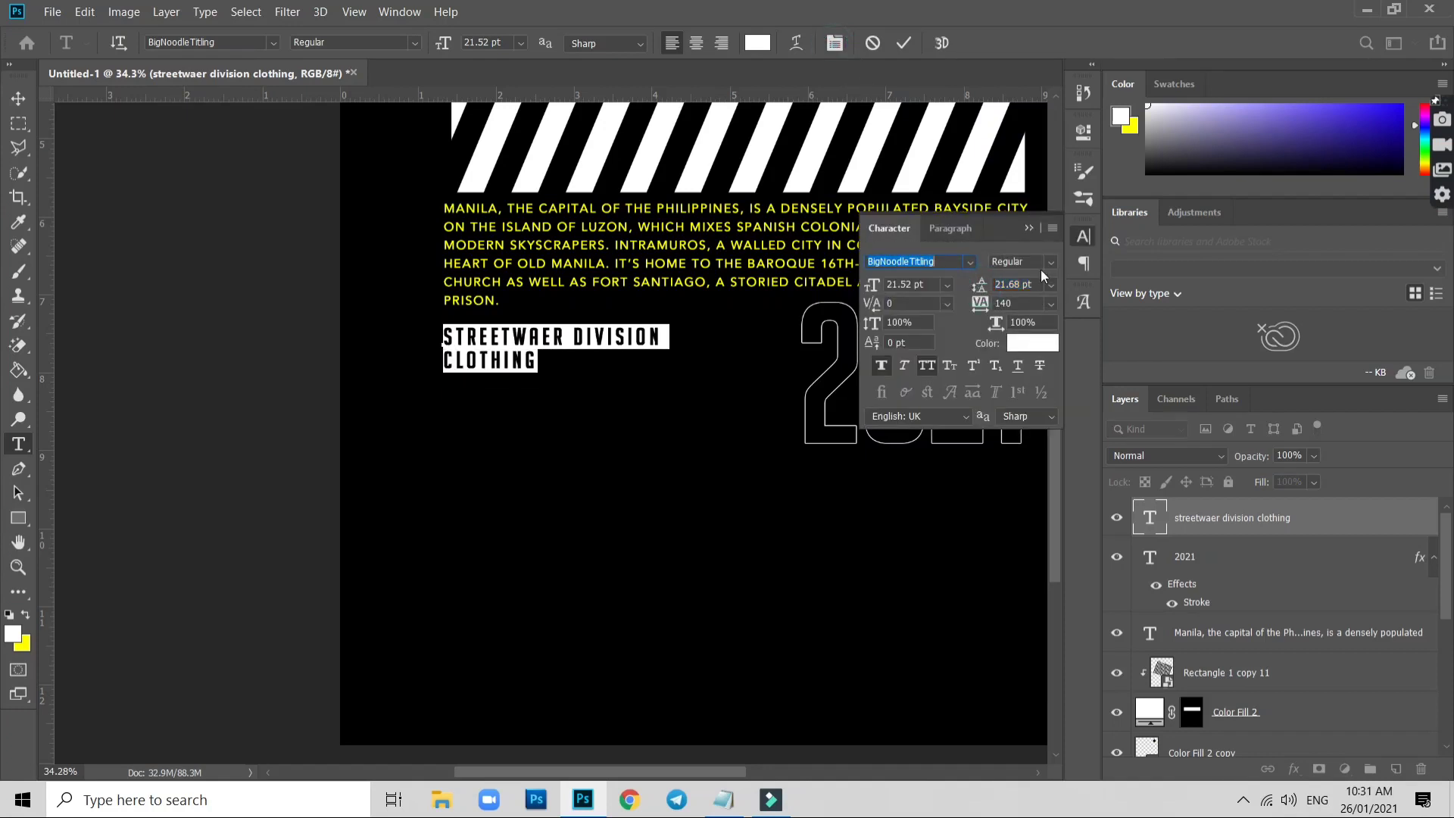
pyautogui.click(1028, 228)
pyautogui.click(18, 99)
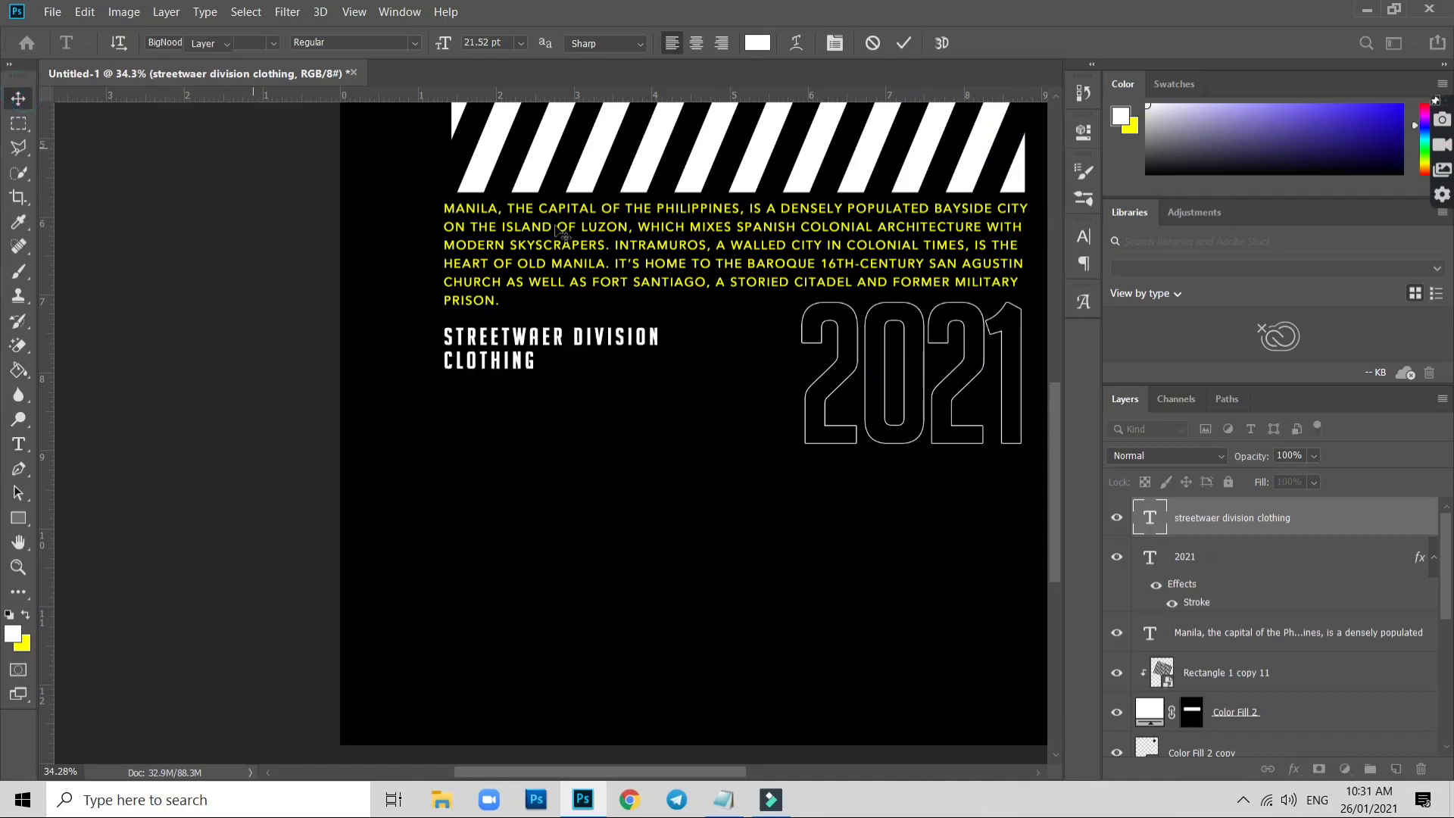
# Enlarge the two-line text further, then zoom in on it and 2021
pyautogui.hotkey('ctrl', 't')
pyautogui.moveTo(664, 321)
pyautogui.mouseDown()
pyautogui.moveTo(735, 325)
pyautogui.moveTo(691, 346)
pyautogui.mouseUp()
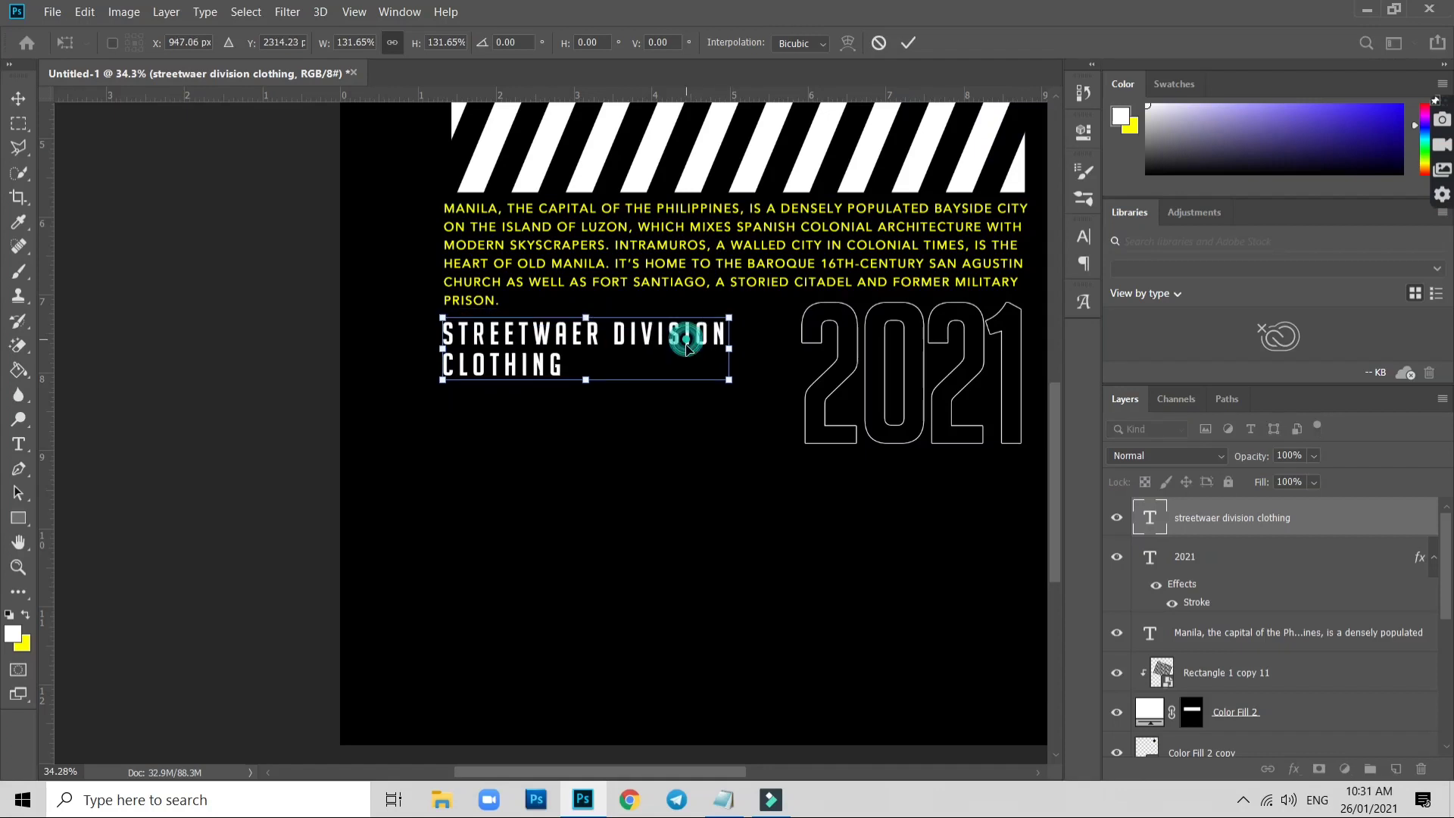
pyautogui.press('Return')
pyautogui.hotkey('ctrl', '0')
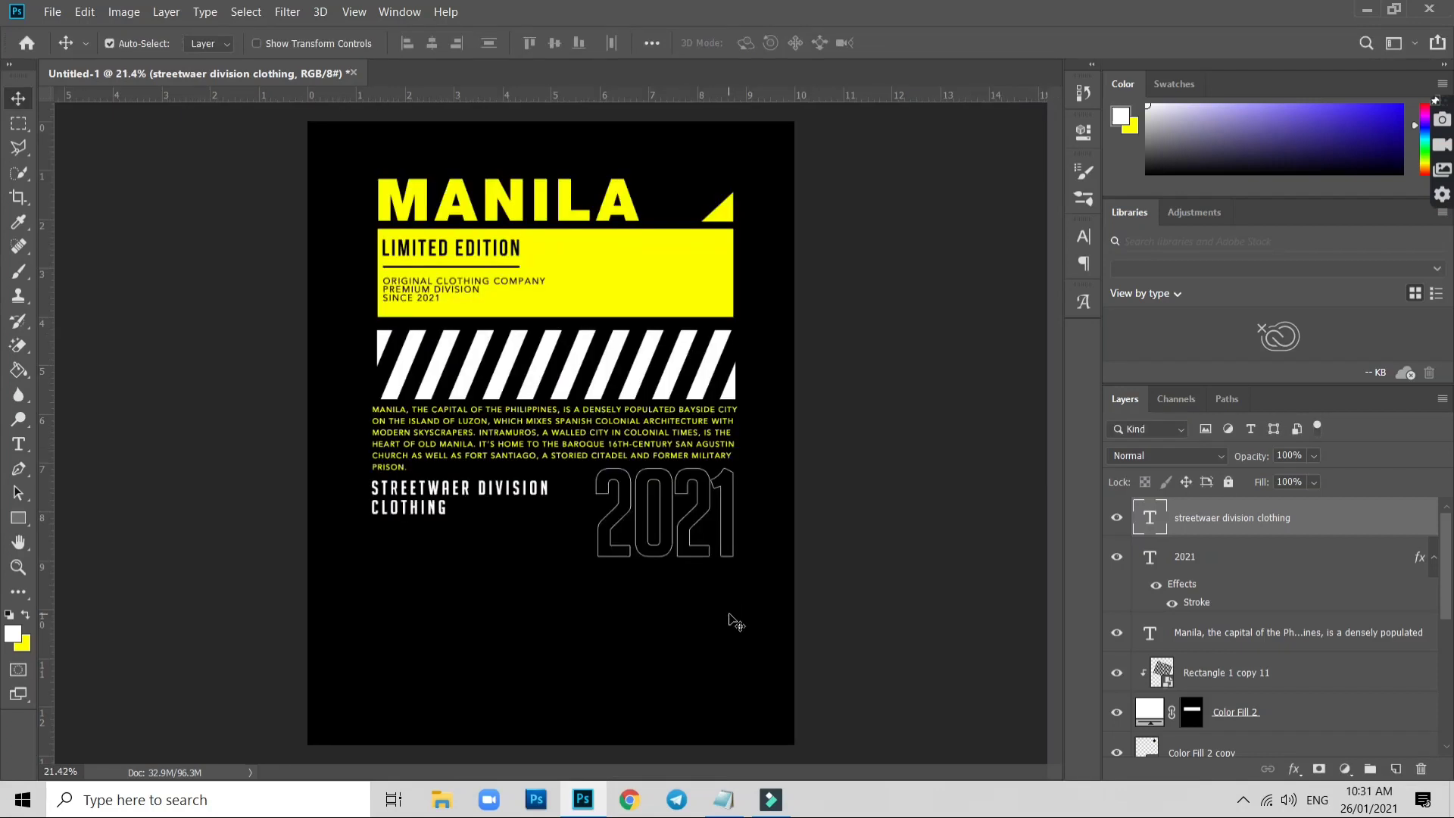
pyautogui.scroll(5, 568, 500)
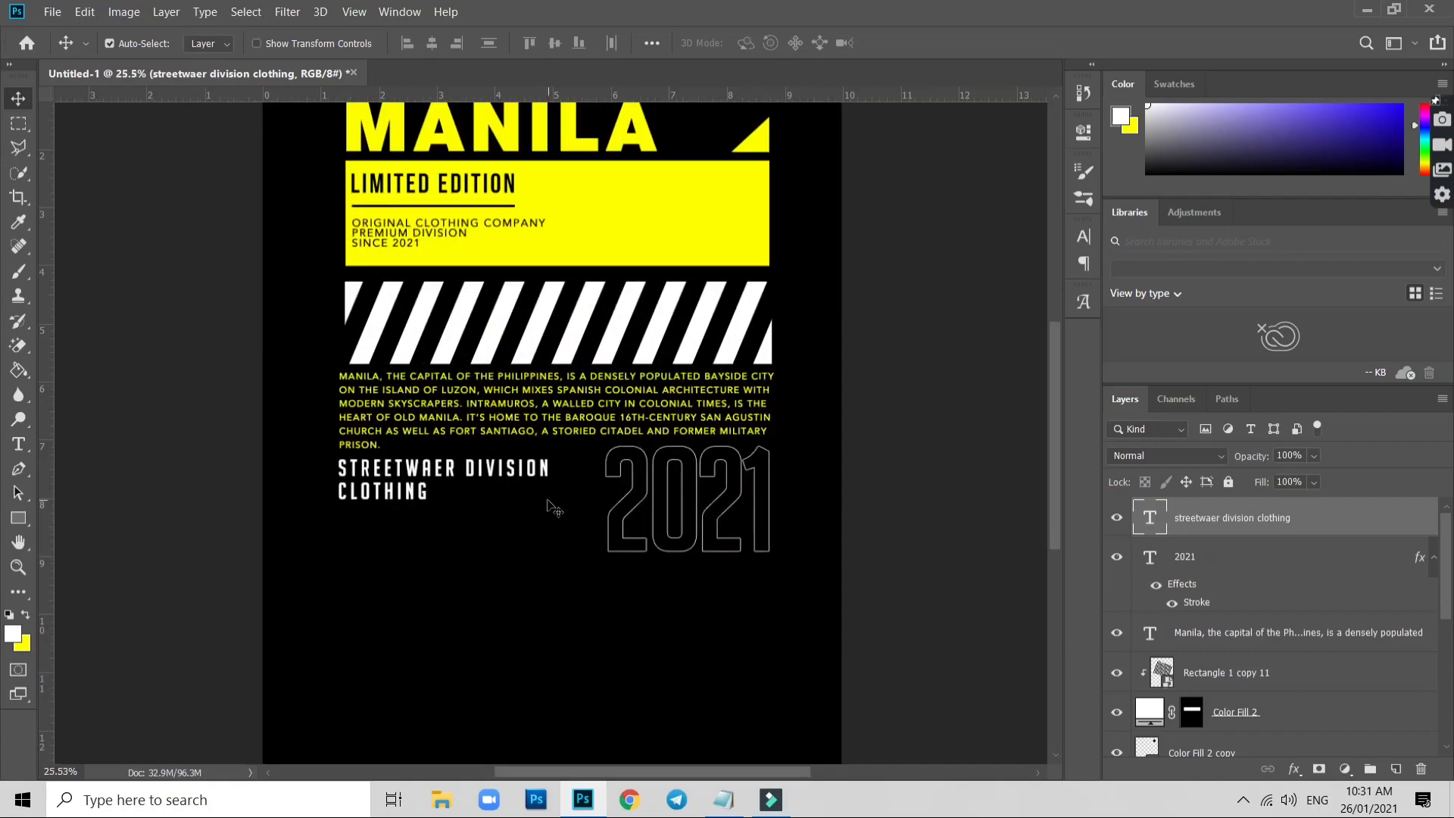
pyautogui.moveTo(540, 478); pyautogui.dragTo(561, 299)
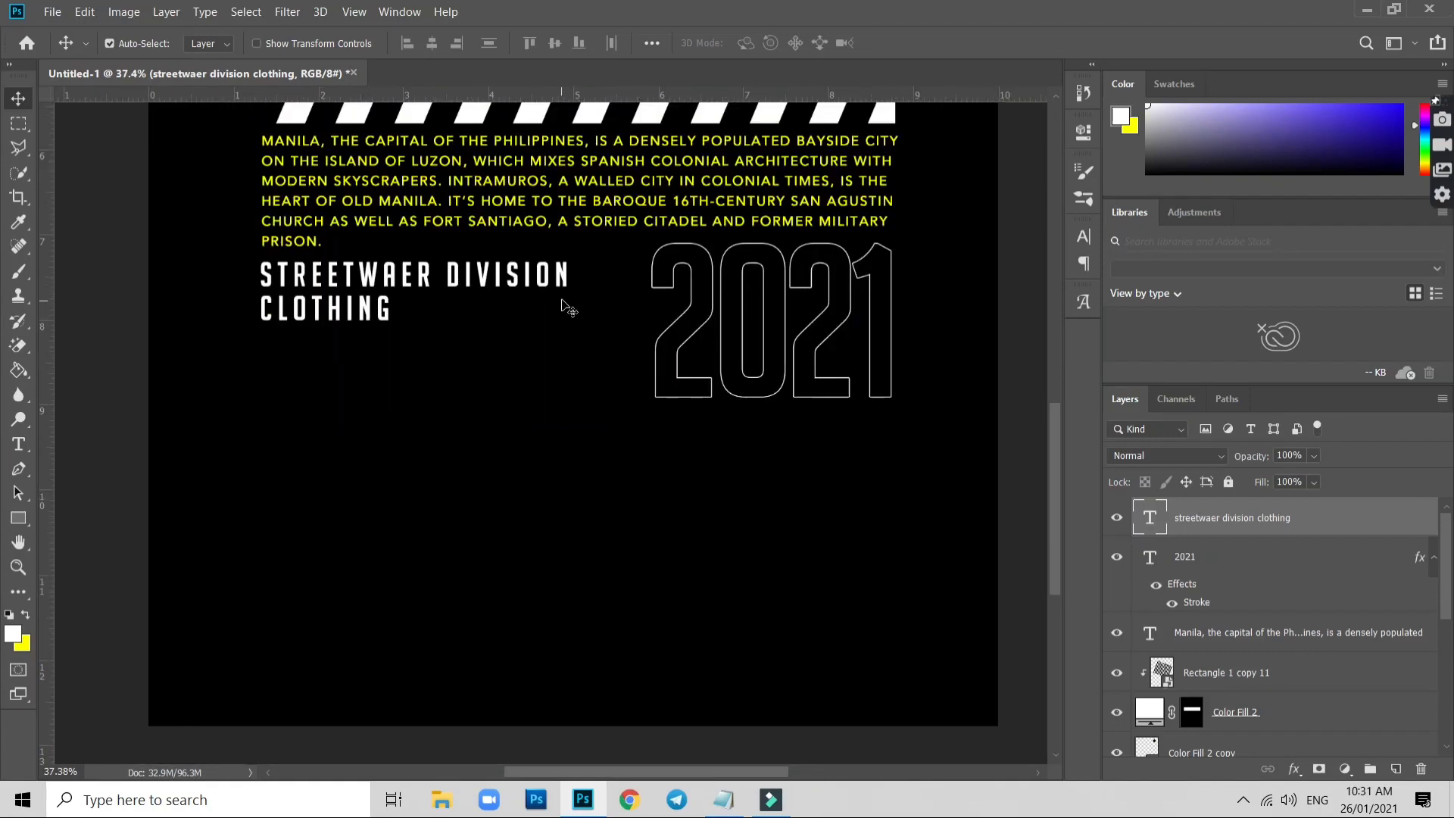
pyautogui.scroll(1, 279, 312)
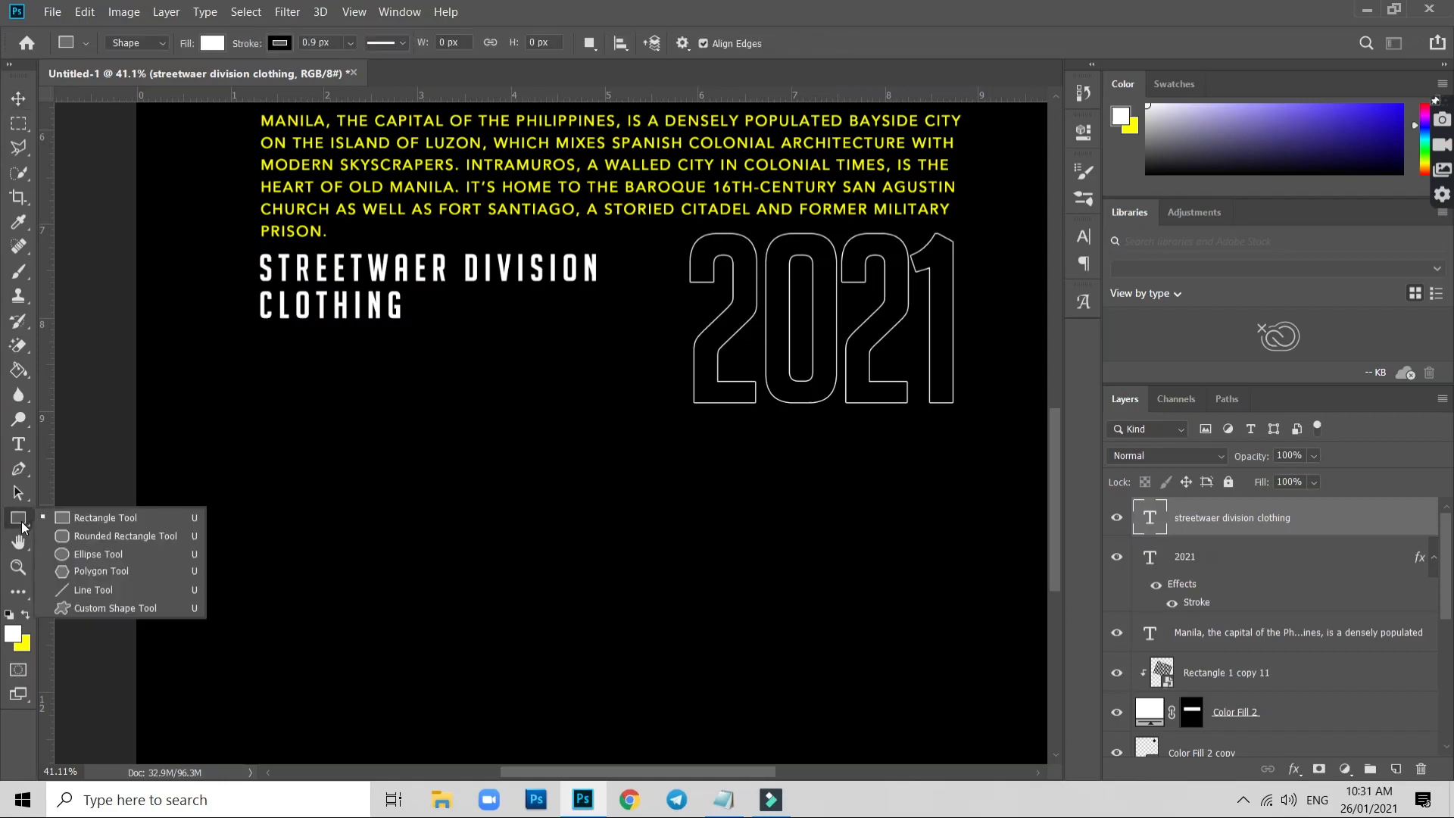
# Draw an arrow custom shape below the CLOTHING line
pyautogui.moveTo(21, 521); pyautogui.dragTo(117, 609)
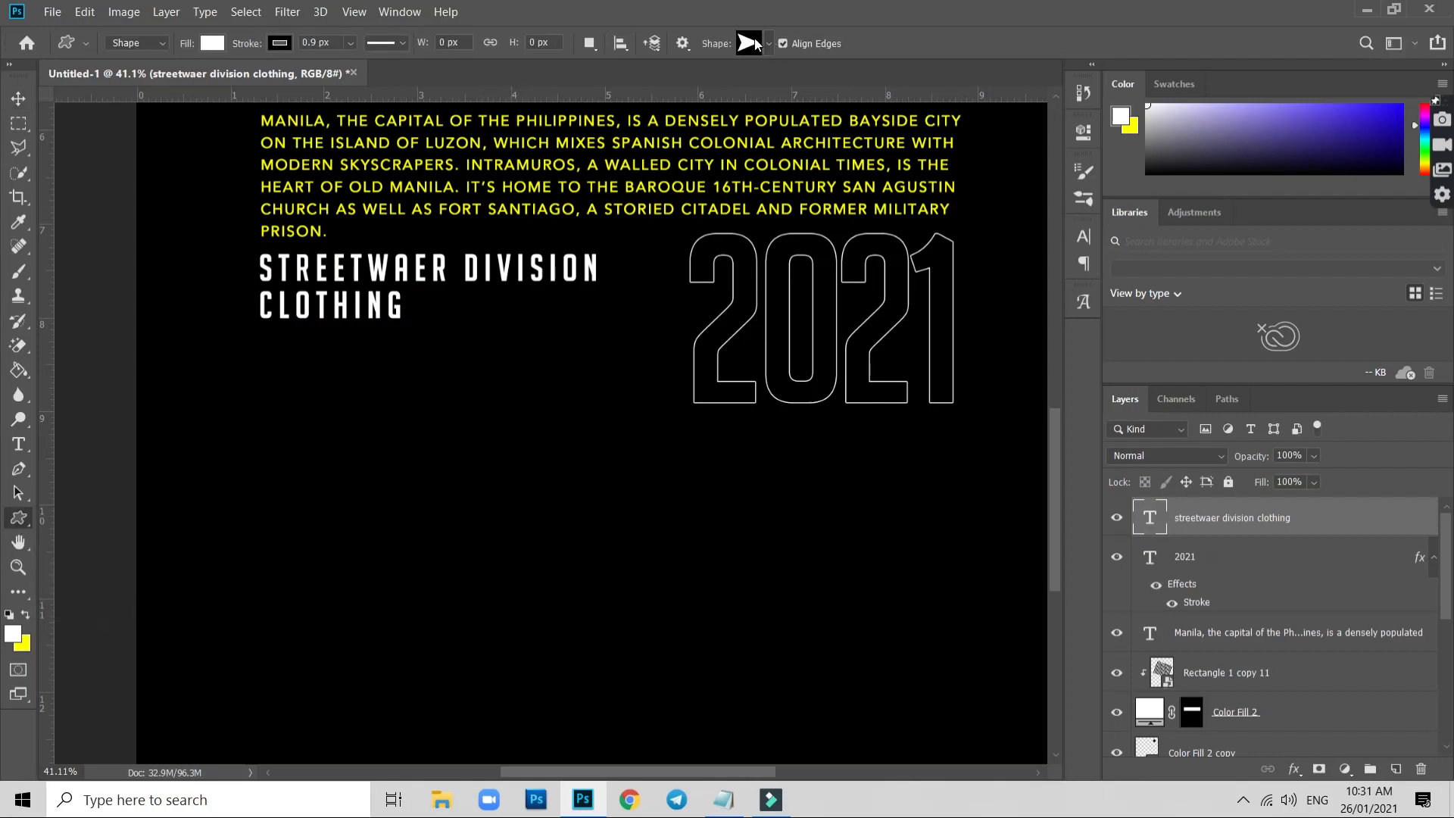
pyautogui.click(747, 45)
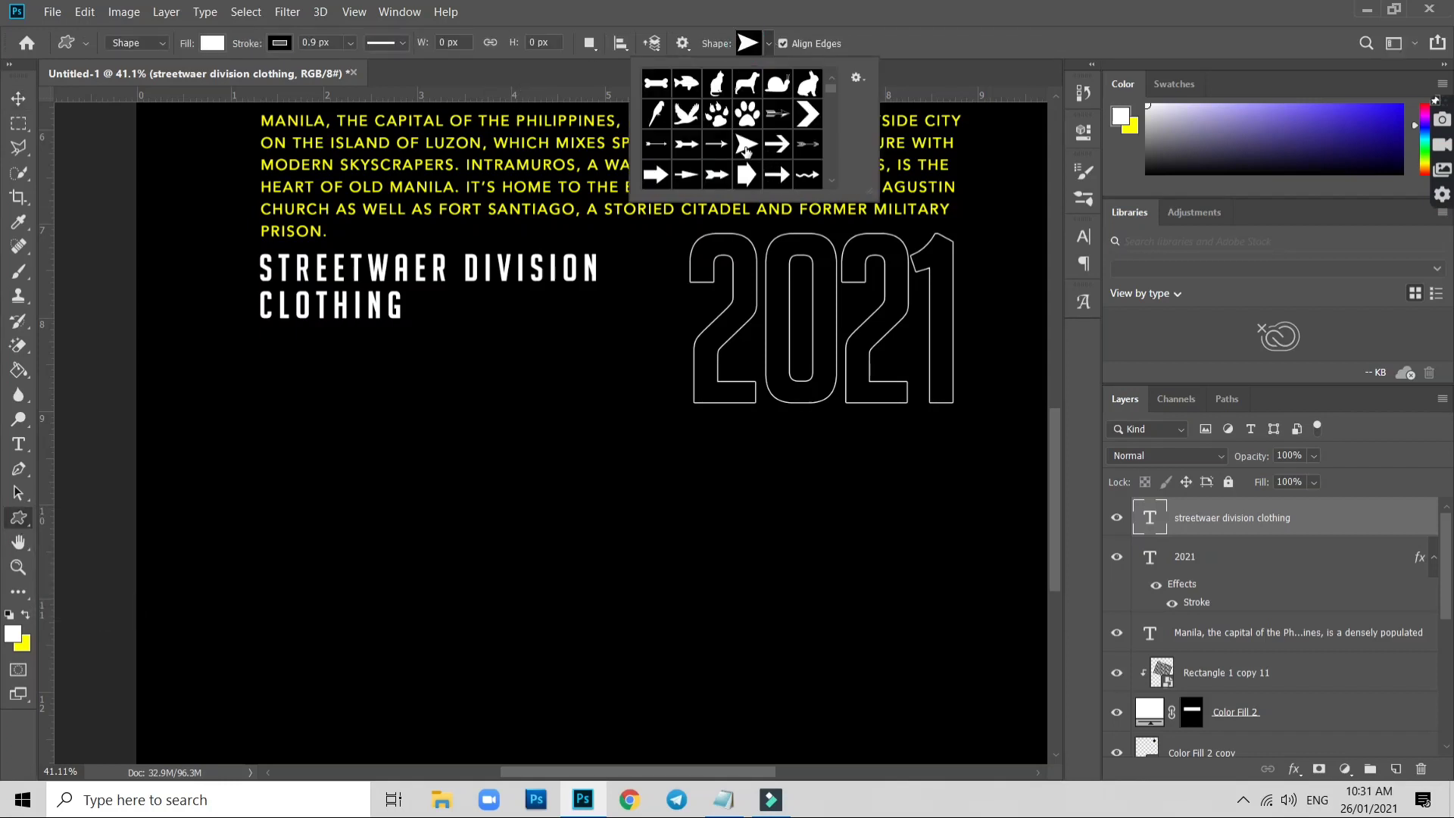
pyautogui.scroll(2, 250, 348)
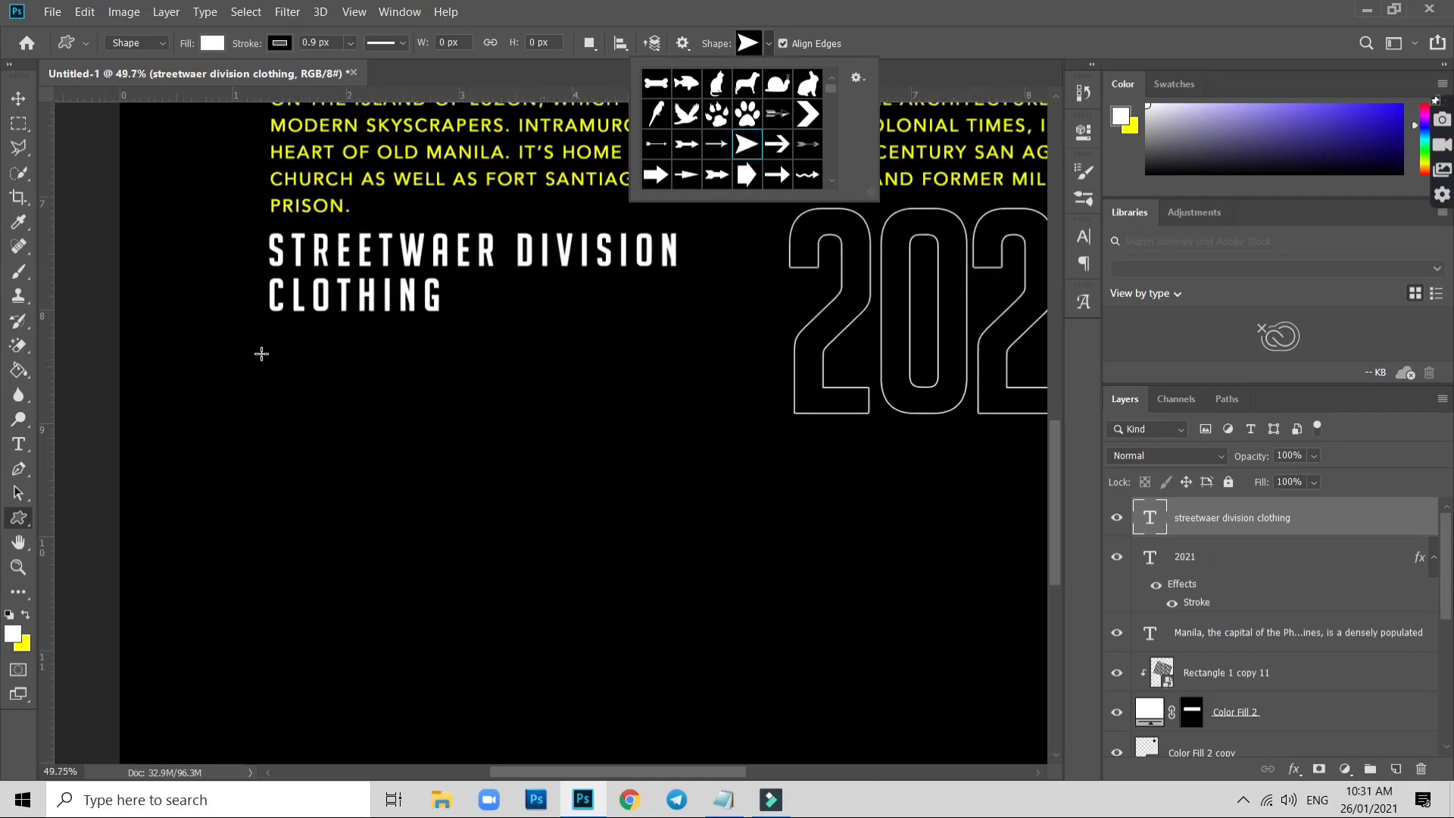
pyautogui.click(276, 324)
pyautogui.moveTo(276, 325); pyautogui.dragTo(308, 347)
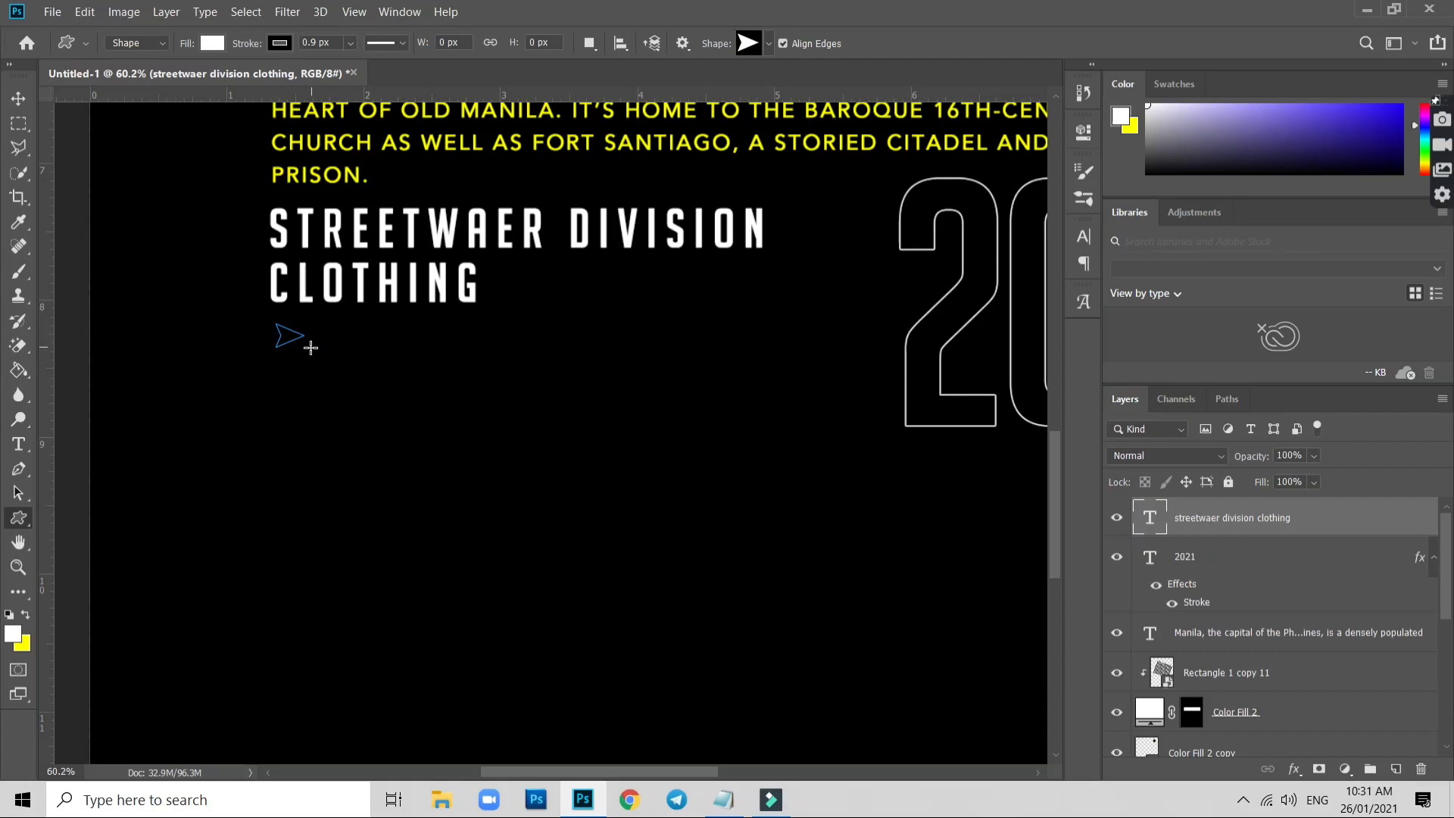
# Duplicate the arrow to its right, building a row of seven arrows
pyautogui.press('v')
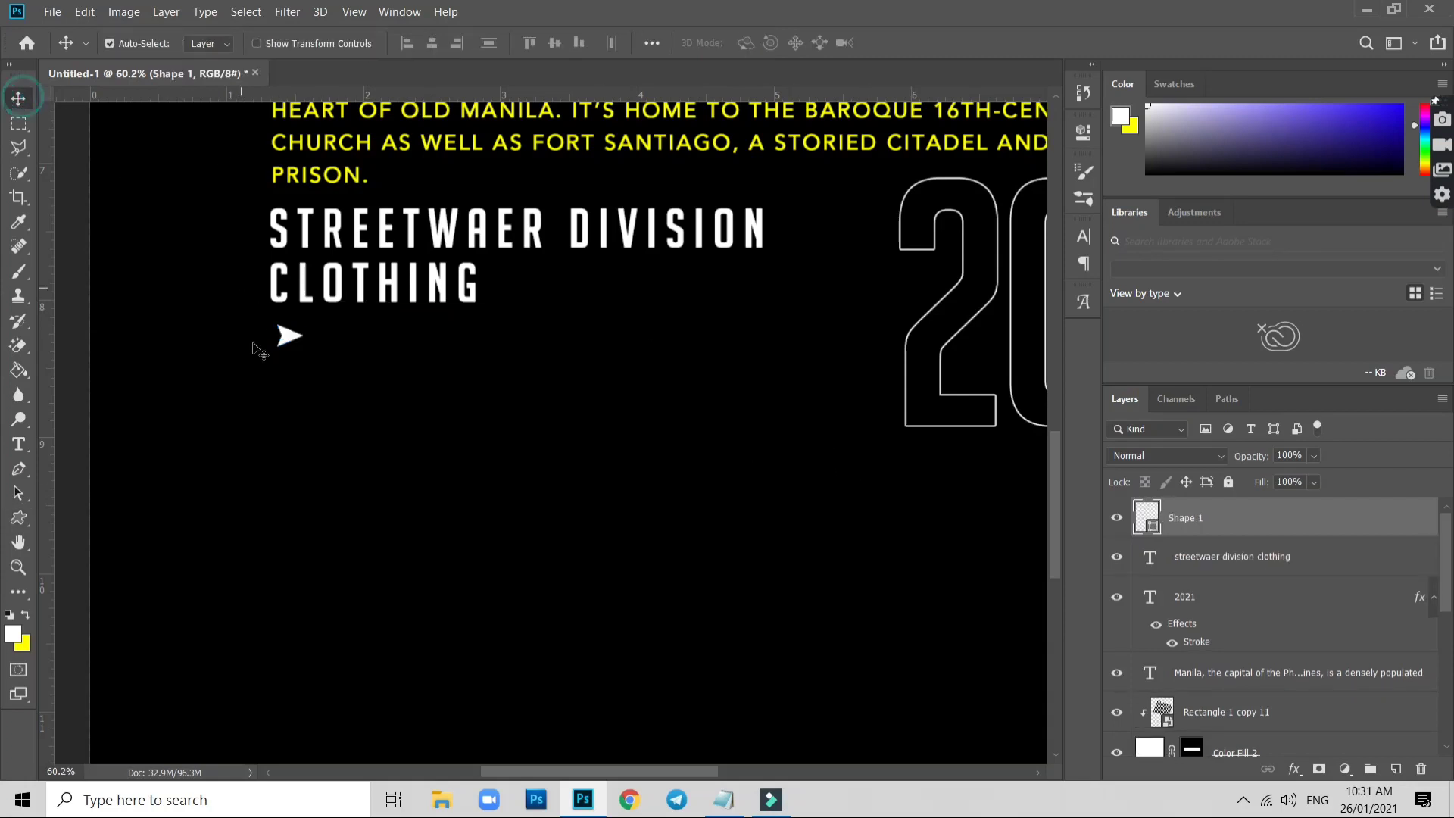
pyautogui.scroll(2, 295, 333)
pyautogui.scroll(2, 284, 313)
pyautogui.moveTo(274, 305); pyautogui.dragTo(273, 314)
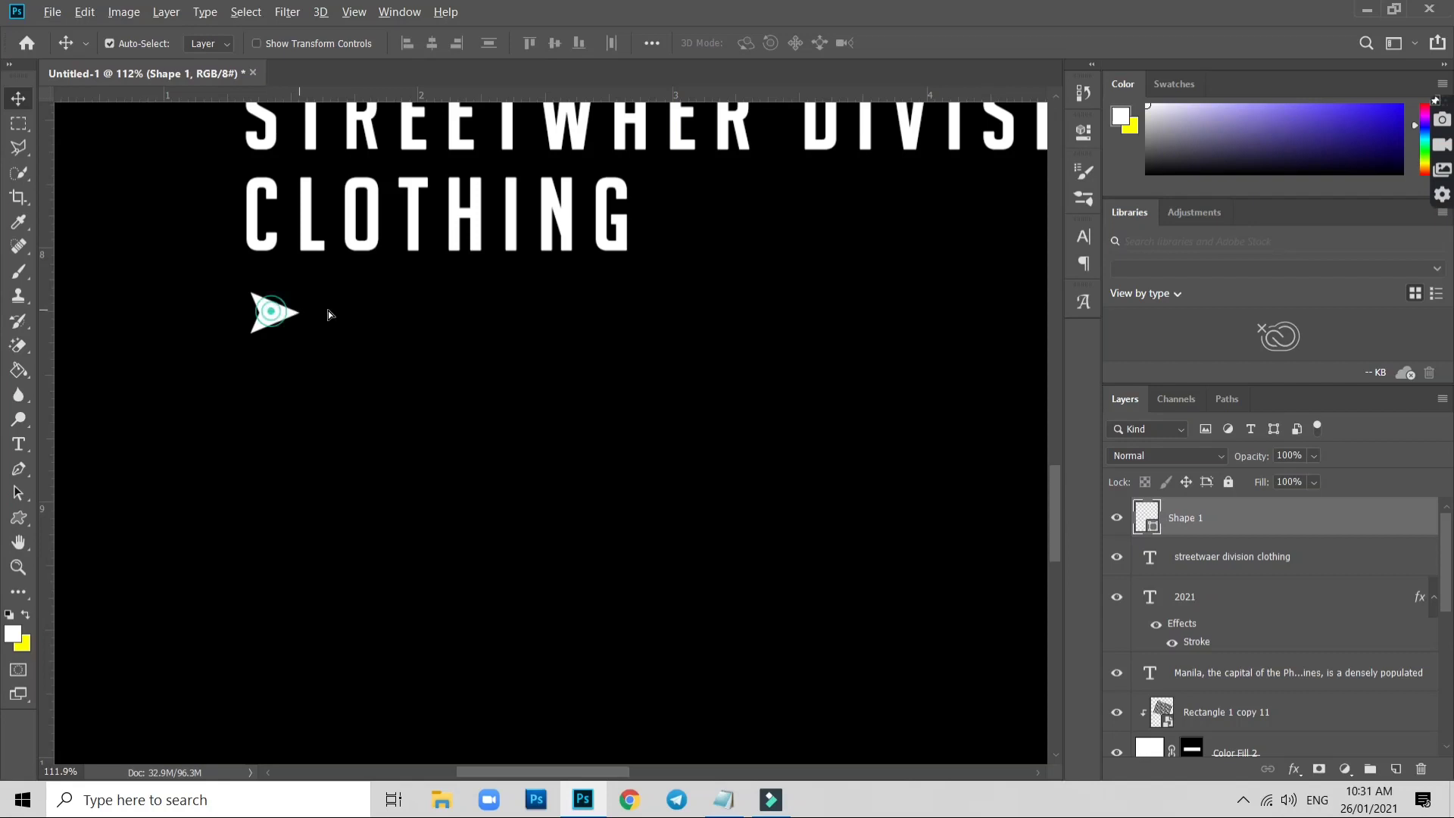
pyautogui.moveTo(329, 310); pyautogui.dragTo(599, 314)
pyautogui.keyDown('alt'); pyautogui.click(375, 311); pyautogui.keyUp('alt')
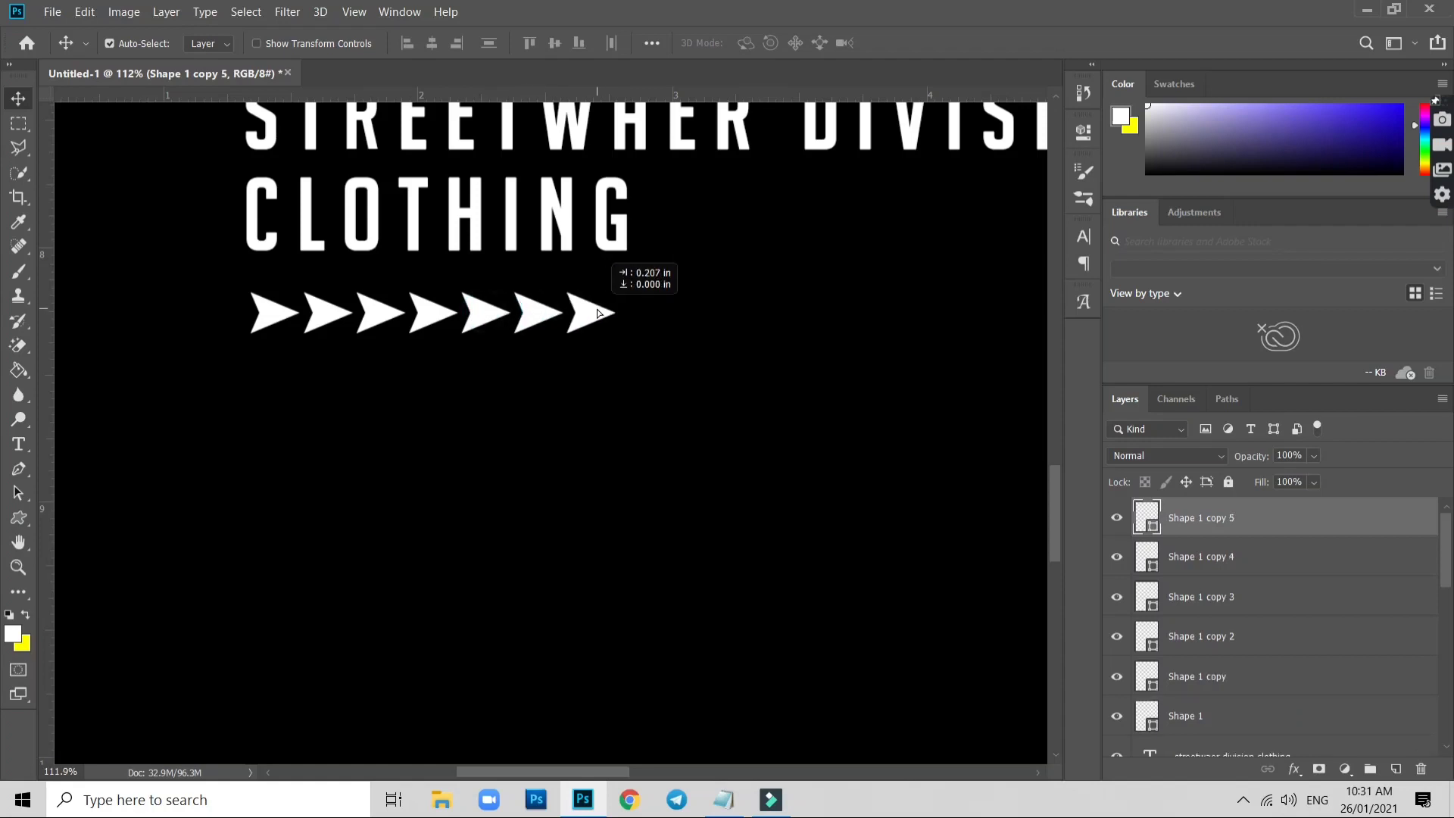
pyautogui.scroll(-5, 605, 367)
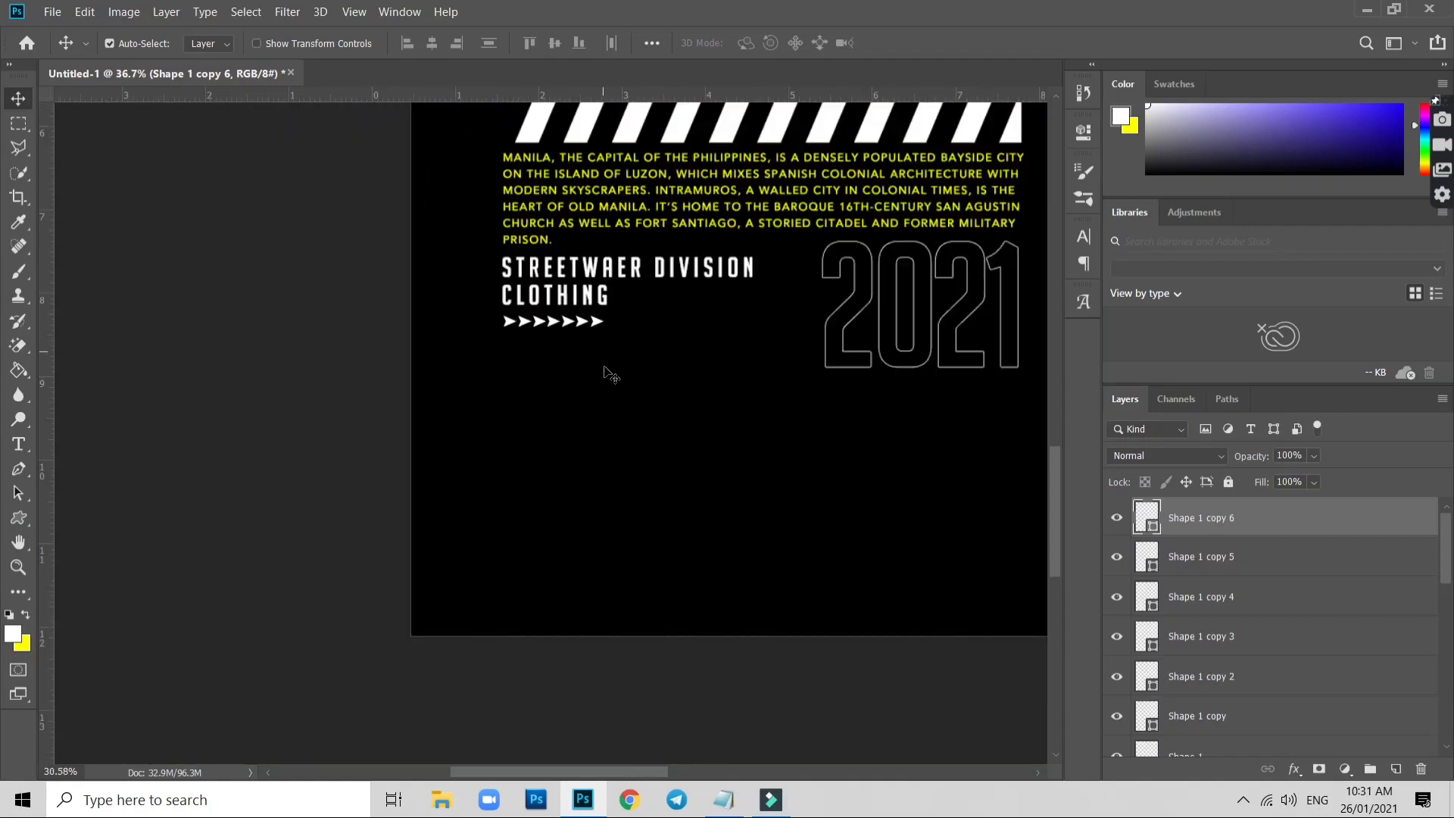
pyautogui.scroll(2, 615, 375)
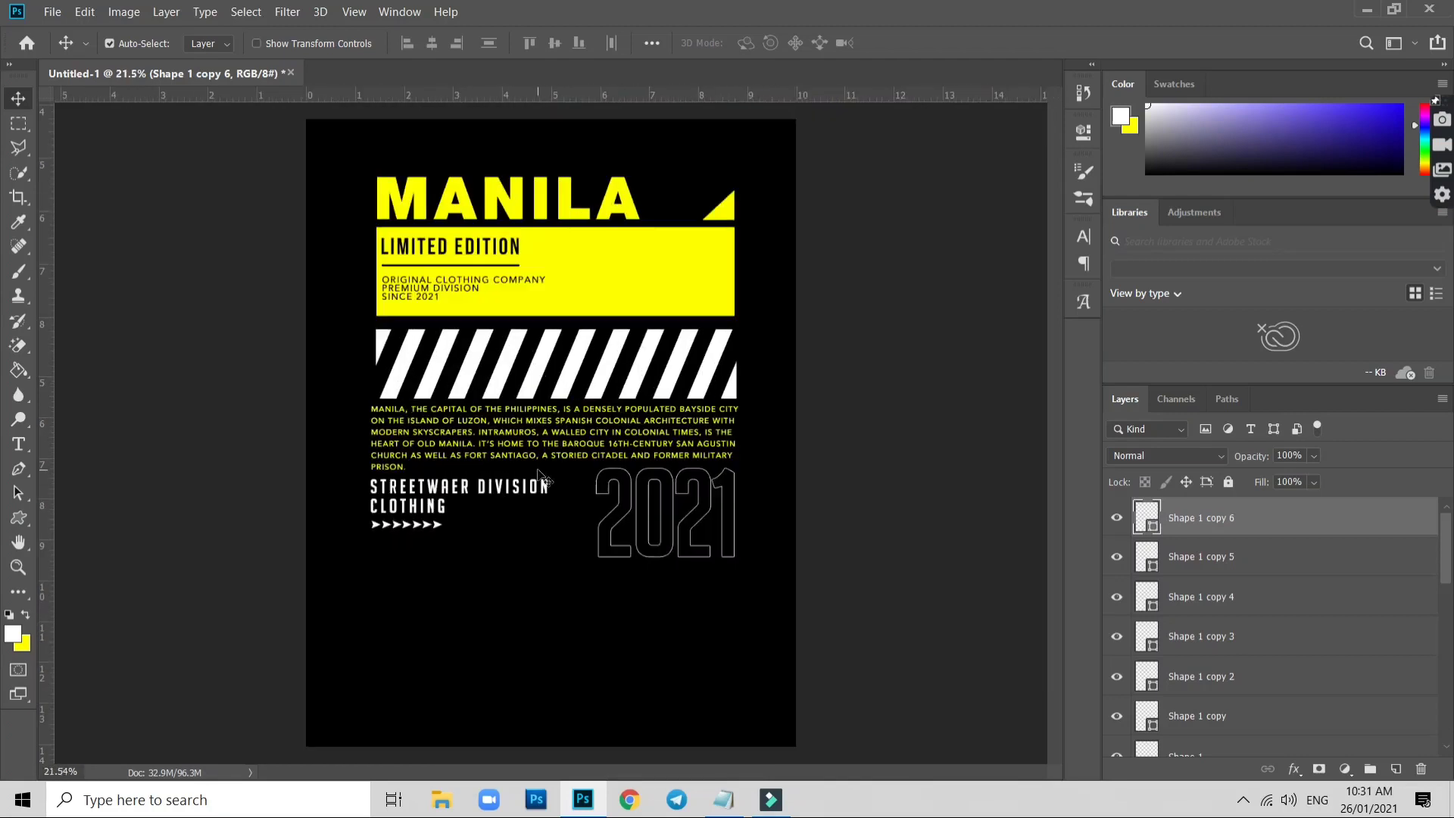
pyautogui.scroll(3, 545, 510)
pyautogui.moveTo(466, 572); pyautogui.dragTo(528, 409)
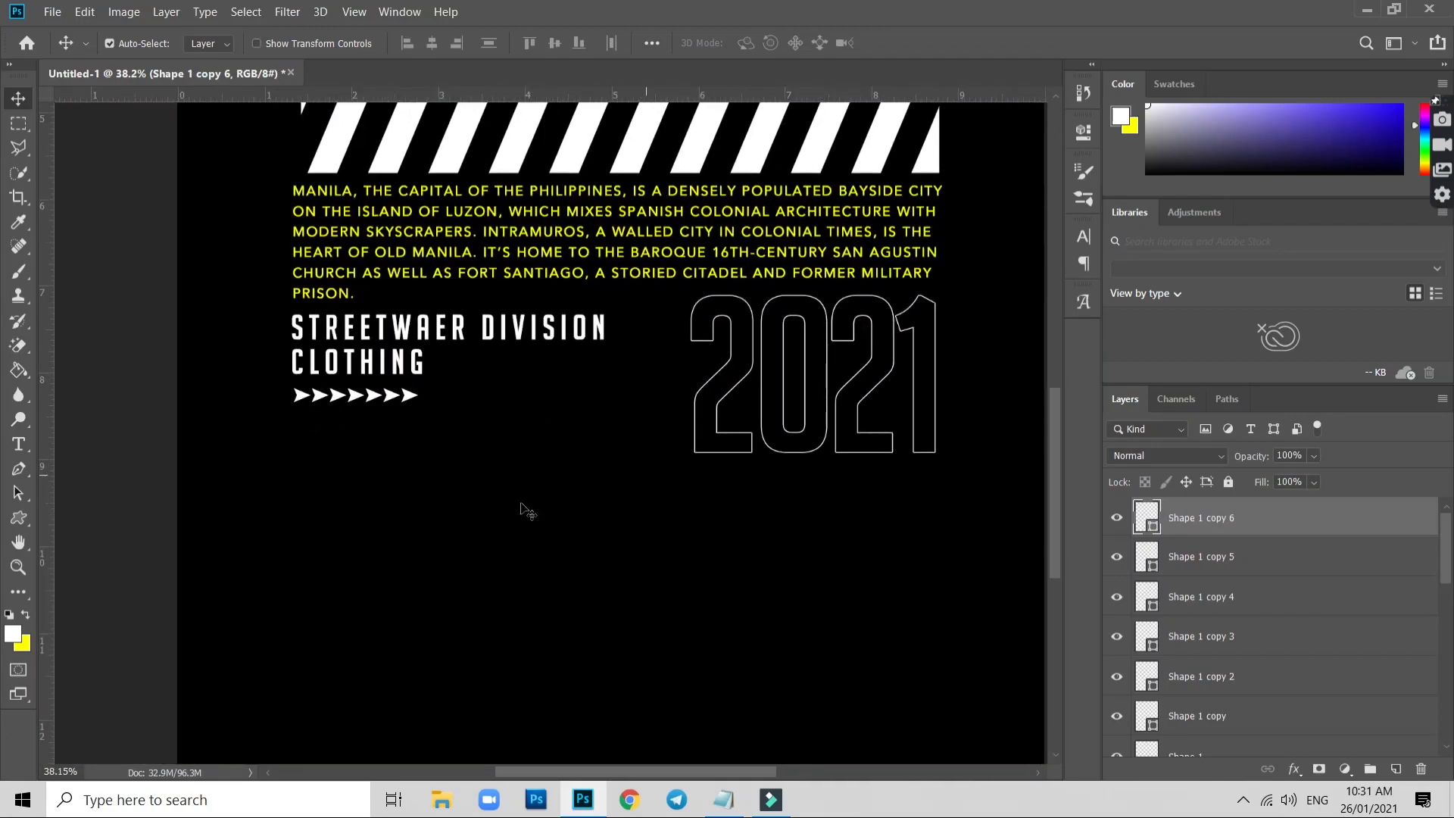
# Add white NEW STYLE text and set it in Helvetica Neue
pyautogui.click(19, 444)
pyautogui.click(332, 574)
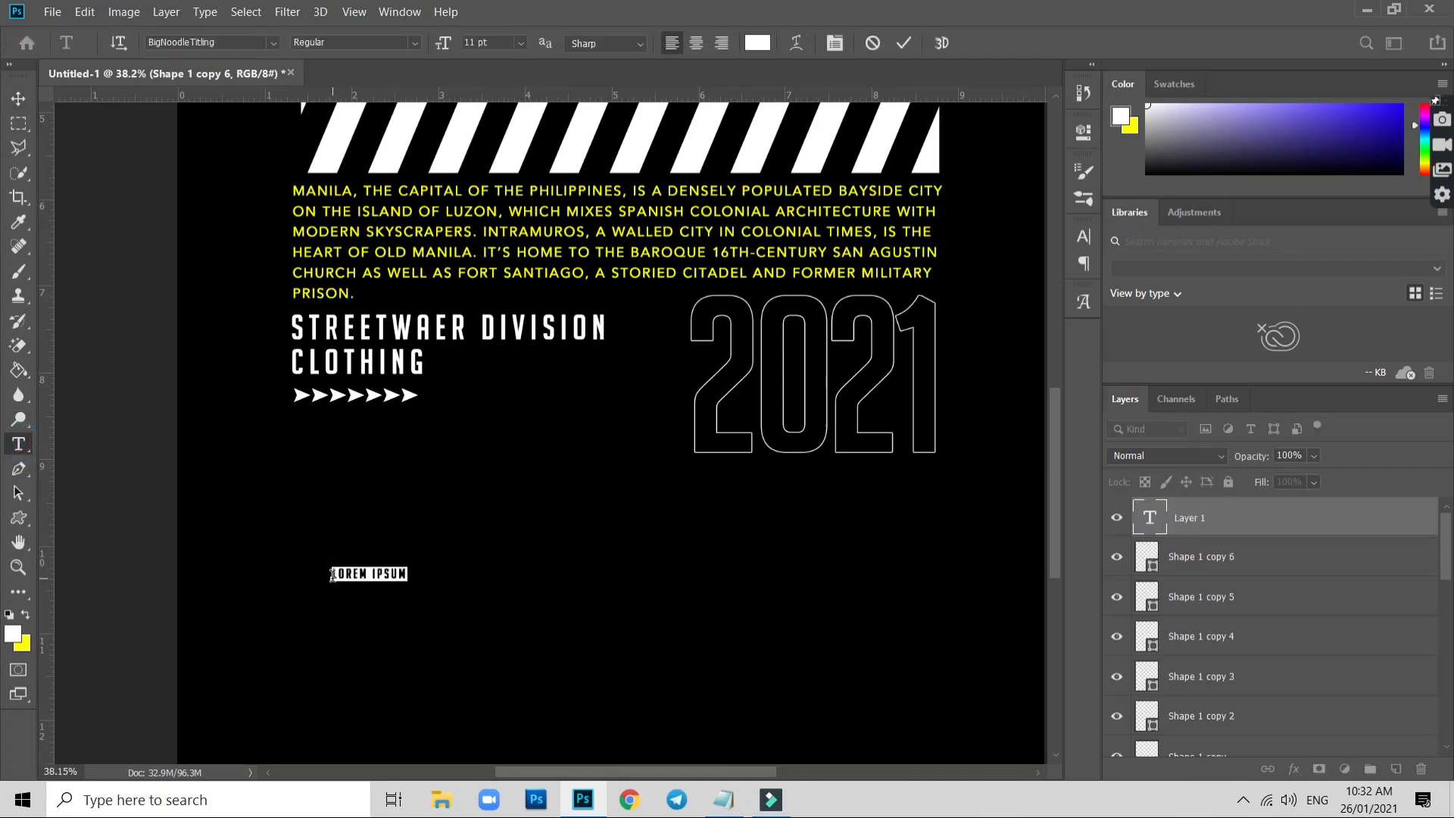
pyautogui.write('NEW STYLE')
pyautogui.moveTo(332, 574); pyautogui.dragTo(392, 575)
pyautogui.write('b')
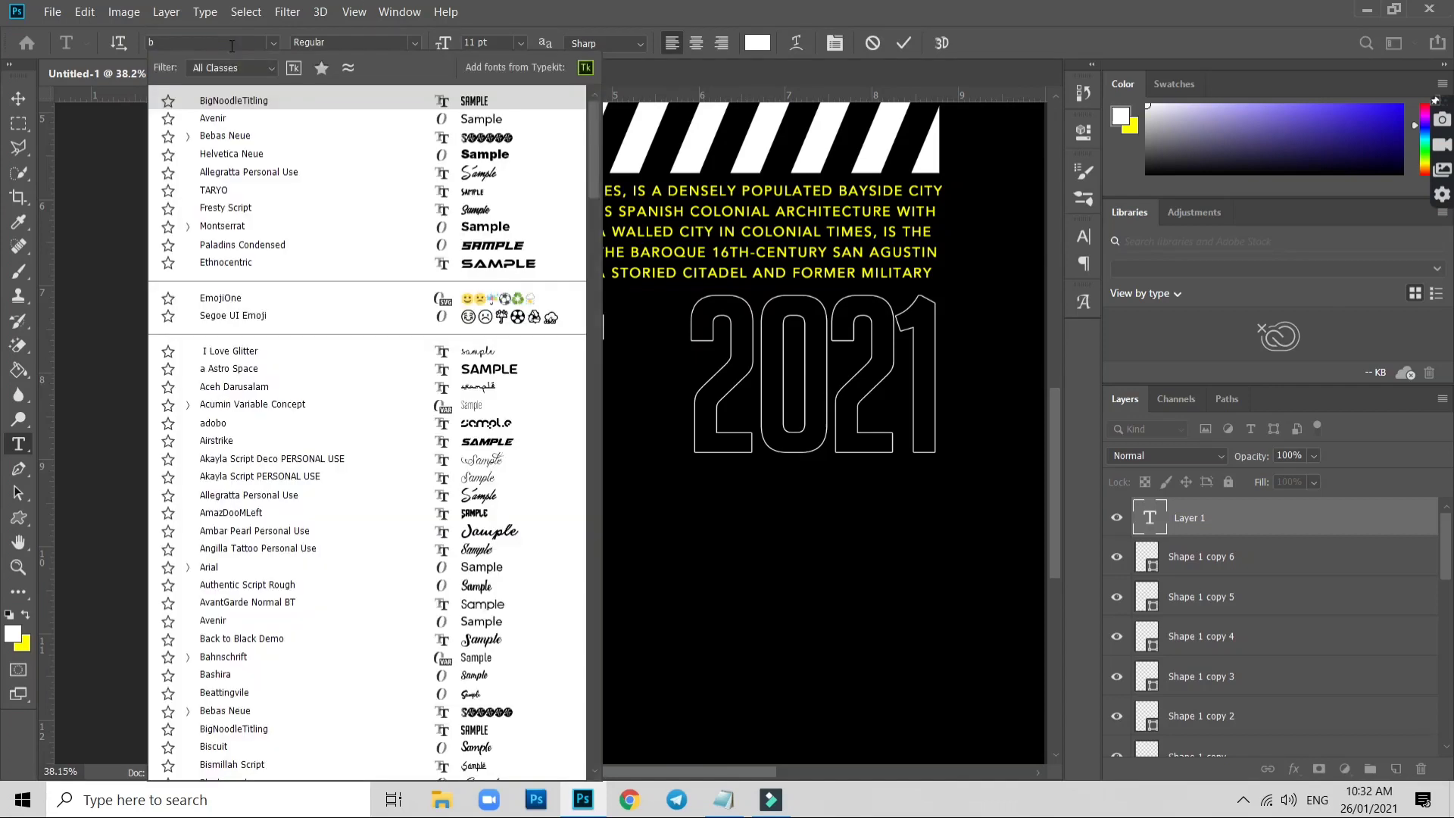
pyautogui.write('el')
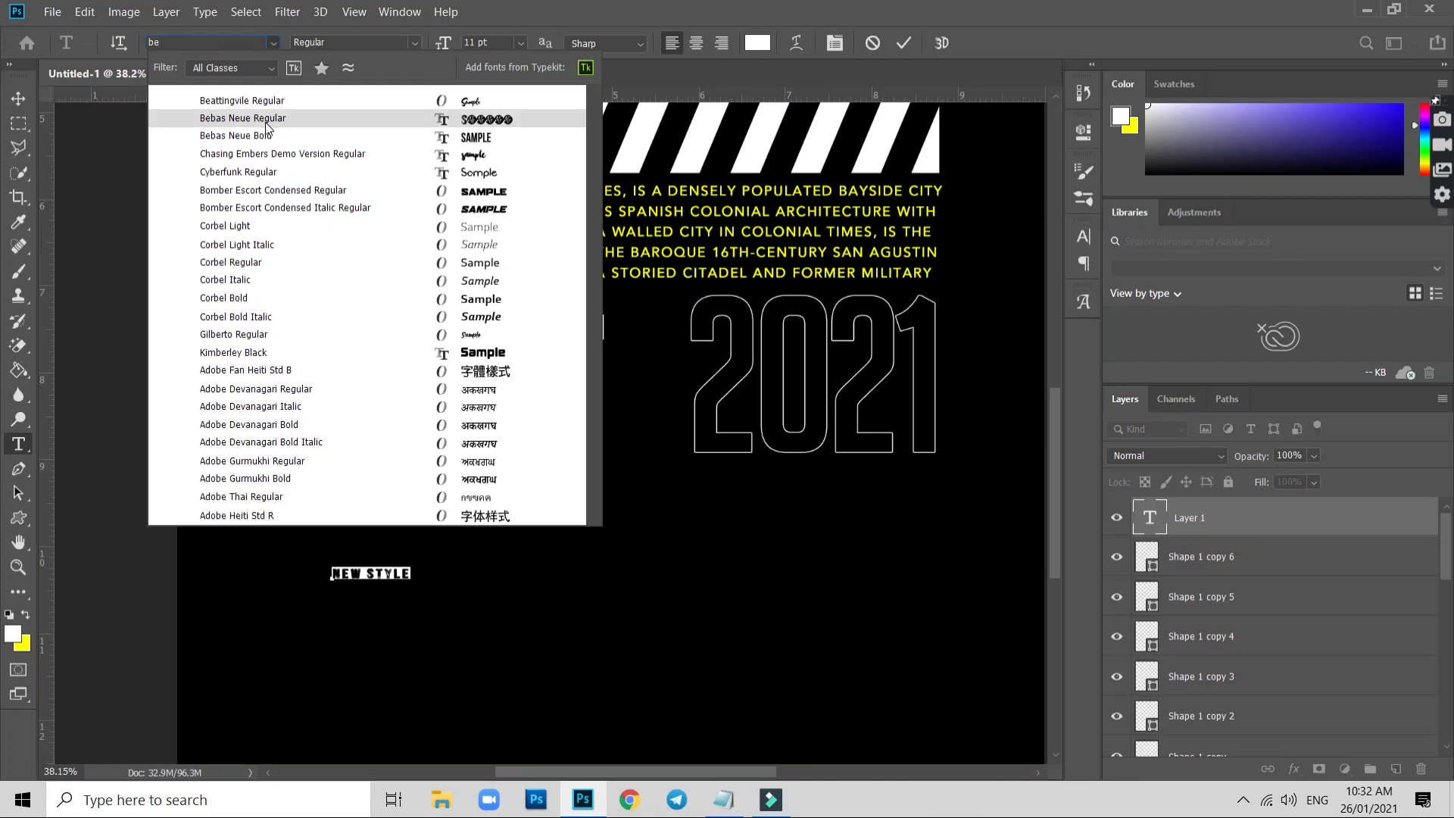
pyautogui.press('BackSpace')
pyautogui.press('BackSpace')
pyautogui.press('BackSpace')
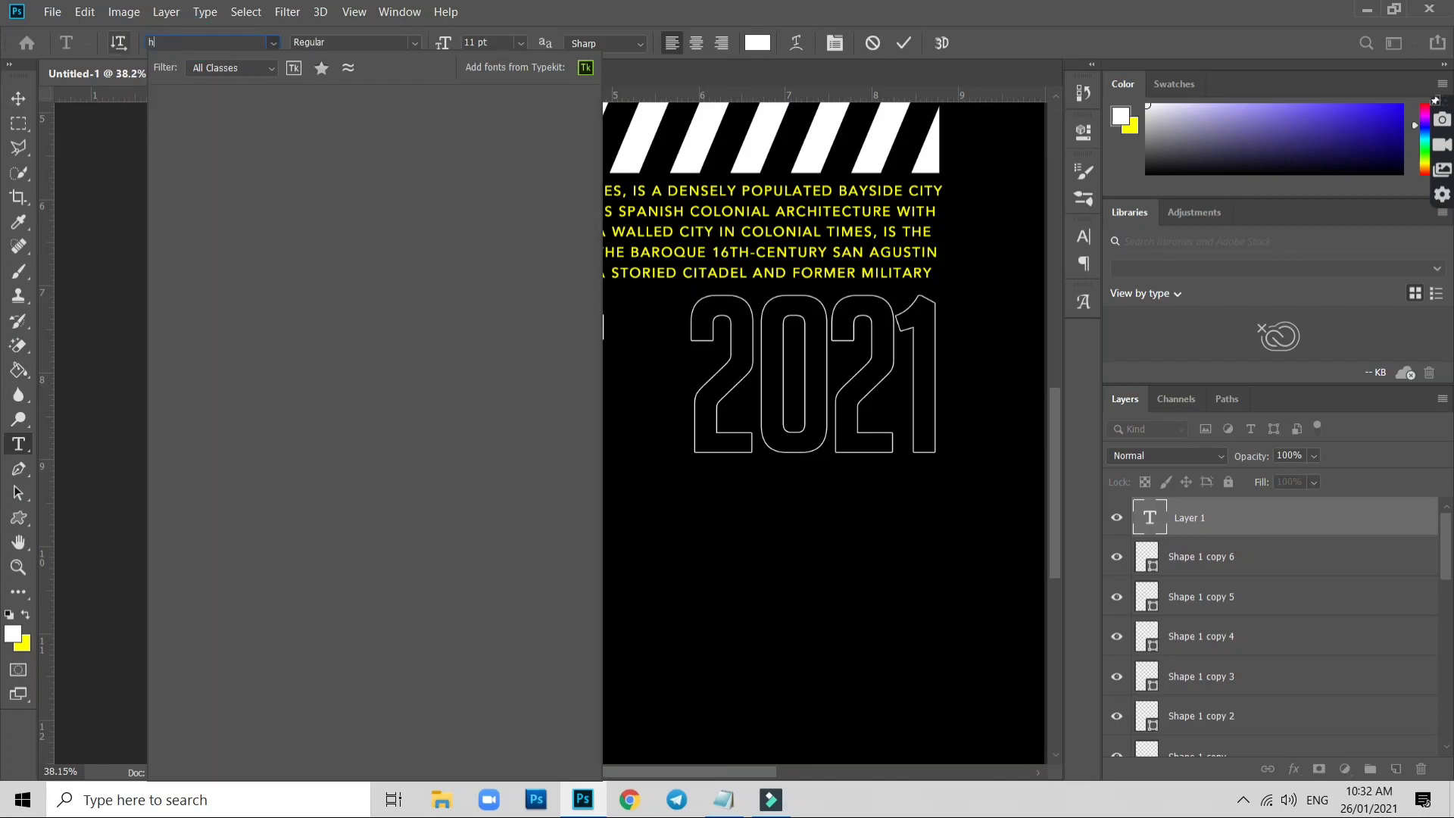
pyautogui.write('hel')
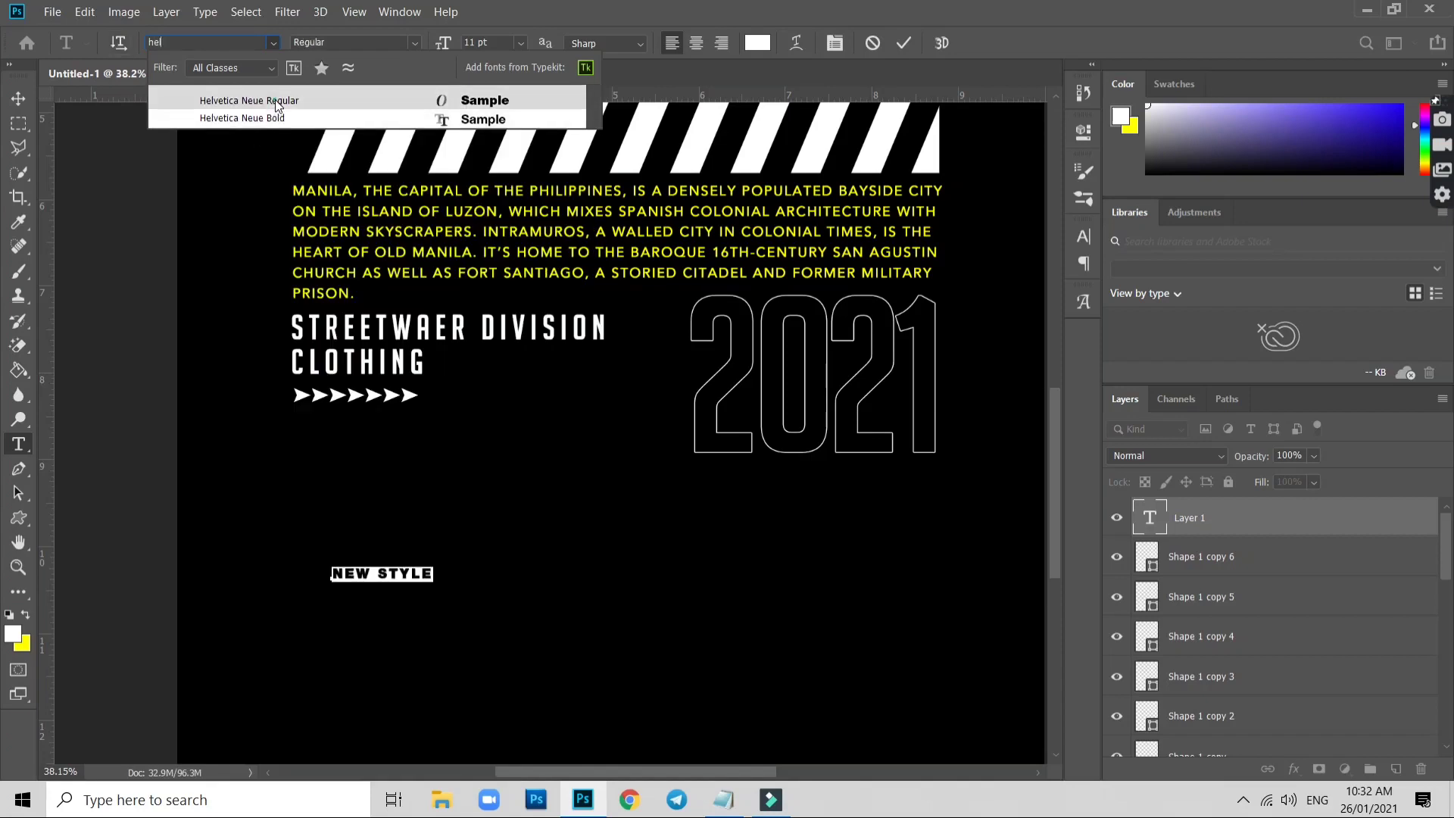
pyautogui.click(275, 100)
# Adjust the NEW STYLE letter spacing in the Character panel and commit the text
pyautogui.click(836, 46)
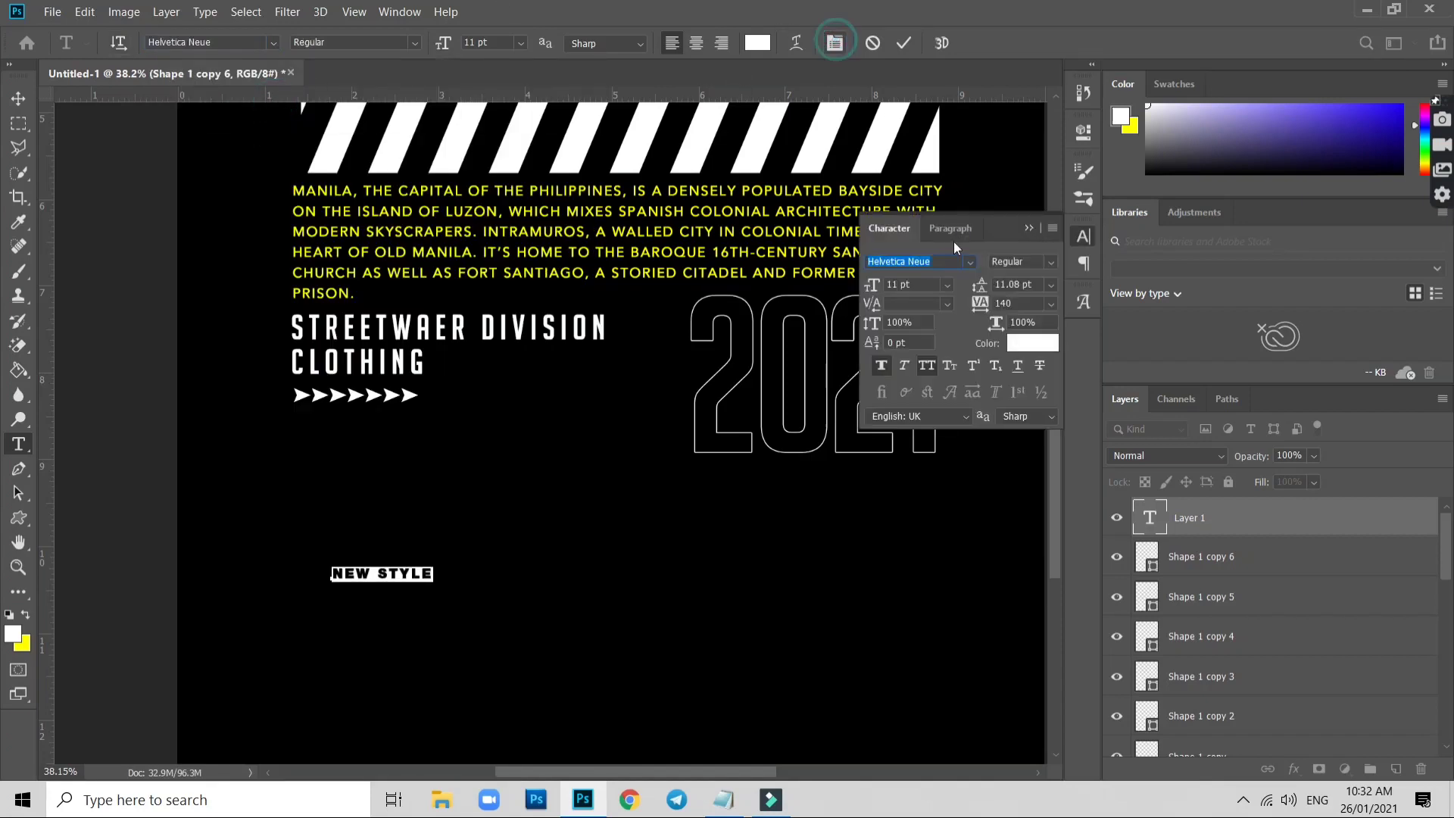
pyautogui.moveTo(983, 303); pyautogui.dragTo(978, 303)
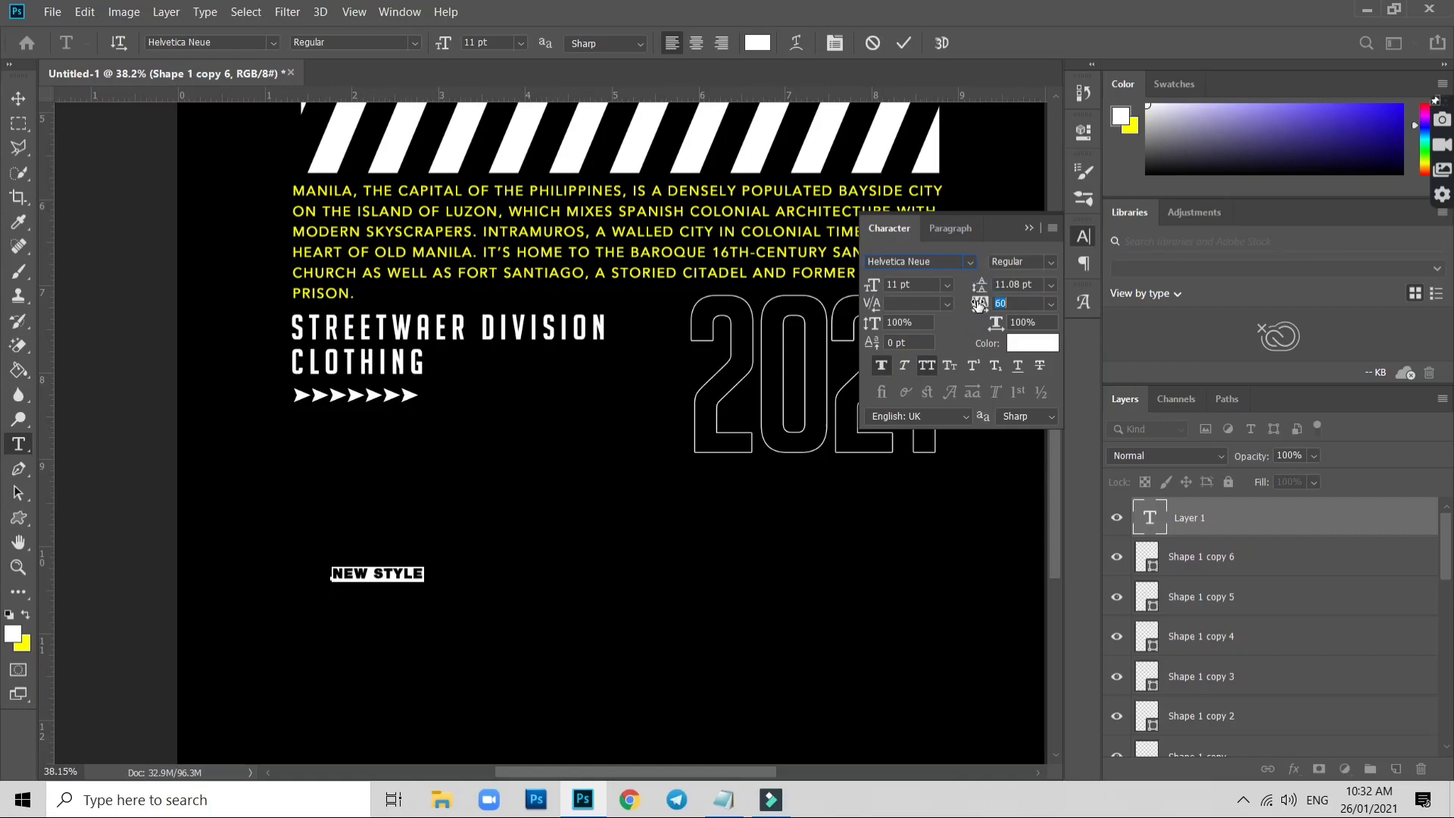
pyautogui.click(1037, 227)
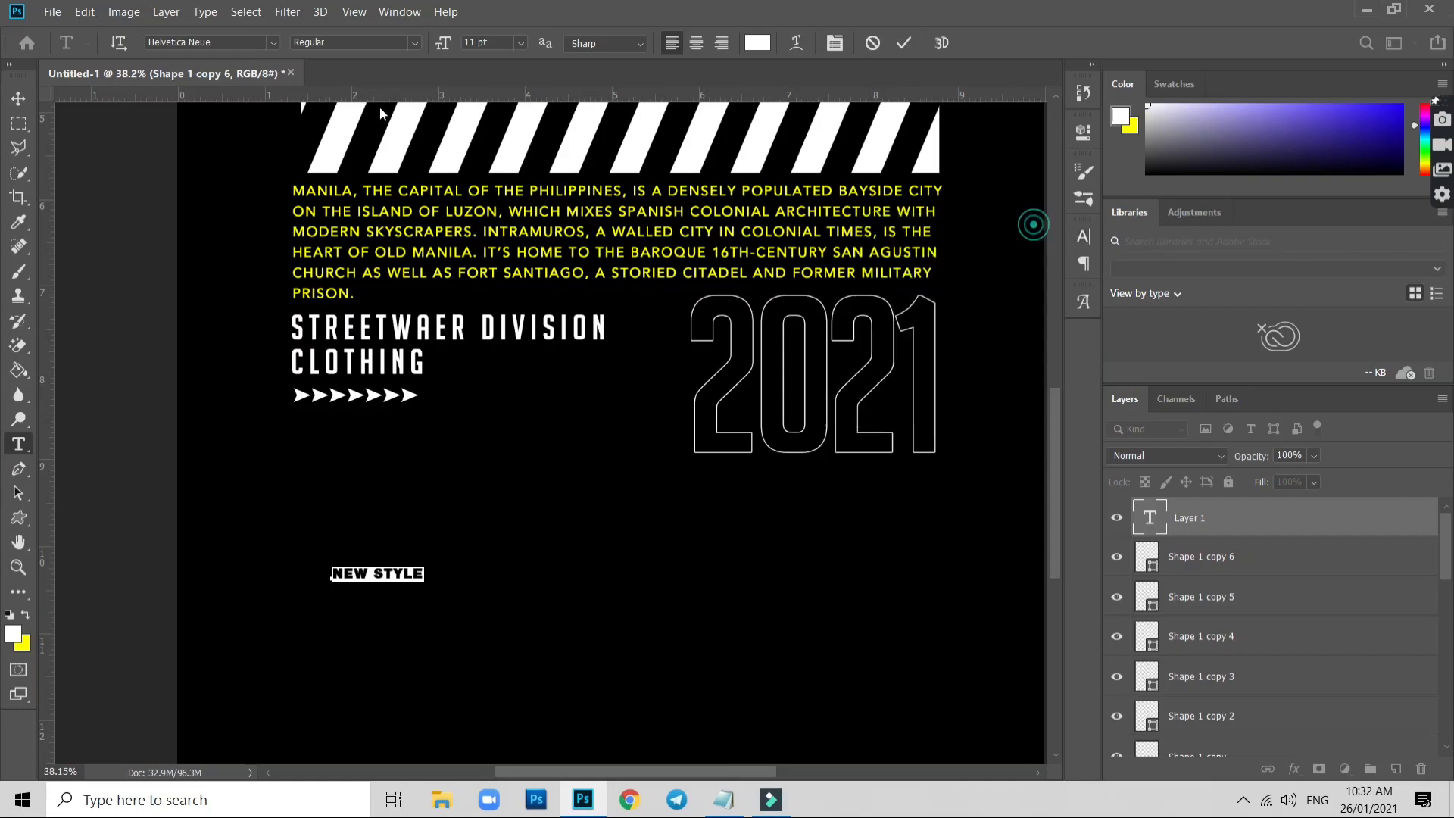
pyautogui.click(23, 97)
# Scale NEW STYLE up about three times and place it just below the arrows
pyautogui.hotkey('ctrl', 't')
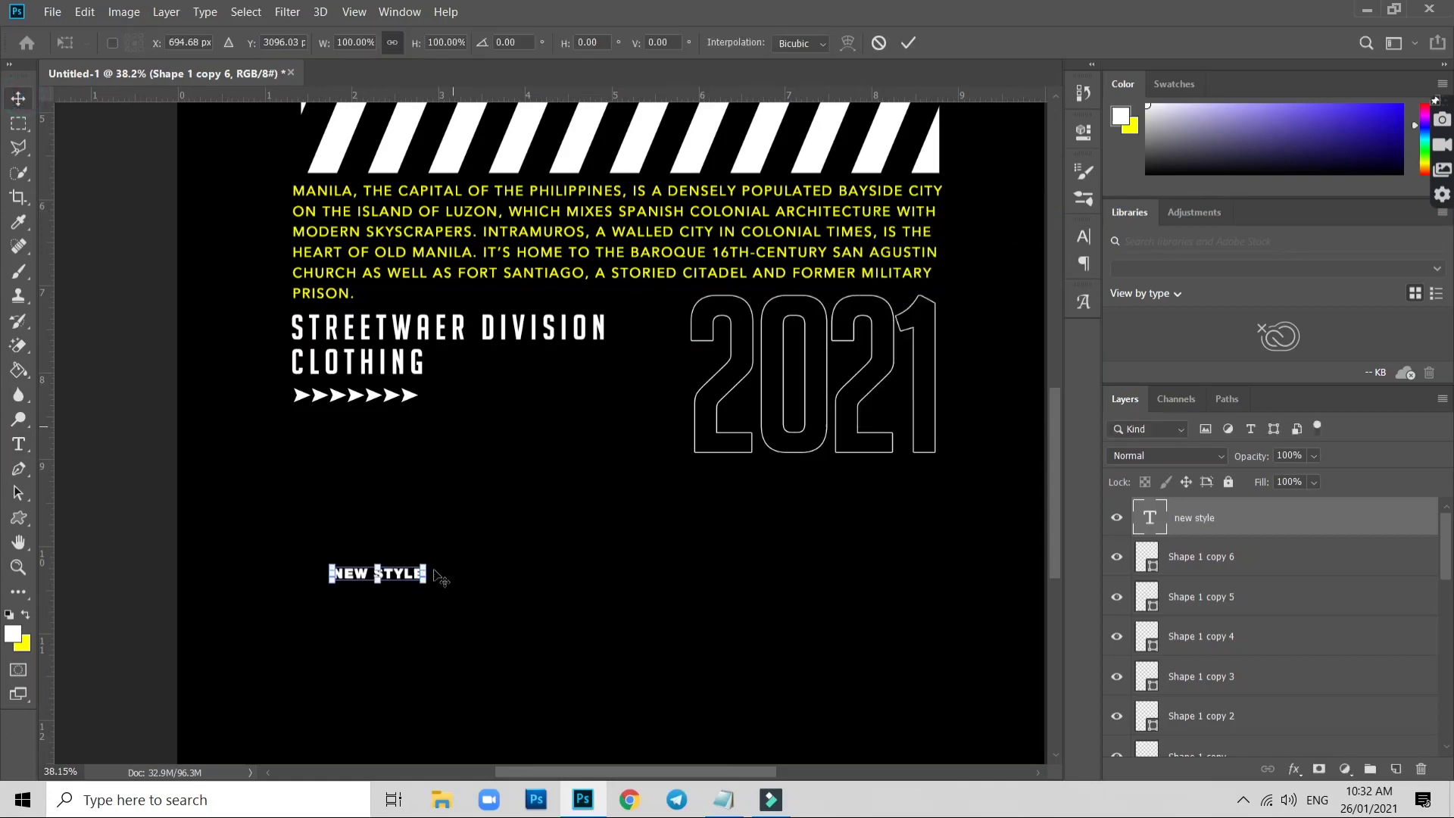
pyautogui.moveTo(426, 562); pyautogui.dragTo(617, 528)
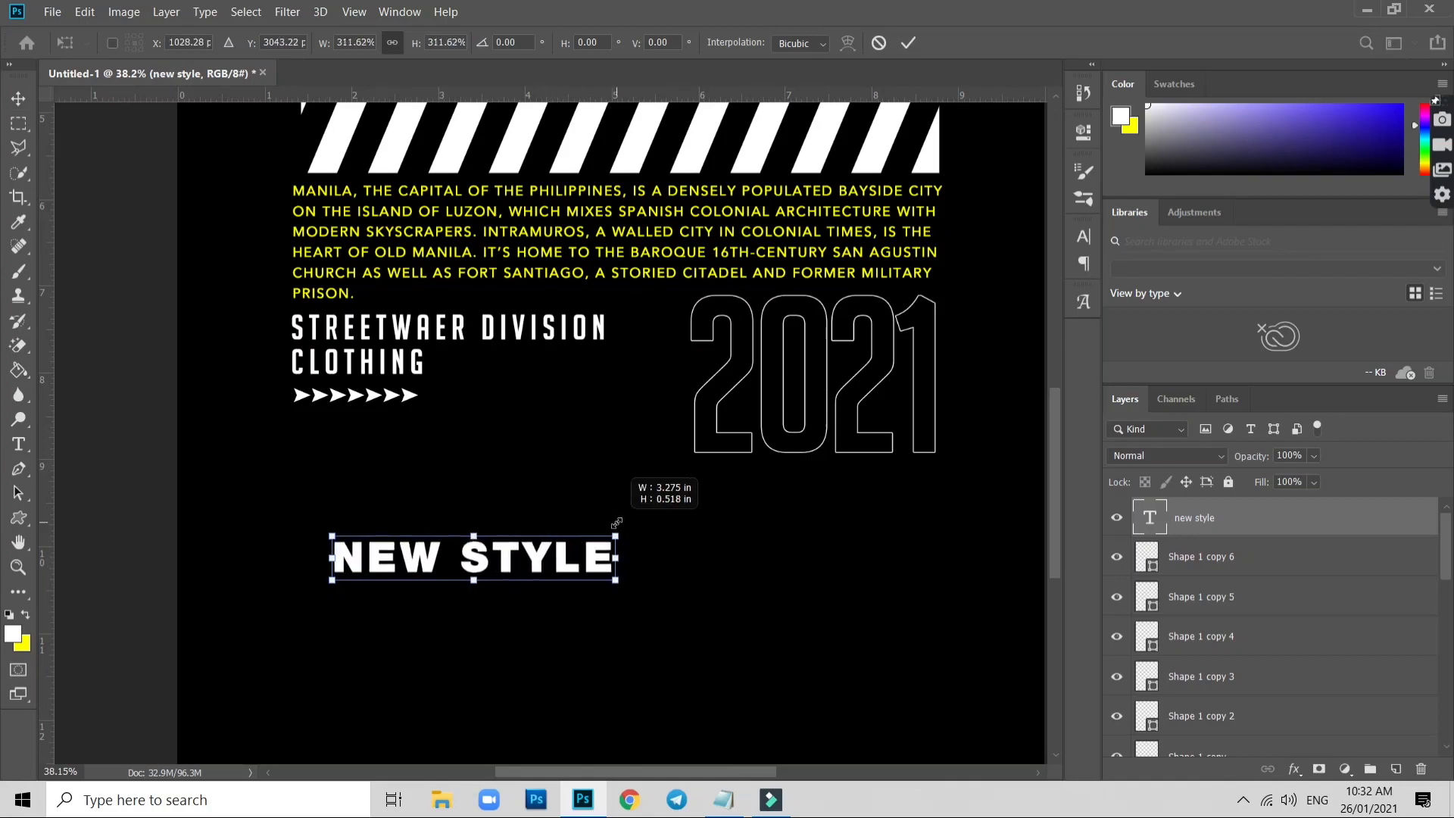
pyautogui.press('Return')
pyautogui.moveTo(415, 569); pyautogui.dragTo(370, 445)
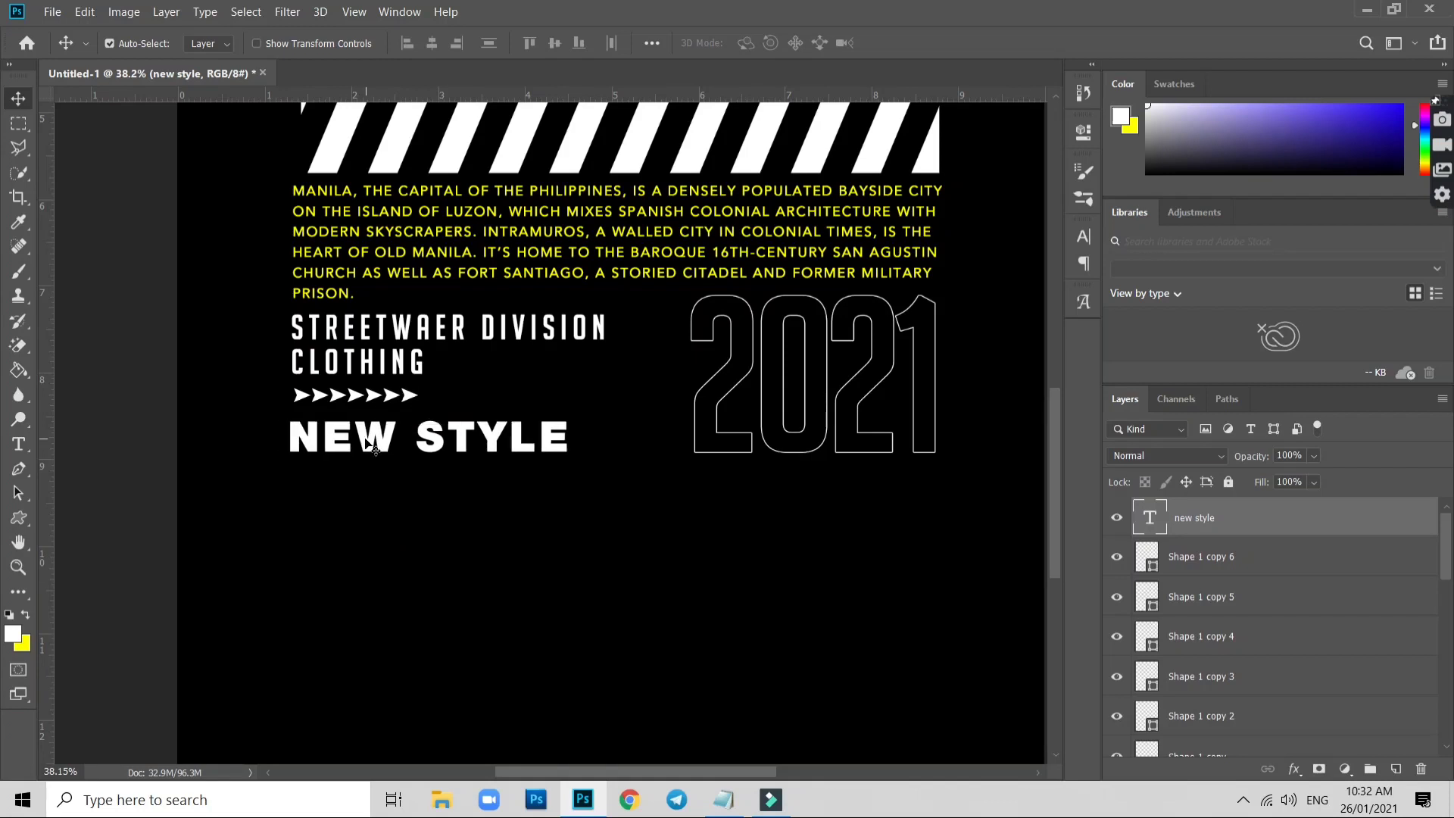
pyautogui.scroll(-1, 530, 530)
pyautogui.scroll(-1, 591, 560)
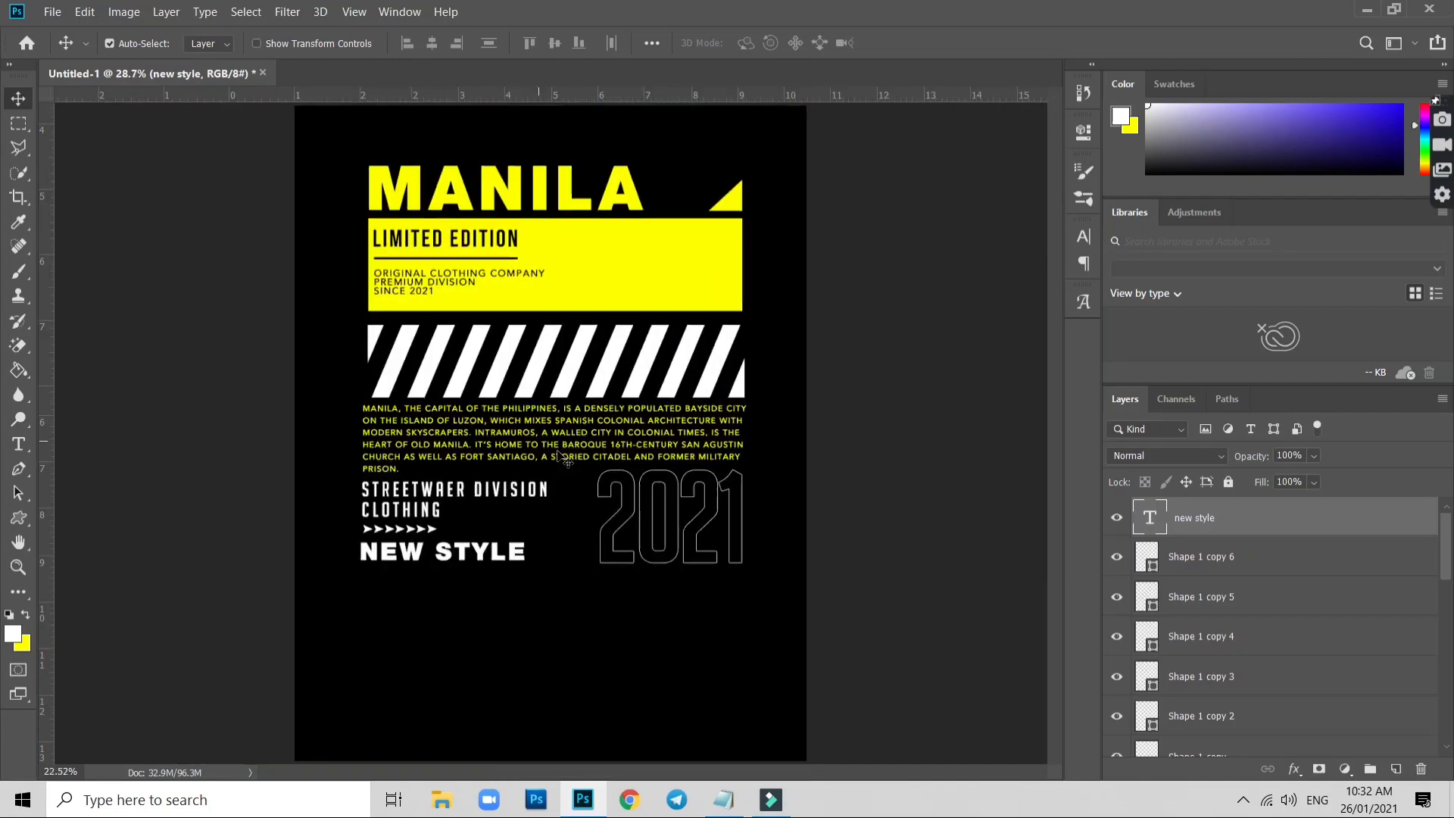
pyautogui.scroll(-1, 636, 583)
pyautogui.scroll(1, 640, 583)
pyautogui.scroll(1, 487, 610)
pyautogui.scroll(1, 479, 594)
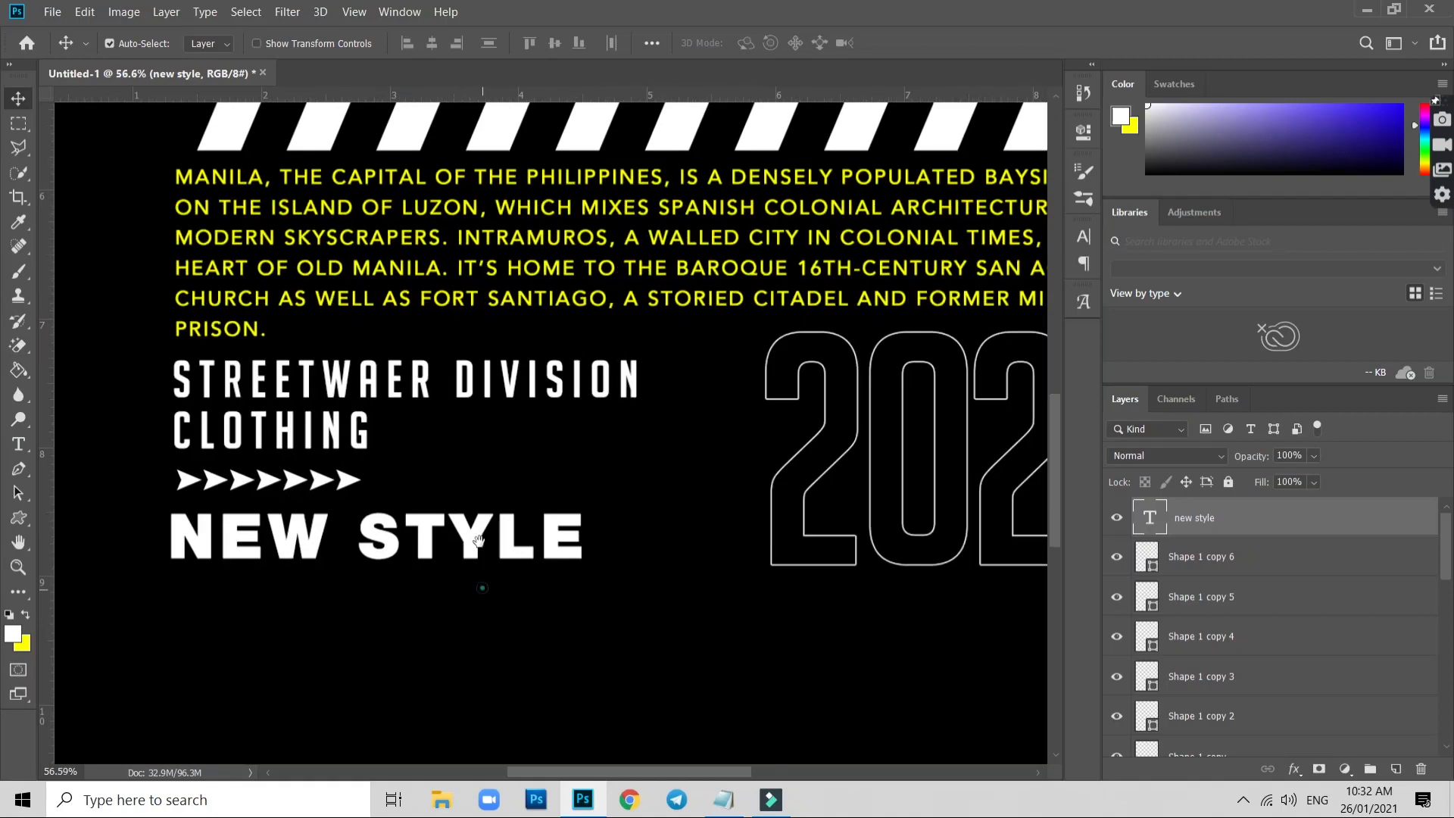
pyautogui.scroll(1, 477, 576)
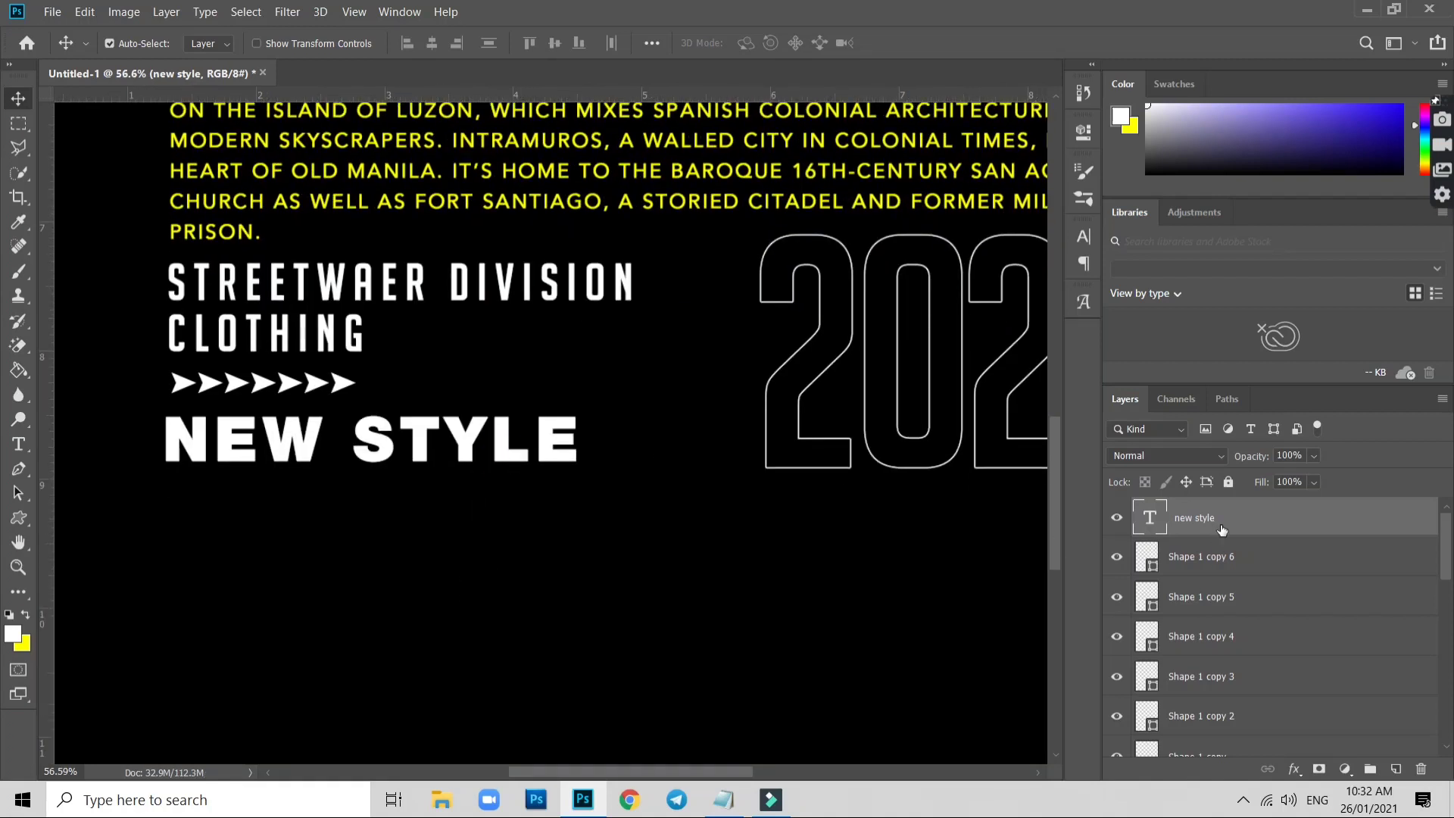
# Give NEW STYLE 0% fill opacity and a 3 px #ffff00 yellow stroke
pyautogui.doubleClick(1272, 512)
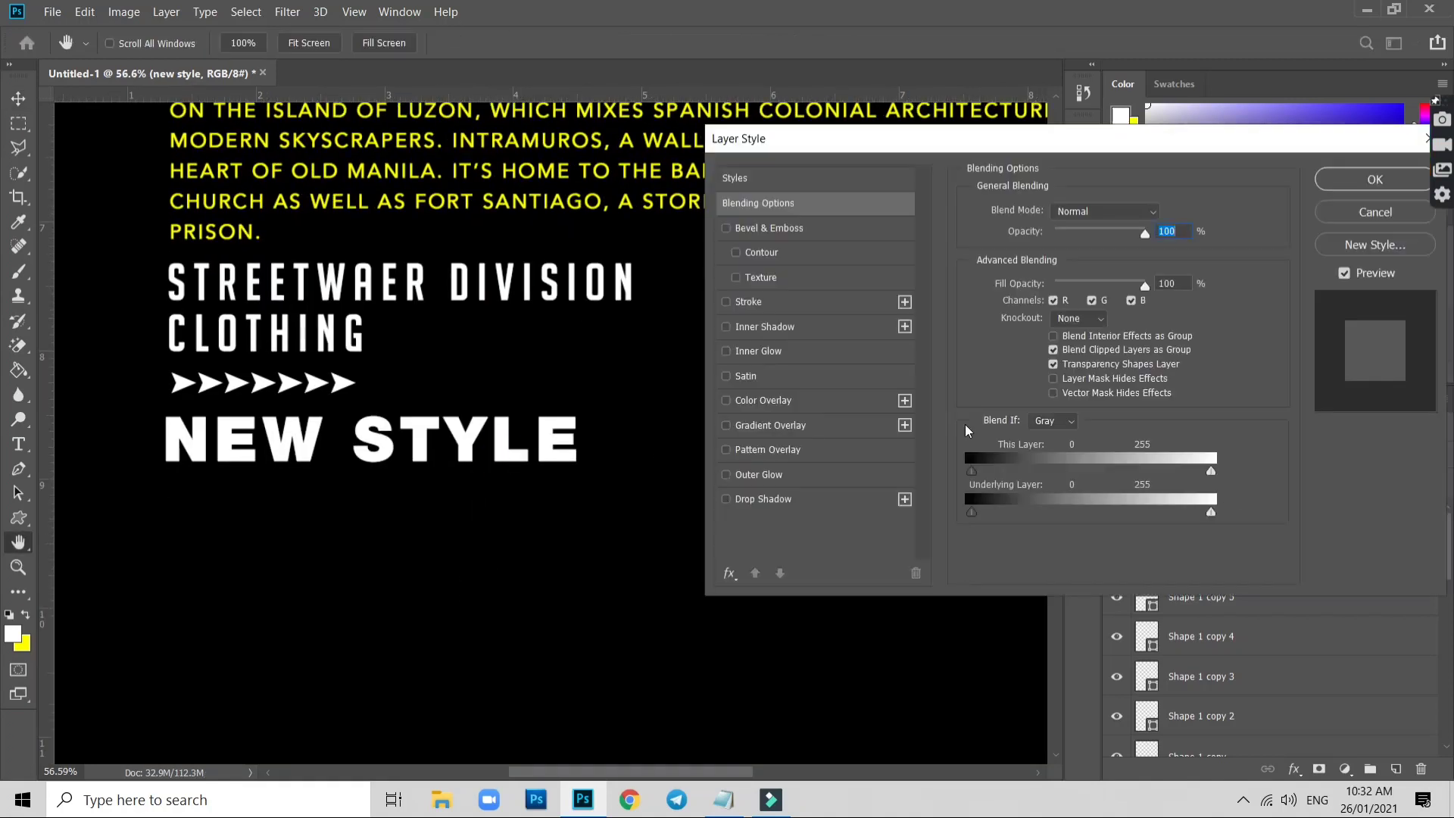
pyautogui.moveTo(1145, 287); pyautogui.dragTo(986, 287)
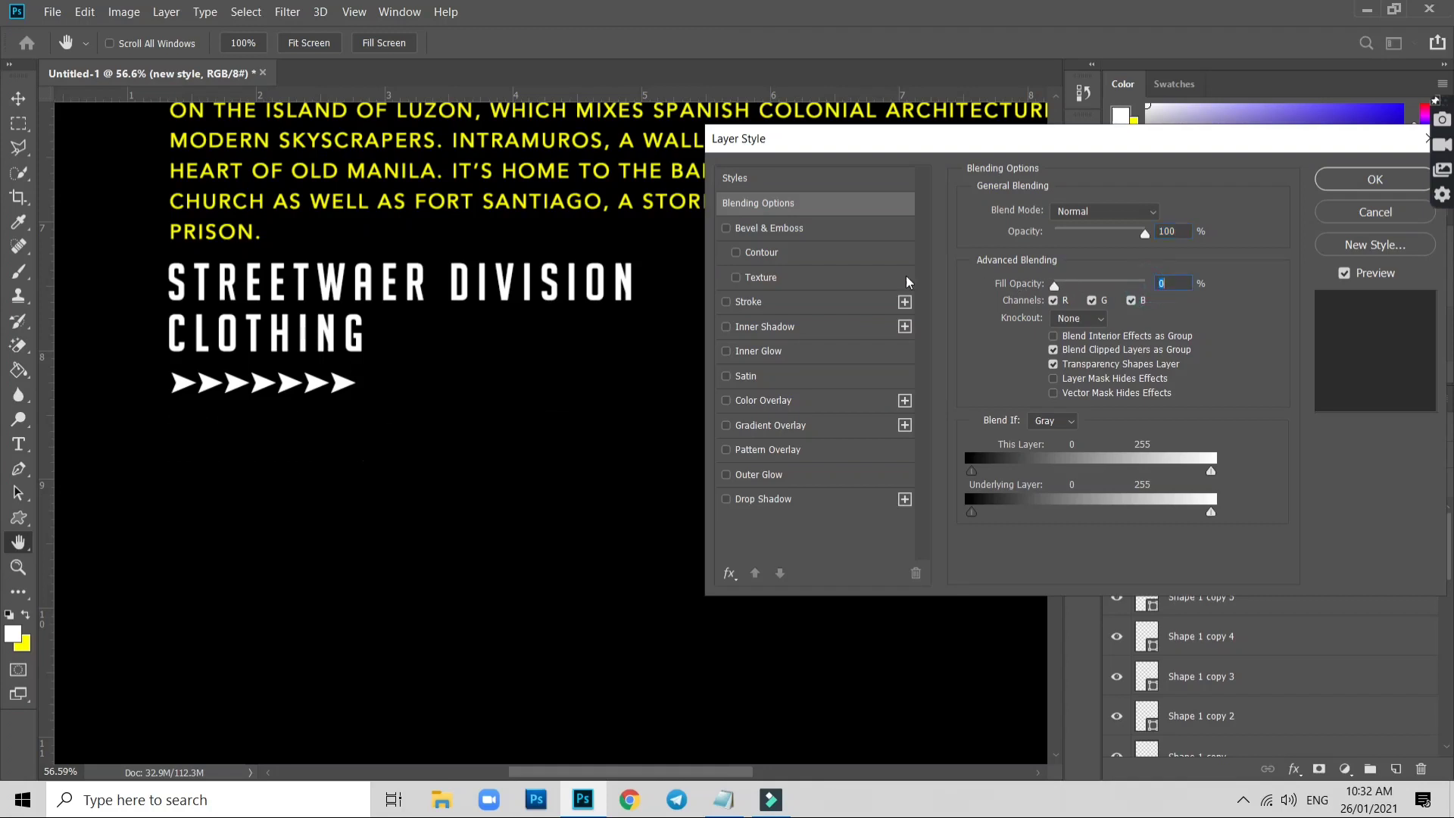
pyautogui.click(788, 303)
pyautogui.click(1015, 349)
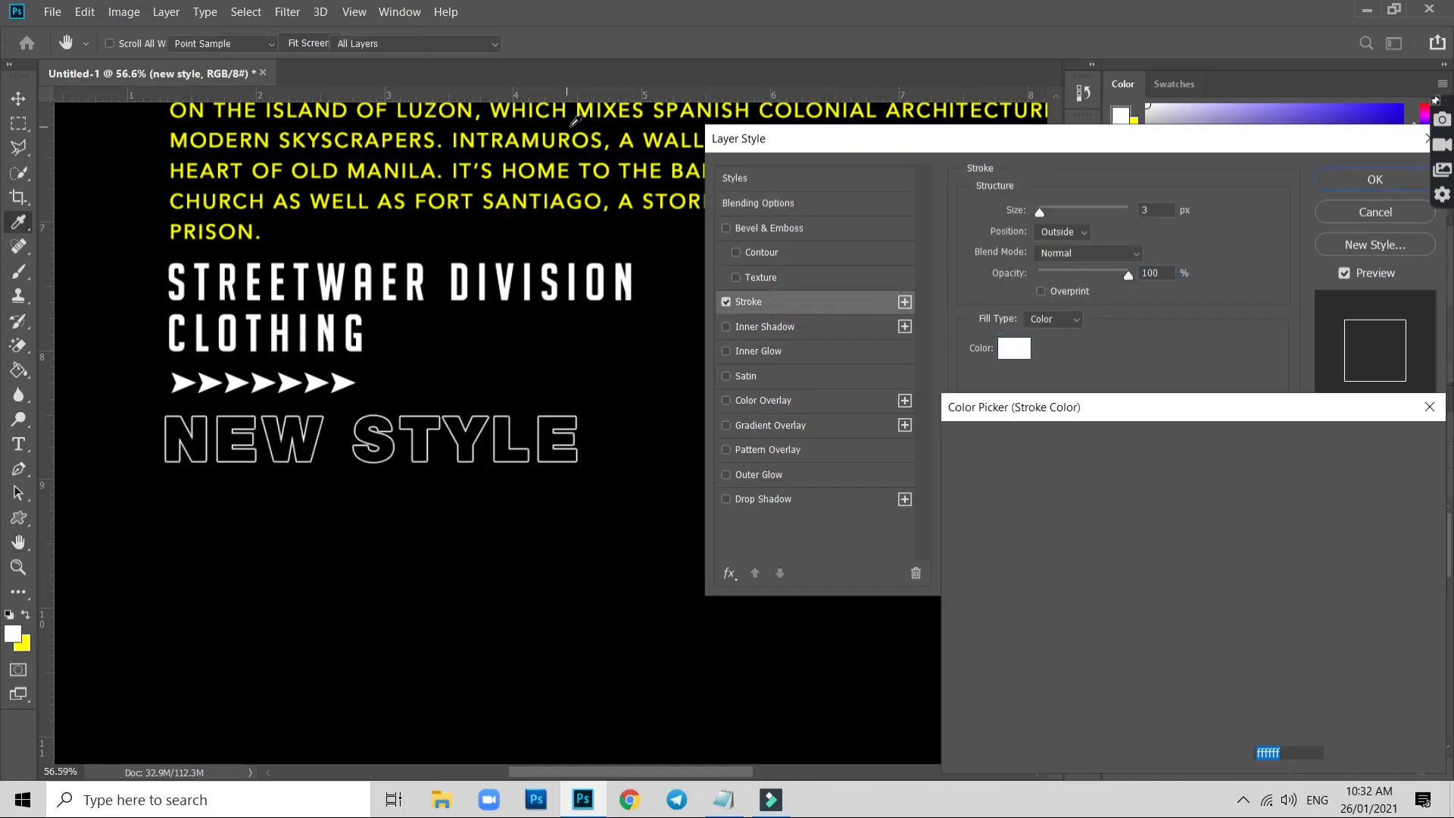
pyautogui.click(23, 644)
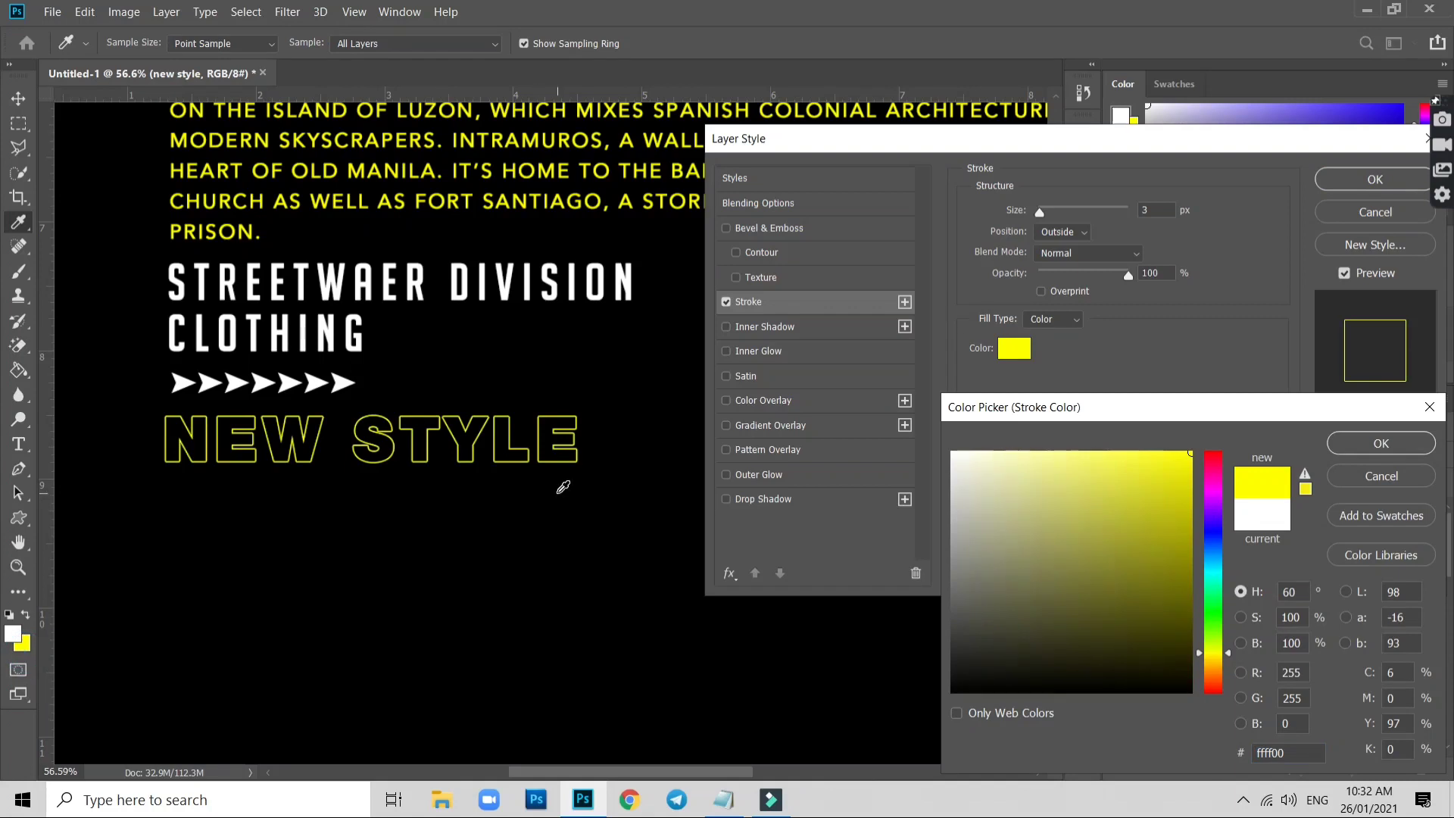
pyautogui.click(1383, 442)
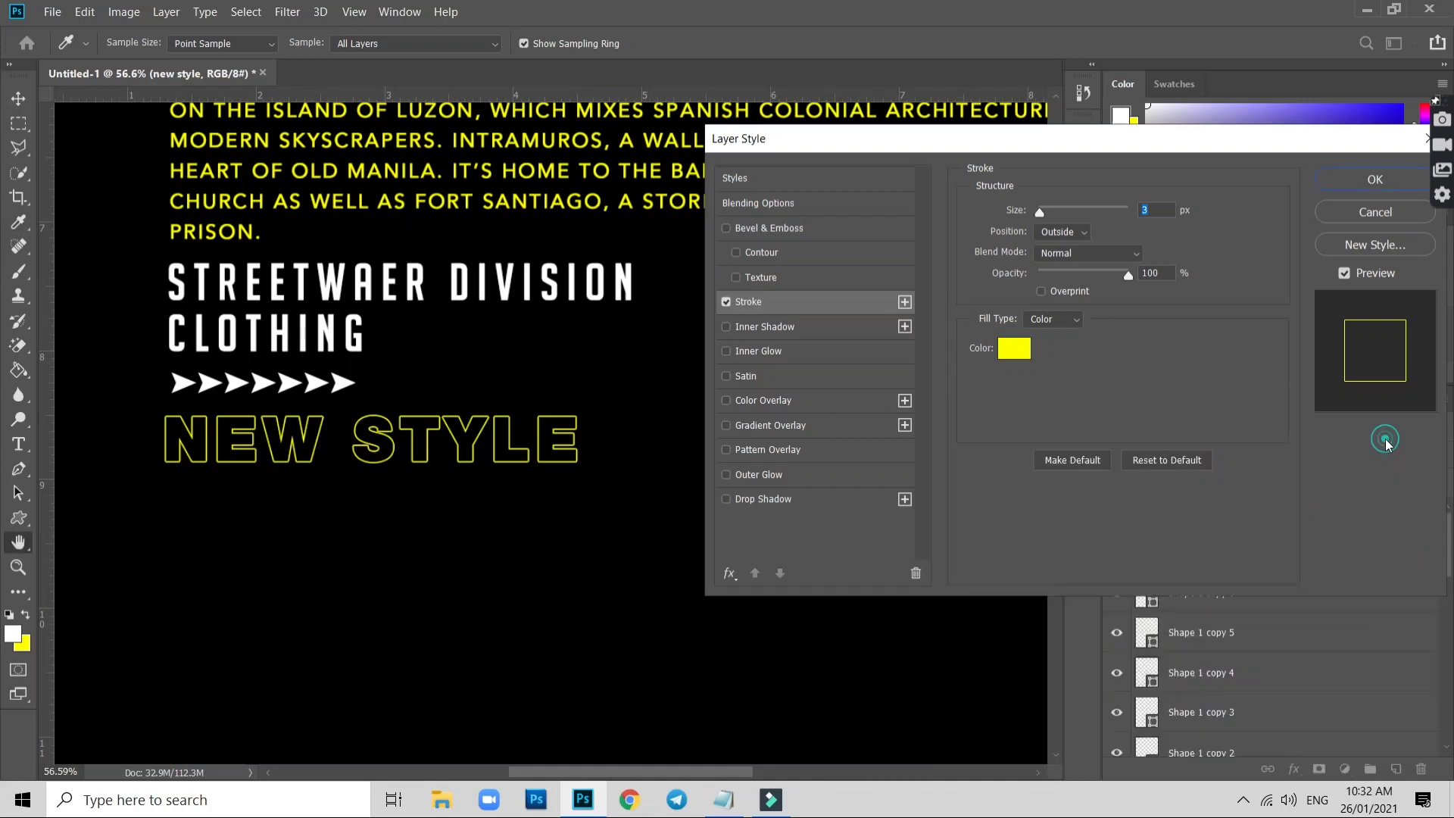
pyautogui.click(1375, 179)
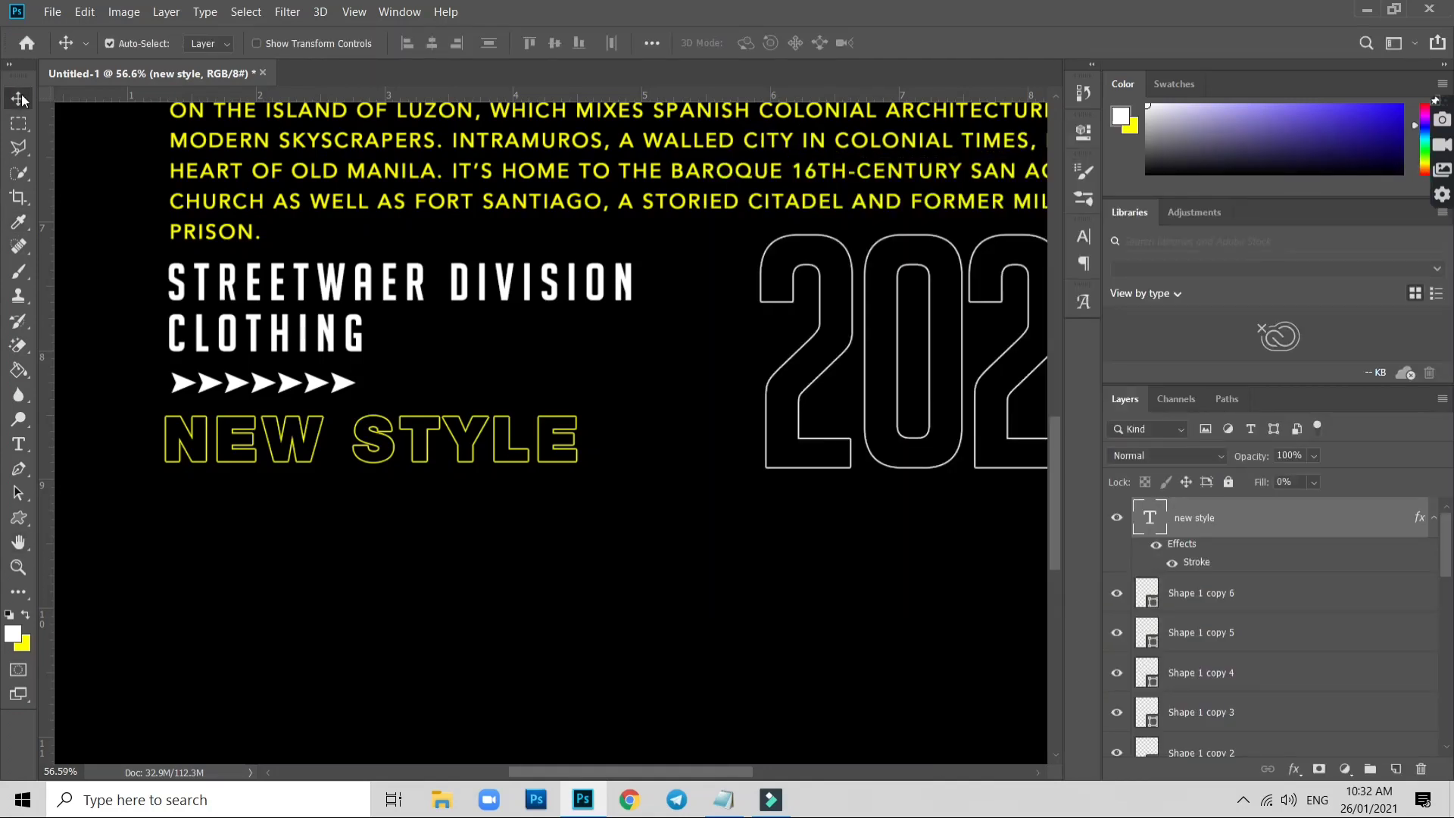
# Alt-drag NEW STYLE downward into slightly offset stacked outline copies
pyautogui.scroll(2, 326, 454)
pyautogui.moveTo(296, 453); pyautogui.dragTo(310, 535)
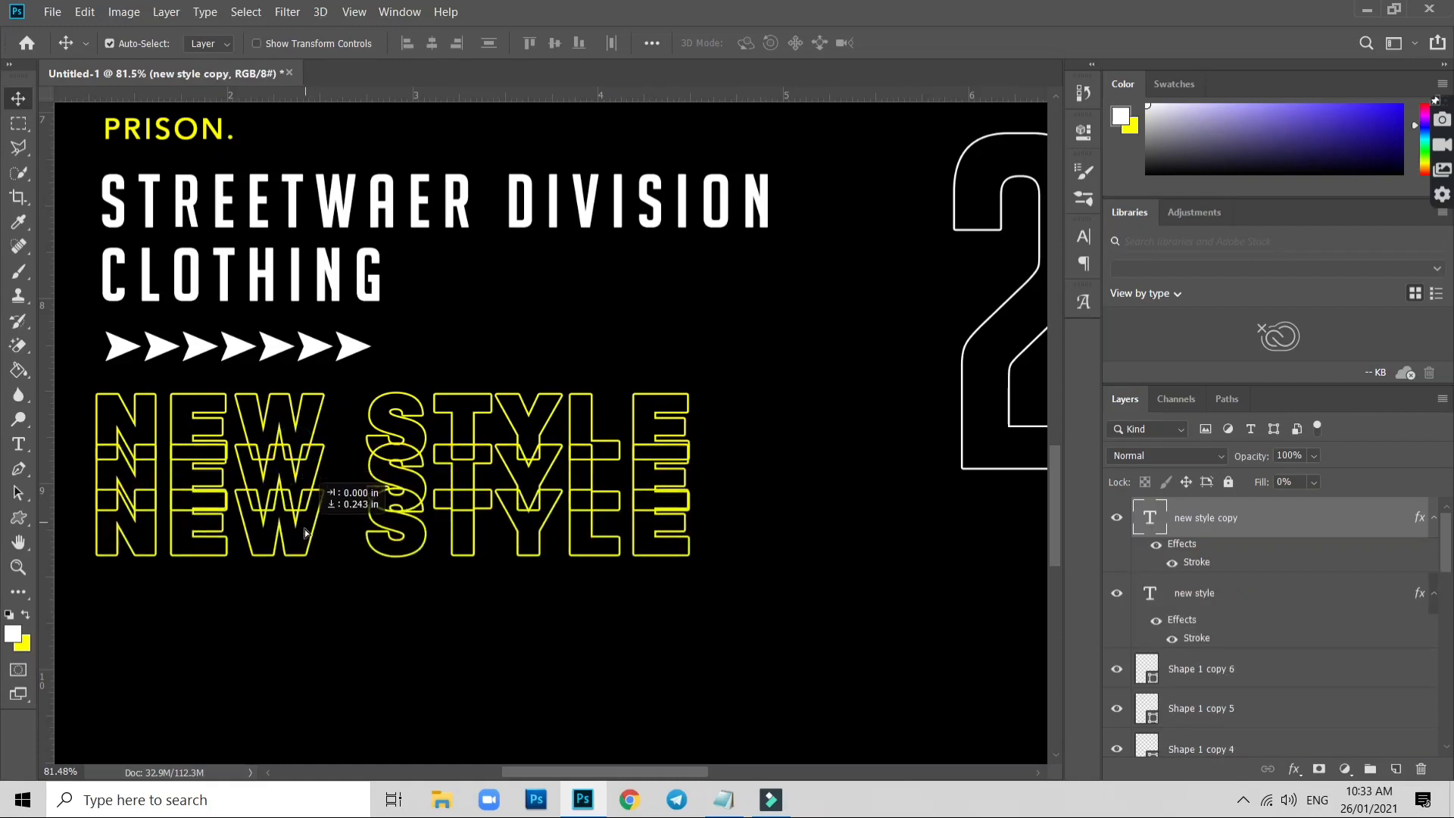
pyautogui.scroll(-3, 500, 526)
pyautogui.scroll(-3, 531, 546)
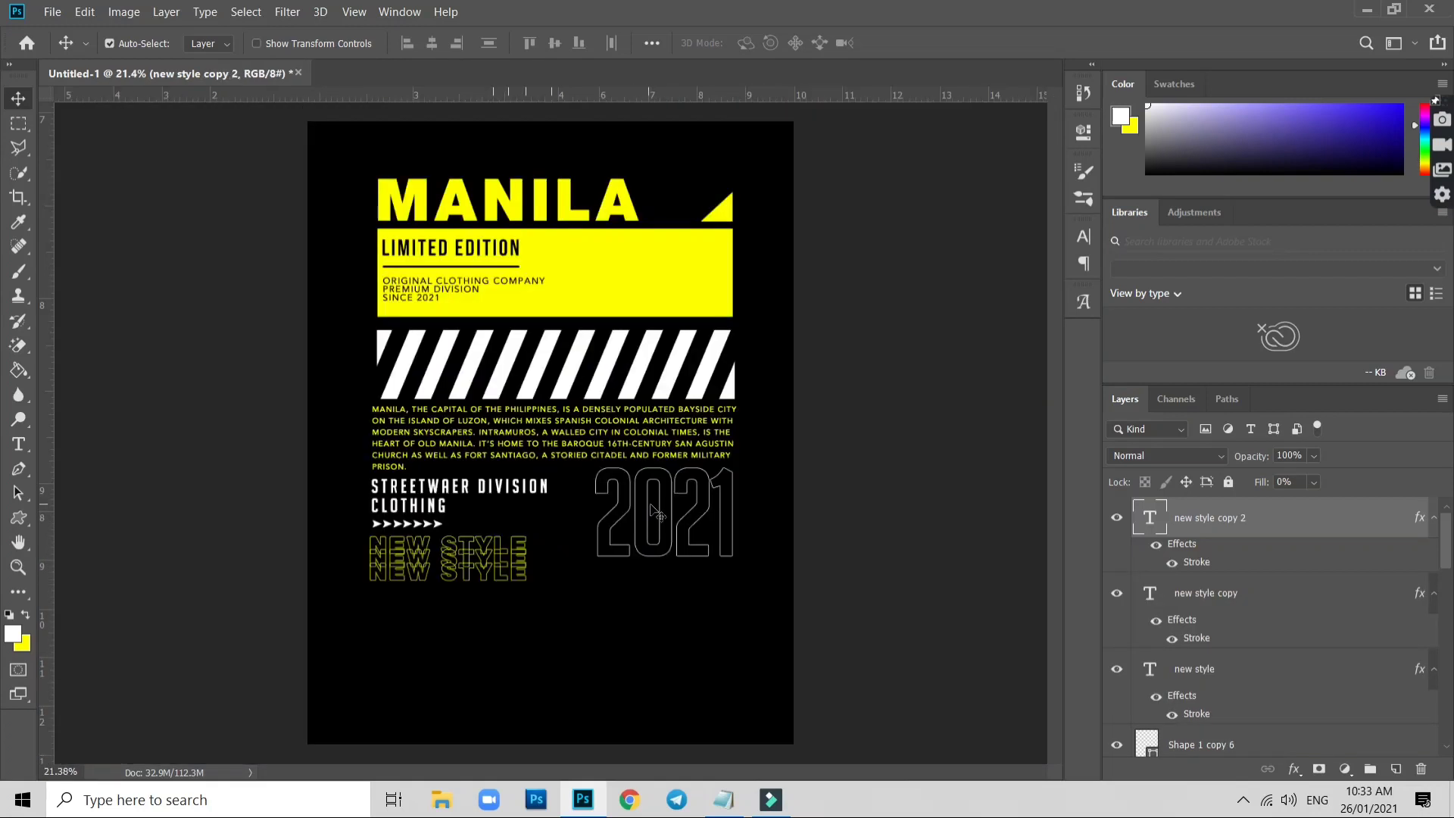
pyautogui.scroll(2, 610, 596)
# Resize the outlined 2021 text to fit beside the text block
pyautogui.click(649, 552)
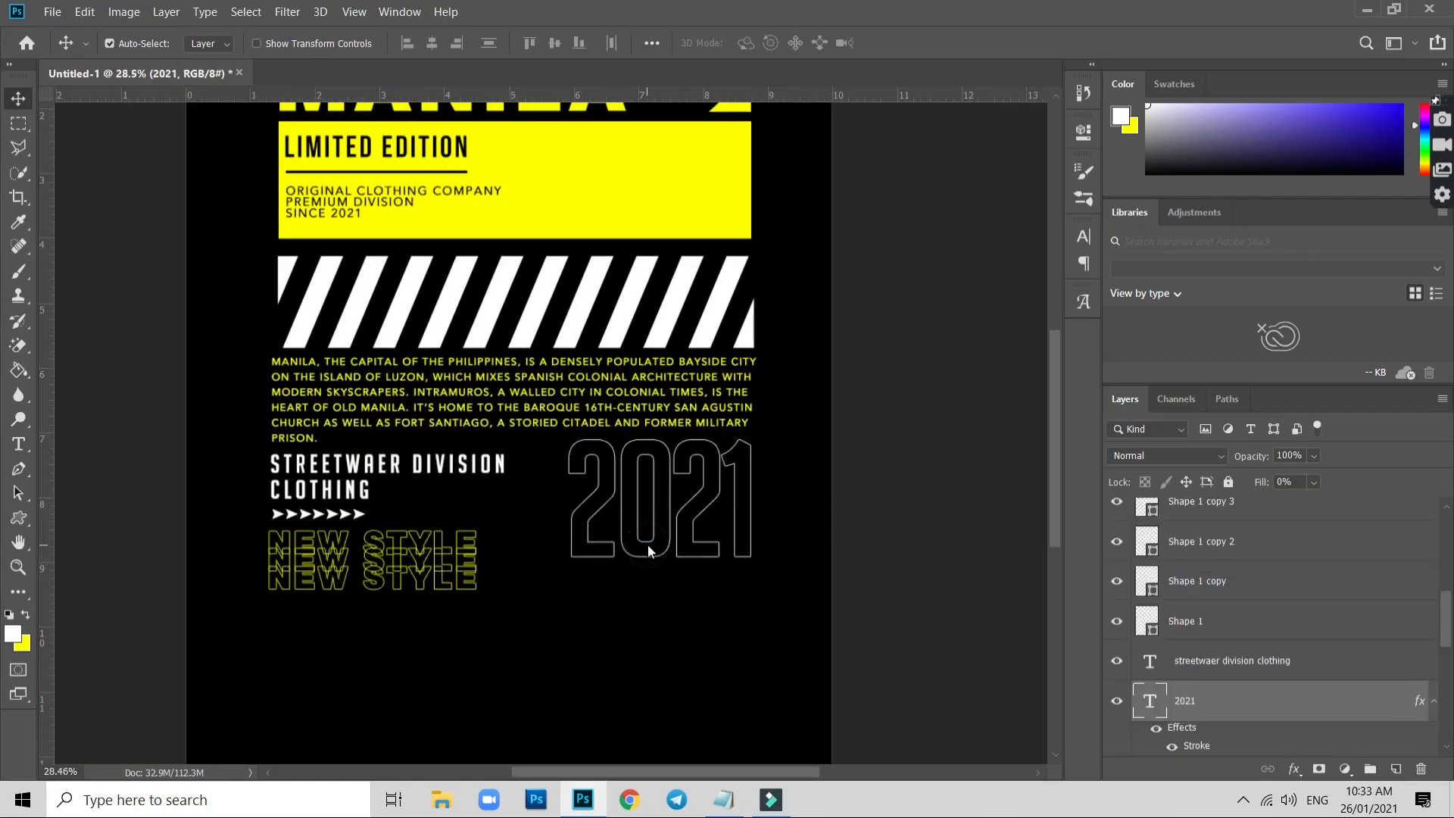
pyautogui.hotkey('ctrl', 't')
pyautogui.moveTo(561, 587)
pyautogui.mouseDown()
pyautogui.moveTo(522, 634)
pyautogui.moveTo(552, 617)
pyautogui.mouseUp()
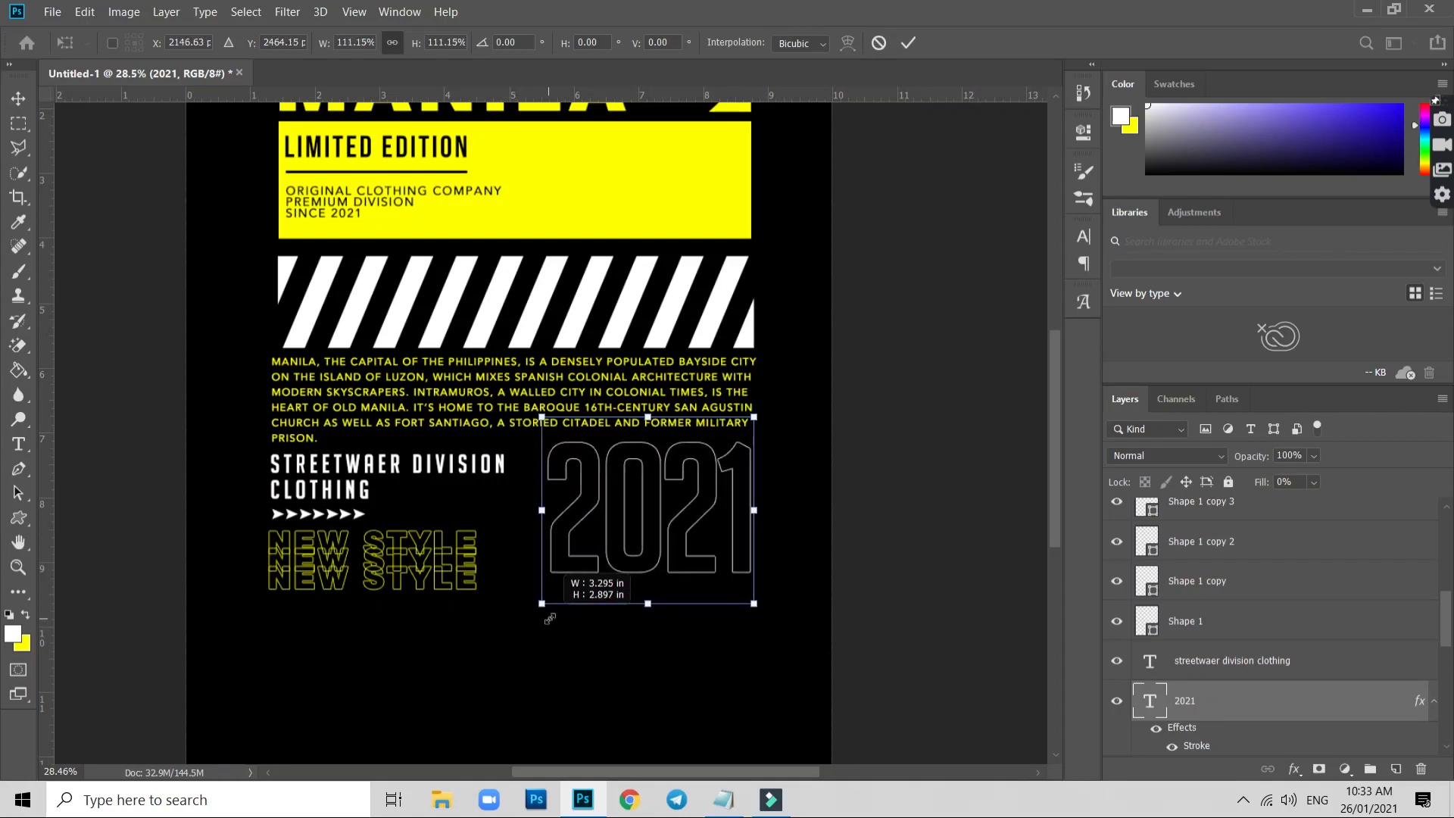
pyautogui.moveTo(552, 616); pyautogui.dragTo(559, 619)
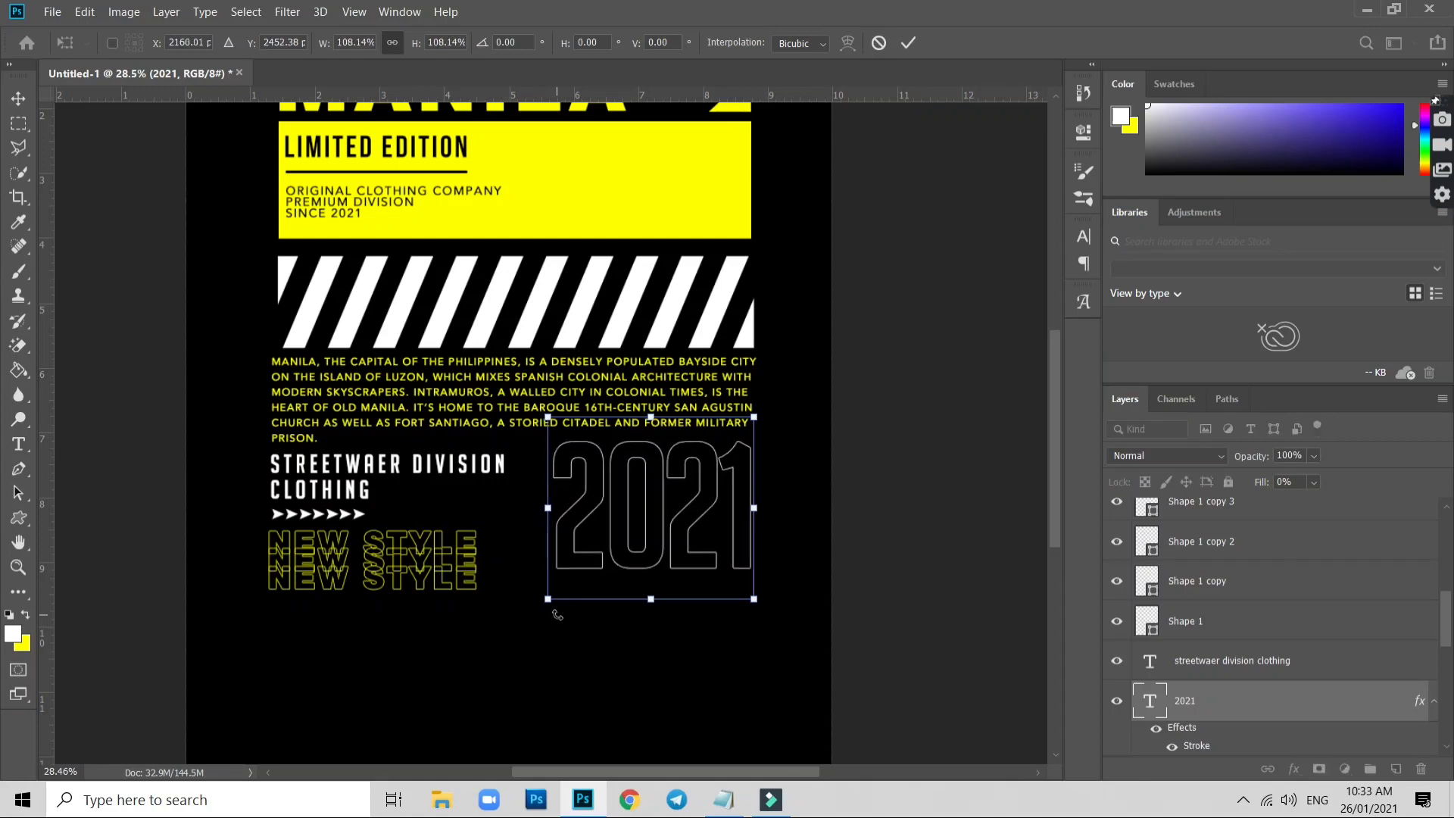
pyautogui.press('Return')
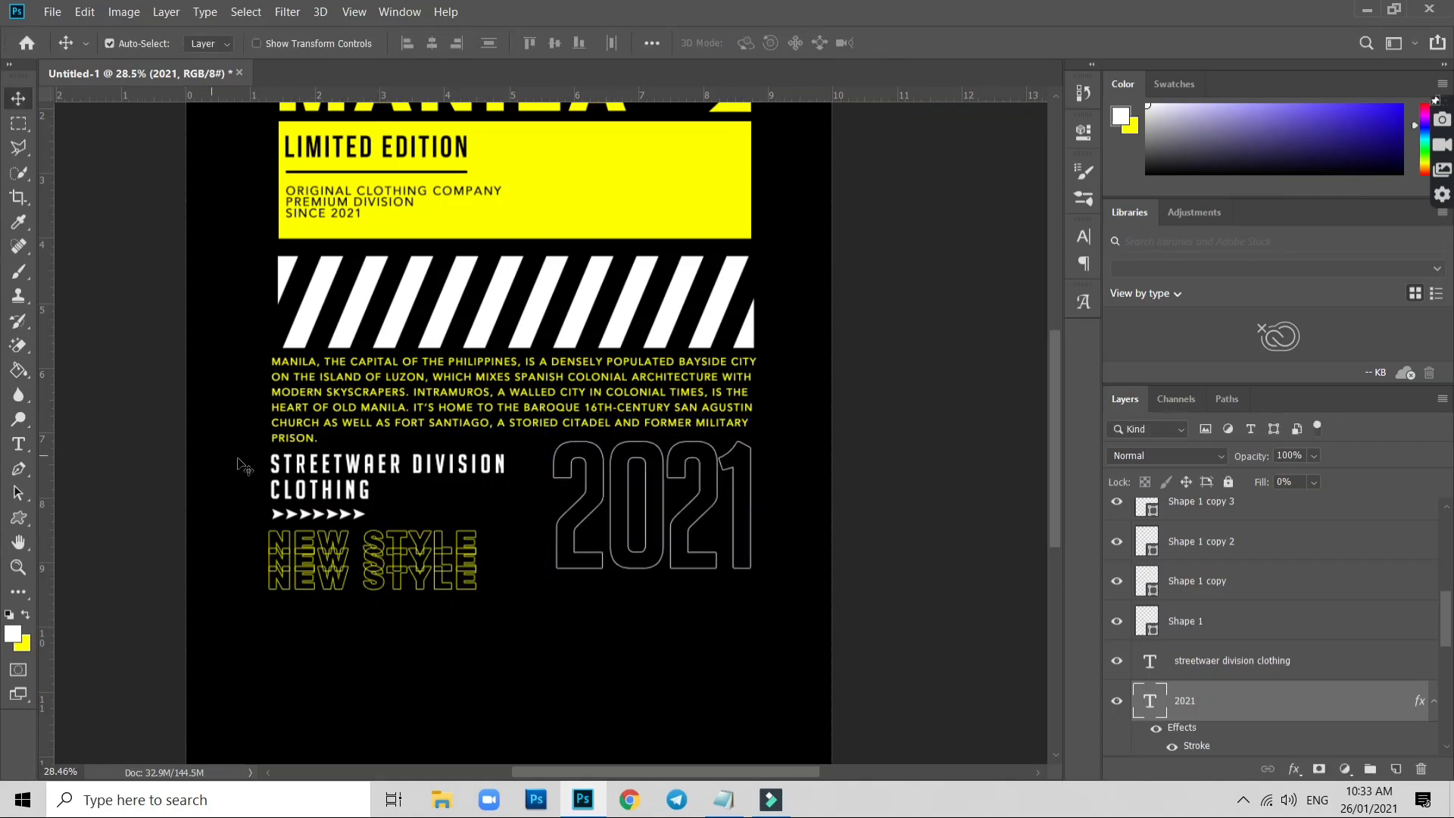
# Select the streetwear heading and arrow layers together, transform them, and zoom in on them
pyautogui.moveTo(253, 453); pyautogui.dragTo(367, 518)
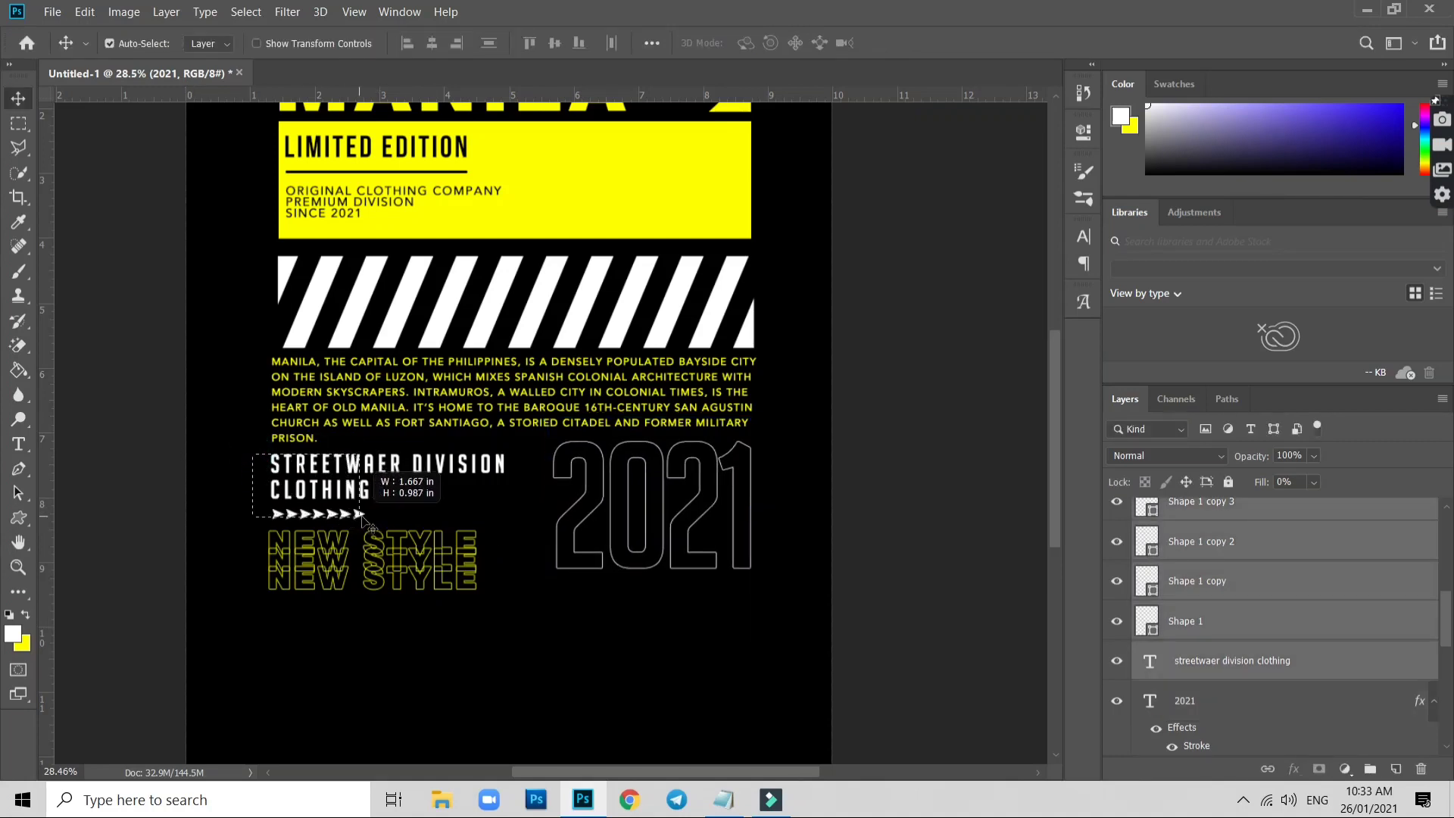
pyautogui.hotkey('ctrl', 't')
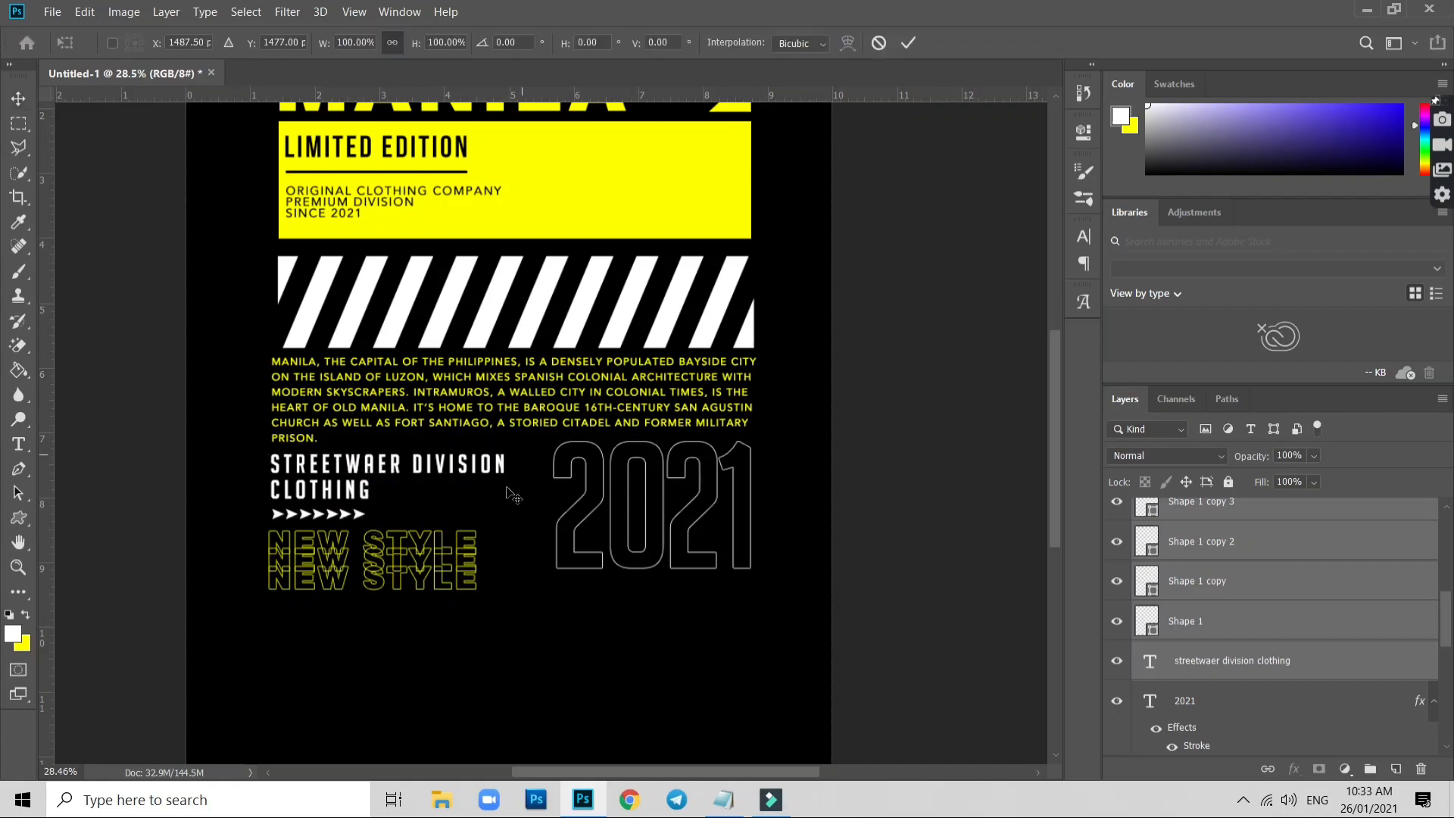
pyautogui.press('Return')
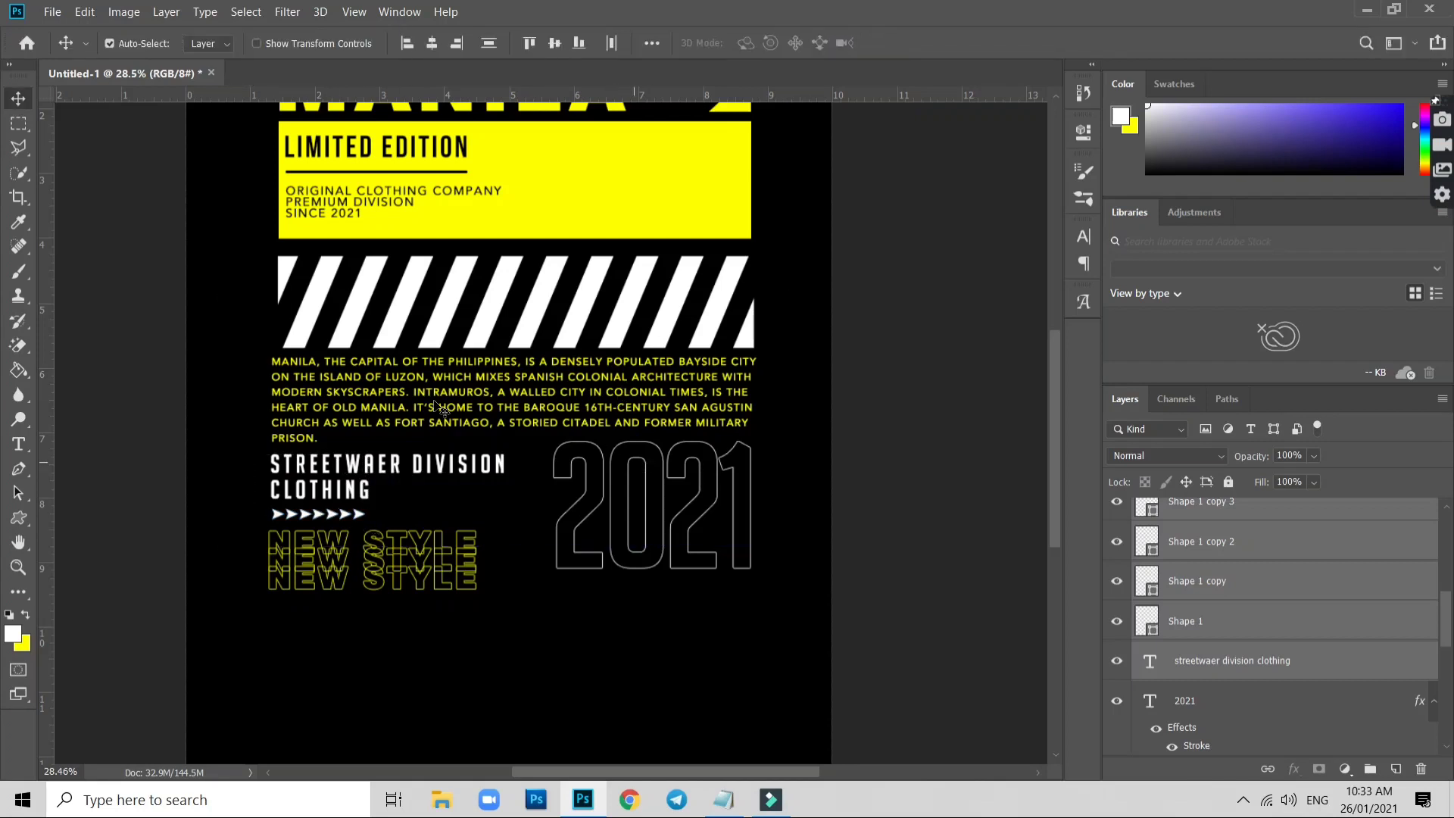
pyautogui.scroll(3, 265, 390)
pyautogui.moveTo(464, 300); pyautogui.dragTo(532, 146)
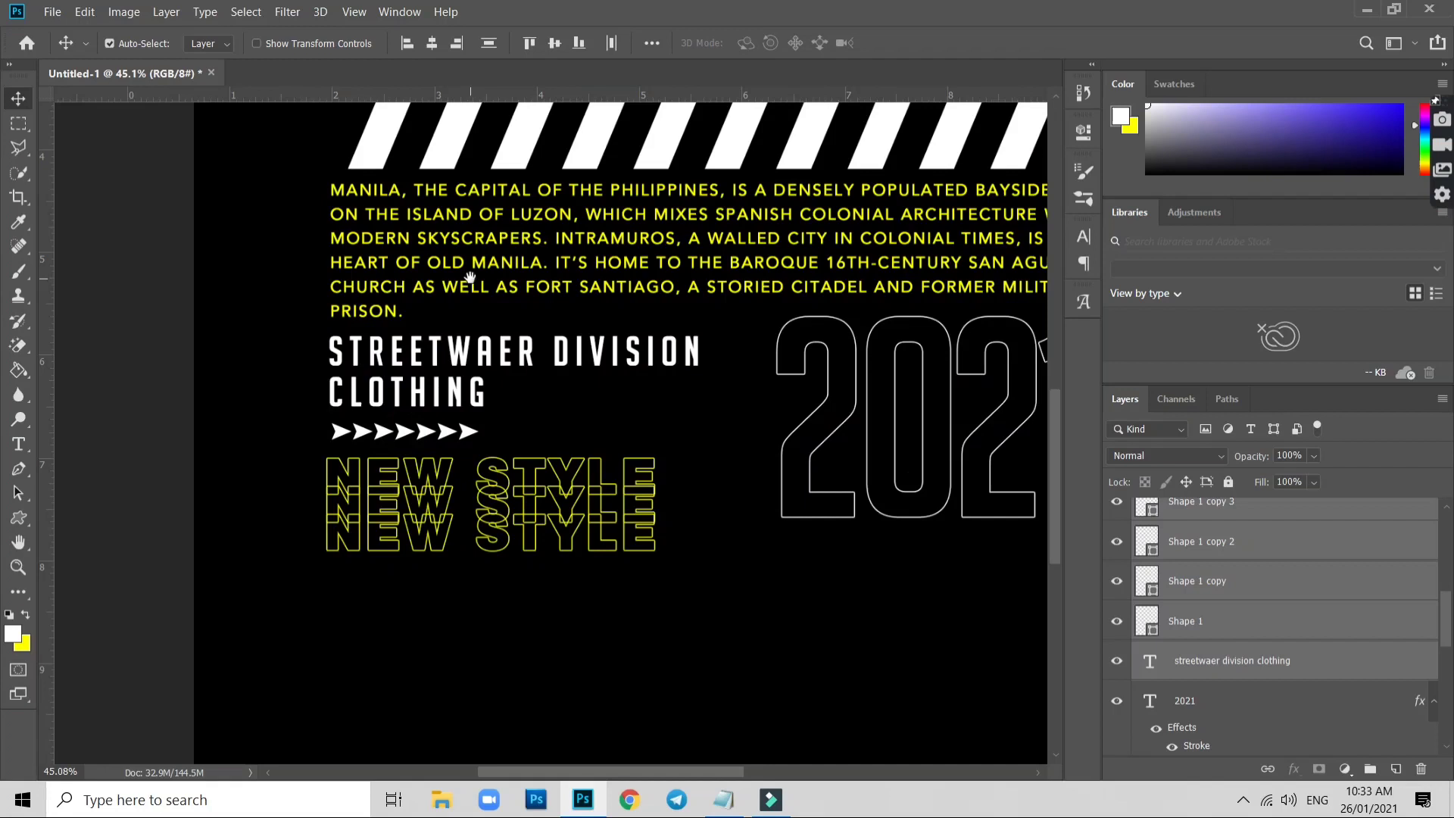
# Fix the heading's misspelled STREETWAER so it reads STREETWEAR
pyautogui.click(309, 389)
pyautogui.press('t')
pyautogui.click(510, 347)
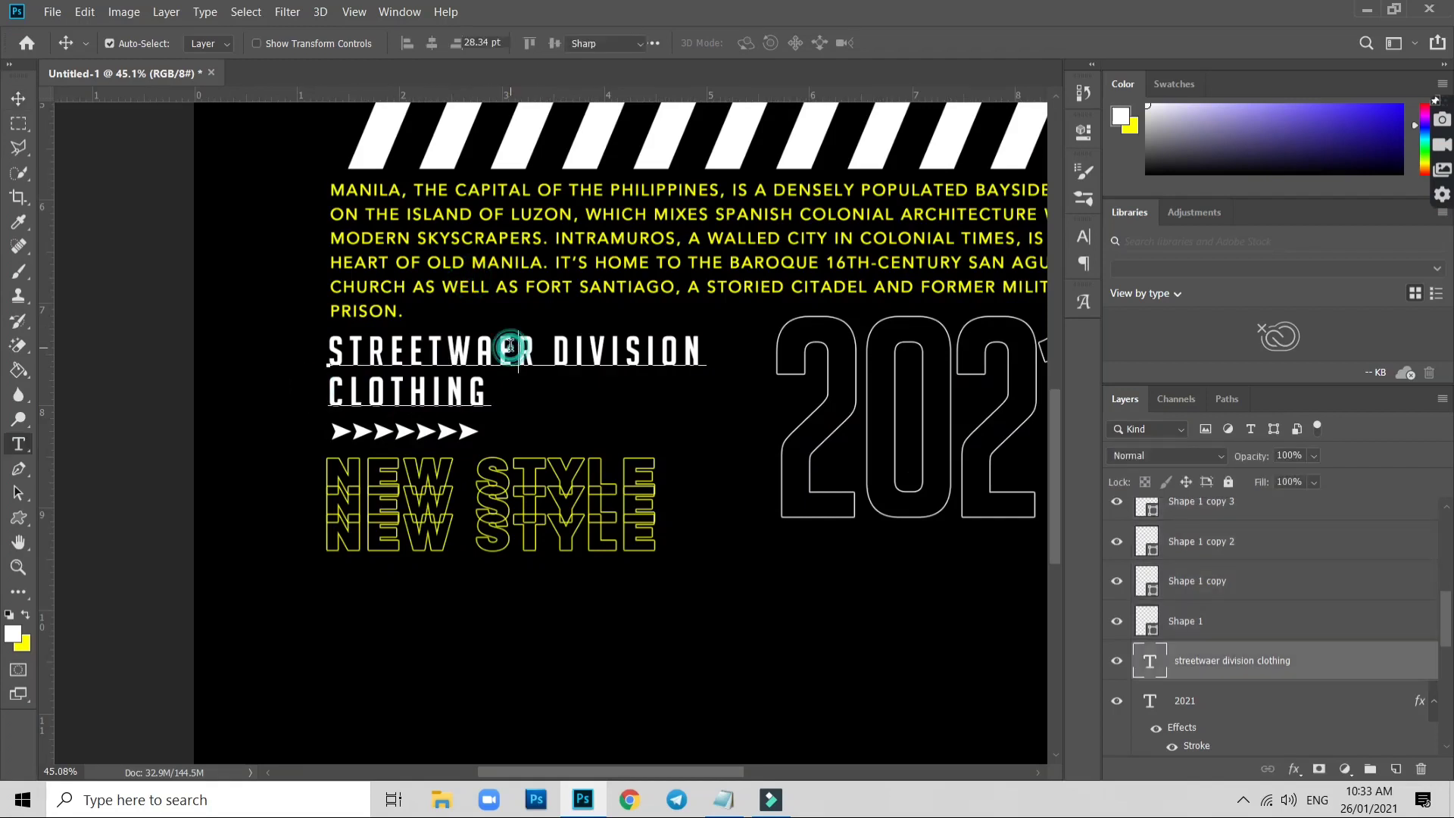
pyautogui.press('BackSpace')
pyautogui.press('BackSpace')
pyautogui.write('e')
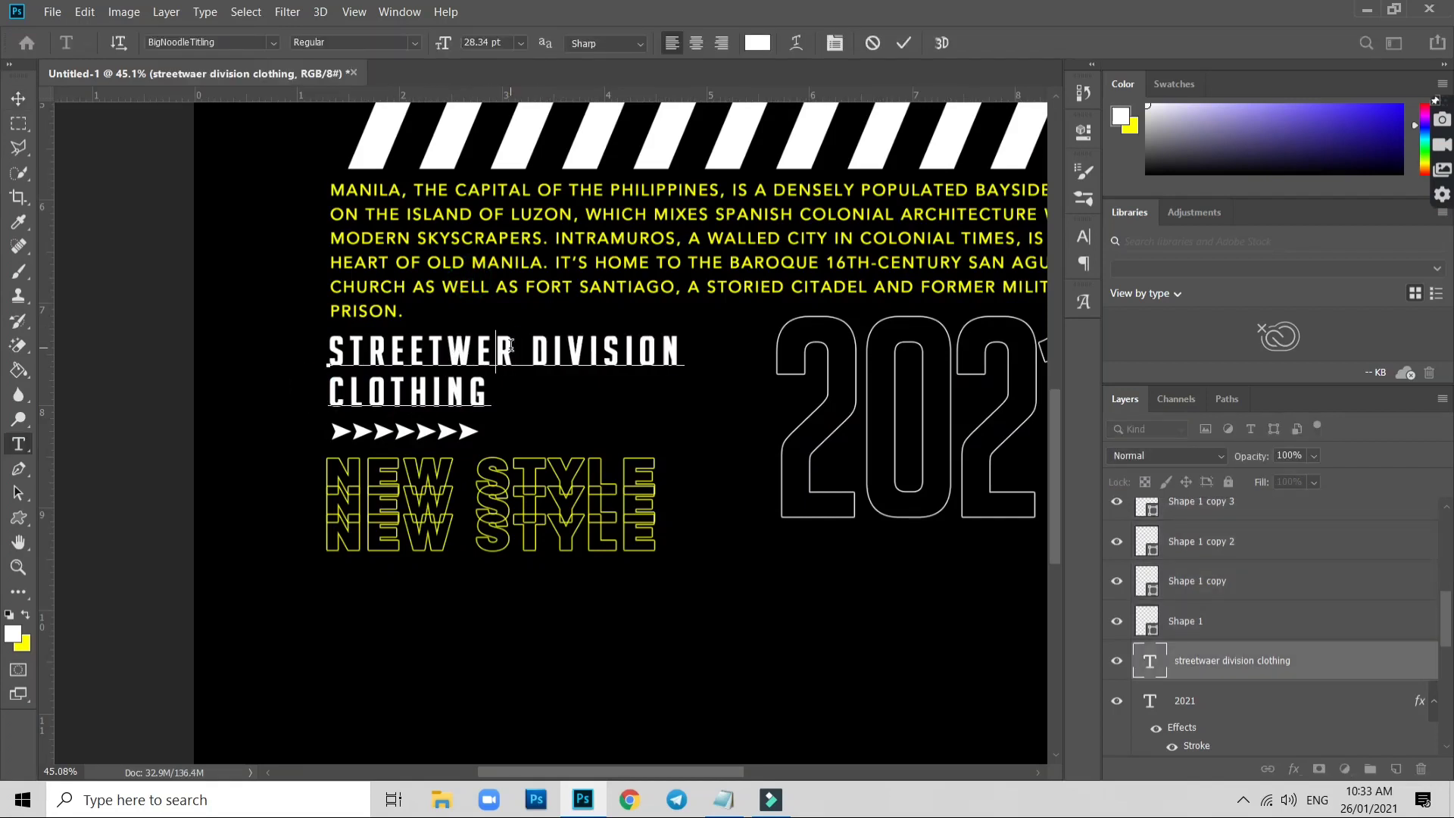
pyautogui.write('a')
pyautogui.hotkey('ctrl', 'Return')
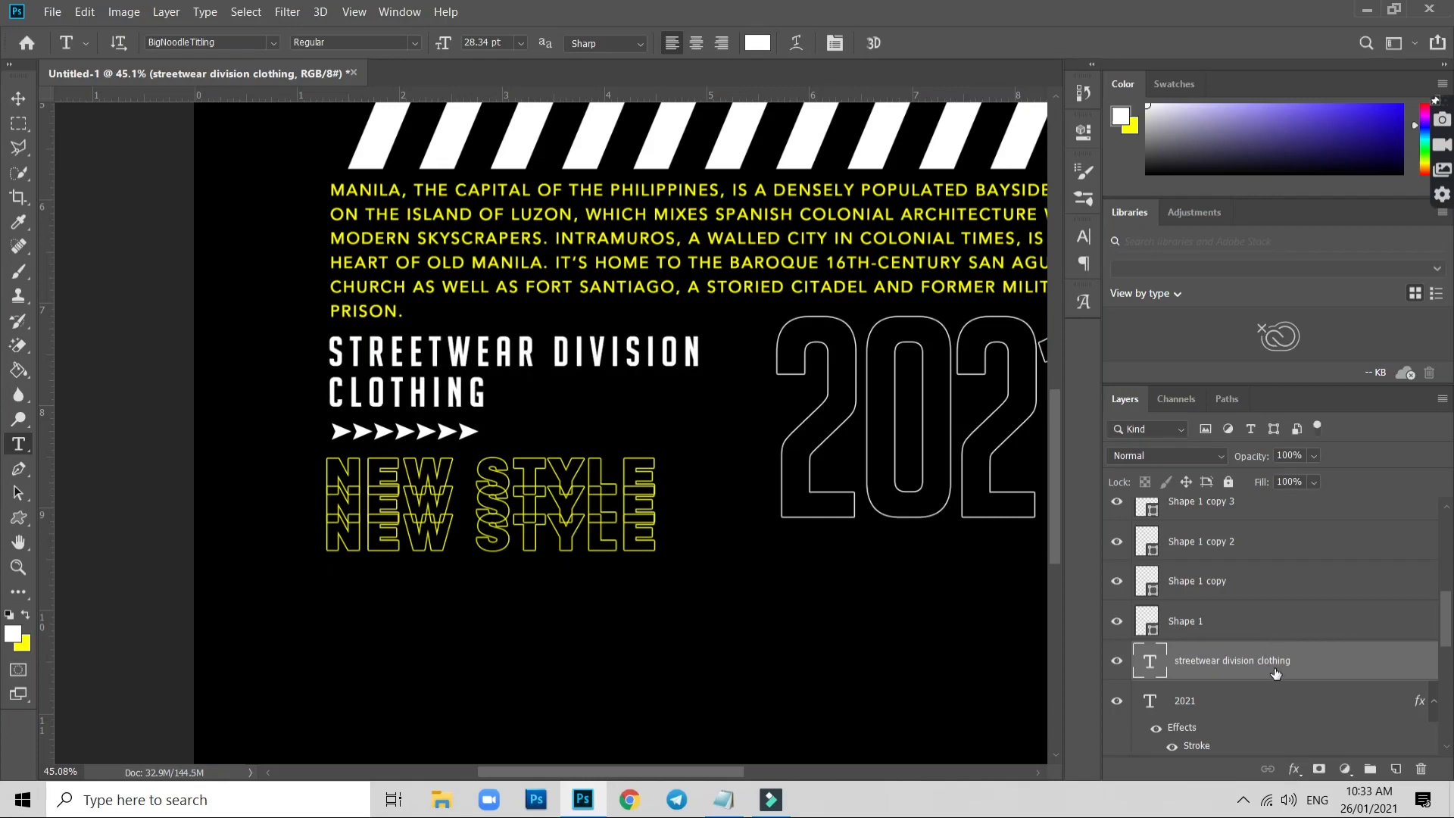
# Link the Shape 1 arrow layers together with Link Layers
pyautogui.scroll(2, 1249, 625)
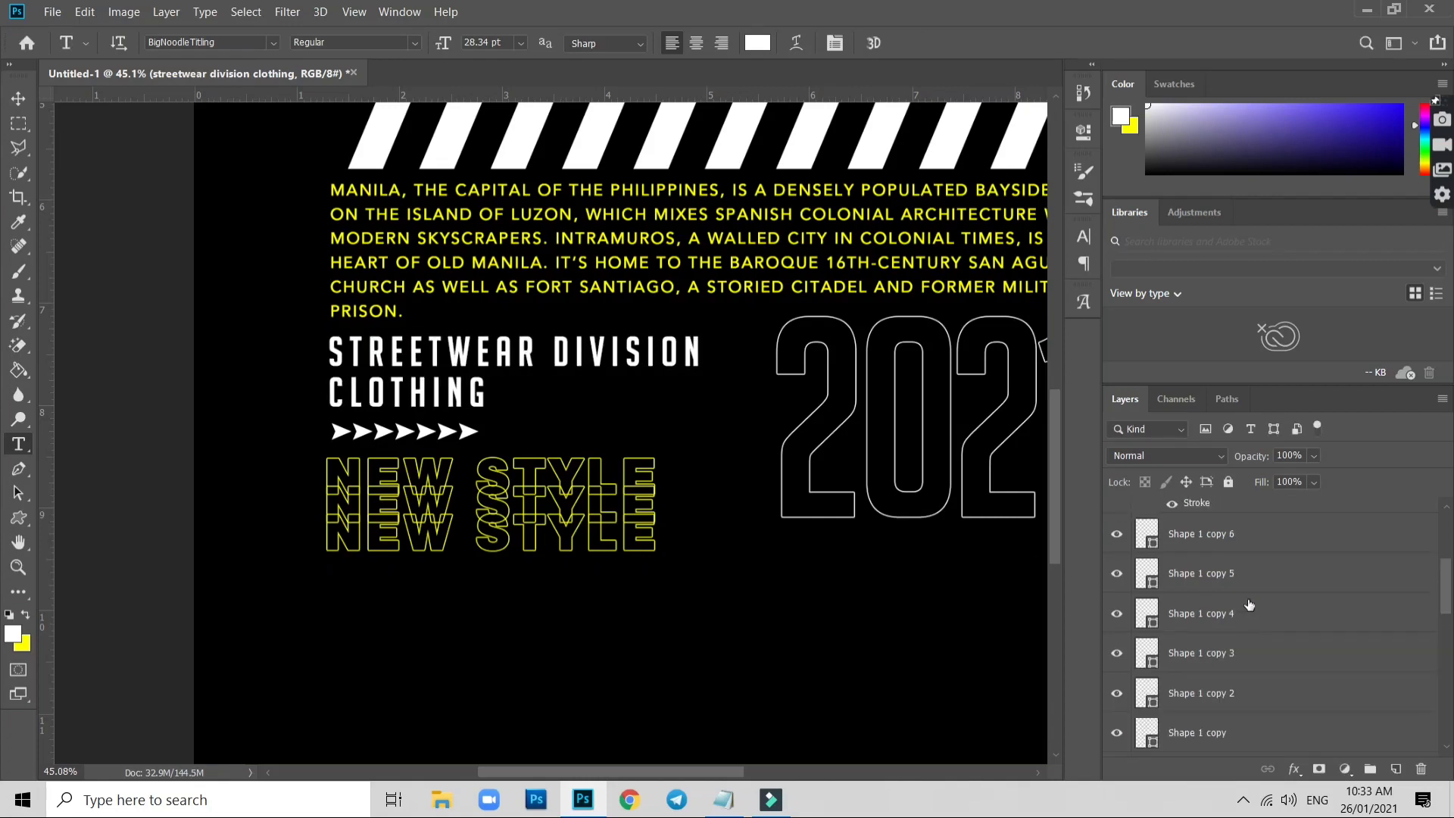
pyautogui.keyDown('shift'); pyautogui.click(1267, 543); pyautogui.keyUp('shift')
pyautogui.rightClick(1267, 543)
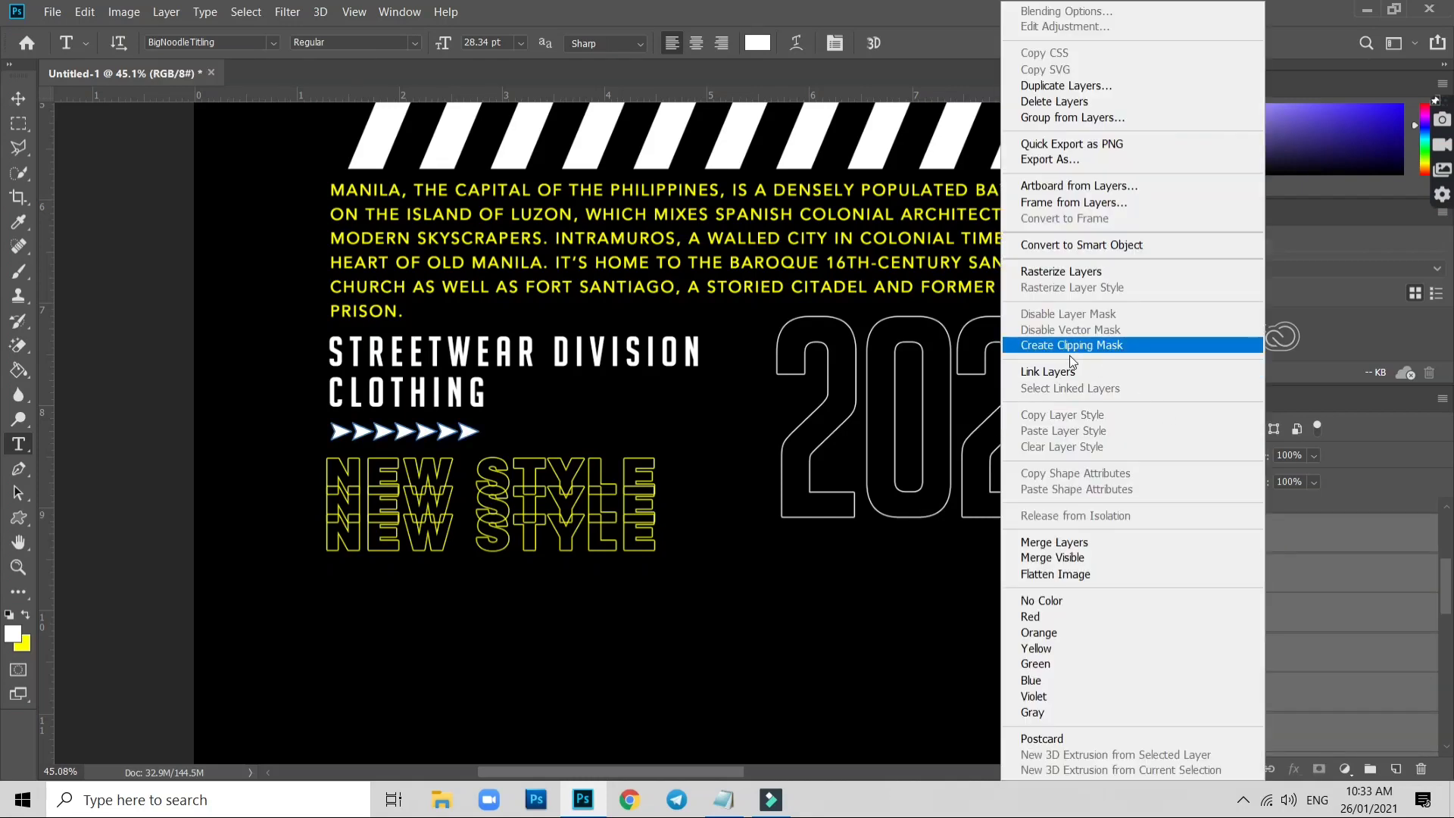
pyautogui.click(1049, 371)
pyautogui.hotkey('ctrl', 't')
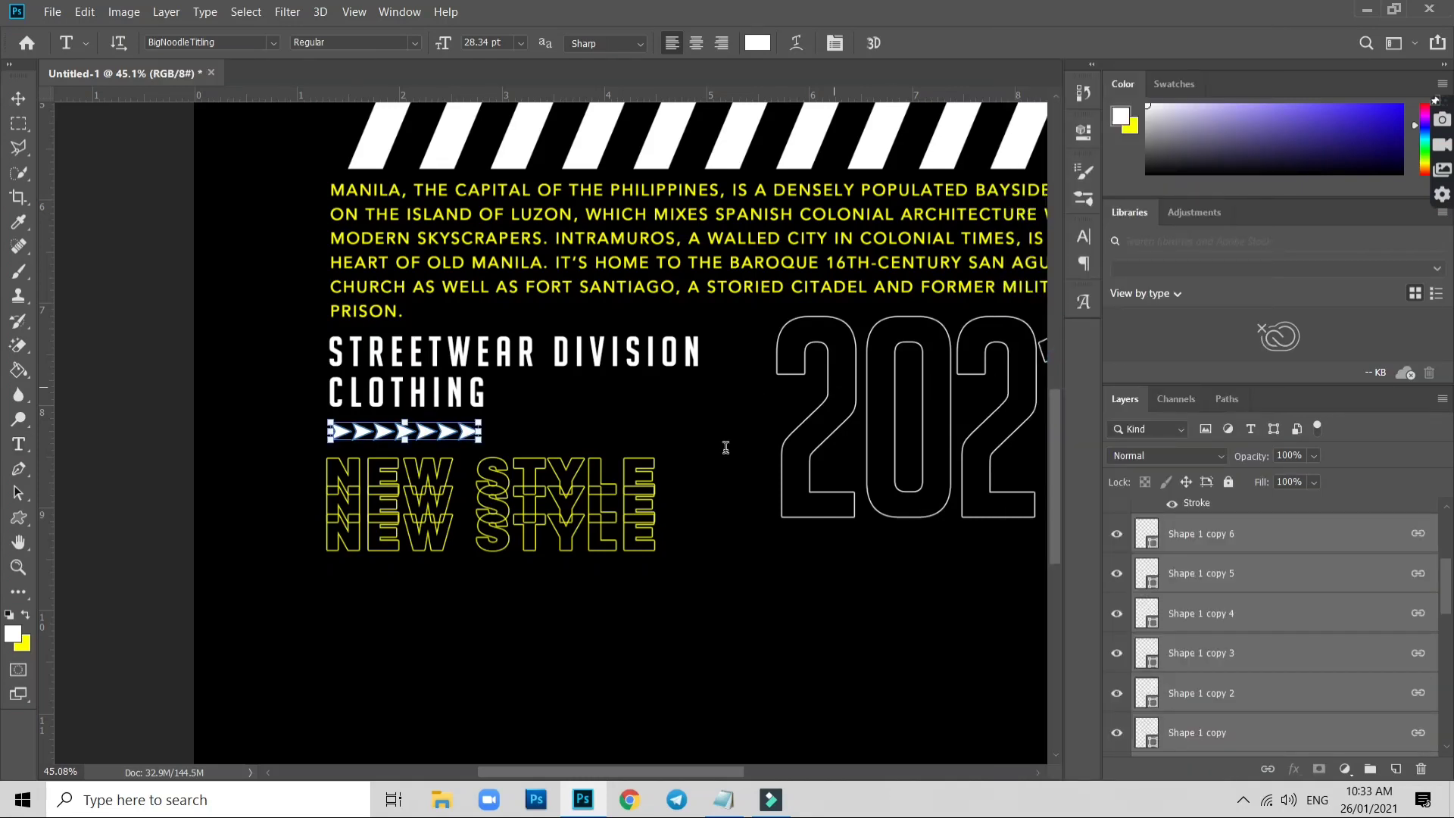
pyautogui.press('Return')
# Remove an accidentally placed Lorem Ipsum text layer
pyautogui.press('t')
pyautogui.scroll(-1, 1243, 680)
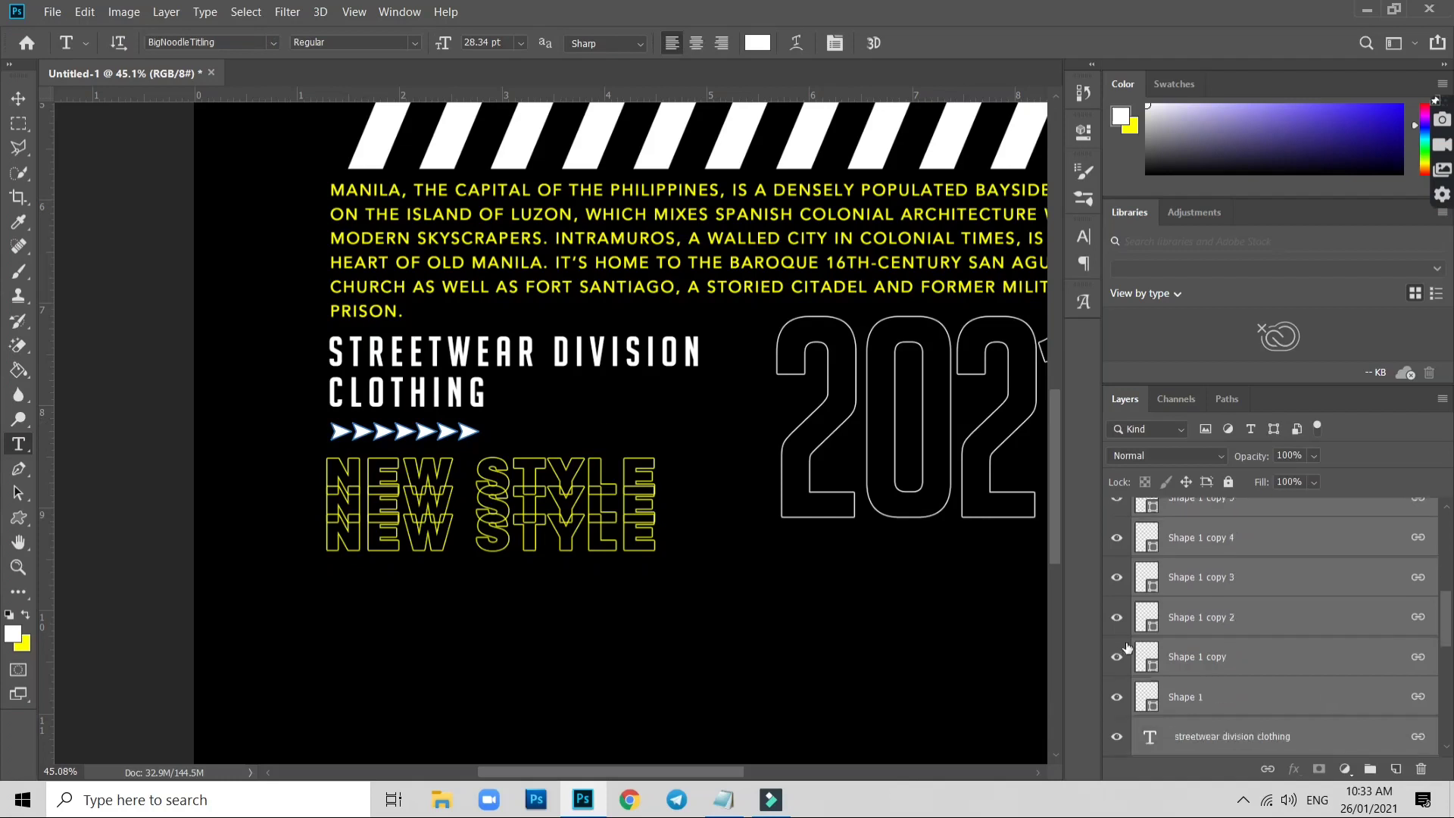
pyautogui.scroll(-1, 1243, 680)
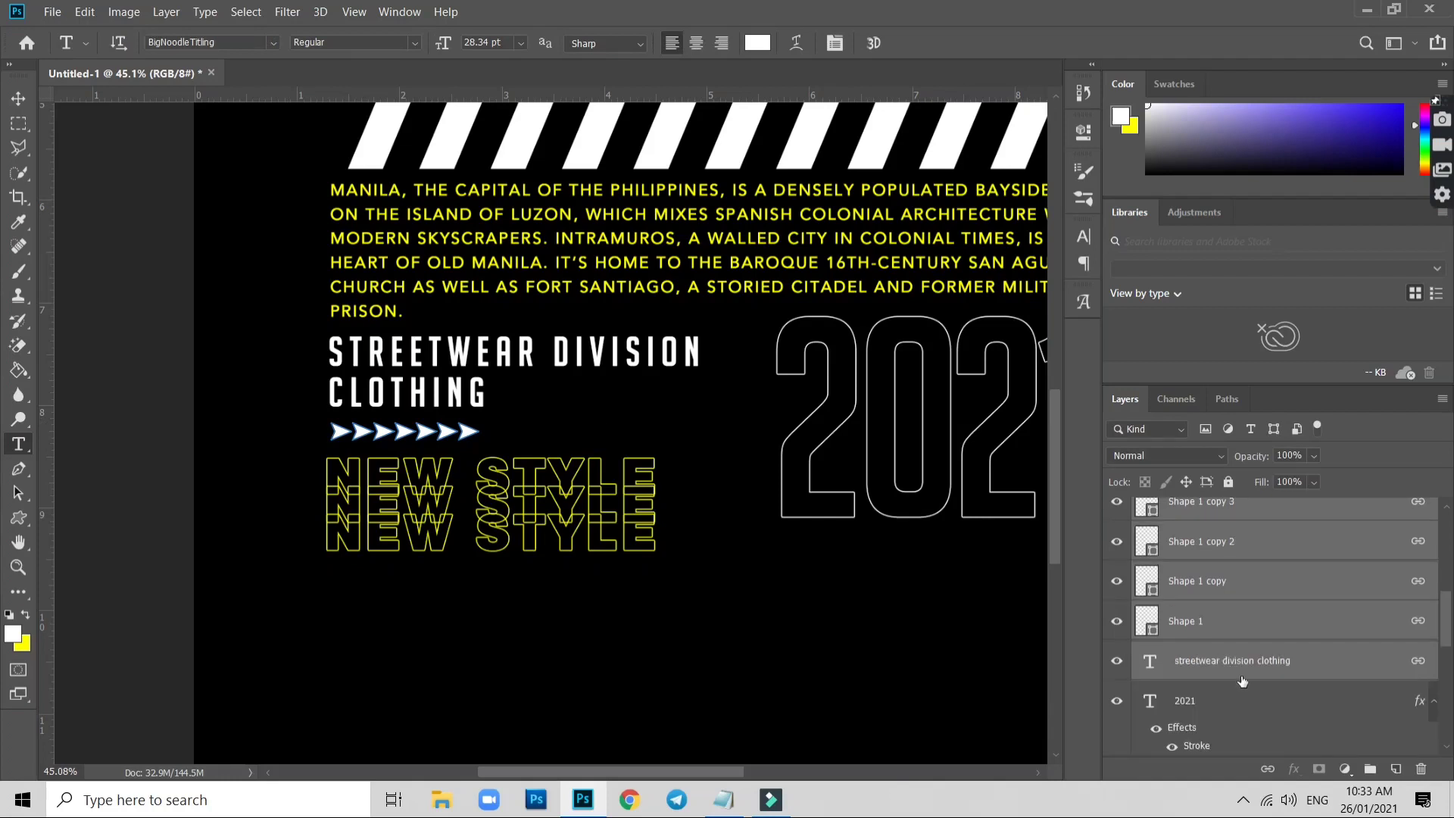
pyautogui.click(252, 363)
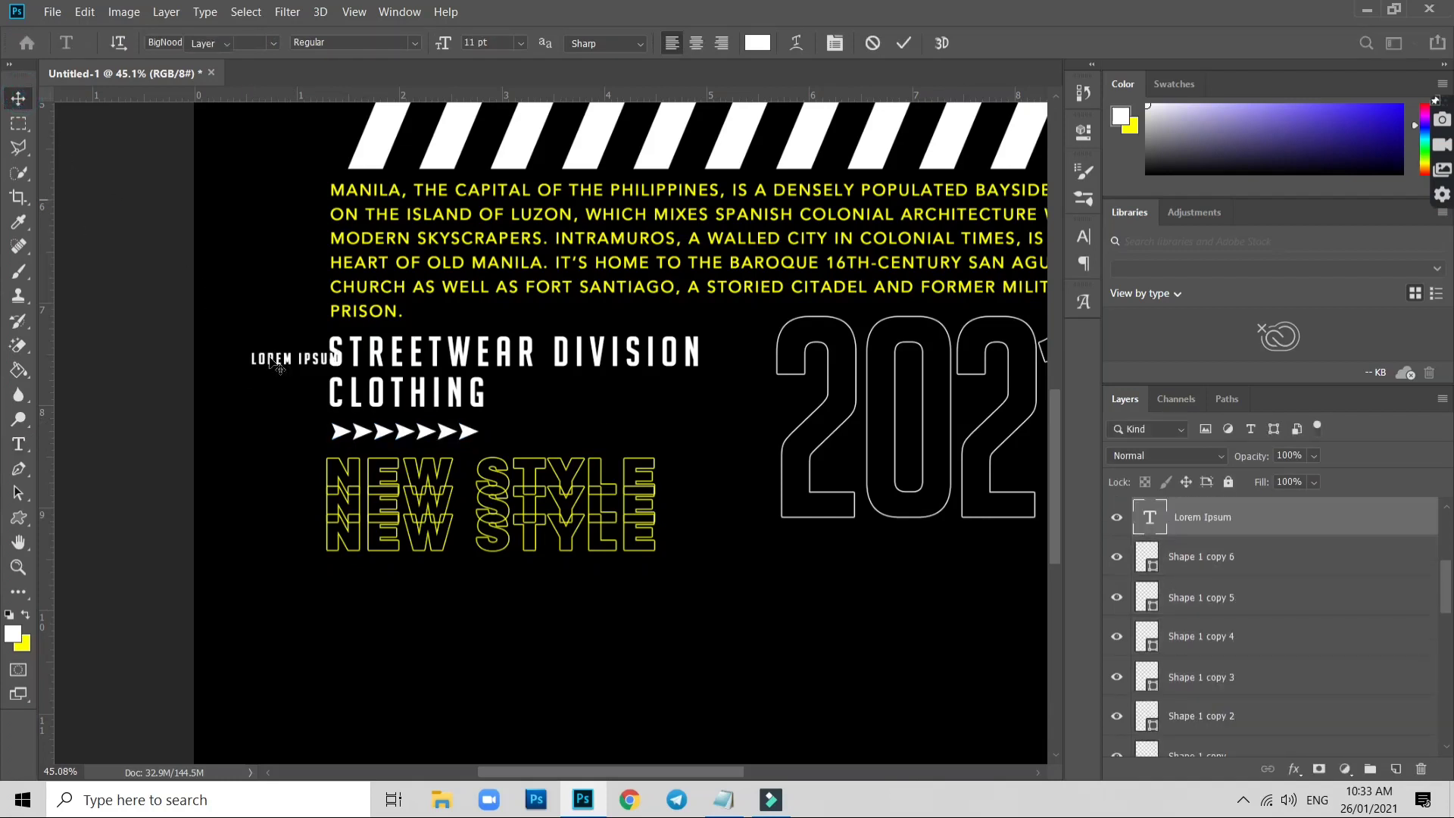
pyautogui.press('Escape')
pyautogui.press('v')
pyautogui.hotkey('ctrl', 'z')
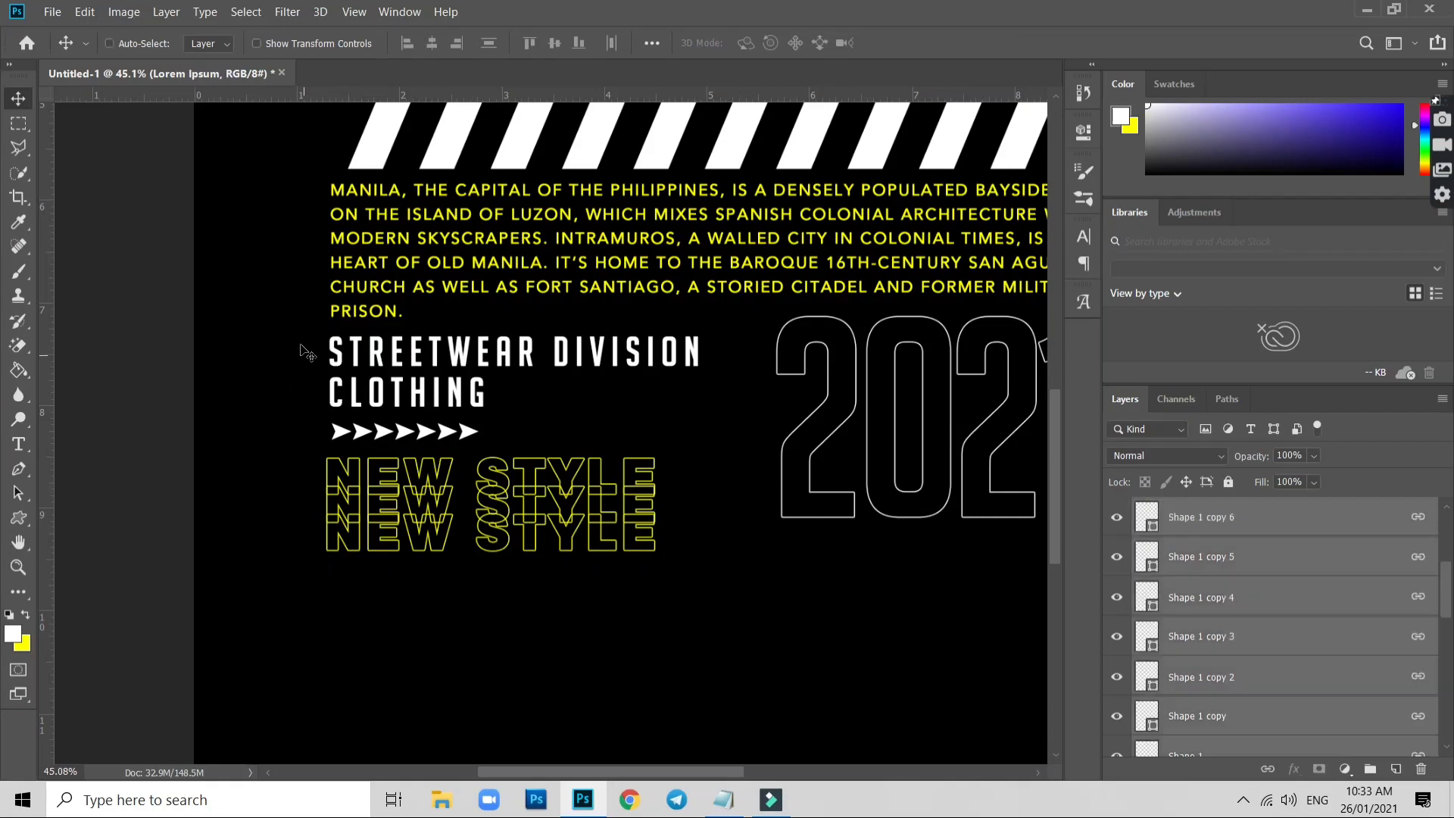
# Transform the arrow row and move the streetwear heading with its arrows left and up
pyautogui.moveTo(300, 345)
pyautogui.mouseDown()
pyautogui.moveTo(424, 422)
pyautogui.moveTo(473, 430)
pyautogui.mouseUp()
pyautogui.hotkey('ctrl', 't')
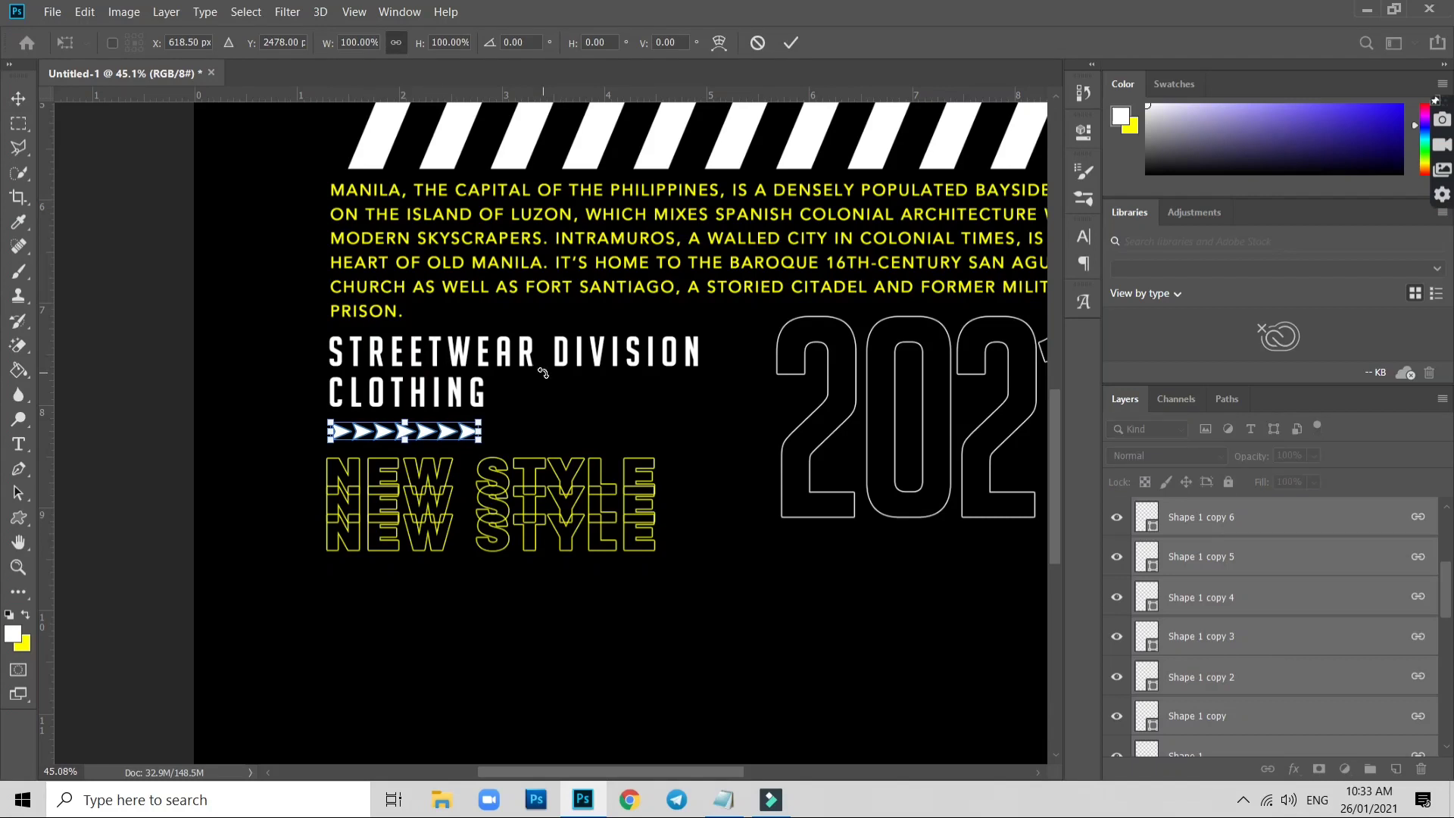
pyautogui.press('Return')
pyautogui.scroll(-3, 1270, 628)
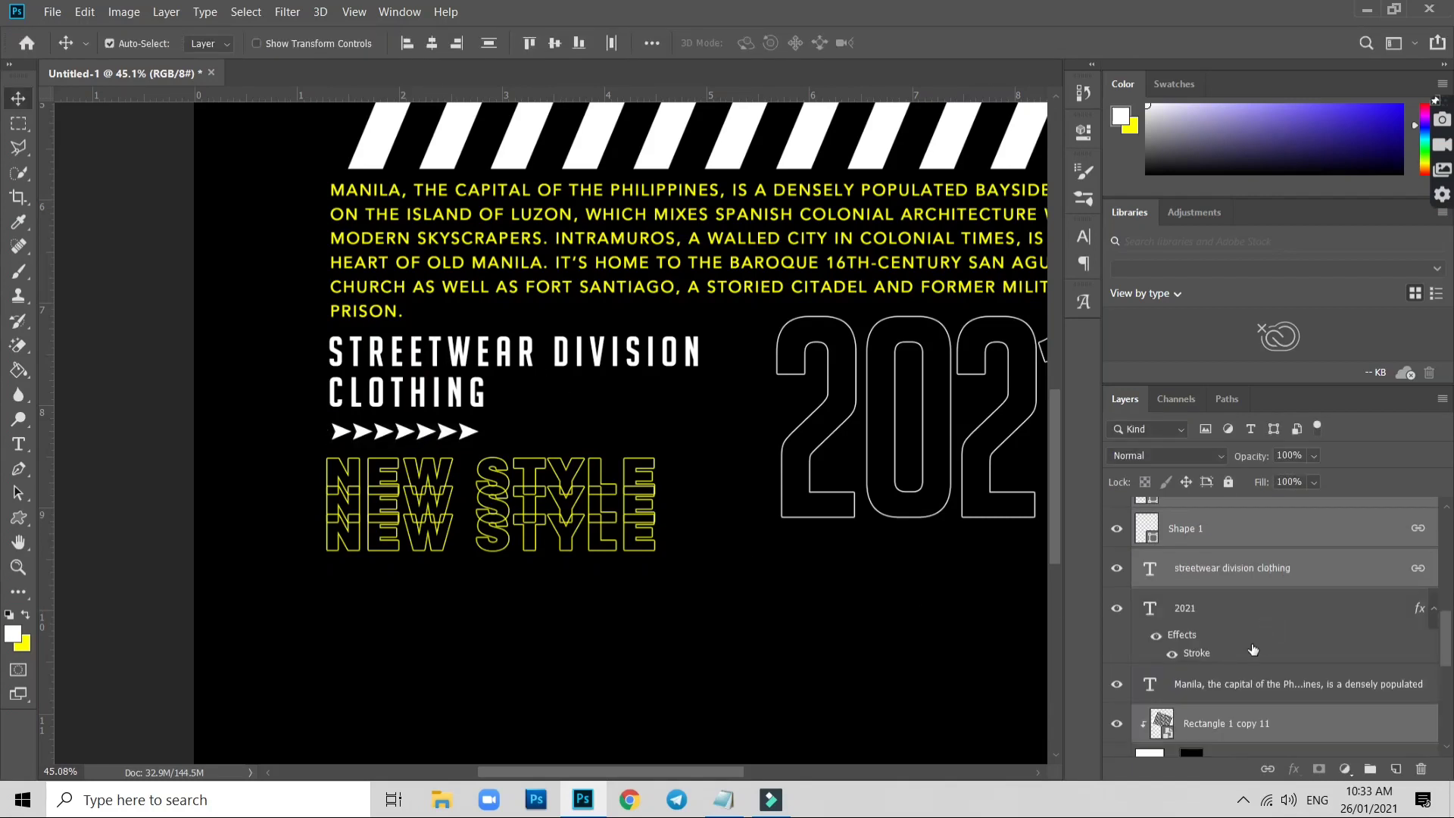
pyautogui.click(1280, 581)
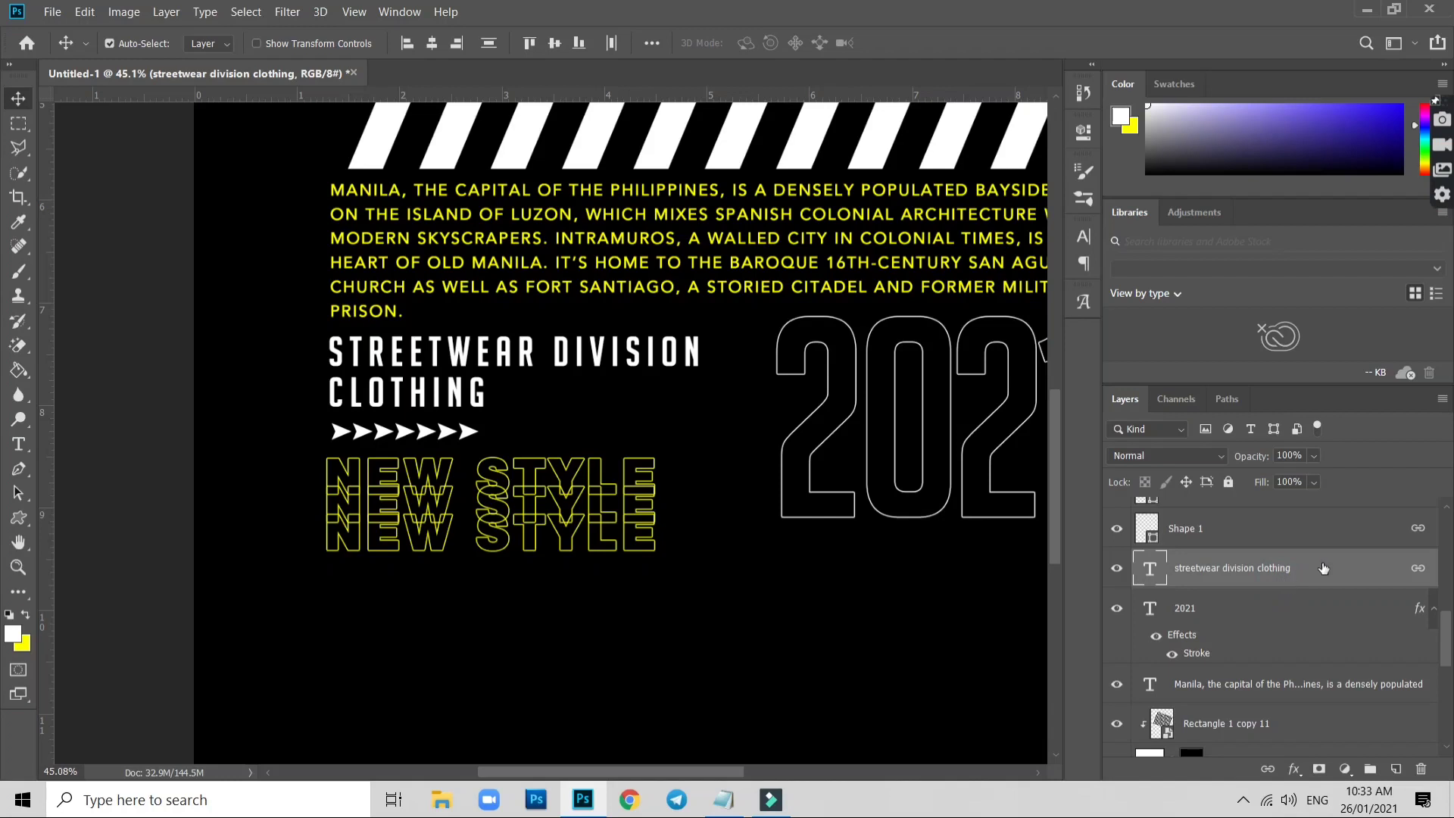
pyautogui.click(598, 390)
pyautogui.moveTo(517, 388); pyautogui.dragTo(487, 395)
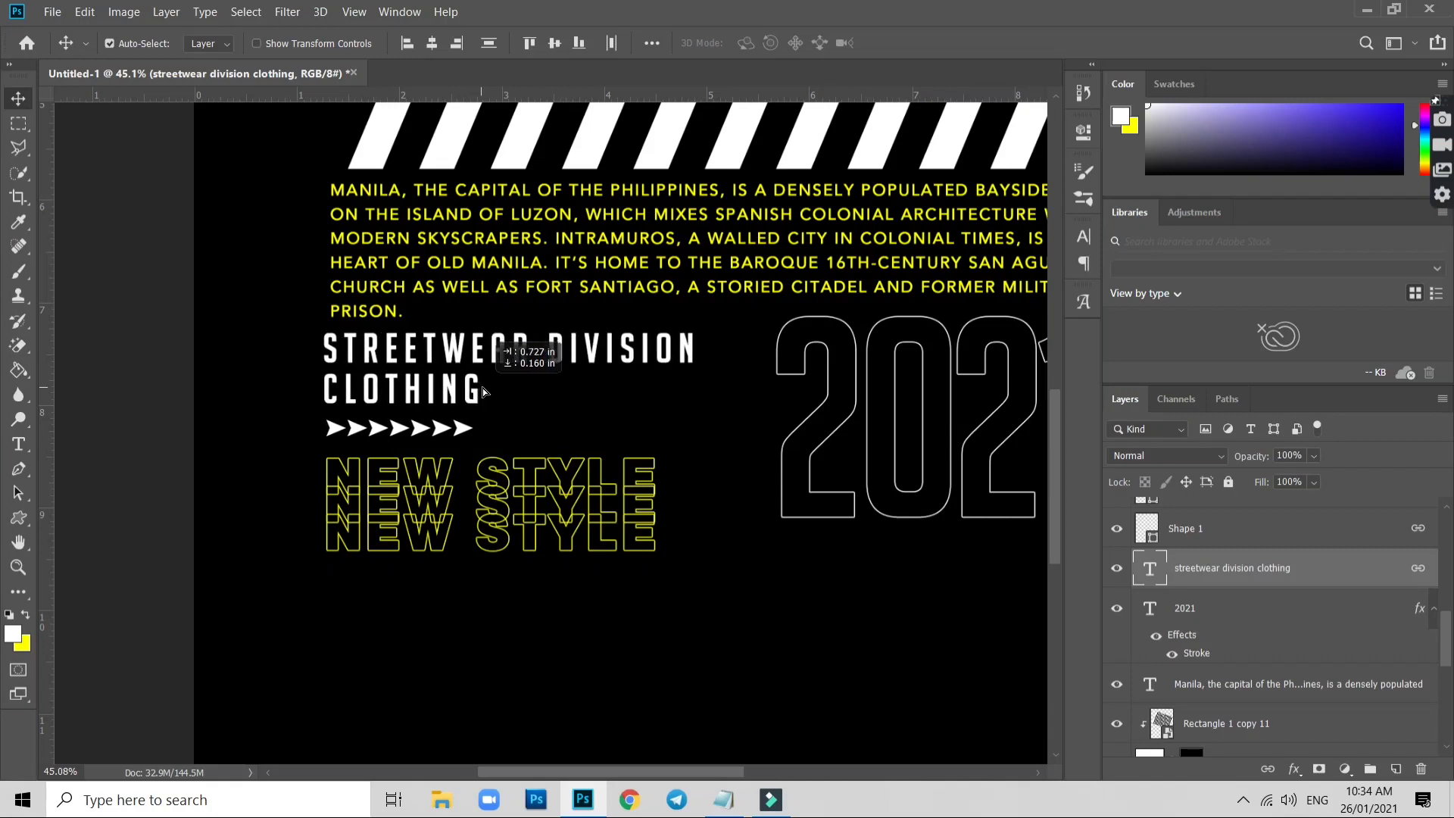
# Scale the streetwear heading and arrows to about 77%
pyautogui.moveTo(486, 394); pyautogui.dragTo(483, 391)
pyautogui.hotkey('ctrl', 't')
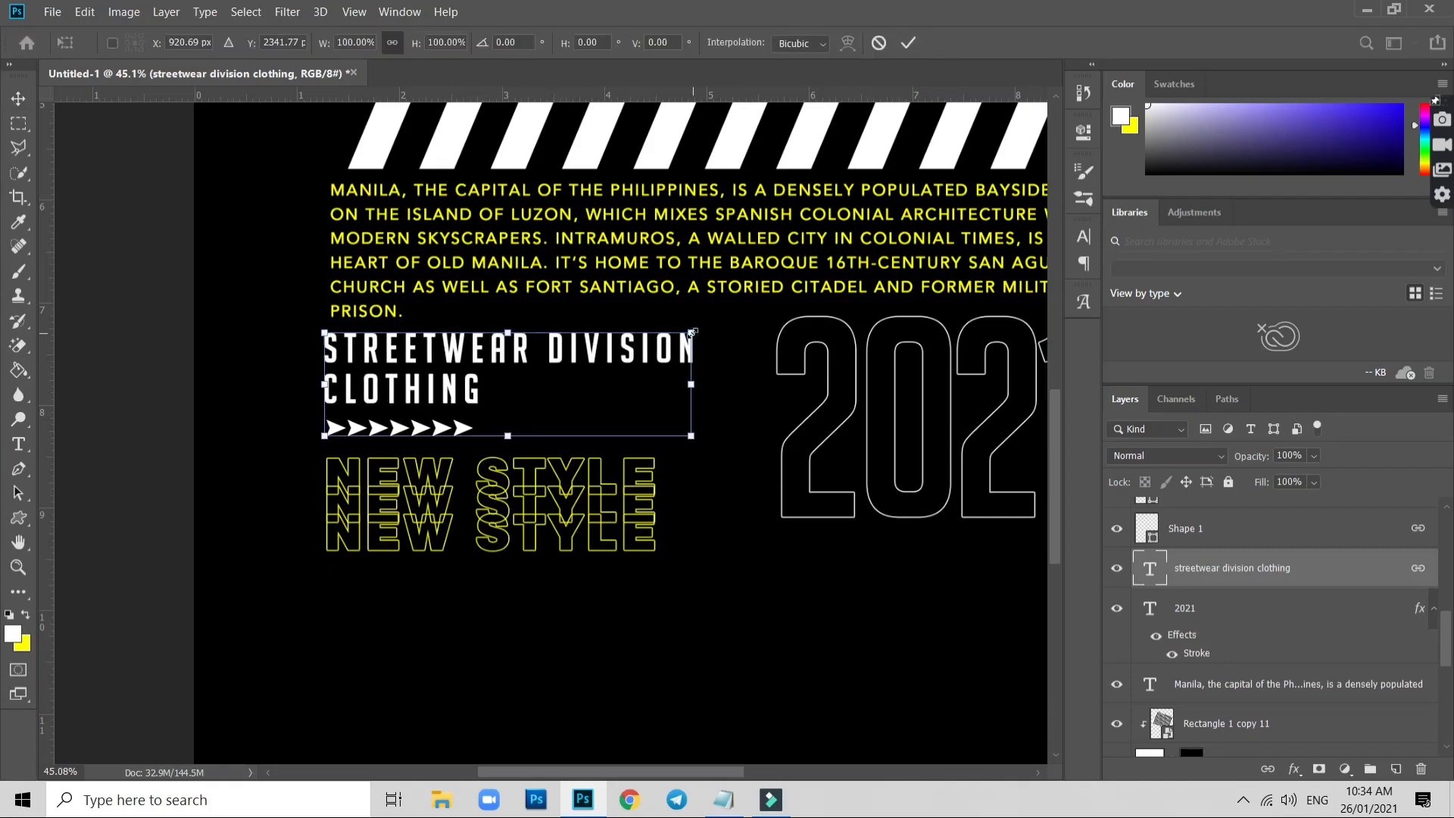
pyautogui.moveTo(692, 331); pyautogui.dragTo(567, 354)
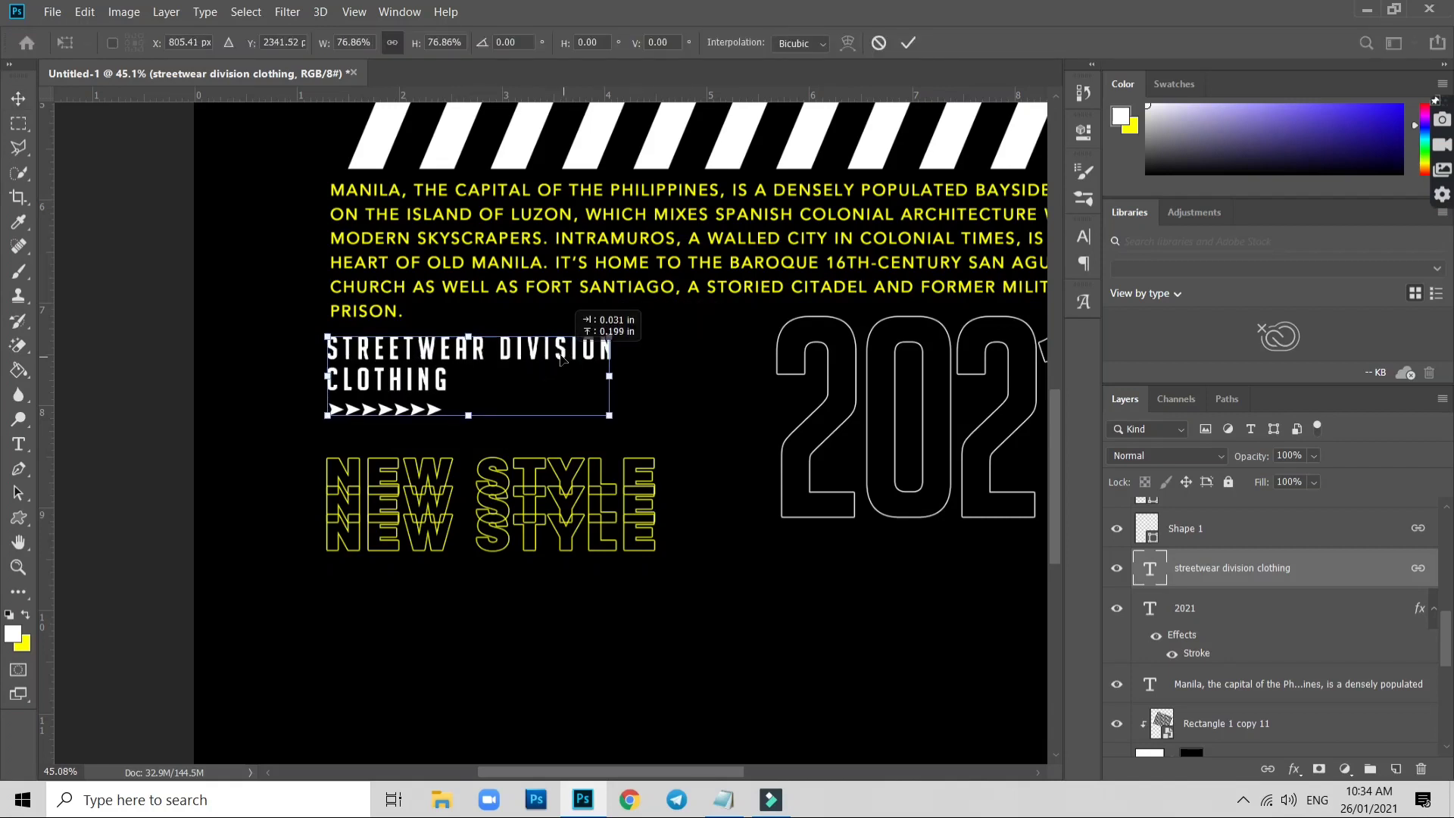
pyautogui.press('Return')
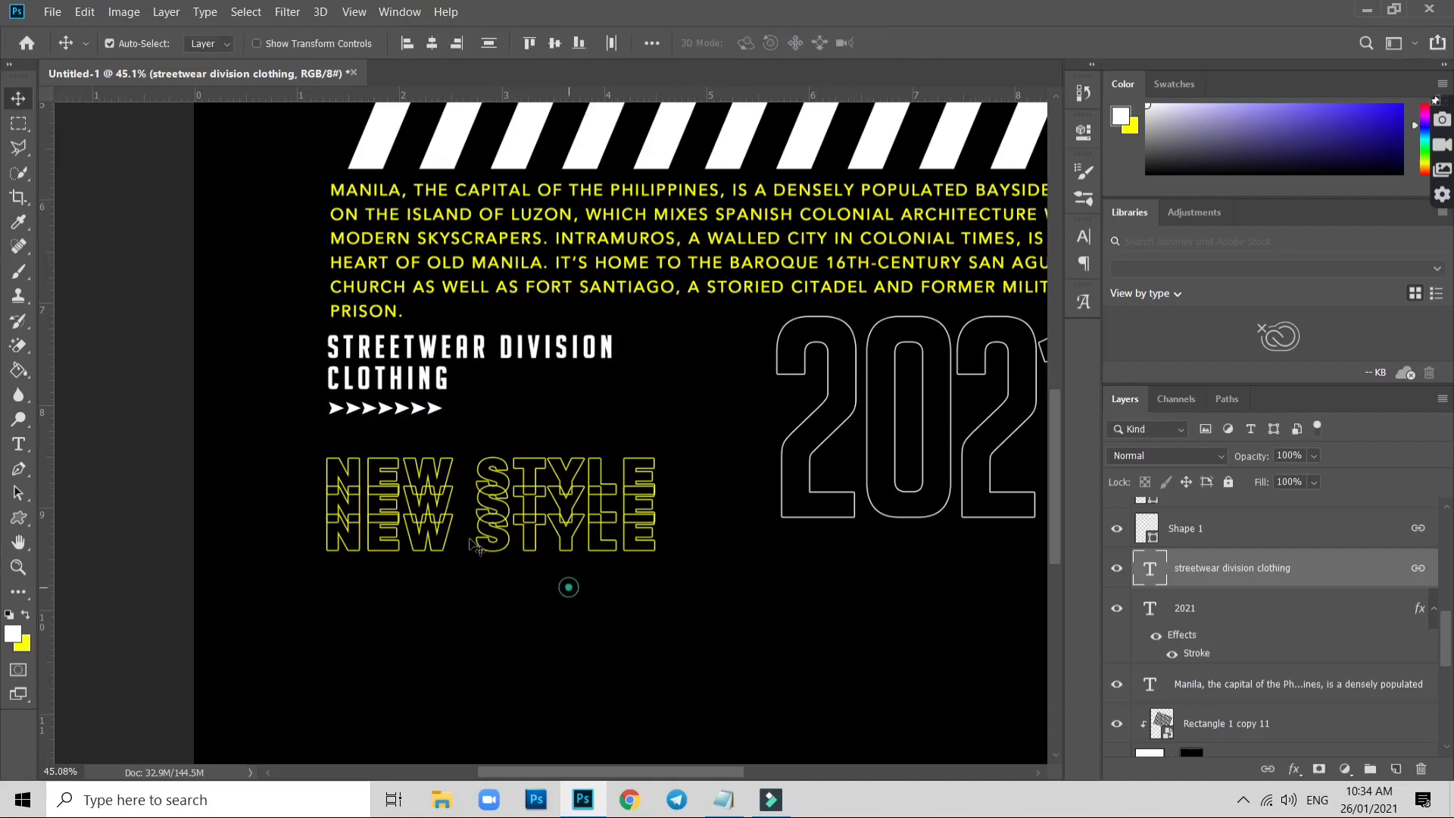
# Nudge the stacked NEW STYLE layers upward beneath the heading
pyautogui.moveTo(568, 587); pyautogui.dragTo(564, 517)
pyautogui.hotkey('shift', 'Up')
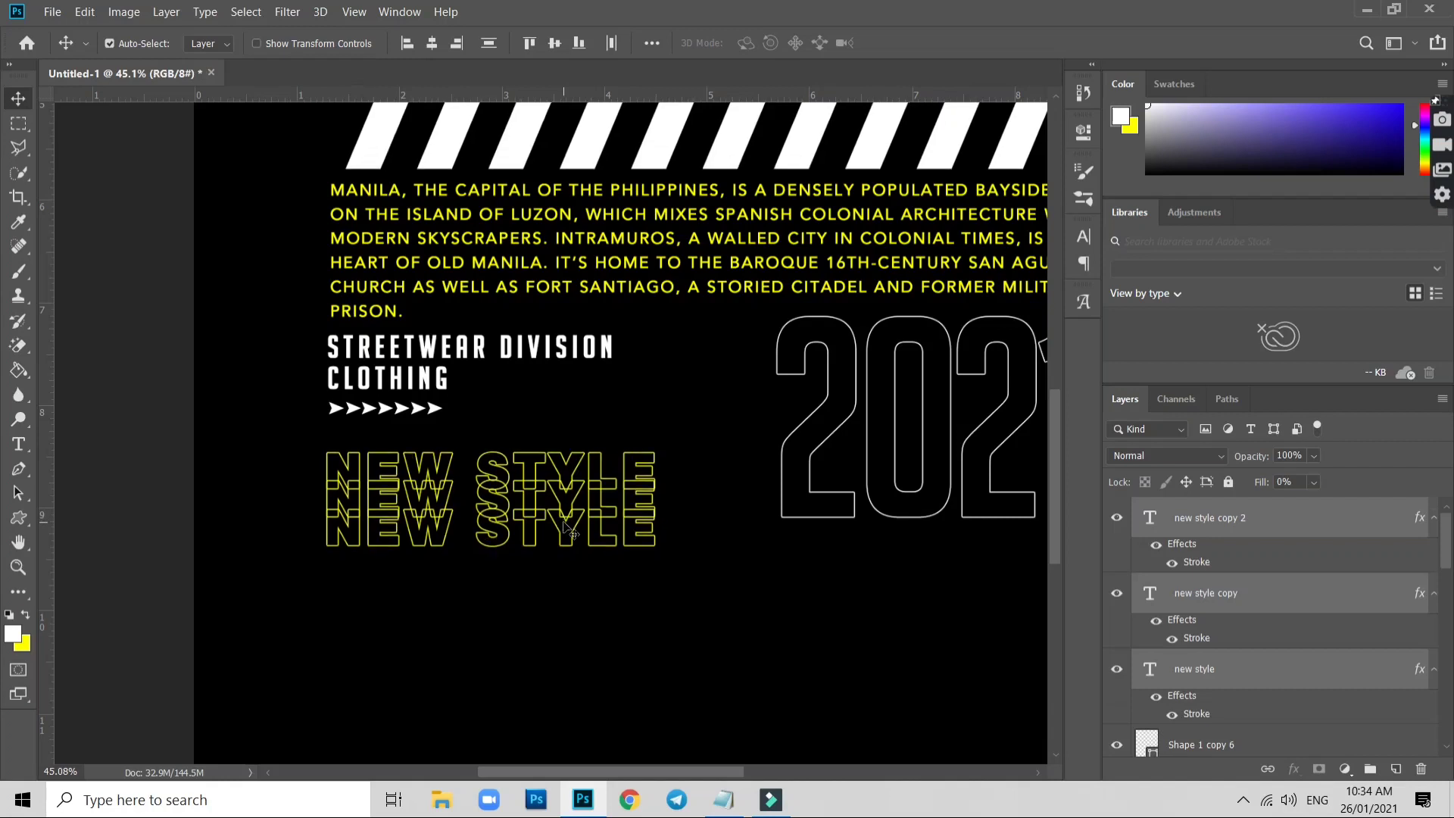
pyautogui.hotkey('shift', 'Up')
pyautogui.hotkey('shift', 'Up')
pyautogui.hotkey('shift', 'Up')
pyautogui.press('Up')
pyautogui.press('Up')
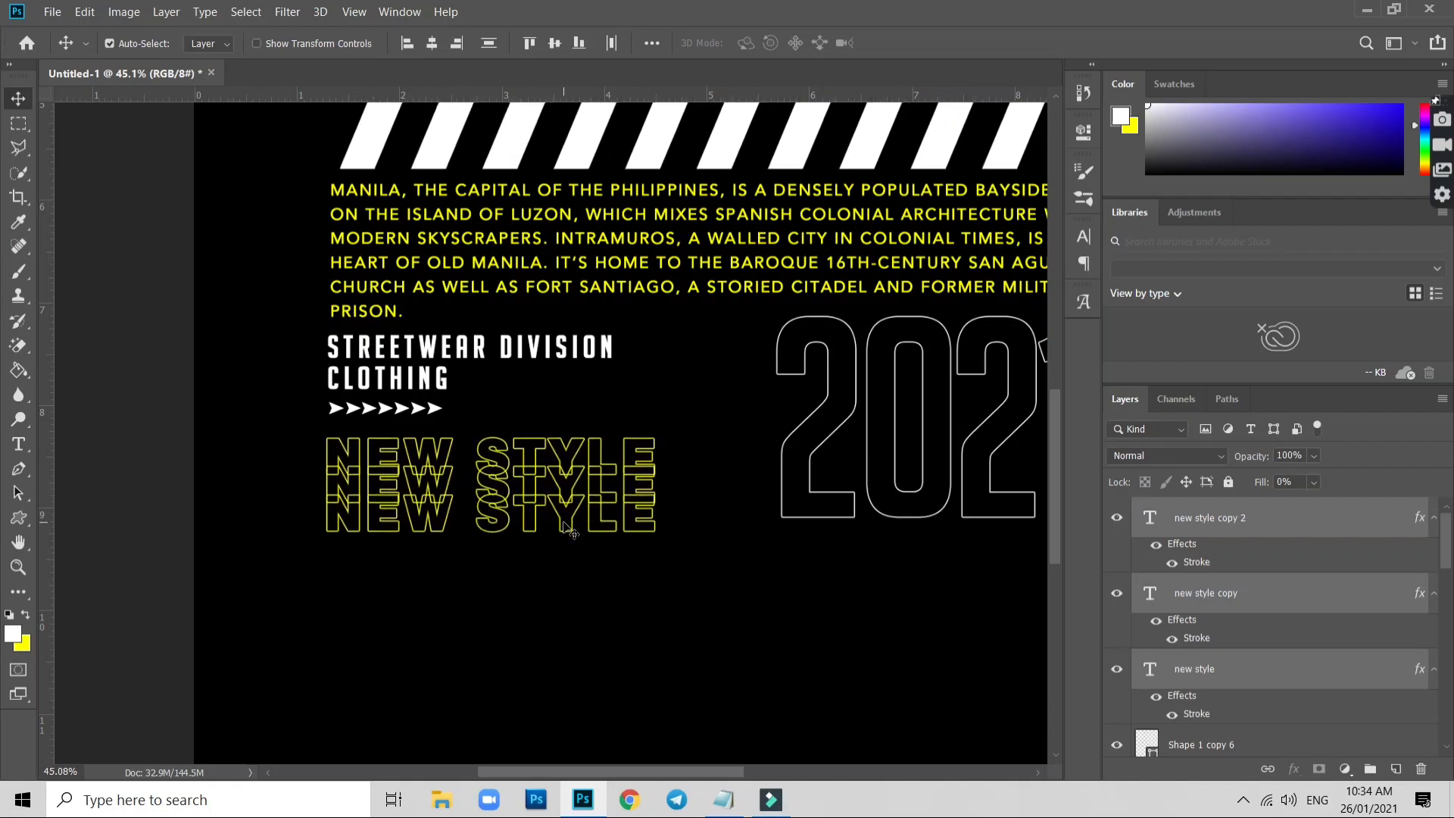
pyautogui.press('Up')
pyautogui.press('Up')
pyautogui.press('Up')
pyautogui.scroll(-2, 549, 627)
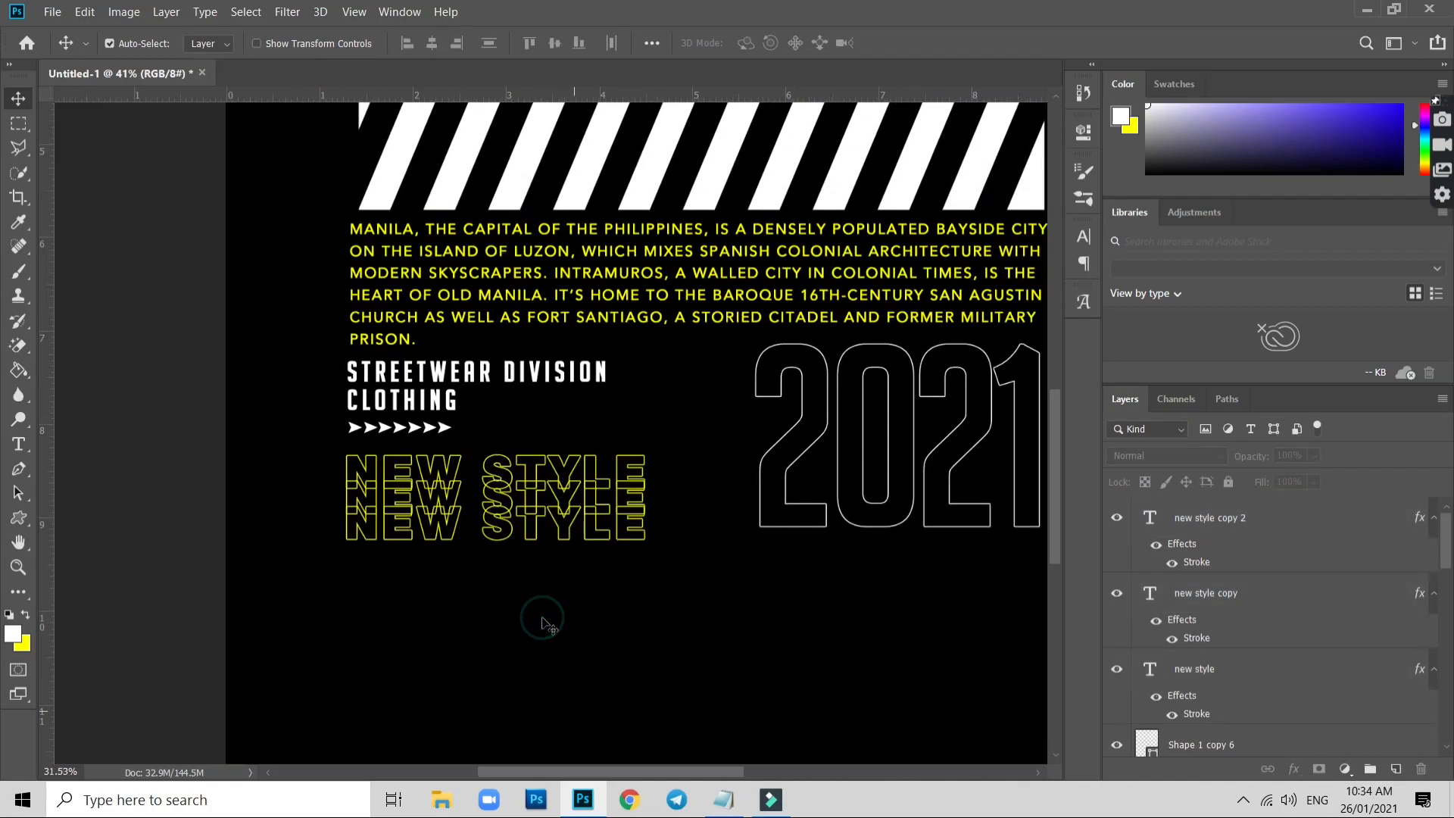
pyautogui.scroll(-2, 535, 606)
pyautogui.scroll(-2, 692, 627)
pyautogui.scroll(1, 633, 575)
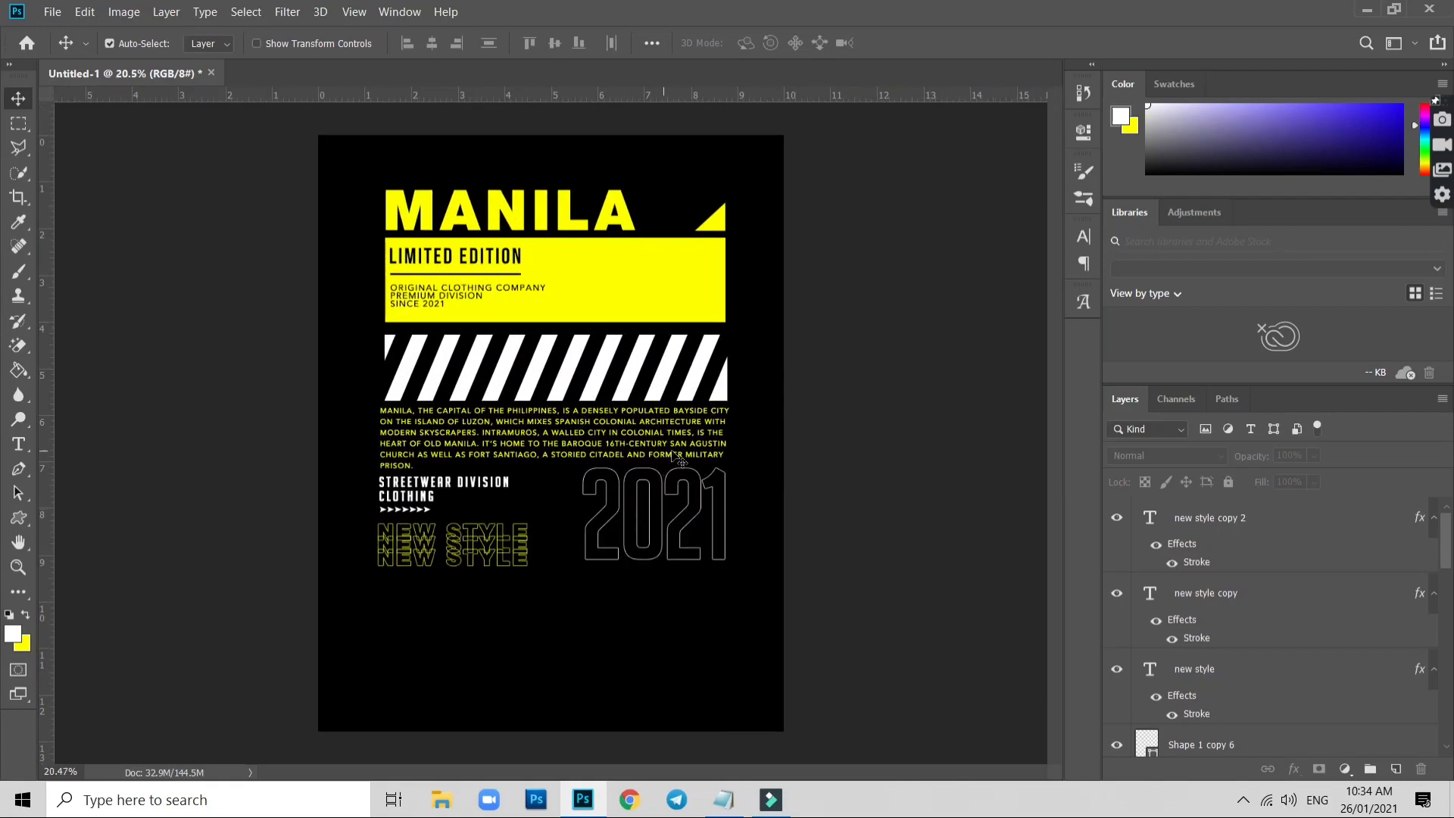
# Reposition the outlined 2021 text and enlarge it to 105%
pyautogui.click(686, 556)
pyautogui.moveTo(687, 568); pyautogui.dragTo(695, 570)
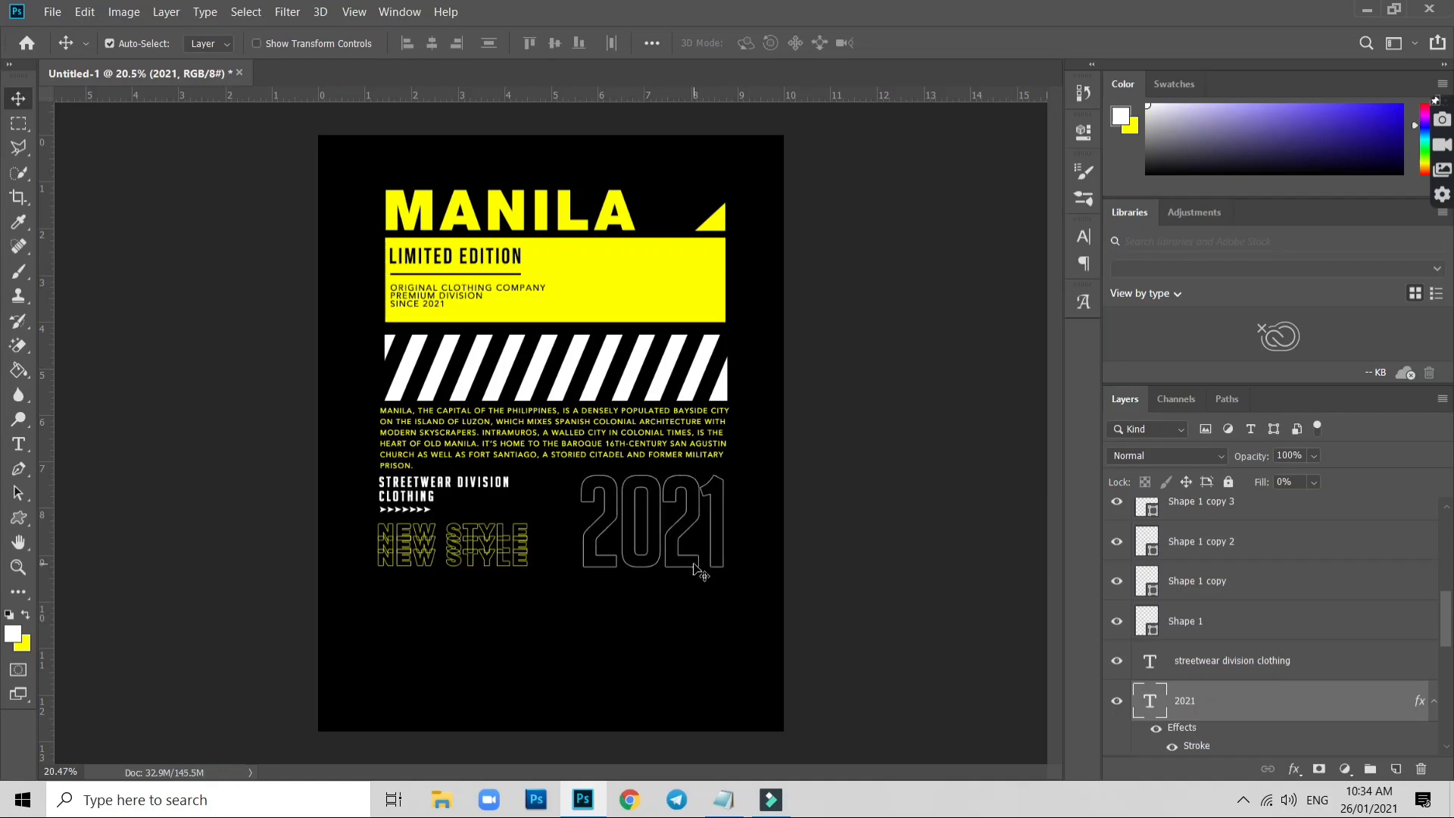
pyautogui.hotkey('shift', 'Left')
pyautogui.hotkey('shift', 'Left')
pyautogui.hotkey('shift', 'Right')
pyautogui.hotkey('shift', 'Right')
pyautogui.hotkey('shift', 'Right')
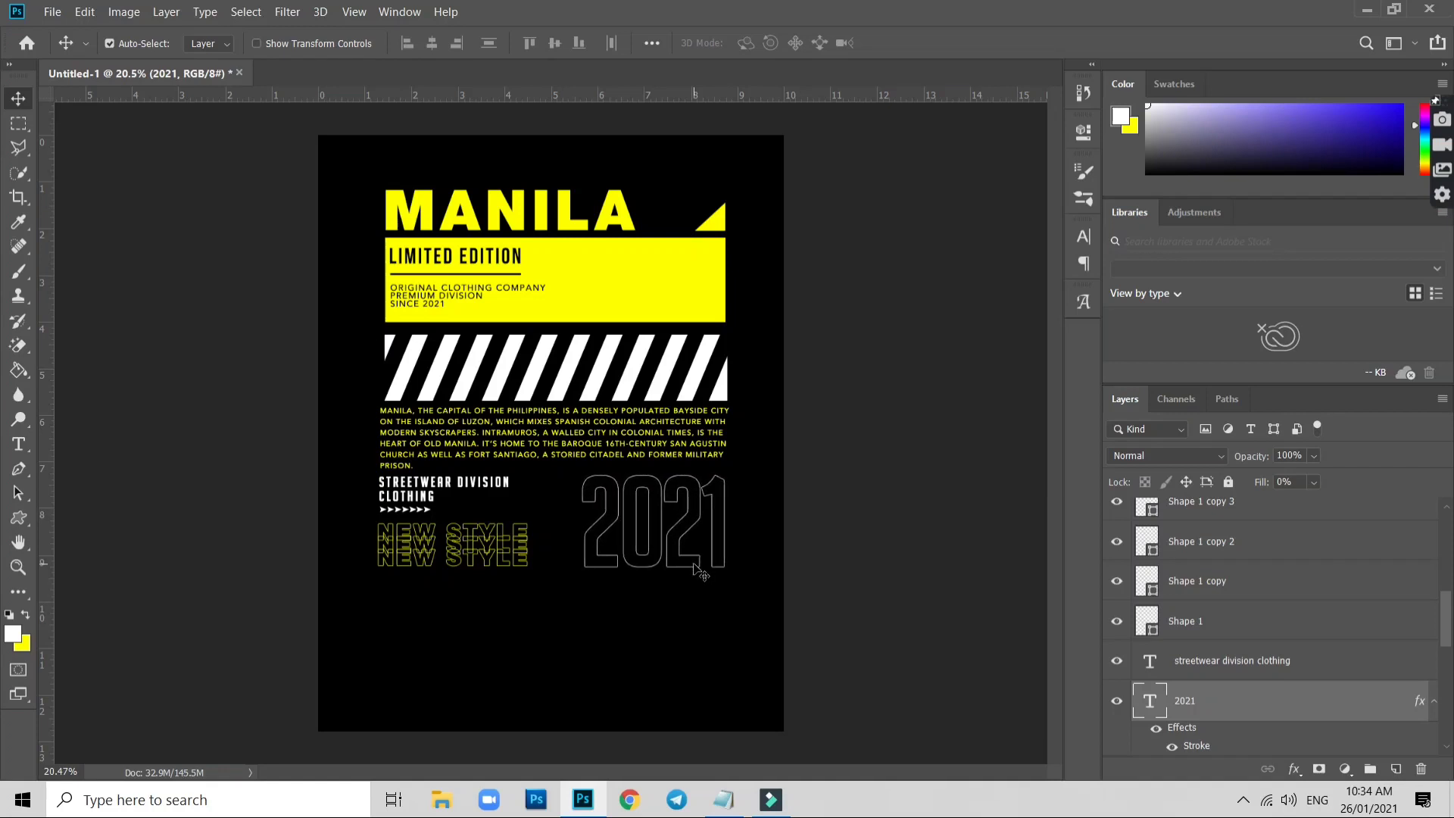
pyautogui.hotkey('ctrl', 't')
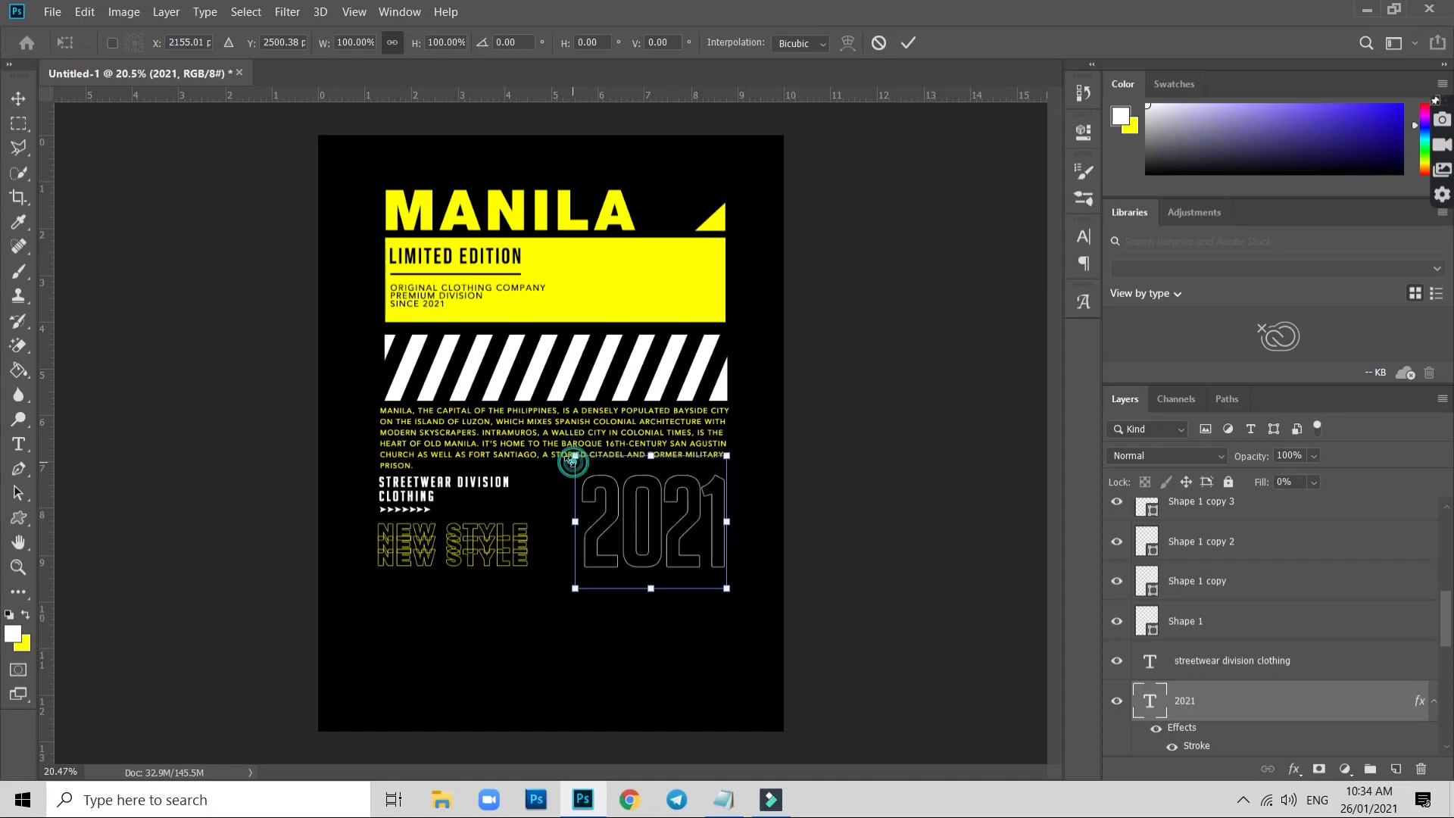
pyautogui.moveTo(574, 461); pyautogui.dragTo(563, 459)
pyautogui.press('Return')
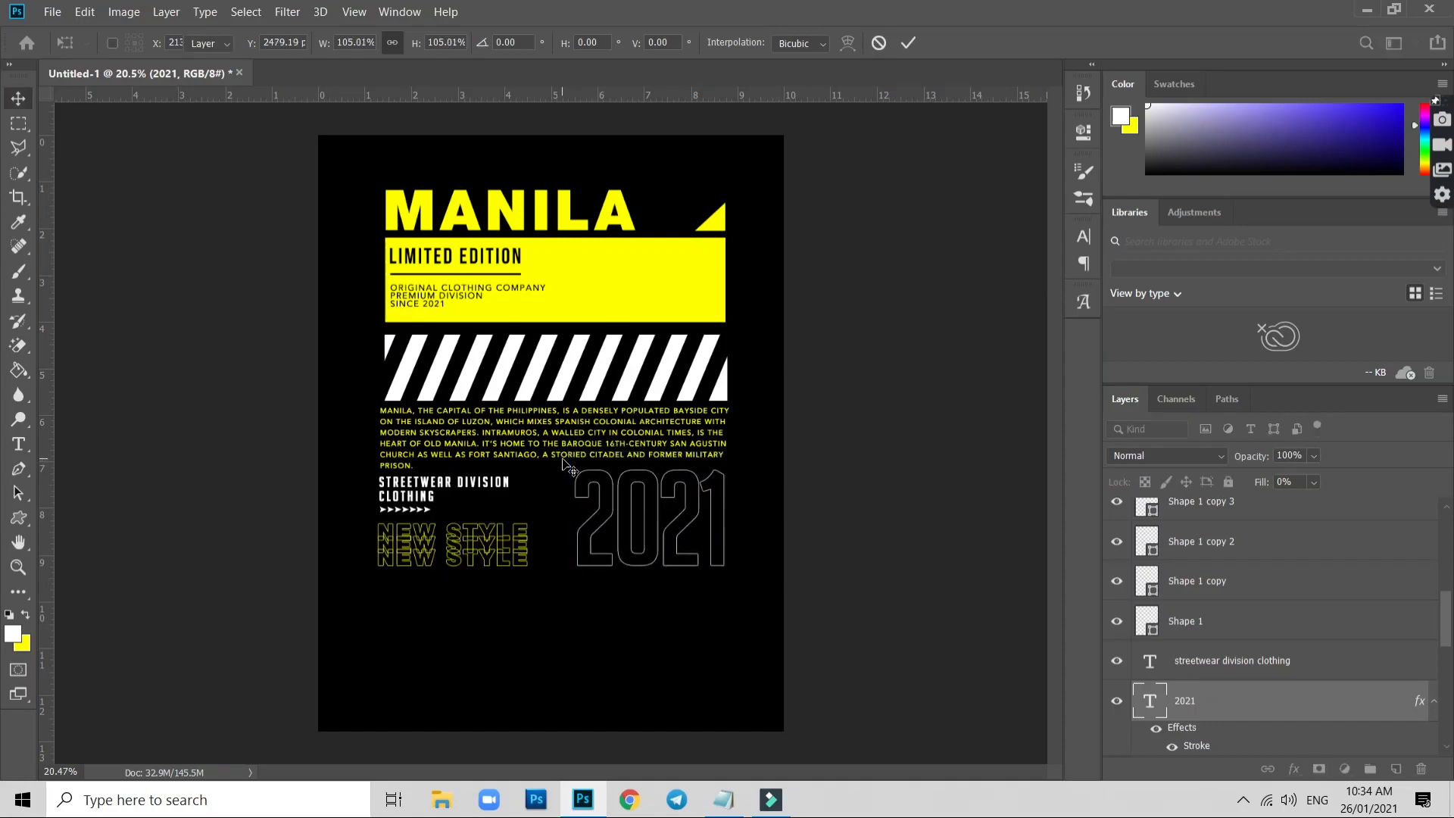
# Nudge the three NEW STYLE layers sideways, then select all the design's layers
pyautogui.moveTo(541, 593); pyautogui.dragTo(424, 492)
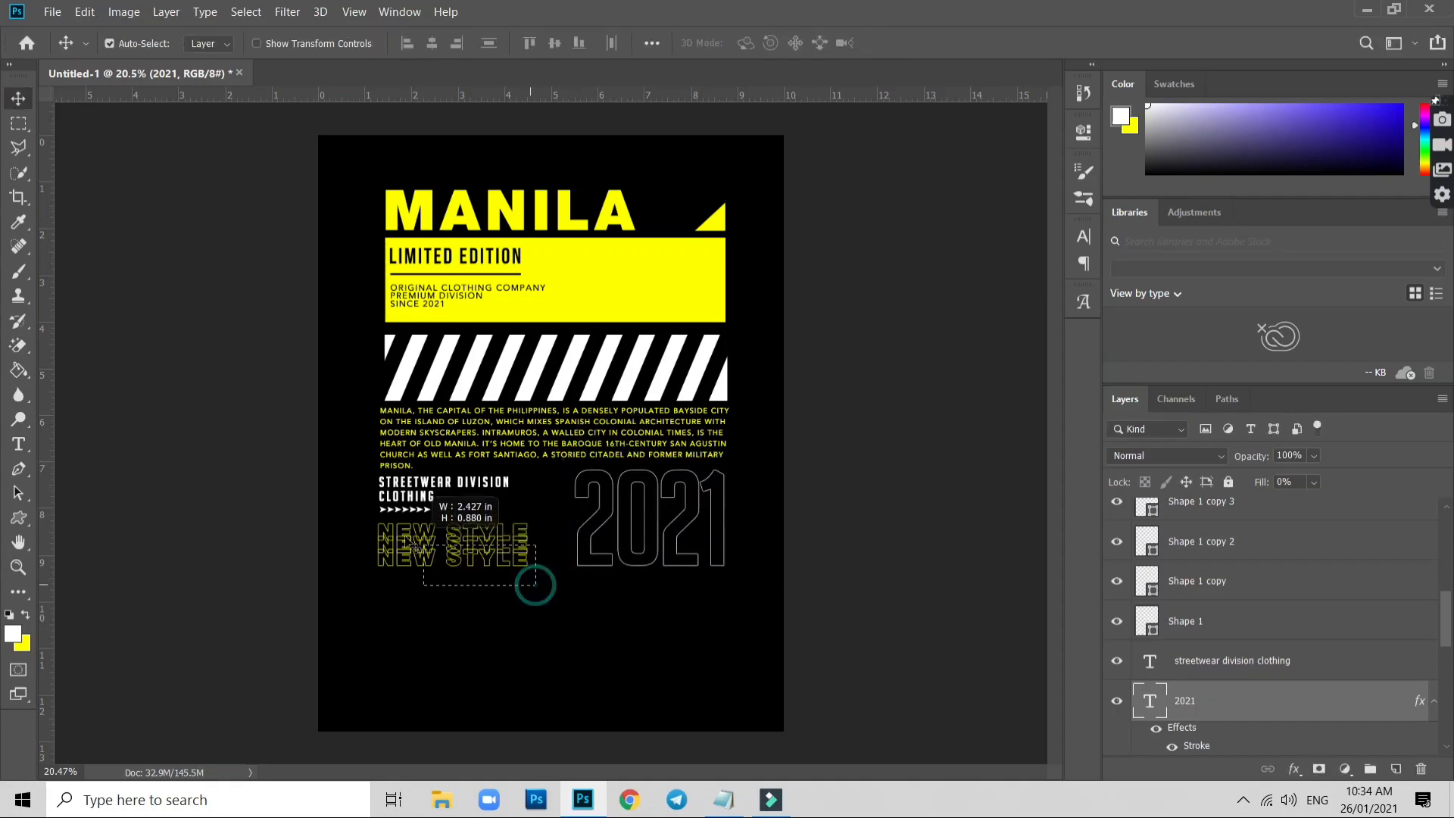
pyautogui.hotkey('shift', 'Right')
pyautogui.hotkey('shift', 'Left')
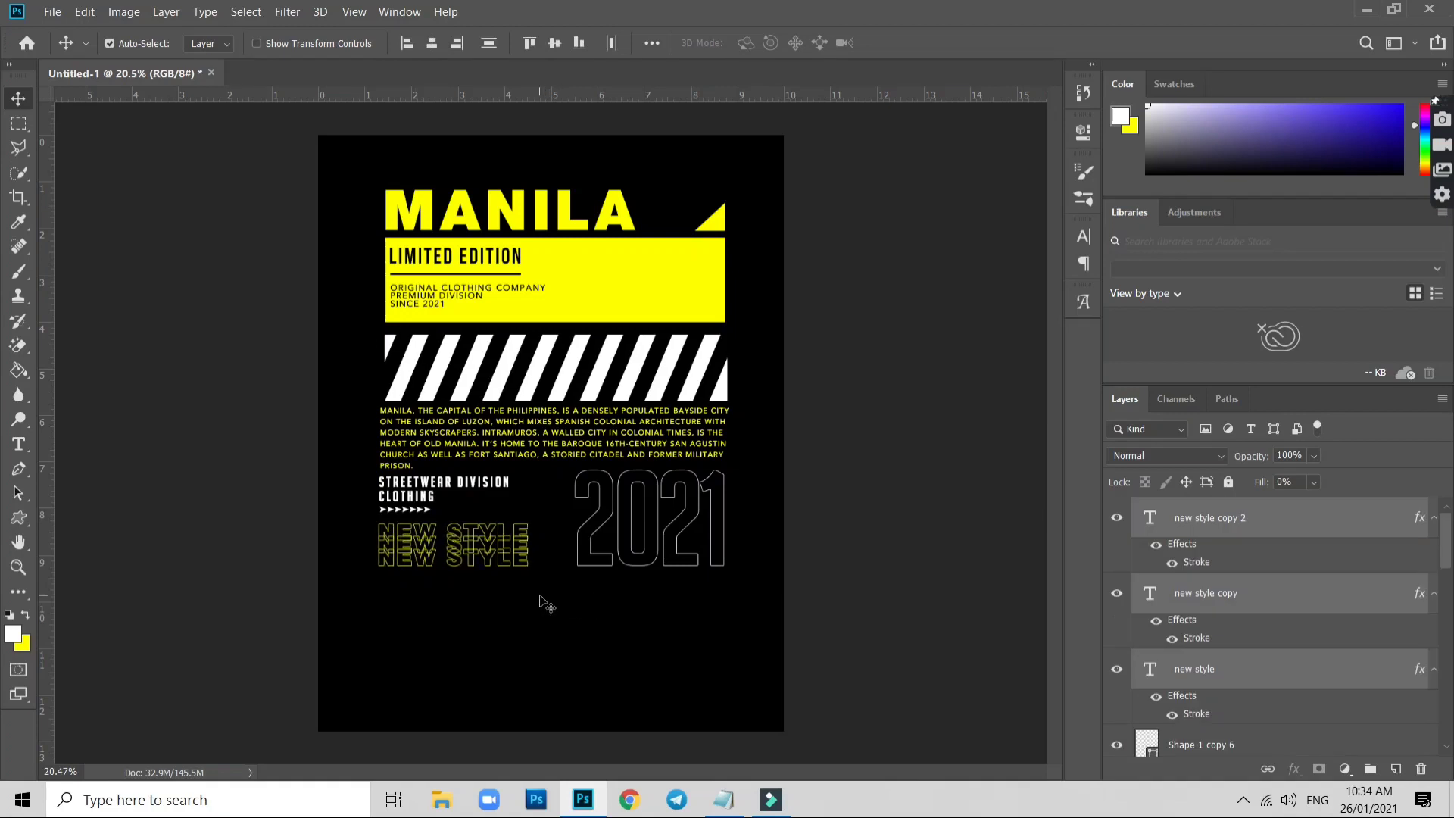
pyautogui.click(656, 623)
pyautogui.scroll(-3, 726, 570)
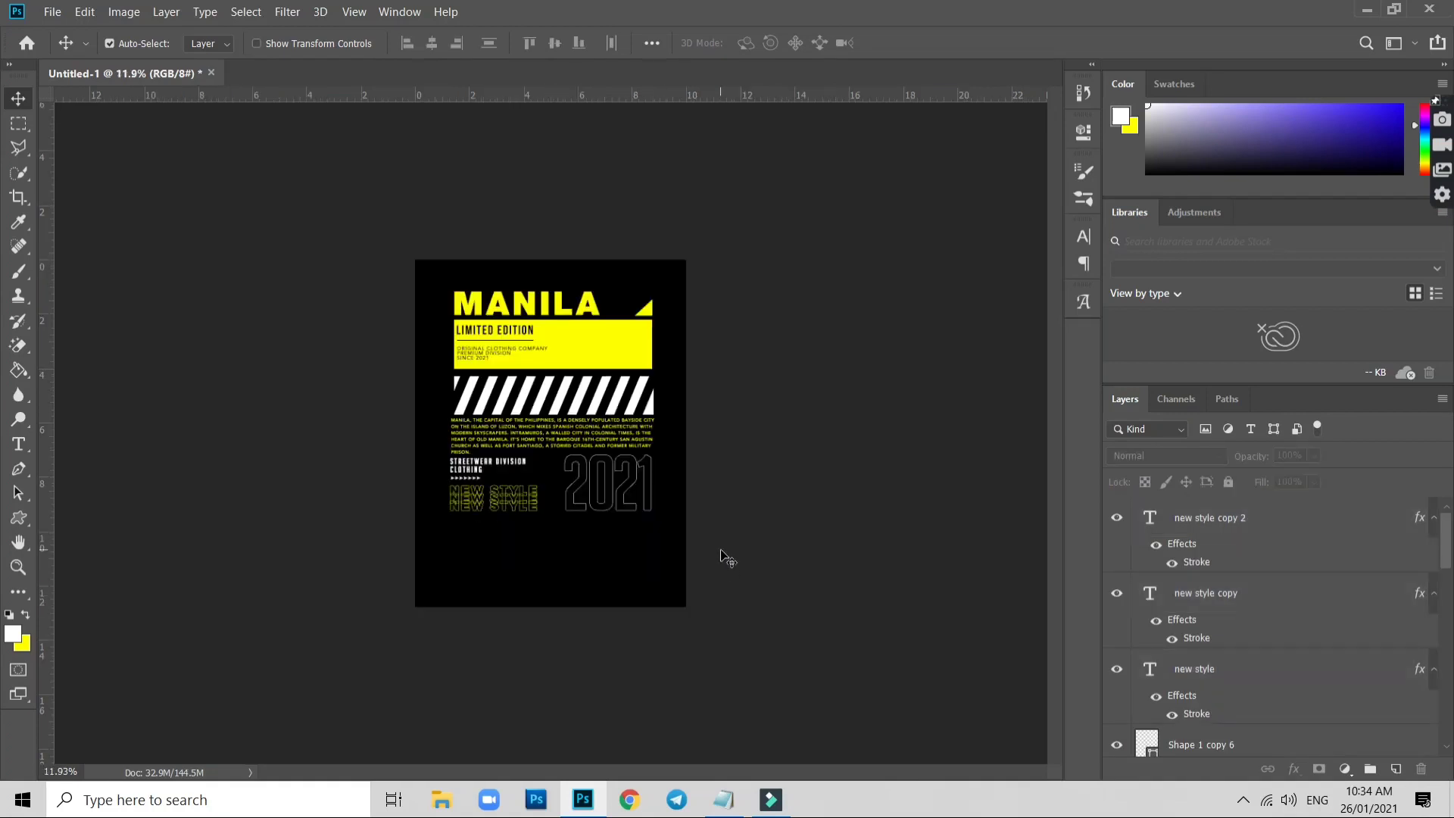
pyautogui.moveTo(725, 559); pyautogui.dragTo(357, 232)
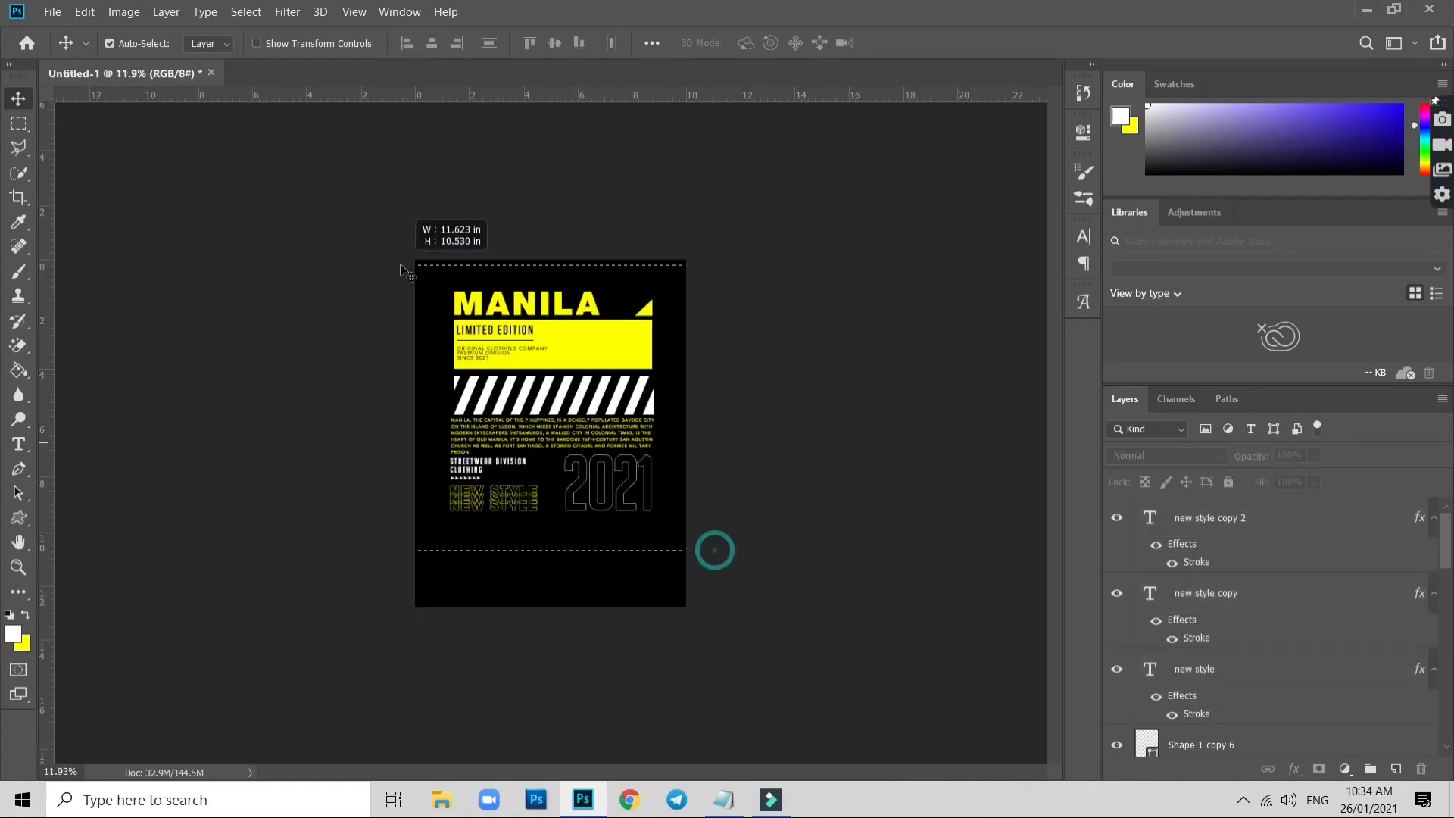
# Group the design layers into Group 1, duplicate it, and hide the original
pyautogui.click(1370, 769)
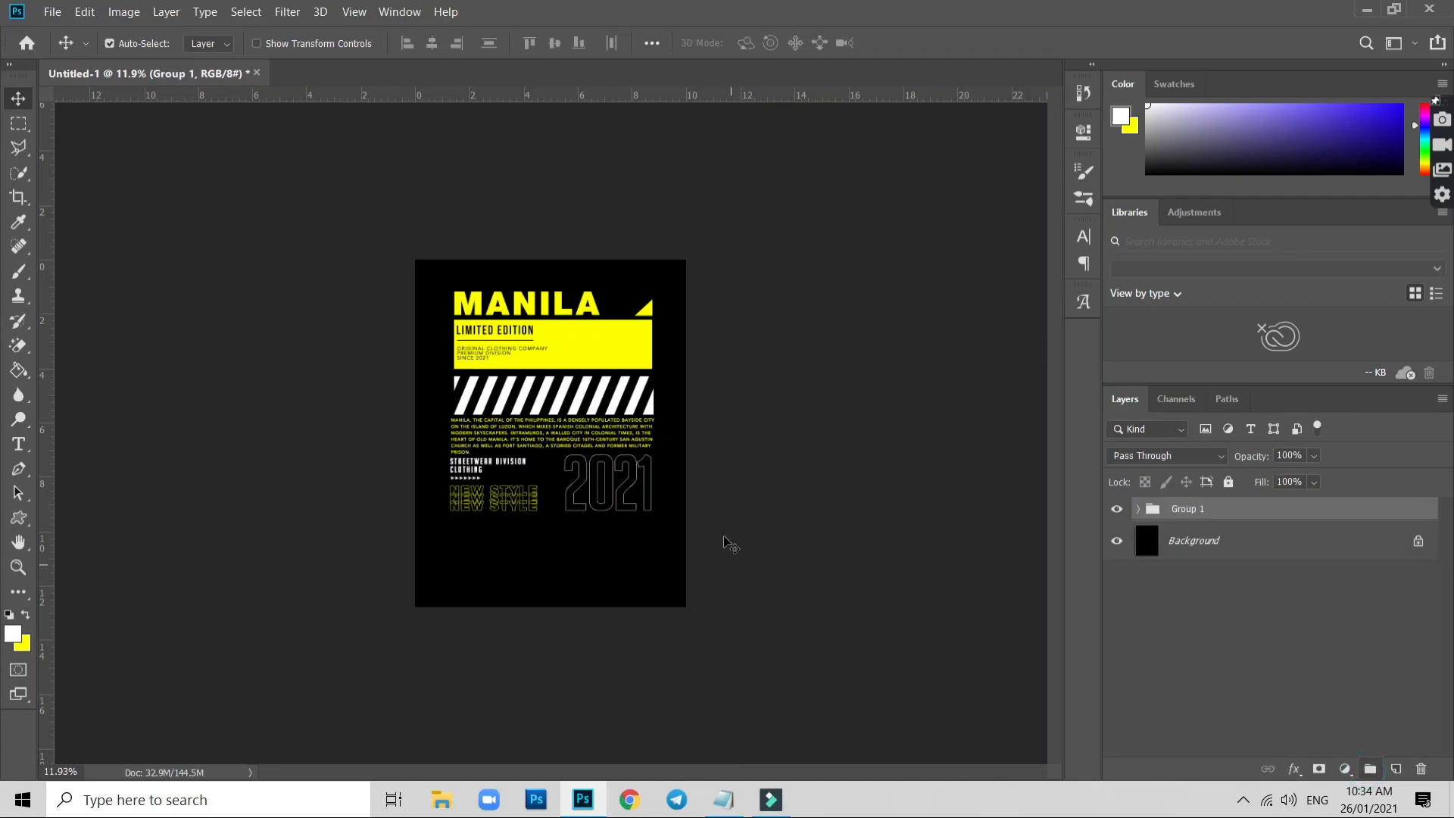
pyautogui.click(550, 477)
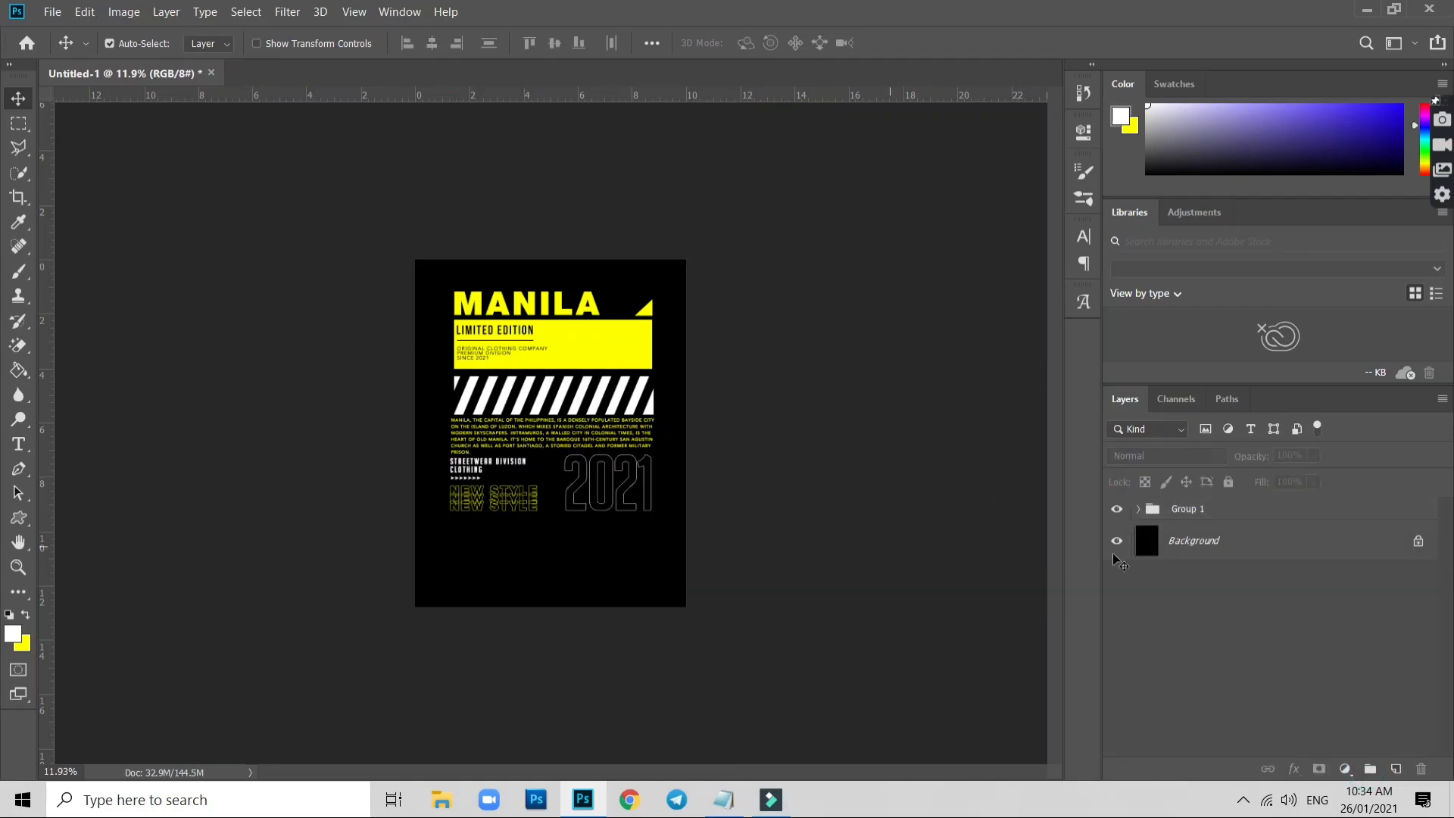
pyautogui.click(1259, 510)
pyautogui.rightClick(1262, 512)
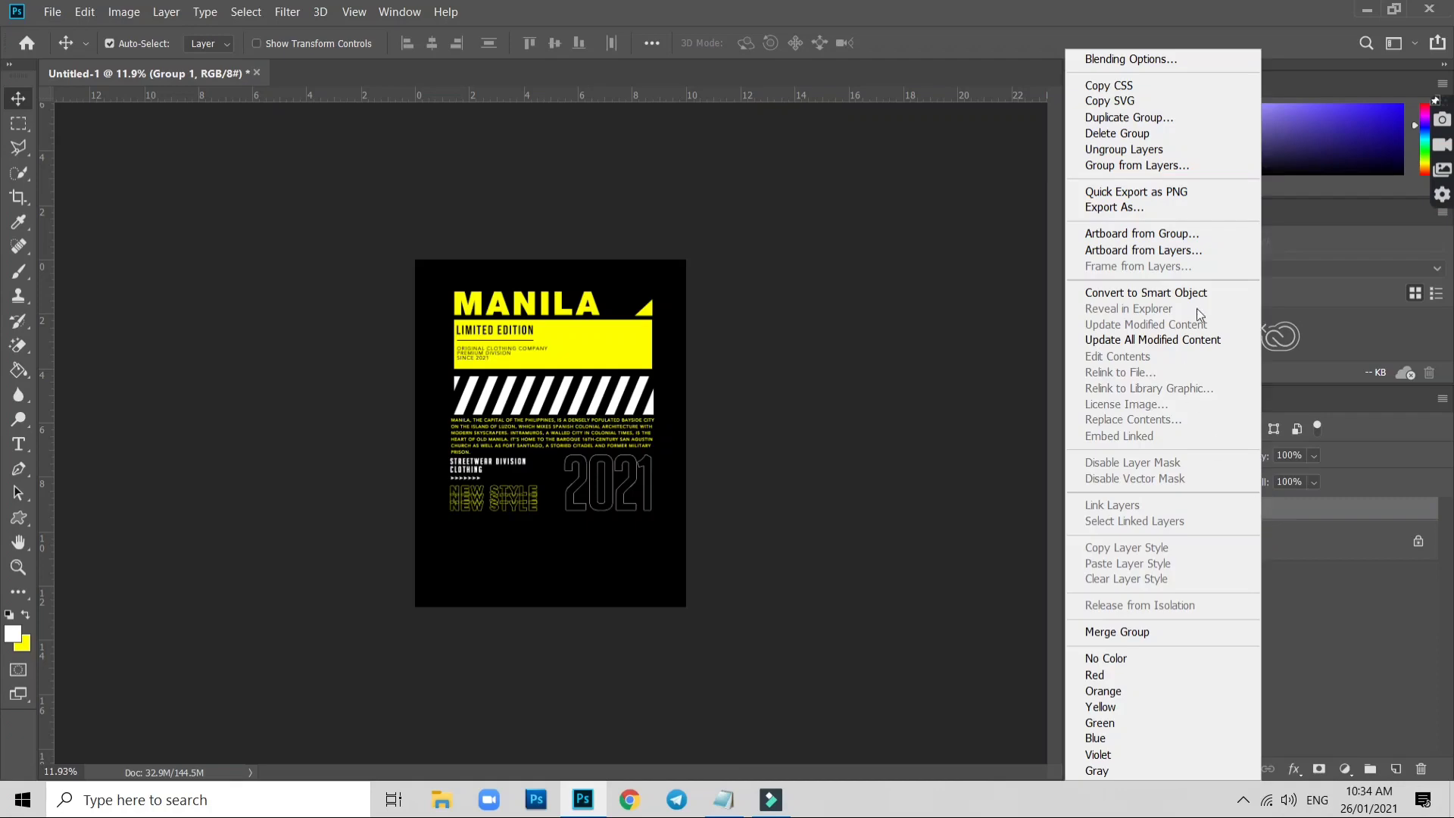
pyautogui.click(1175, 117)
pyautogui.press('Escape')
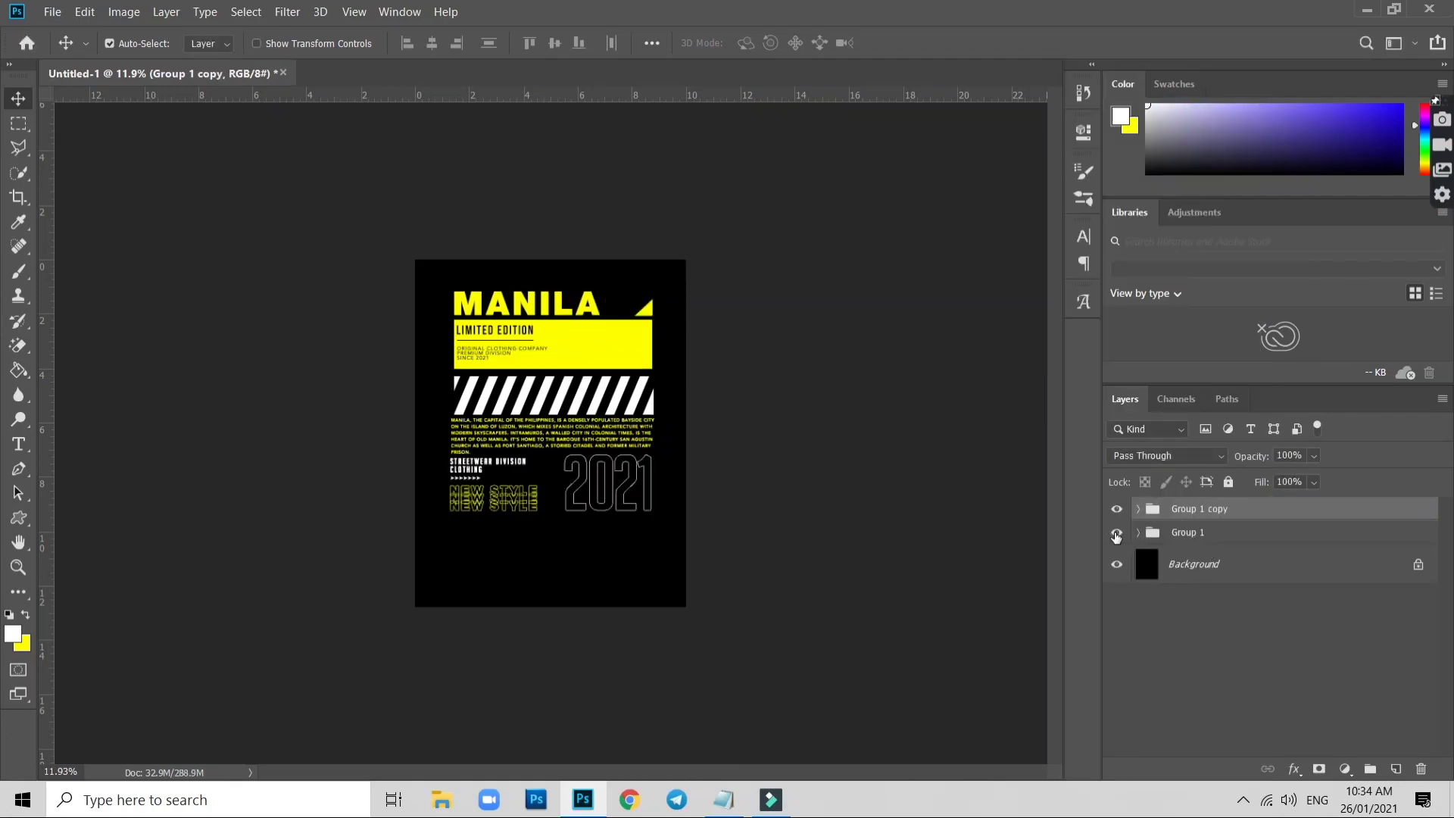
pyautogui.click(1117, 533)
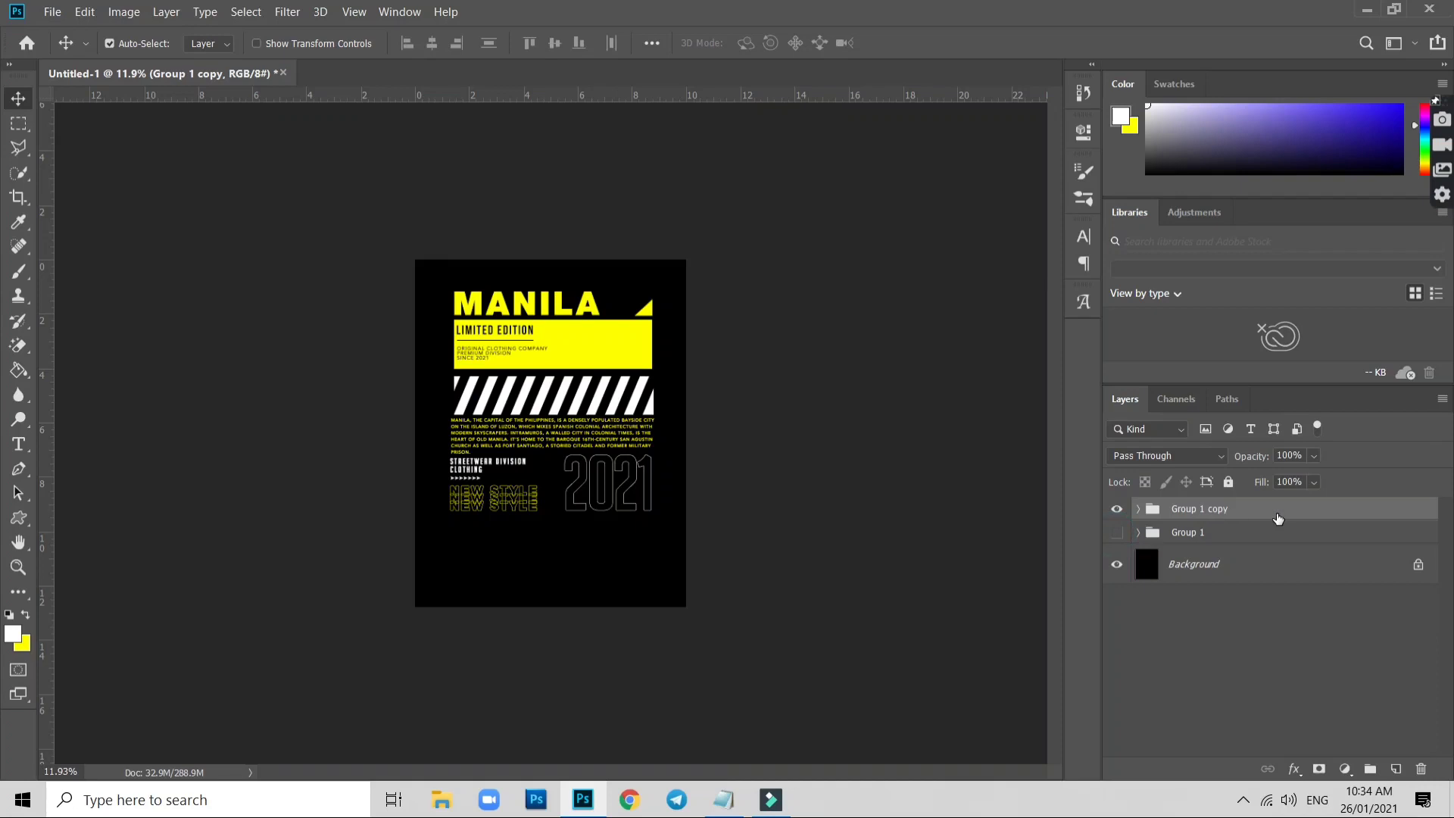
# Scale Group 1 copy down to 82.40%
pyautogui.hotkey('ctrl', 't')
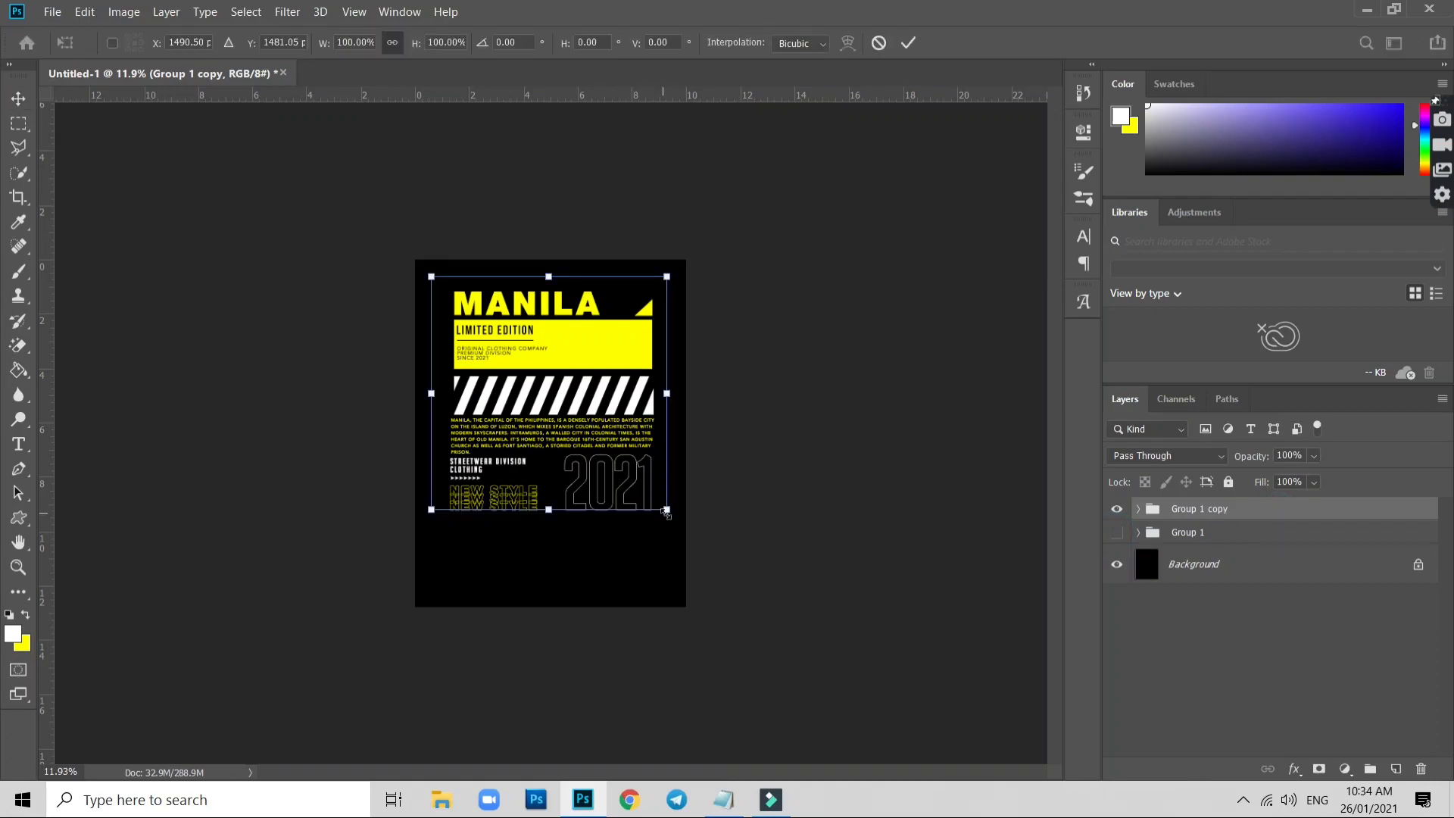
pyautogui.moveTo(667, 510); pyautogui.dragTo(569, 428)
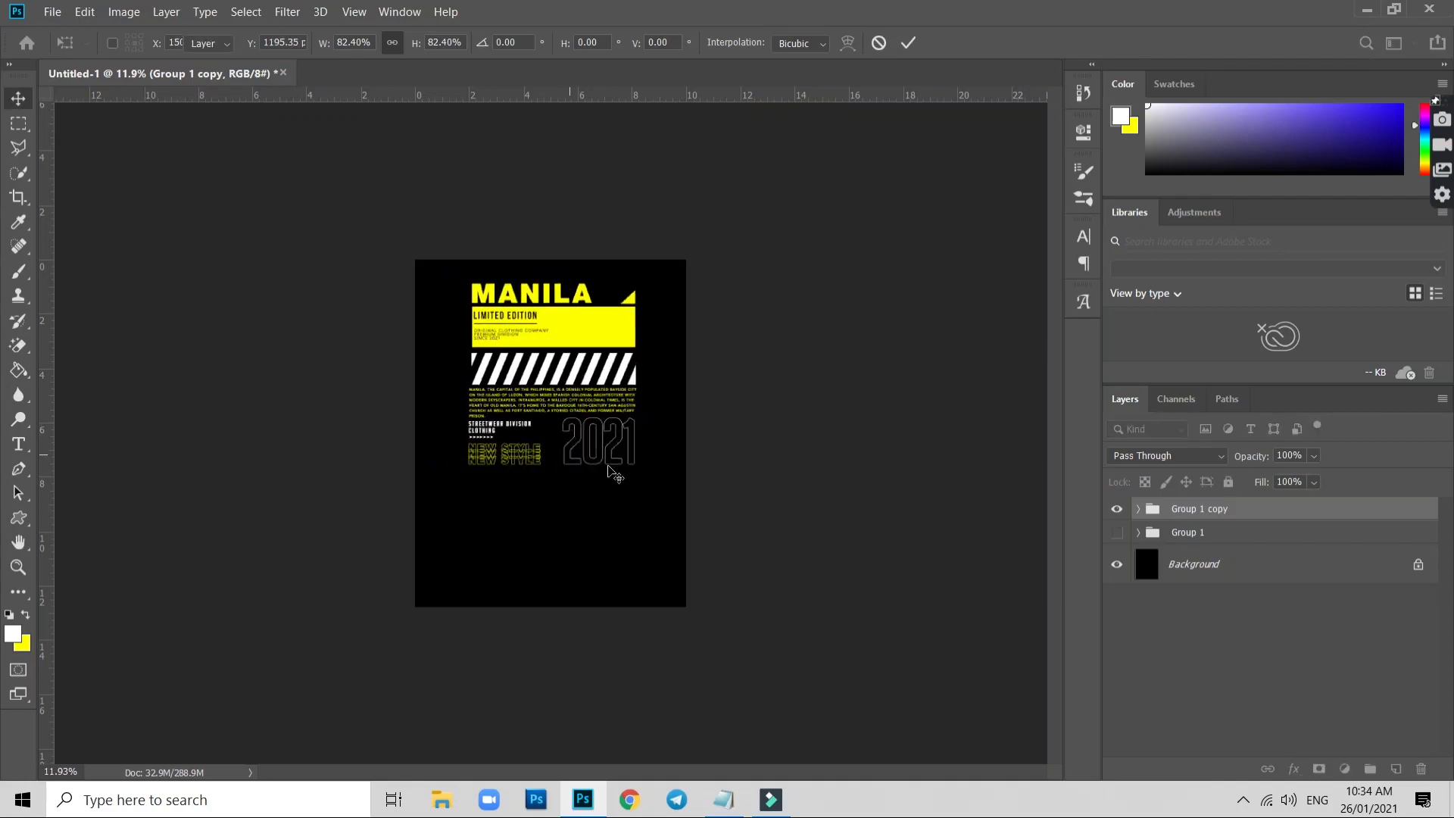
pyautogui.press('Return')
pyautogui.keyDown('alt'); pyautogui.scroll(2, 573, 453); pyautogui.keyUp('alt')
# Move the shrunken artwork into the upper part of the black canvas
pyautogui.click(563, 318)
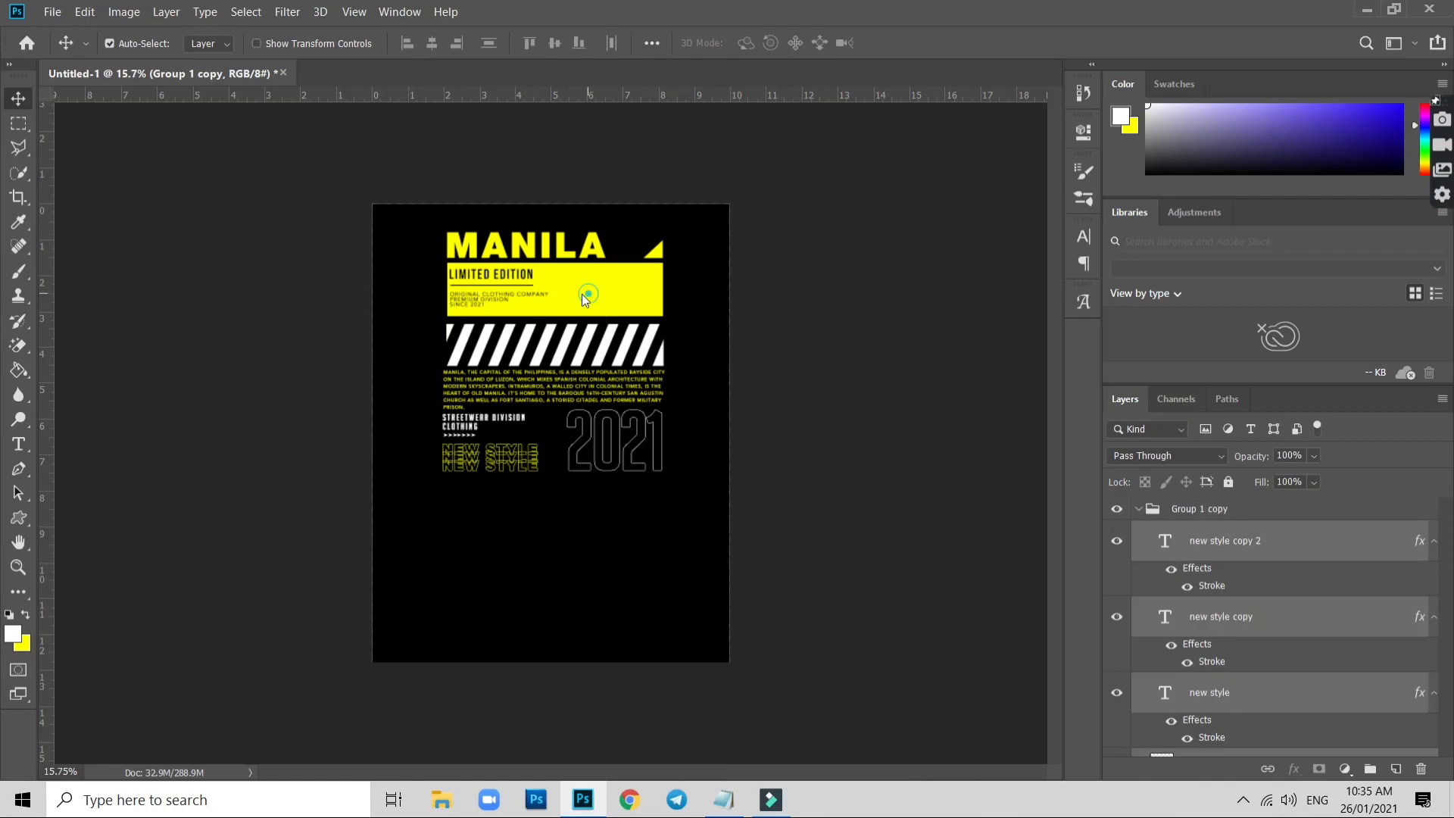
pyautogui.moveTo(685, 417); pyautogui.dragTo(673, 409)
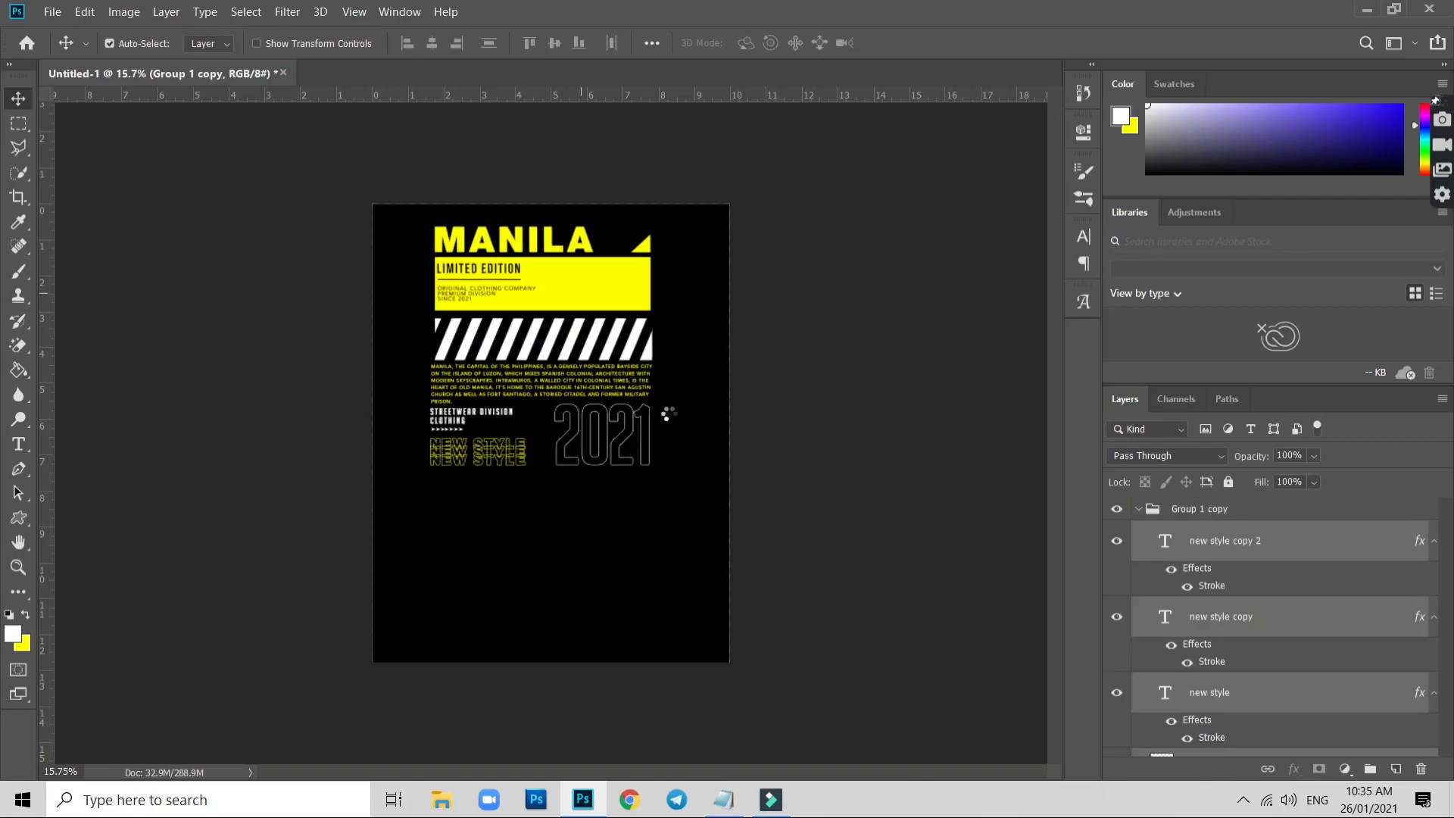
pyautogui.press('Right')
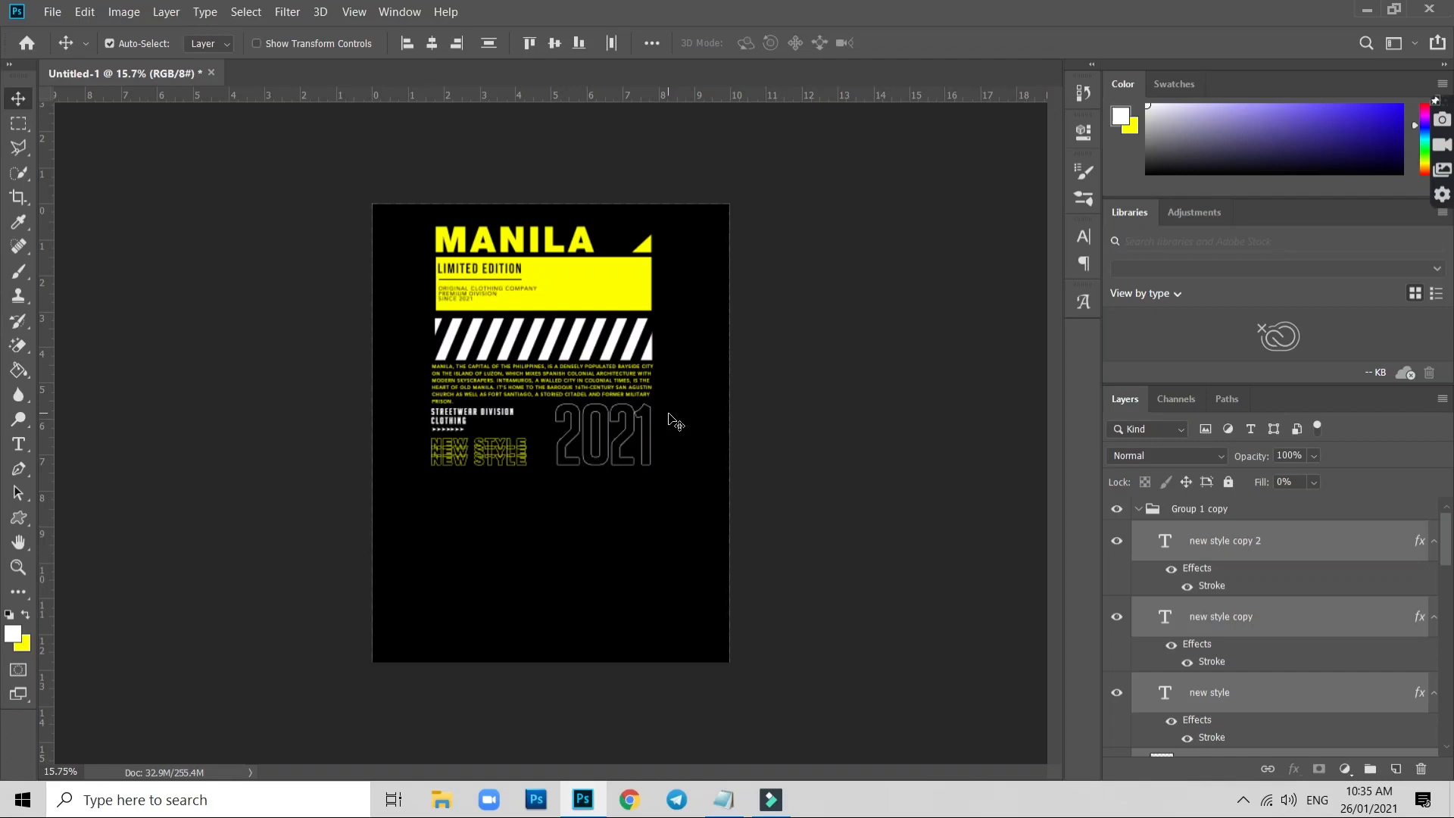
pyautogui.press('Right')
pyautogui.click(681, 446)
pyautogui.click(577, 291)
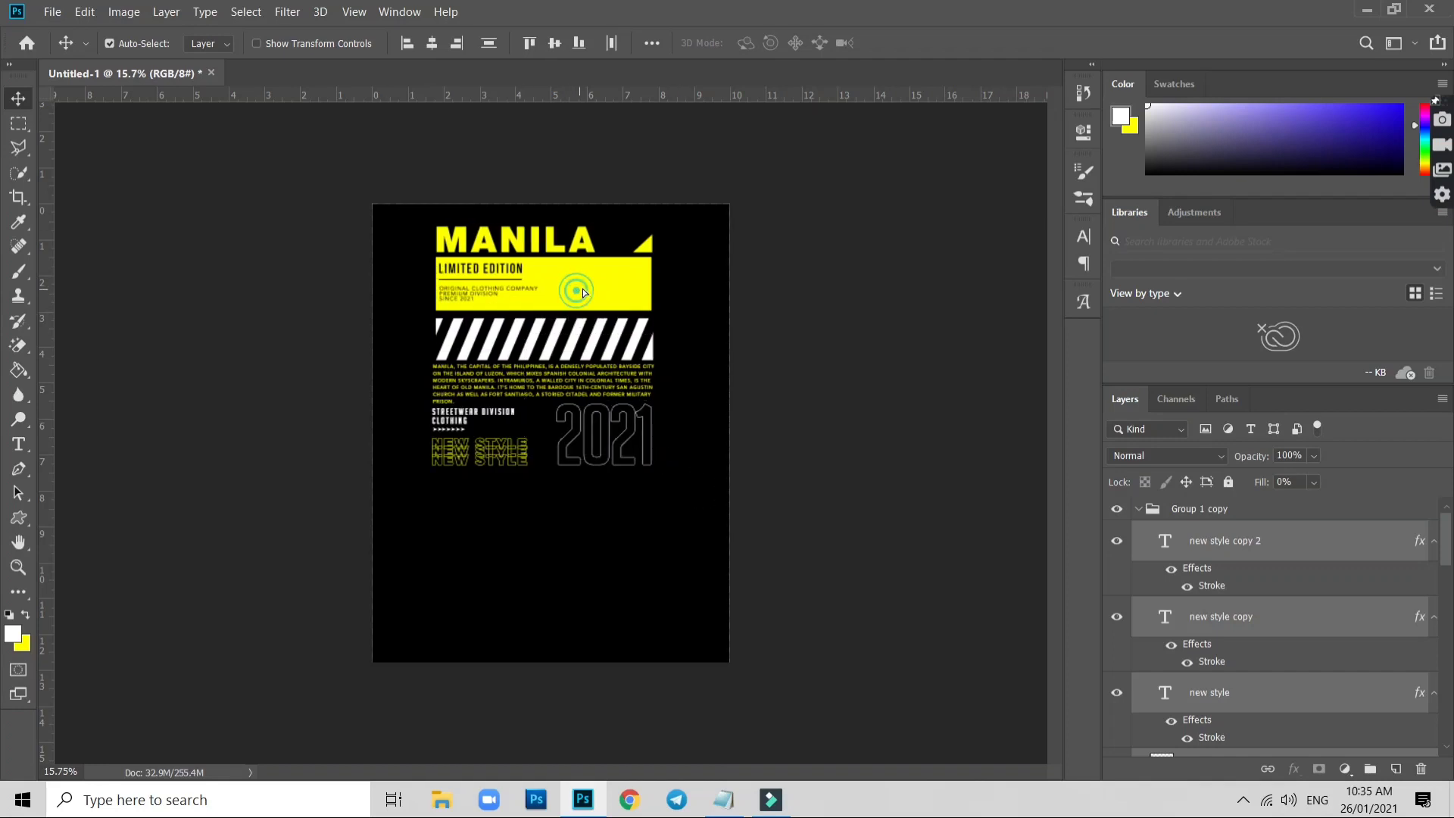
pyautogui.moveTo(583, 292); pyautogui.dragTo(595, 286)
pyautogui.click(573, 457)
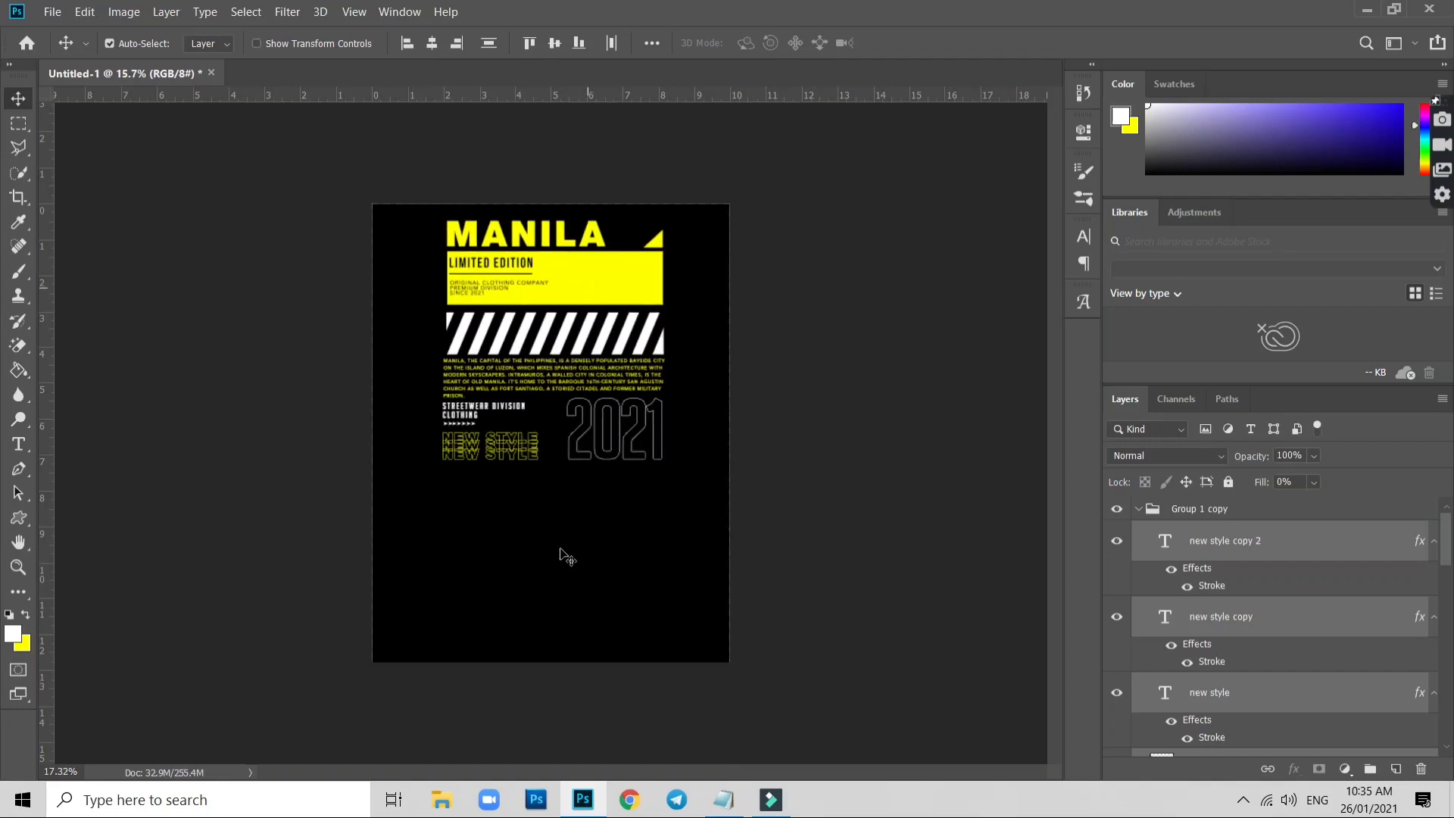
# Zoom in and bring the empty lower canvas area into view
pyautogui.scroll(2, 568, 561)
pyautogui.scroll(1, 568, 561)
pyautogui.scroll(3, 572, 591)
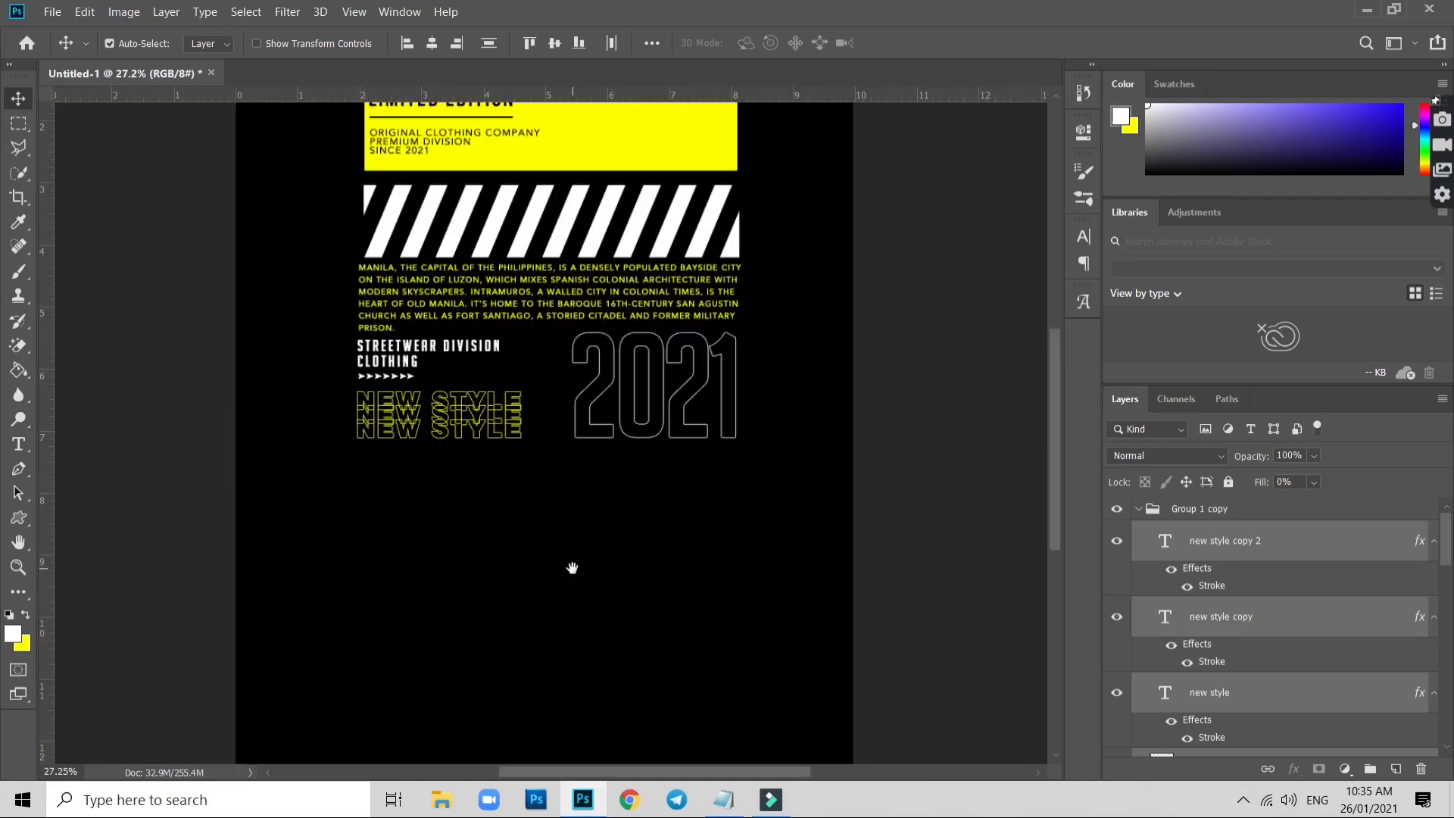
pyautogui.moveTo(572, 605); pyautogui.dragTo(538, 421)
pyautogui.scroll(1, 564, 439)
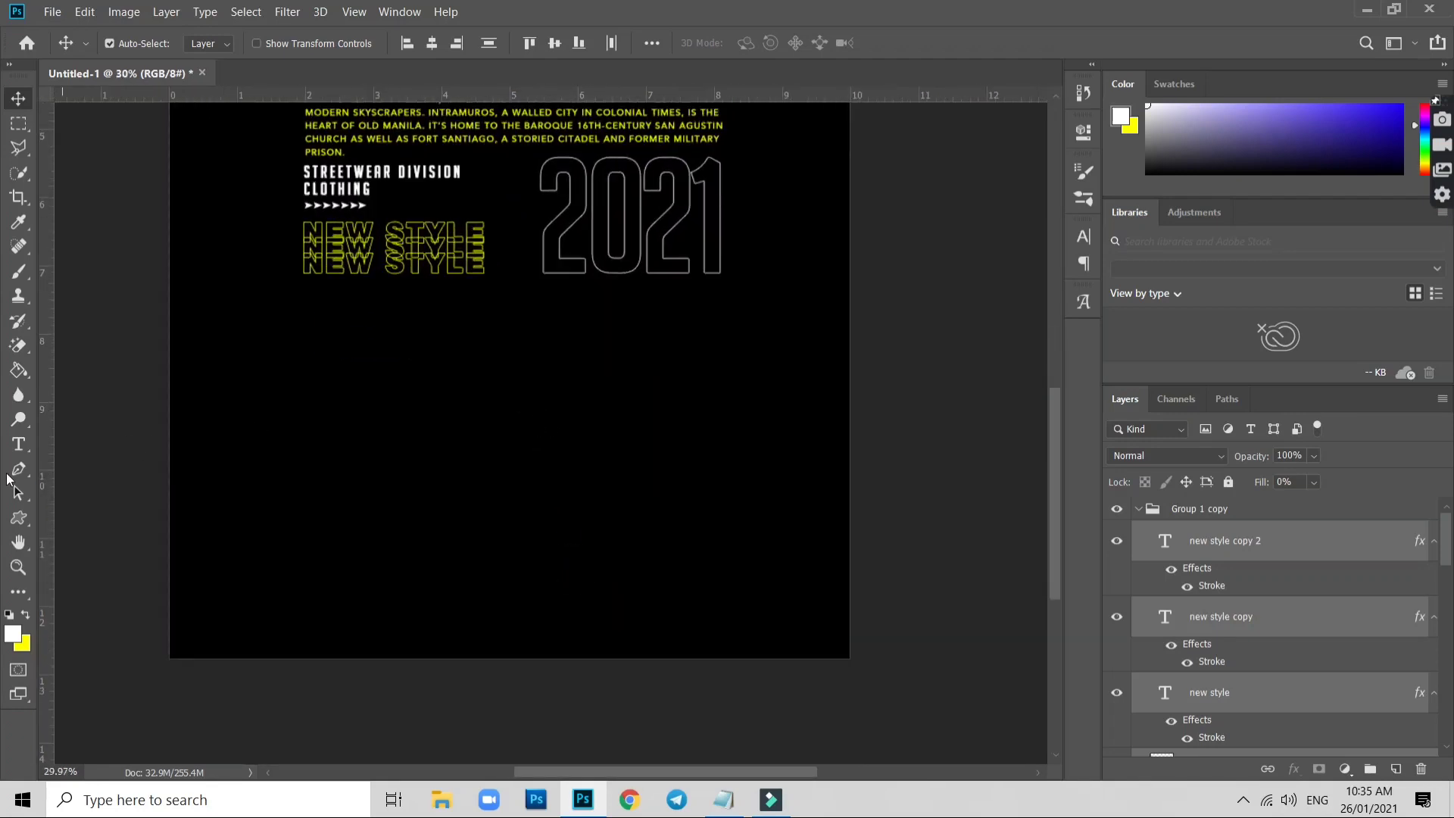
pyautogui.click(19, 445)
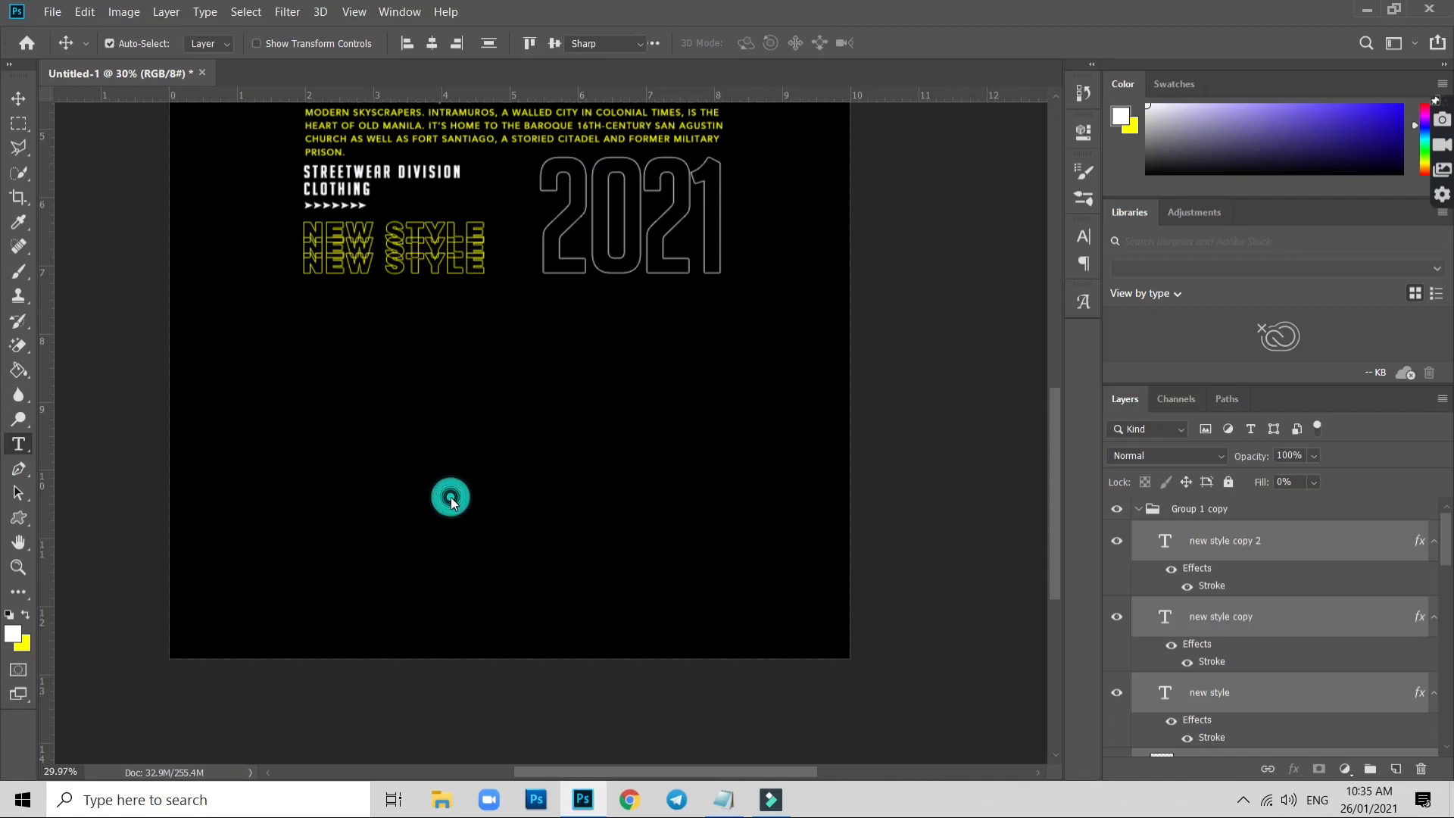
# Add a white MANILA text layer in the empty lower canvas
pyautogui.click(451, 494)
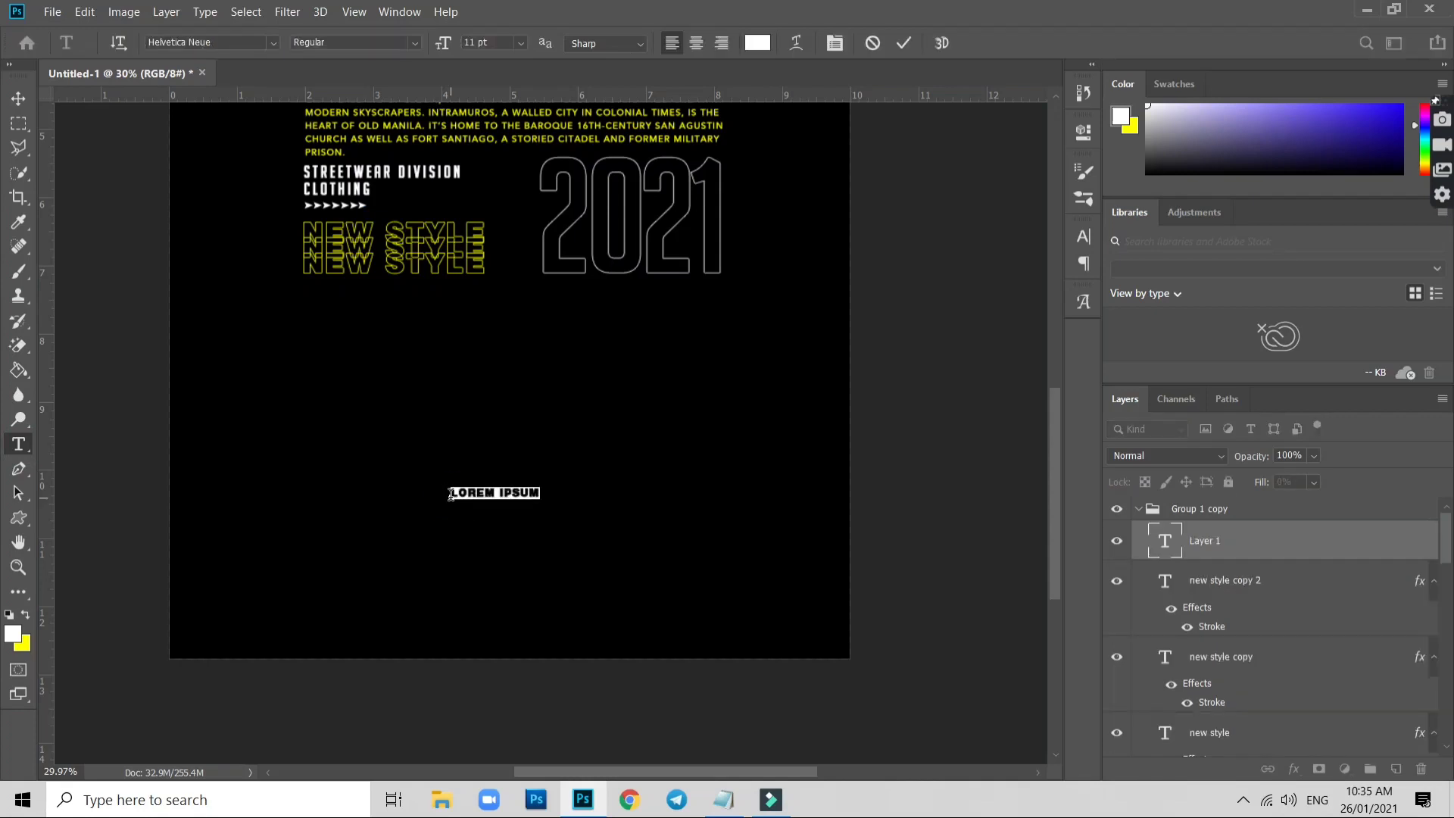
pyautogui.write('MANILA')
pyautogui.hotkey('ctrl', 'Return')
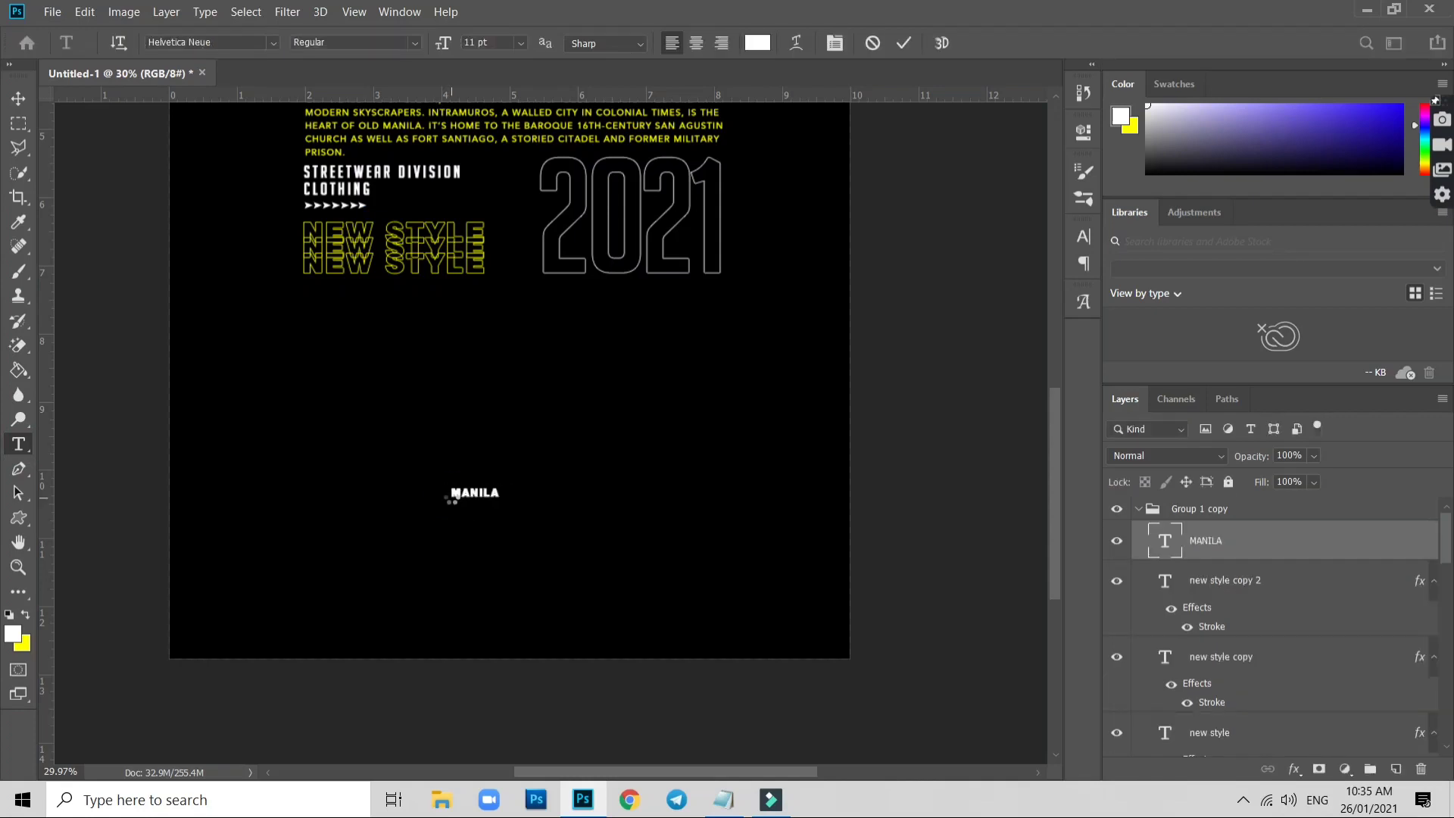
# Scale MANILA up to about 842% and shift it left beneath the artwork
pyautogui.hotkey('ctrl', 't')
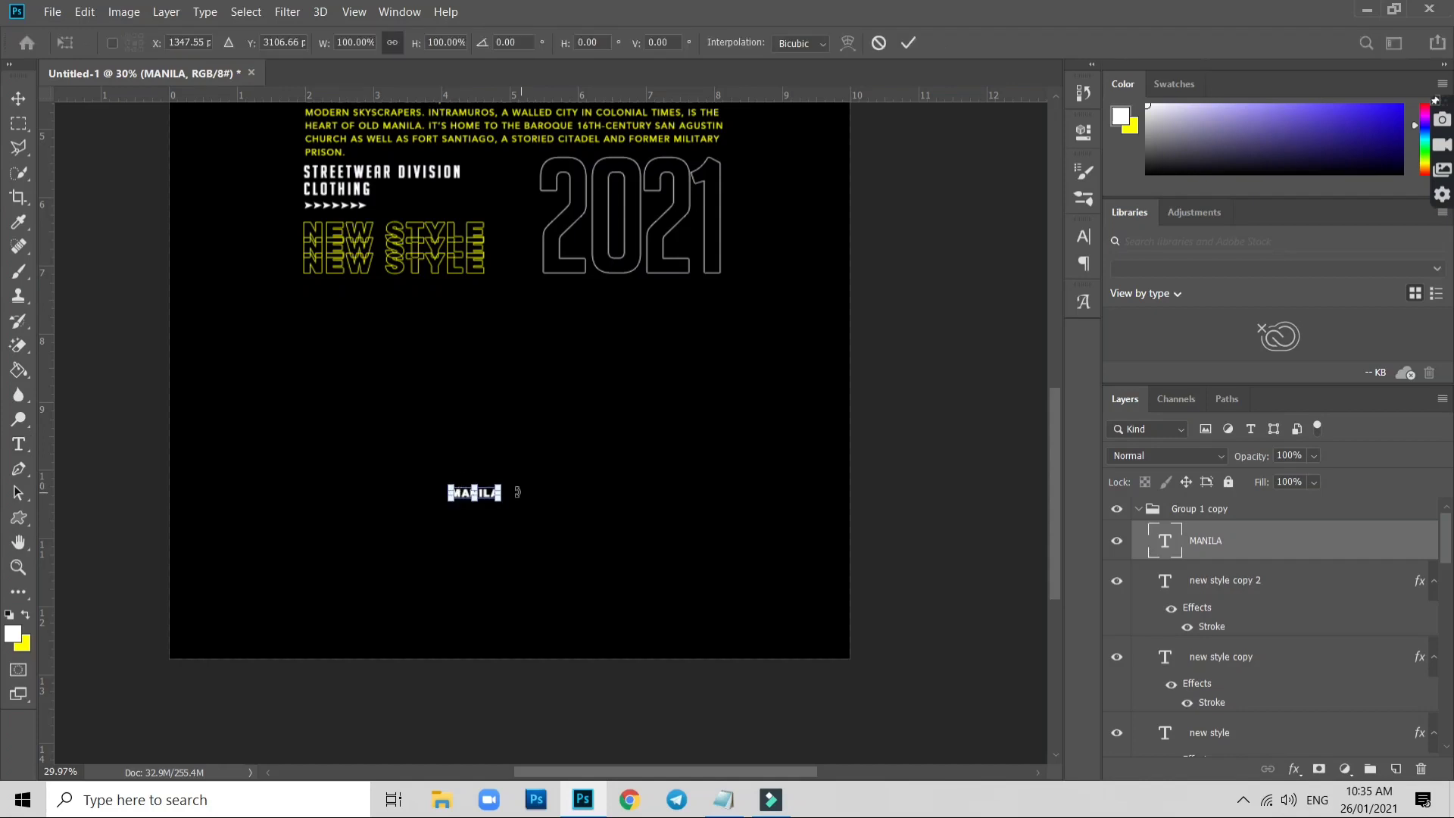
pyautogui.moveTo(499, 483); pyautogui.dragTo(773, 411)
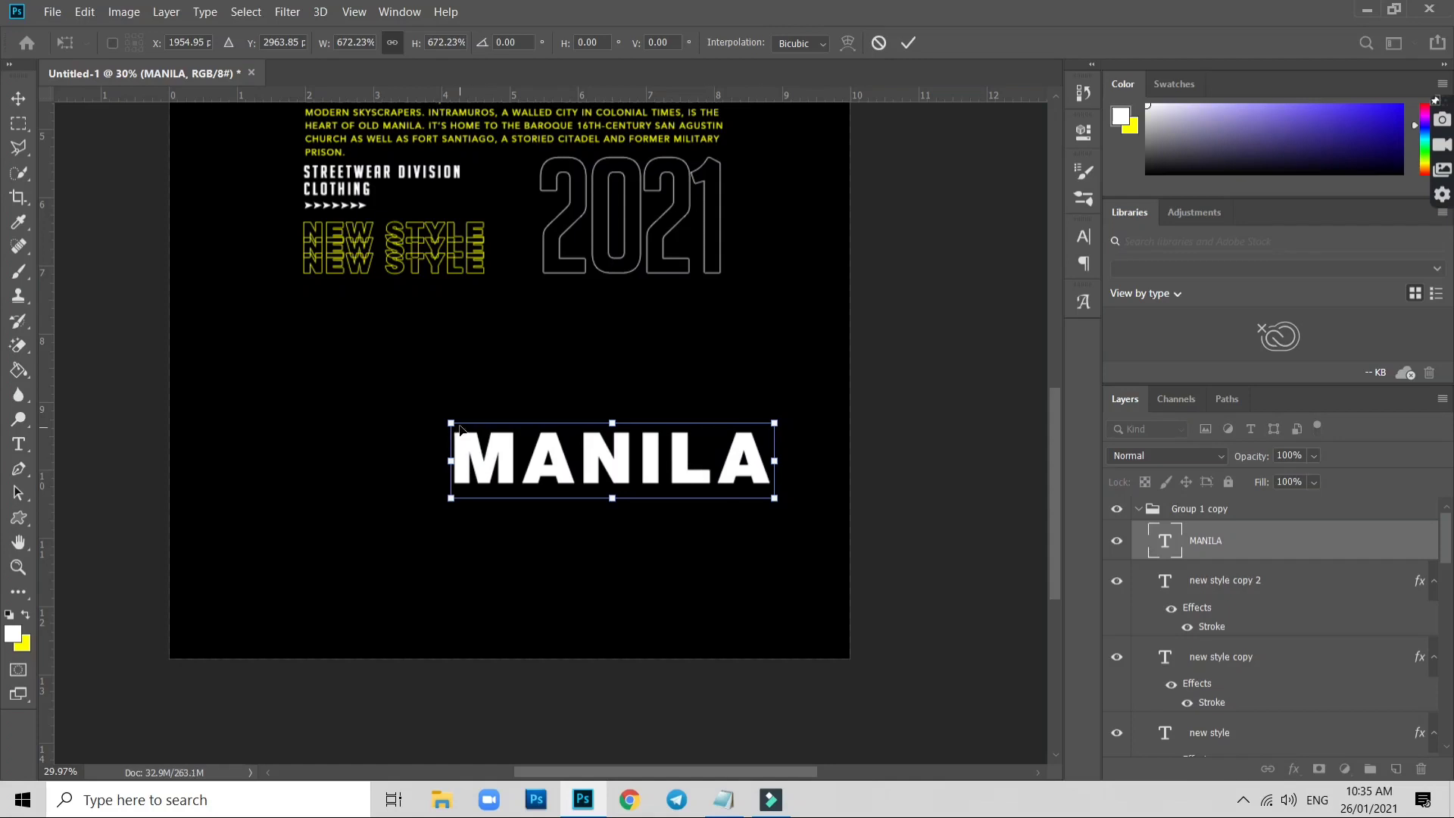
pyautogui.moveTo(452, 424); pyautogui.dragTo(346, 392)
pyautogui.press('Return')
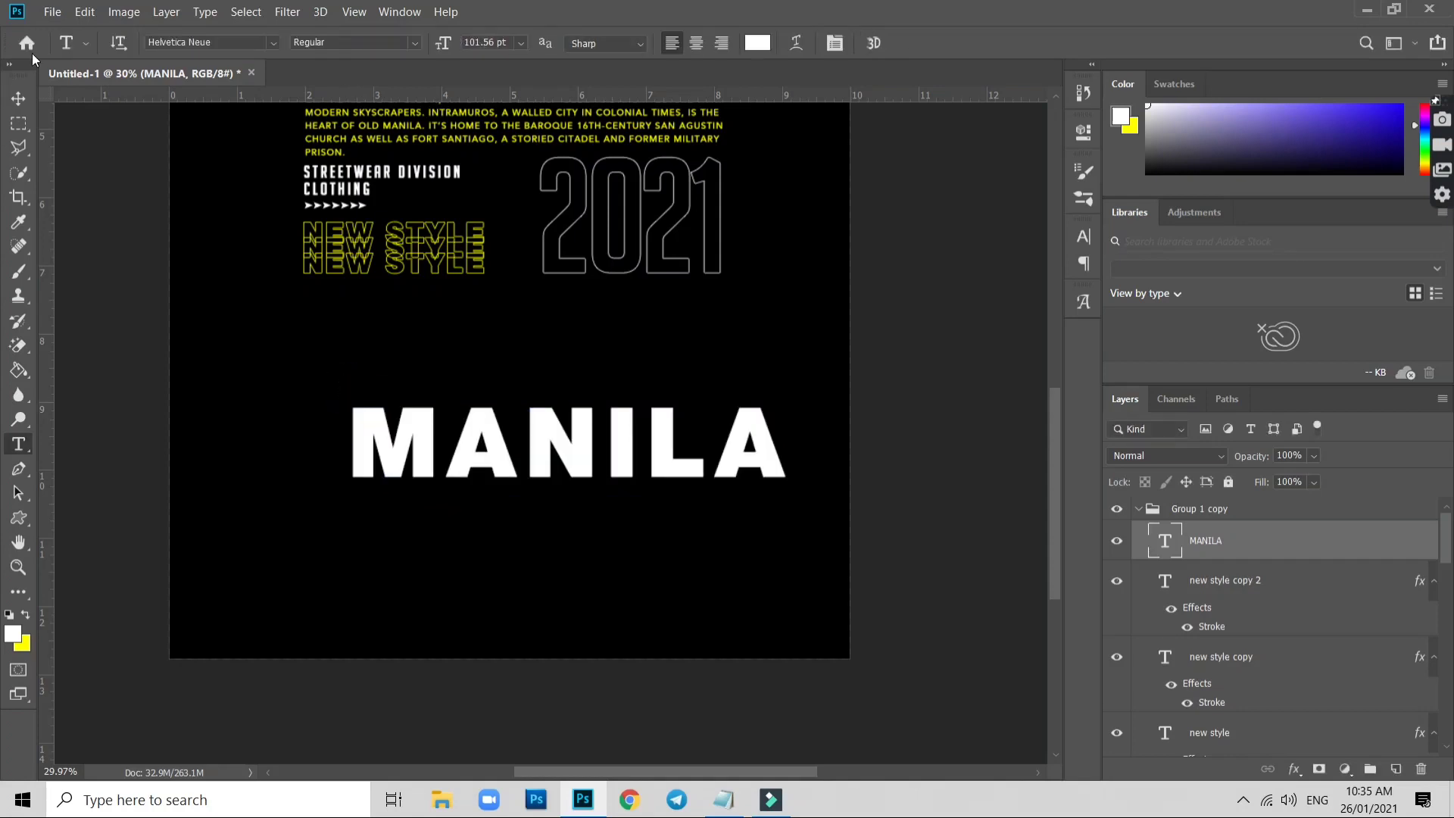
pyautogui.click(18, 98)
pyautogui.moveTo(546, 452); pyautogui.dragTo(499, 451)
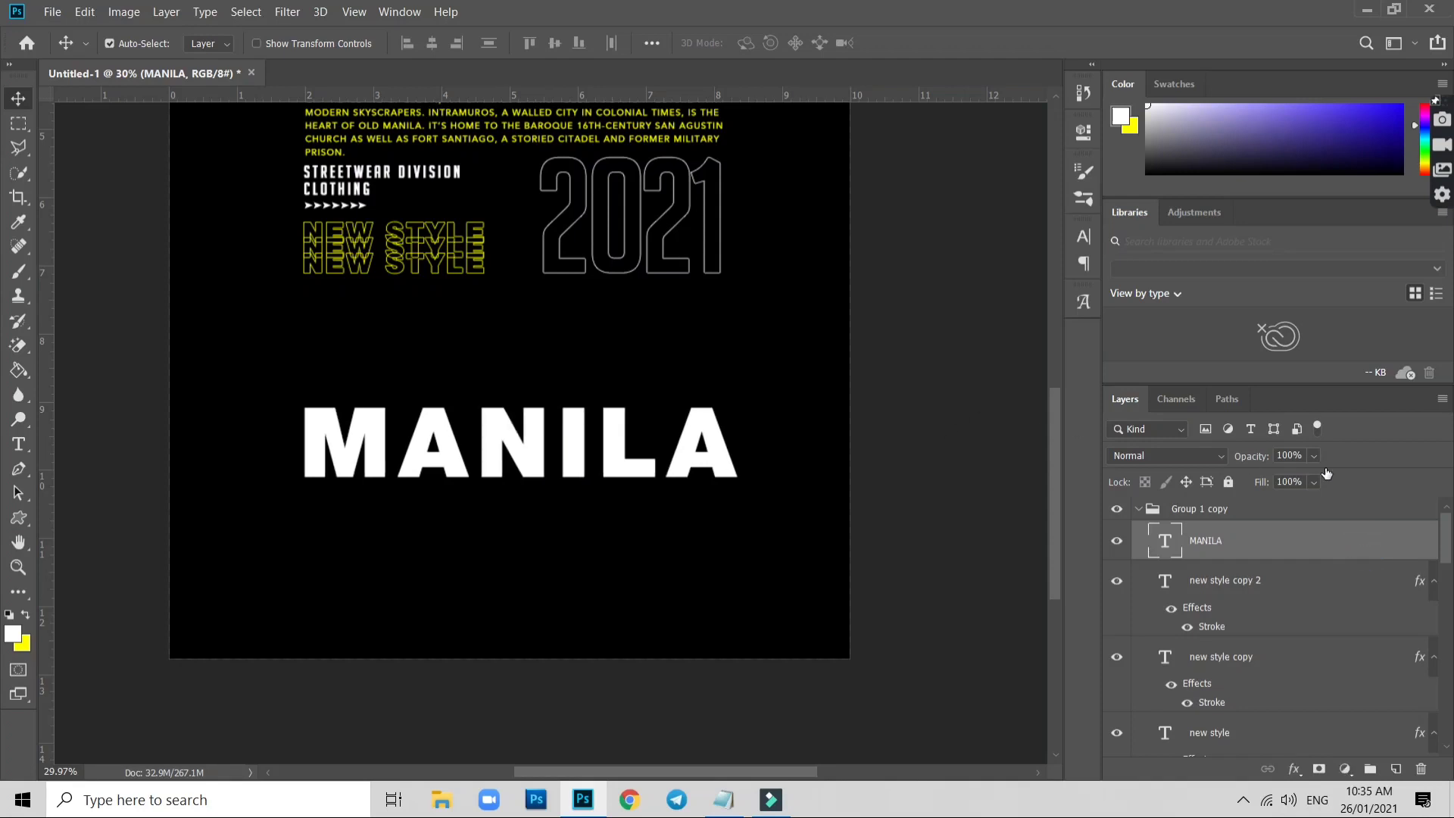
# Give MANILA 0% fill with a yellow outline stroke, then nudge it slightly lower
pyautogui.doubleClick(1202, 530)
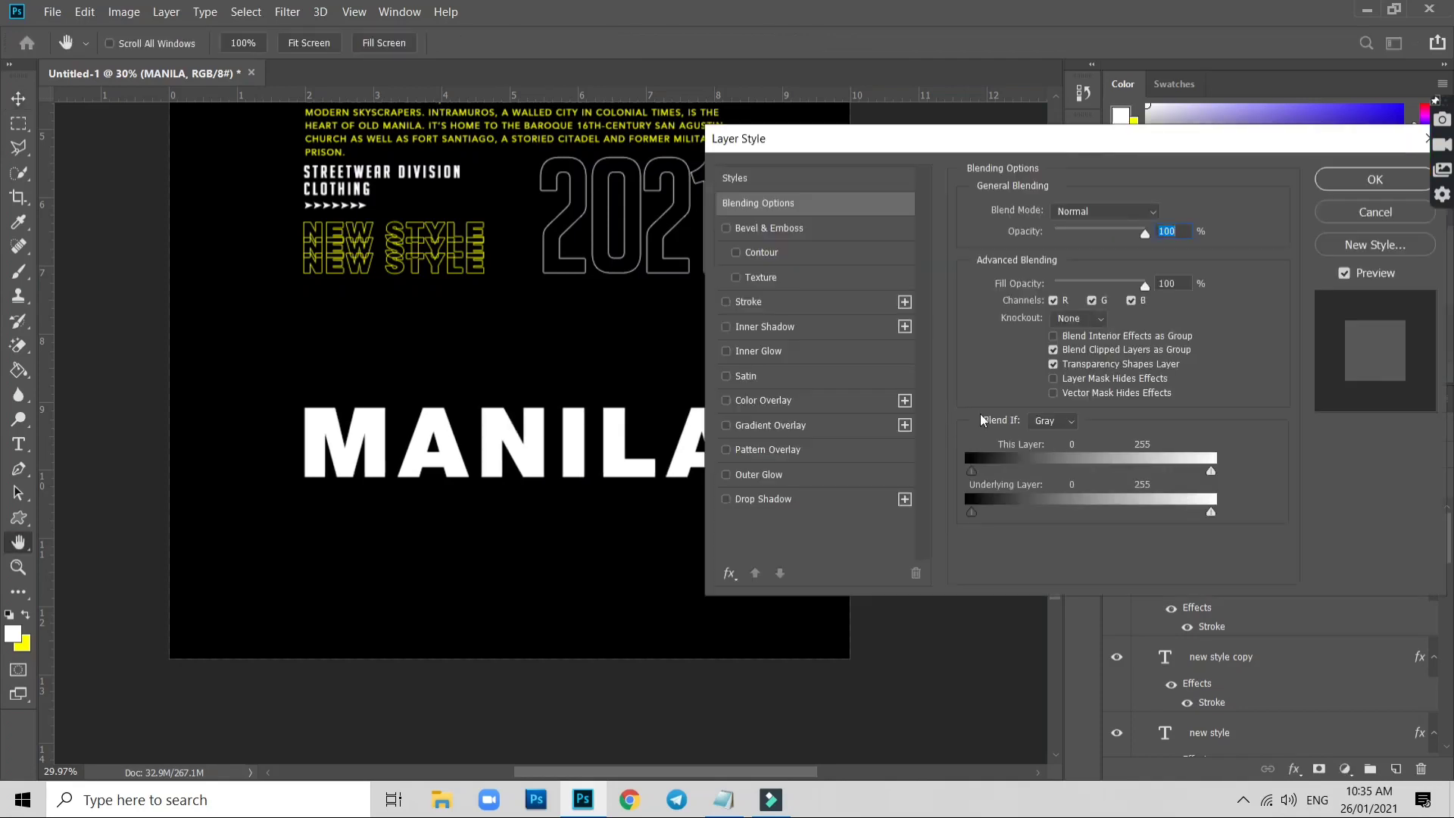
pyautogui.moveTo(1145, 286); pyautogui.dragTo(1046, 289)
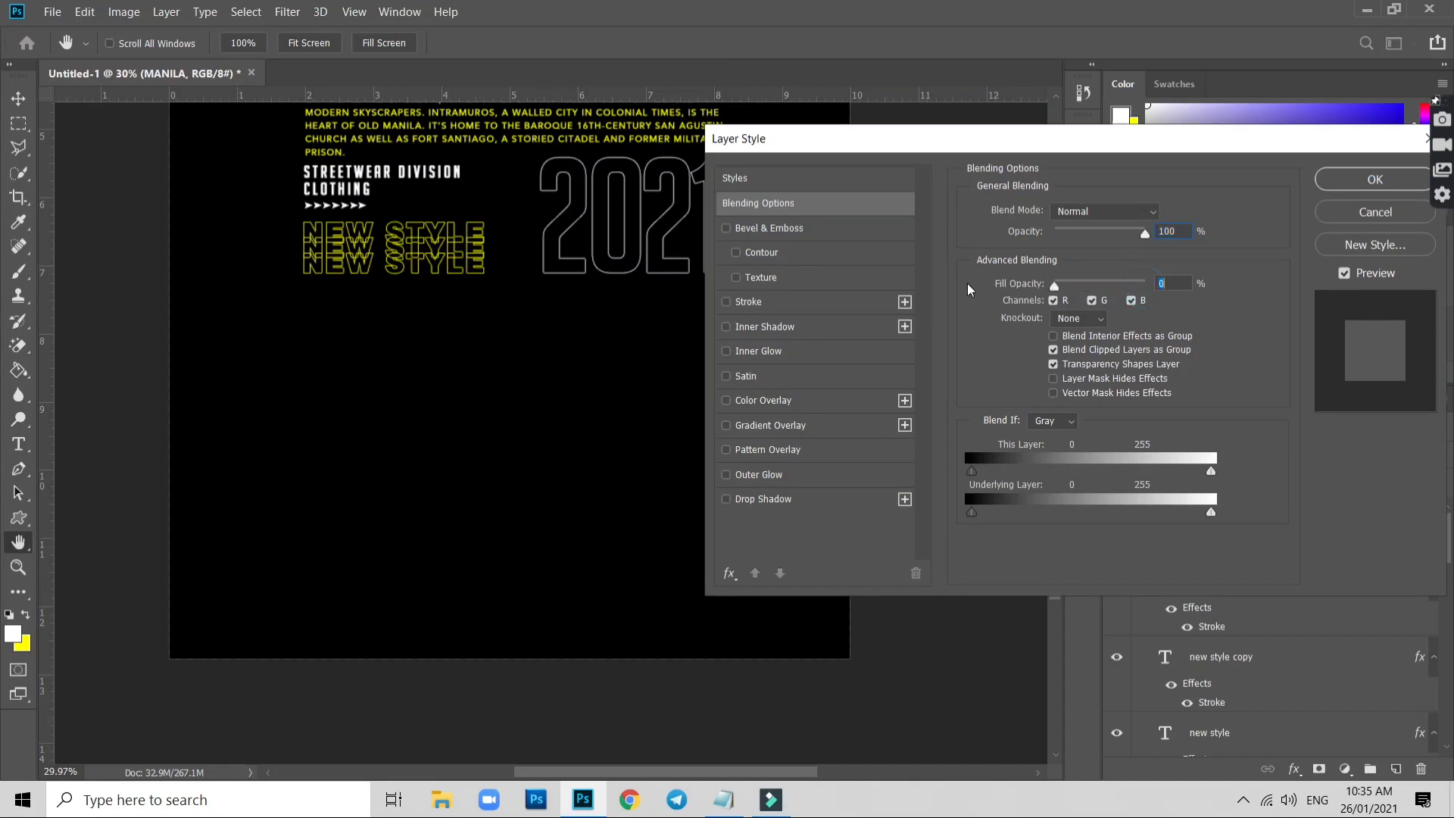
pyautogui.click(727, 302)
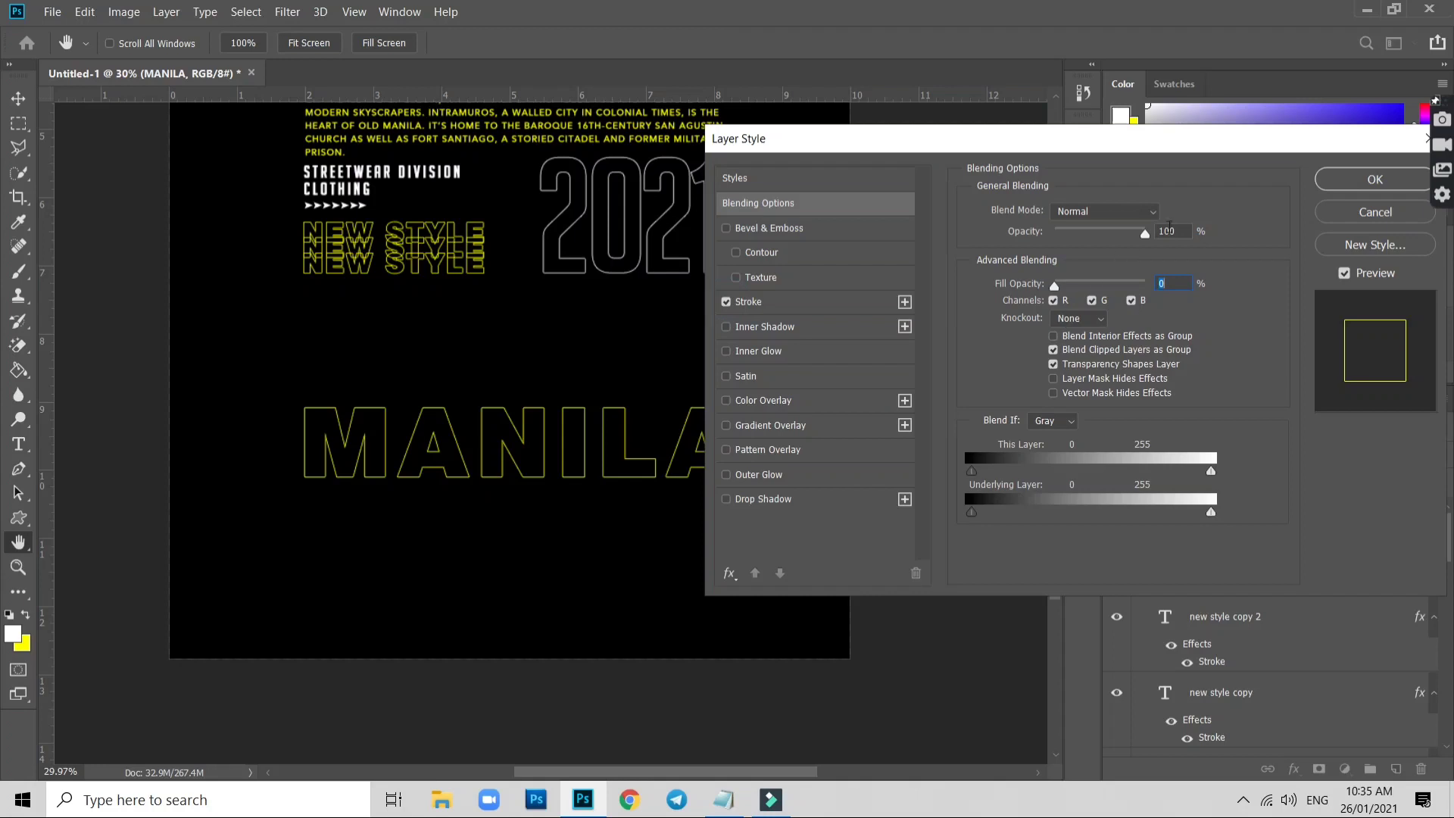
pyautogui.click(1375, 181)
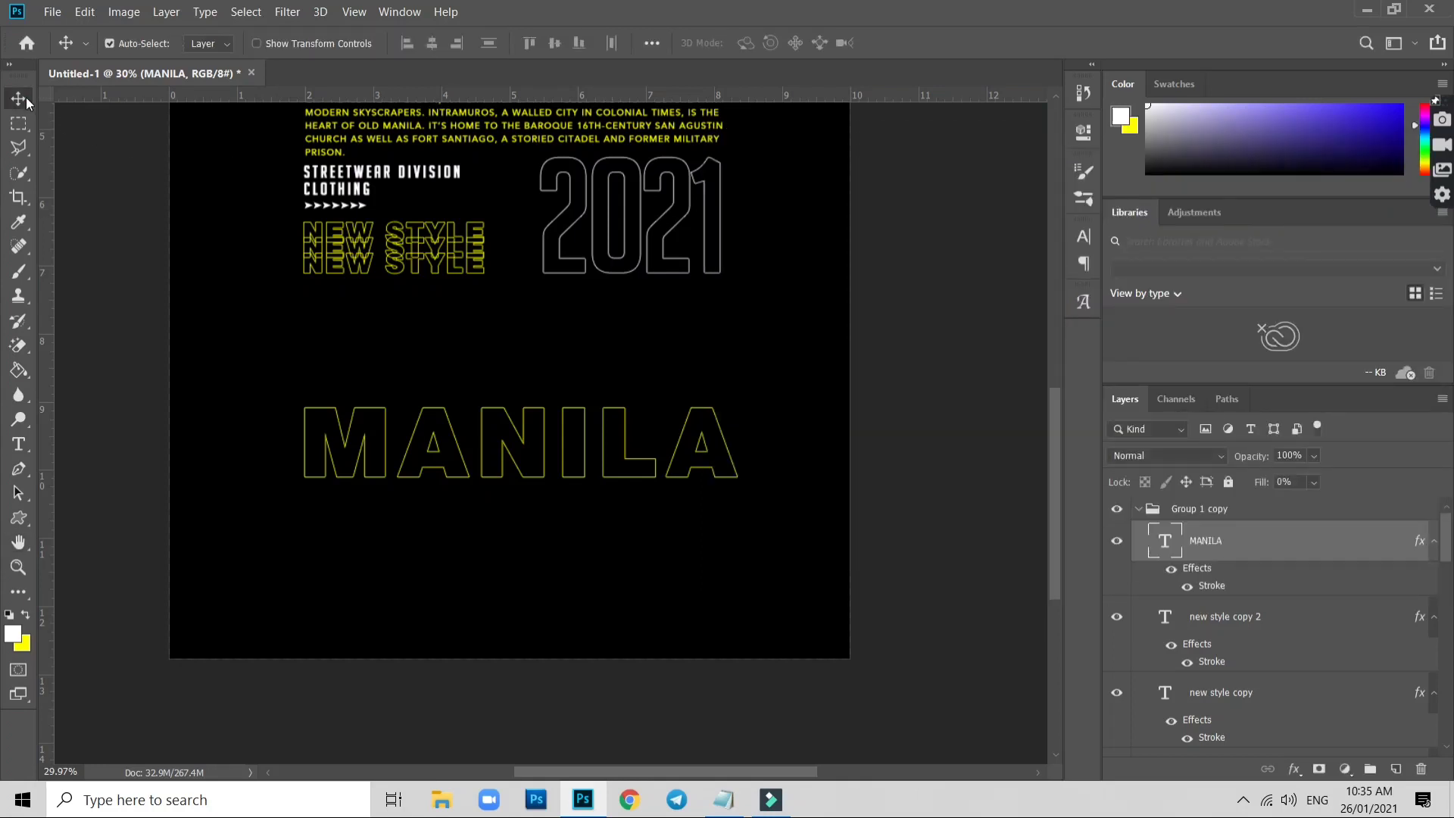
pyautogui.moveTo(631, 483); pyautogui.dragTo(627, 492)
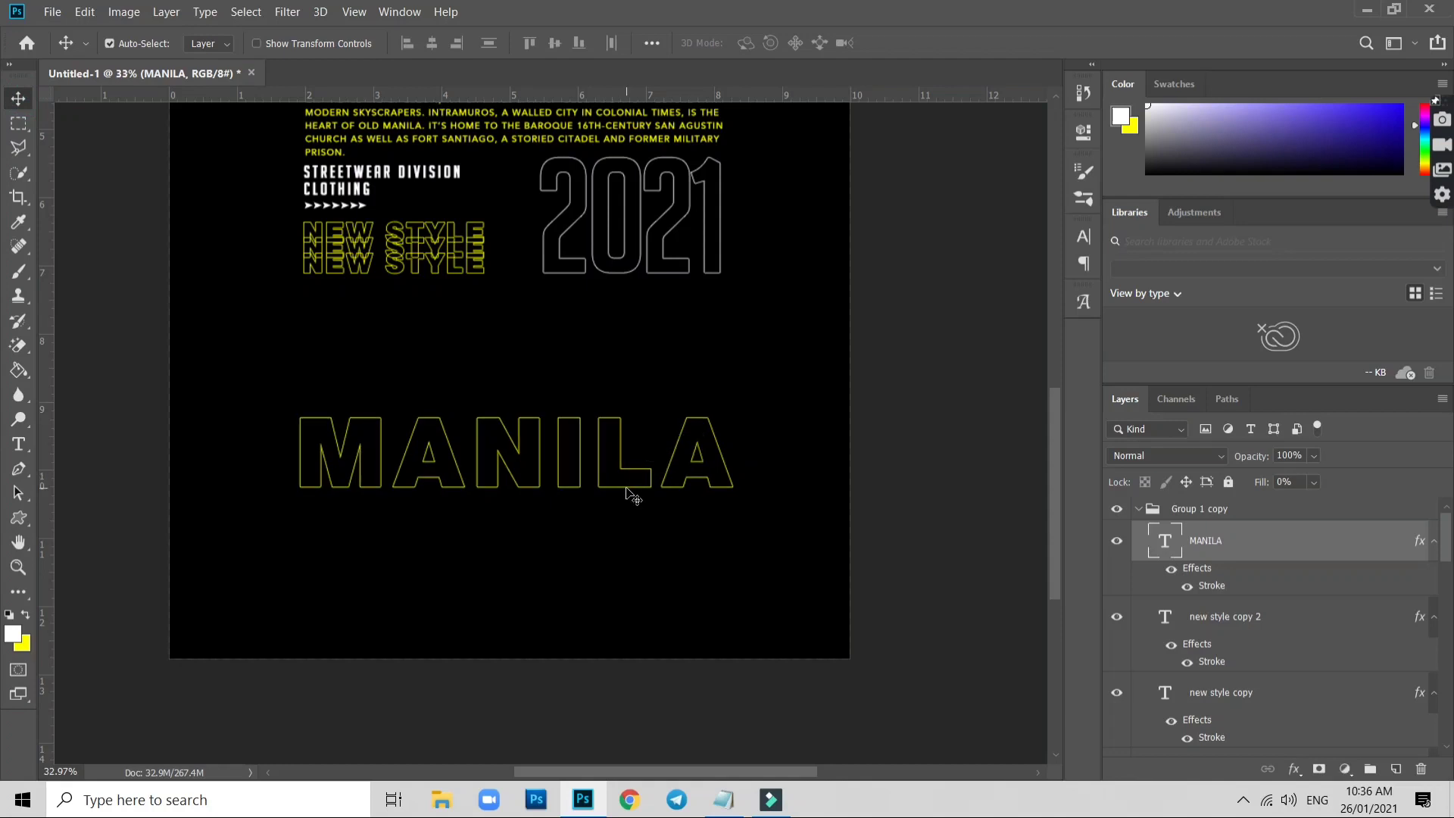
pyautogui.scroll(1, 626, 493)
# Add a new text line reading STREETWEAR below MANILA
pyautogui.press('t')
pyautogui.click(507, 578)
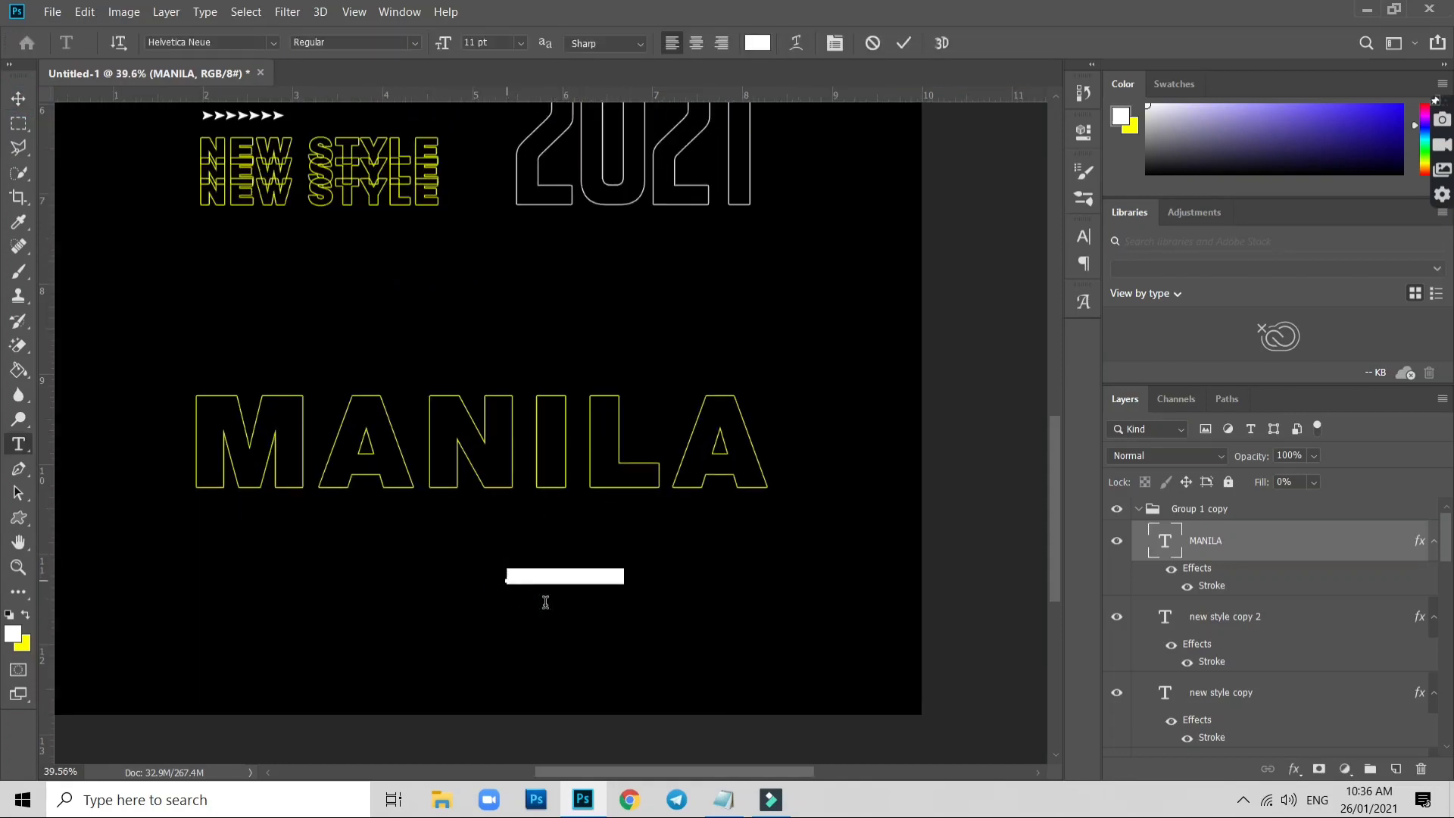
pyautogui.write('STREETWEAR')
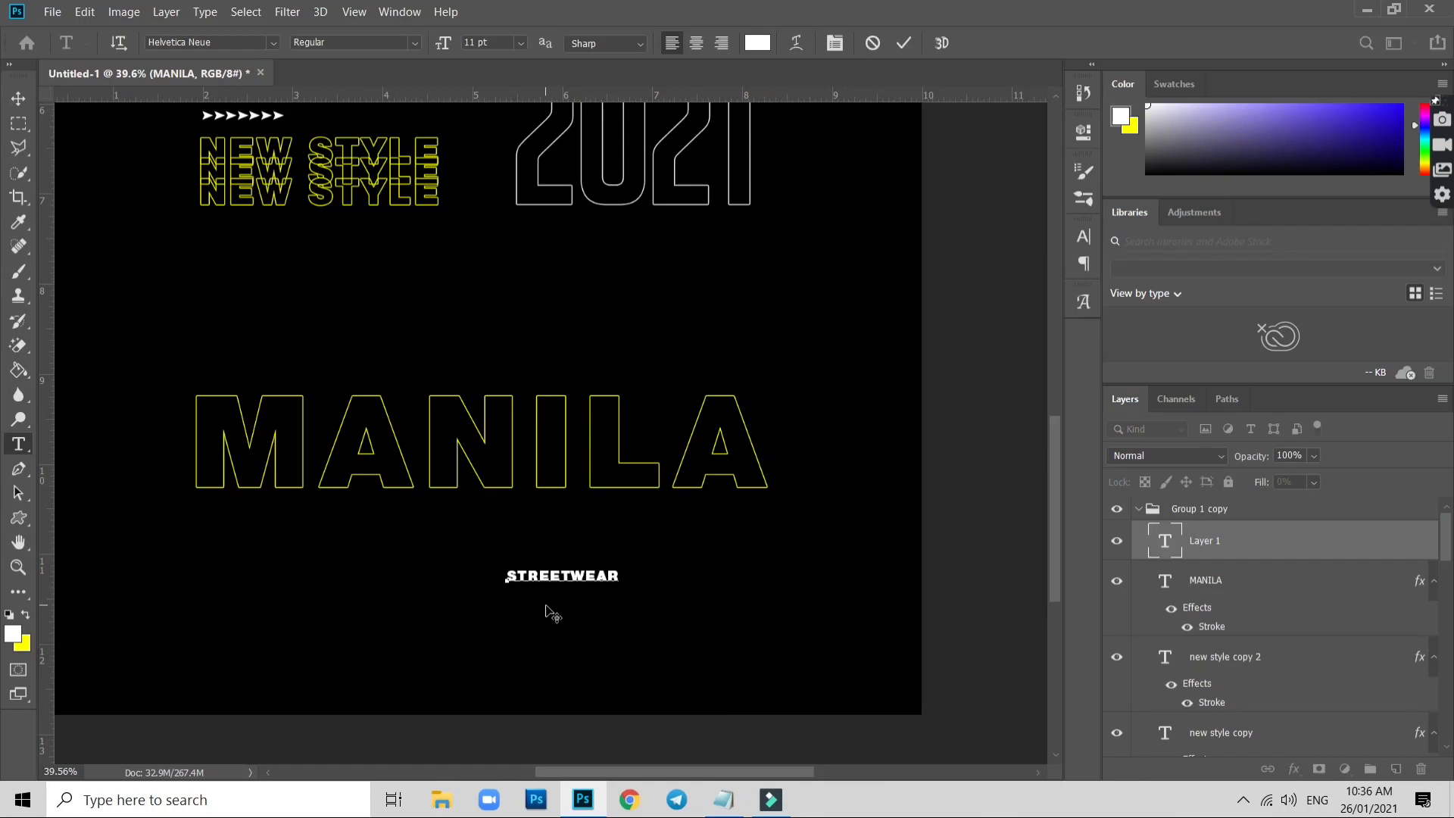
# Set the text in Allegratta Personal Use with All Caps off so it reads Streetwear
pyautogui.hotkey('ctrl', 'a')
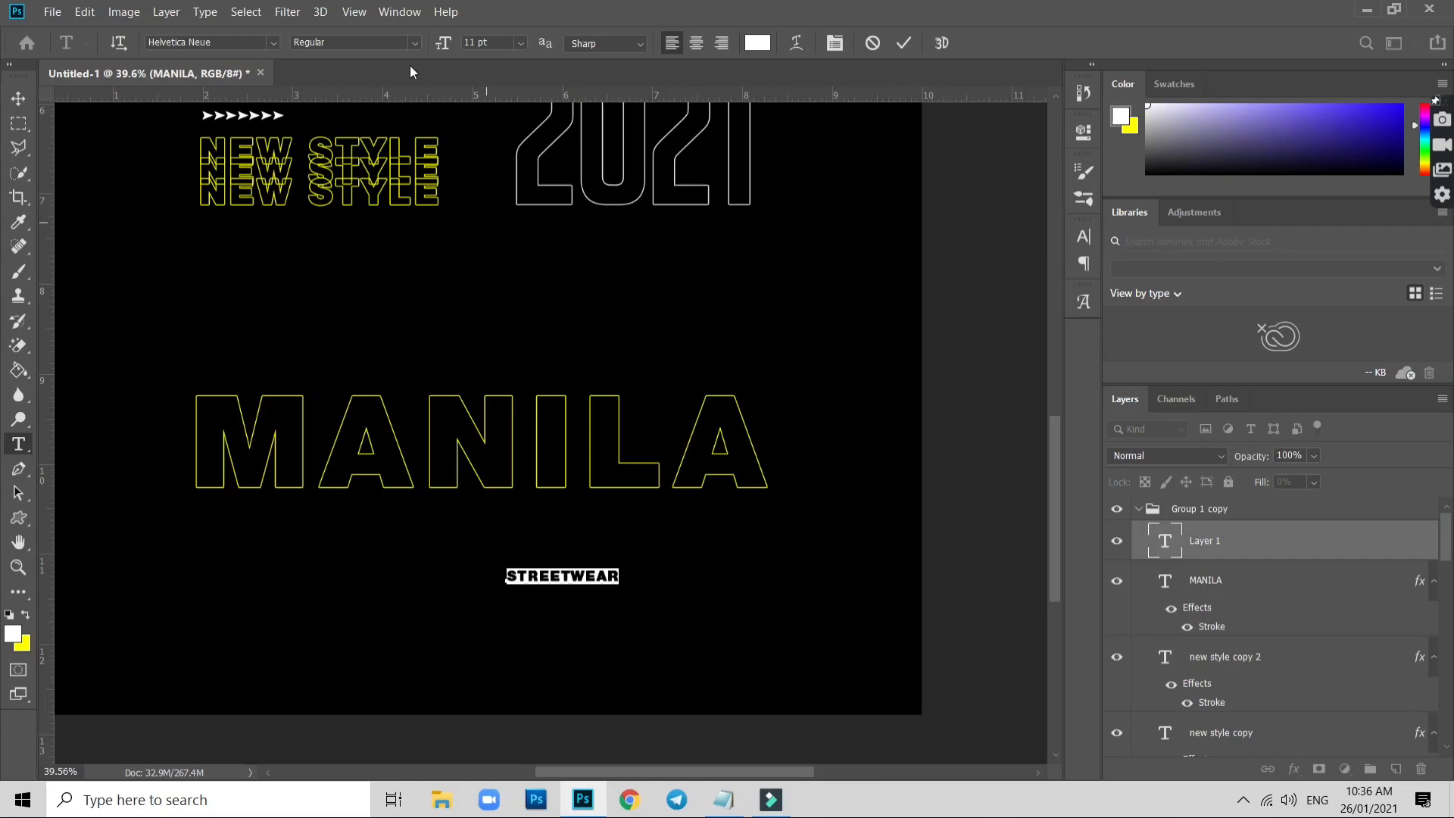
pyautogui.click(274, 43)
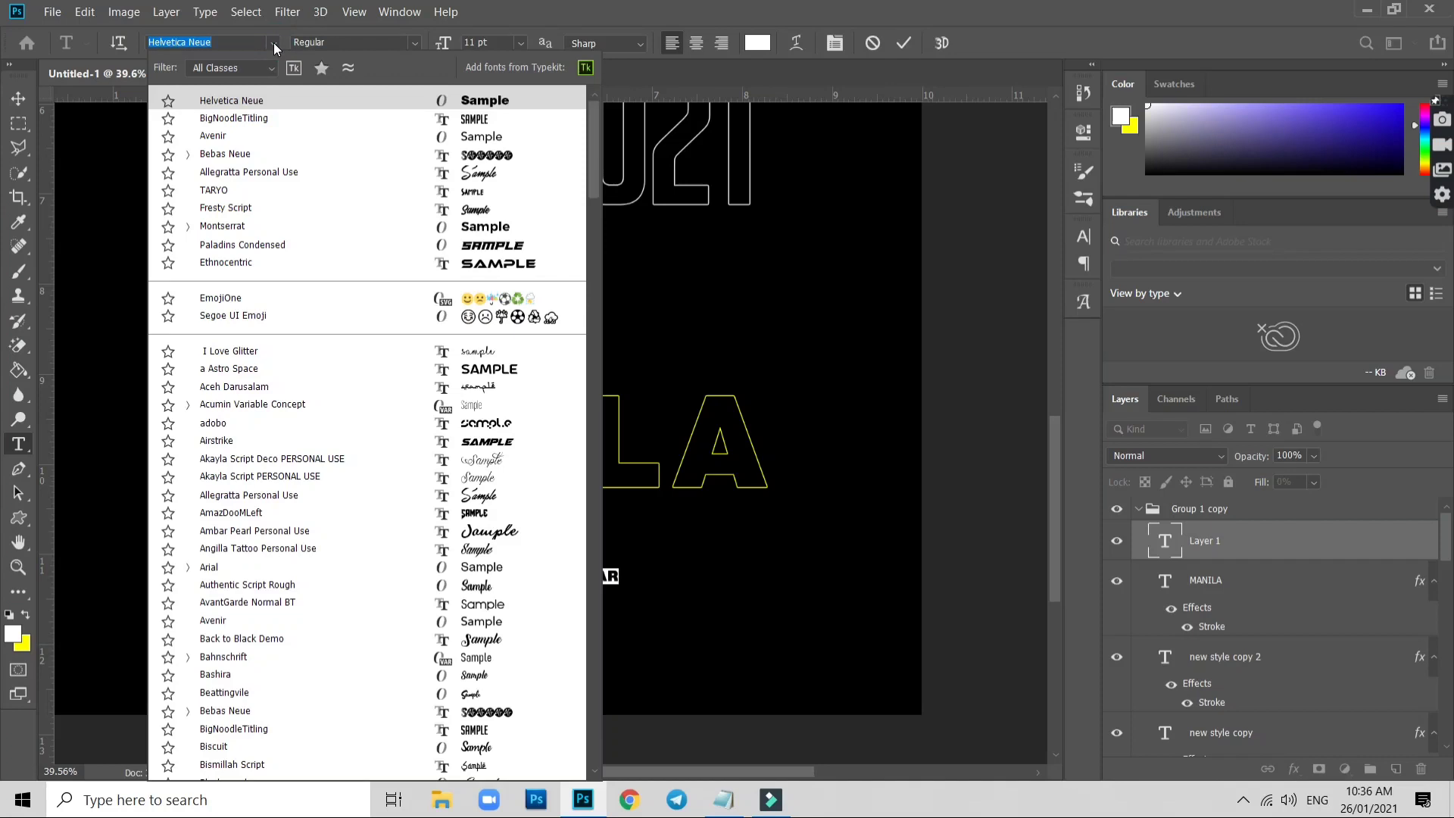
pyautogui.click(286, 174)
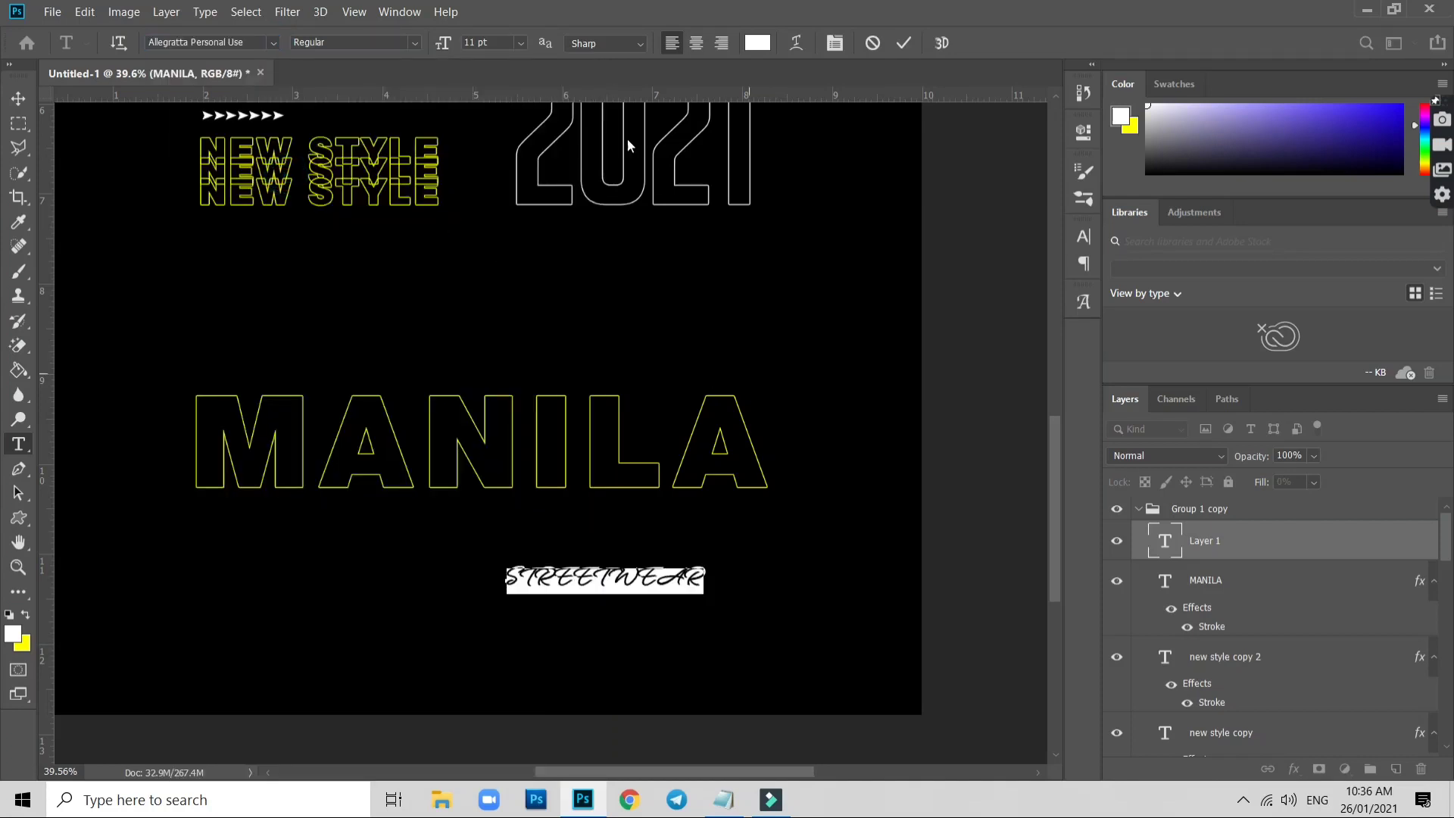
pyautogui.click(834, 42)
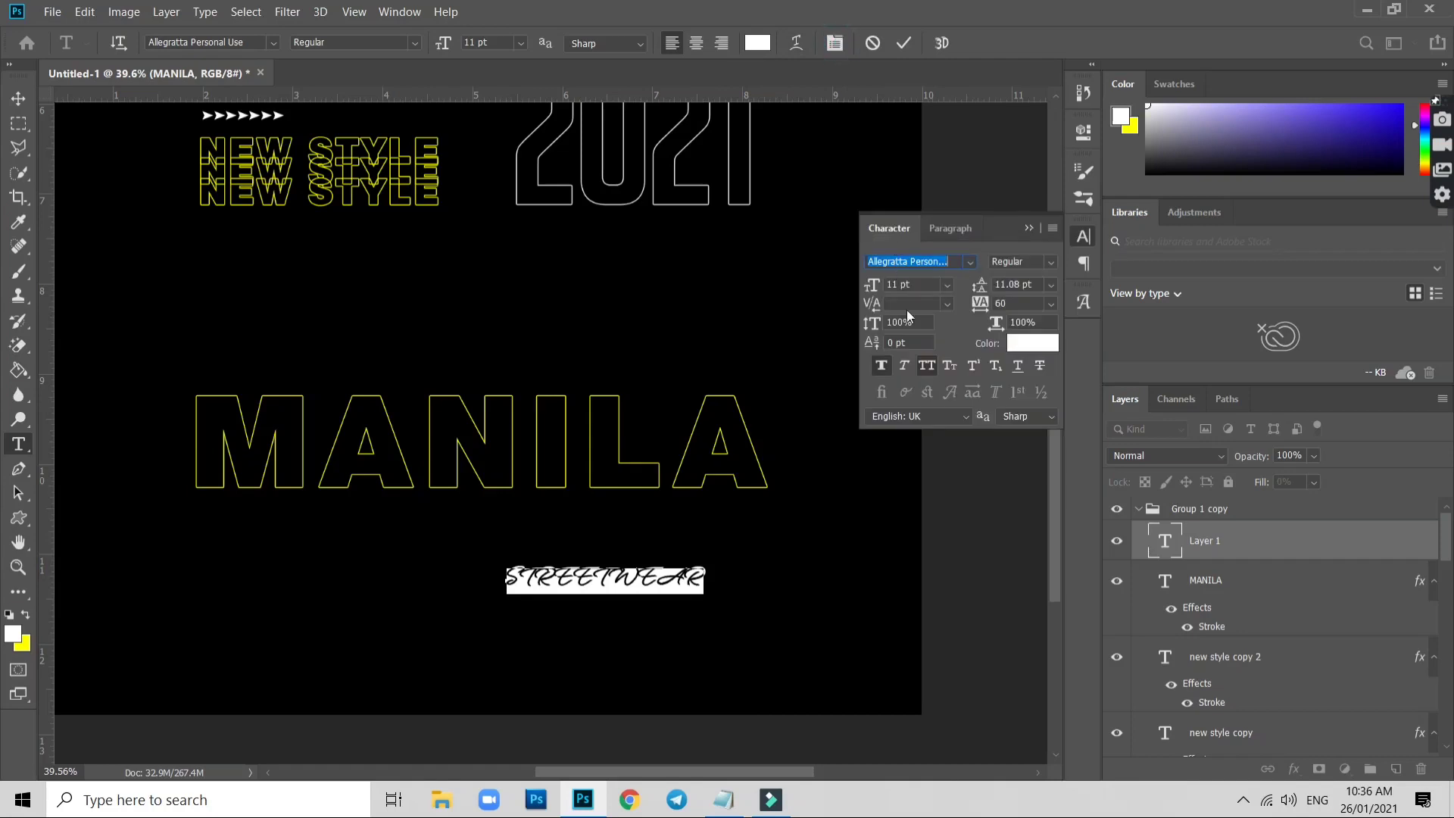
pyautogui.click(925, 367)
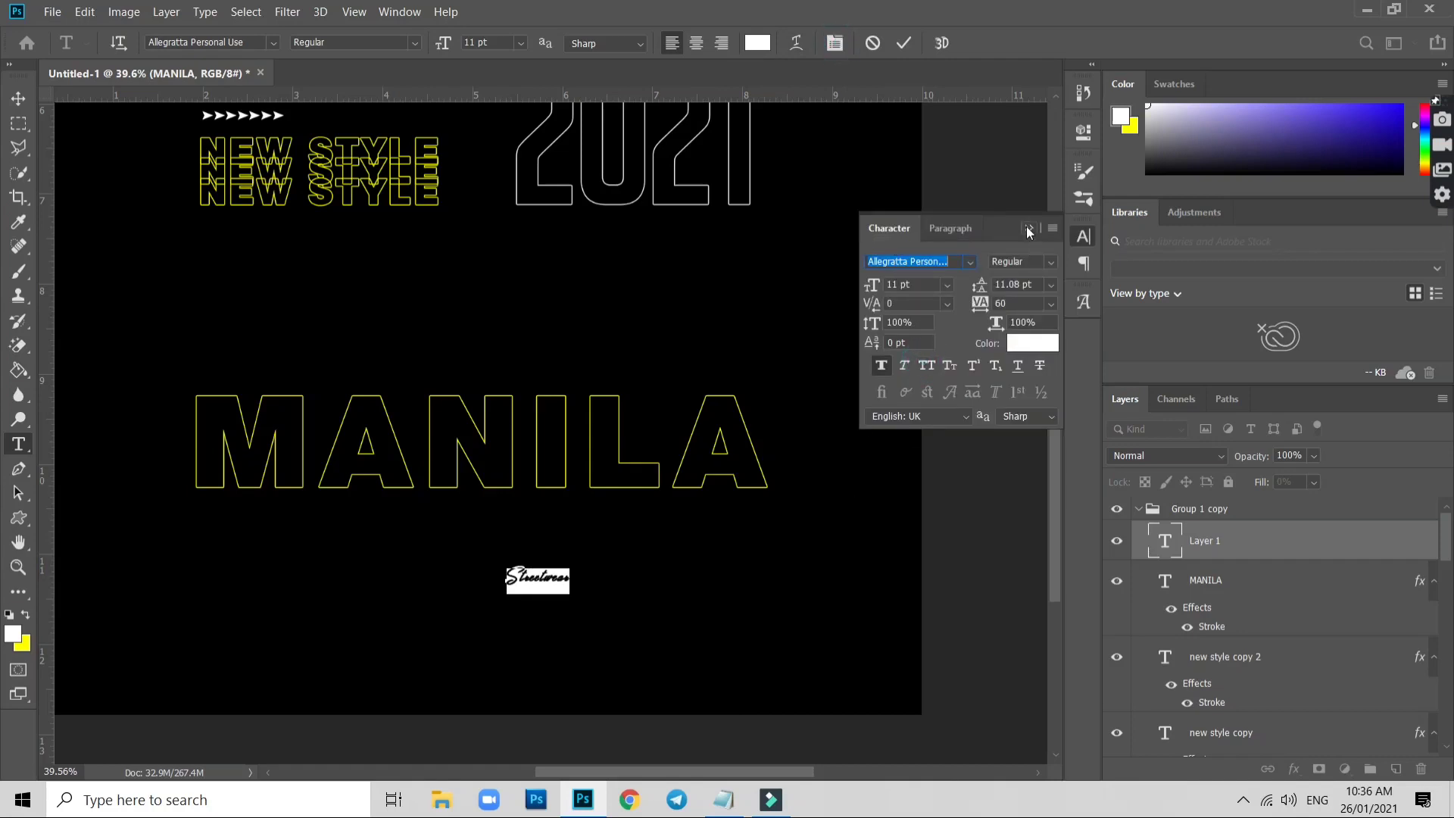
pyautogui.click(1028, 229)
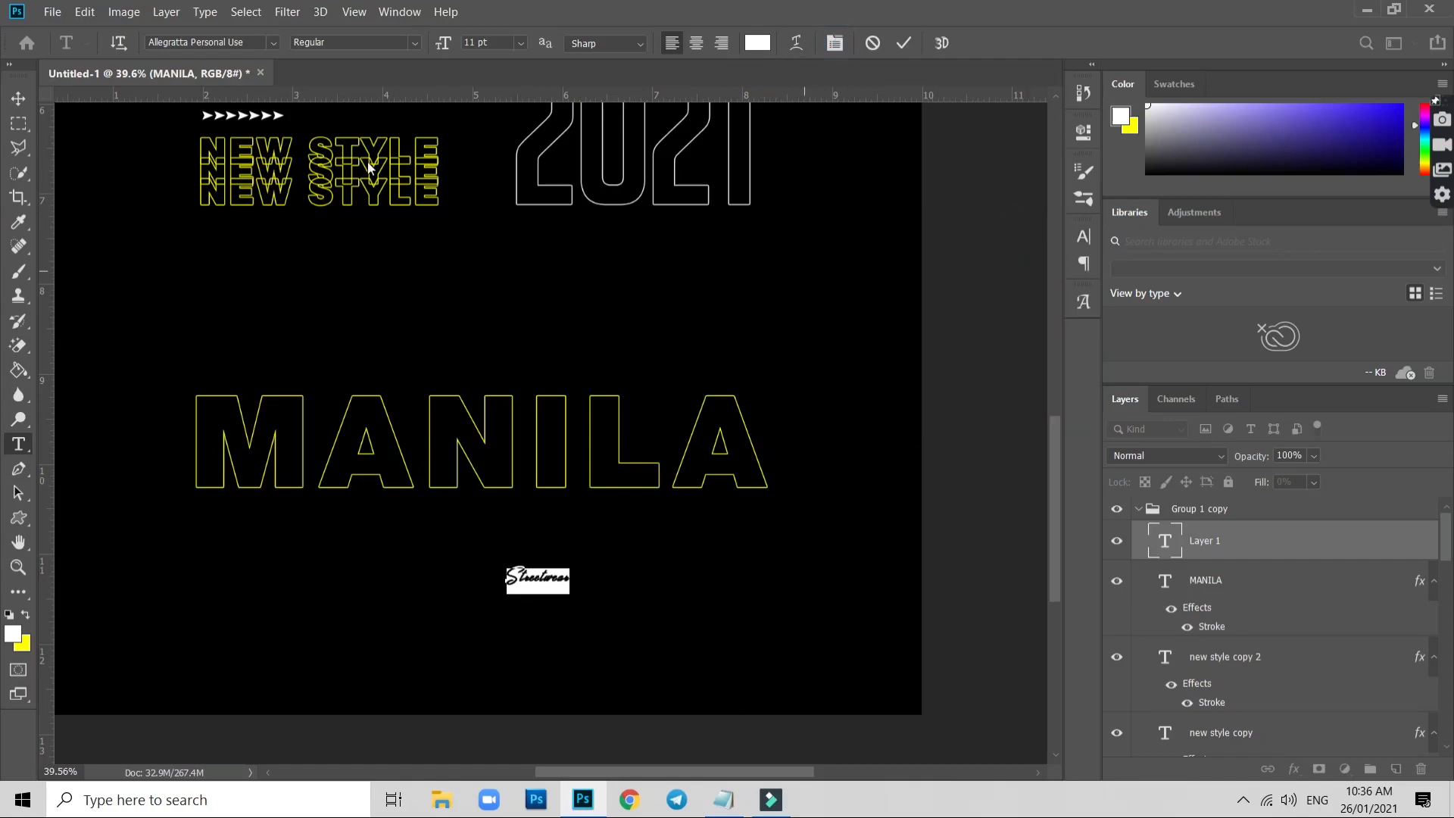
pyautogui.click(21, 100)
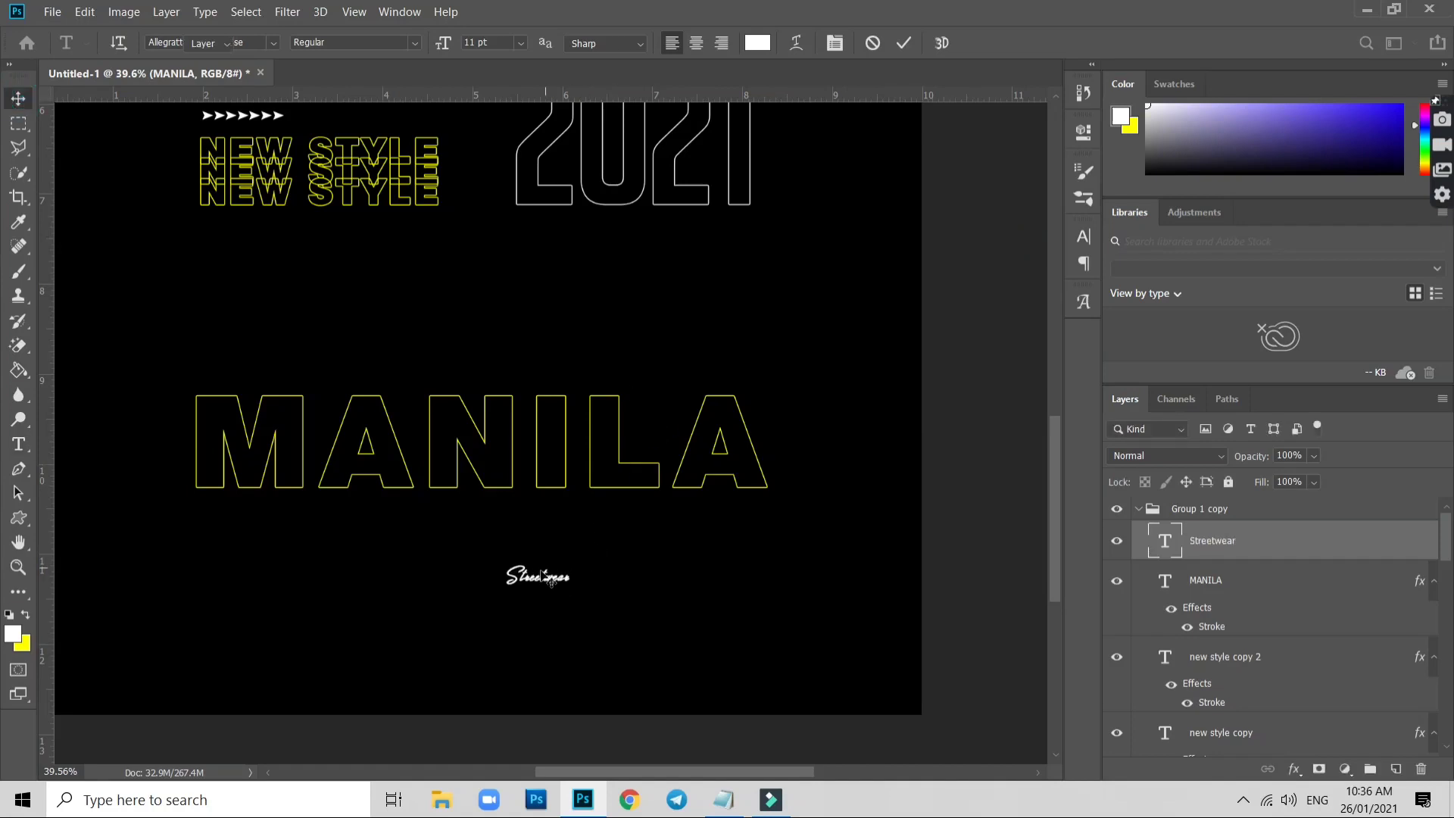
# Scale Streetwear up to about 379% and place it over MANILA
pyautogui.hotkey('ctrl', 't')
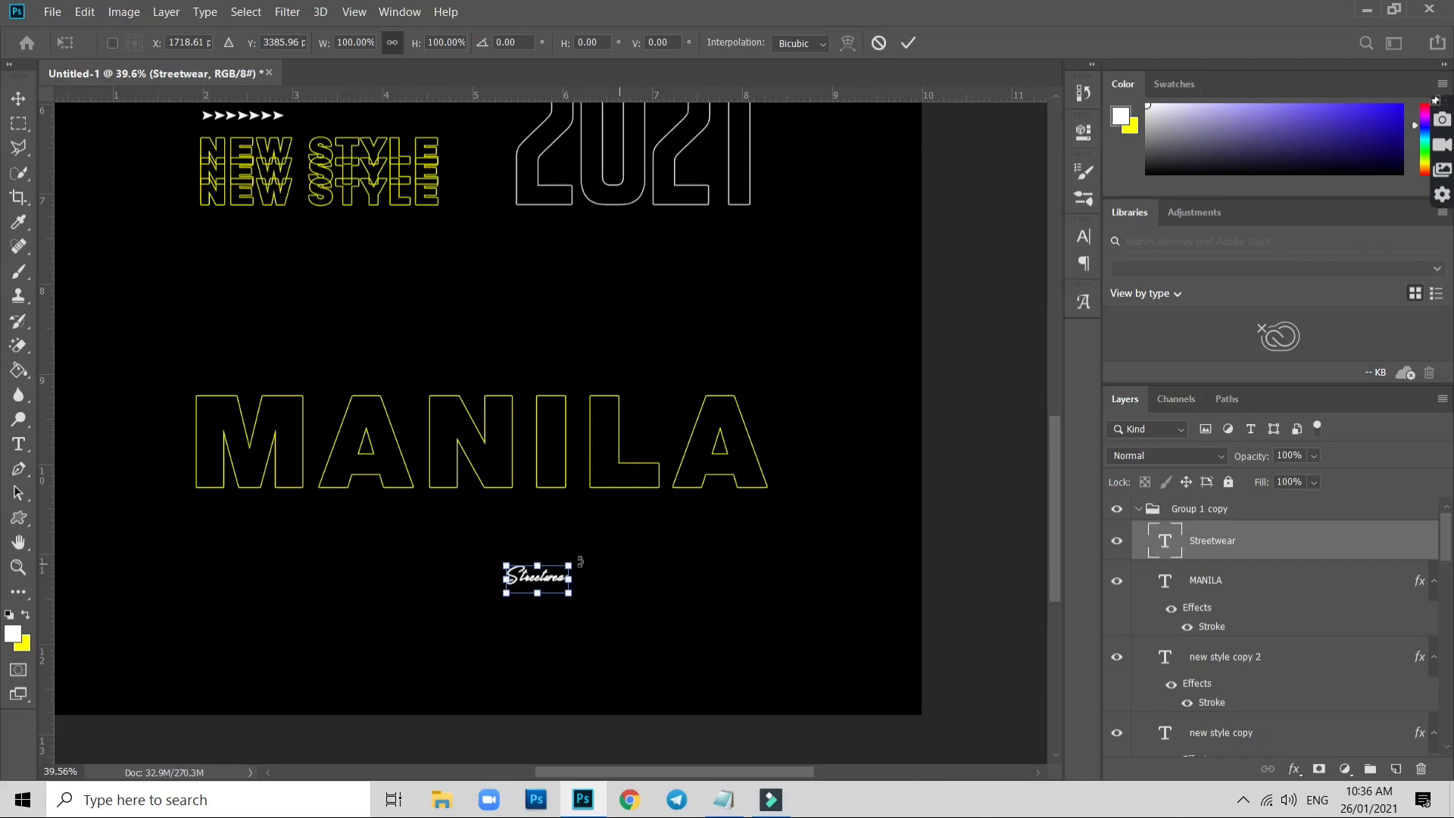
pyautogui.moveTo(574, 565)
pyautogui.mouseDown()
pyautogui.moveTo(823, 485)
pyautogui.moveTo(825, 463)
pyautogui.mouseUp()
pyautogui.moveTo(659, 545); pyautogui.dragTo(435, 463)
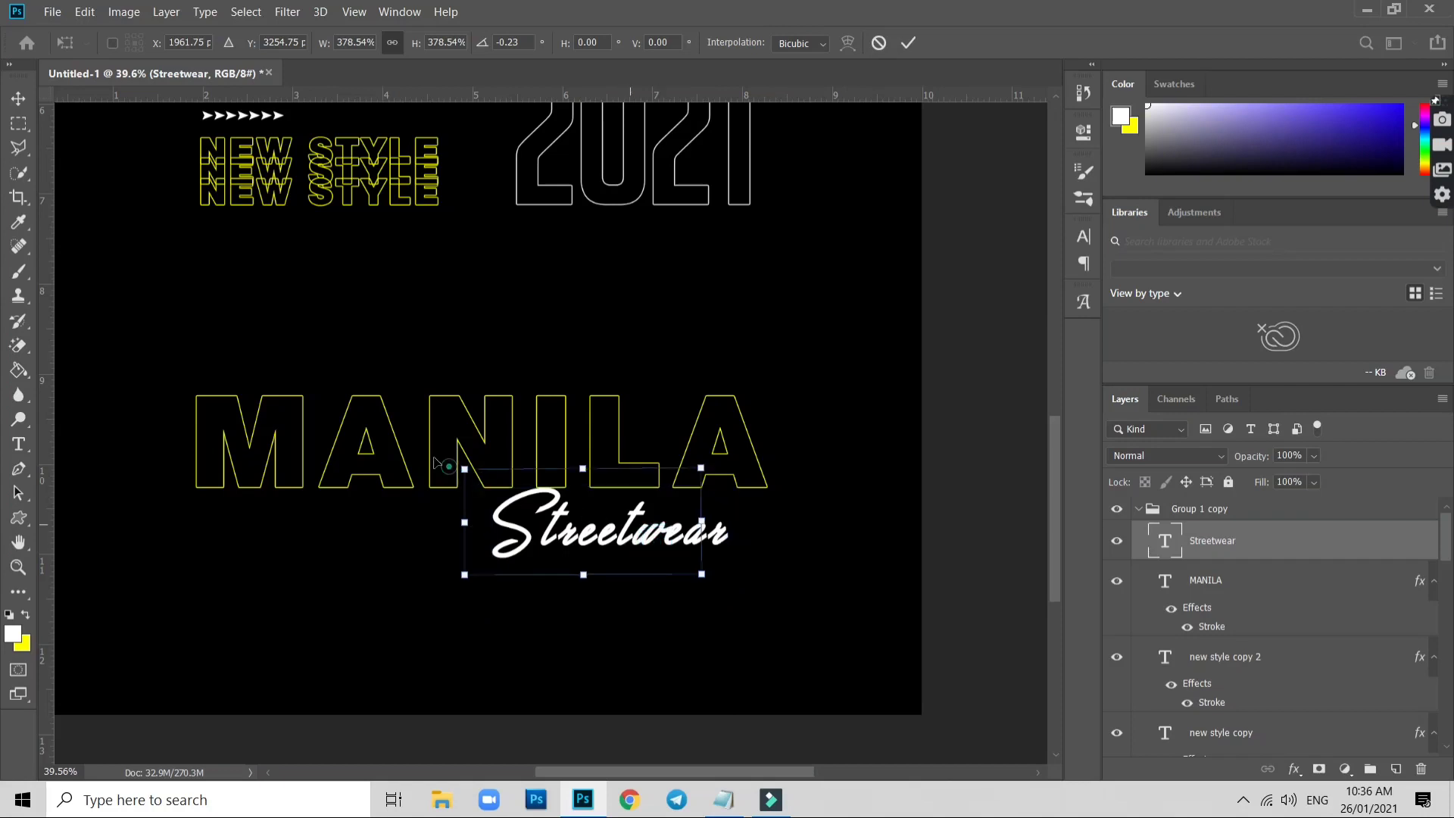
pyautogui.press('Return')
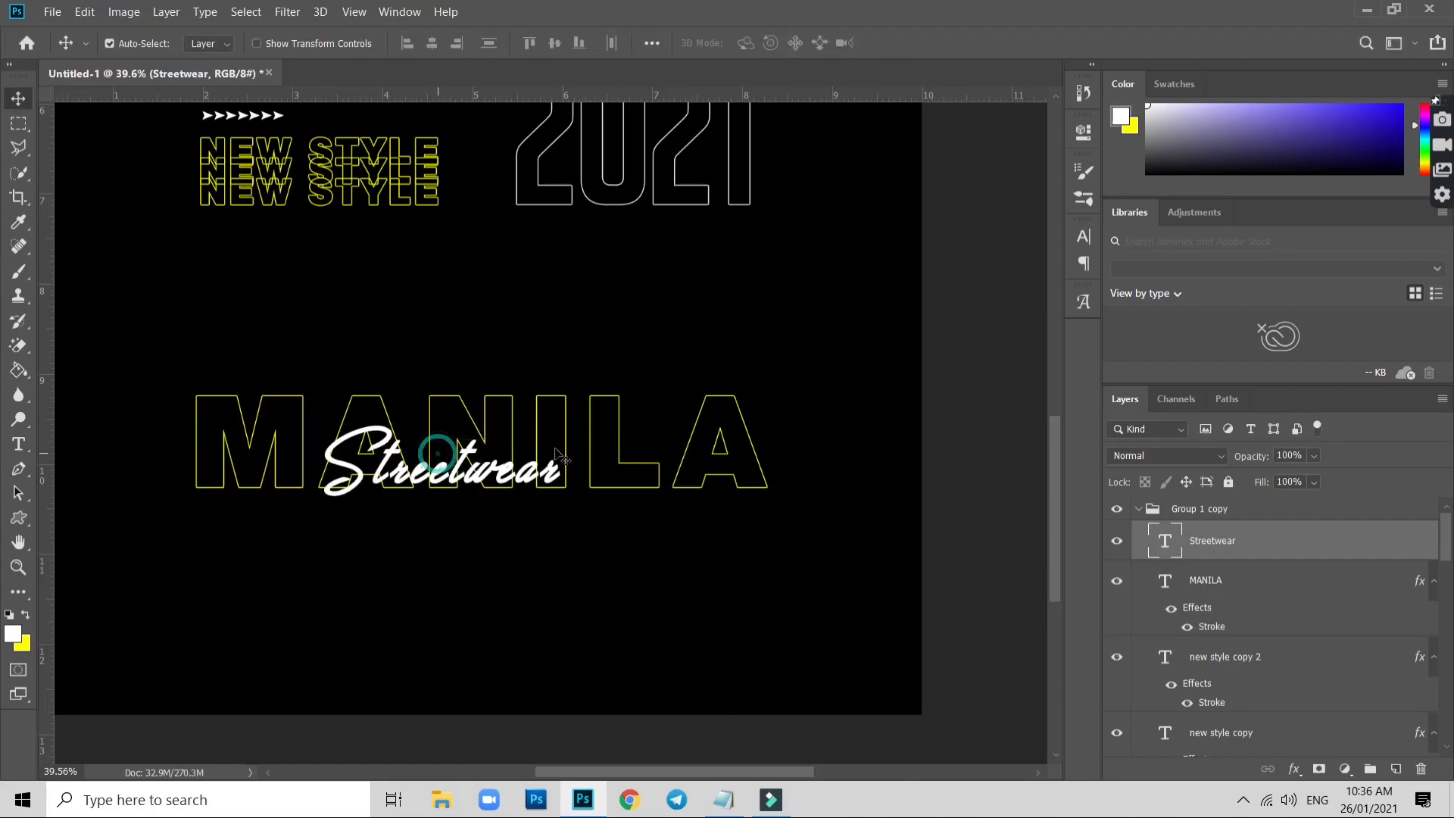
pyautogui.doubleClick(512, 455)
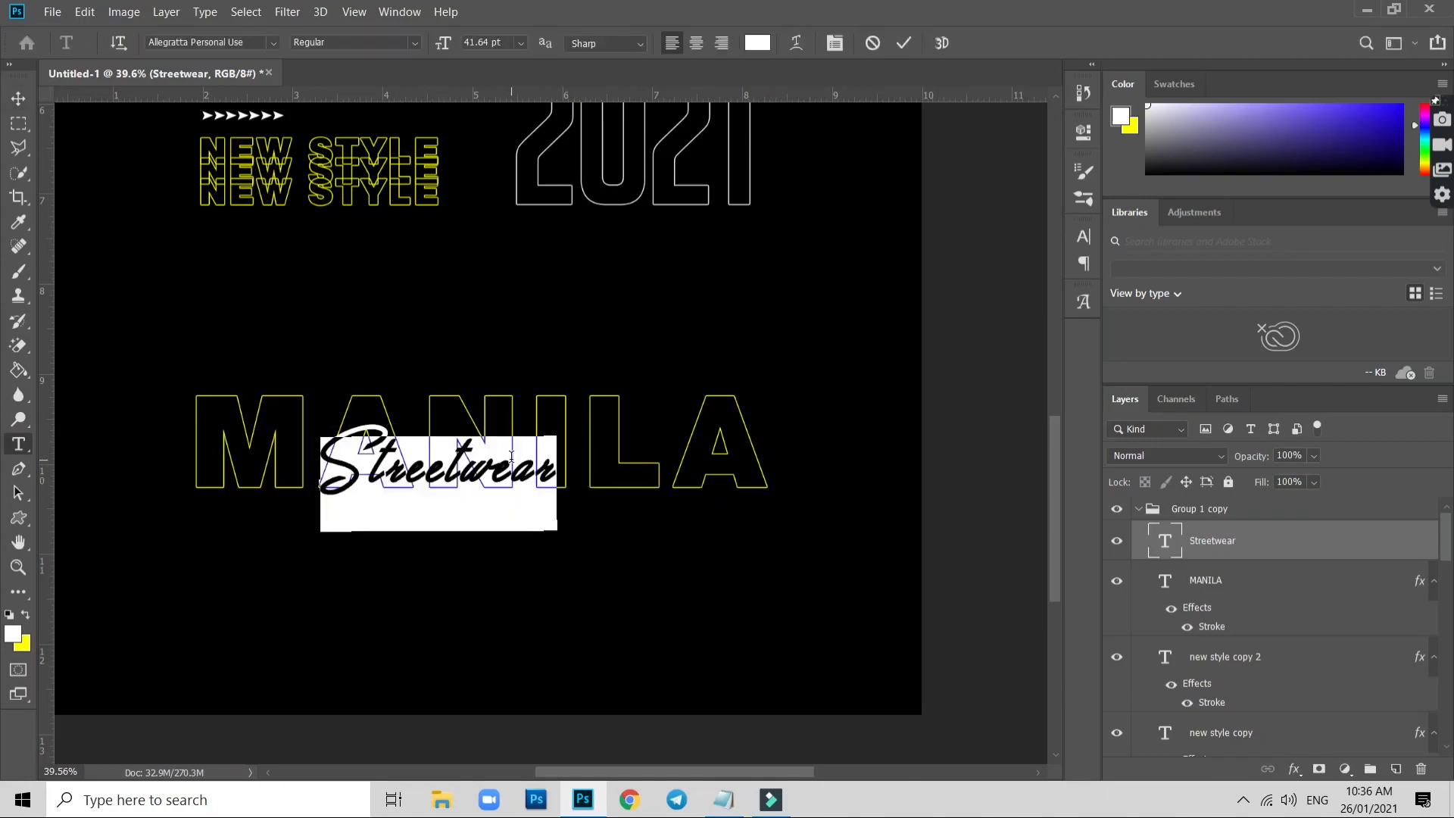
pyautogui.hotkey('ctrl', 't')
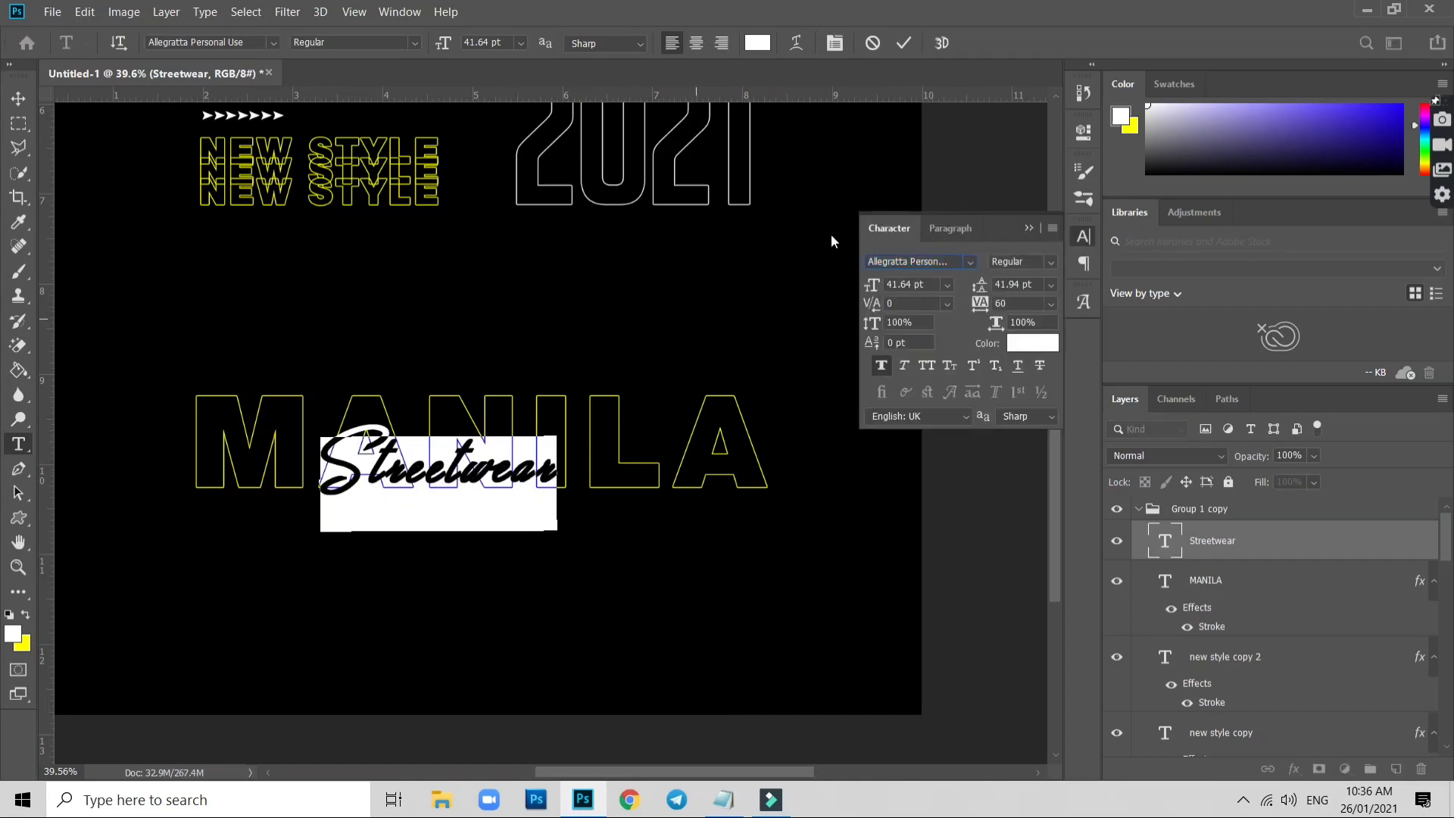
pyautogui.click(1029, 228)
pyautogui.click(18, 98)
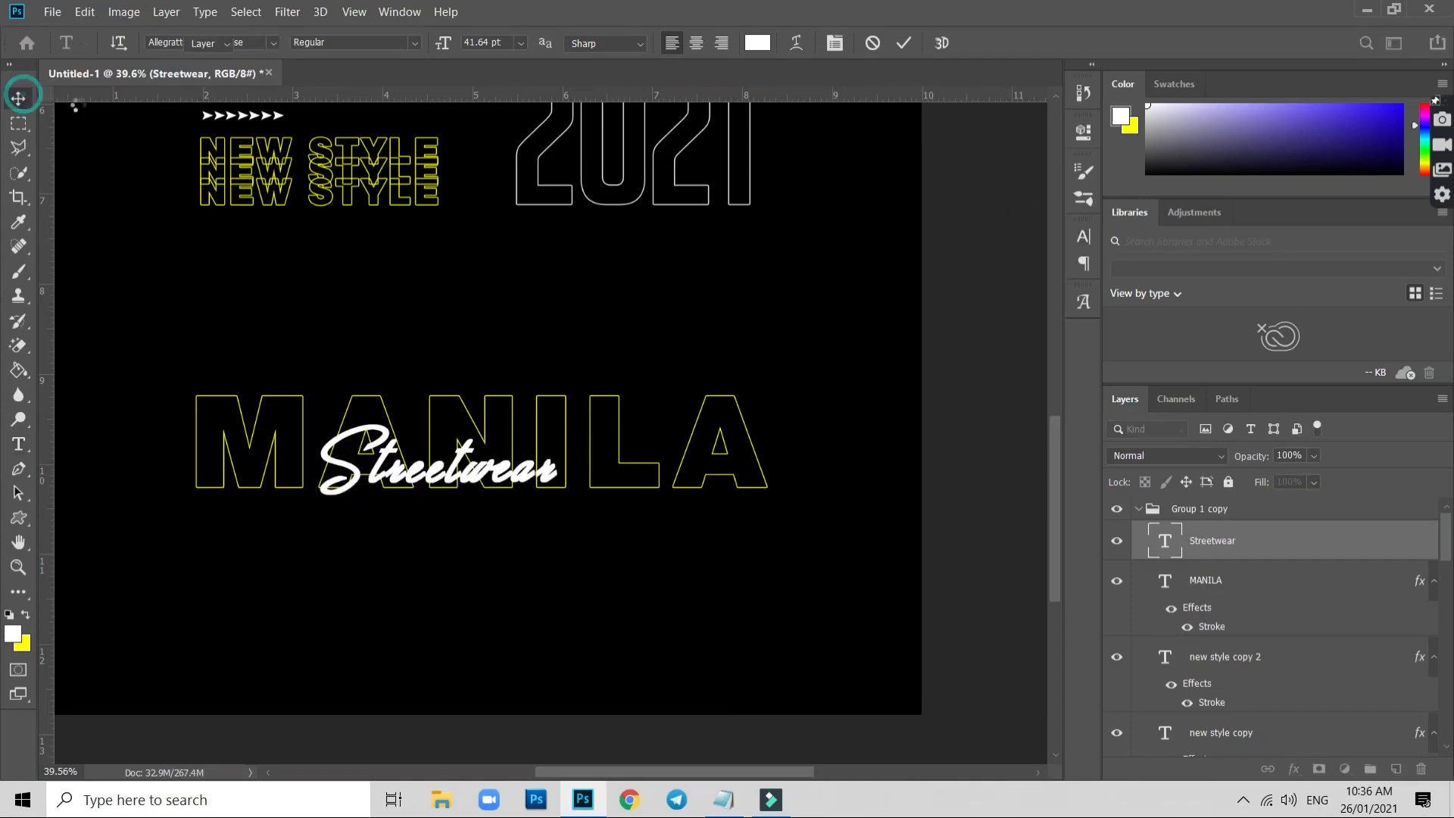
# Enlarge Streetwear to about 143%, tilt it about −3° and shift it over MANILA
pyautogui.hotkey('ctrl', 't')
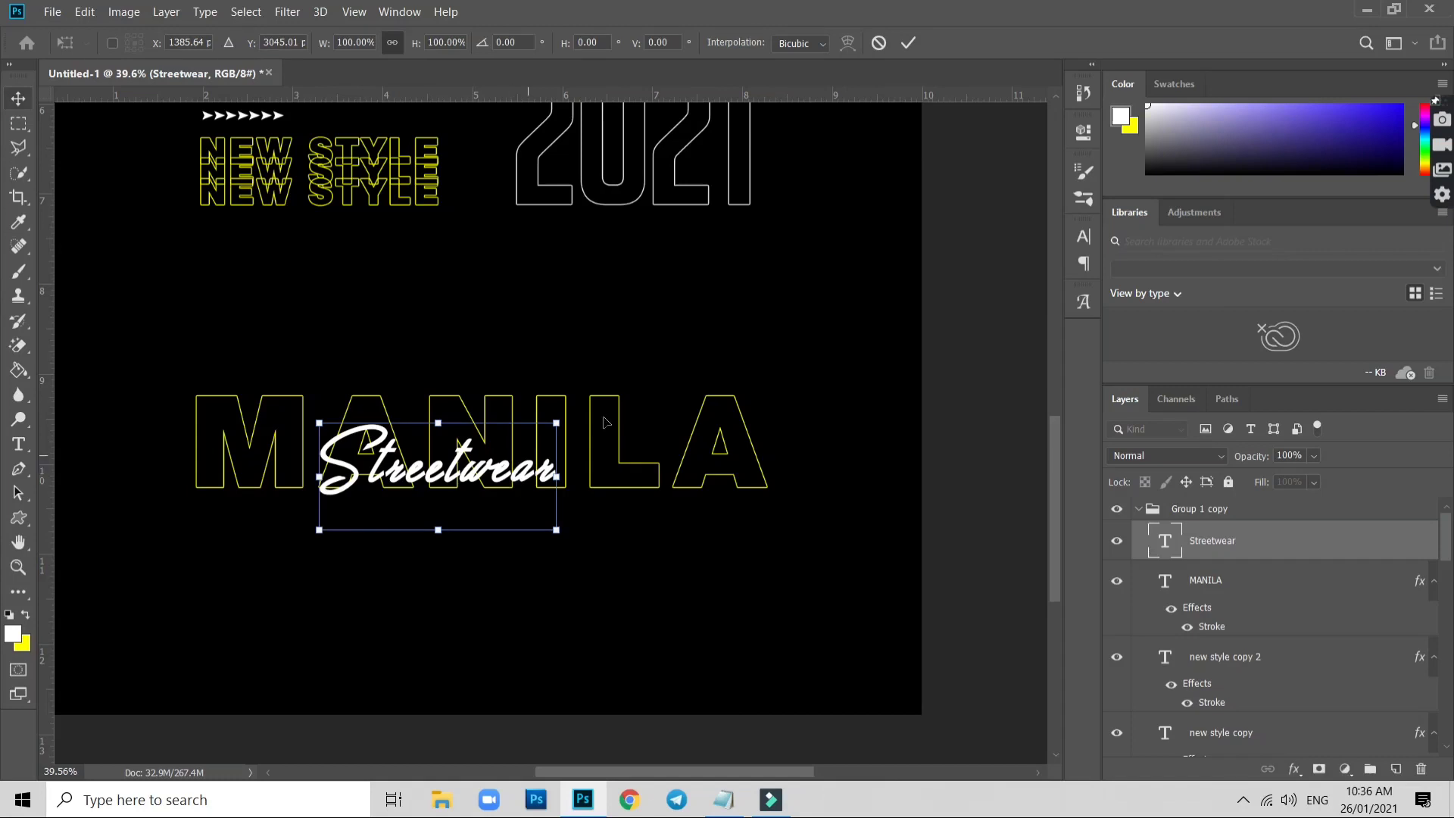
pyautogui.moveTo(568, 427)
pyautogui.mouseDown()
pyautogui.moveTo(662, 388)
pyautogui.moveTo(710, 401)
pyautogui.mouseUp()
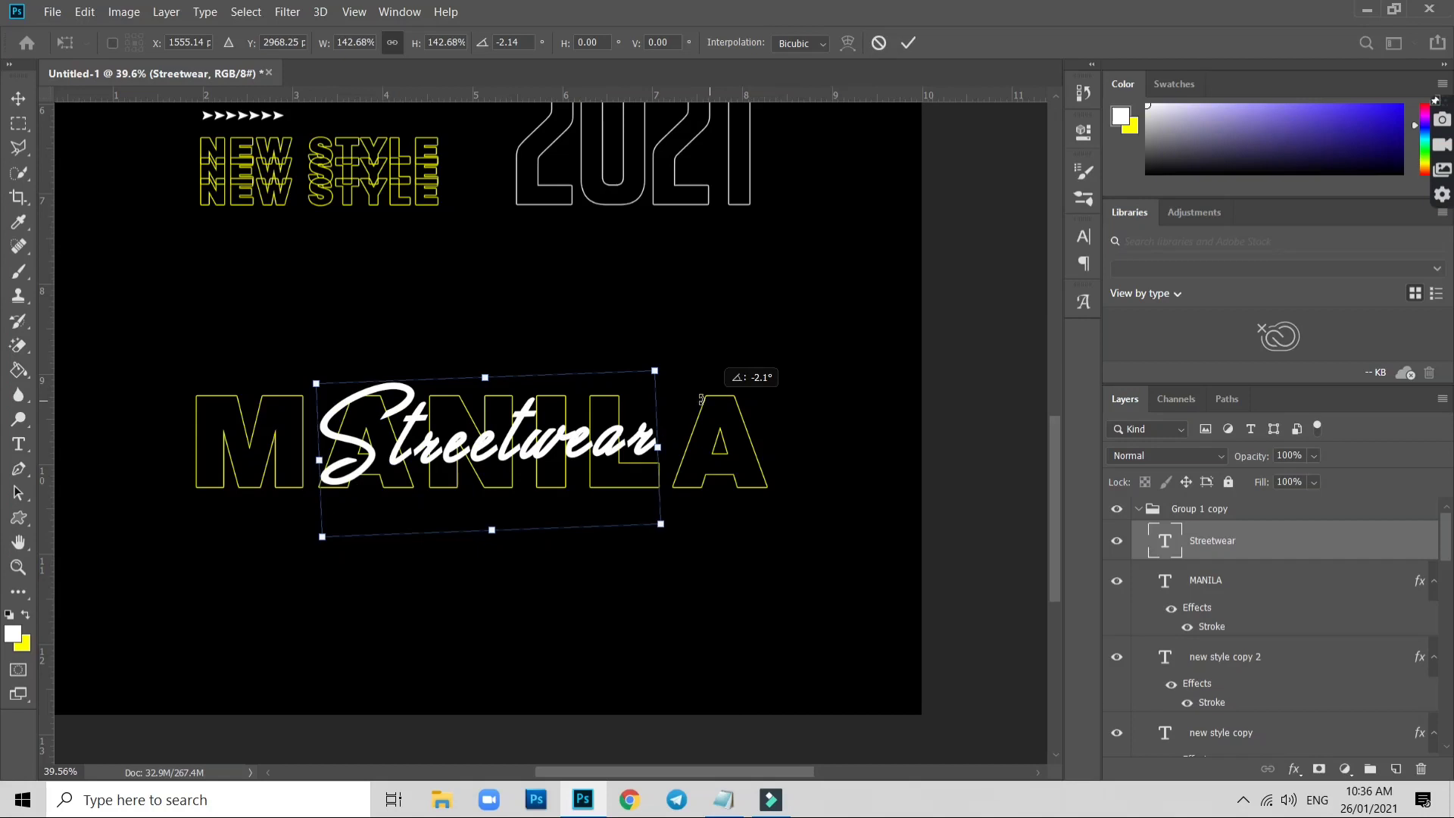
pyautogui.moveTo(702, 399); pyautogui.dragTo(700, 387)
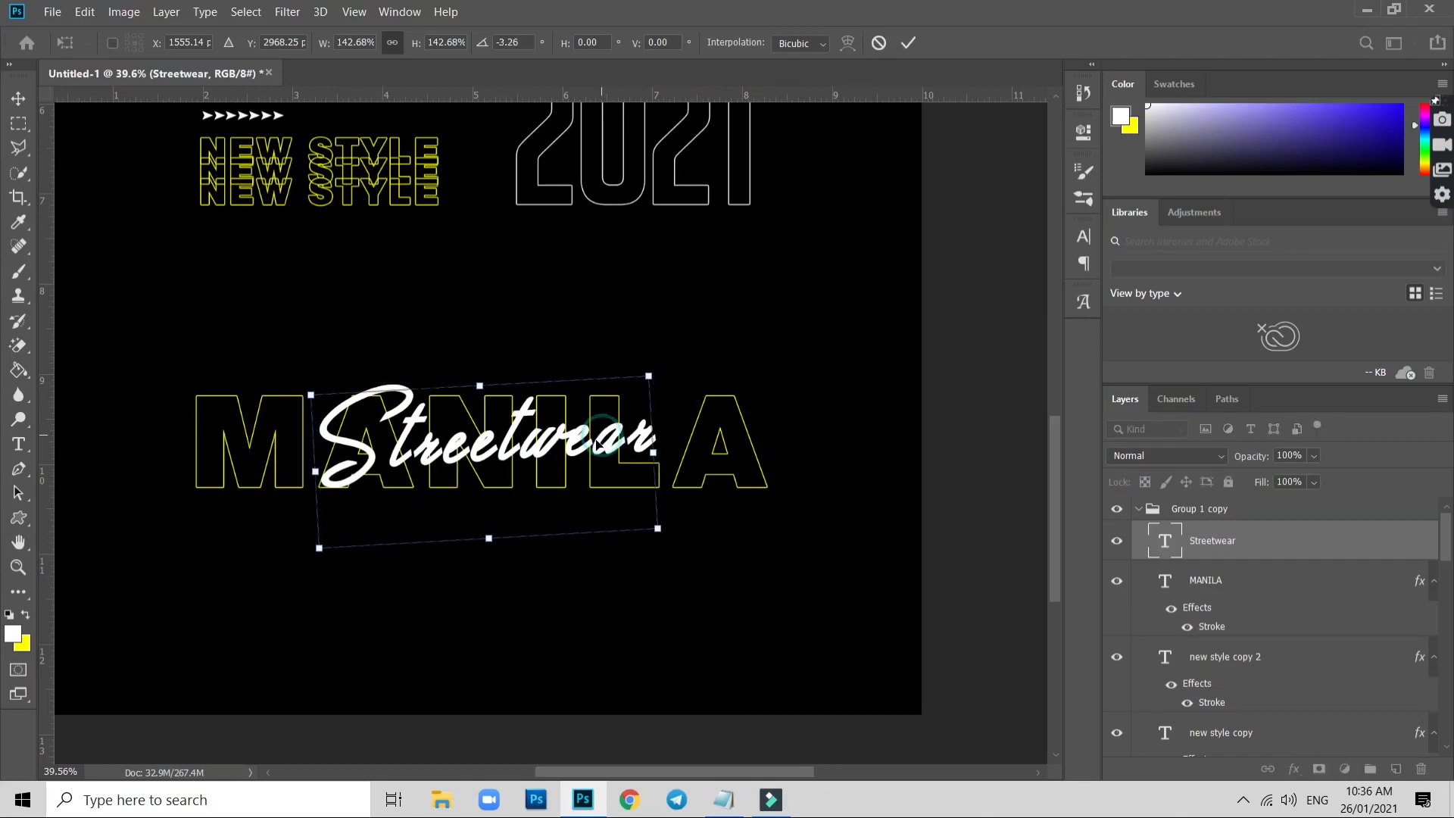
pyautogui.moveTo(598, 444); pyautogui.dragTo(621, 421)
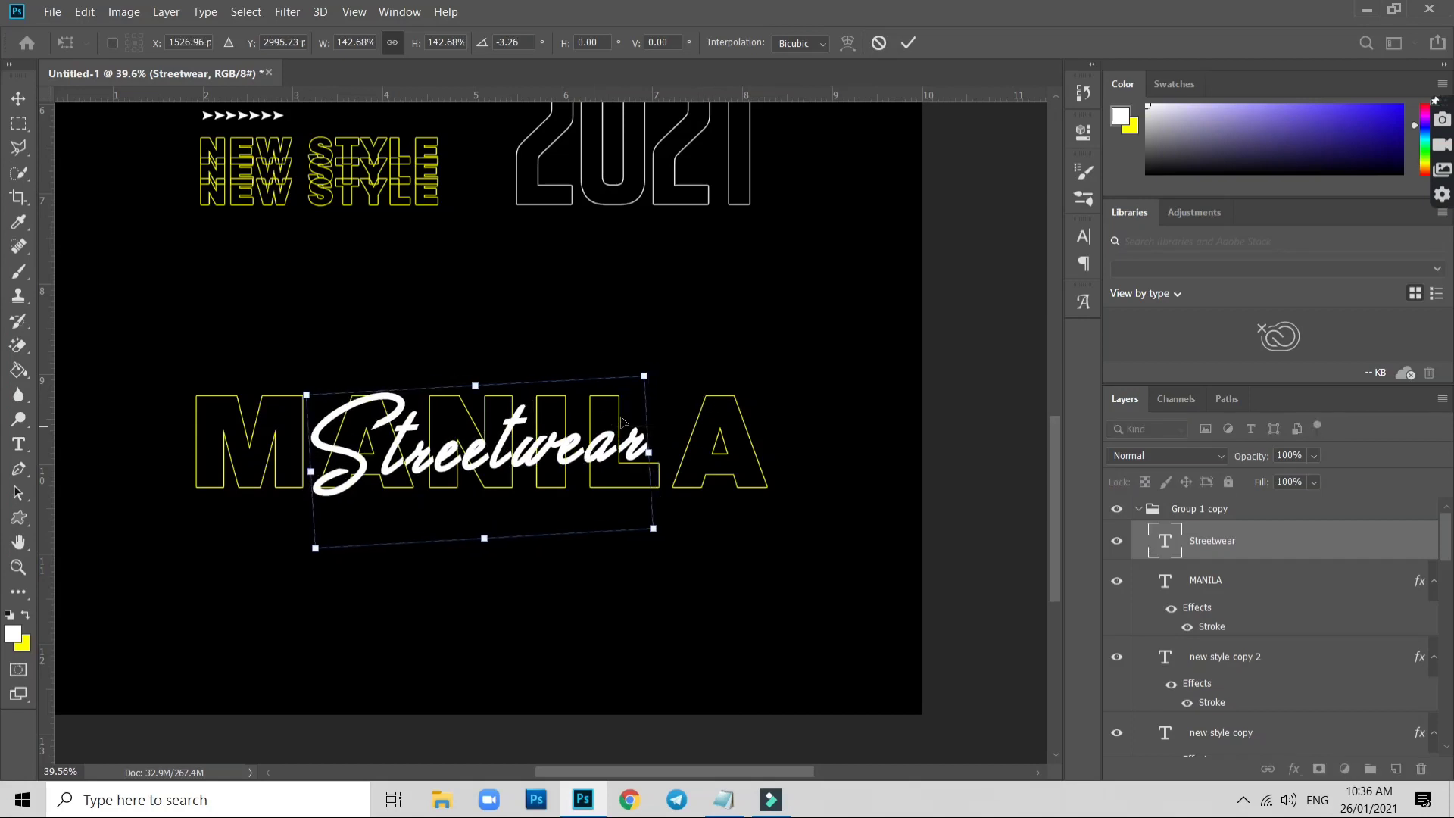
# Give Streetwear a black outside stroke of about 21 px
pyautogui.press('Return')
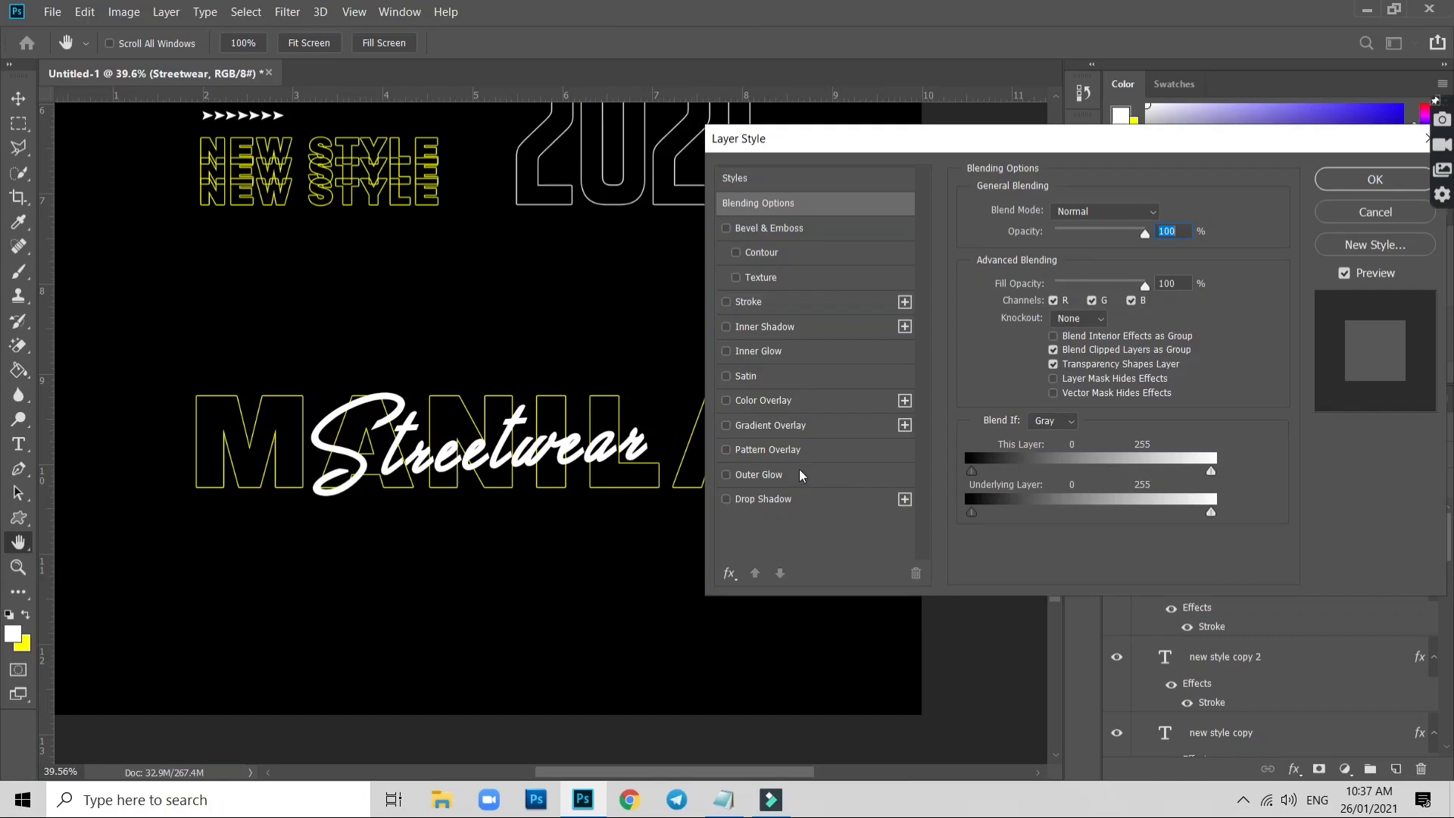
pyautogui.click(817, 303)
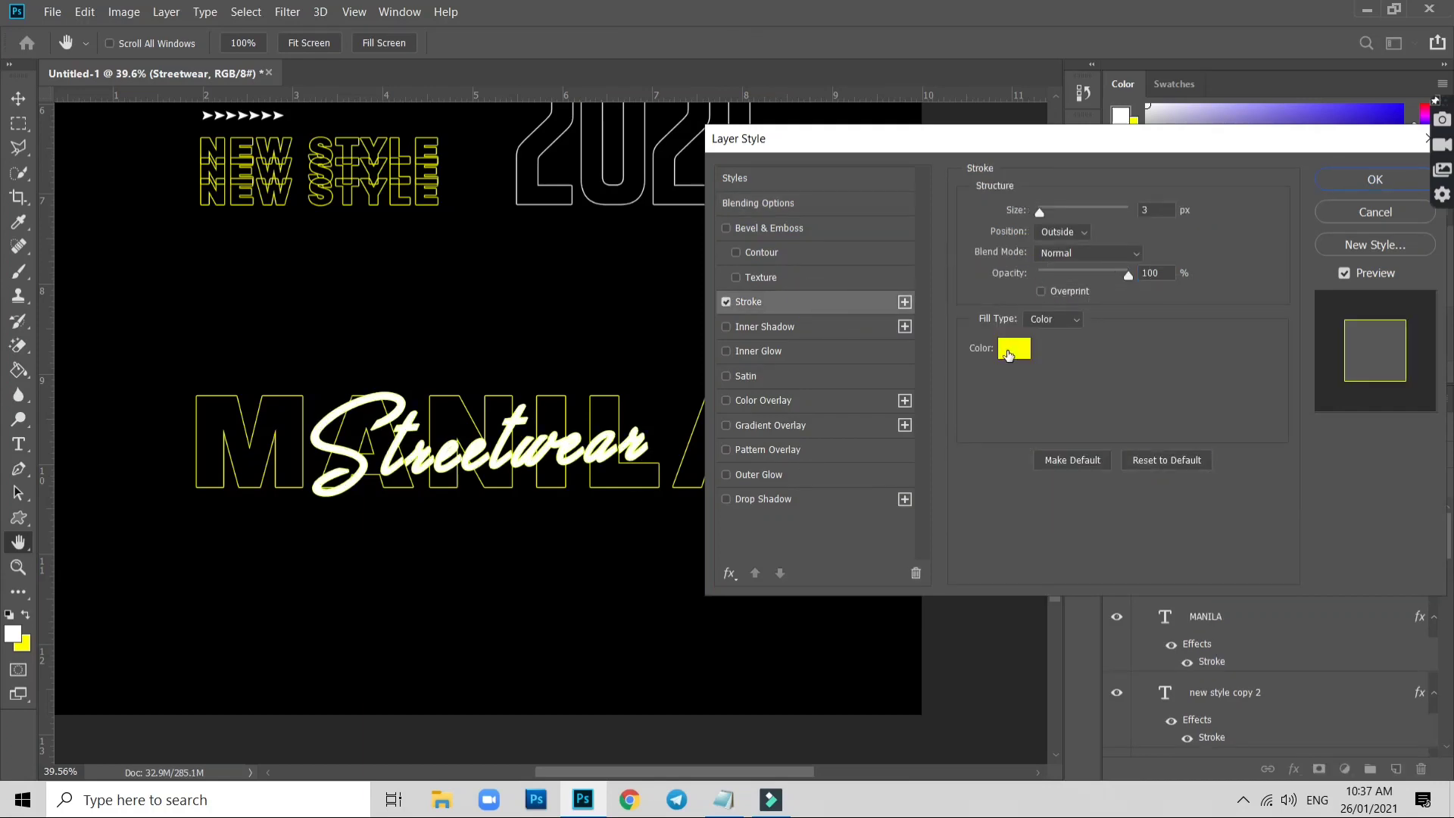
pyautogui.click(1013, 349)
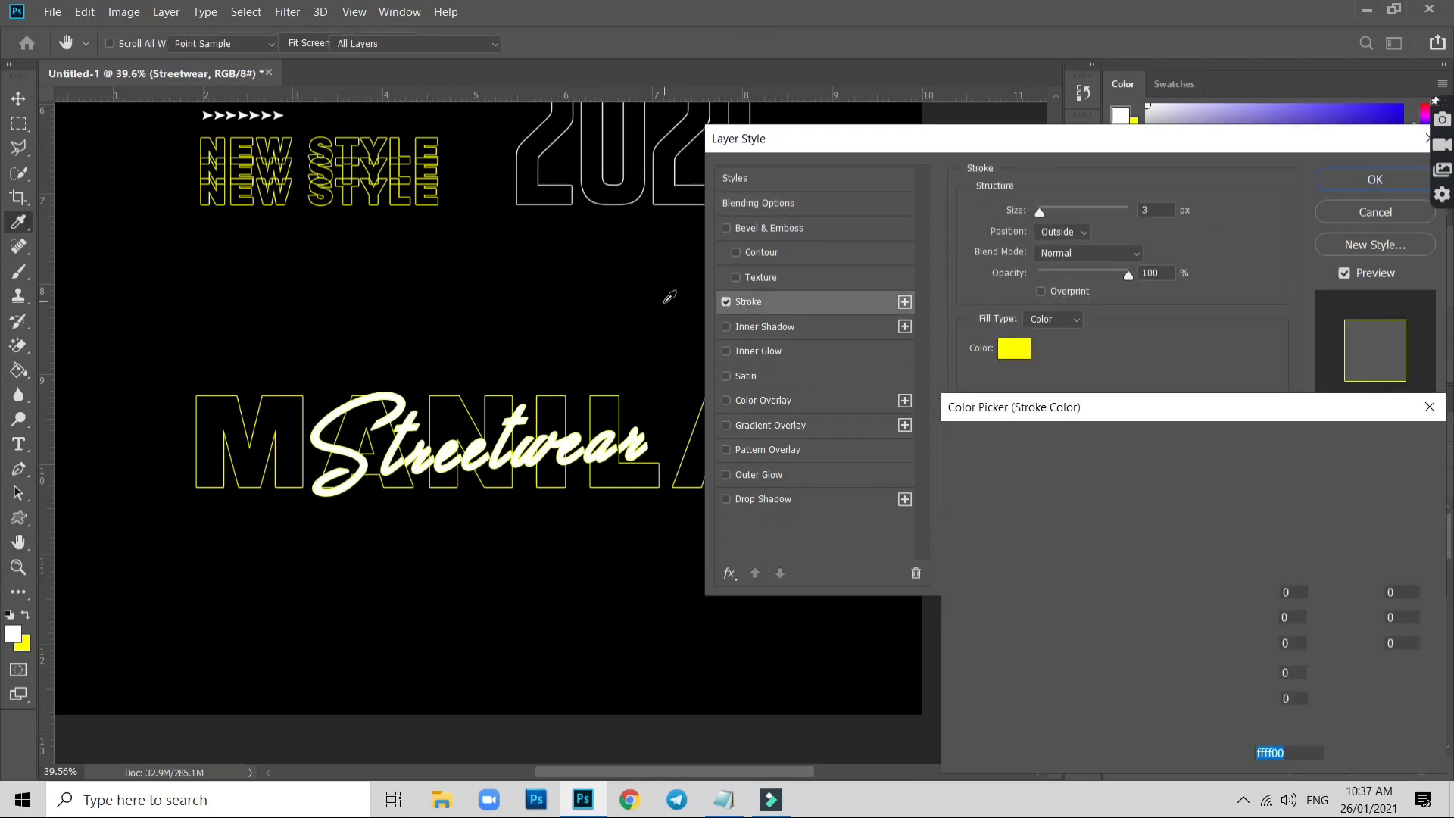
pyautogui.click(670, 297)
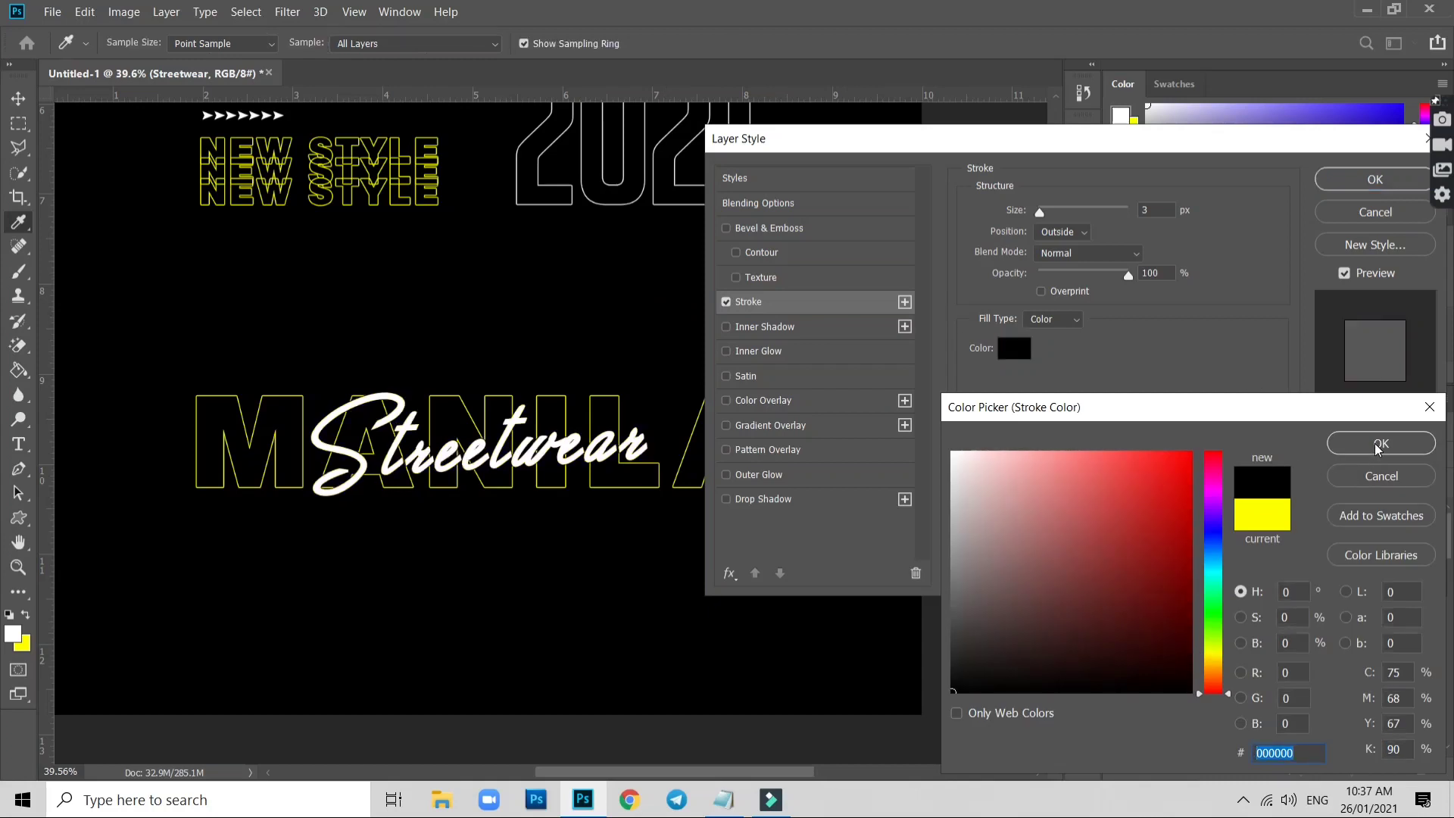
pyautogui.click(1381, 444)
pyautogui.moveTo(1041, 213); pyautogui.dragTo(1048, 215)
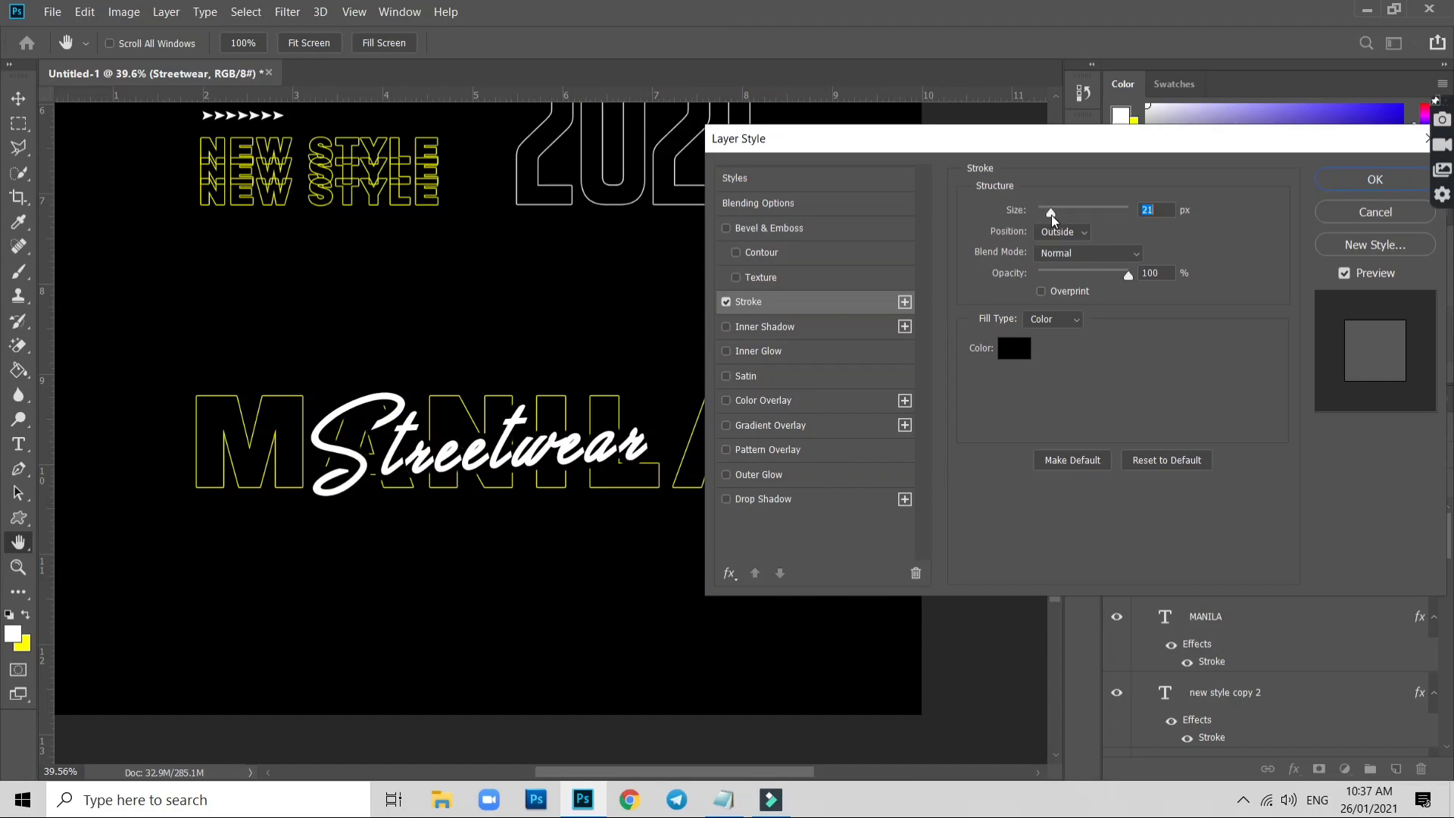
pyautogui.press('Return')
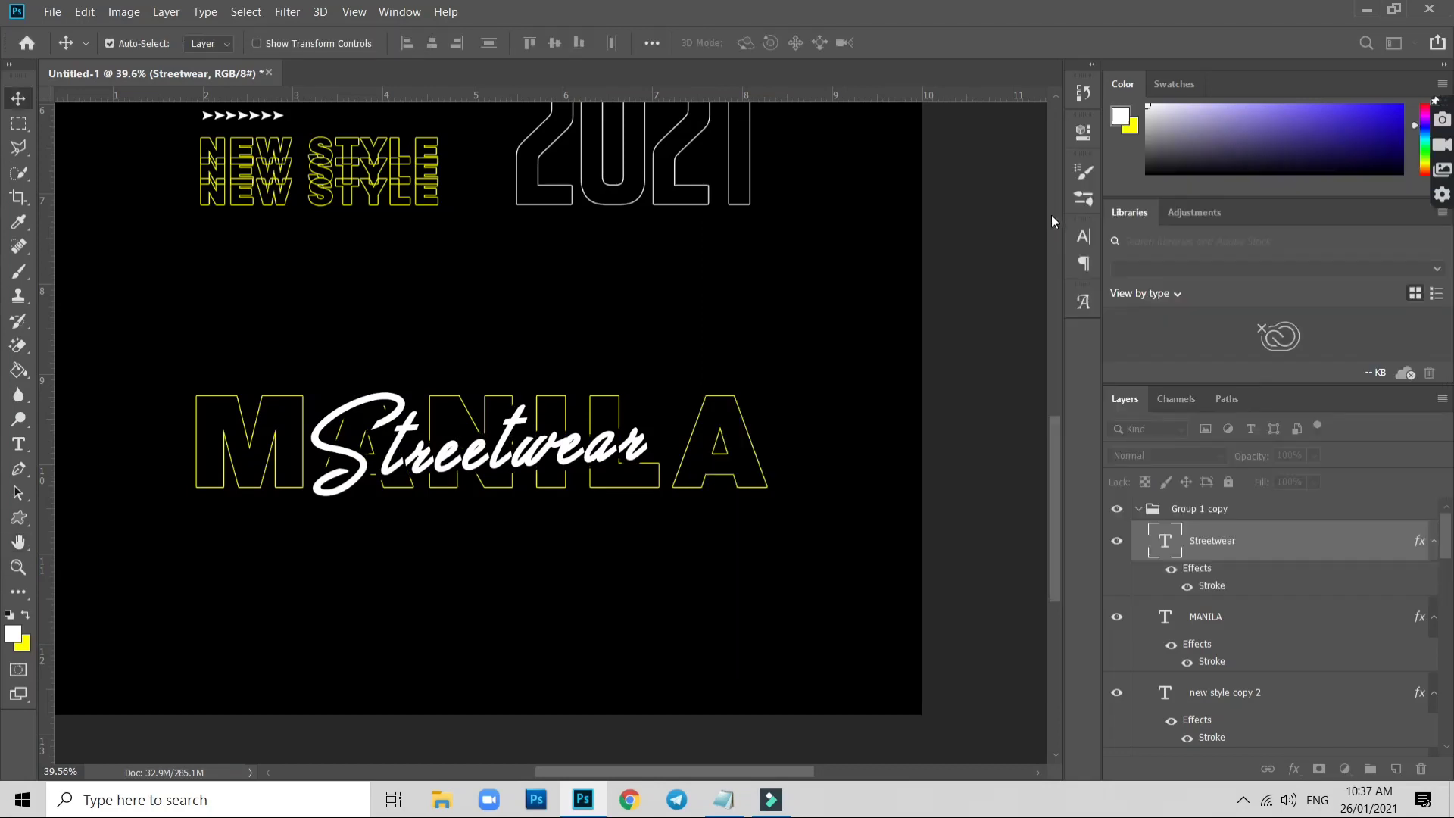
# Add a new text line reading clothing below Streetwear
pyautogui.press('t')
pyautogui.click(428, 564)
pyautogui.press('BackSpace')
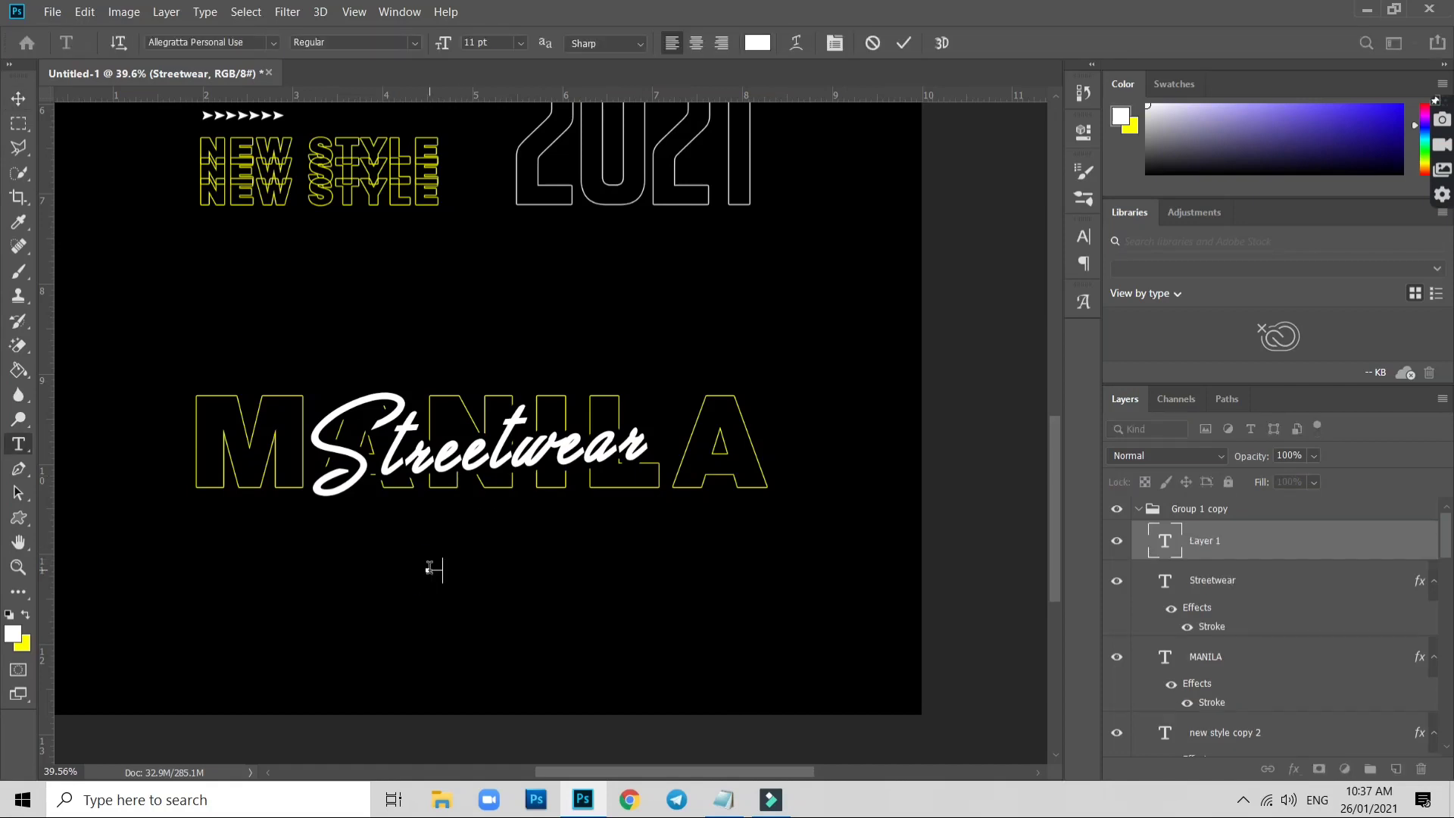
pyautogui.write('clothing')
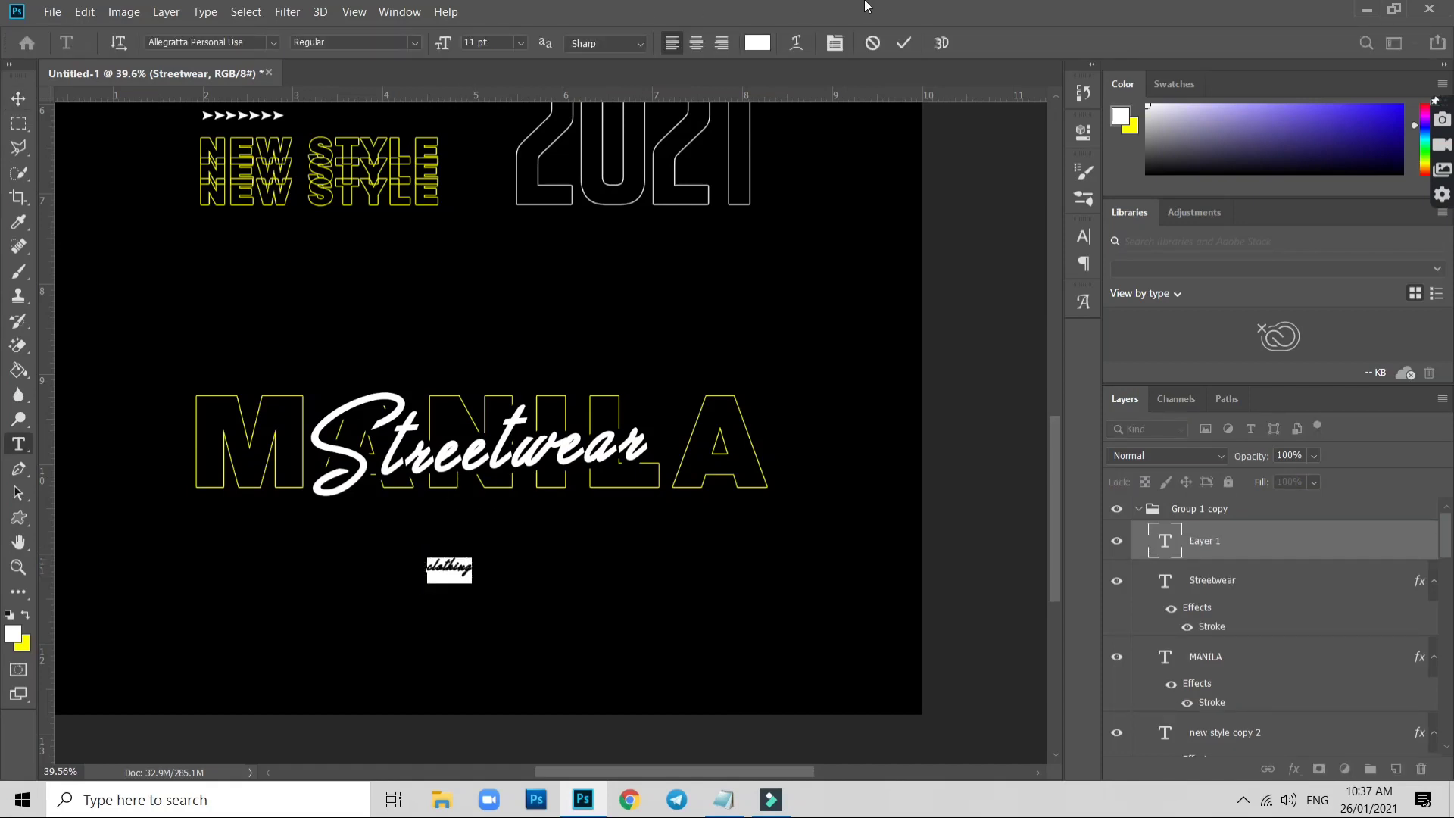
# Format CLOTHING in Avenir with All Caps and tracking widened to 1260
pyautogui.click(834, 44)
pyautogui.click(938, 215)
pyautogui.click(835, 43)
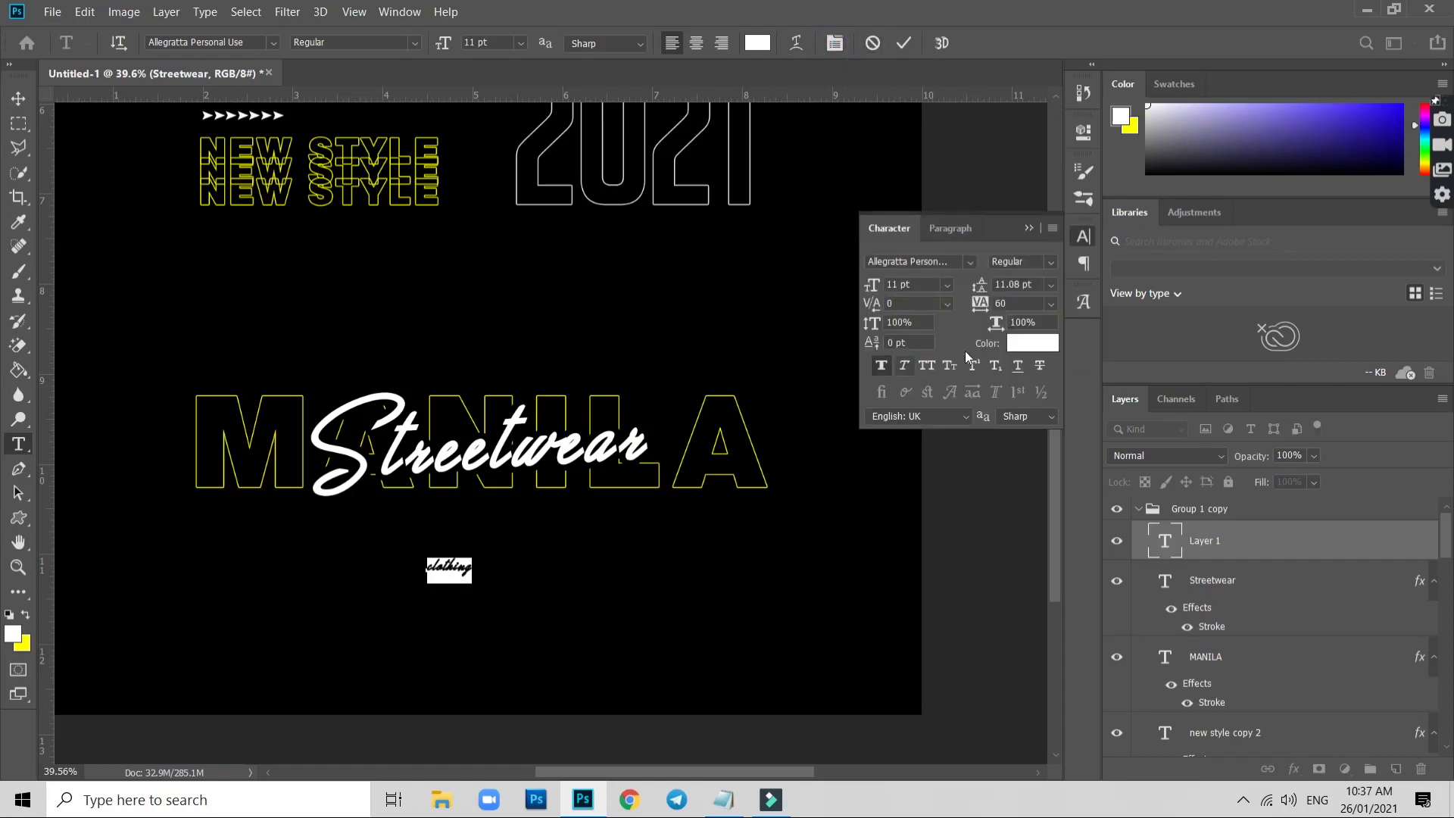
pyautogui.click(927, 365)
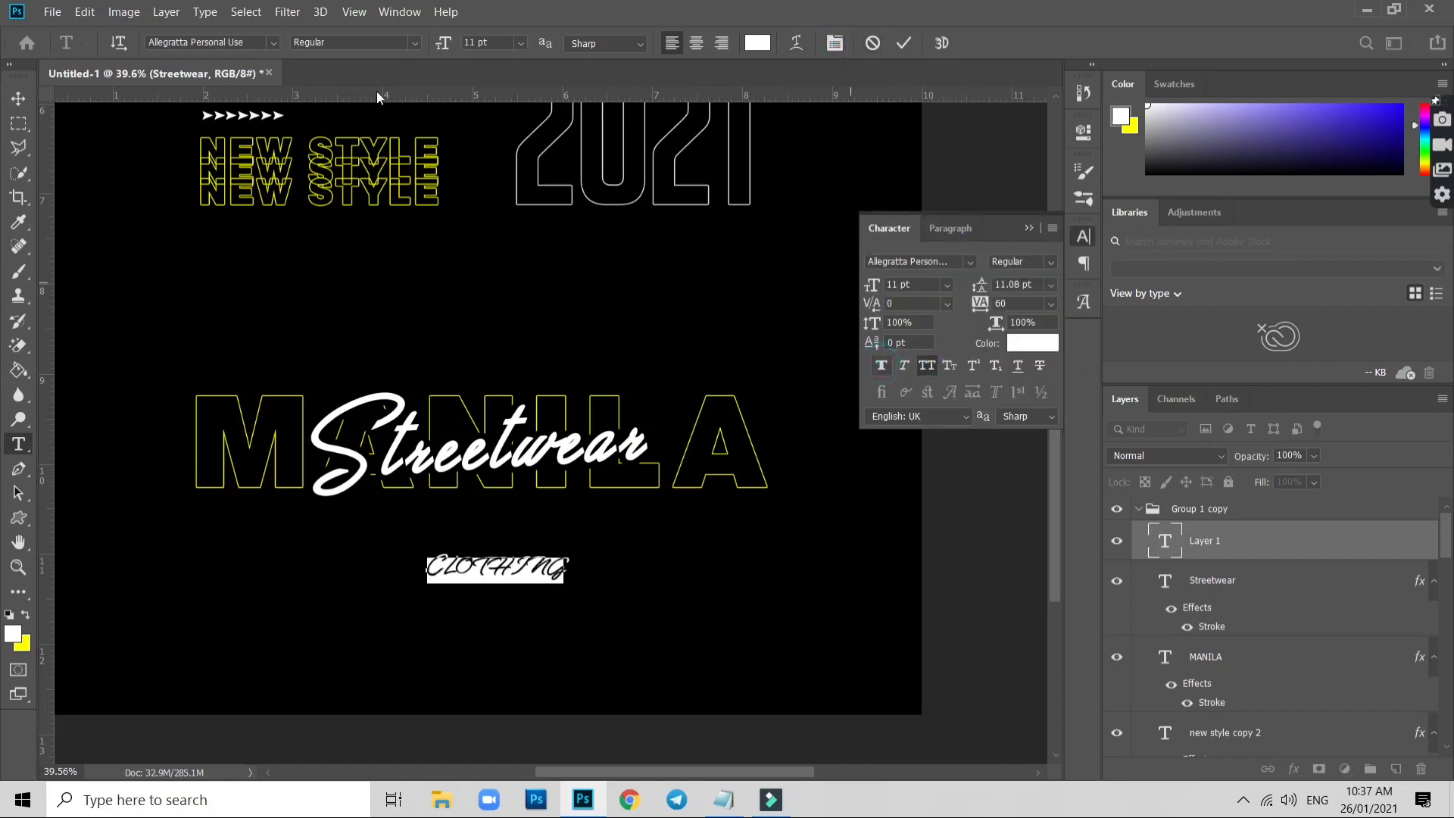
pyautogui.click(203, 42)
pyautogui.write('a')
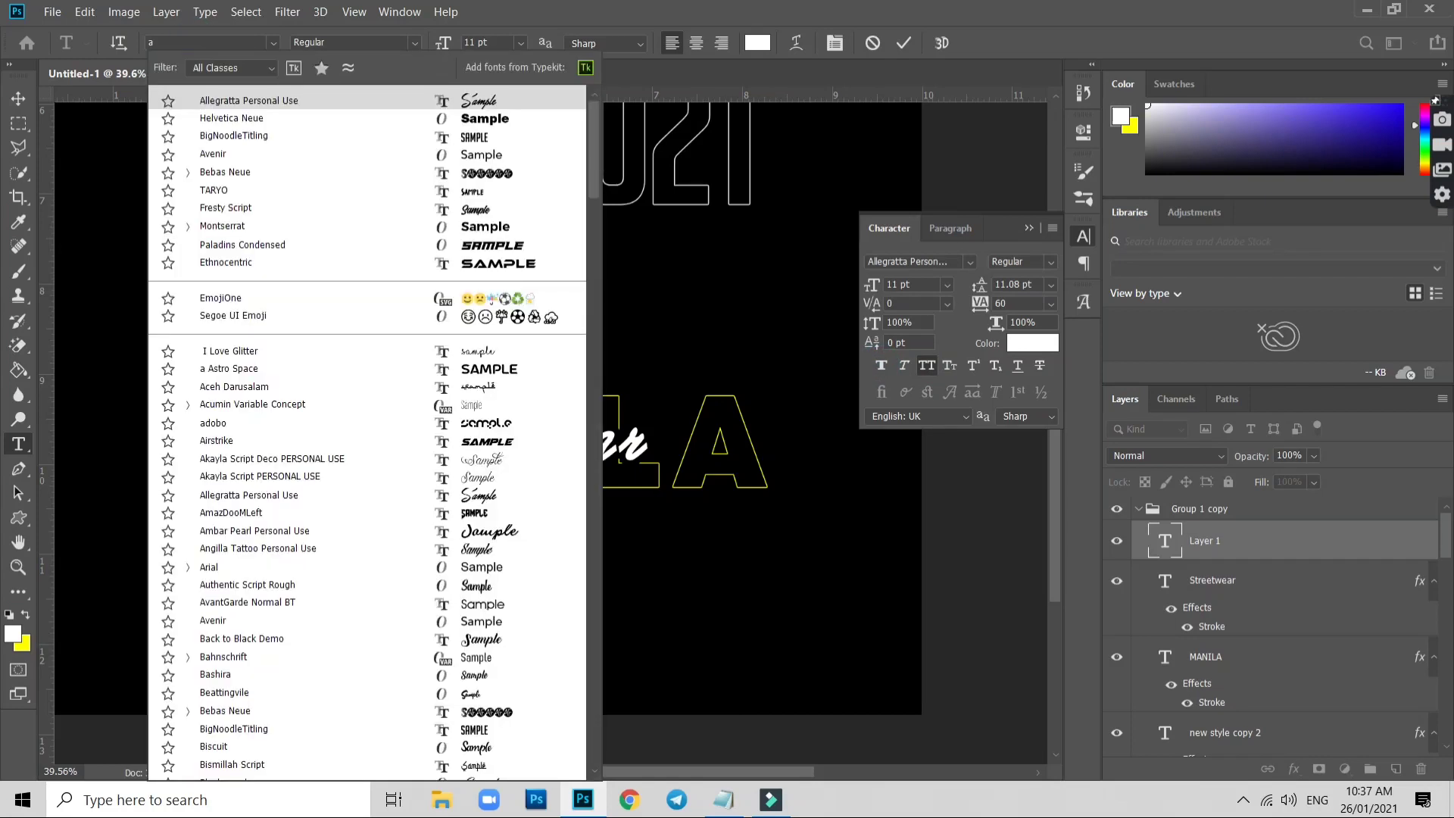
pyautogui.write('ve')
pyautogui.press('Return')
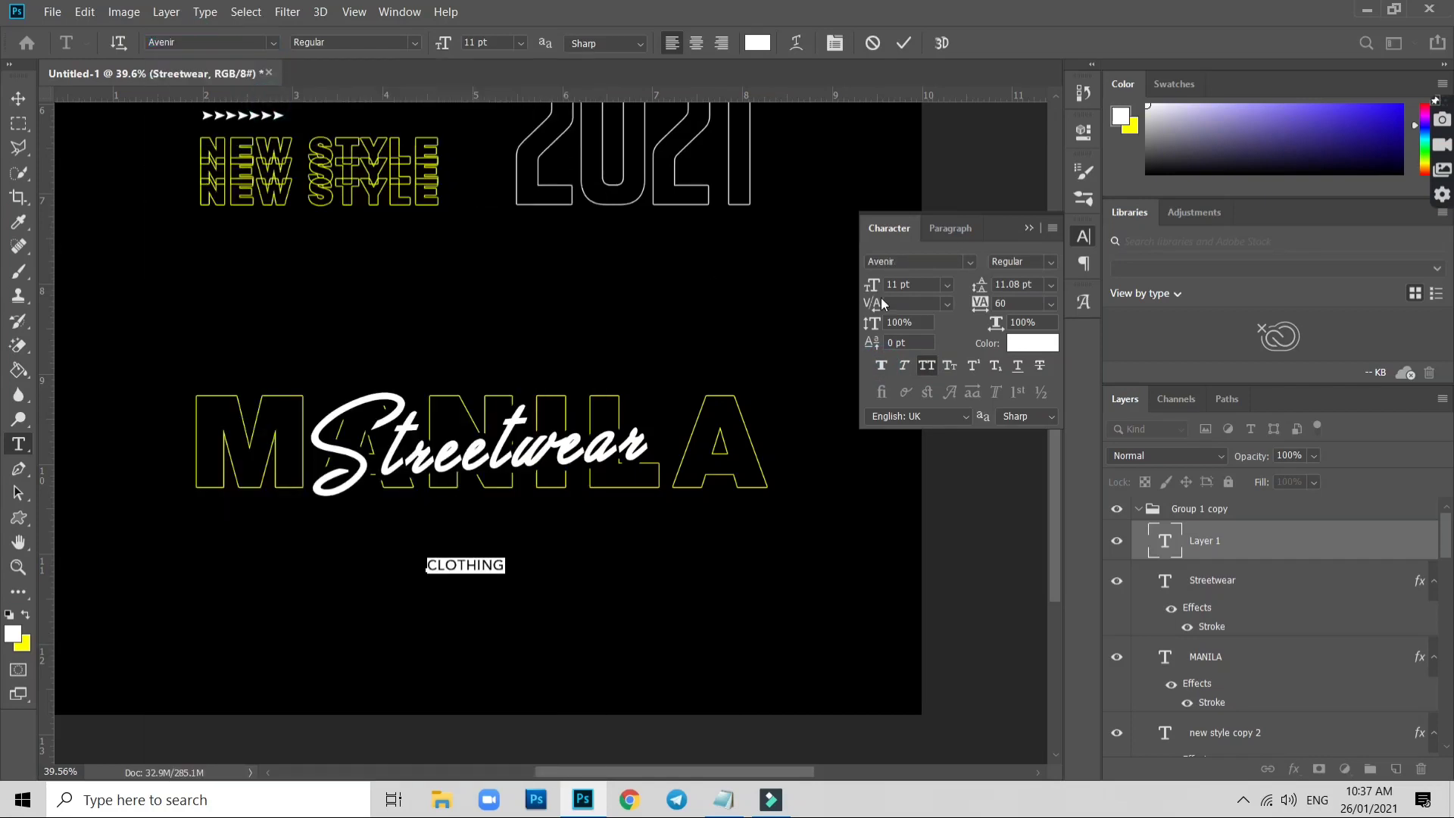
pyautogui.moveTo(977, 303); pyautogui.dragTo(1044, 320)
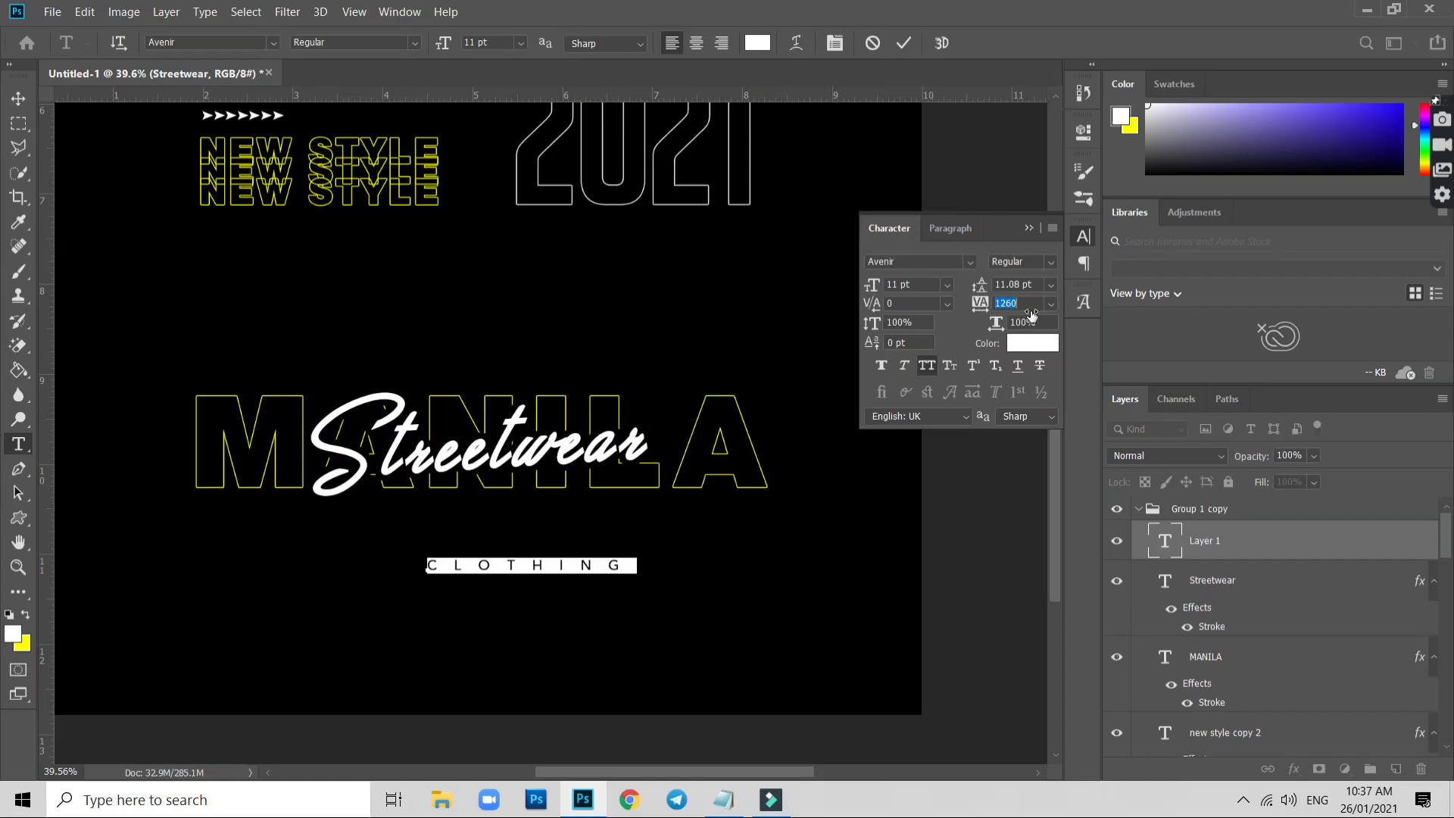
# Move CLOTHING directly under Streetwear and apply Faux Bold to Streetwear
pyautogui.click(18, 98)
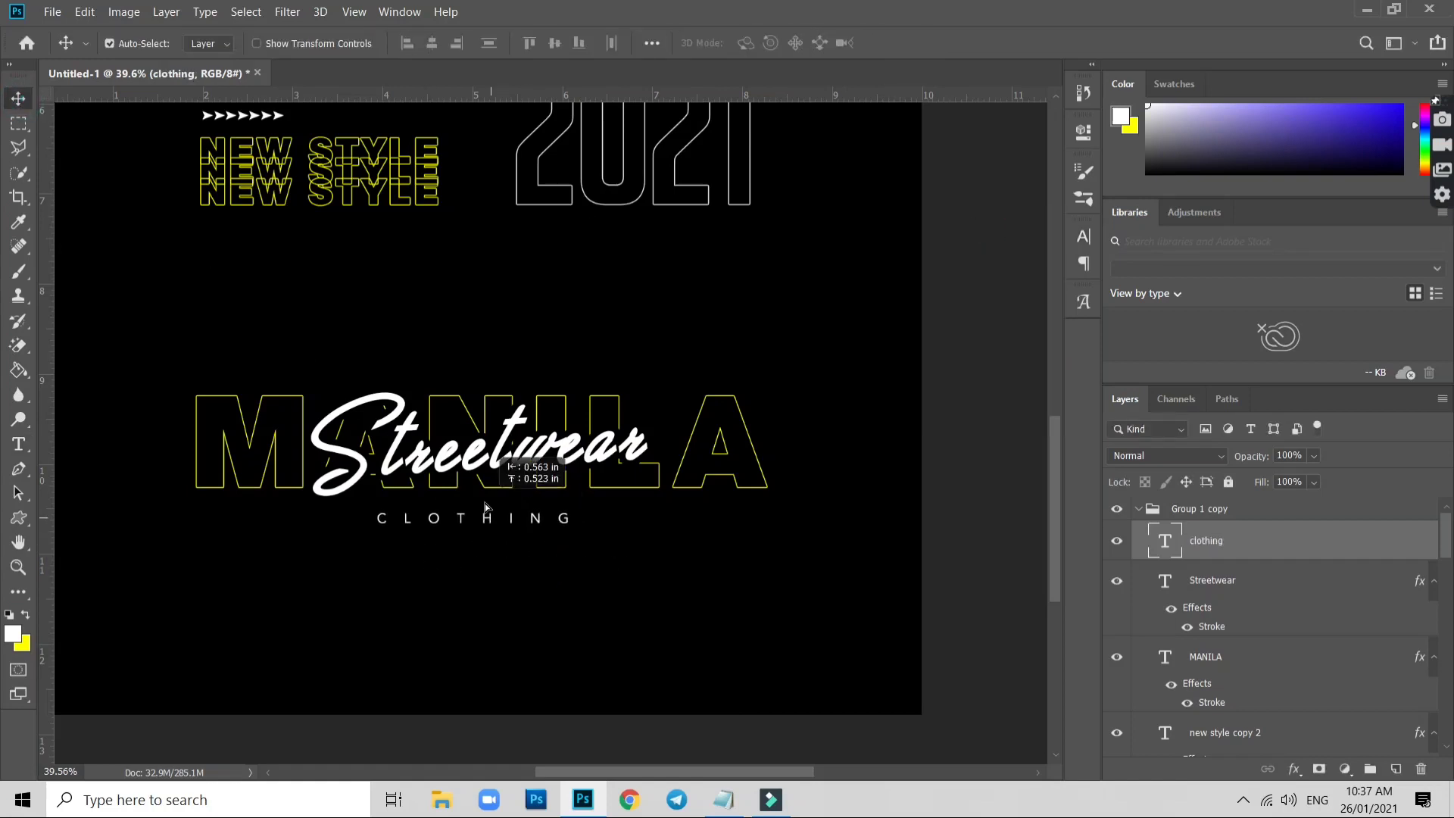
pyautogui.moveTo(536, 565); pyautogui.dragTo(492, 504)
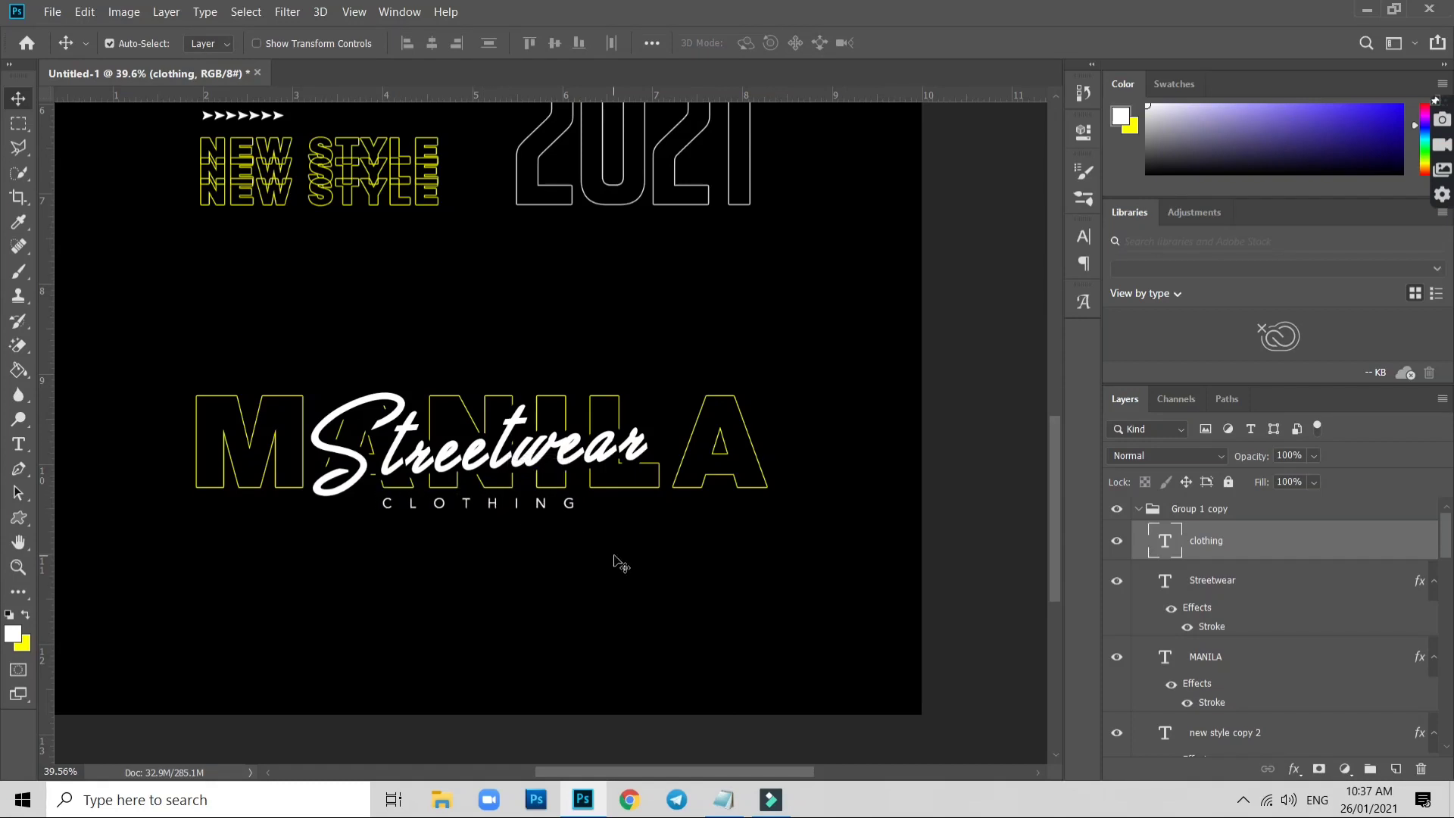
pyautogui.doubleClick(573, 466)
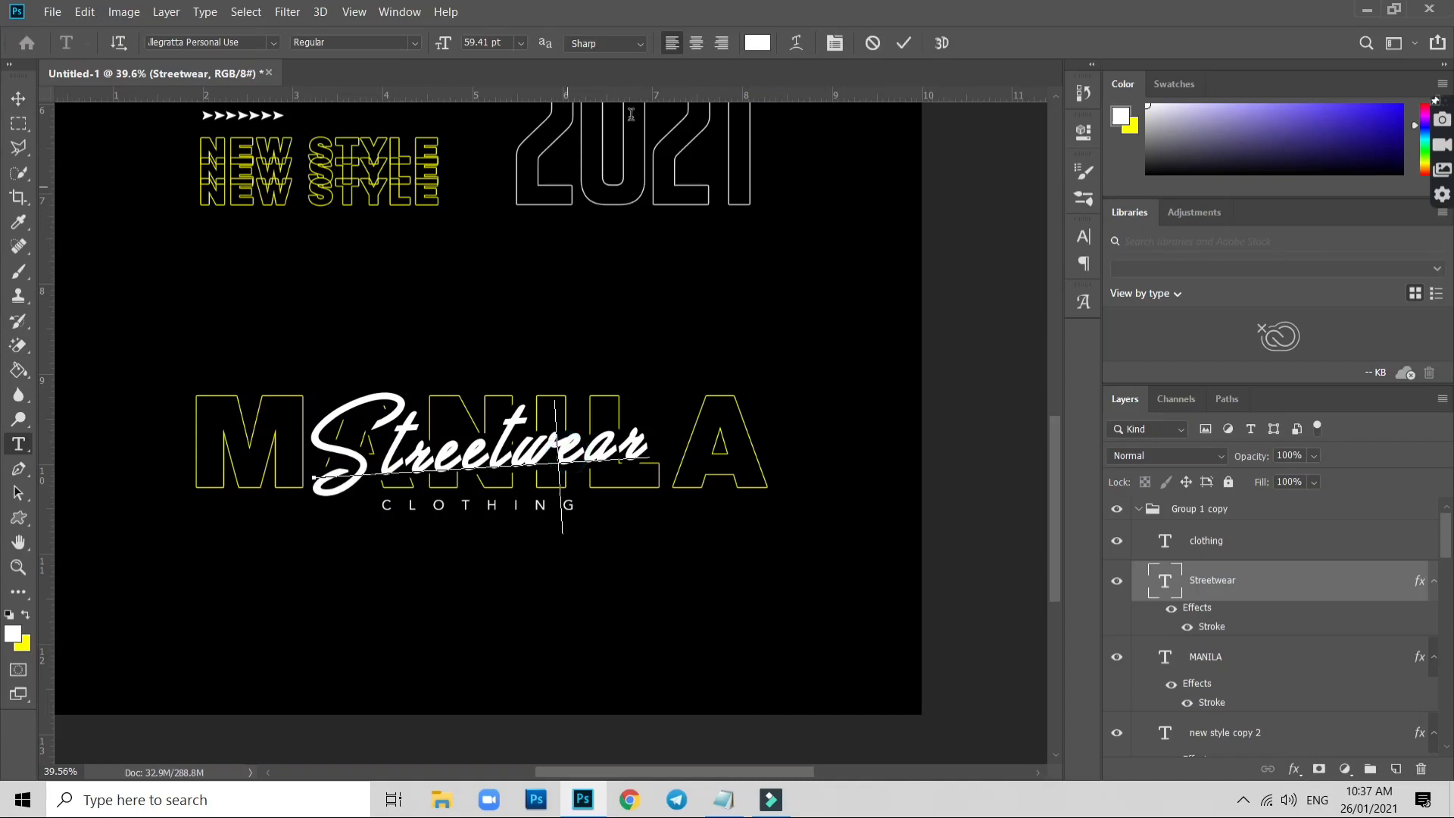
pyautogui.hotkey('ctrl', 'a')
pyautogui.click(835, 42)
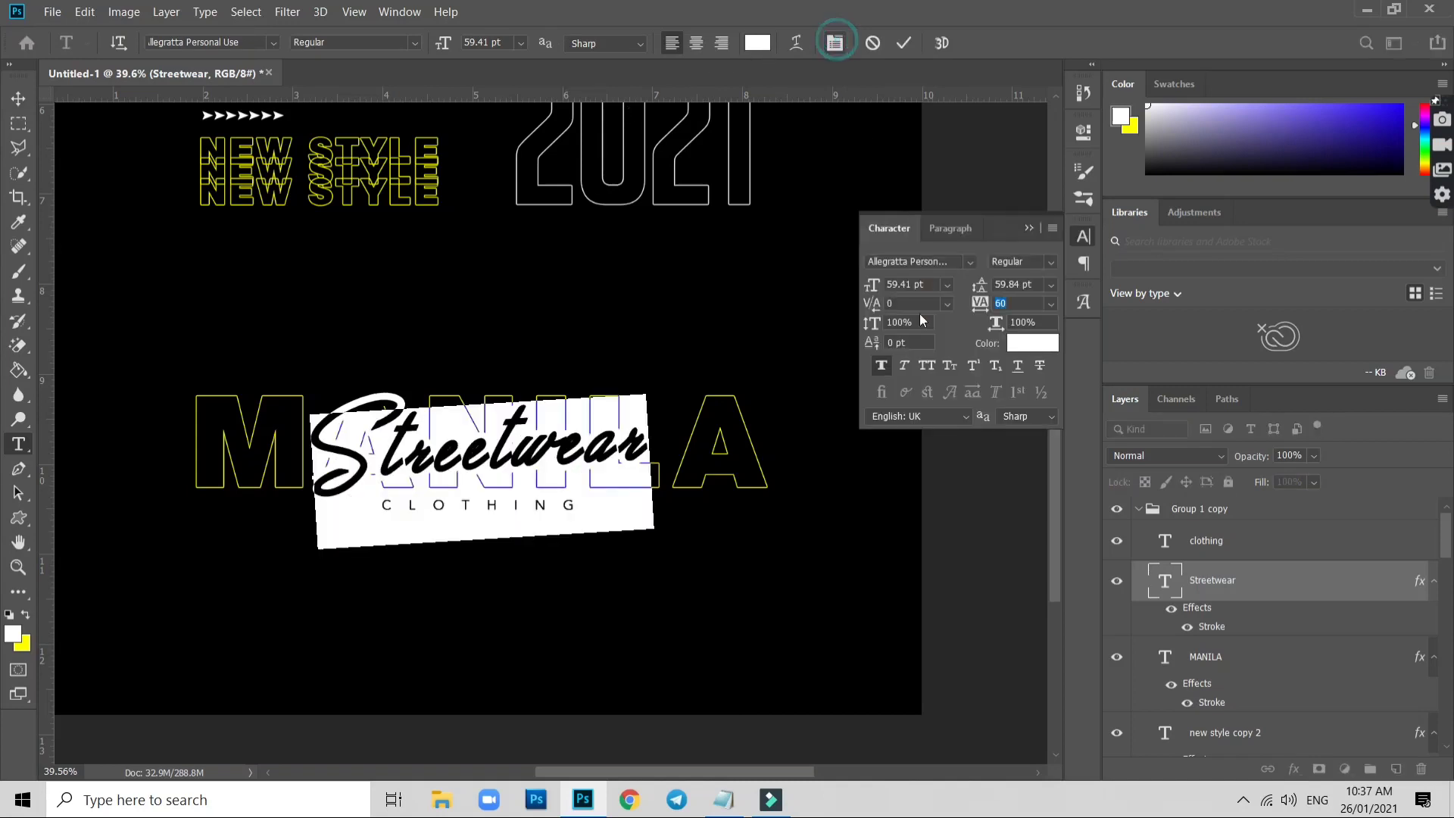
pyautogui.click(881, 366)
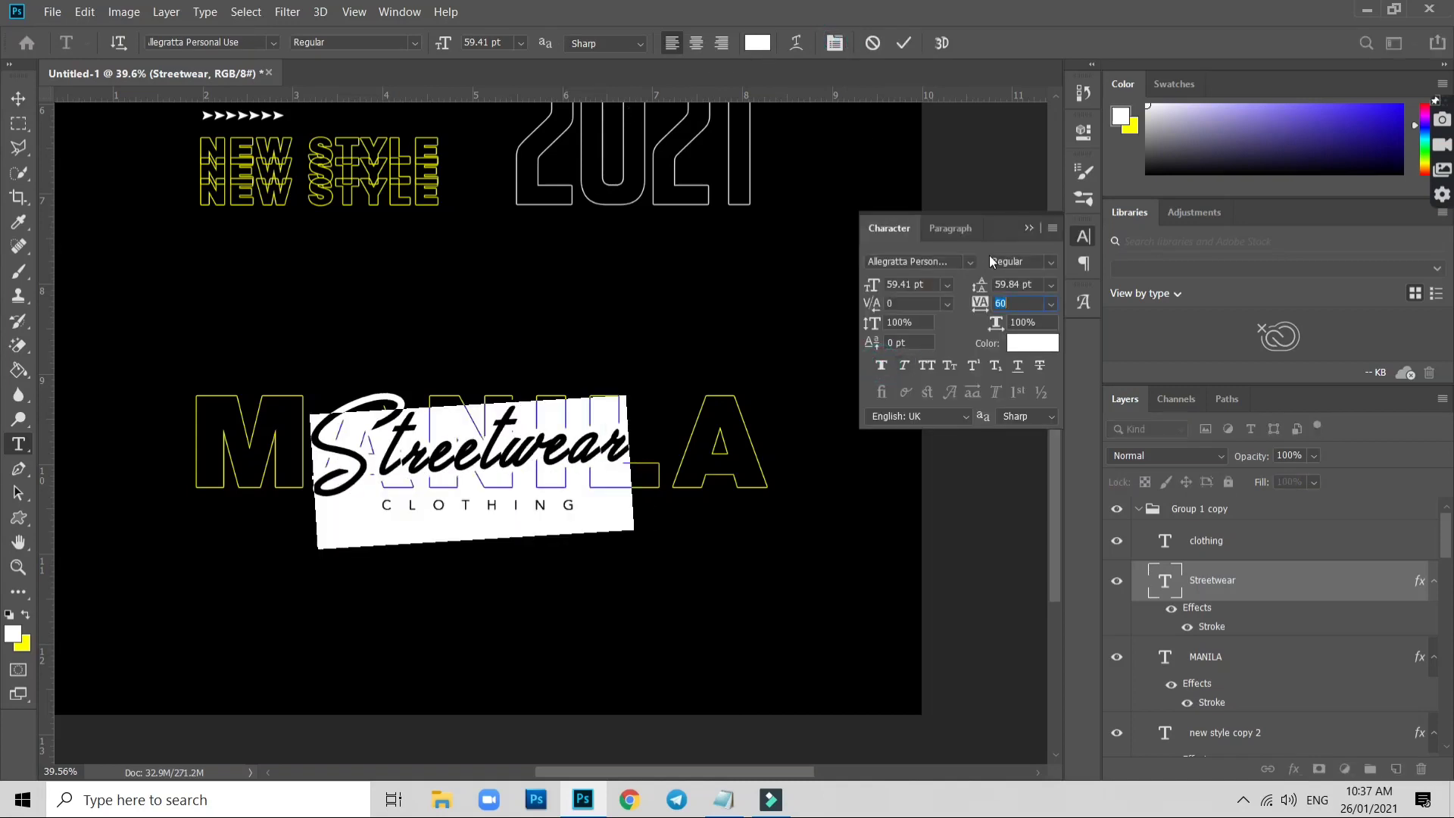
pyautogui.click(1033, 229)
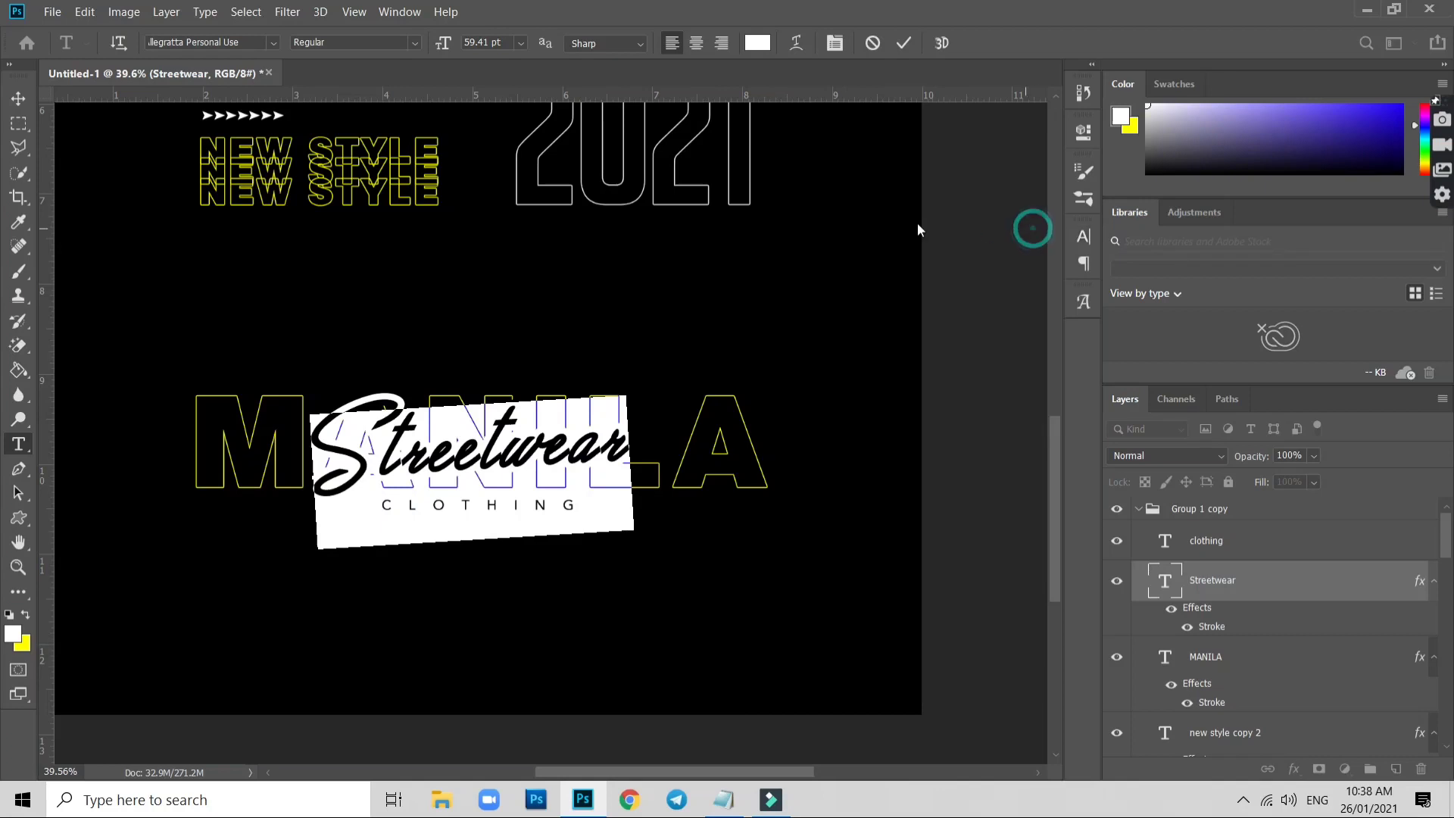
pyautogui.click(18, 99)
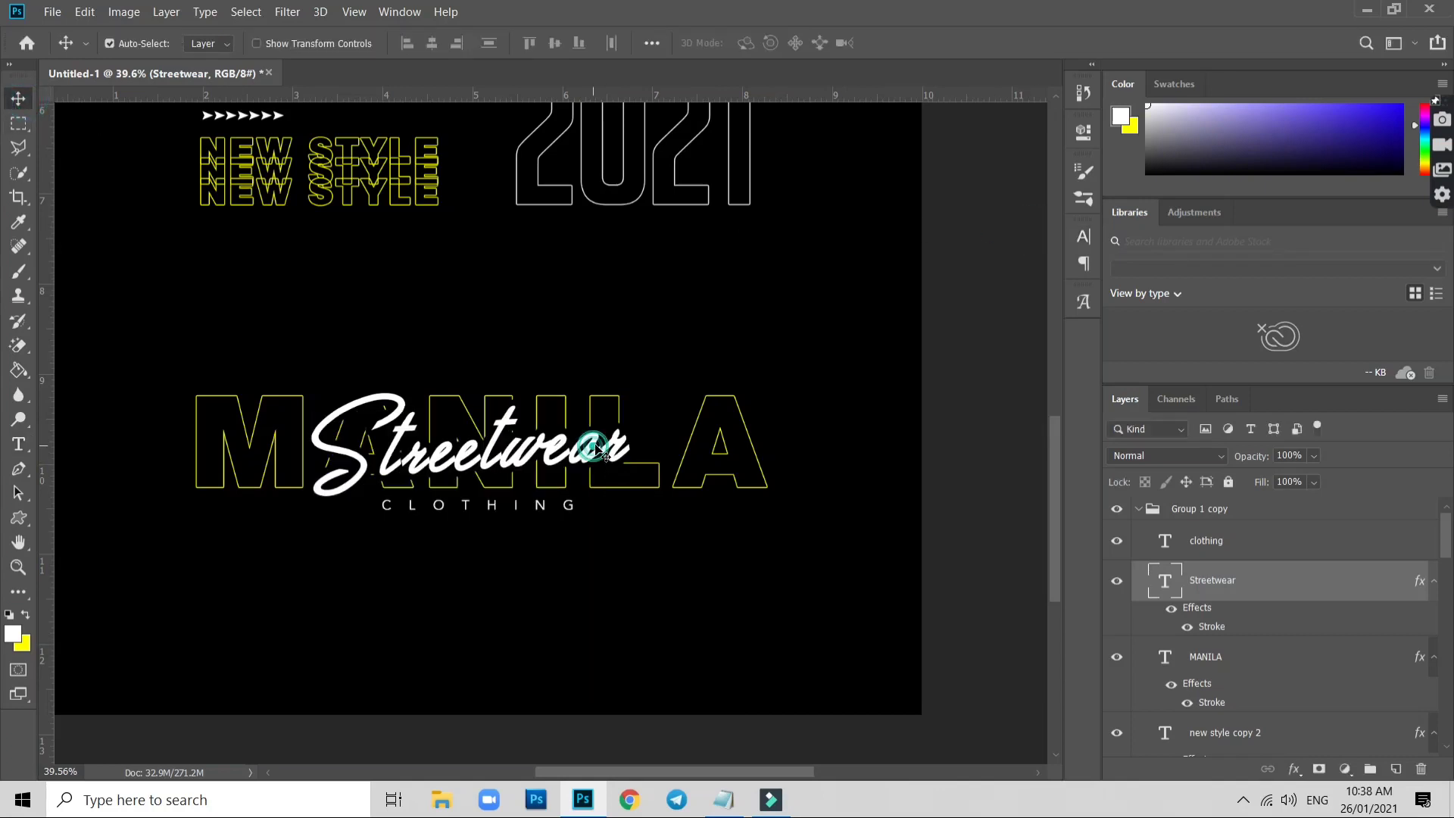
# Enlarge Streetwear to about 107%, nudge it right, and view the T-shirt mockups
pyautogui.moveTo(606, 456); pyautogui.dragTo(612, 460)
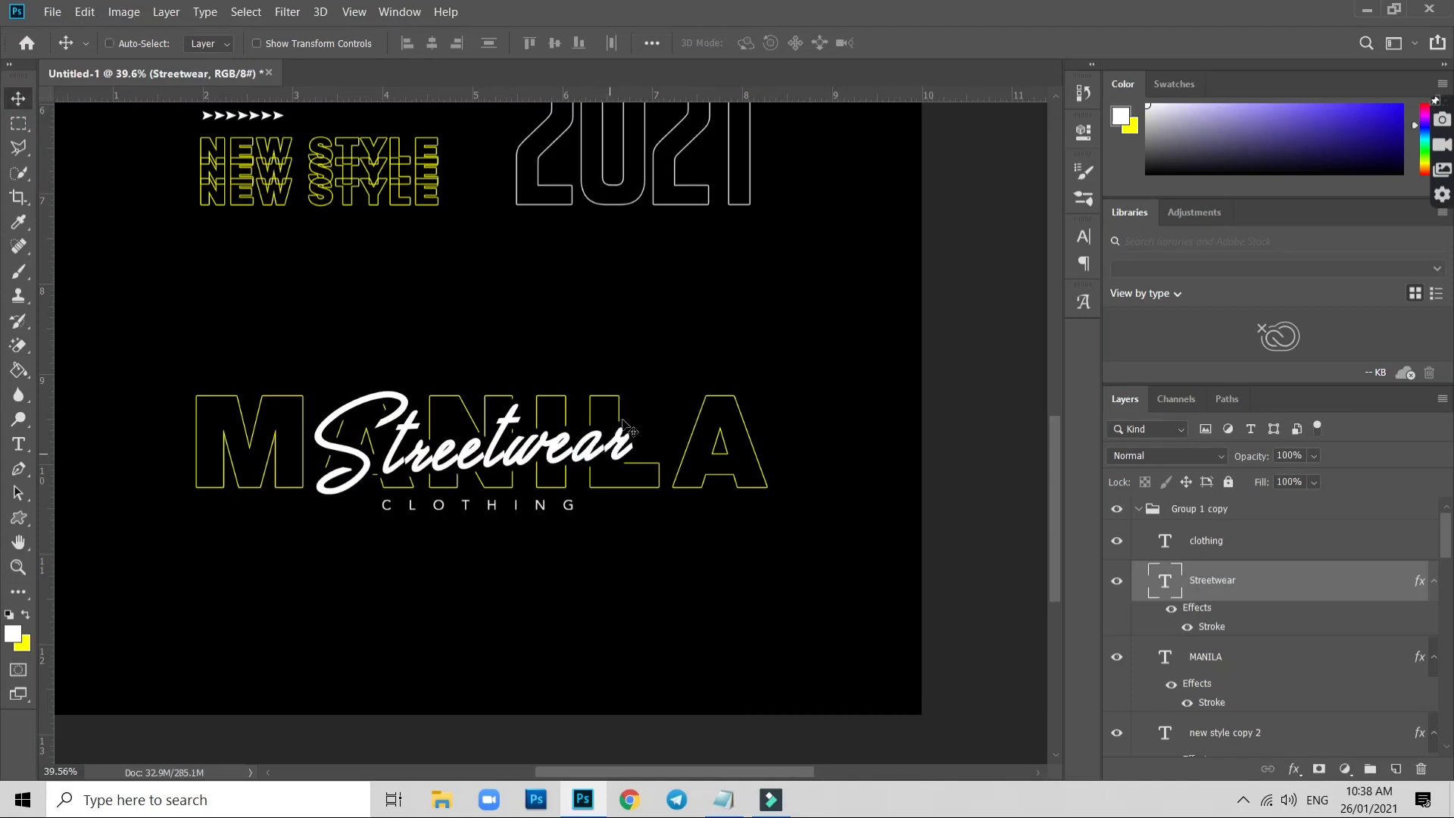
pyautogui.hotkey('ctrl', 't')
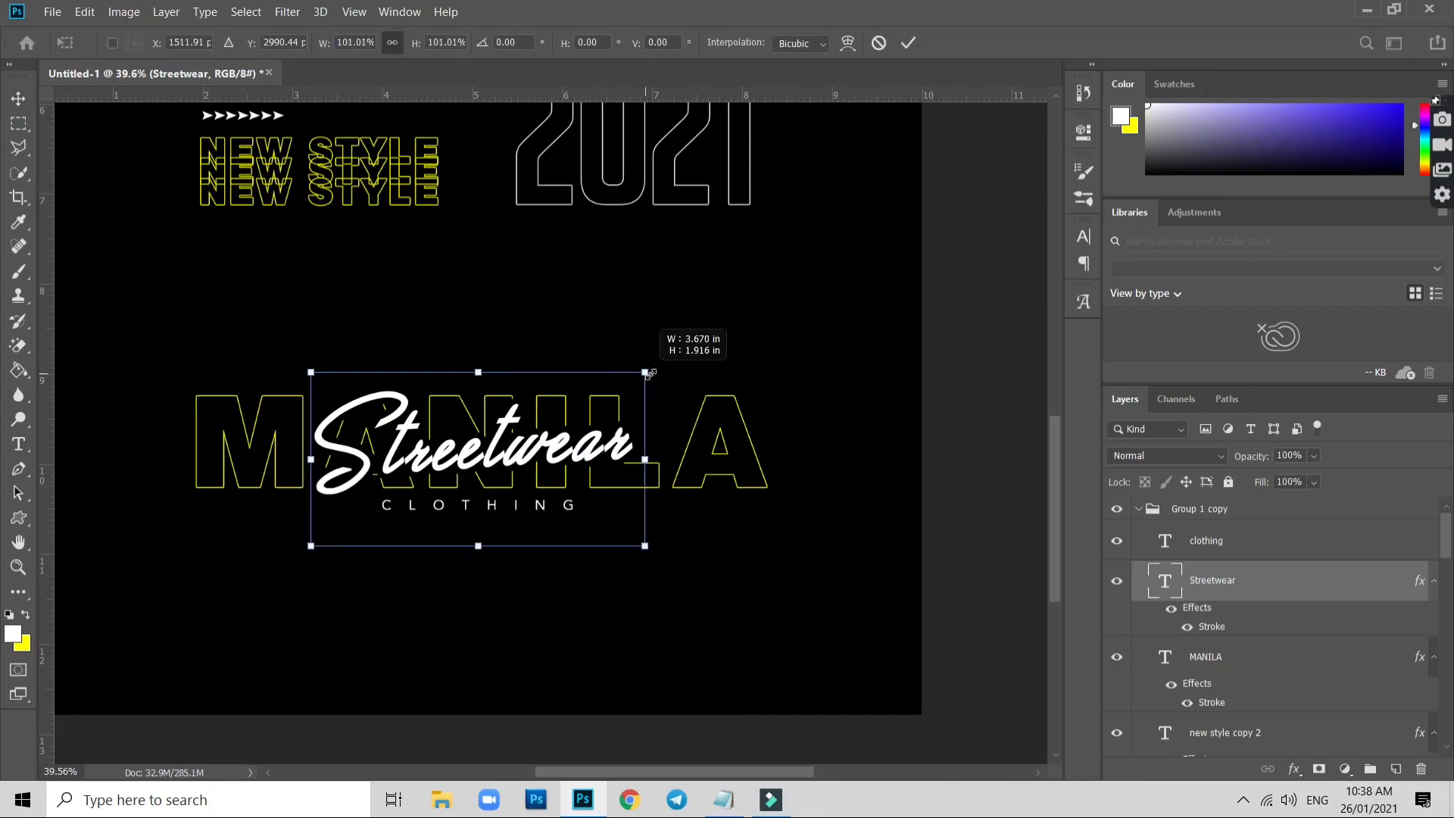
pyautogui.moveTo(636, 376); pyautogui.dragTo(649, 370)
pyautogui.moveTo(309, 549); pyautogui.dragTo(300, 552)
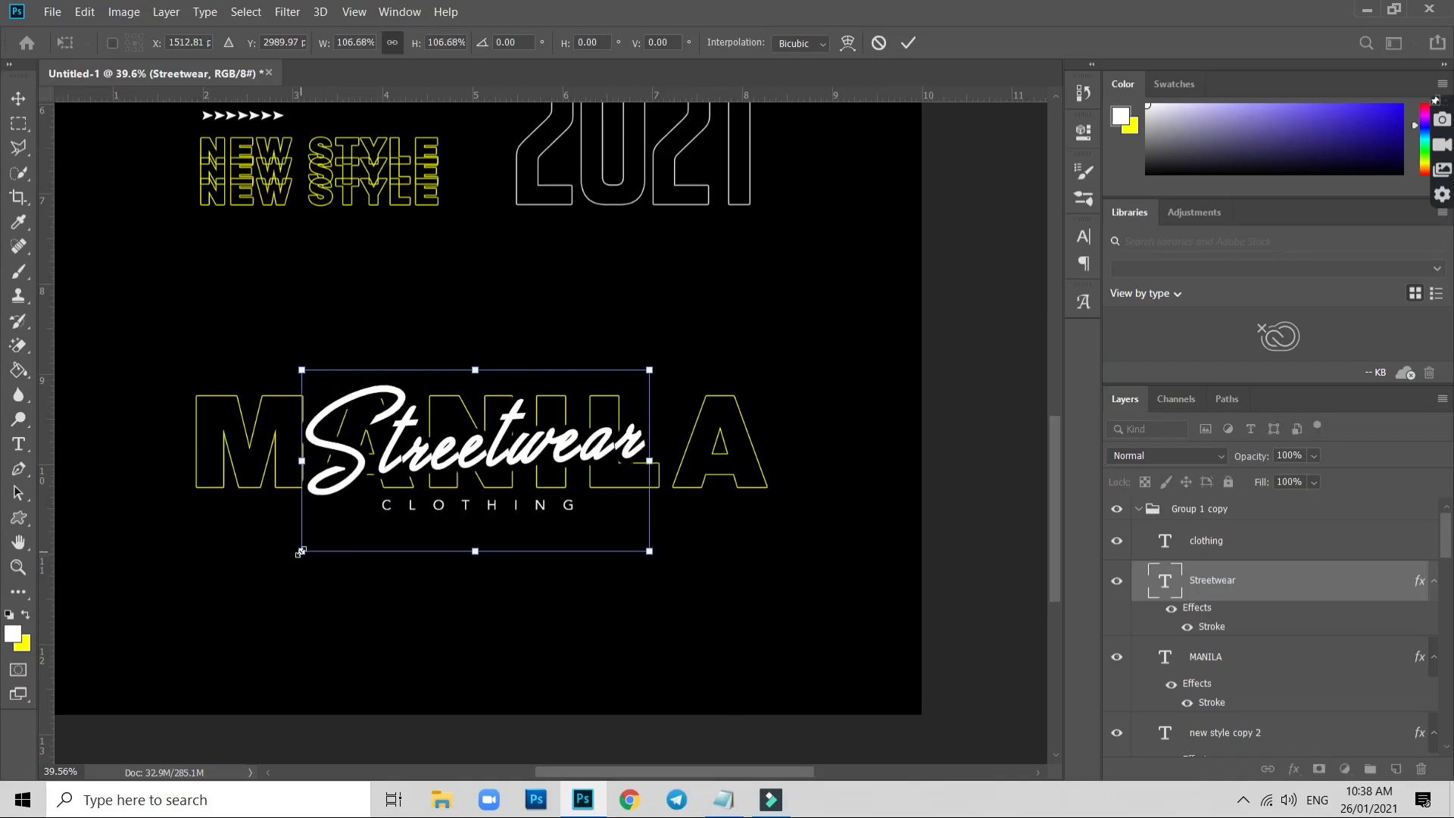
pyautogui.press('Return')
pyautogui.press('Right')
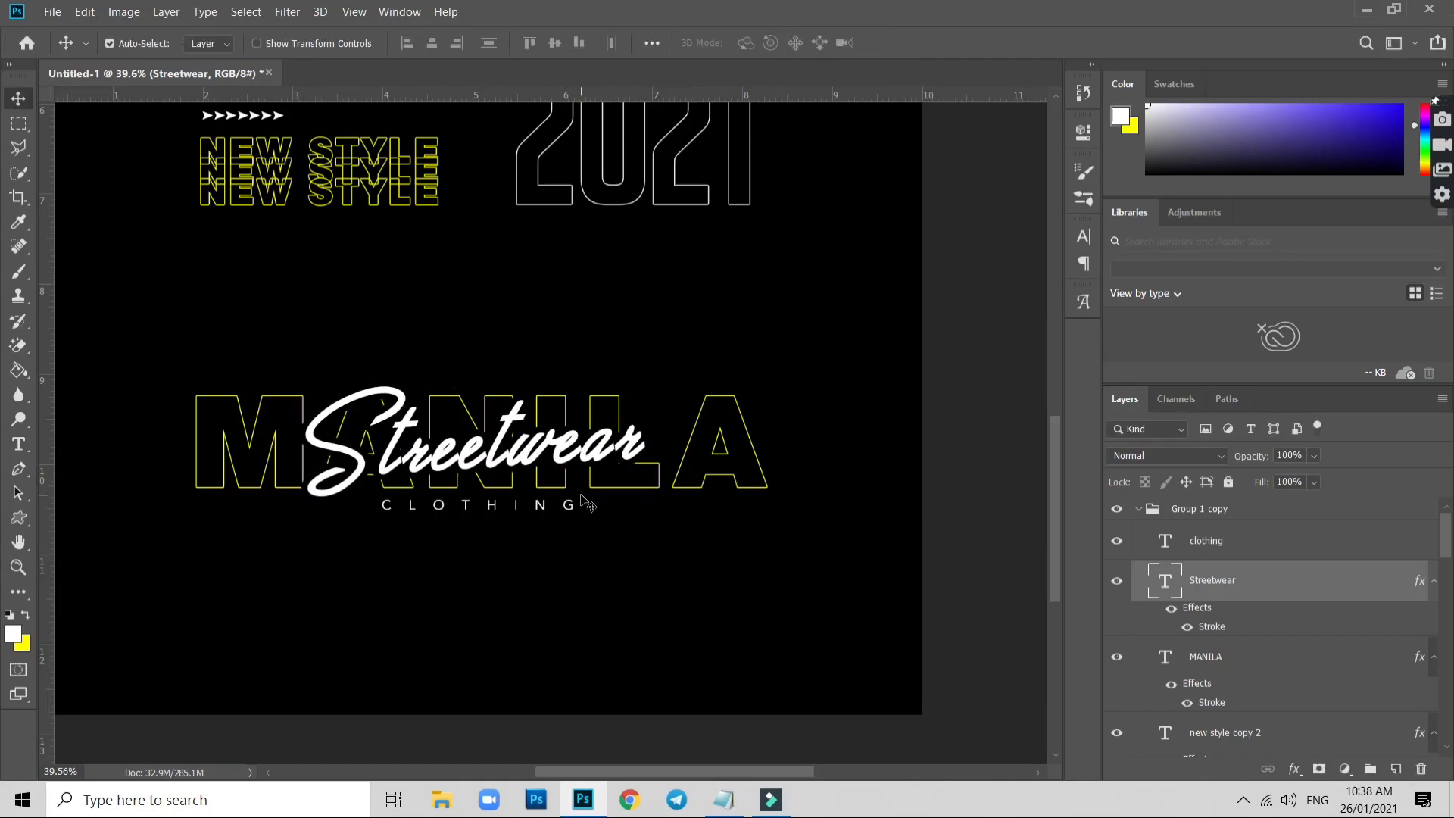
pyautogui.press('Right')
pyautogui.press('Right')
pyautogui.press('Right')
pyautogui.scroll(-2, 658, 545)
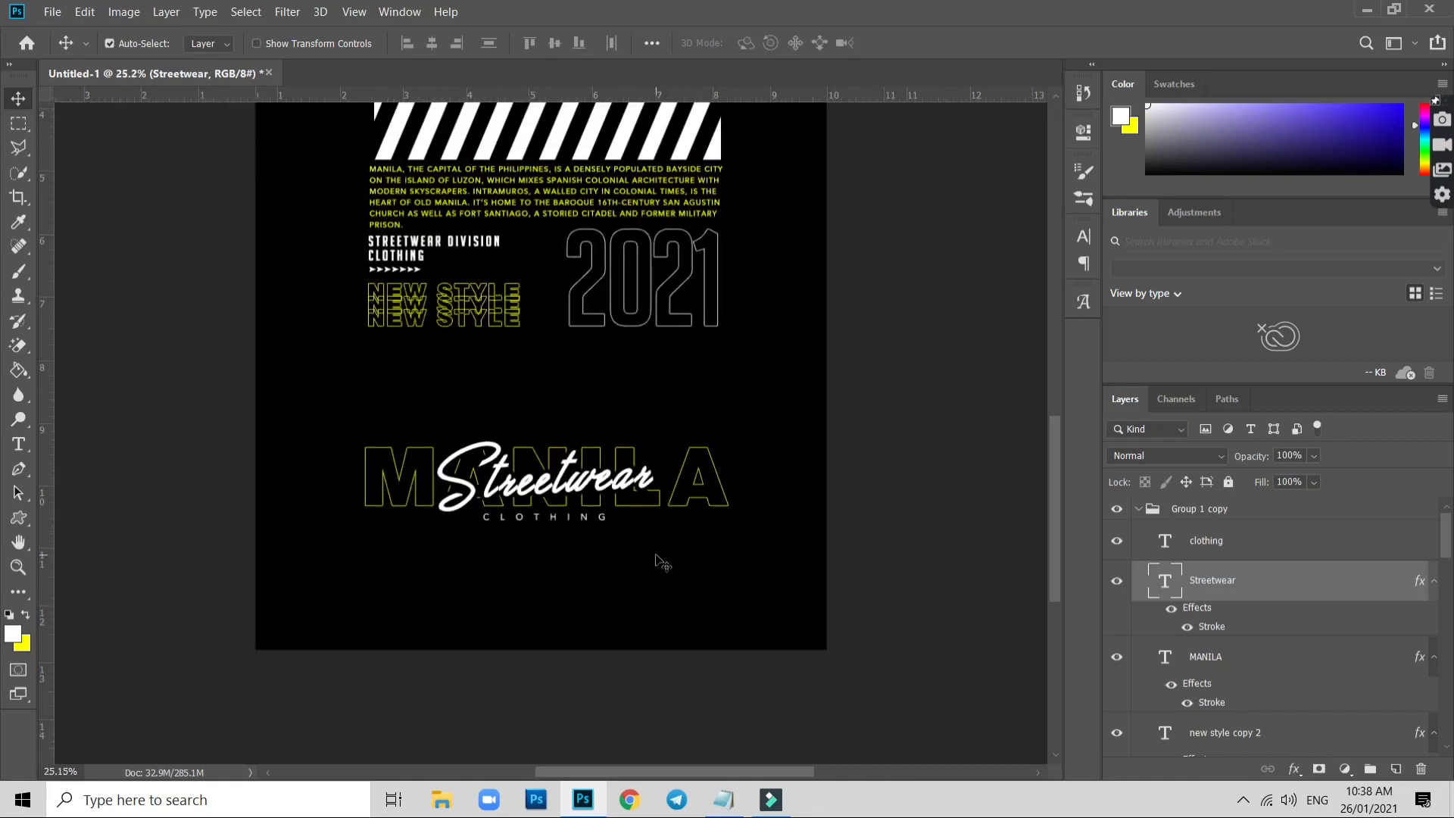
pyautogui.scroll(-2, 681, 590)
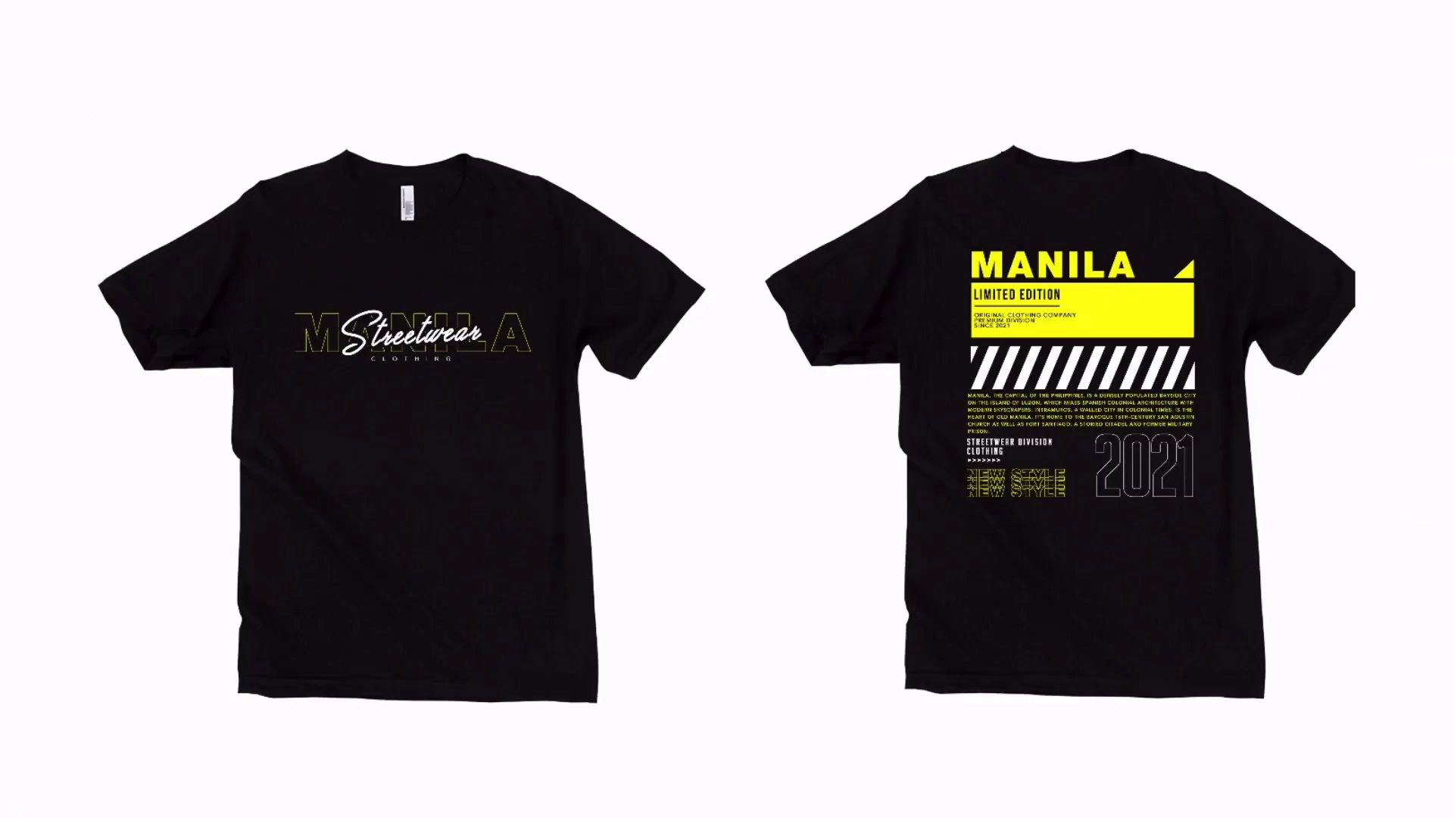